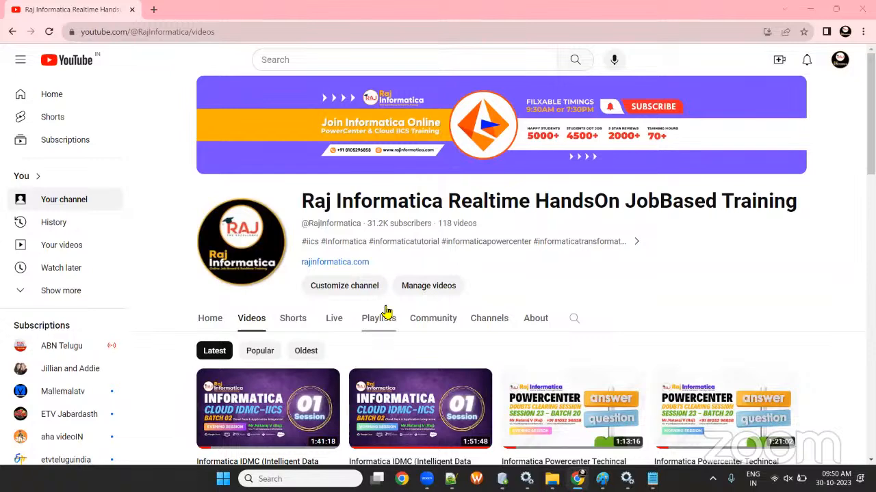
- Switch back to the browser and scroll the Raj Informatica channel's Videos page
key(alt+Tab)
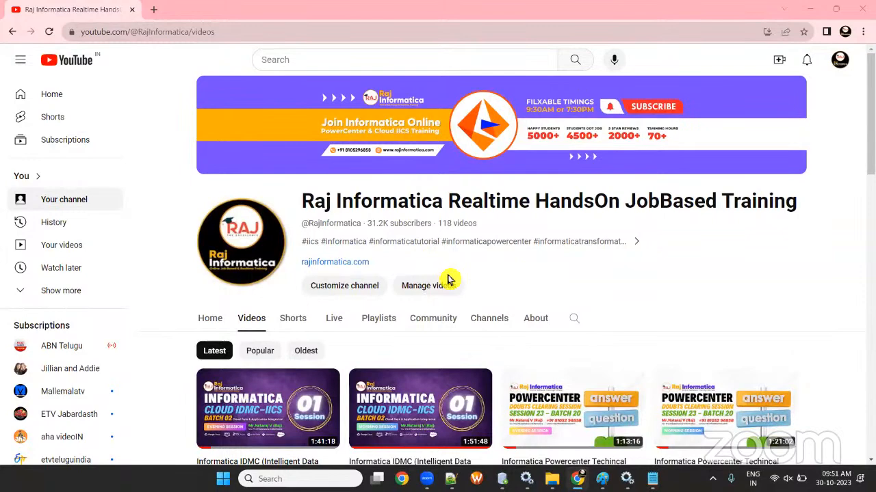
scroll(483, 279, down, 3)
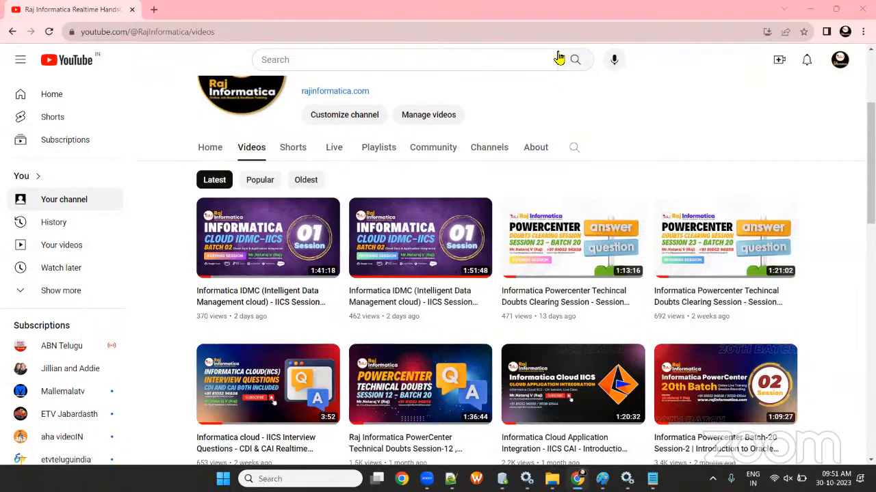
- Open rajinformatica.com in a new tab, check its full https address, then minimize the browser
key(ctrl+t)
text(rajinformatica.com)
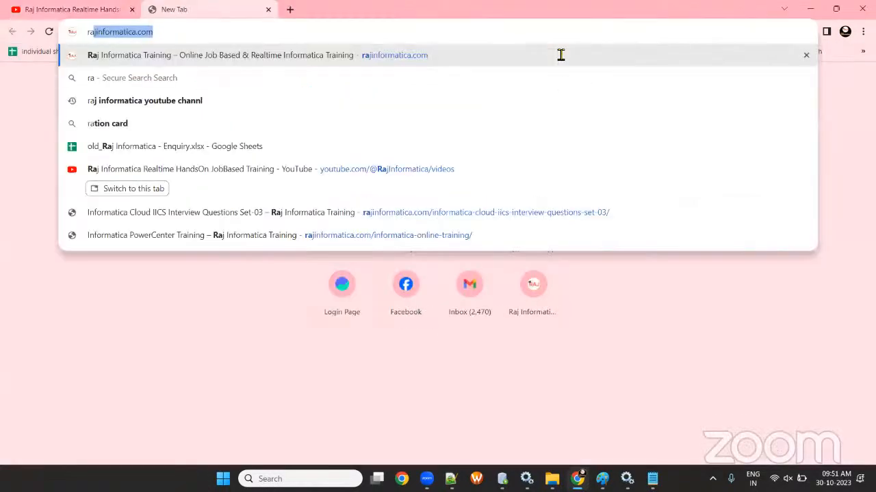
key(Return)
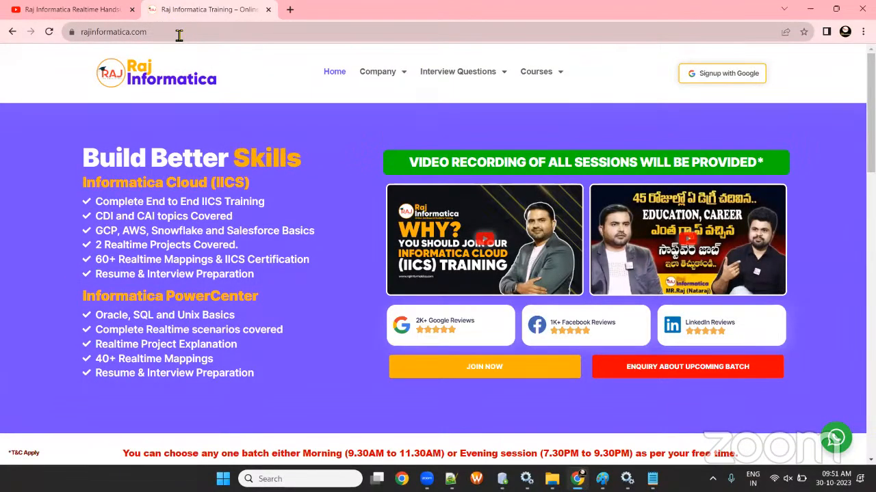
click(178, 33)
click(184, 33)
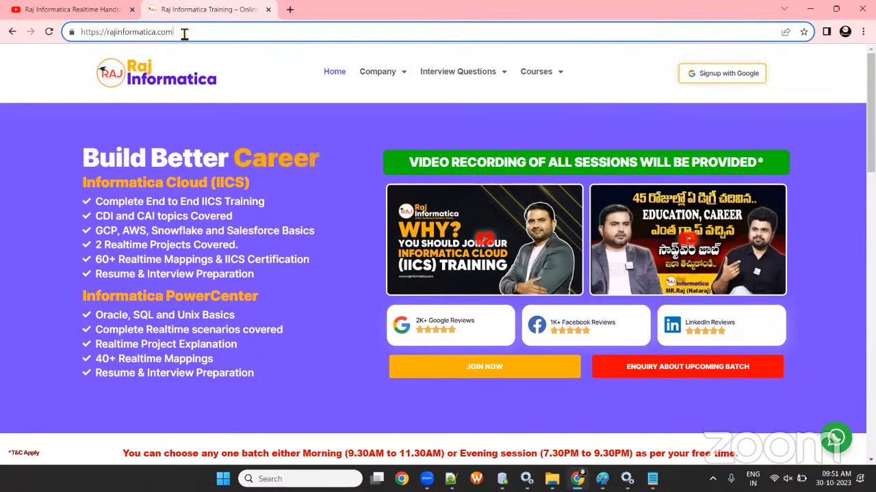
click(807, 11)
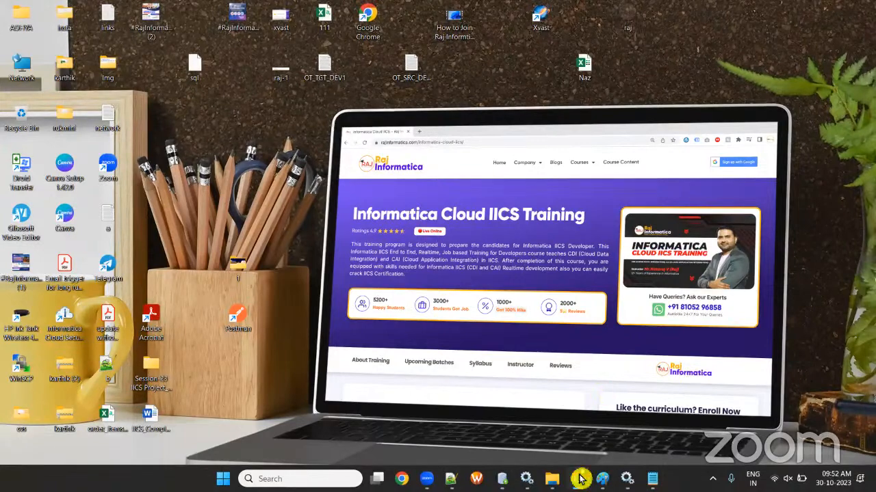
- Open the Session-1 folder inside Batch-2_IDMC_IICS in File Explorer, then return to the browser
mouse_move(551, 478)
click(612, 396)
key(alt+Left)
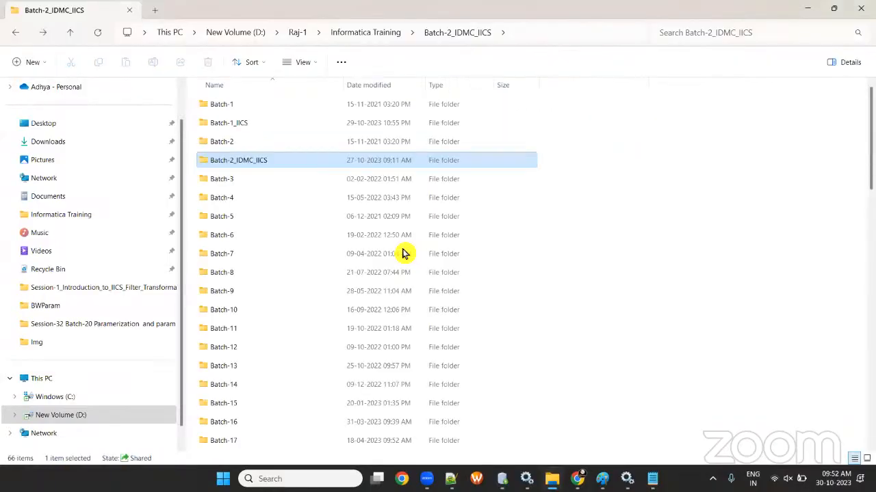
key(alt+Right)
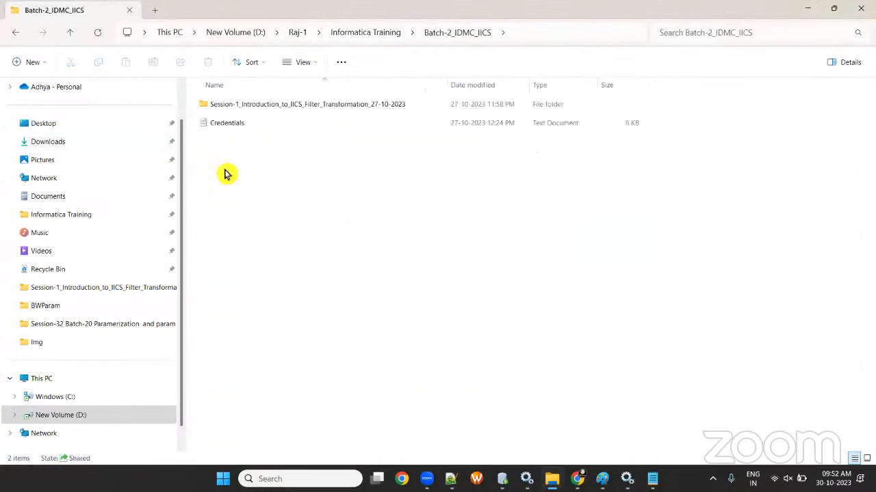
double_click(287, 108)
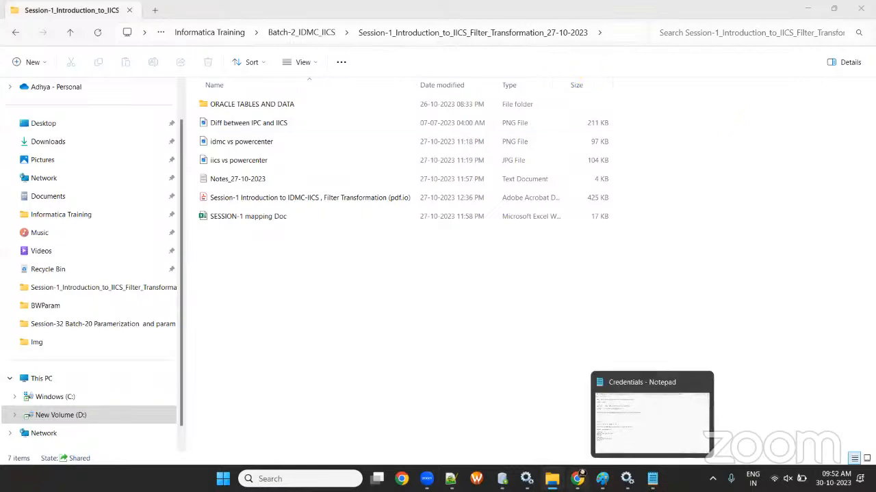
click(578, 479)
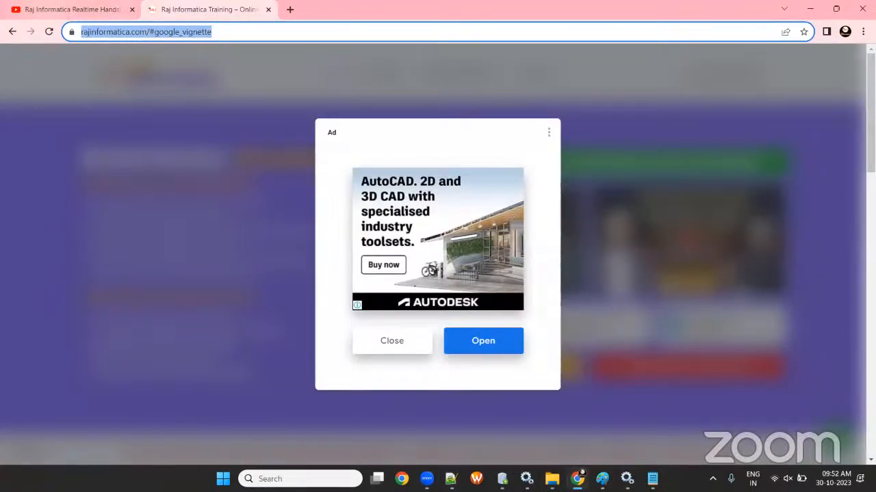
- Search YouTube for 'secure agent installation by raj informatica'
click(63, 12)
click(321, 62)
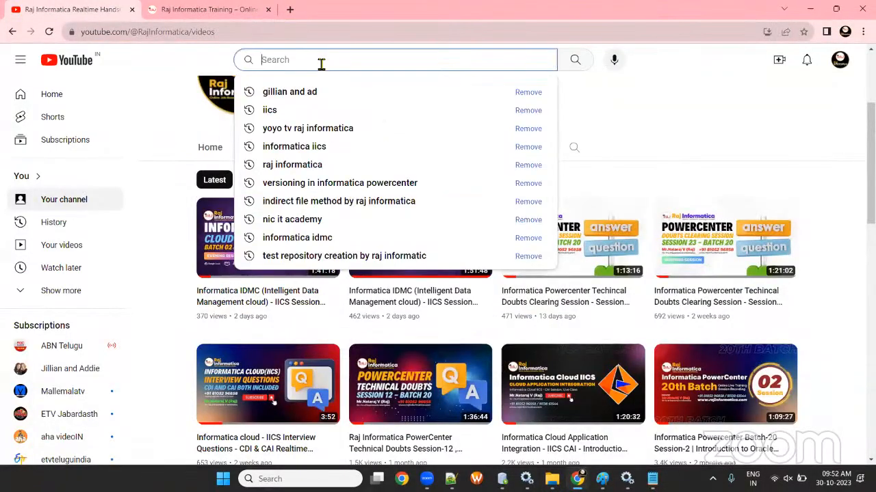
text(secure agent)
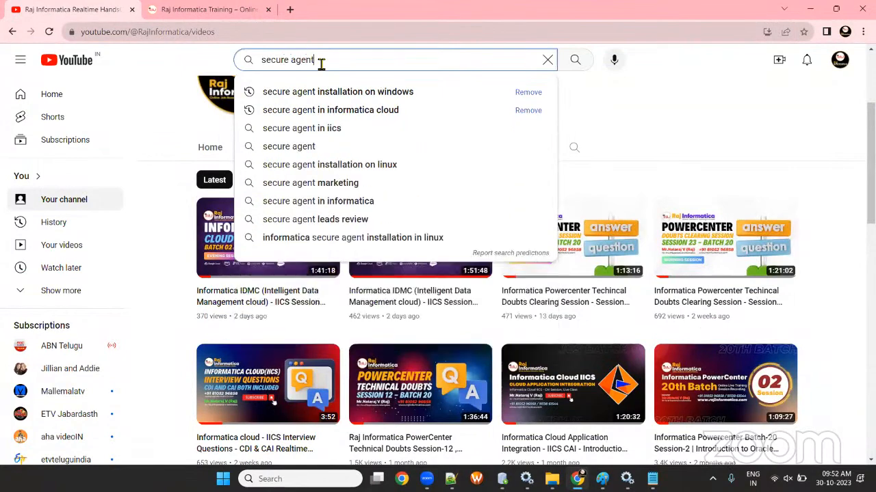
key(Down)
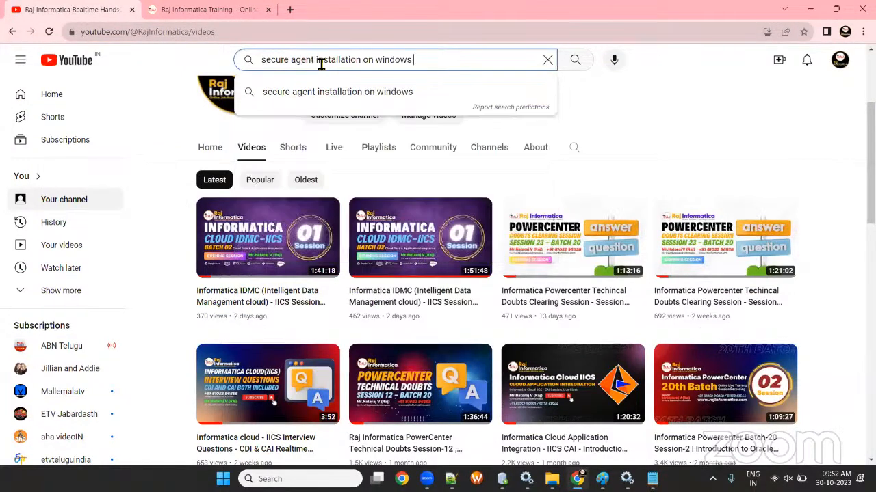
key(BackSpace)
key(BackSpace)
key(BackSpace)
key(BackSpace)
key(BackSpace)
key(BackSpace)
key(BackSpace)
key(BackSpace)
key(BackSpace)
key(BackSpace)
text(b)
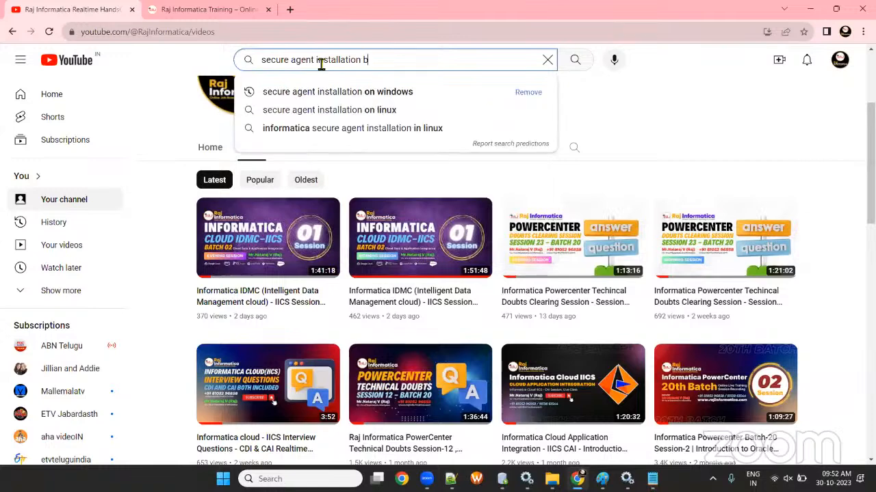
text(y raj informatica)
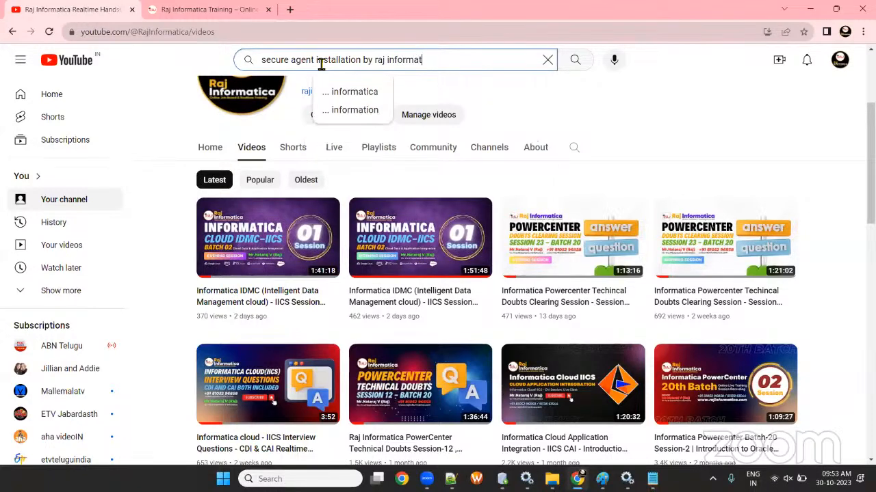
key(Return)
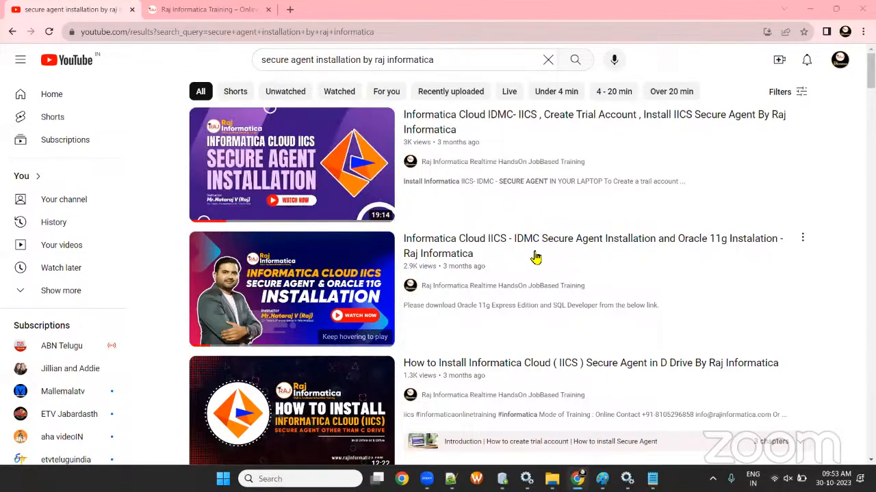
- From the Raj Informatica site tab, open a new Incognito window via Chrome's menu
mouse_move(533, 246)
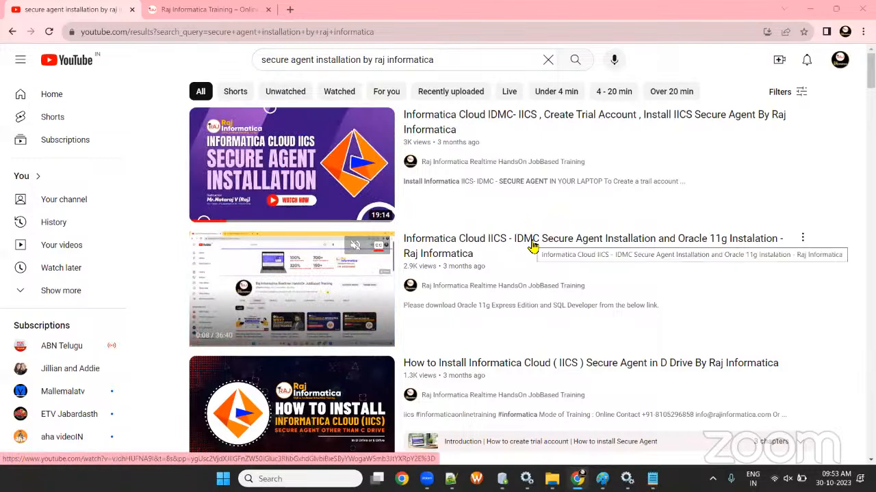
click(810, 9)
key(alt+Tab)
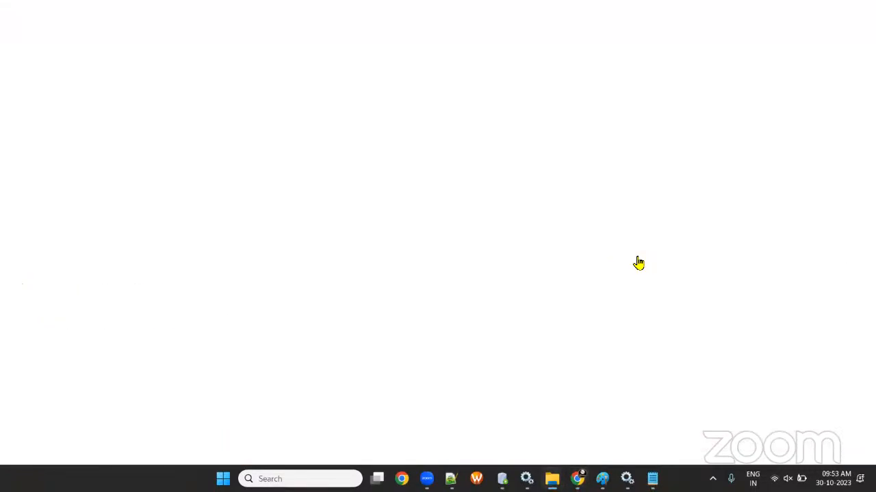
key(ctrl+Tab)
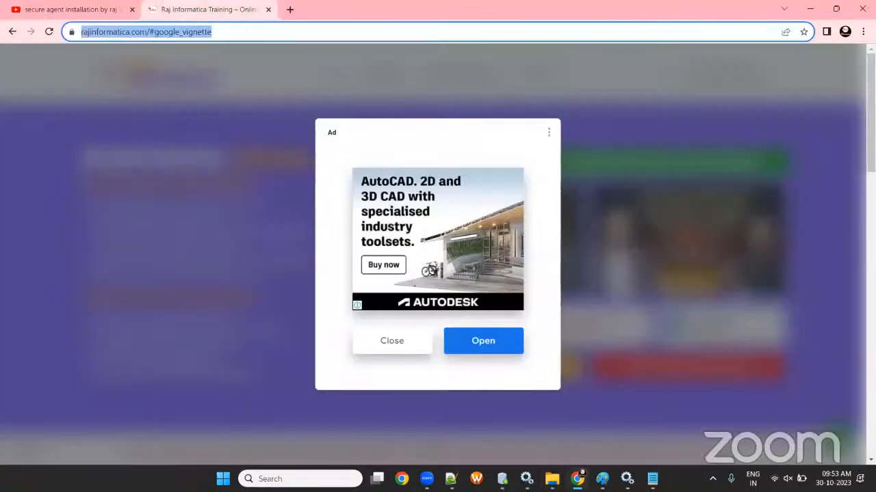
click(333, 137)
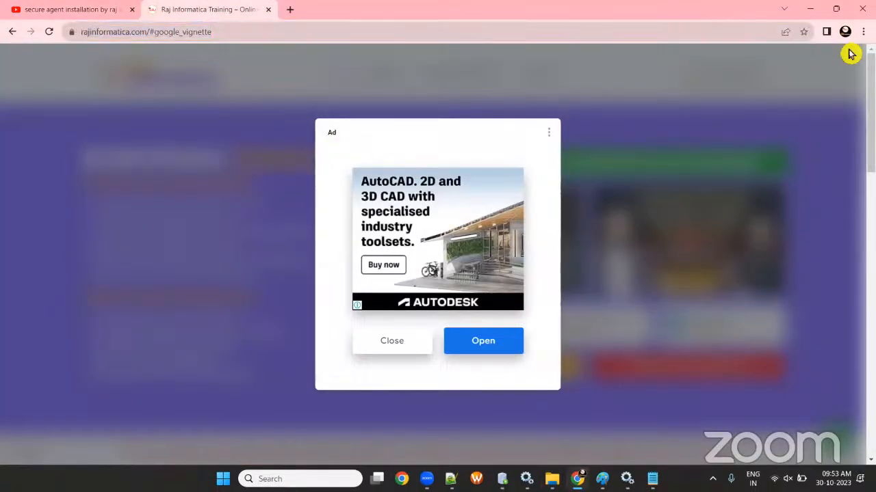
click(863, 31)
click(784, 81)
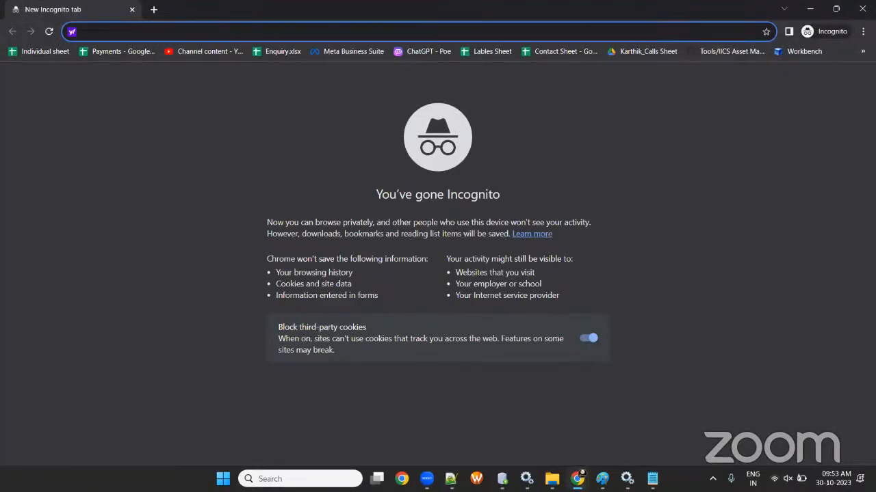
- Load the Login URL from the Credentials notes in Incognito, then select the saved username
click(652, 479)
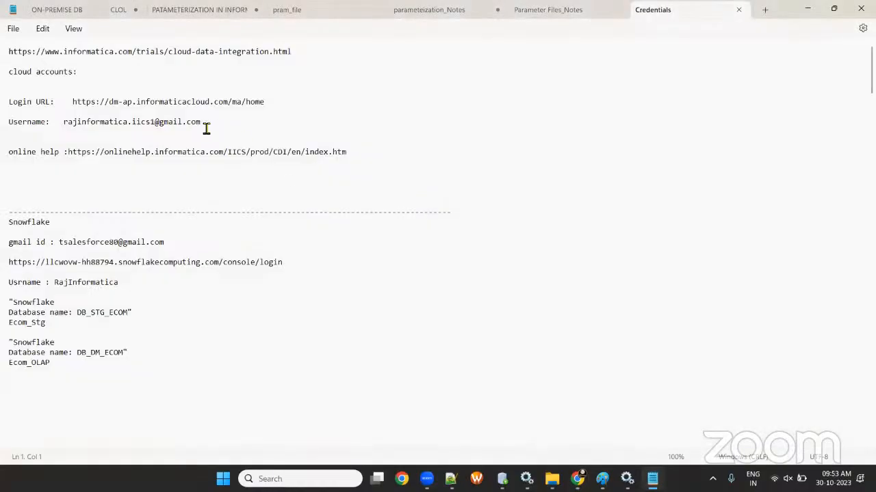
drag(74, 101, 294, 111)
key(ctrl+c)
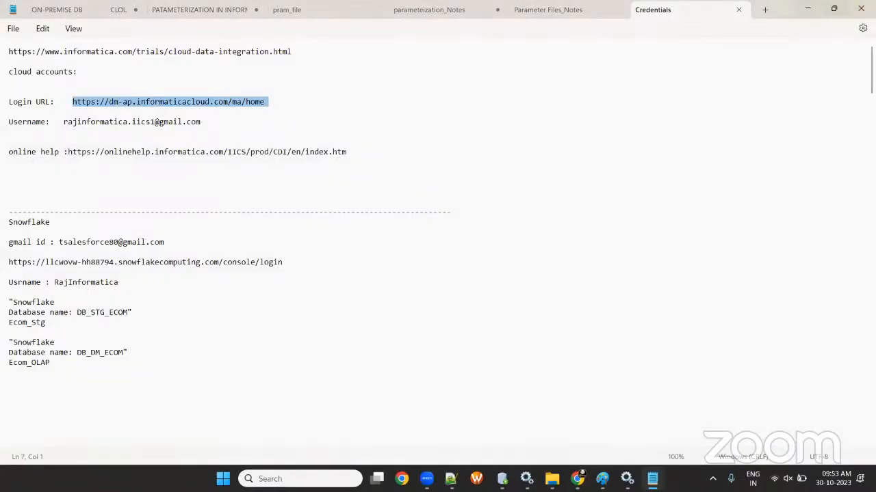
click(809, 9)
key(ctrl+v)
key(Return)
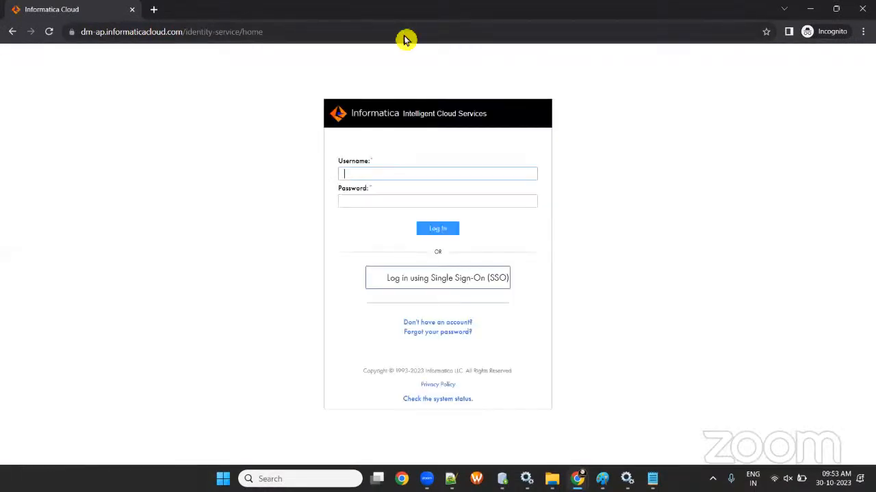
key(alt+Tab)
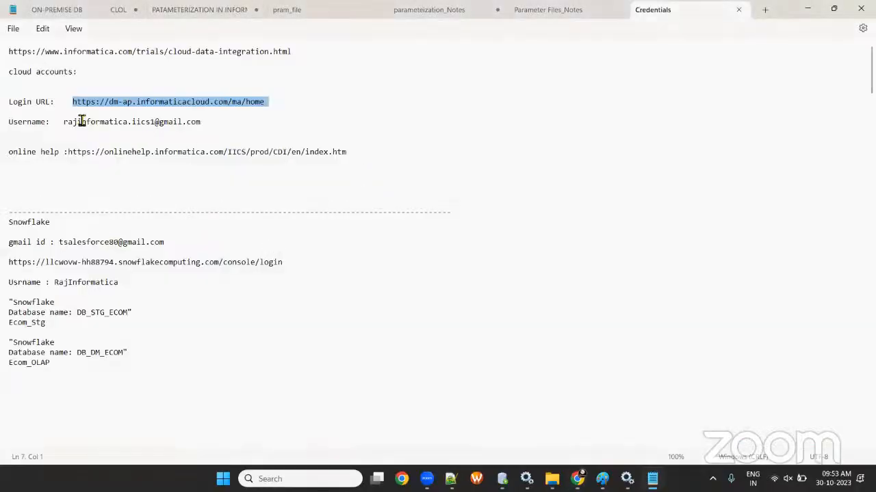
drag(63, 122, 214, 131)
key(ctrl+c)
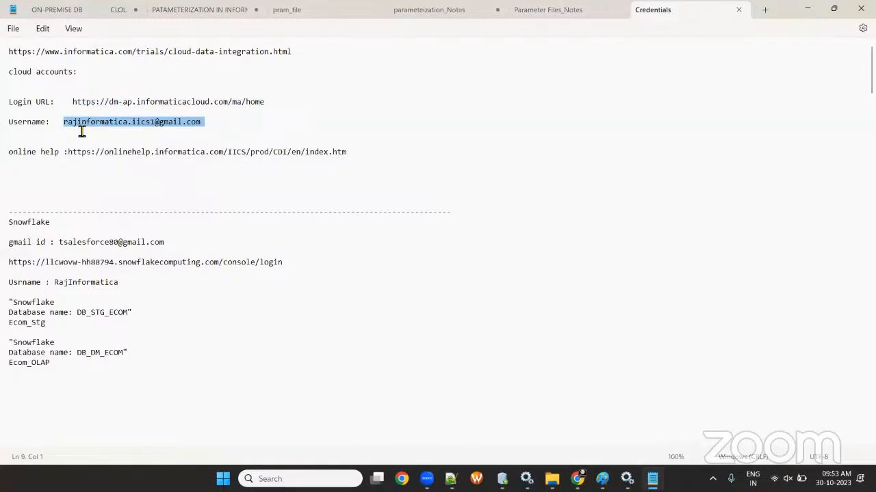
- Log in to Informatica Cloud with the saved username and the account password
click(808, 10)
click(395, 175)
key(ctrl+v)
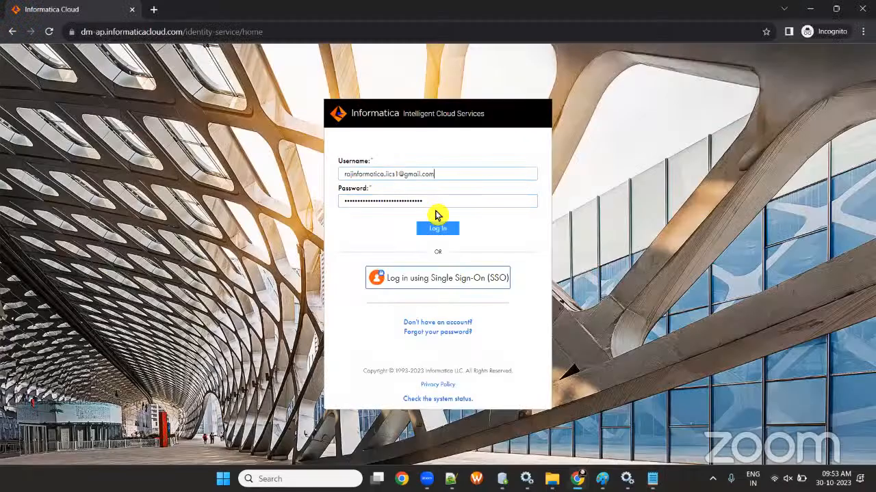
drag(437, 203, 281, 178)
key(BackSpace)
text(•)
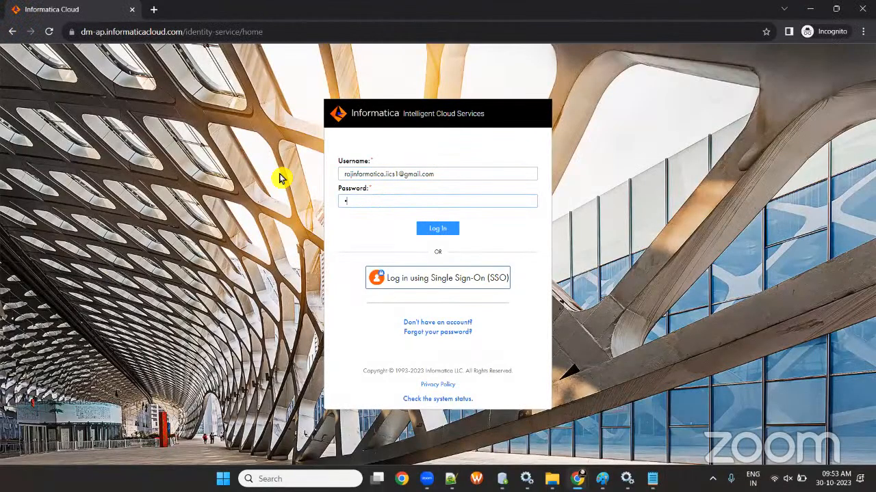
text(••••••••)
click(430, 233)
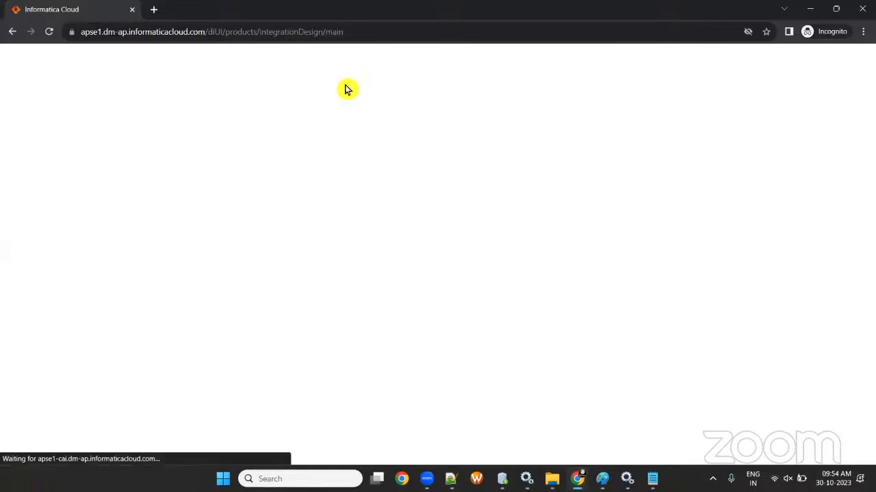
- Open Data Integration, Administrator and Monitor from My Services, each in a new tab
click(304, 32)
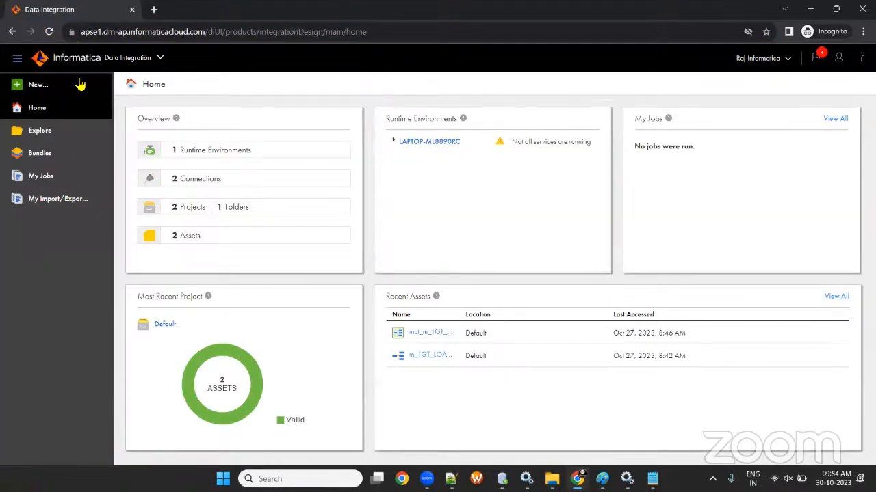
click(162, 59)
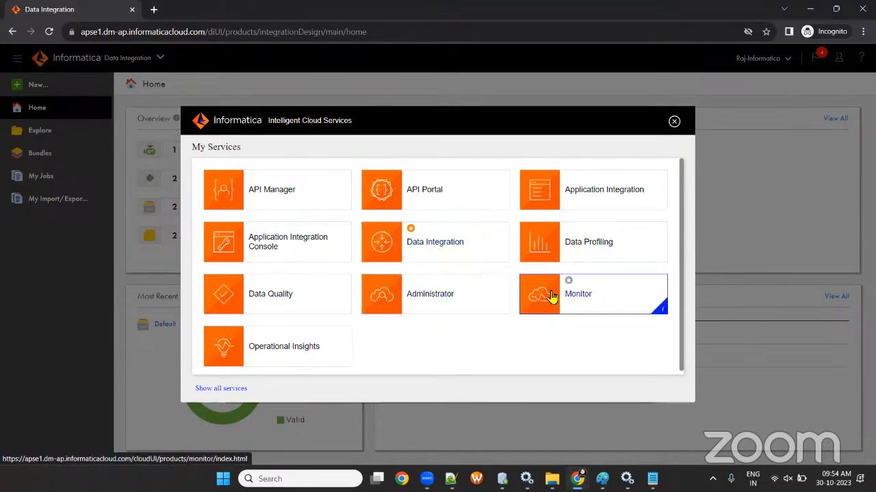
right_click(439, 241)
click(472, 247)
right_click(455, 293)
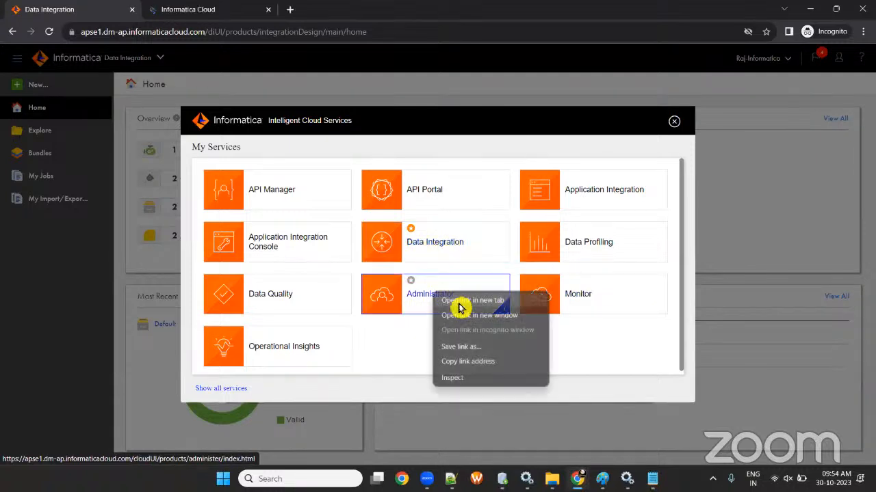
click(457, 301)
right_click(568, 300)
click(582, 305)
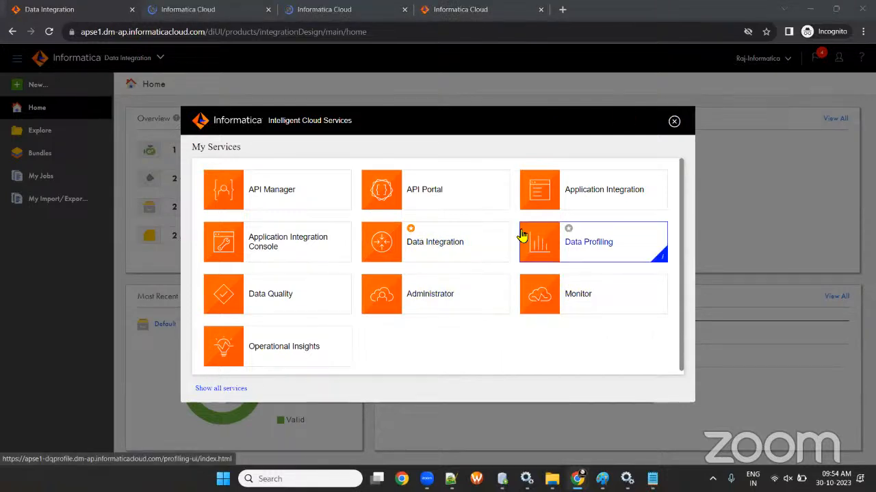
- Check each new service tab, ending on the Data Integration home
click(226, 12)
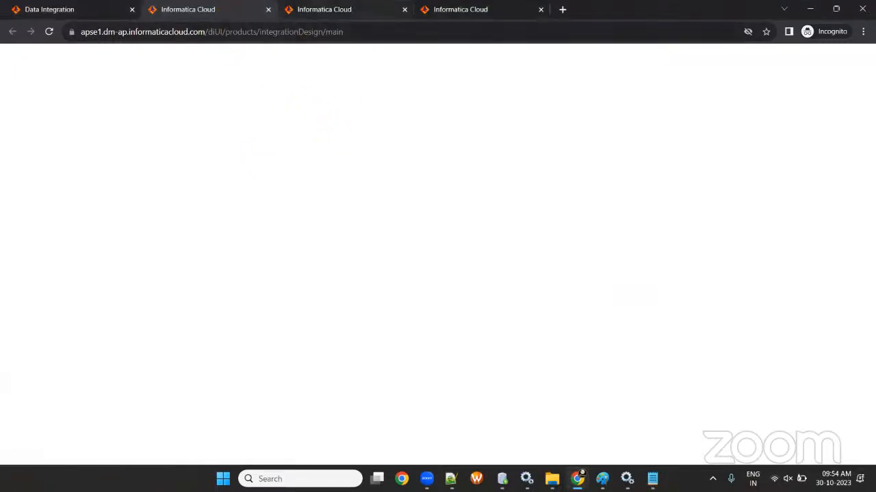
click(323, 10)
click(476, 9)
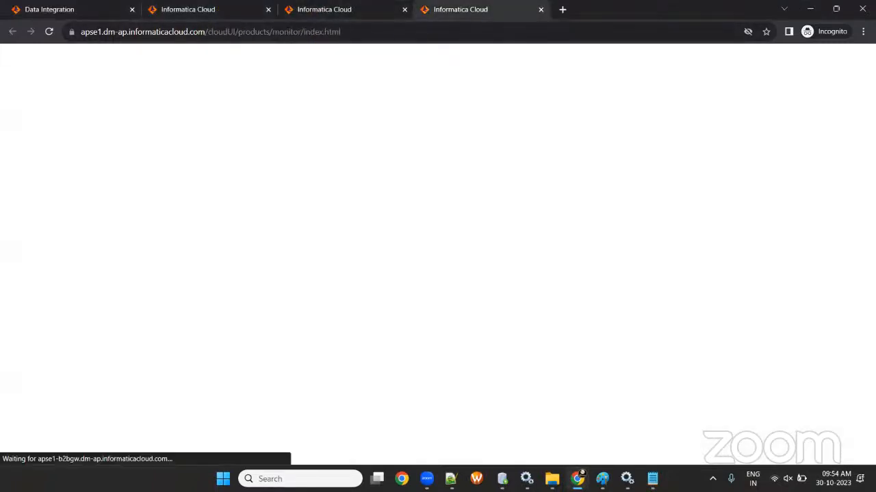
click(205, 10)
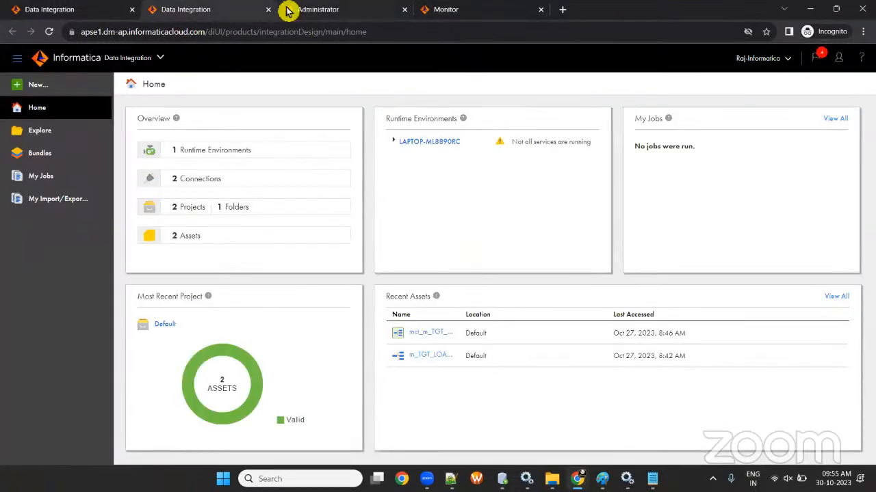
click(287, 12)
click(205, 9)
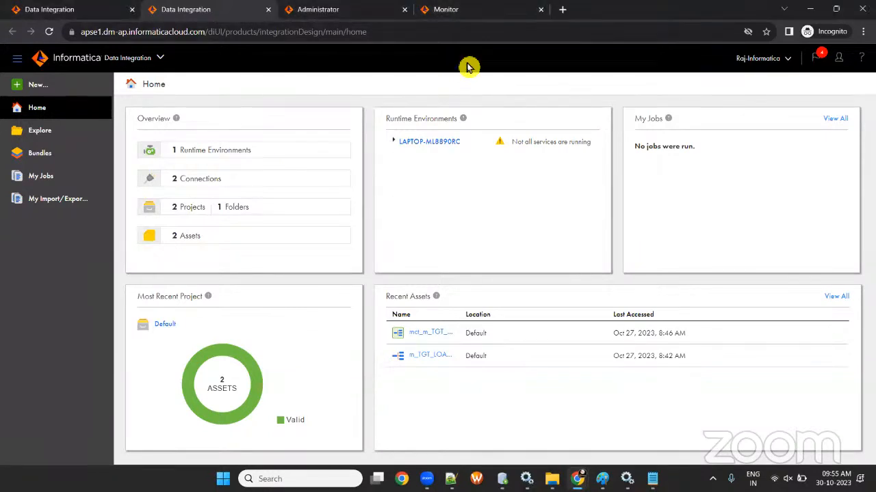
- Open the LAPTOP-ML8890RC secure agent from Runtime Environments in Administrator
click(338, 9)
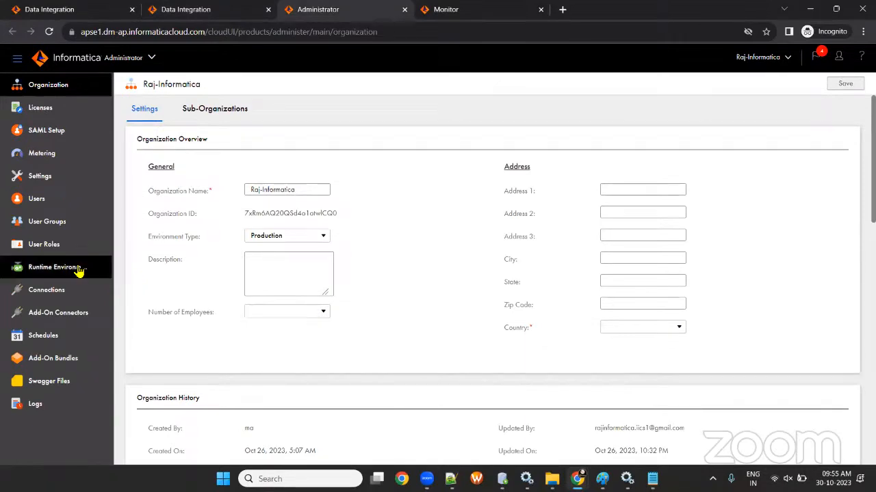
click(72, 268)
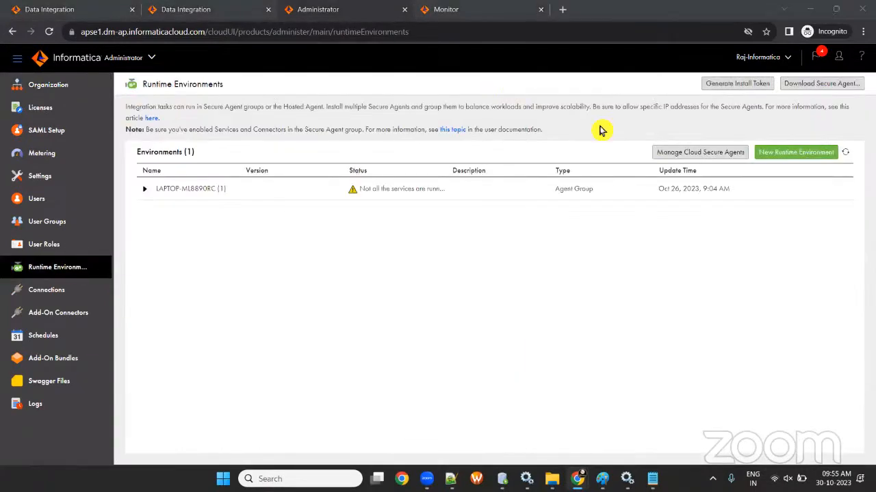
click(194, 192)
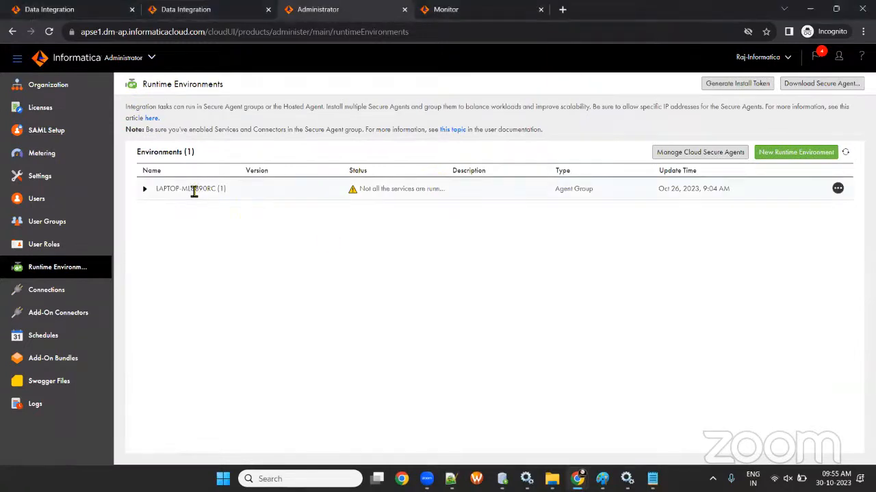
click(214, 210)
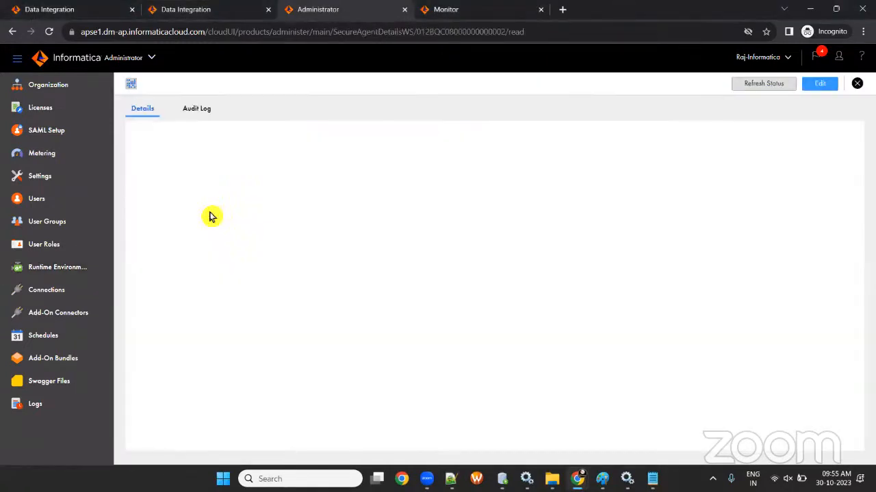
click(62, 268)
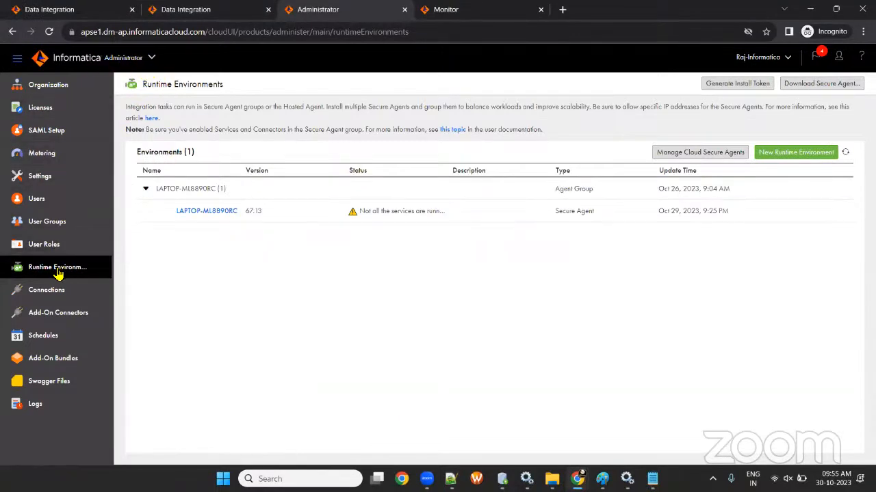
click(194, 216)
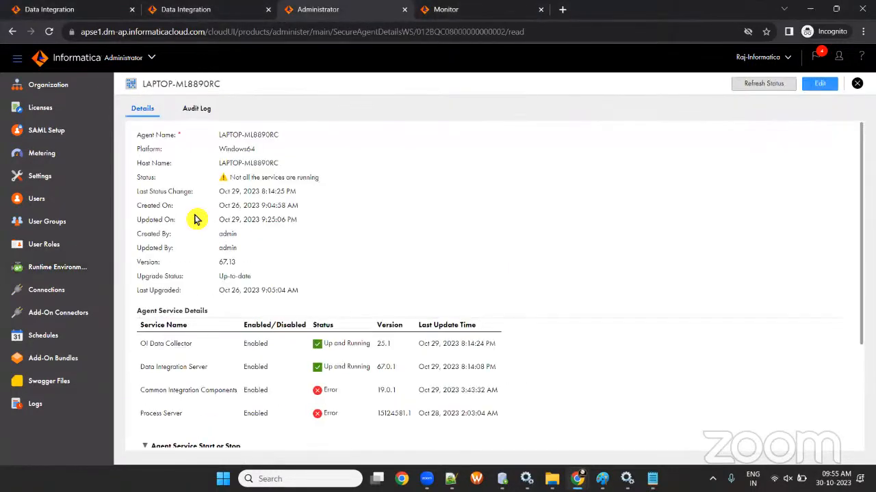
- Review the Agent Service Details, highlighting which services are running
scroll(221, 230, down, 3)
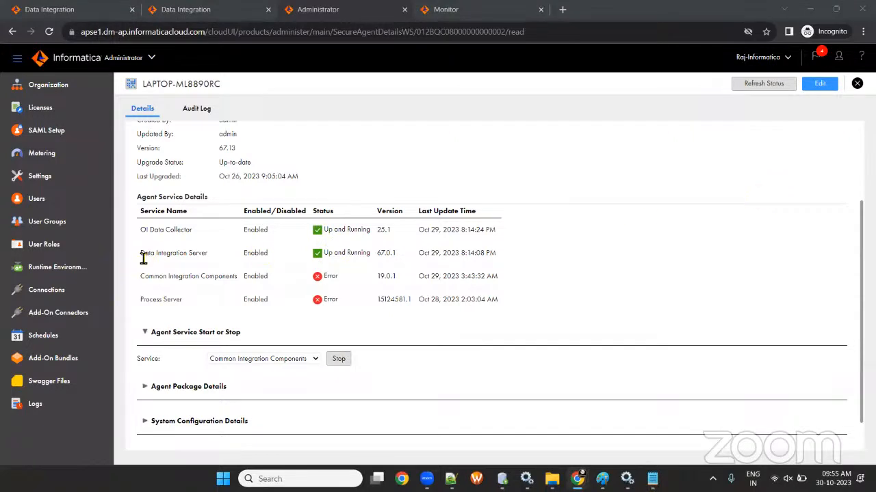
drag(143, 253, 381, 250)
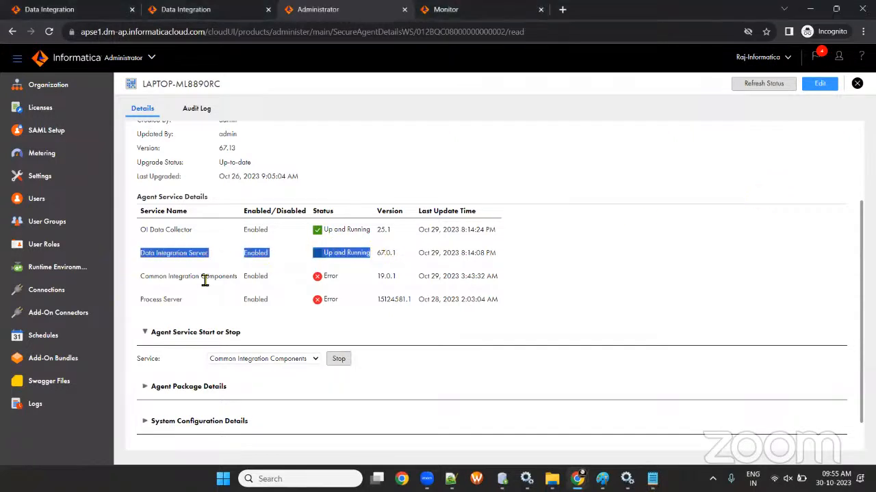
drag(140, 282, 250, 283)
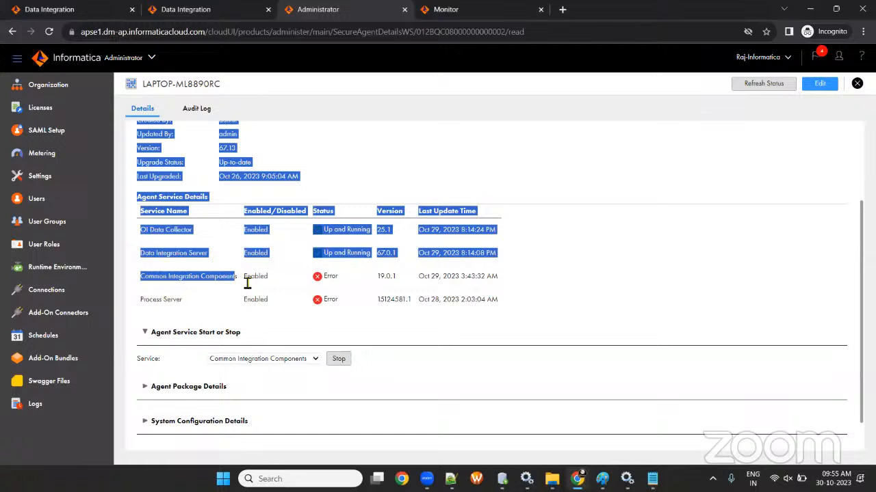
click(457, 314)
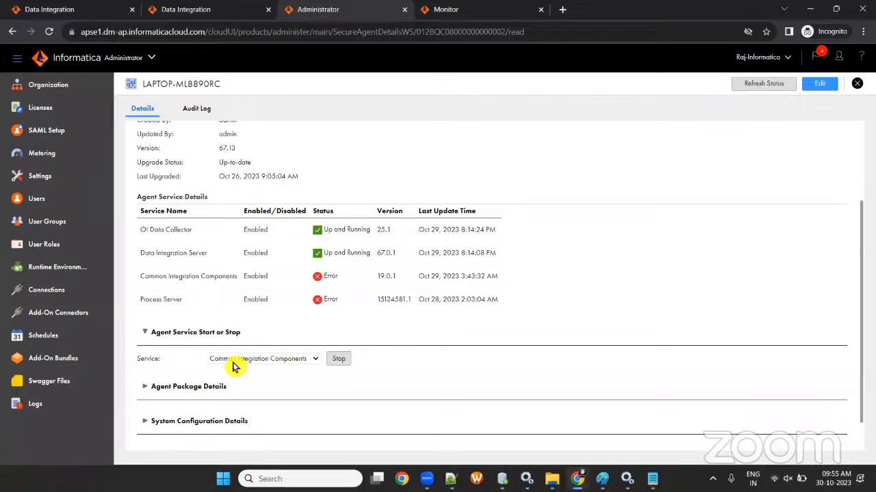
- Stop and restart the Common Integration Components service, confirming each action
click(262, 363)
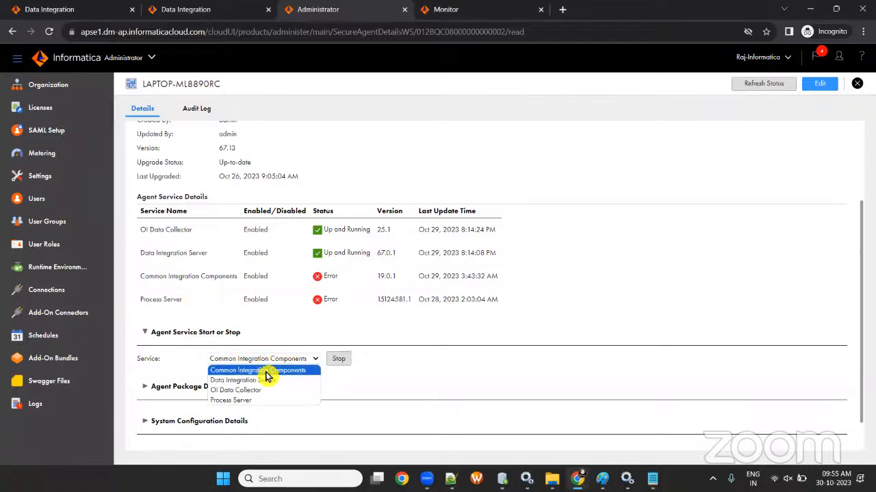
click(257, 373)
click(337, 363)
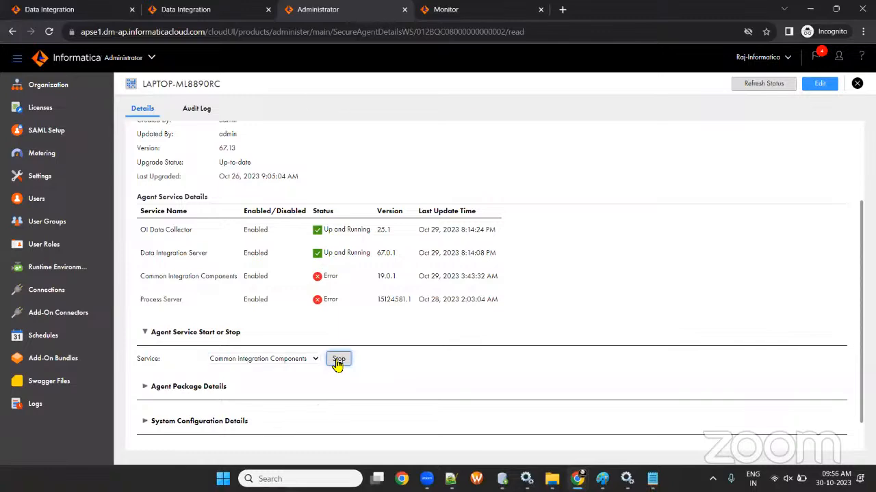
click(493, 100)
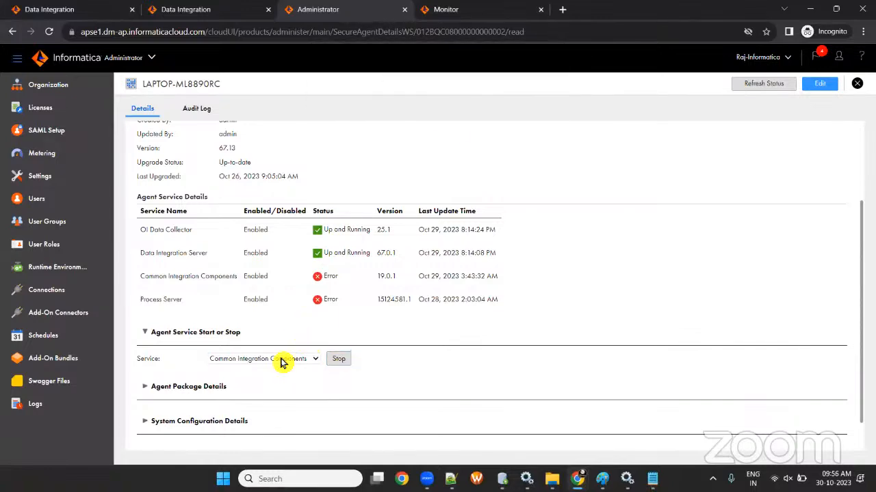
scroll(286, 365, down, 2)
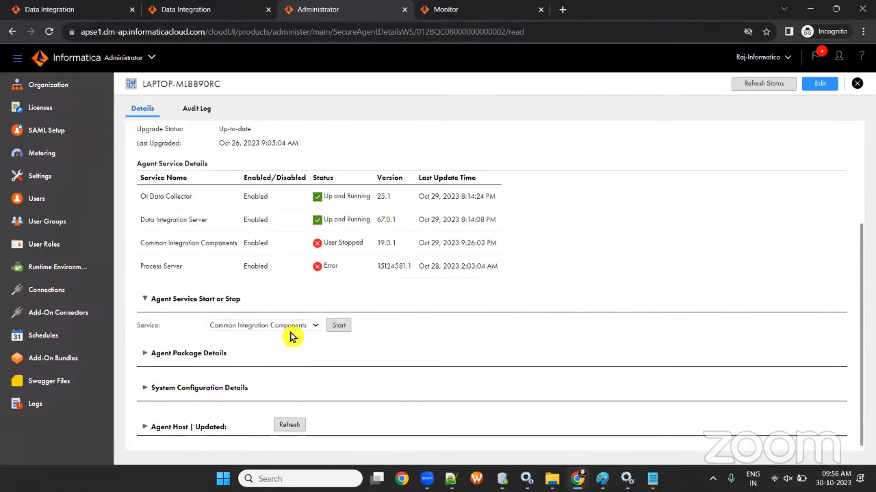
click(339, 325)
click(492, 97)
- Stop and restart the Process Server service, confirming each action
scroll(293, 297, down, 2)
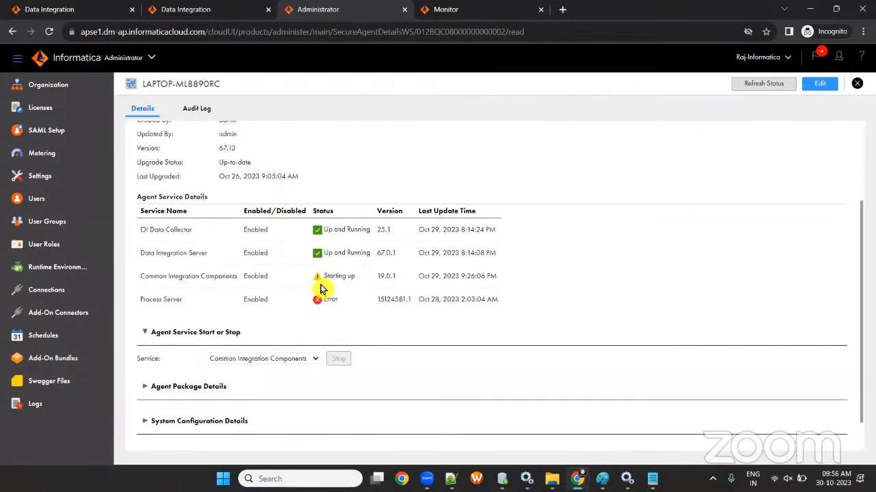
click(279, 358)
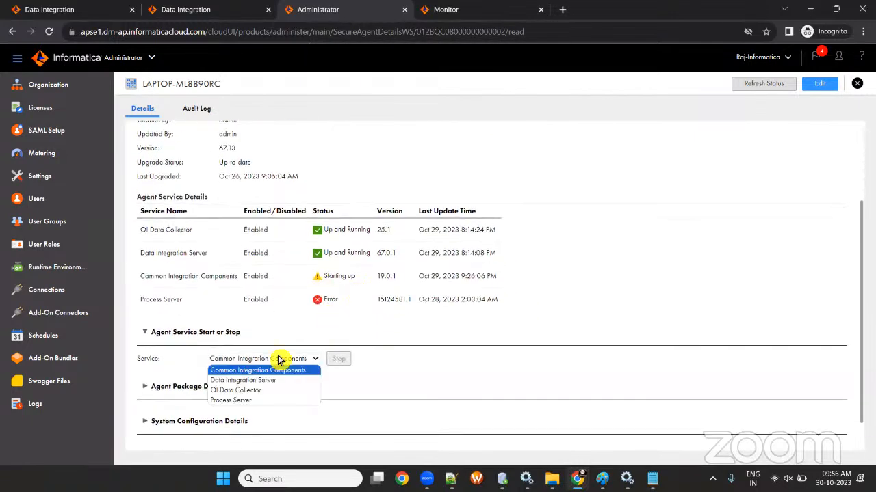
click(282, 401)
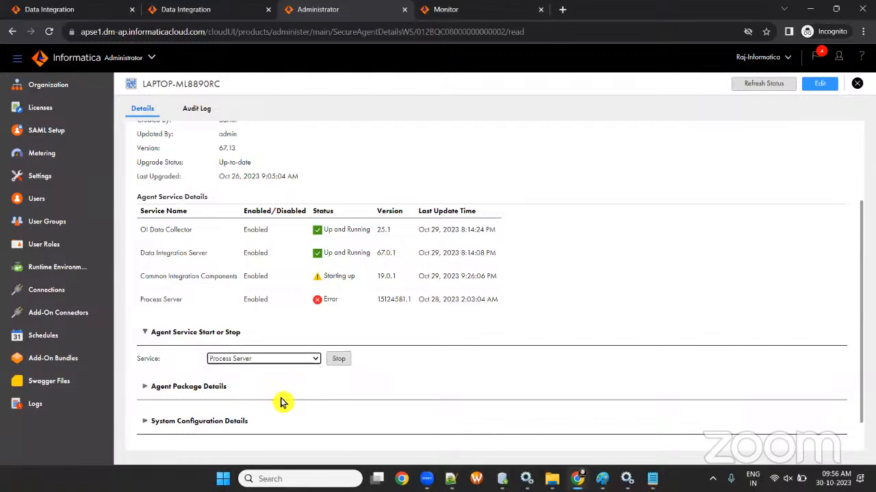
click(338, 358)
click(489, 102)
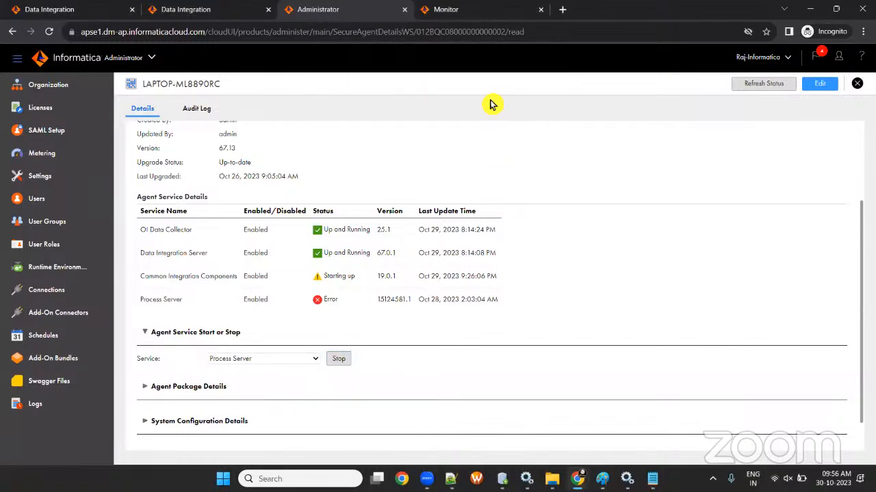
scroll(391, 244, down, 3)
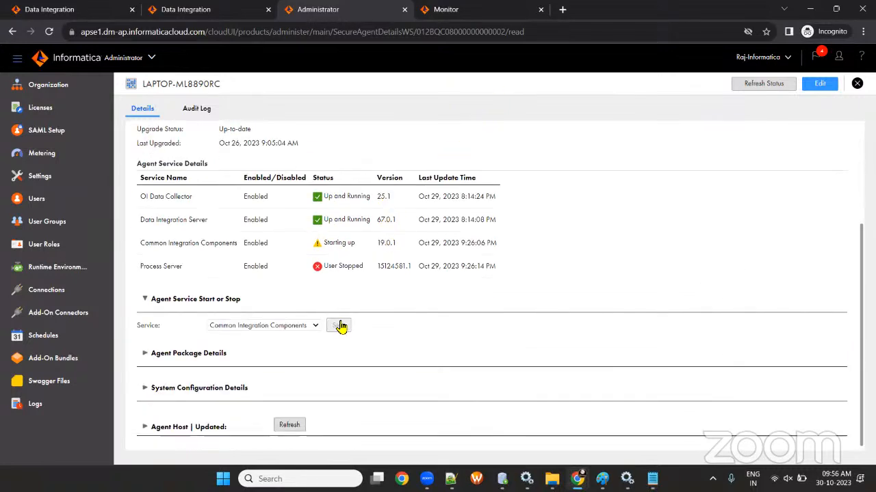
click(296, 328)
click(296, 367)
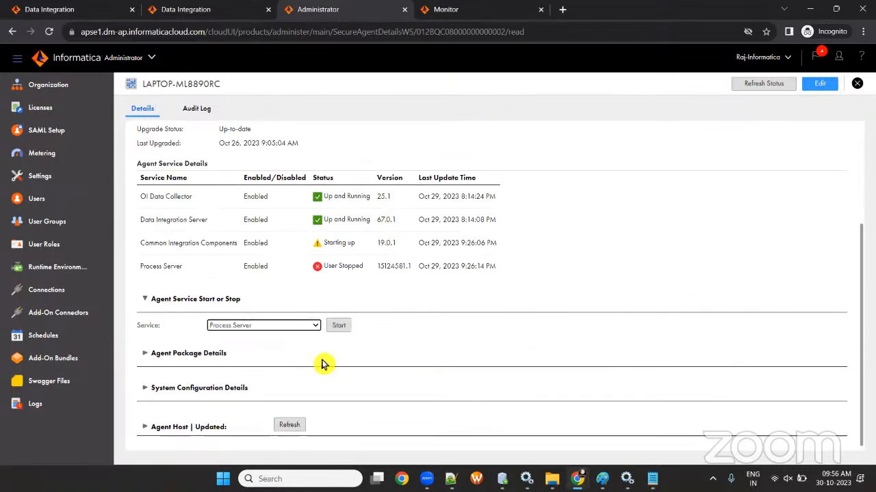
click(339, 326)
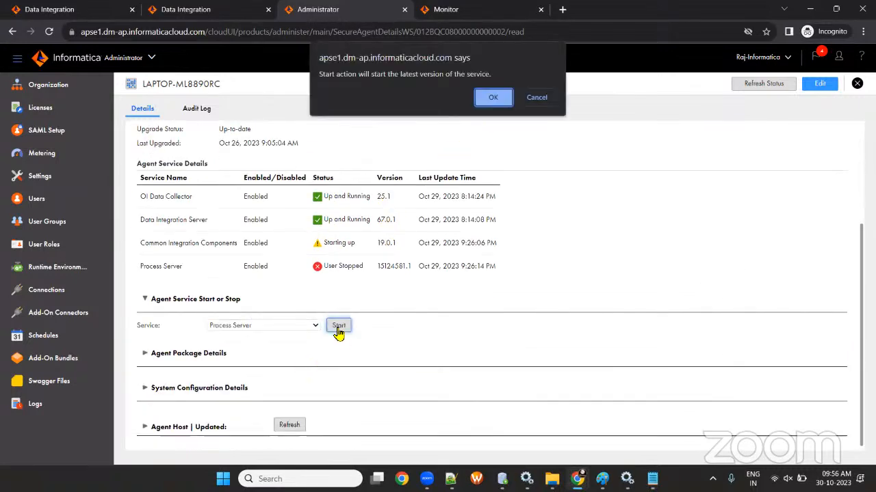
click(494, 99)
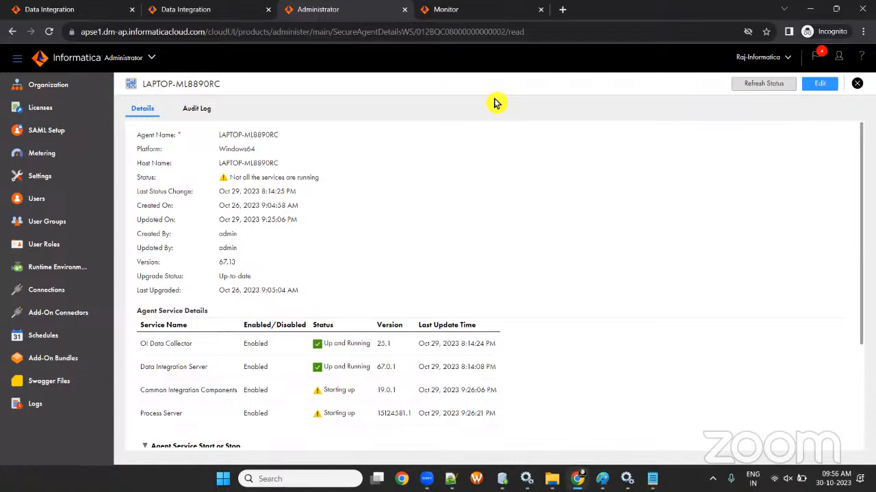
- Refresh the secure agent's service statuses twice, then return to the Data Integration home tab
click(738, 86)
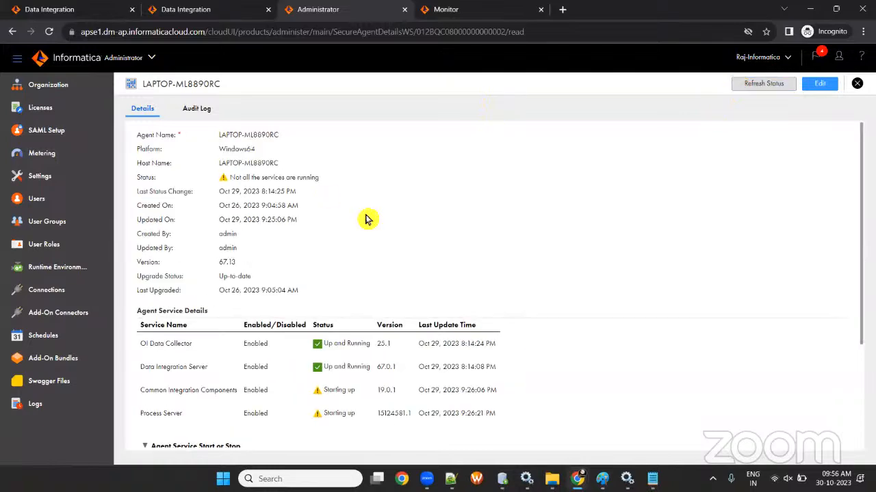
scroll(359, 236, down, 2)
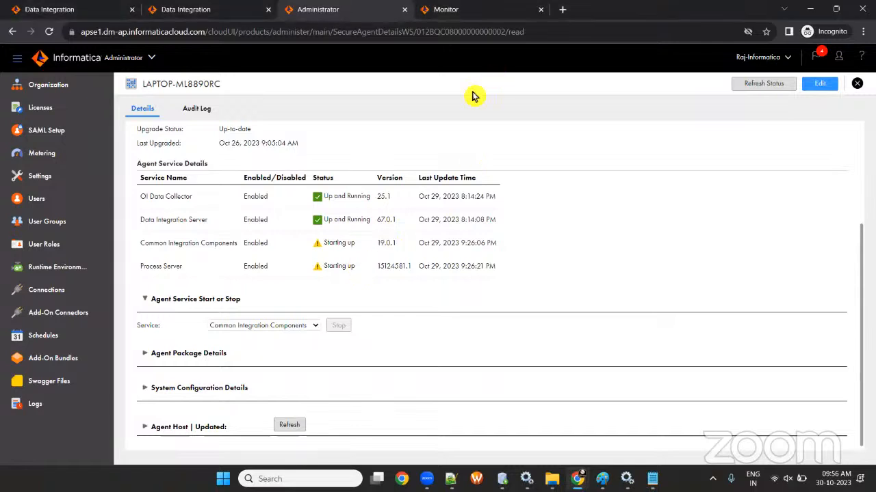
click(761, 86)
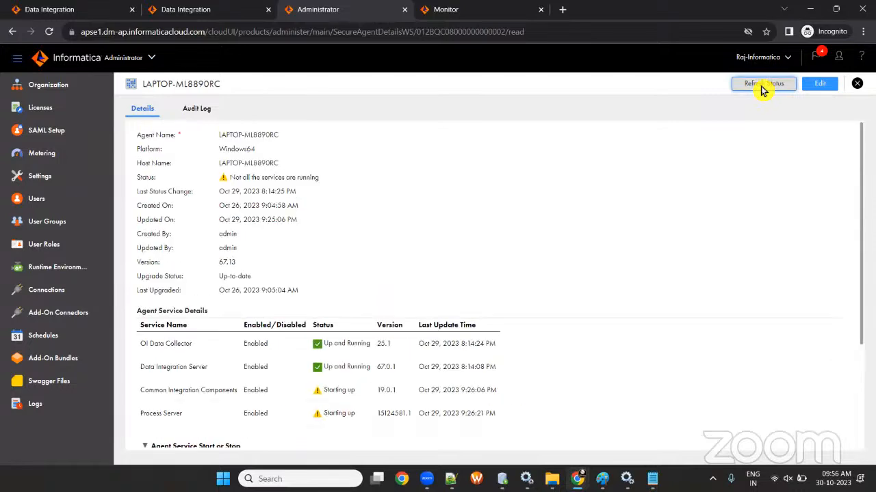
scroll(352, 289, down, 3)
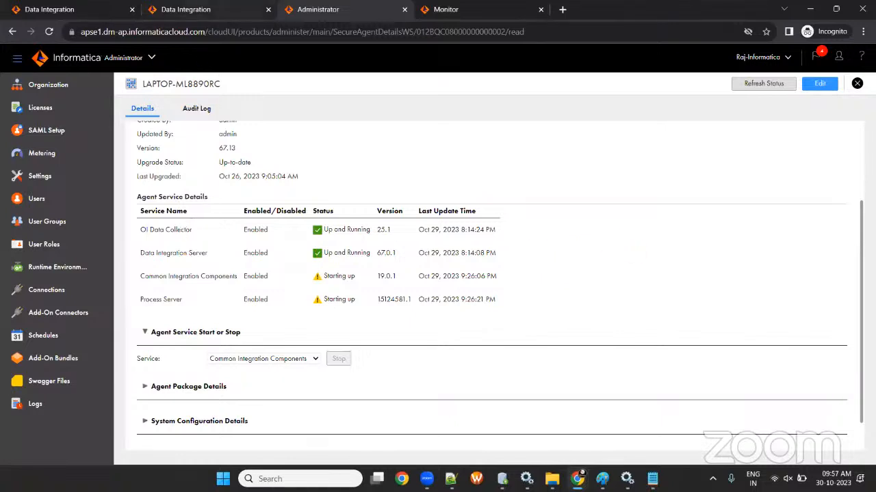
click(200, 10)
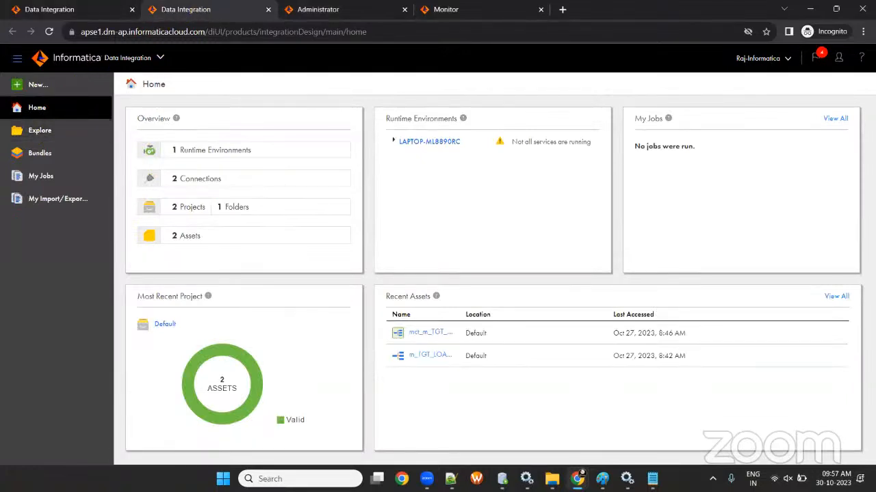
- Go to Explore and open the IDMC-BATCH-2 project
click(39, 131)
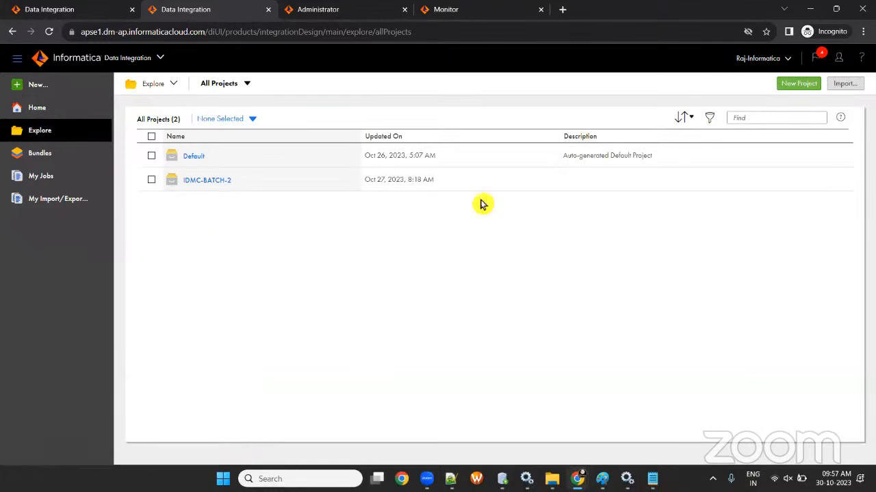
click(194, 182)
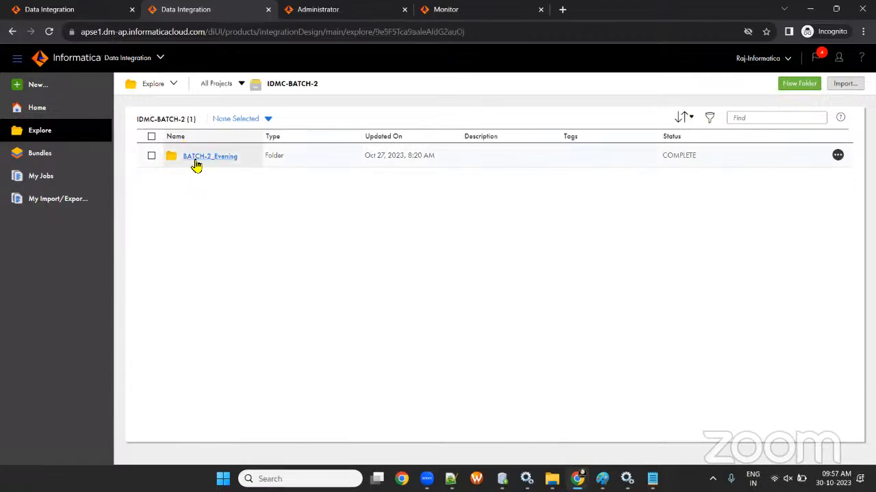
- Create a Batch-2_Morning folder in the IDMC-BATCH-2 project and open it
click(801, 85)
click(340, 233)
text(B)
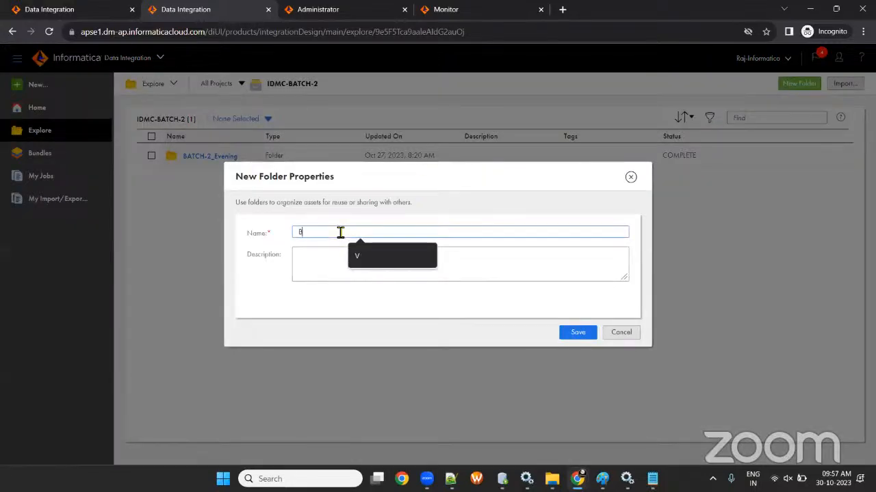
text(atch-2 )
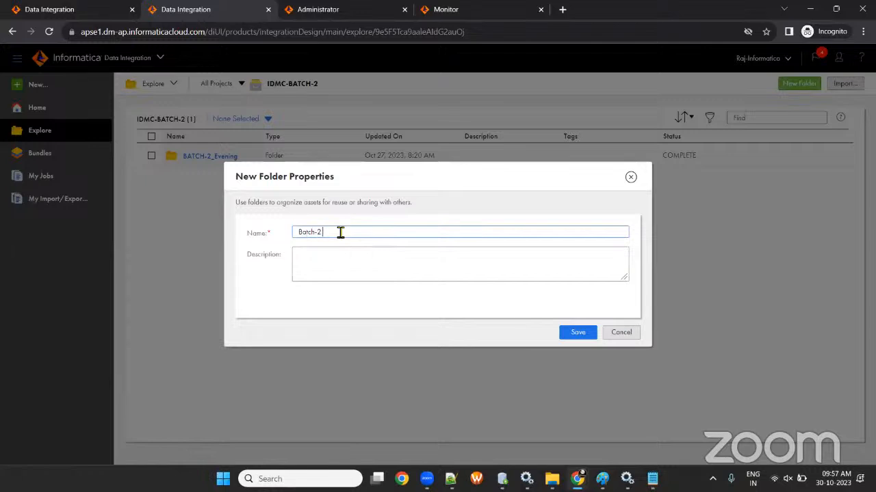
text(Morning)
click(578, 335)
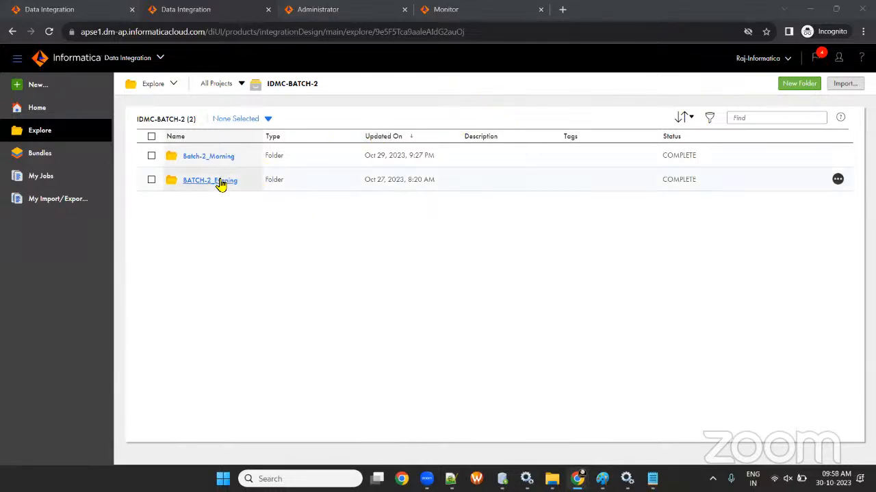
click(204, 159)
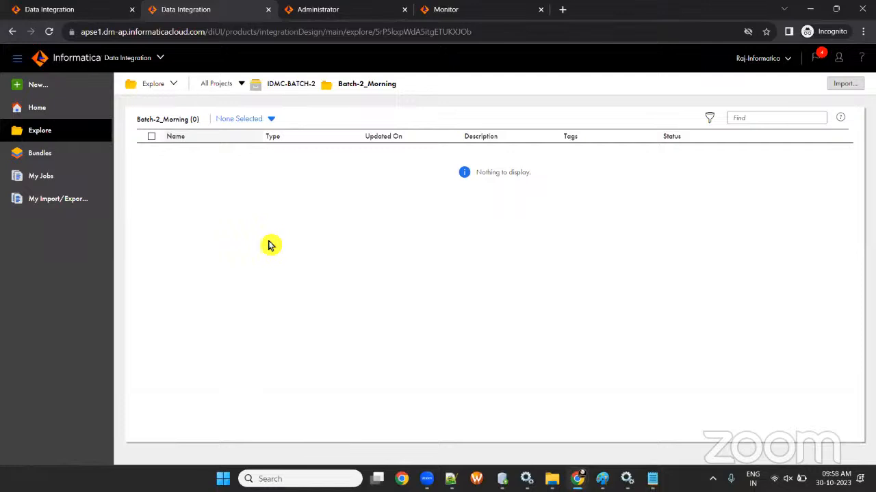
- Bring the Session-1 File Explorer window forward, then switch to Oracle SQL Developer
click(551, 479)
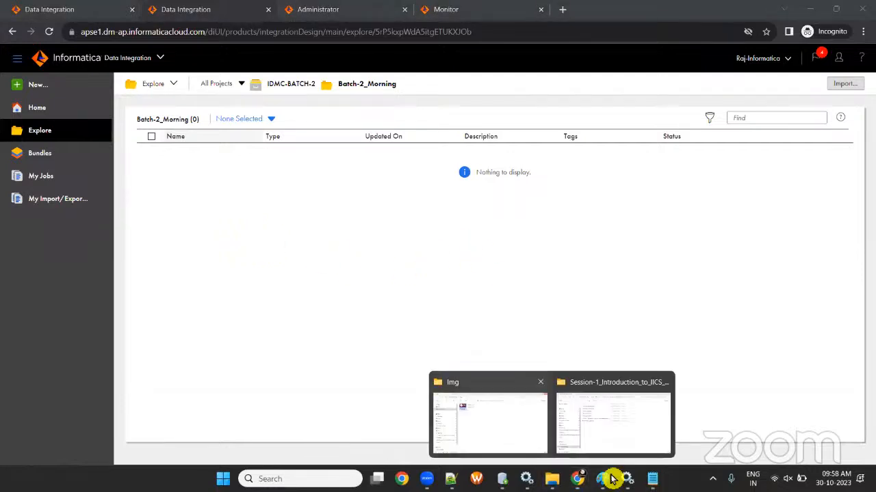
click(609, 416)
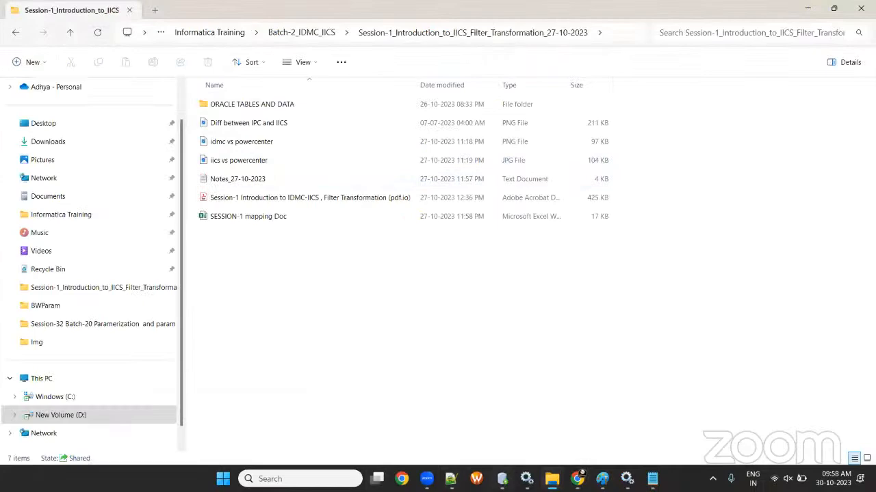
click(502, 479)
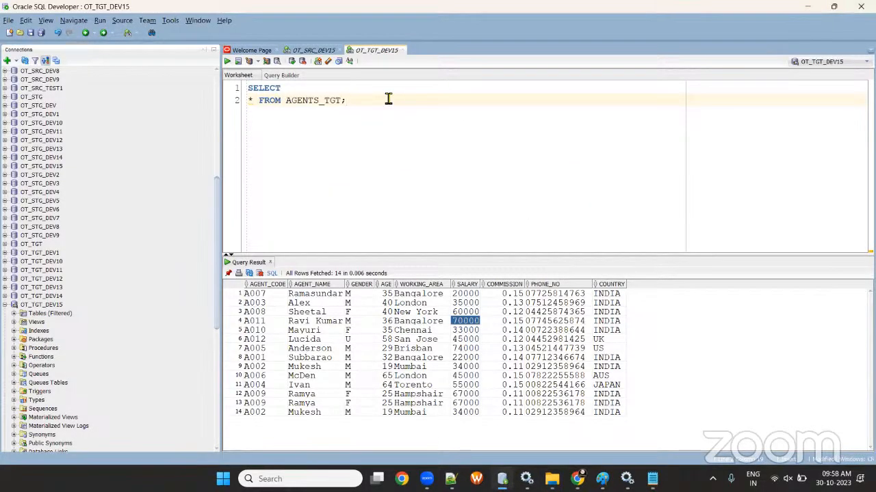
- In the OT_SRC_DEV15 worksheet, run SELECT * FROM EMPLOYEES
click(301, 50)
click(337, 100)
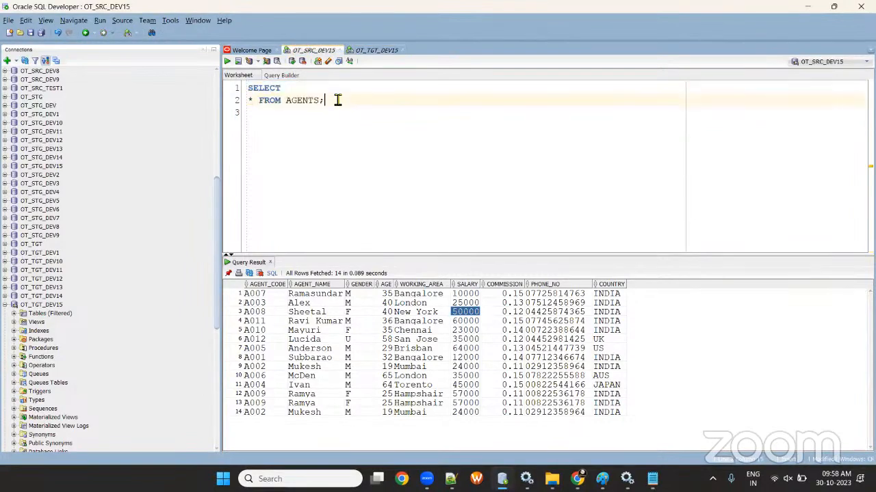
key(ctrl+a)
text(select)
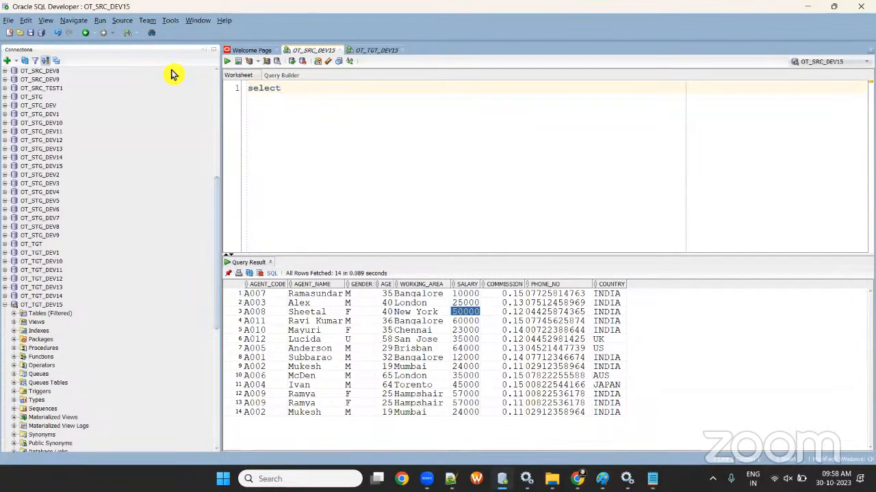
text( * from )
text(cu)
text(USTO)
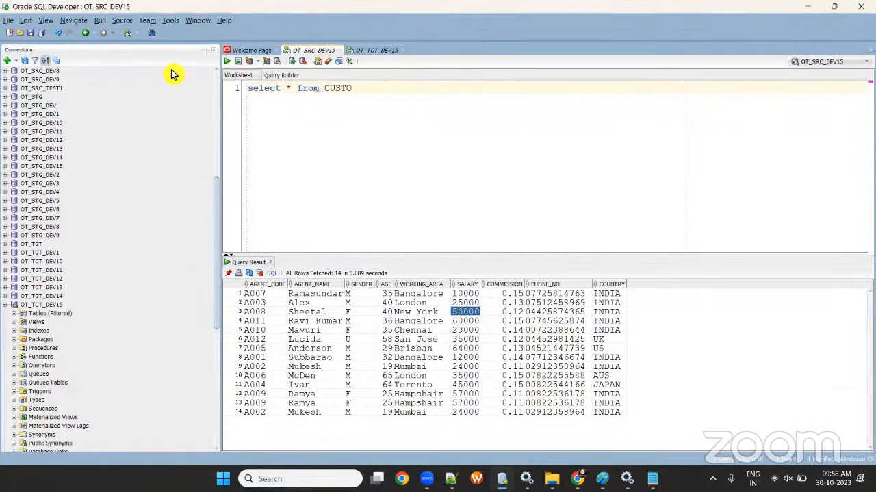
key(BackSpace)
key(BackSpace)
text(EMPLOYEES;)
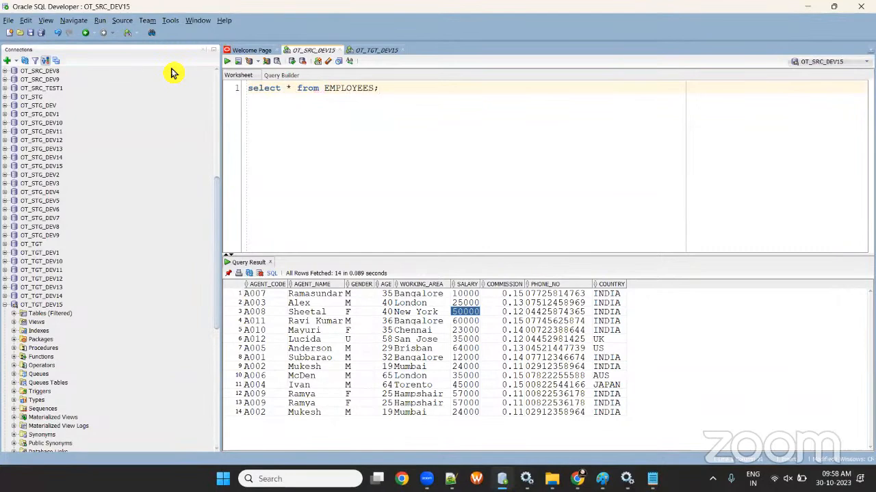
key(ctrl+a)
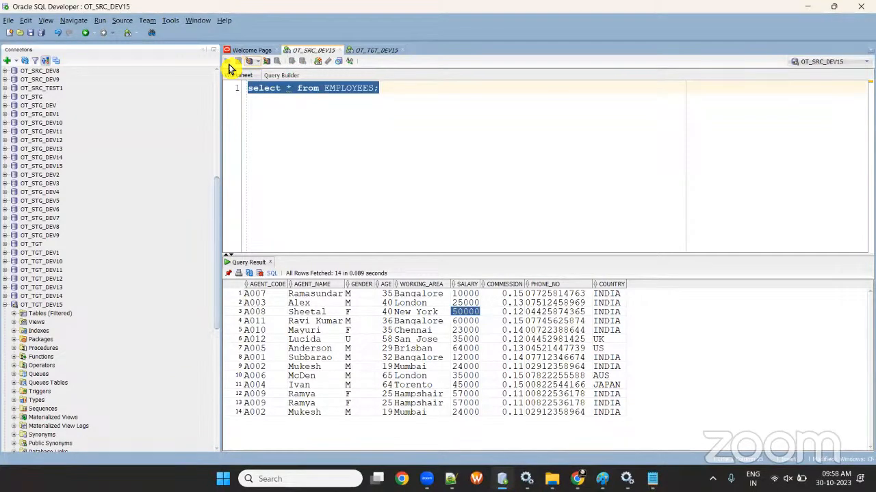
click(227, 62)
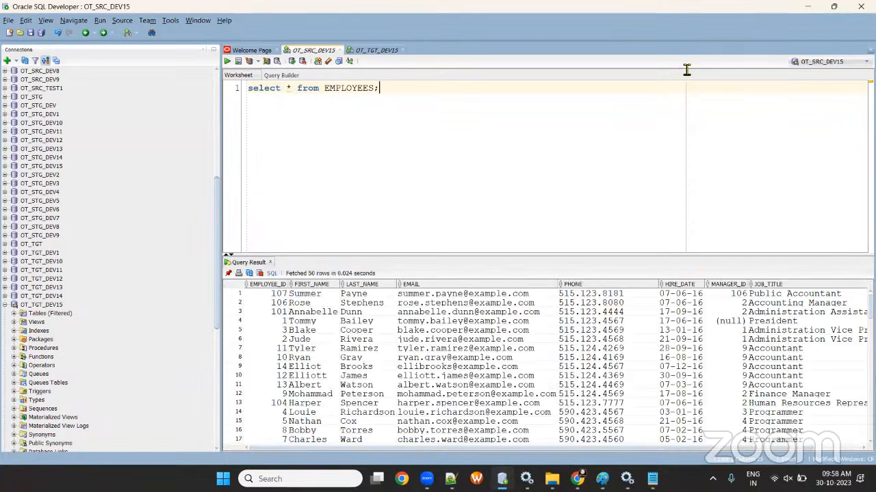
- Browse the table lists of OT_TGT_DEV15 and OT_SRC_DEV15 to find the table names
double_click(362, 88)
text(CUSTO)
key(BackSpace)
key(BackSpace)
key(BackSpace)
click(14, 313)
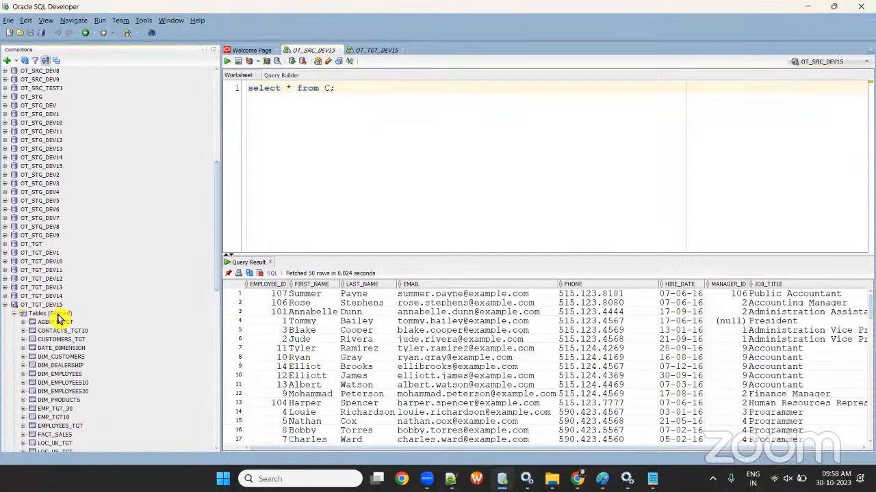
scroll(58, 318, down, 4)
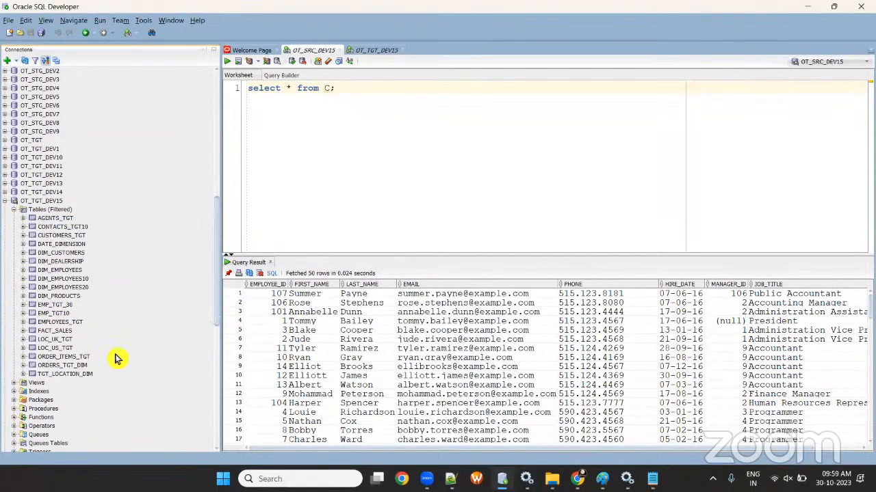
scroll(19, 205, up, 14)
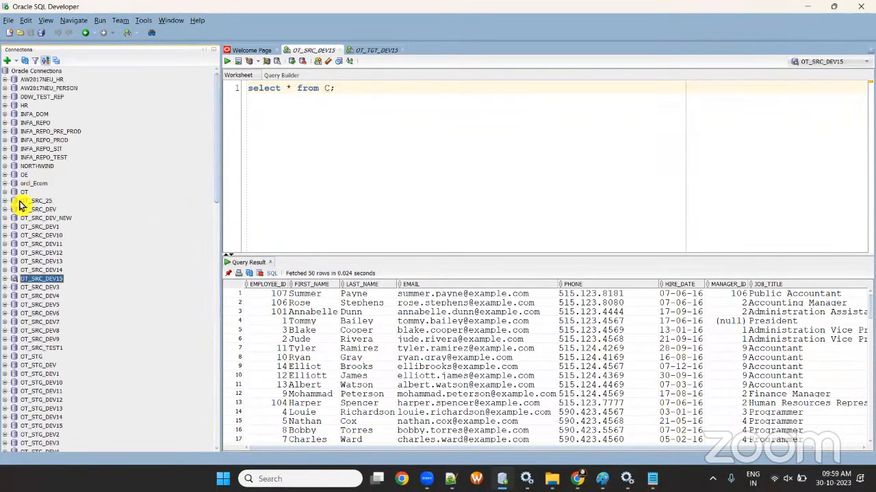
click(12, 281)
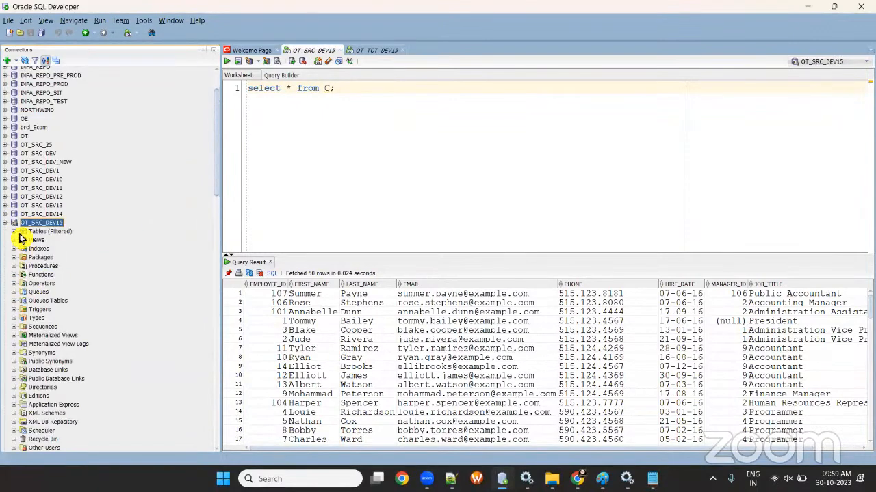
click(15, 233)
- Query the LOCATIONS table, then SELECT * FROM AGENTS, returning 14 rows
click(345, 91)
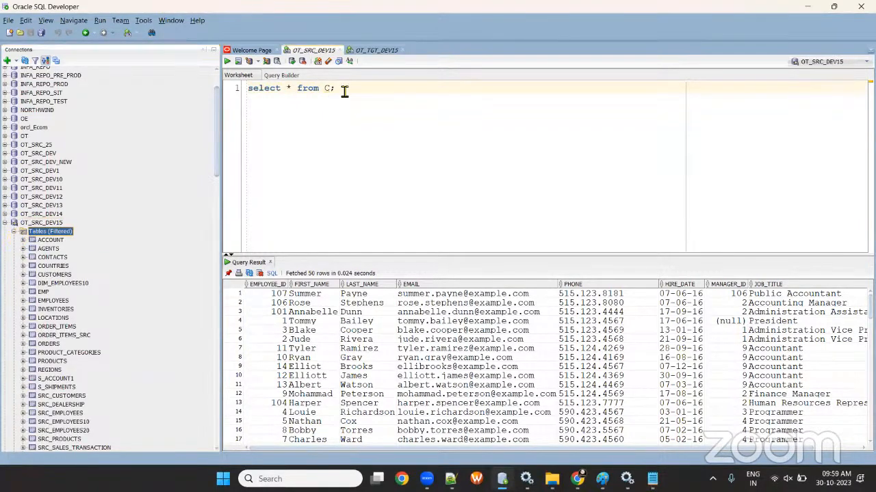
key(BackSpace)
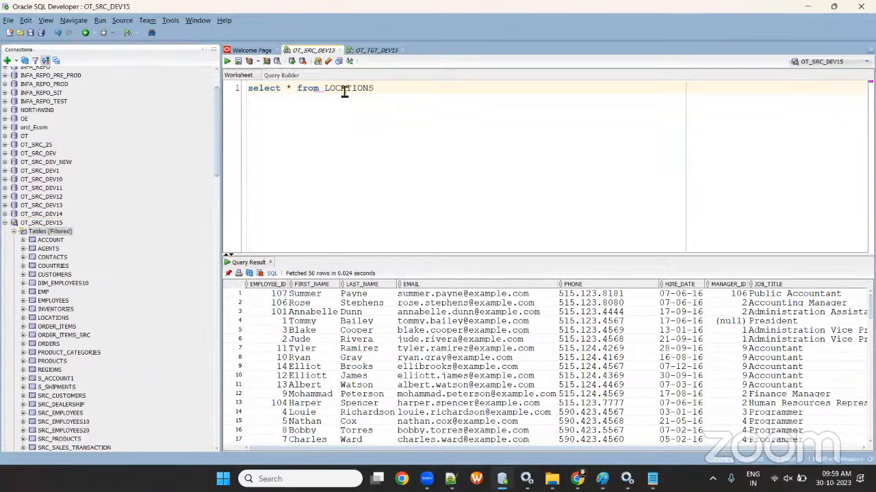
click(228, 62)
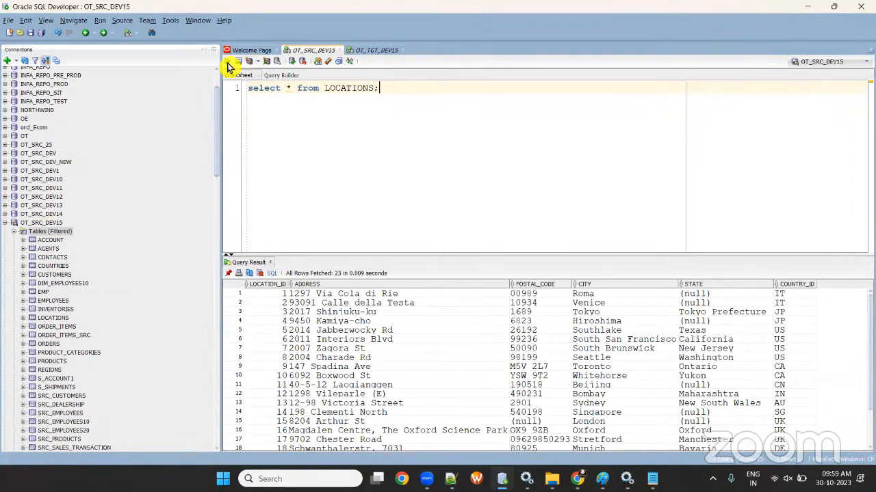
double_click(334, 88)
text(AGENTS)
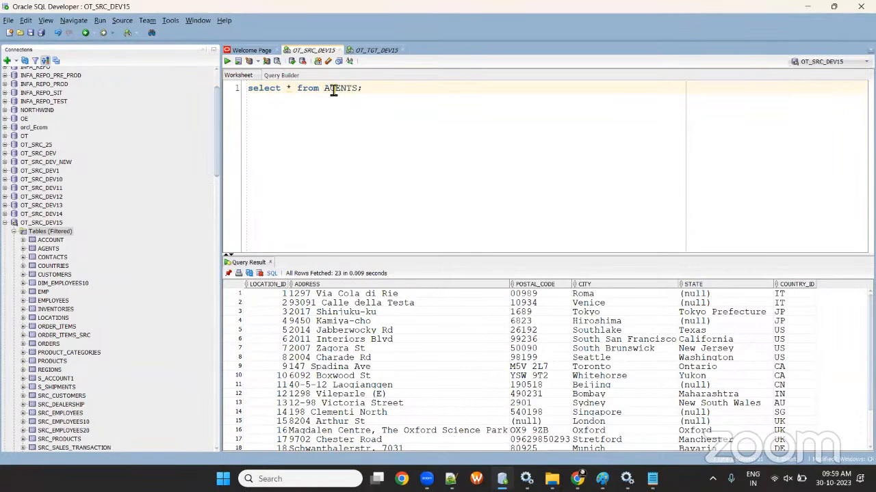
click(227, 61)
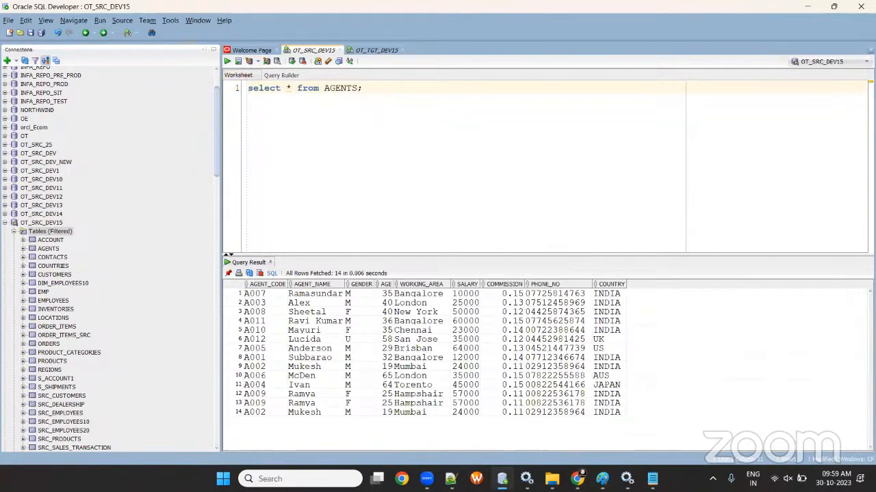
- Navigate File Explorer to Informatica Training > Batch-1_IICS > Session-2 and open the Credentials text file
mouse_move(551, 479)
click(629, 414)
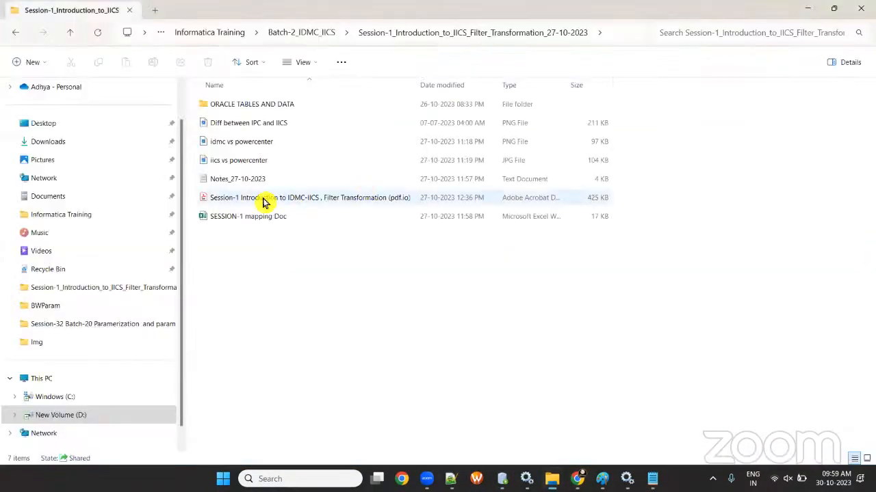
click(307, 32)
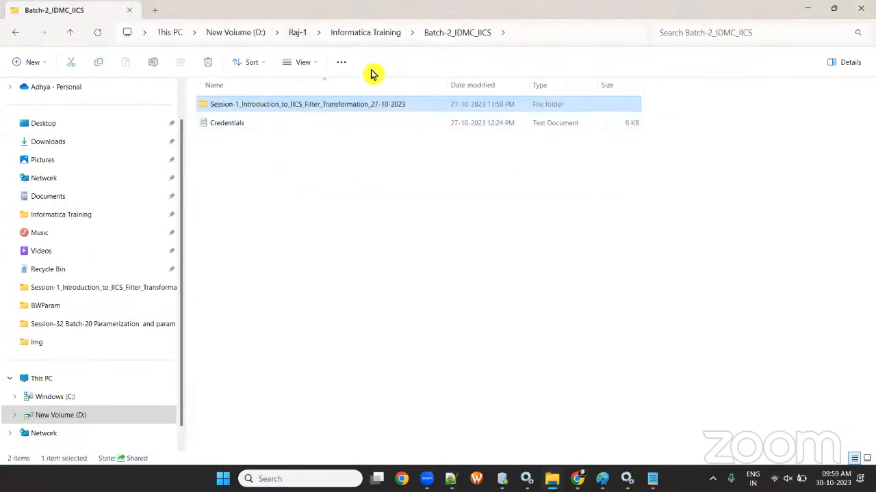
click(364, 34)
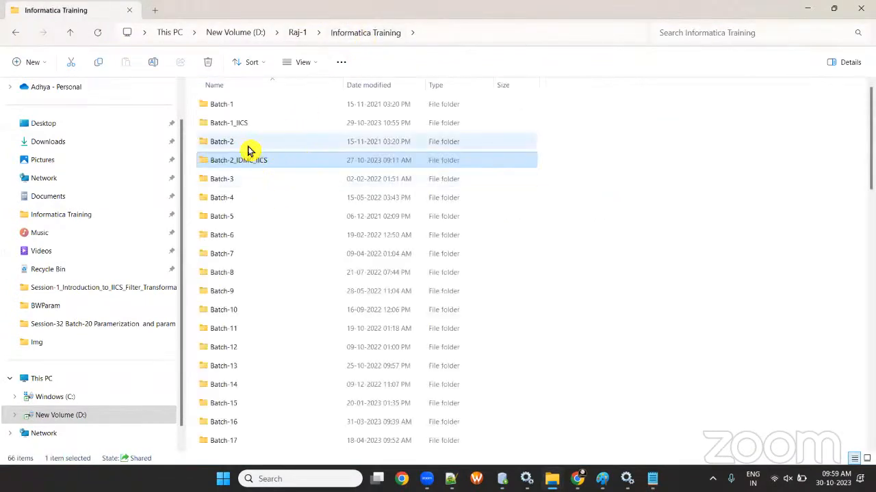
double_click(247, 125)
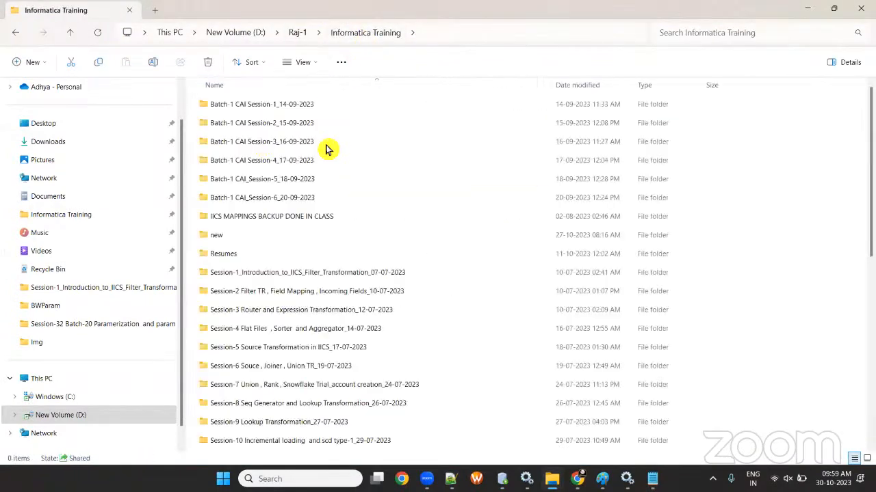
double_click(316, 296)
double_click(253, 106)
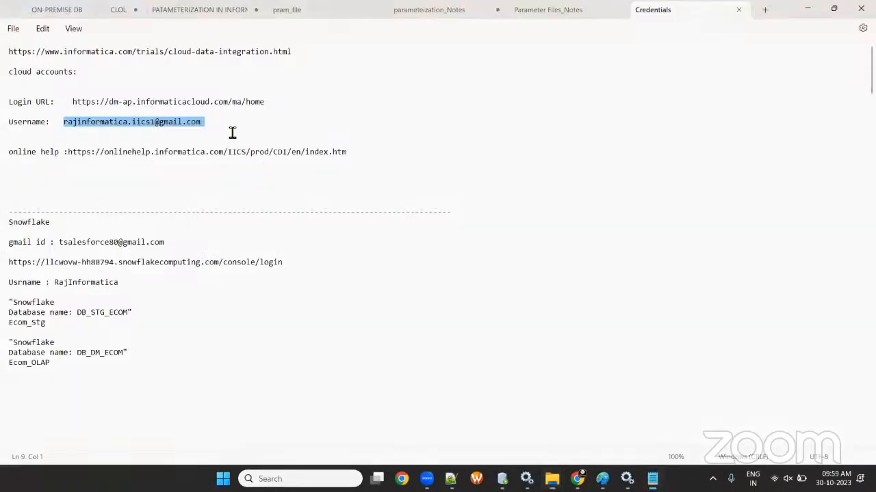
- Copy the entire AGENTS DDL and insert script from Notepad
key(ctrl+a)
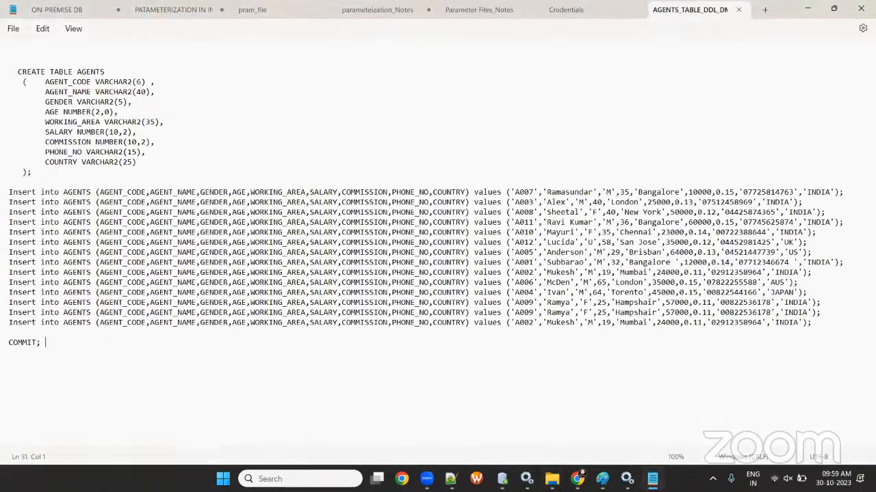
key(ctrl+a)
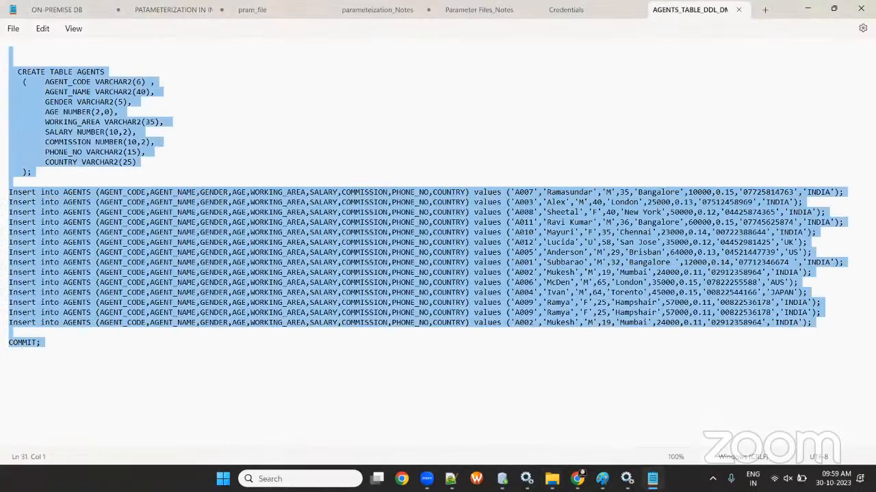
click(512, 476)
- Replace the worksheet with DROP TABLE AGENTS; plus the pasted AGENTS script, and run it all
key(ctrl+a)
key(BackSpace)
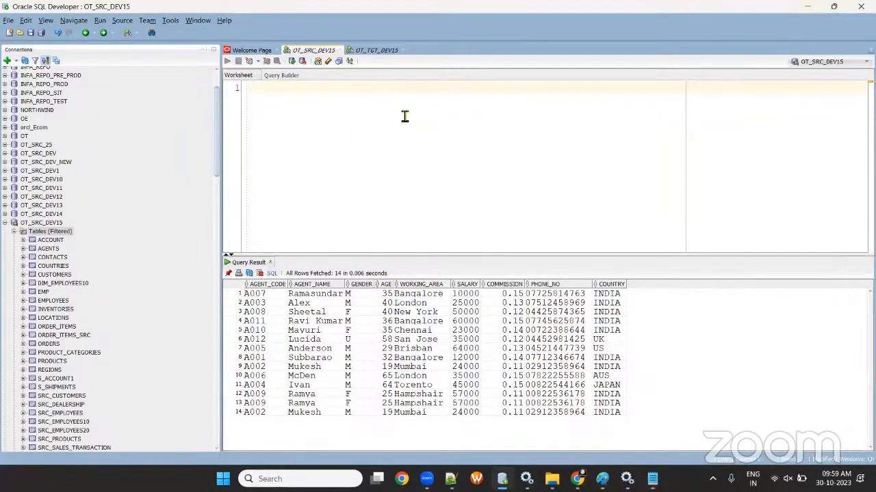
text(DROP TABLE)
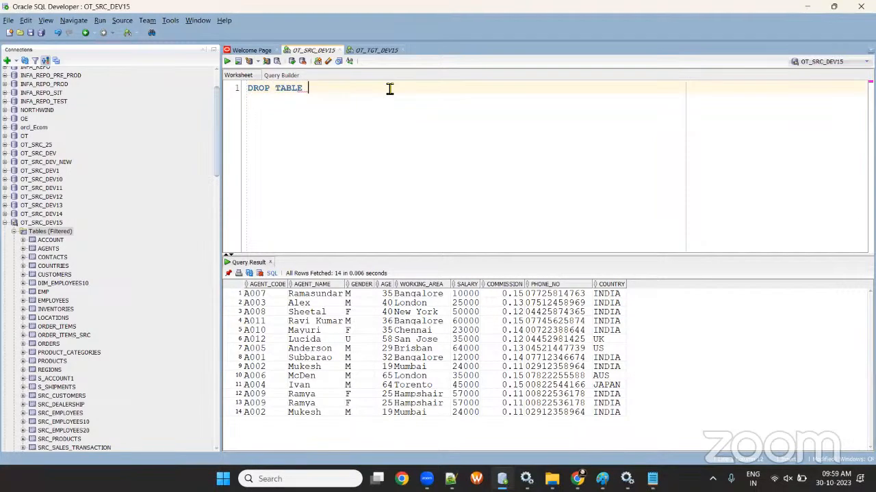
key(Return)
key(Return)
key(Return)
key(ctrl+v)
scroll(336, 137, up, 10)
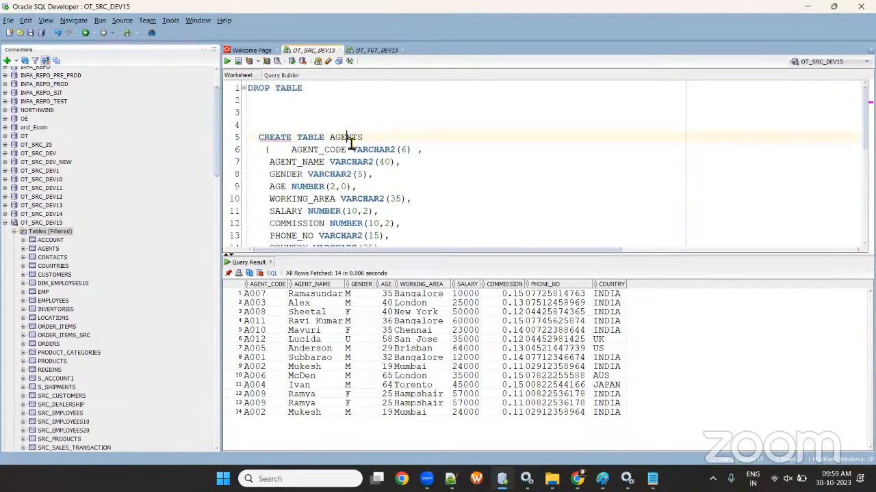
double_click(350, 140)
key(ctrl+c)
click(332, 89)
key(ctrl+v)
text(;)
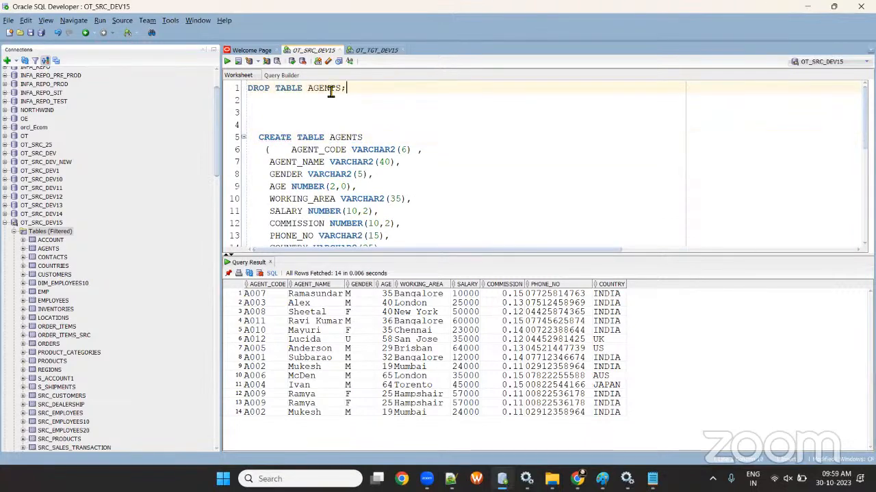
key(ctrl+a)
click(229, 60)
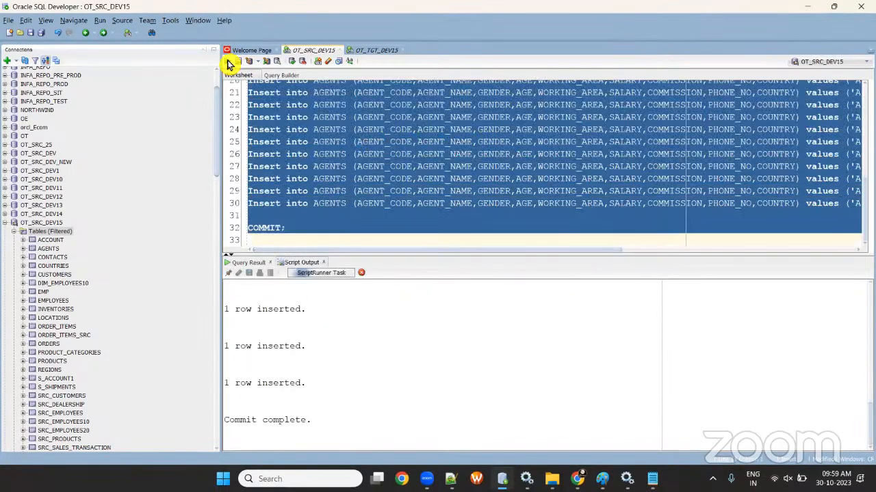
- Run SELECT * FROM AGENTS; to confirm the 14 rows
click(313, 231)
key(Return)
key(Return)
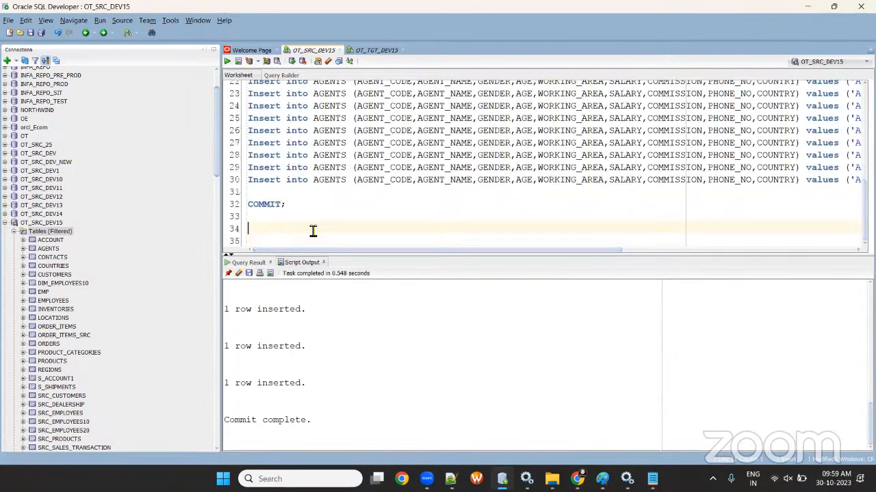
key(Return)
text(SELE)
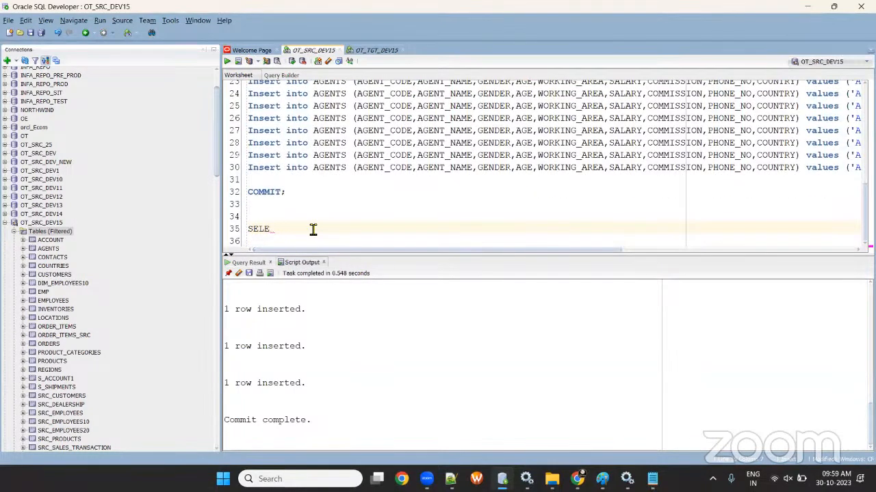
text(TCT * FROM )
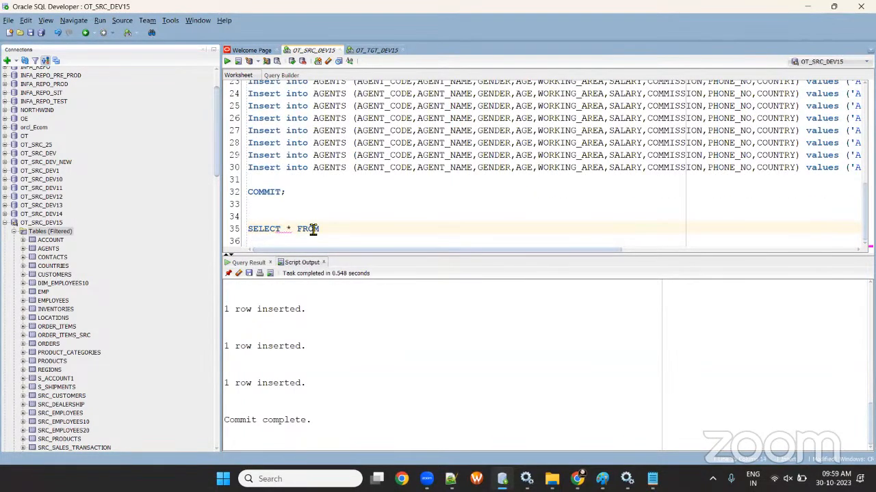
text(AGENTS;)
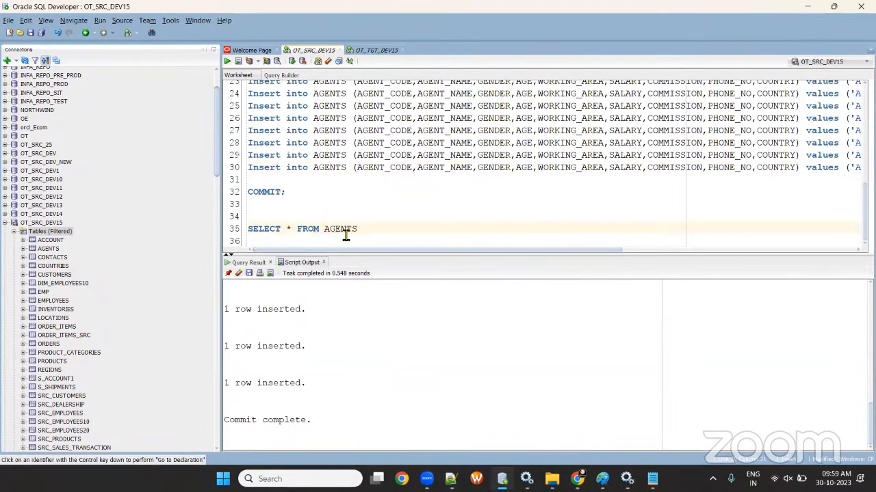
click(231, 62)
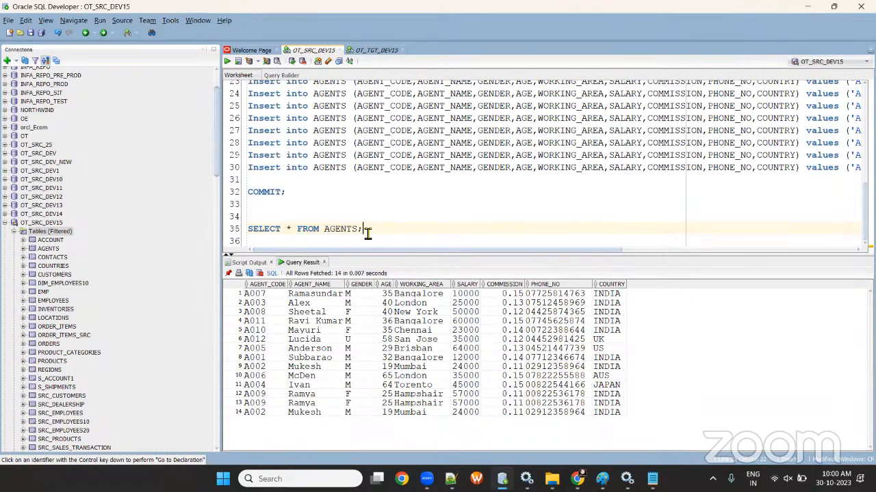
- In the OT_TGT_DEV15 worksheet, start typing a CREATE TABLE AGENTS_TGT AS SELECT statement
click(370, 51)
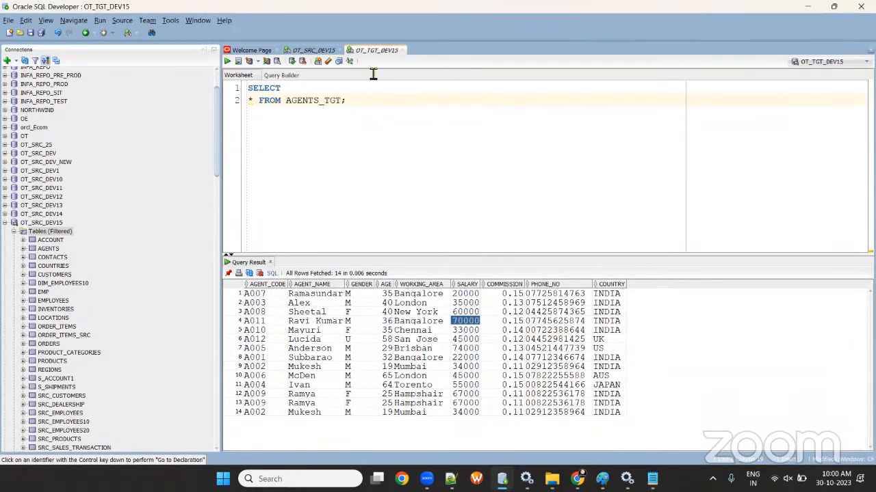
key(Return)
key(Return)
key(Return)
text(CR)
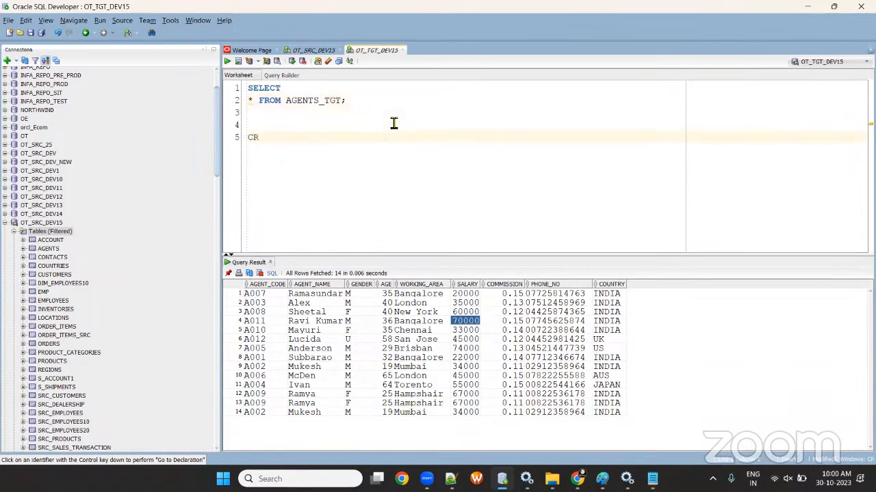
text(EATE TABLE AGENTS)
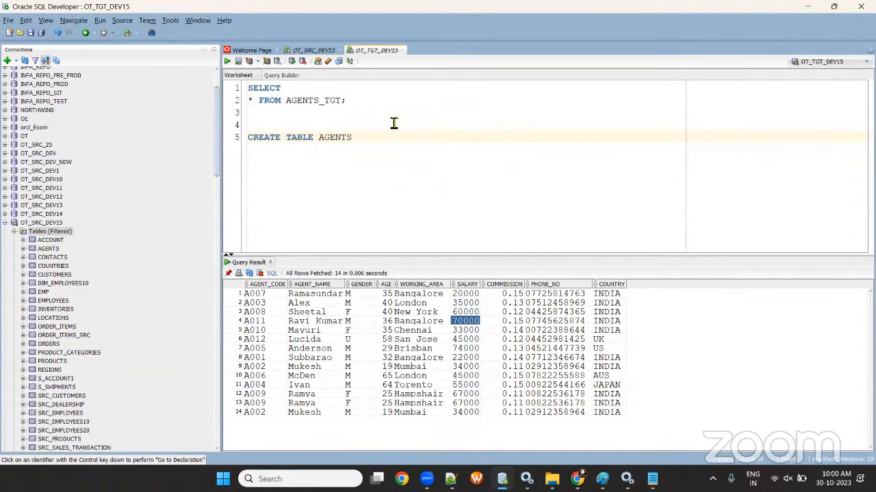
text(_TGT AS SELECT * FROM OR)
key(BackSpace)
drag(509, 141, 260, 125)
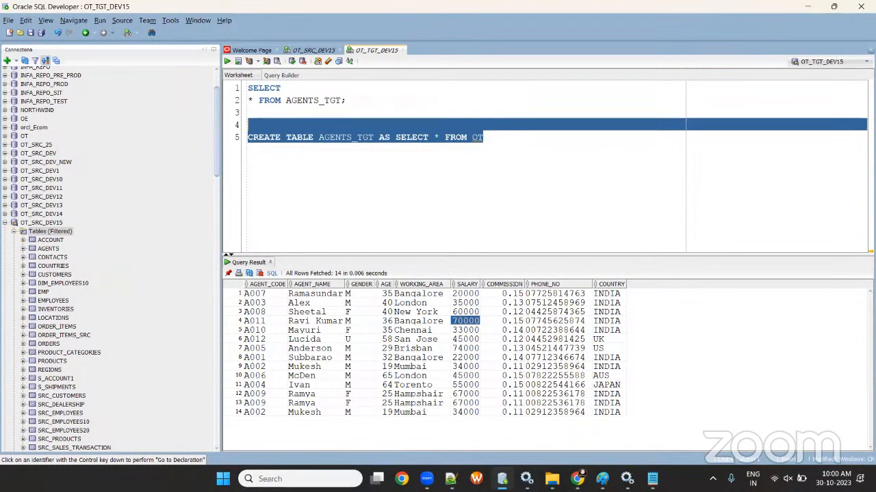
- Collapse the OT_SRC_DEV15 connection and close the OT_TGT_DEV15 worksheet without saving
click(41, 223)
click(5, 223)
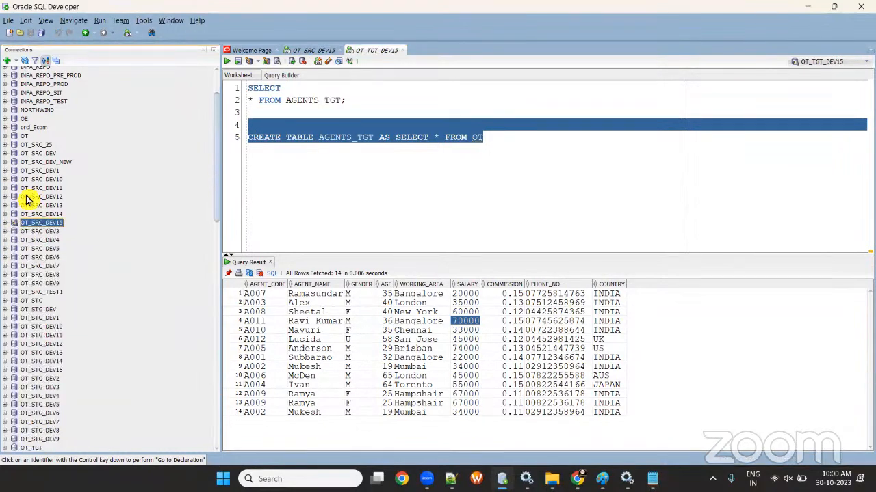
scroll(24, 192, up, 2)
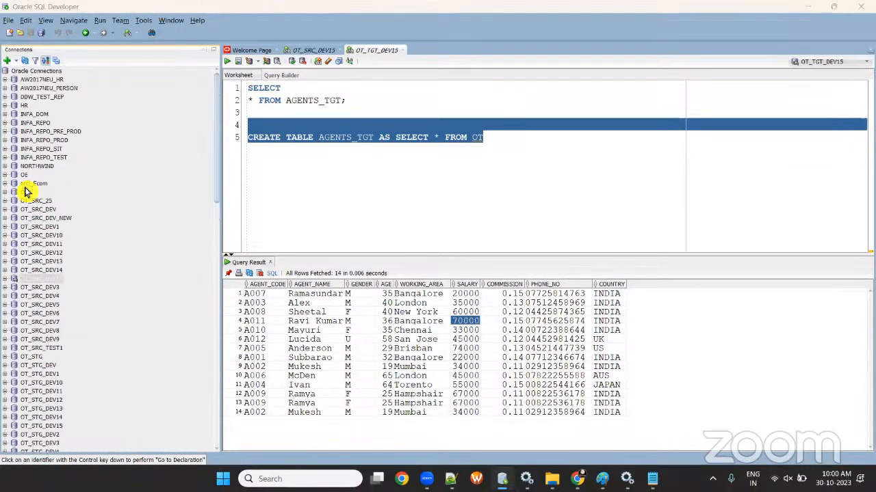
click(403, 53)
click(460, 251)
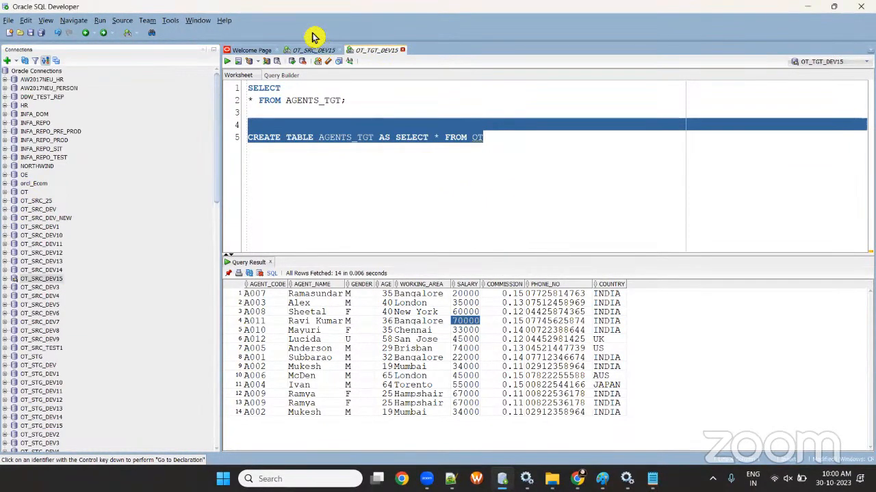
- Empty the OT_SRC_DEV15 worksheet and close it
click(375, 168)
key(ctrl+a)
key(Delete)
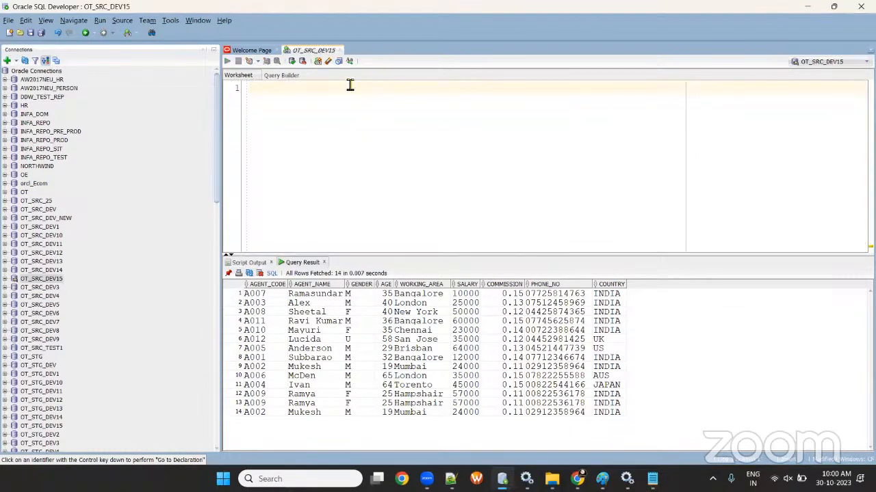
click(339, 51)
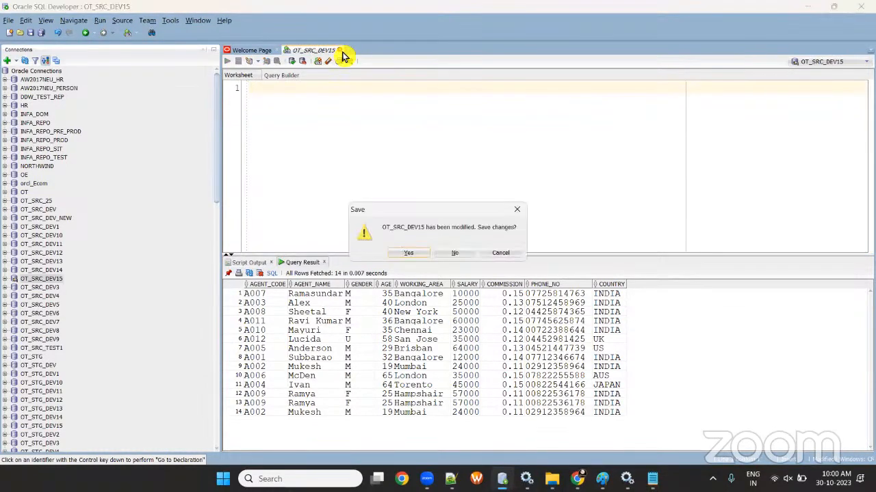
- Paste the AGENTS script into the OT_SRC_DEV1 worksheet and run it there
click(448, 251)
click(6, 227)
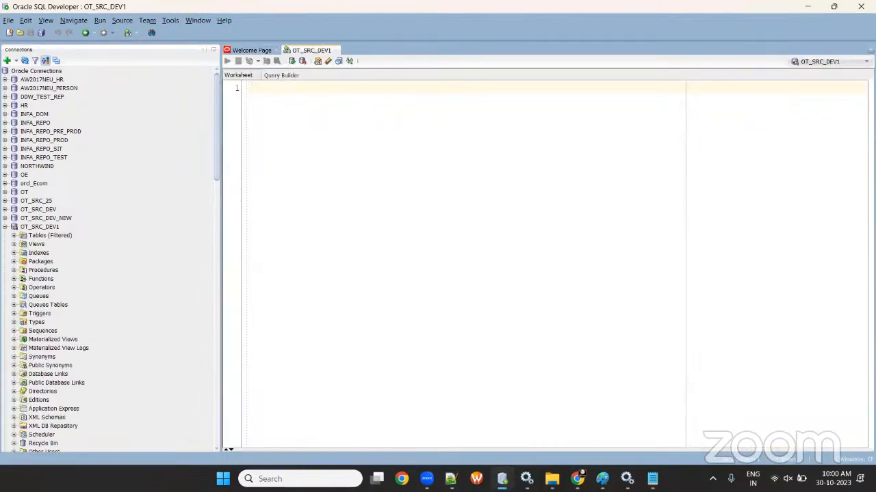
click(14, 235)
scroll(95, 312, down, 6)
scroll(93, 313, up, 6)
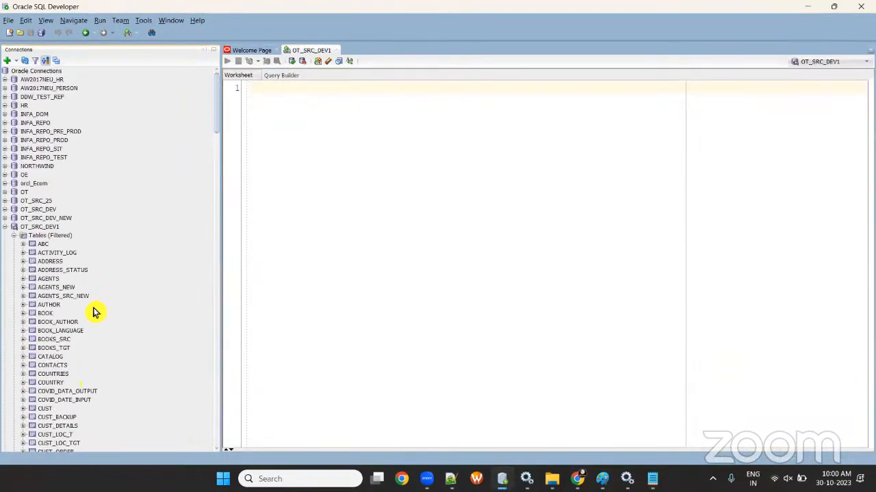
click(288, 188)
key(ctrl+v)
scroll(301, 232, up, 3)
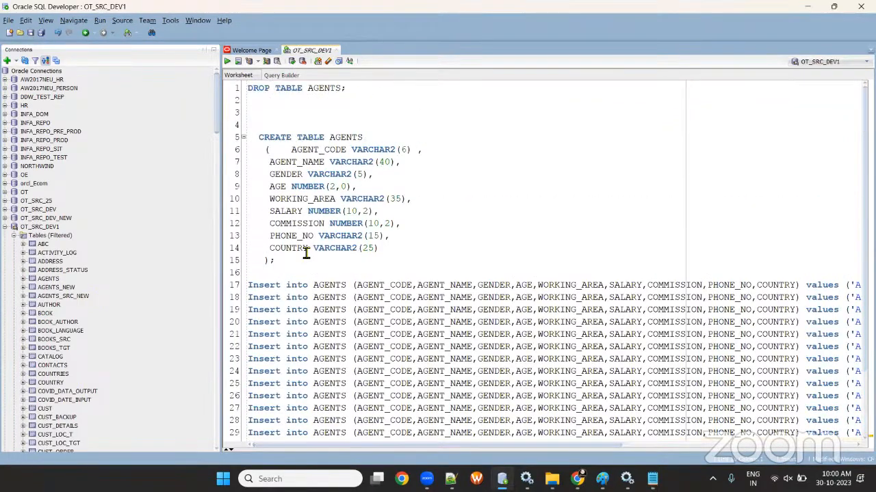
key(ctrl+a)
click(228, 62)
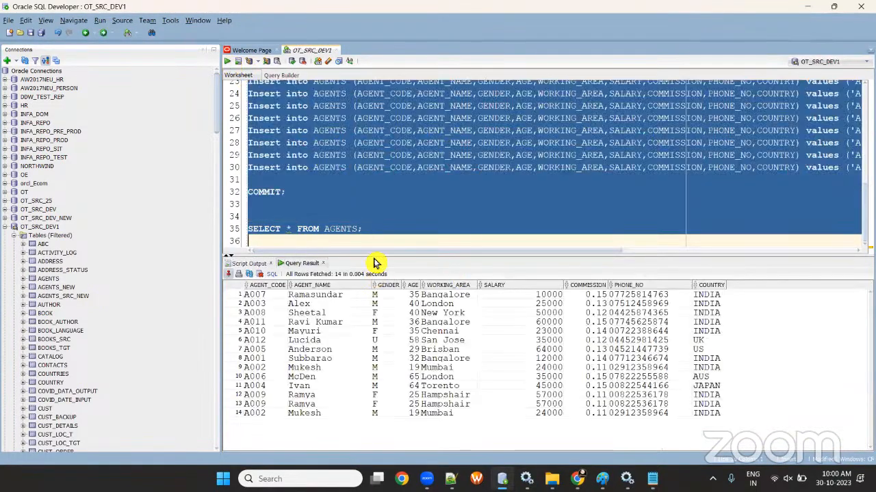
click(370, 230)
- Dismiss the OT_TGT_DEV11 password warning, tidy the connections, and open an OT_TGT_DEV1 worksheet
click(6, 227)
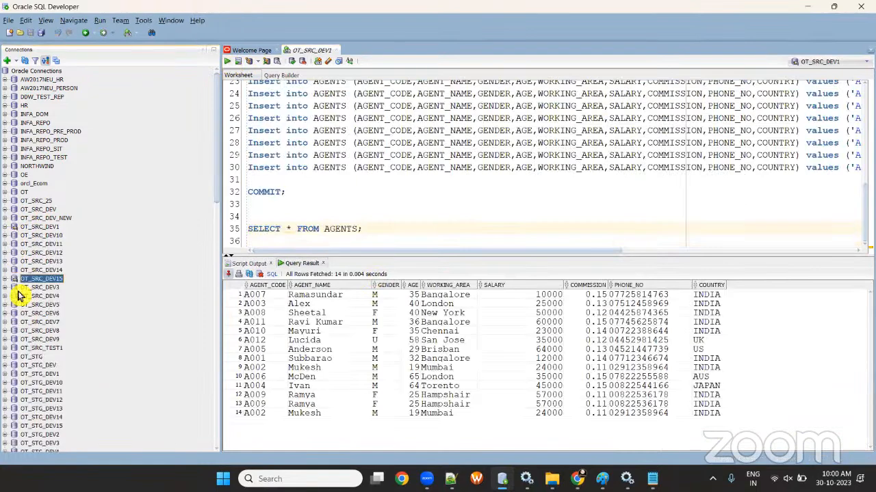
scroll(26, 315, down, 11)
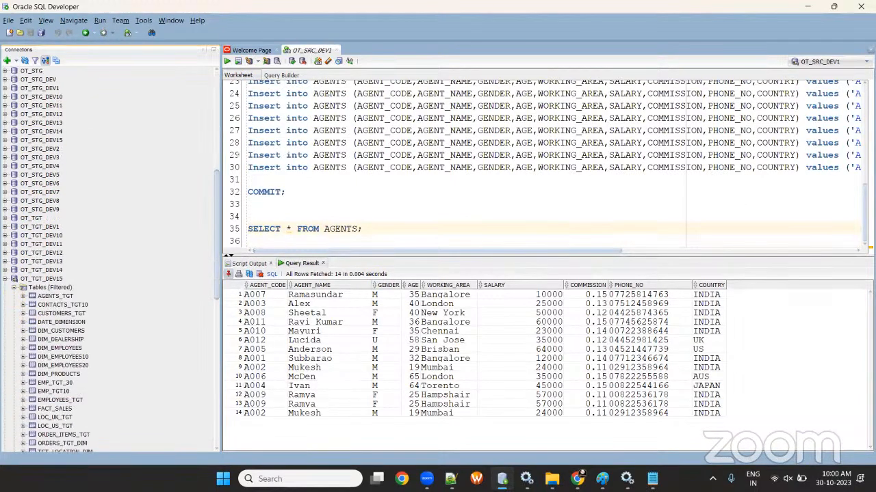
click(6, 244)
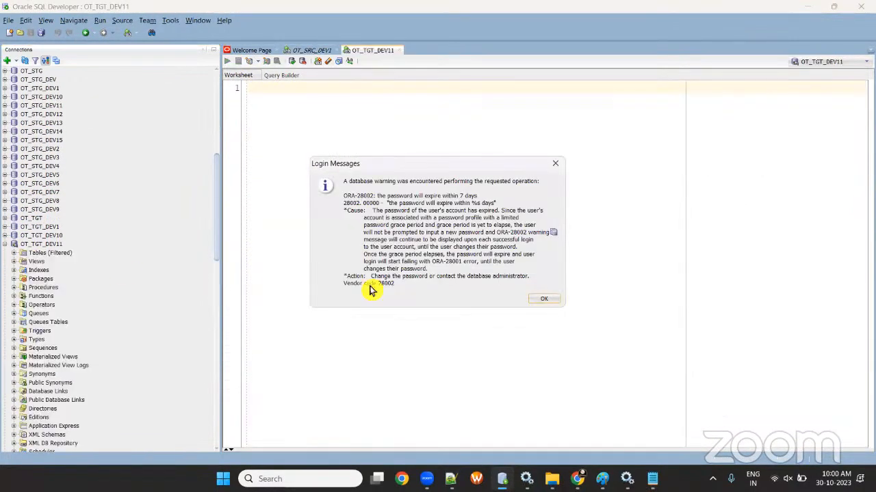
click(544, 301)
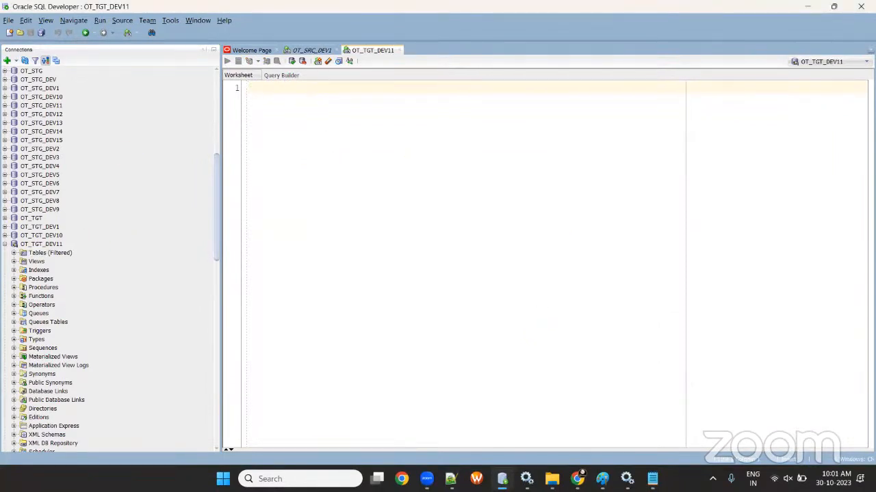
click(5, 244)
click(400, 50)
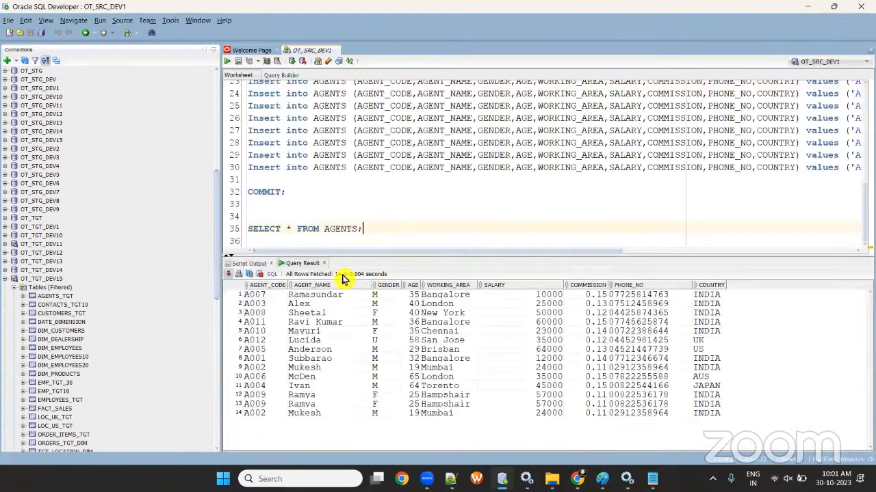
click(6, 279)
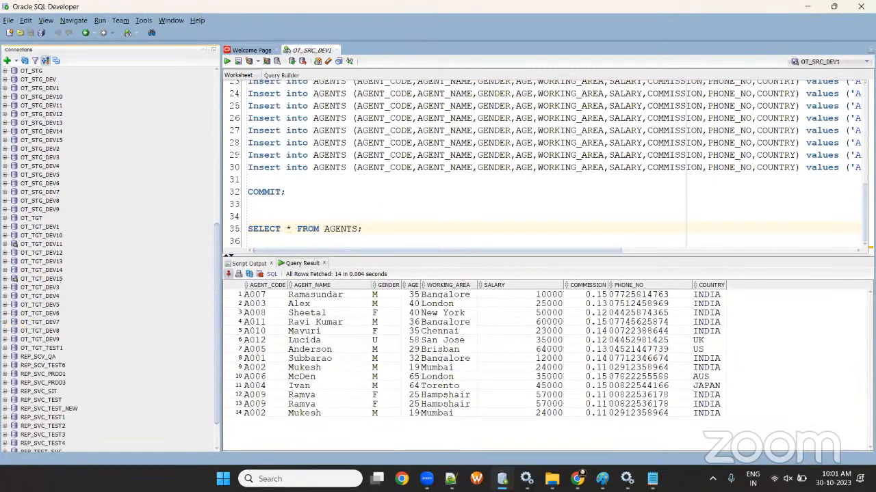
click(6, 226)
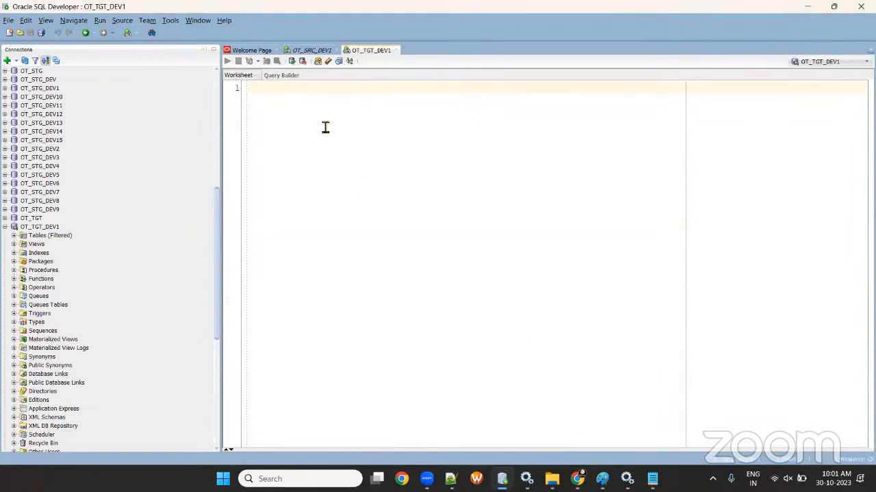
- Drop the AGENTS_TGT table in OT_TGT_DEV1, clear the worksheet, and begin a CREATE TABLE statement
text(DROP TABLE AGENTS_TGT;)
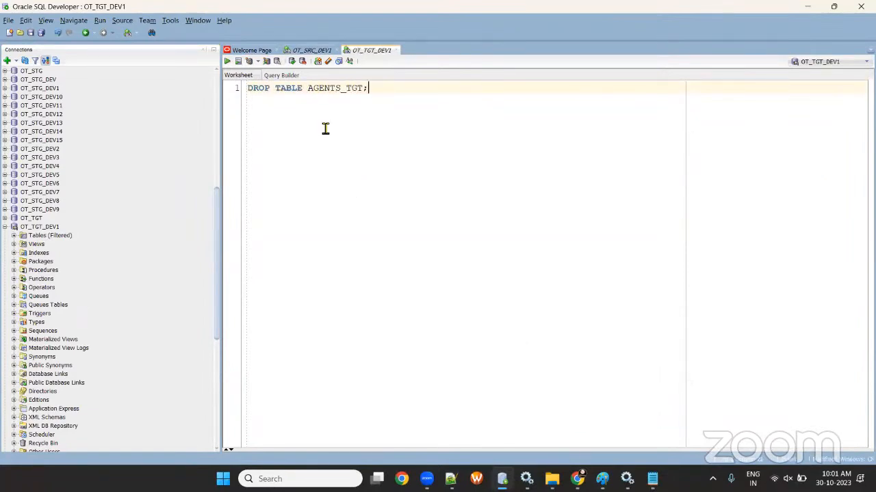
click(228, 61)
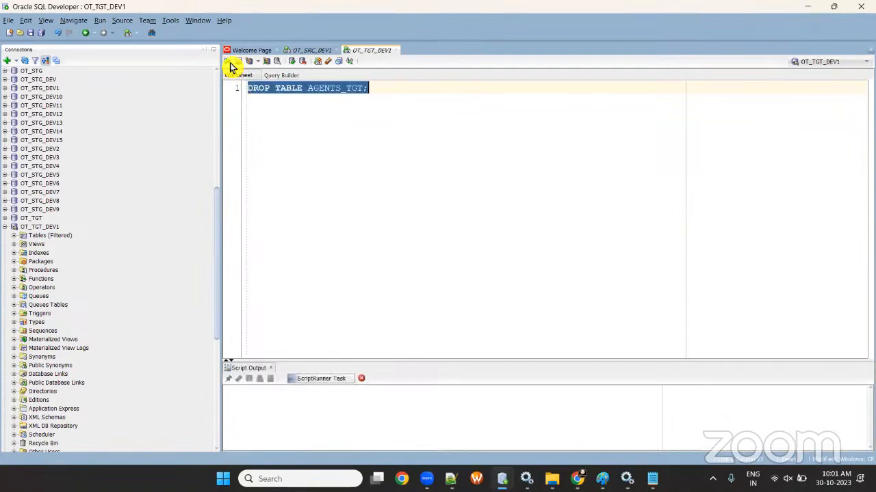
key(ctrl+a)
key(BackSpace)
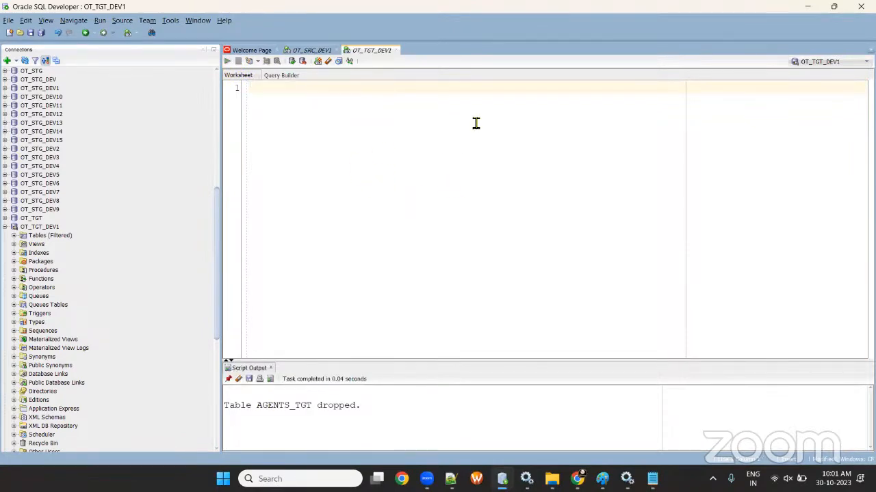
click(312, 52)
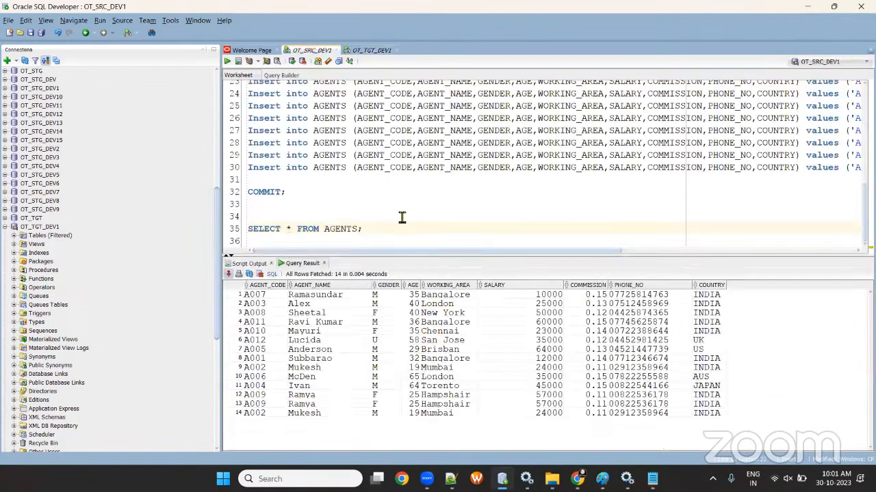
click(371, 52)
text(CREATE TABLE)
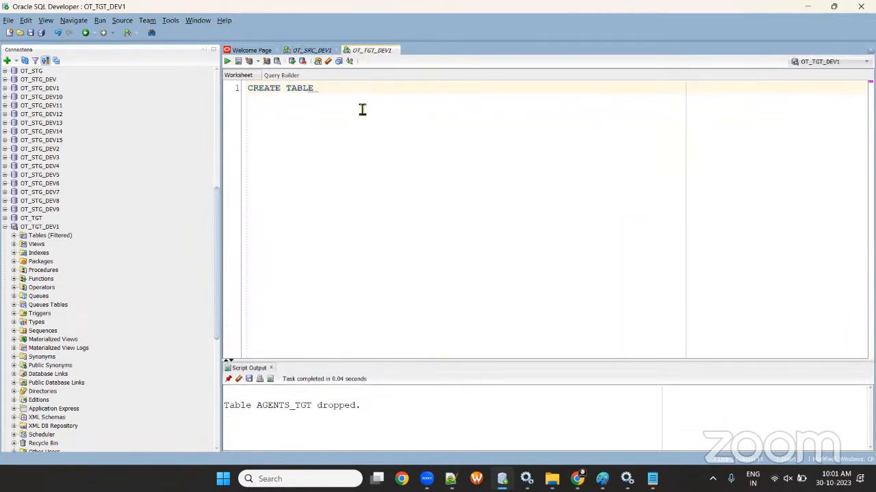
text( AGENTS_TGT AS SELE)
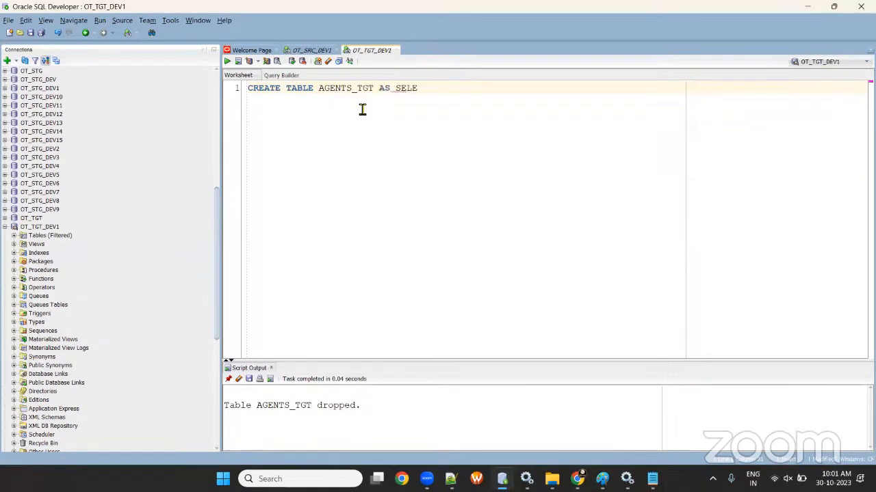
- Write CREATE TABLE AGENTS_TGT AS SELECT * FROM OT_SRC_DEV1.AGENTS WHERE 1=2; in OT_TGT_DEV1
text(CT * FROM AGE)
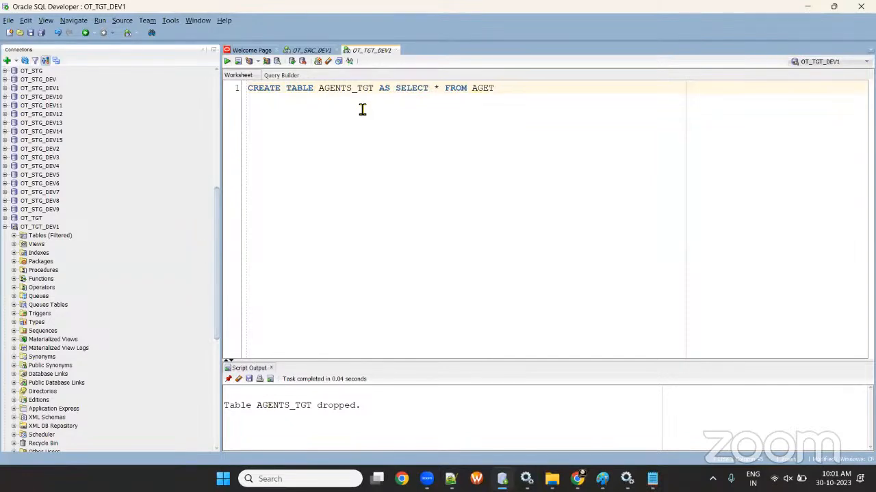
text(NTS)
click(308, 51)
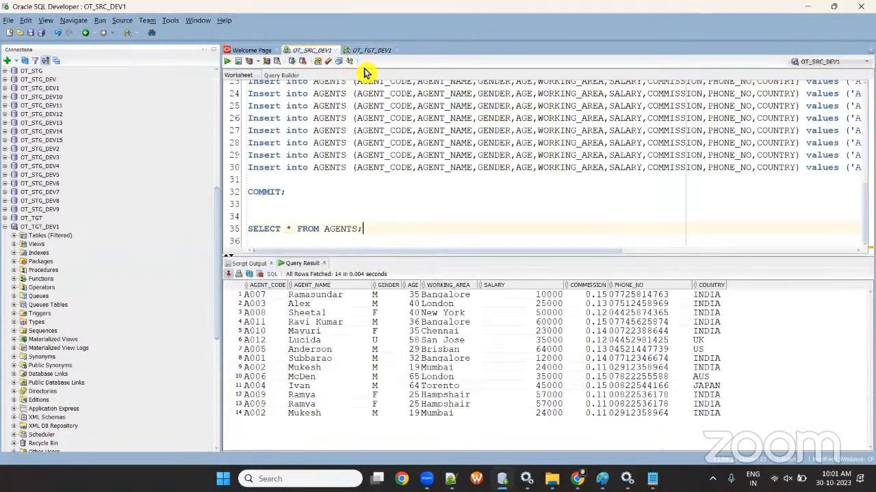
click(371, 50)
text(WH)
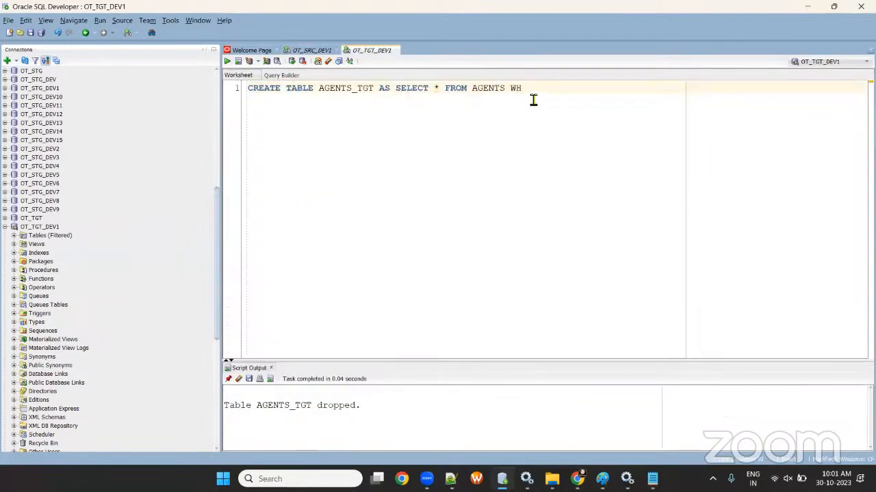
text(ERE)
key(BackSpace)
key(BackSpace)
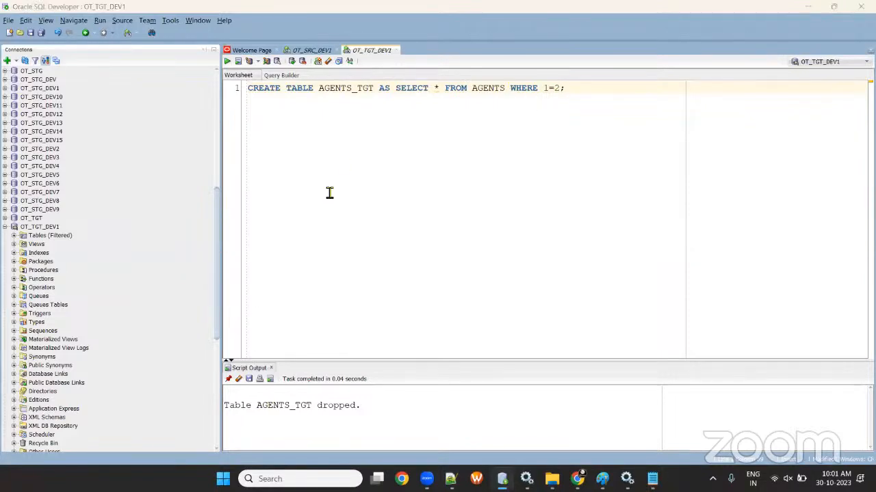
drag(318, 89, 373, 94)
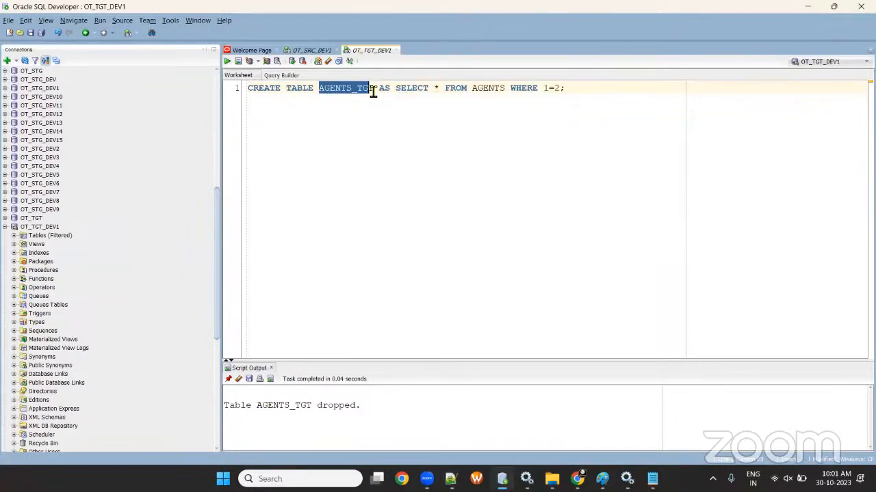
click(492, 90)
text(OT_SRC_)
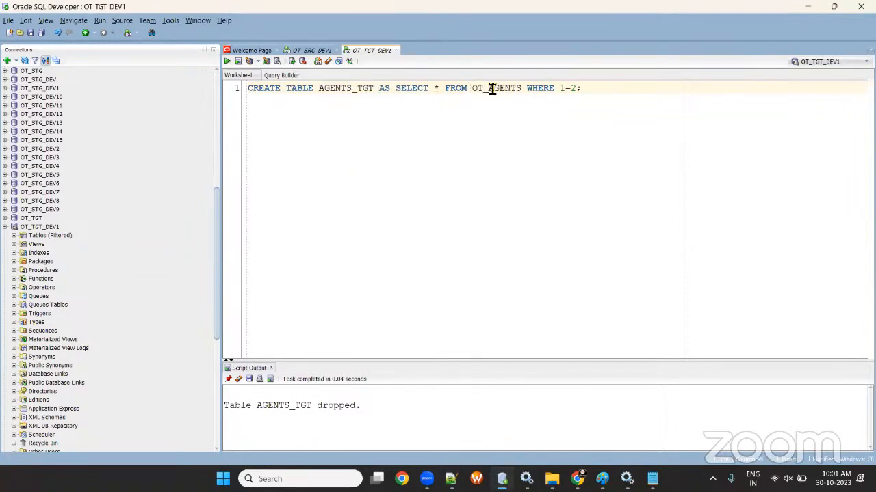
text(DEV1.)
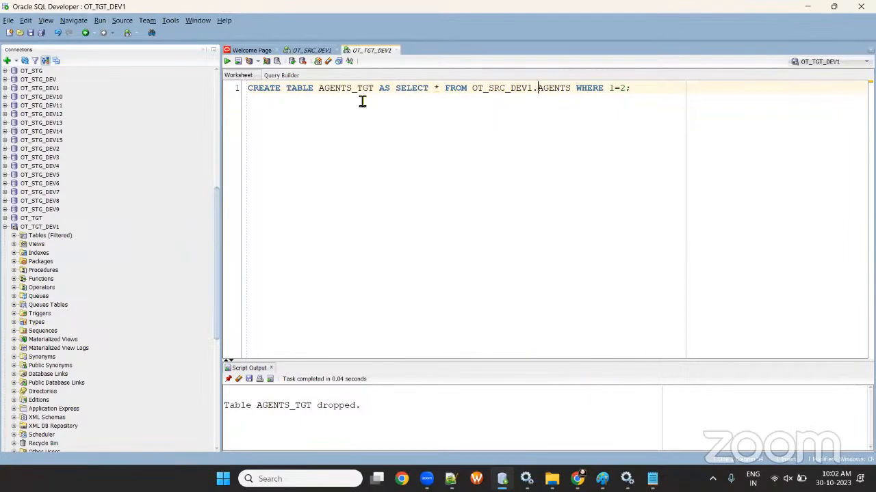
click(299, 51)
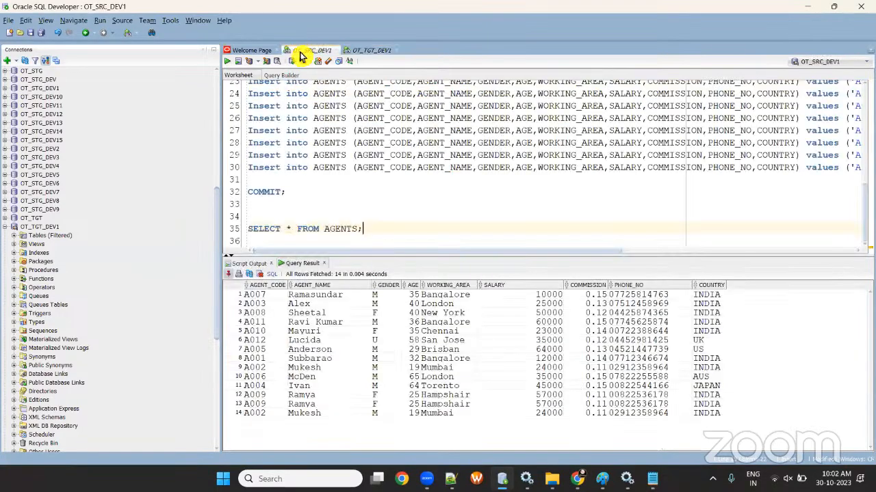
click(366, 51)
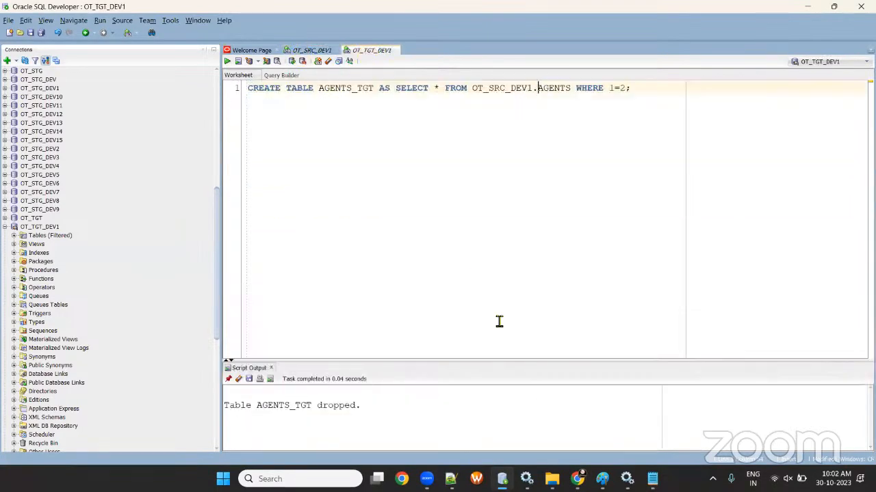
- Create AGENTS_TGT, then run SELECT * FROM AGENTS_TGT; confirming it returns 0 rows
click(228, 61)
drag(433, 364, 432, 329)
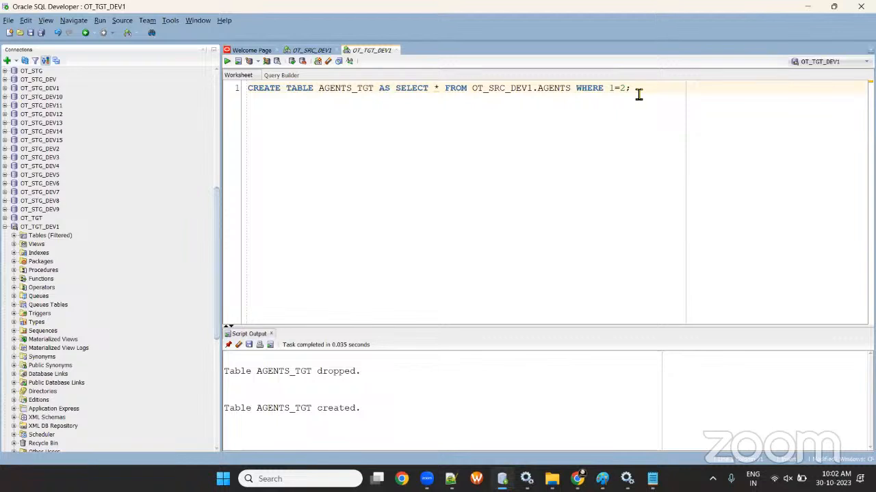
key(Return)
key(Return)
key(Return)
text(SELE)
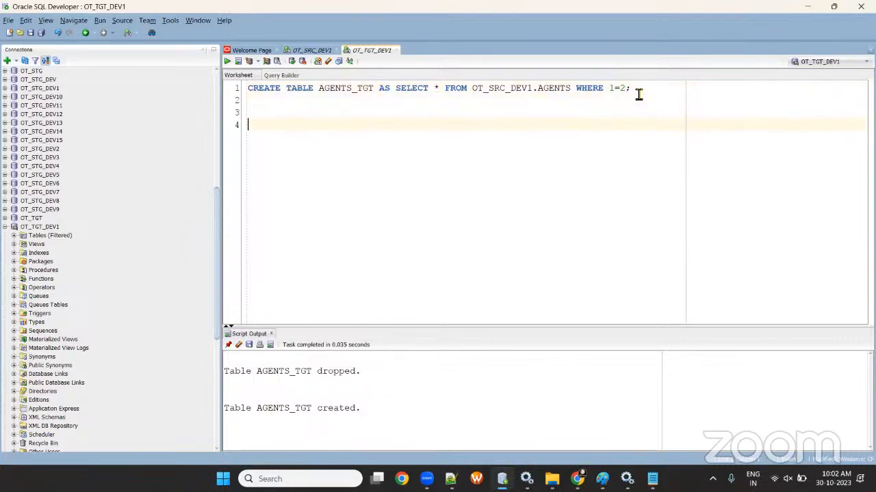
text(LECT)
double_click(363, 89)
key(ctrl+c)
click(355, 130)
key(ctrl+v)
text(;)
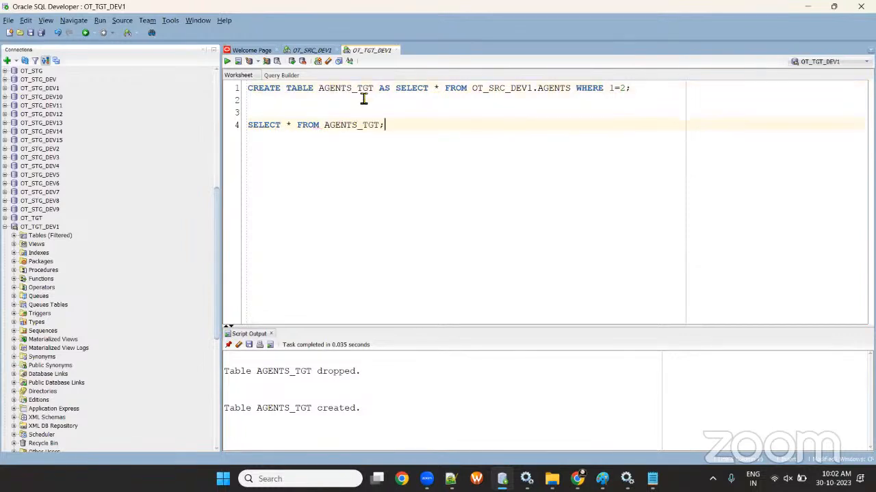
click(230, 62)
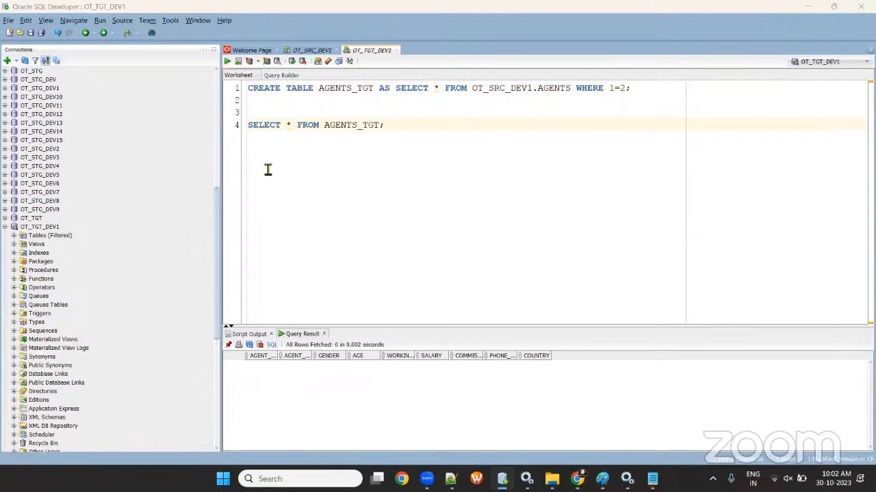
- Launch Excel from the Windows Run prompt
key(super+r)
text(EXCEL)
key(Return)
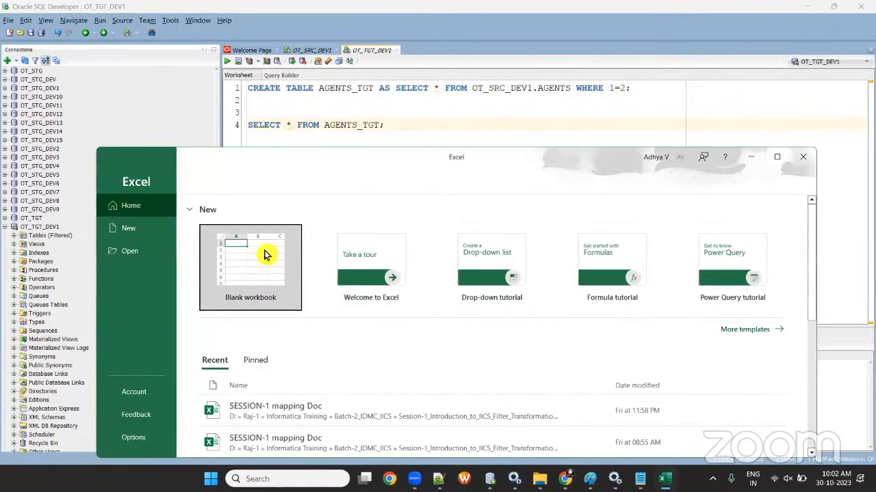
- In a new maximized workbook, add headings SOURE in B2 and TARGET in F2, both filled light orange
click(267, 253)
double_click(386, 162)
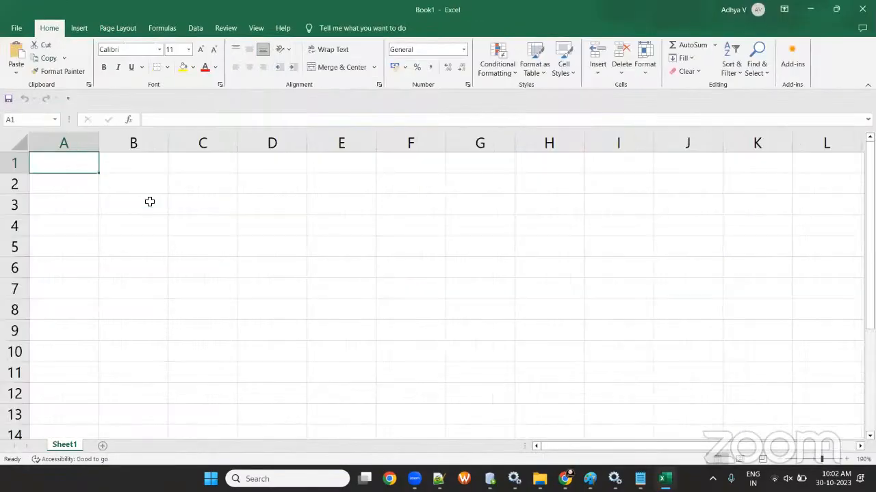
click(118, 186)
text(SOURE)
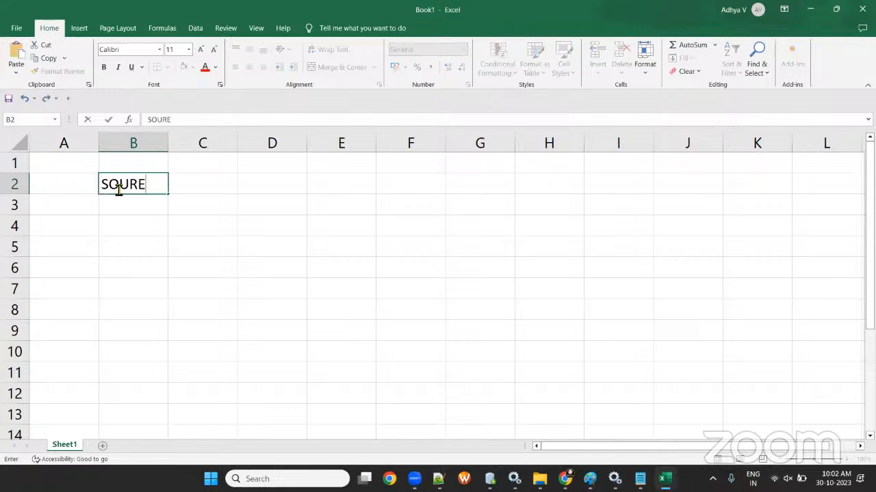
key(Tab)
key(Tab)
key(Tab)
key(Tab)
text(TARGET)
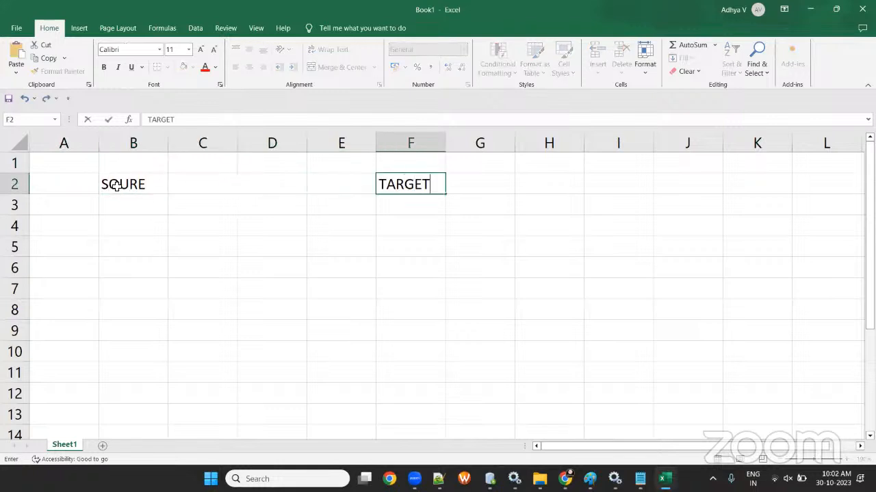
click(117, 208)
click(120, 186)
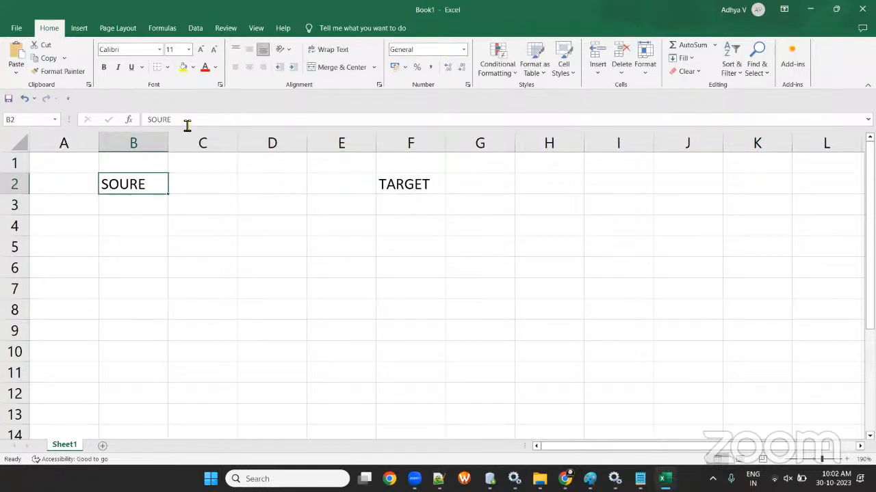
click(193, 67)
click(228, 120)
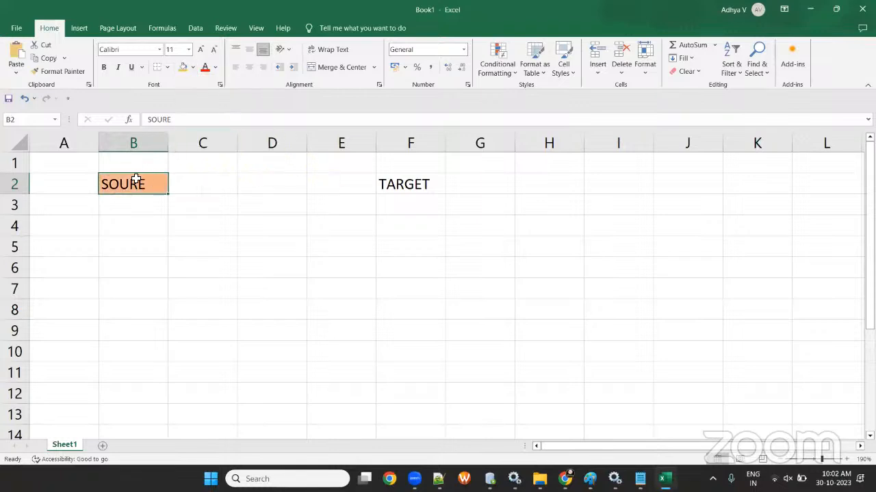
click(58, 71)
click(411, 184)
- List the source as ORACLE, OT_SRC_DEV1, AGENTS in B3:B5 and autofit column B
click(143, 209)
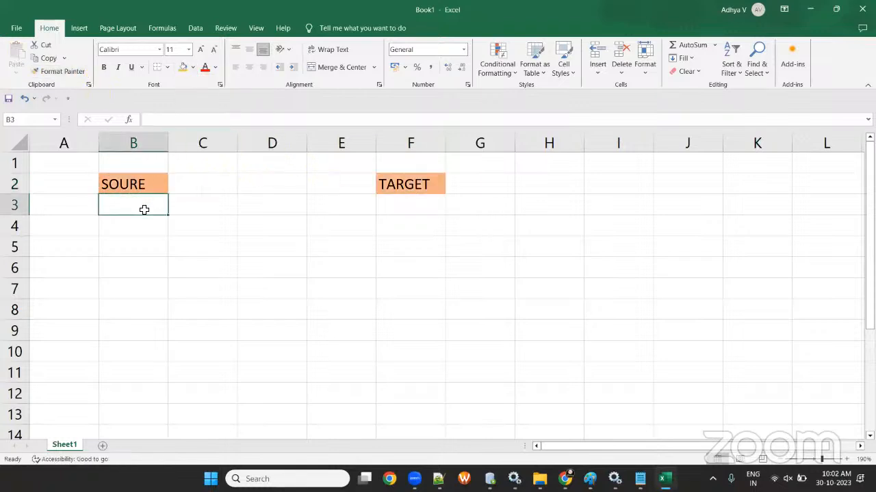
text(O)
key(BackSpace)
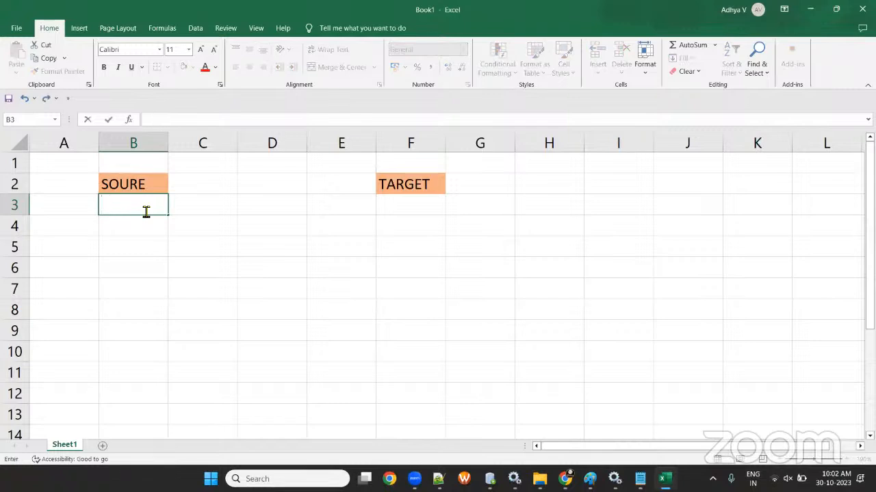
text(ORACLE)
key(Return)
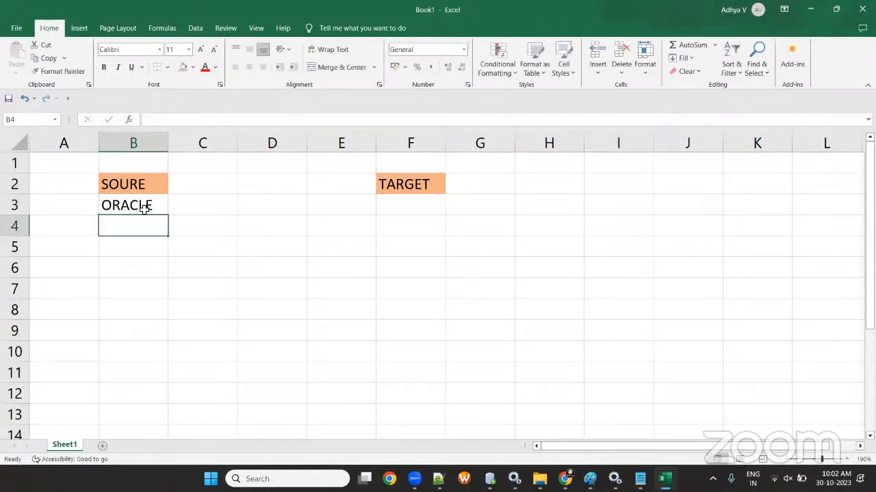
text(OT_SRC_D)
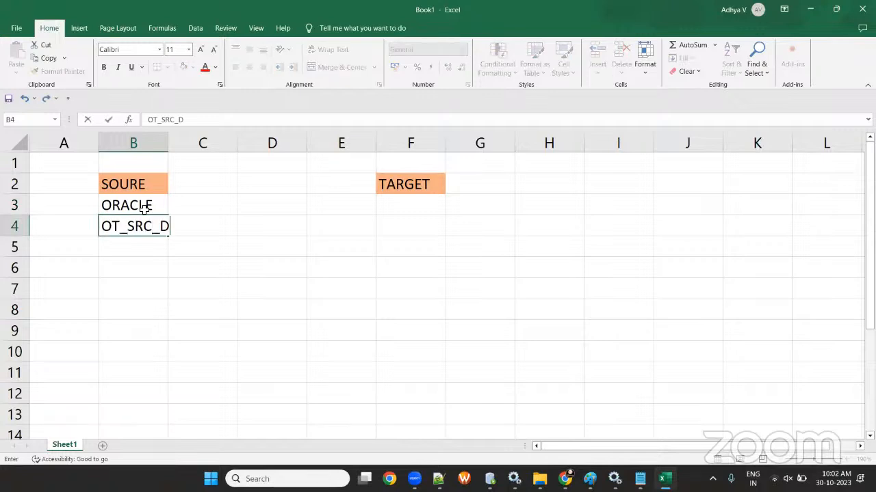
text(EV1)
key(Return)
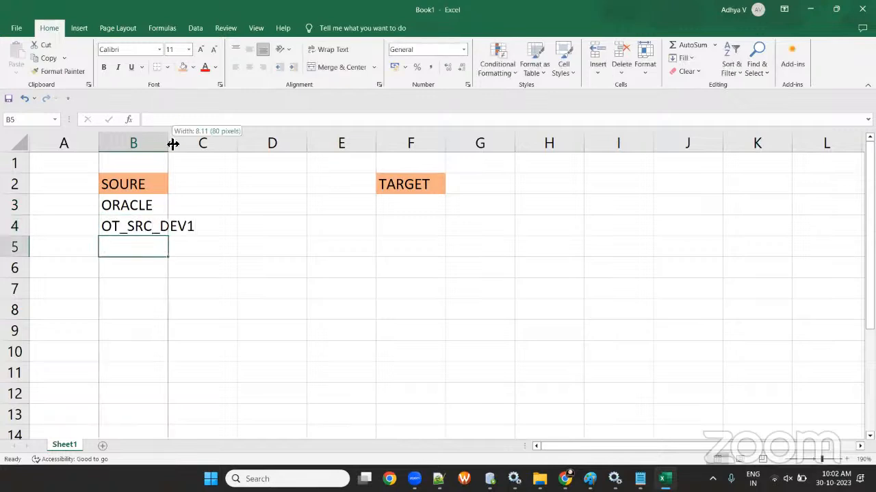
double_click(169, 142)
text(AGENTS)
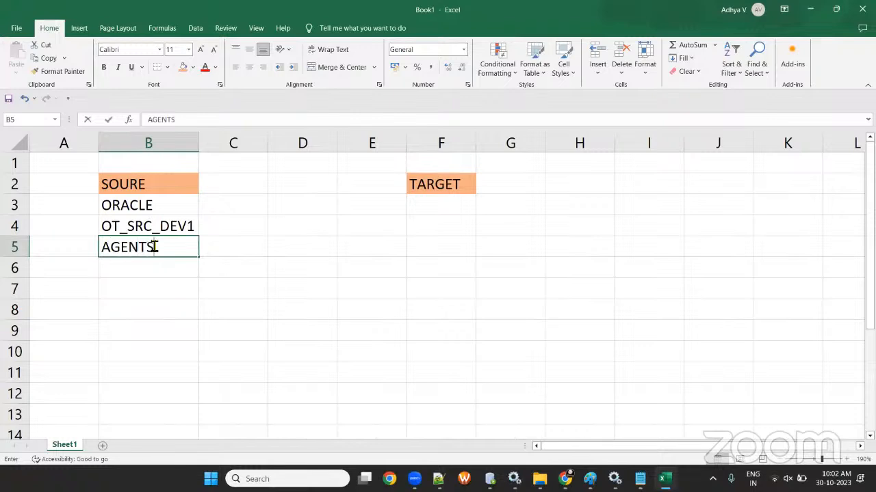
- List the target as ORACLE, OT_TGT_DEV1, AGENTS_TGT in F3:F5 and autofit column F
click(429, 203)
text(ORACLE)
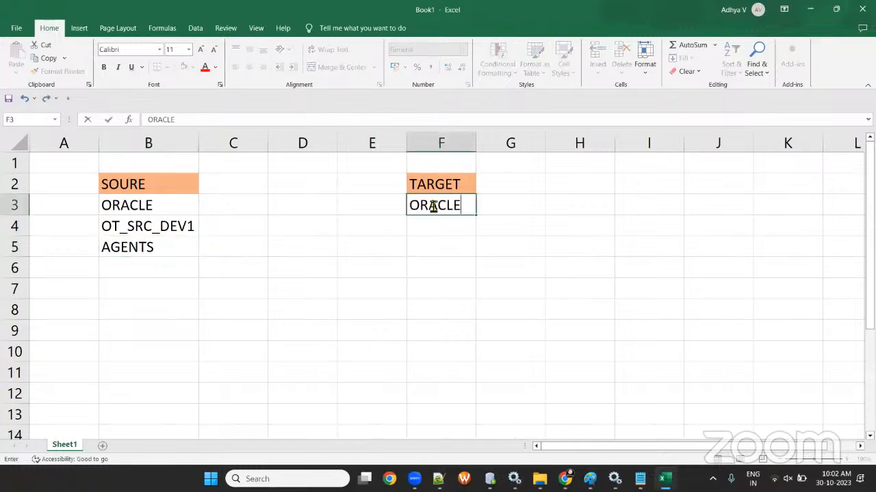
key(Return)
text(OT_TGT_DEV1)
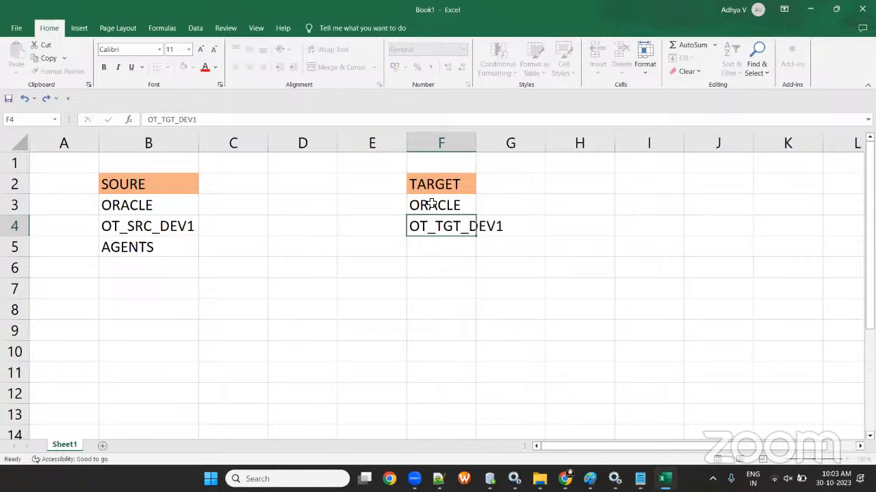
key(Return)
text(AGENTS_TGT)
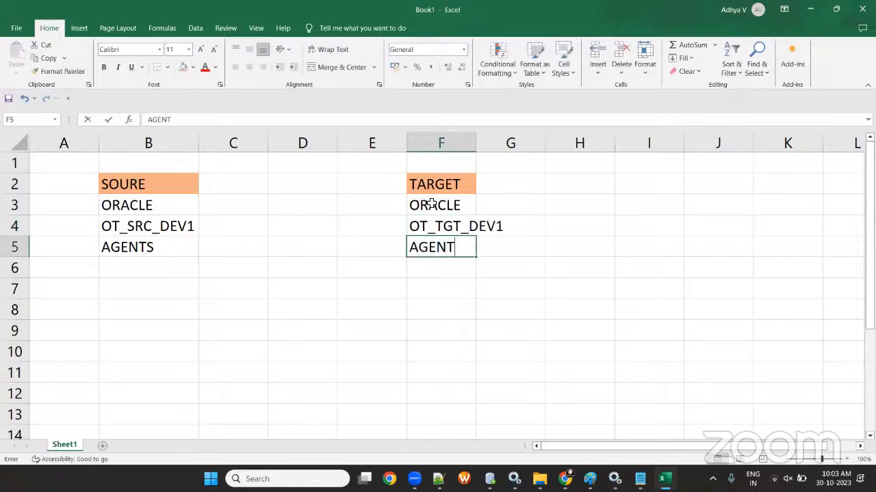
click(545, 340)
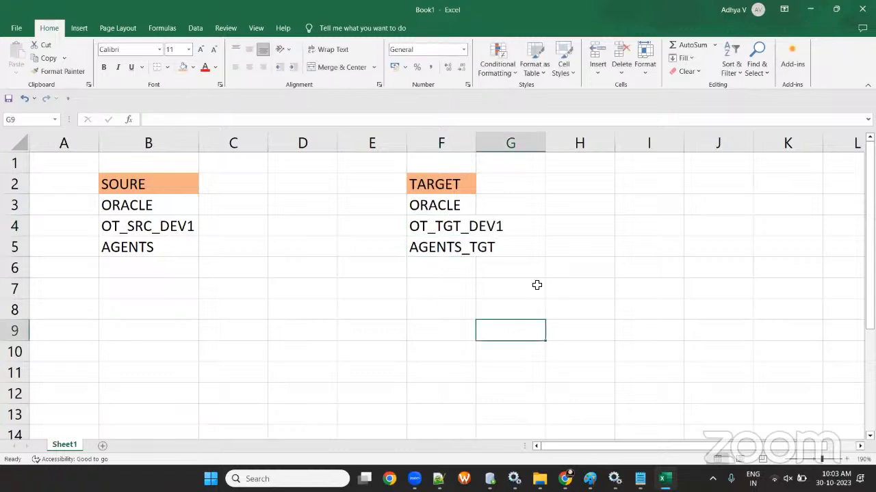
double_click(477, 143)
click(513, 228)
- In SQL Developer's OT_SRC_DEV1 worksheet, sort the AGENTS results by WORKING_AREA and select a London cell
key(alt+Tab)
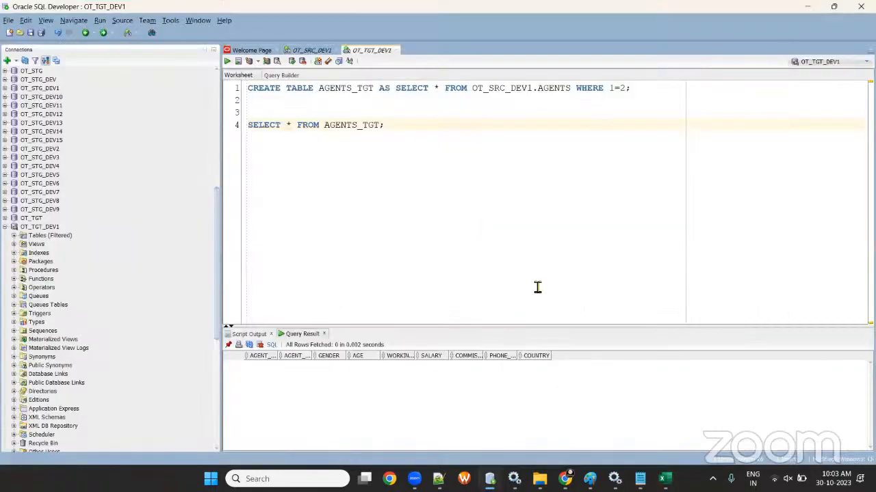
key(alt+Tab)
click(494, 480)
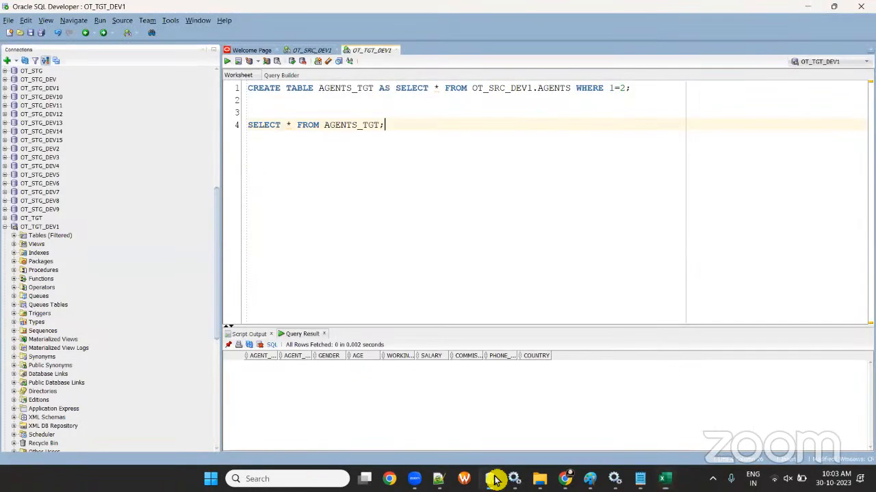
click(314, 51)
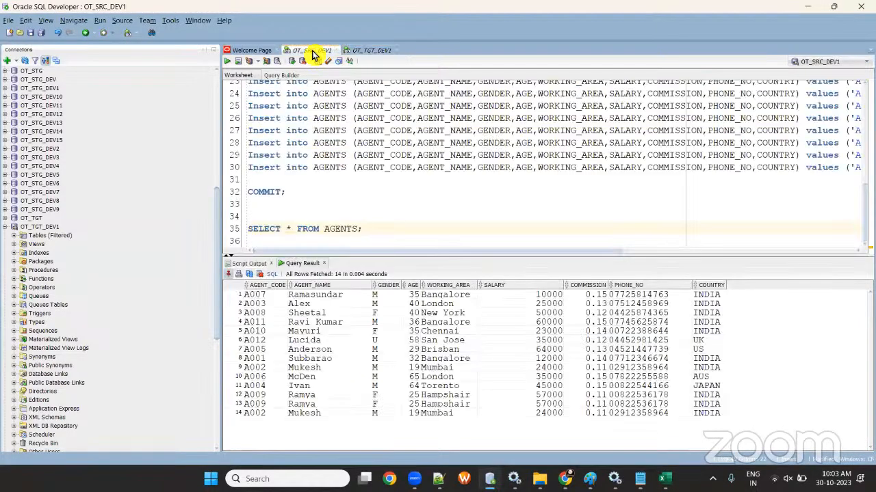
click(314, 53)
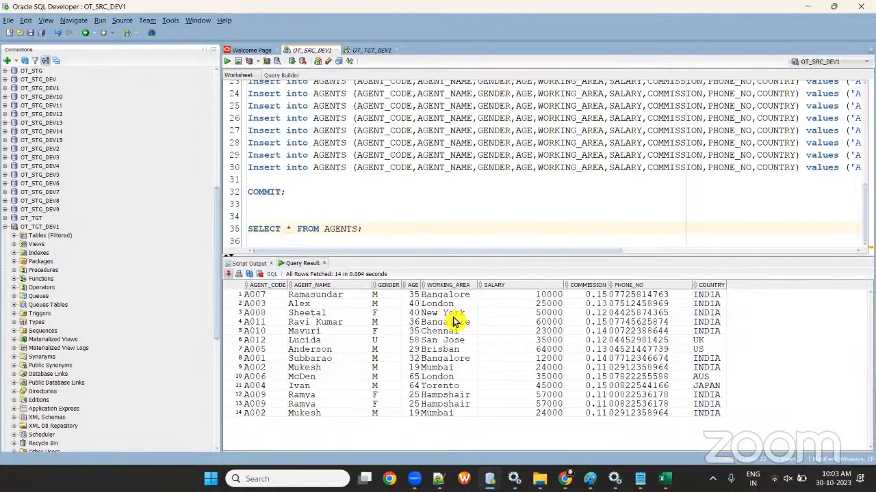
double_click(425, 286)
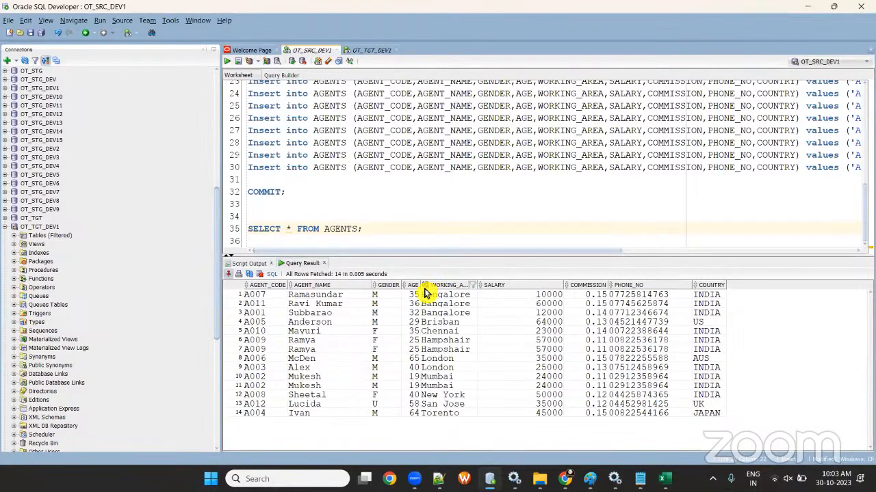
click(445, 360)
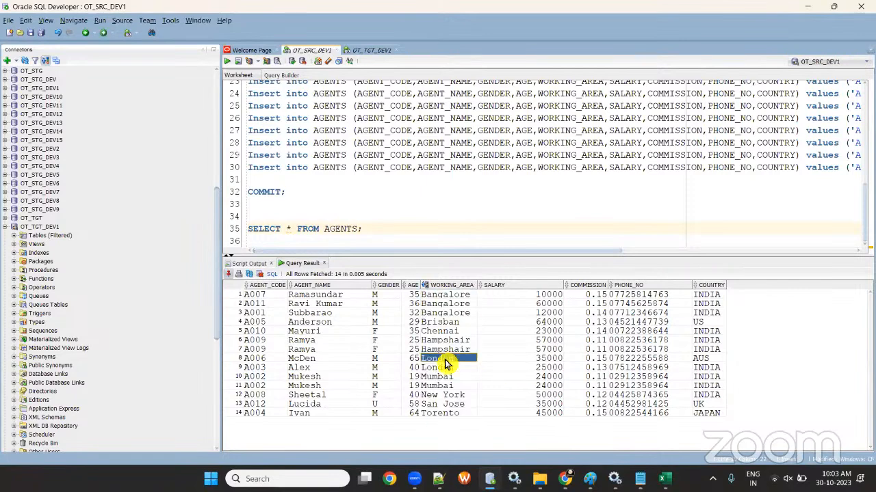
- Paste London into D3, turn it into WORKING_AREA='London', and autofit column D
key(alt+Tab)
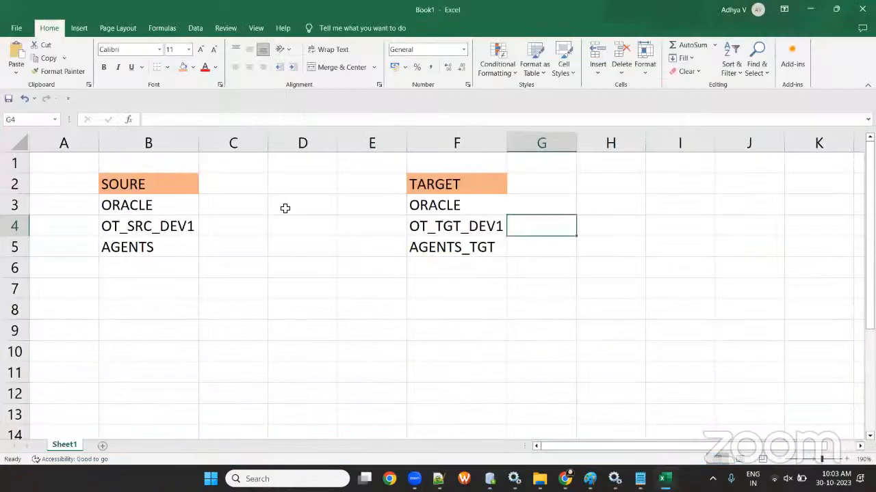
click(285, 207)
text(London)
key(alt+Tab)
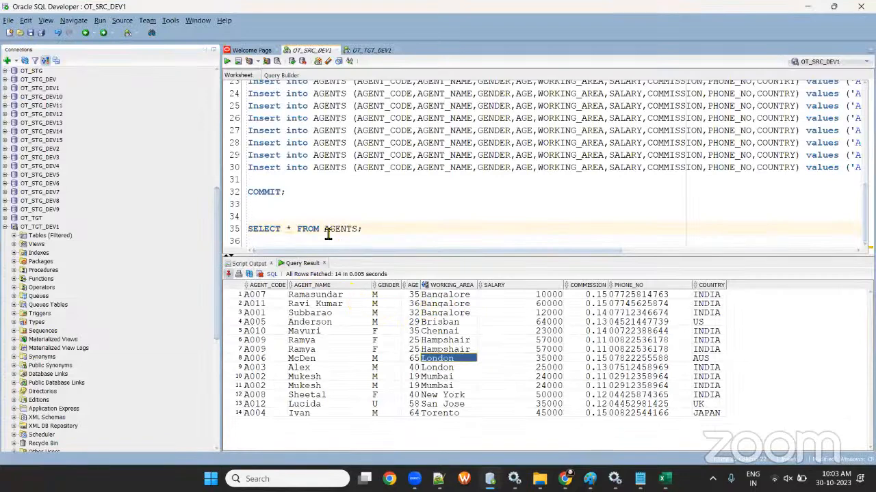
key(alt+Tab)
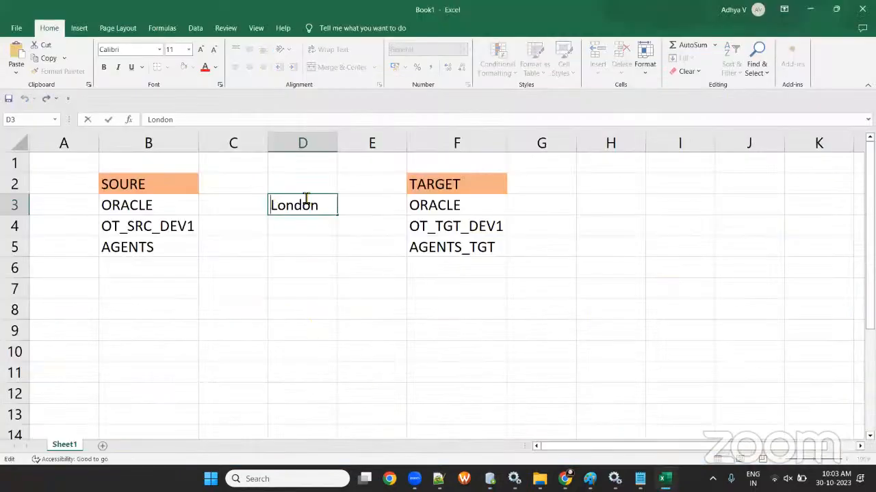
key(F2)
key(Home)
text(WORKI)
text(NG_AREA=)
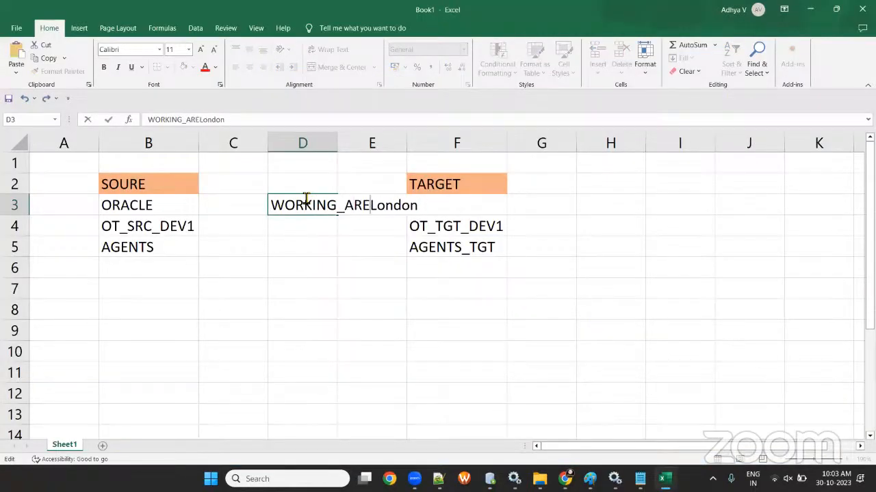
text(')
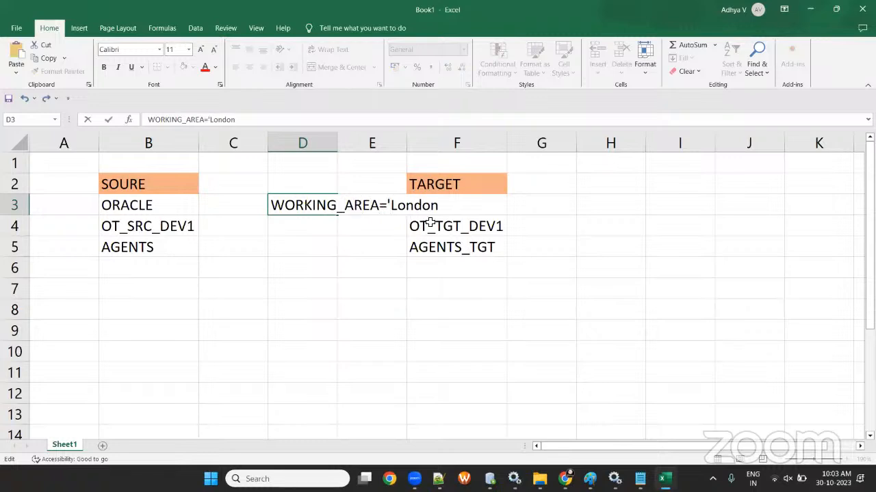
key(End)
text(')
click(371, 246)
double_click(337, 142)
click(558, 314)
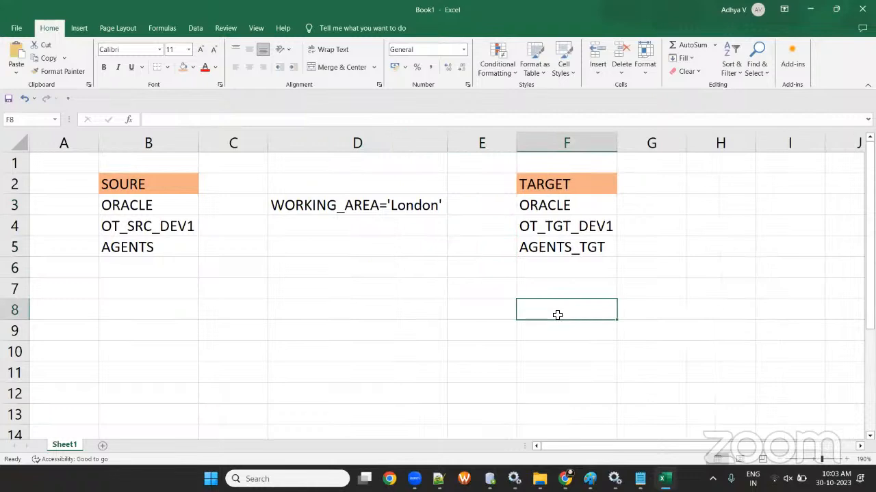
- Record the row count 14 in B6 below AGENTS
click(138, 268)
key(Left)
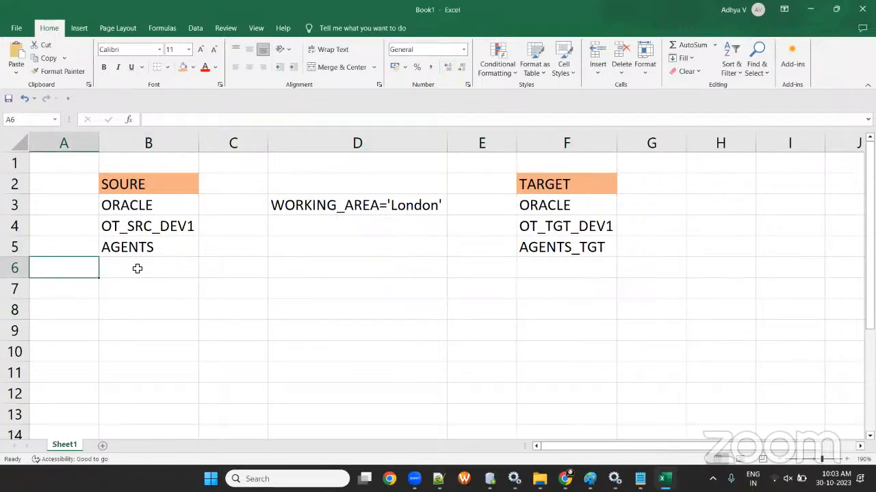
click(137, 268)
text(14)
click(345, 393)
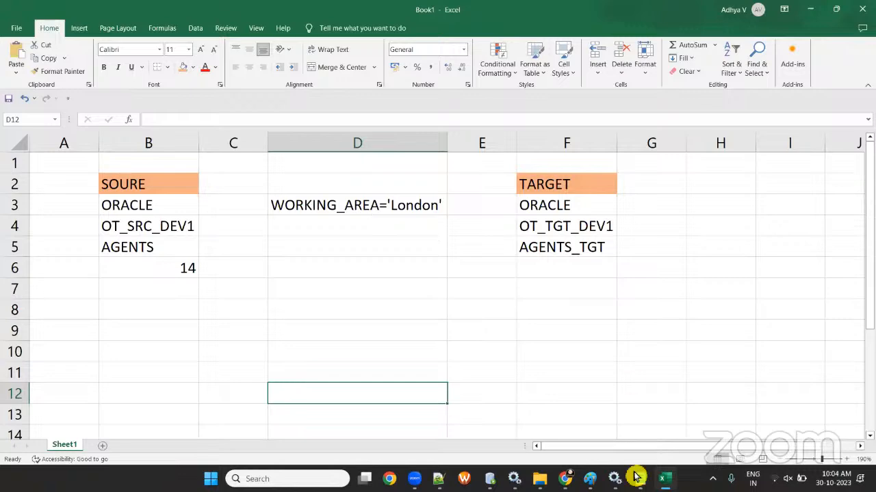
- Refresh the secure agent's service status and check that all four services are Up and Running
mouse_move(565, 479)
click(627, 409)
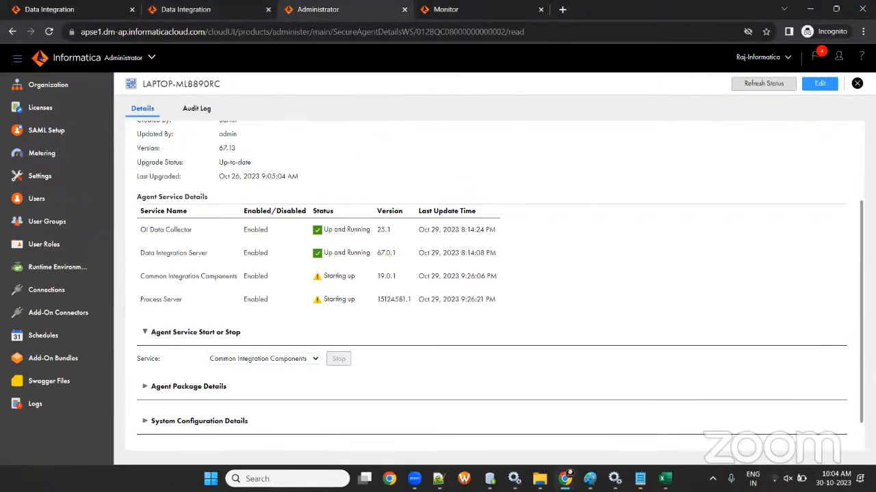
click(758, 86)
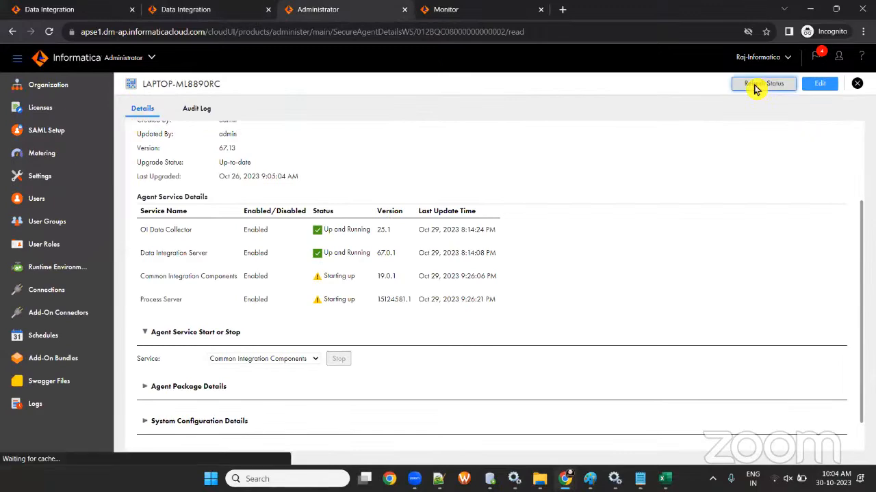
scroll(369, 287, down, 3)
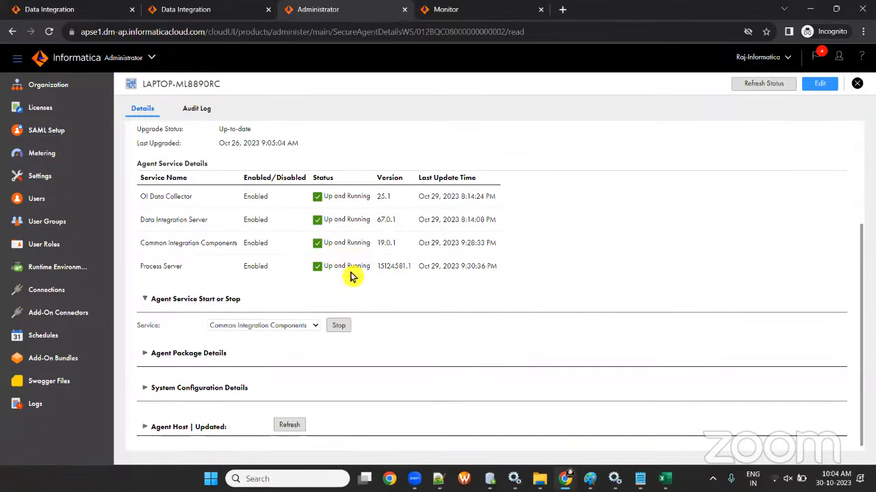
- Connect to a different Wi-Fi network, then display the Runtime Environments list
click(782, 476)
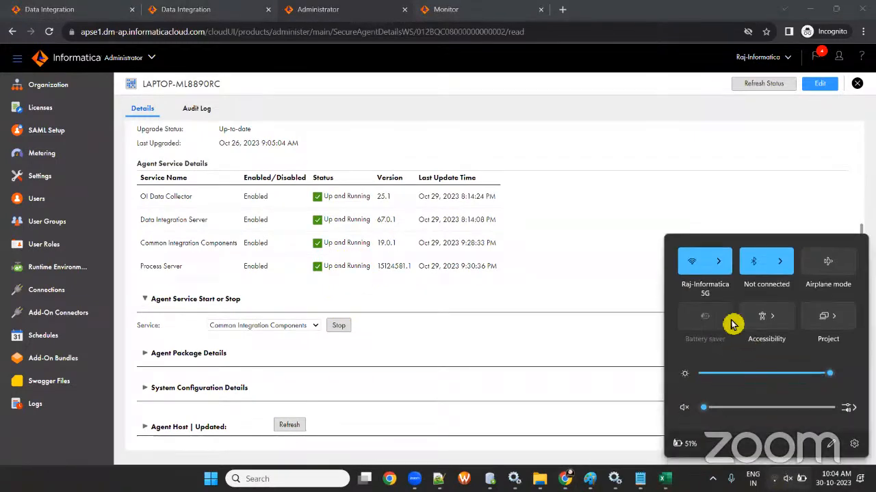
click(719, 262)
click(732, 342)
click(810, 364)
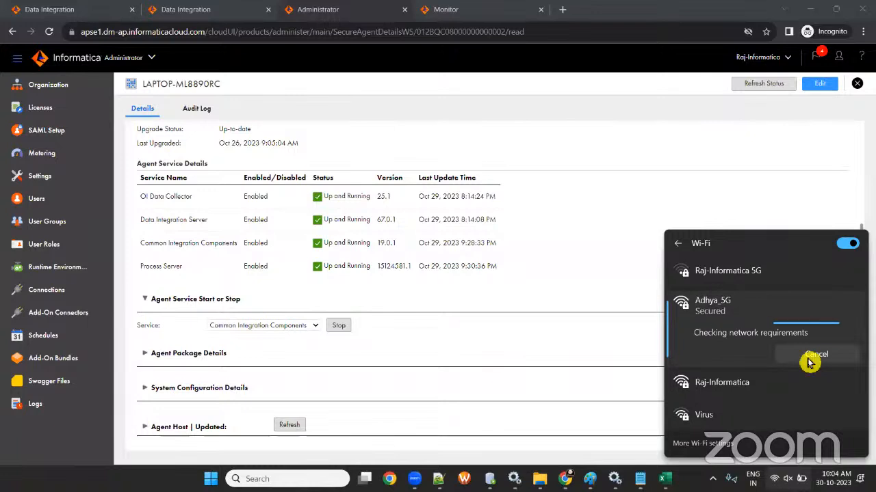
click(505, 228)
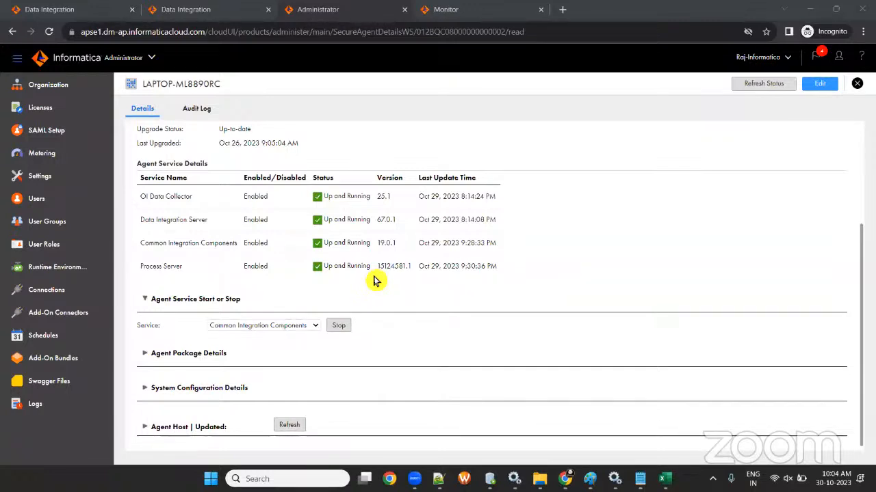
click(61, 270)
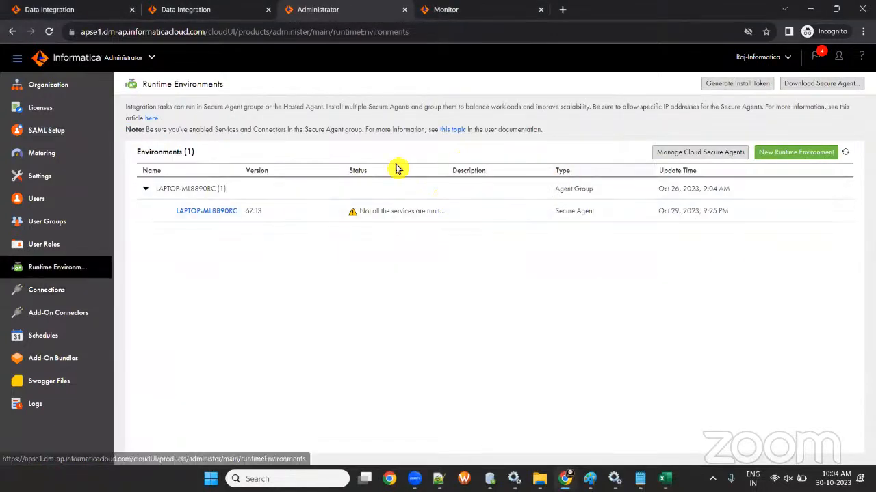
- Review Oracle connections conn_OT_SRC_DEV1 and conn_OT_TGT_DEV1, then show Data Integration's Batch-2_Morning folder
click(52, 292)
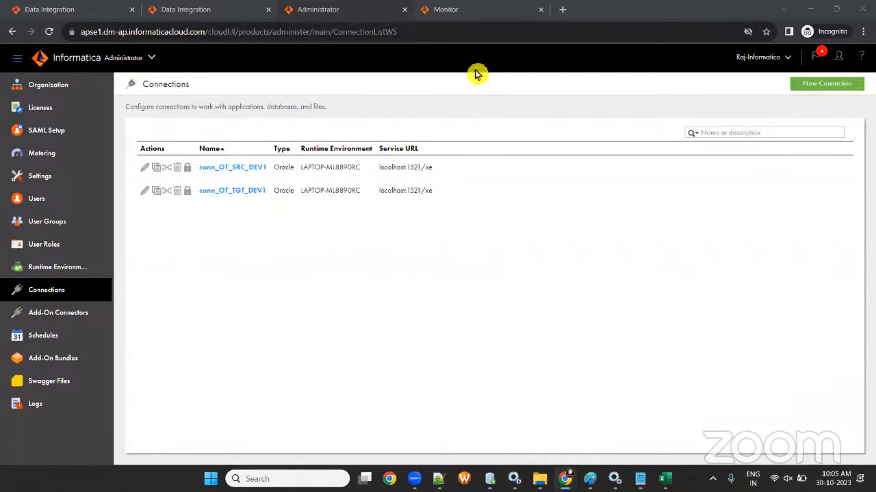
click(191, 11)
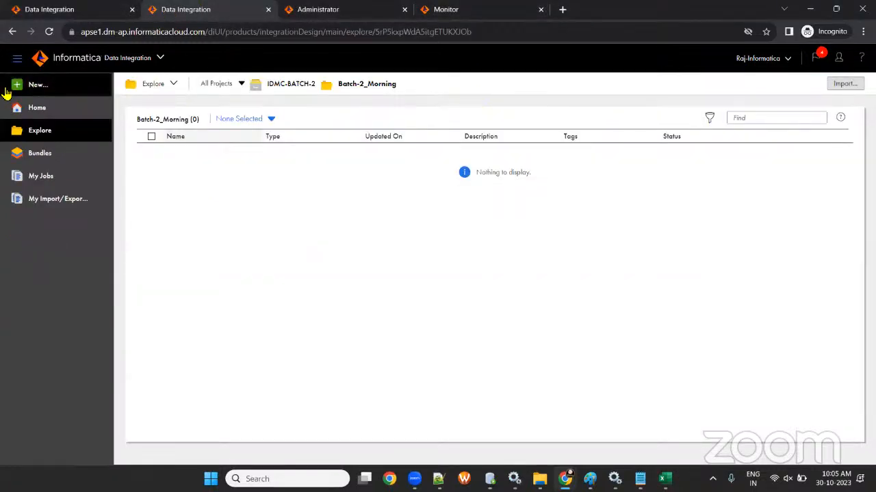
- Create a new blank mapping, Mapping1, from the Mappings asset type in the New Asset dialog
click(34, 87)
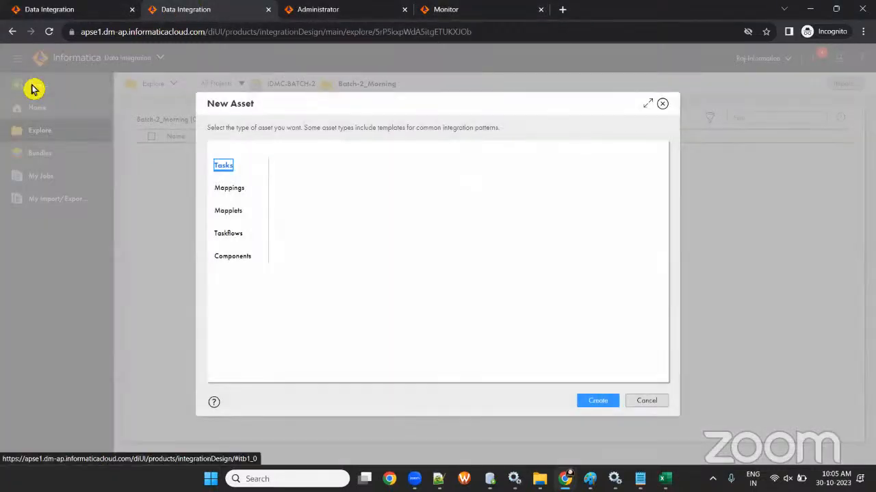
click(230, 189)
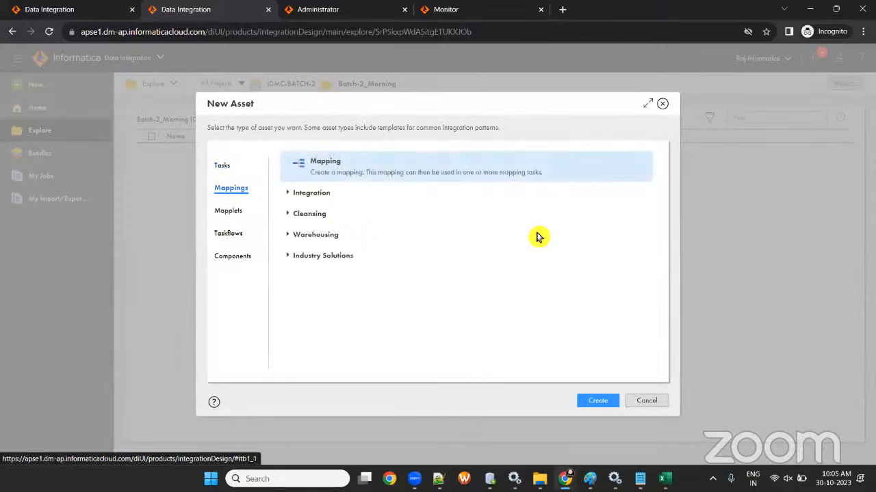
click(221, 167)
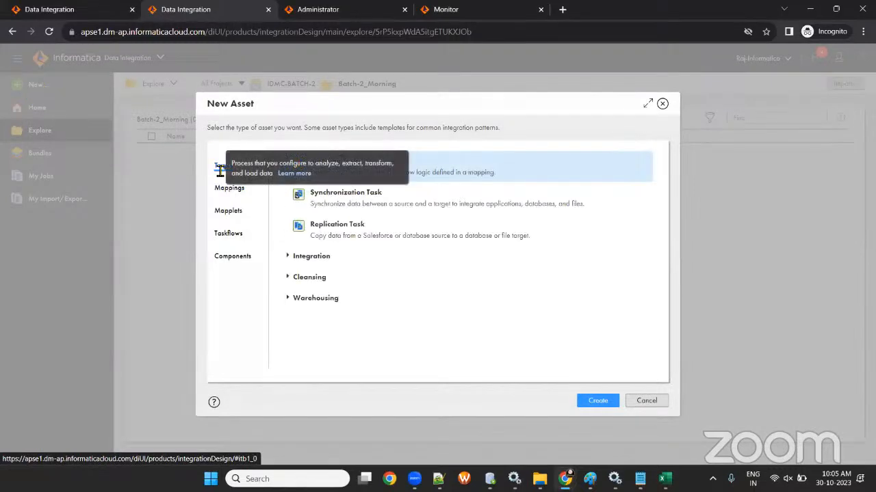
click(231, 195)
click(235, 210)
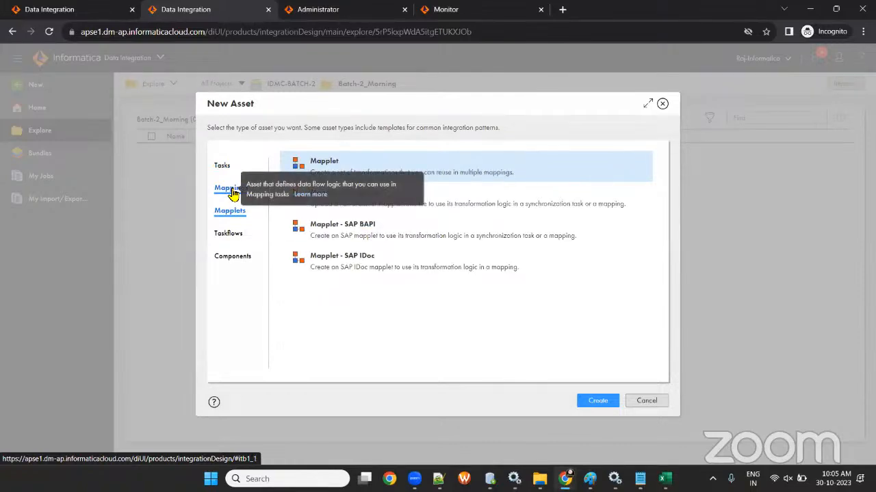
click(232, 190)
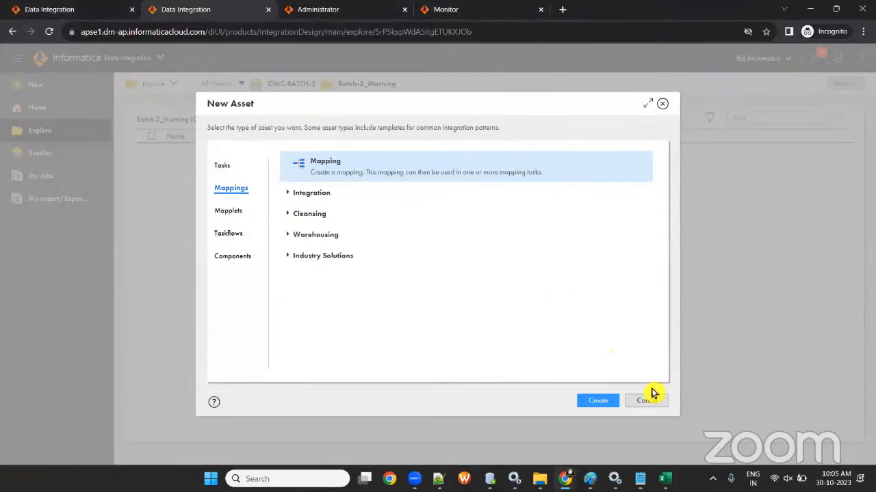
click(586, 400)
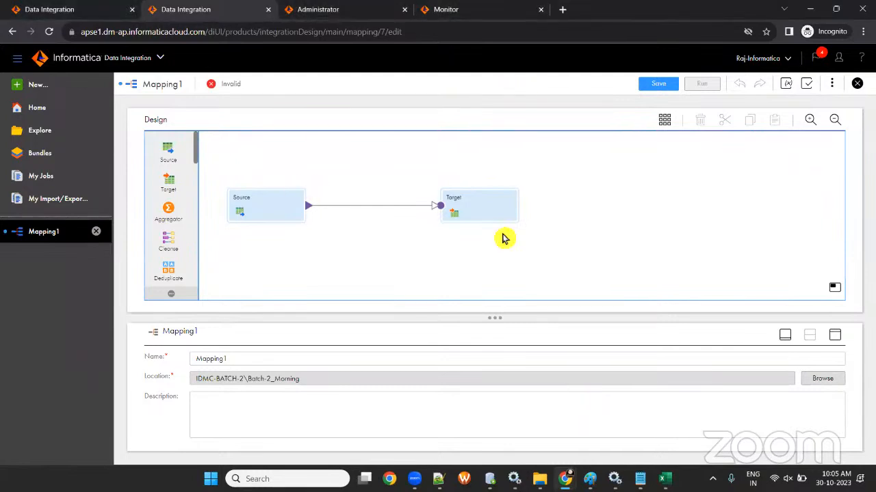
- Launch Informatica PowerCenter Designer from the Windows Search recent apps list
mouse_move(639, 479)
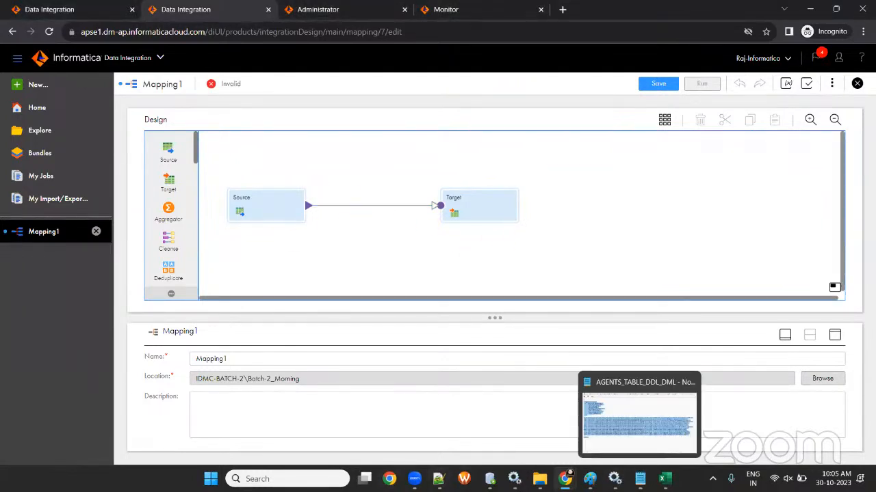
click(274, 478)
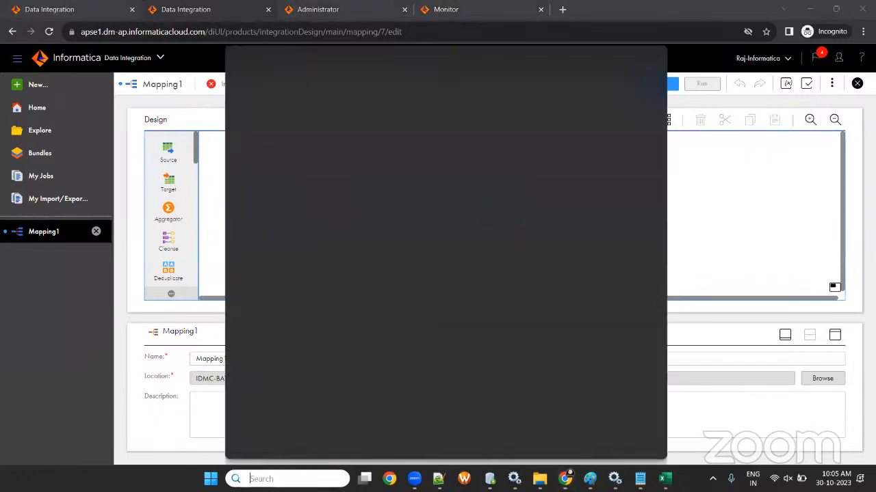
click(303, 203)
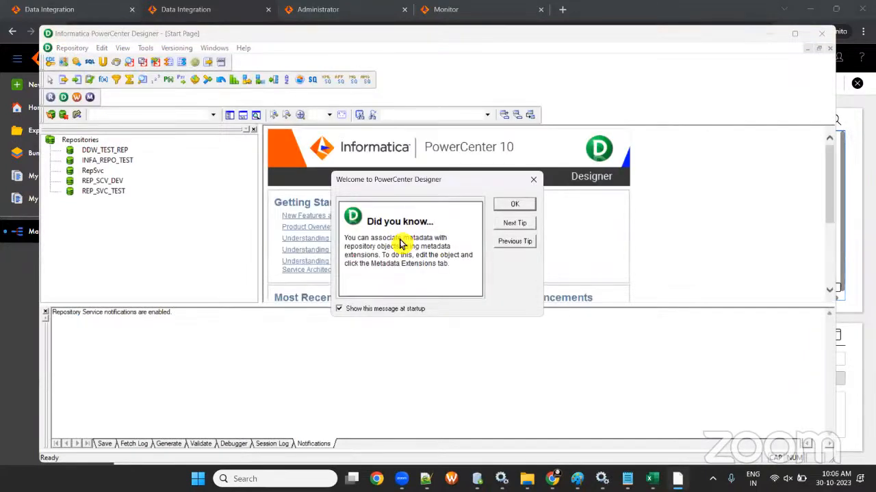
- Dismiss the welcome tip and connect to the RepSvc repository with its password
click(514, 205)
click(796, 33)
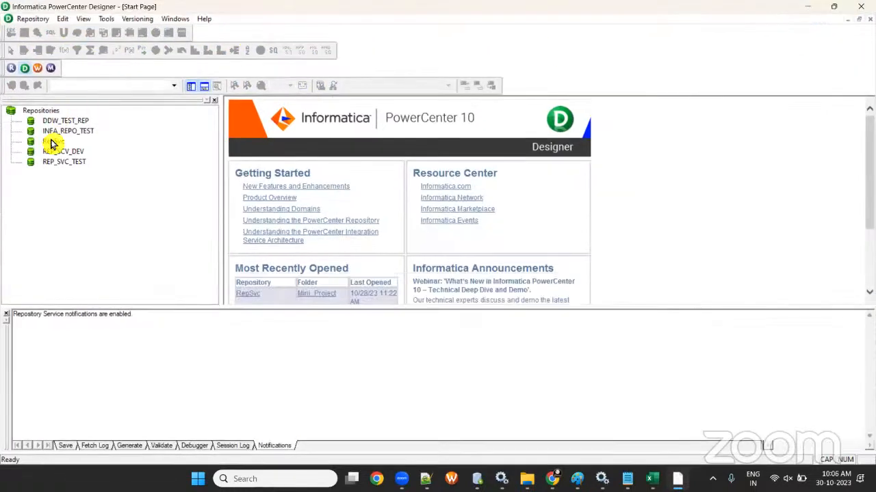
click(53, 142)
click(11, 86)
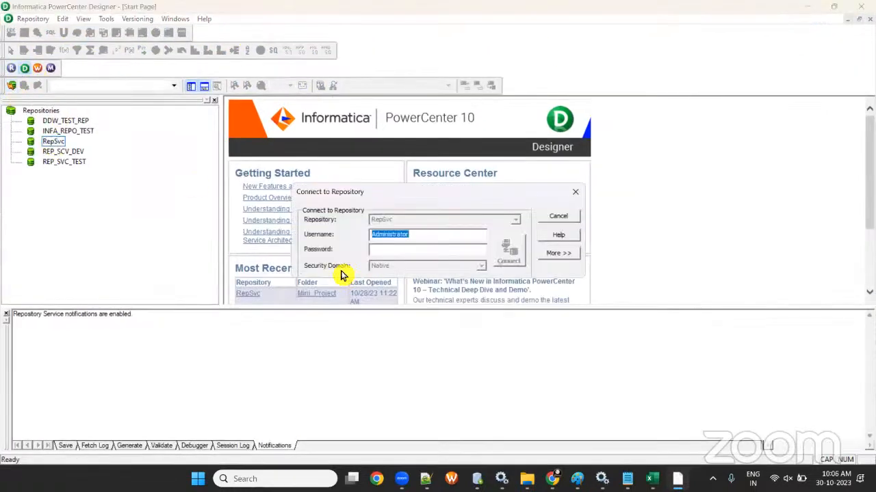
click(397, 251)
text(***)
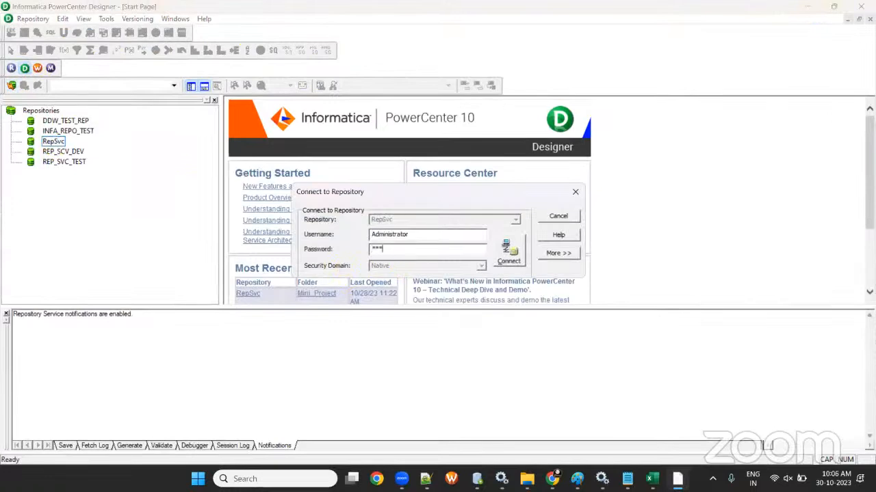
key(Return)
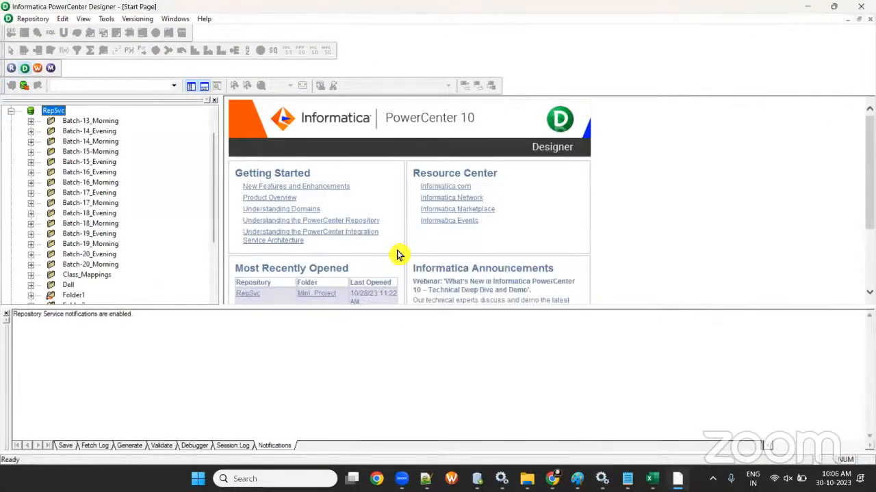
- Create an empty mapping m_agents_tgt11 in the Batch-20_Morning folder, then minimize Designer
right_click(98, 265)
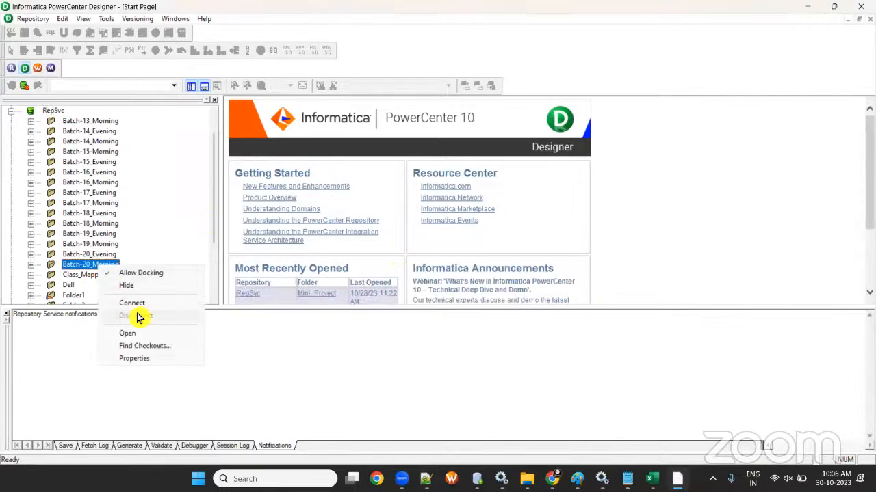
click(127, 333)
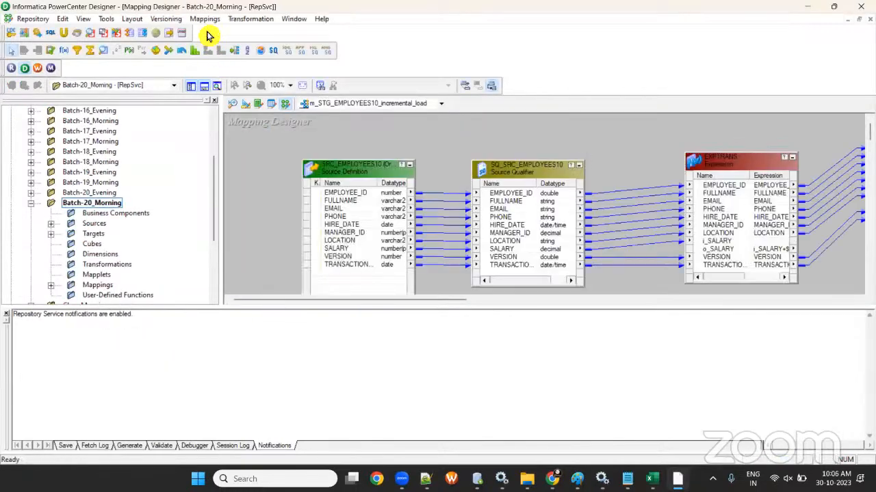
click(204, 18)
click(208, 30)
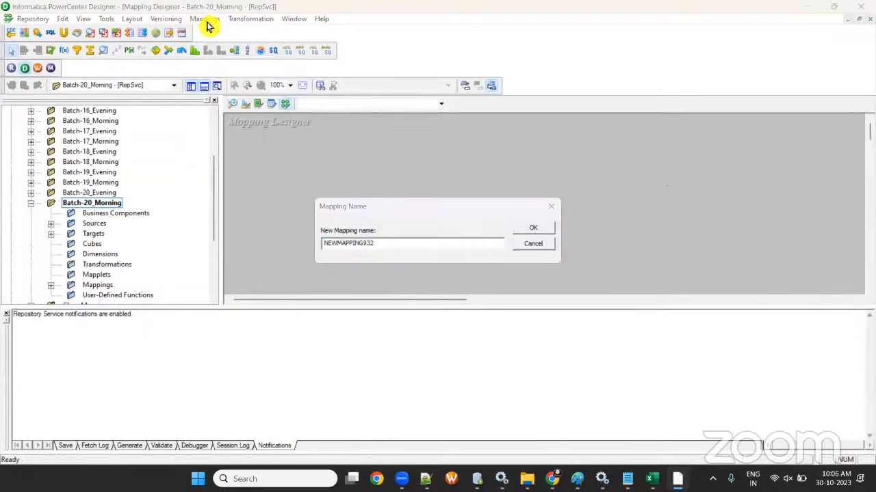
text(m_agents_tgt11)
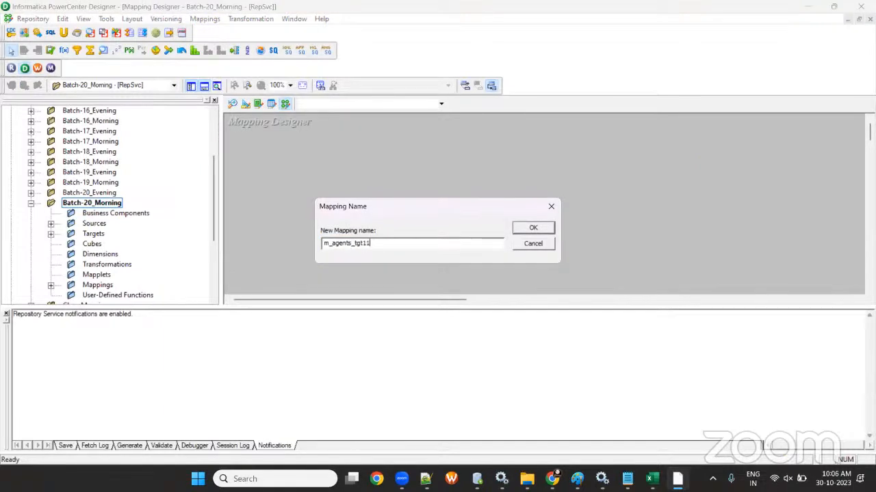
key(Return)
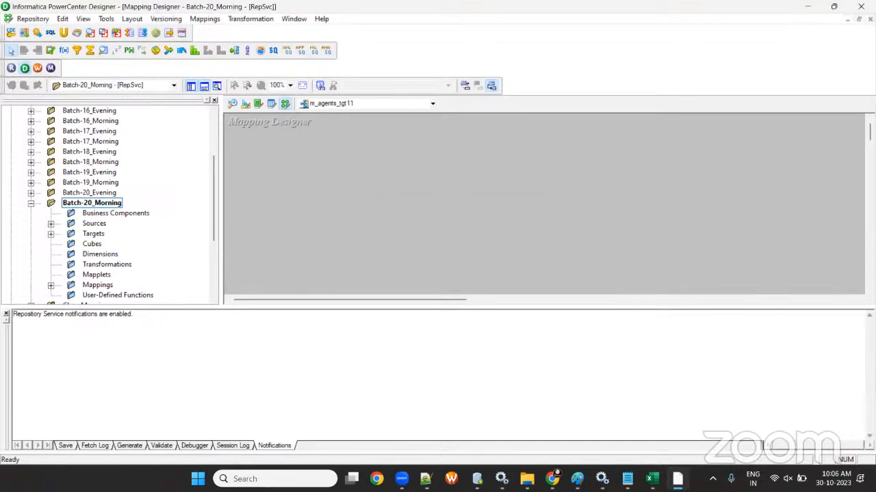
click(204, 85)
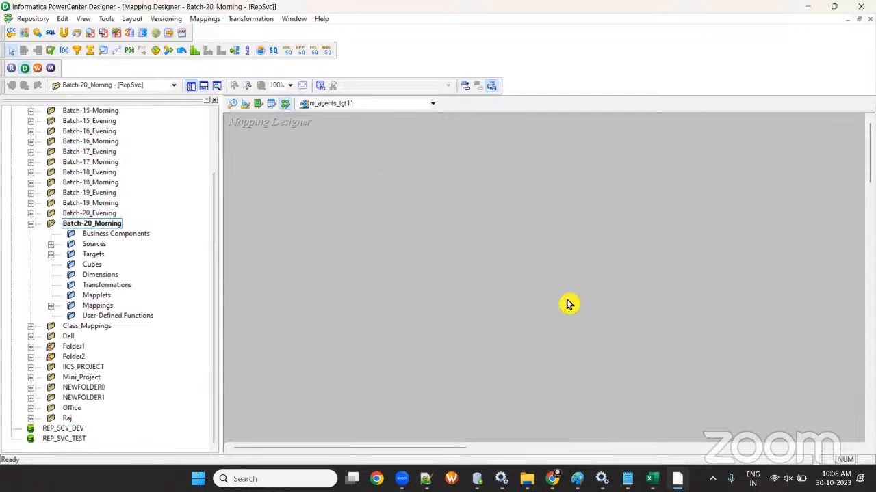
click(51, 244)
click(810, 8)
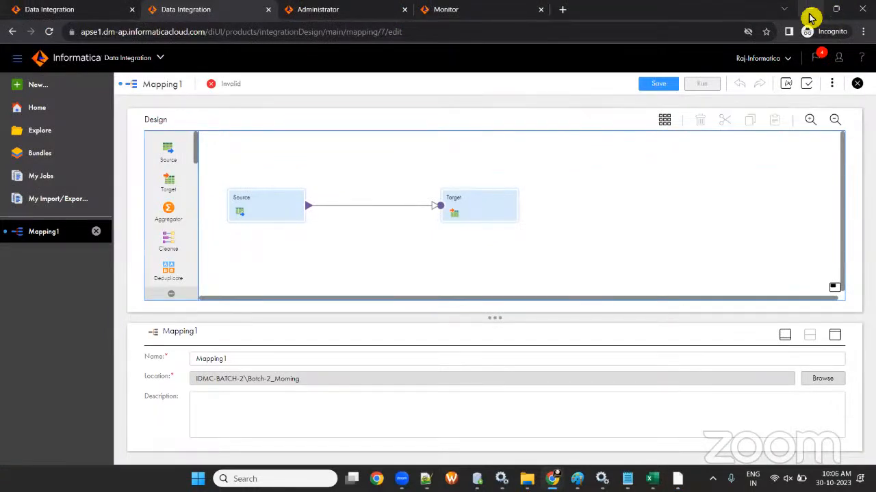
- Enlarge the properties area, rearrange the Source and Target nodes on the canvas, and save
click(282, 215)
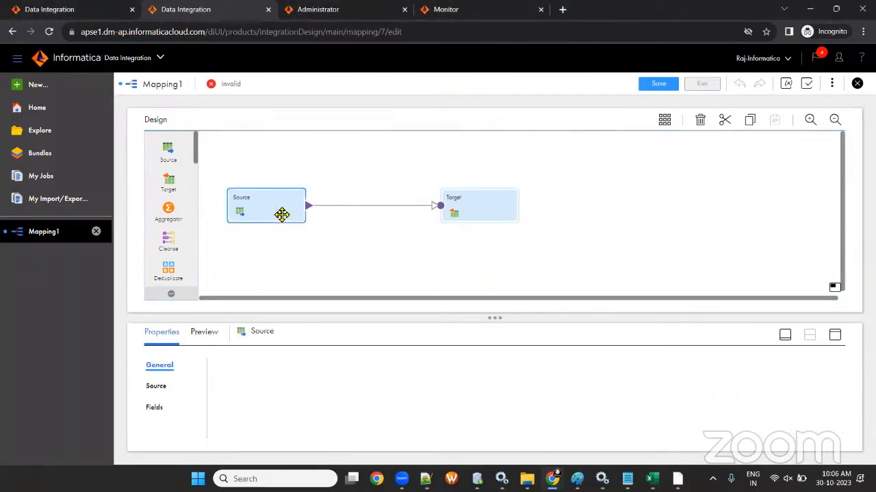
click(451, 212)
drag(496, 318, 452, 266)
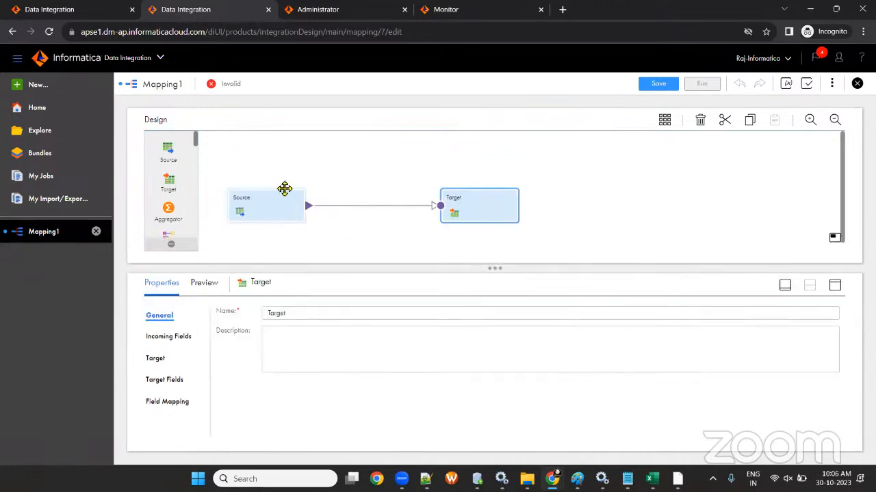
drag(283, 193, 277, 167)
drag(457, 212, 470, 191)
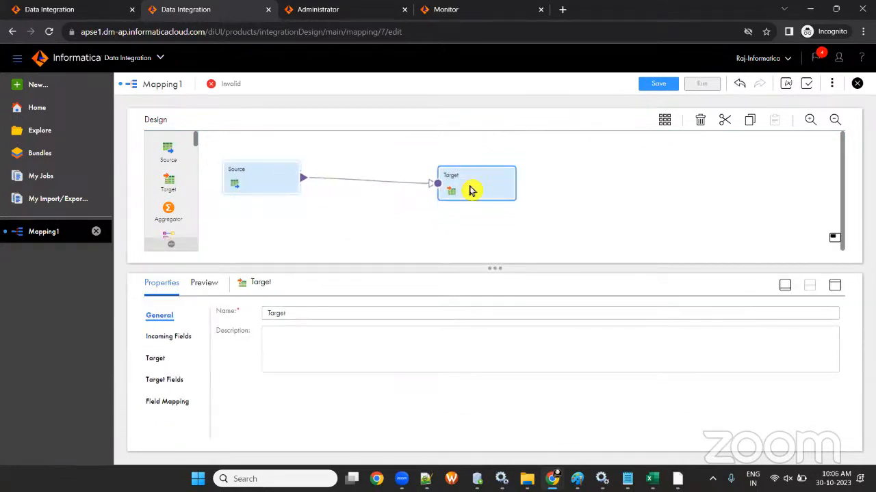
drag(264, 190, 286, 196)
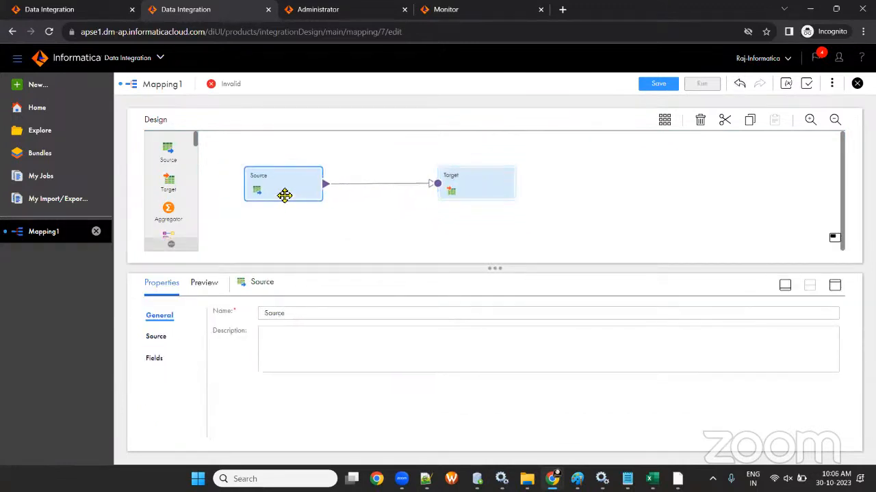
drag(521, 187, 594, 178)
drag(244, 190, 307, 147)
drag(573, 179, 579, 214)
drag(350, 183, 344, 201)
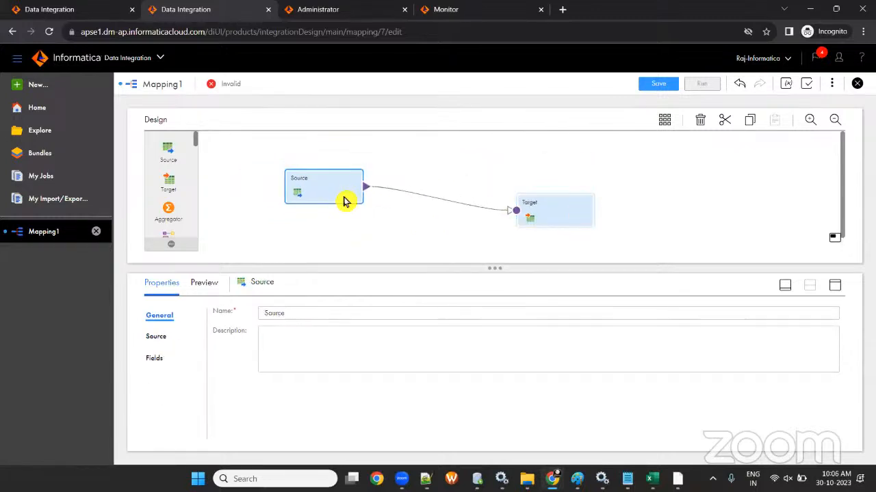
click(654, 84)
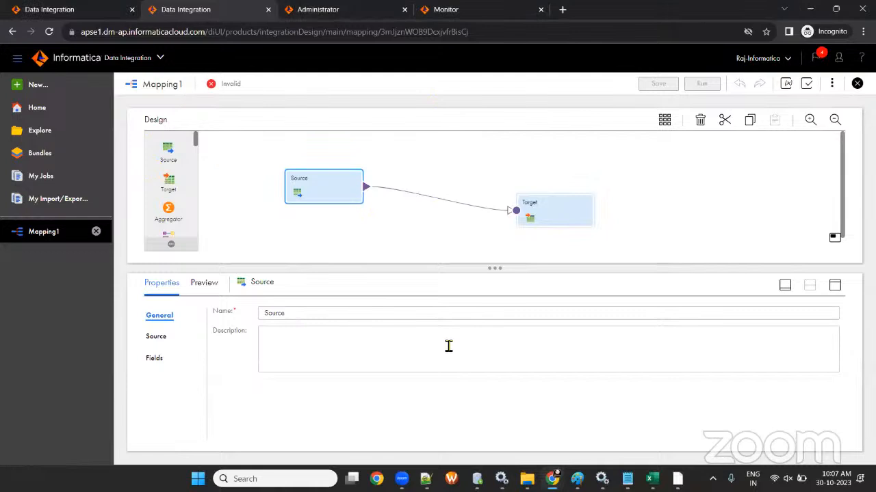
- Rename the mapping to m_AGENTS in its properties and save it
click(440, 159)
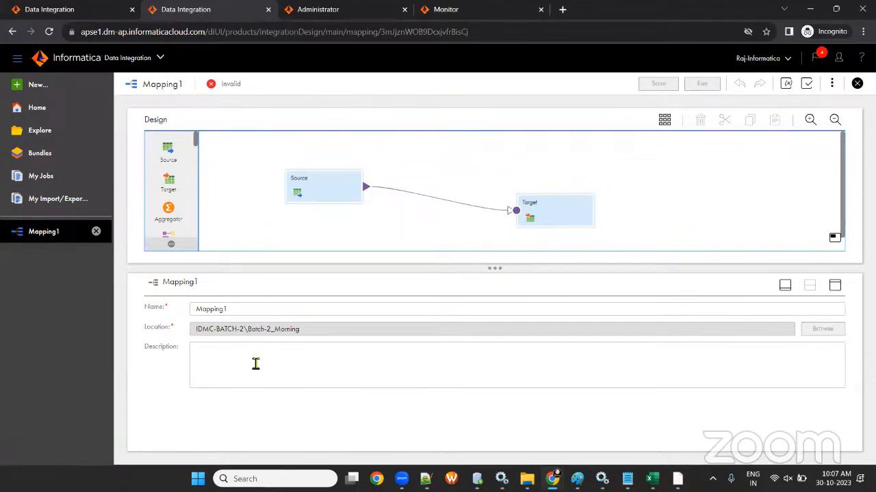
click(238, 310)
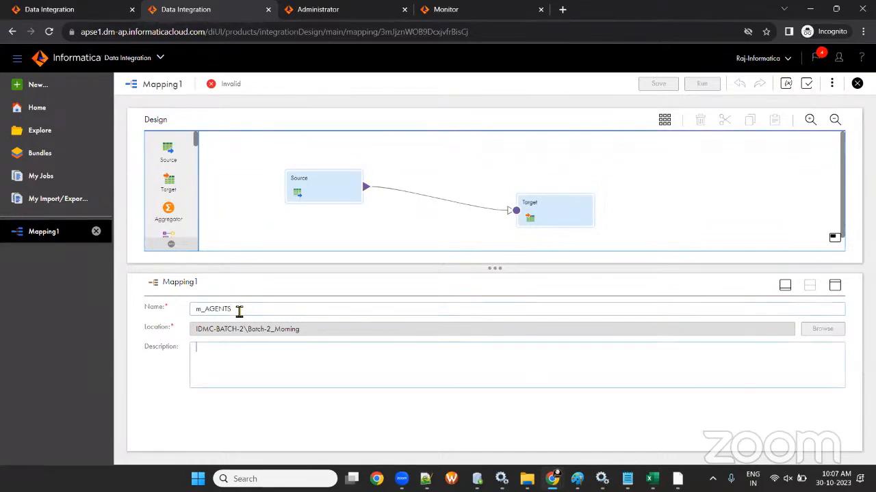
click(650, 83)
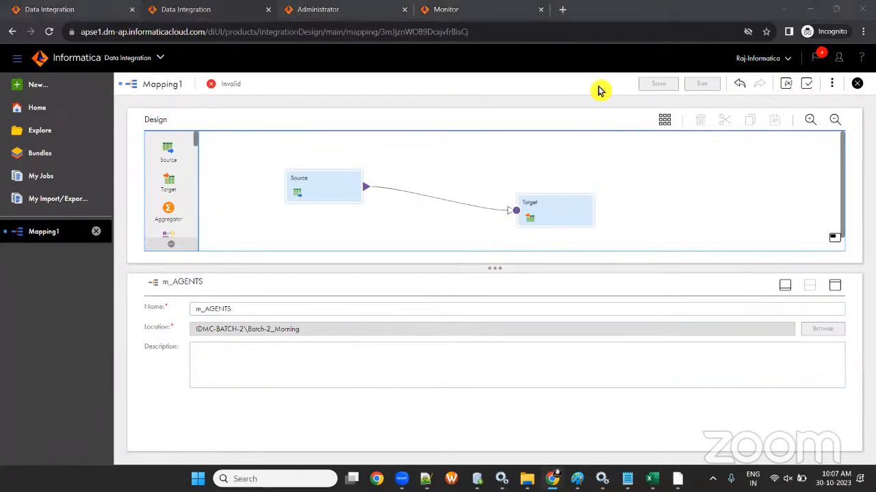
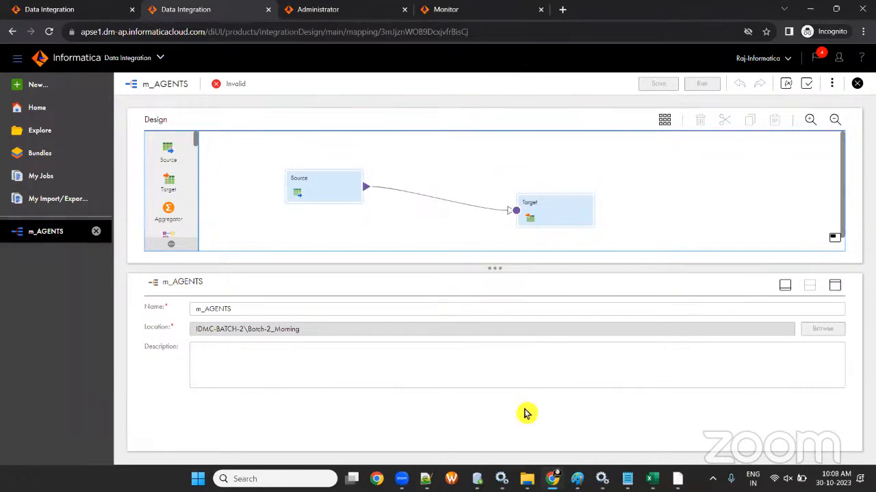
- Reposition the Source and Target nodes, then reopen m_AGENTS from Explore and show its properties
drag(552, 213, 547, 188)
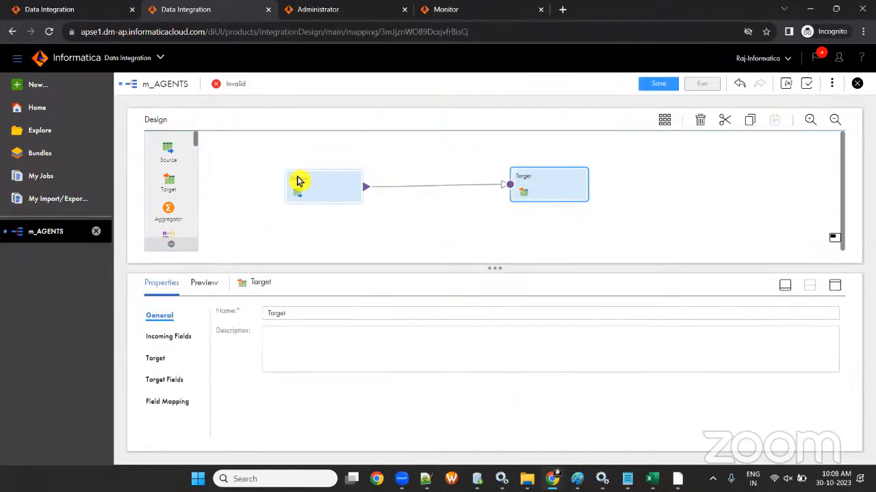
drag(297, 181, 308, 178)
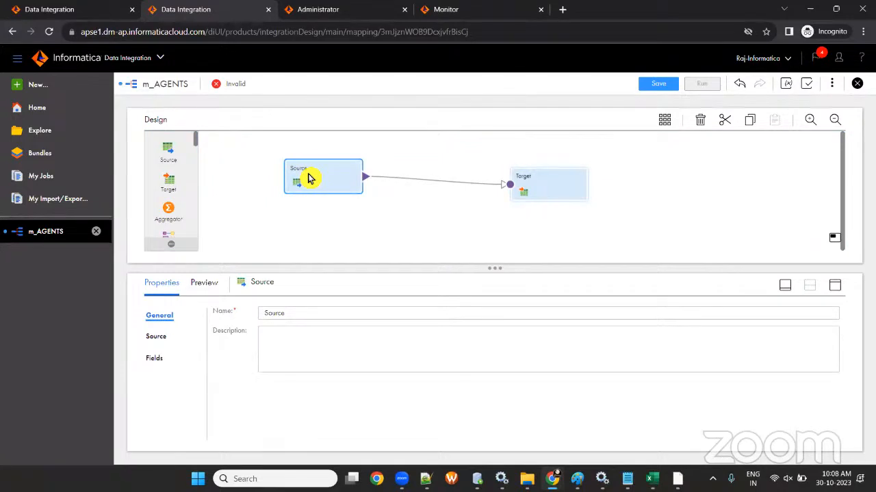
click(39, 132)
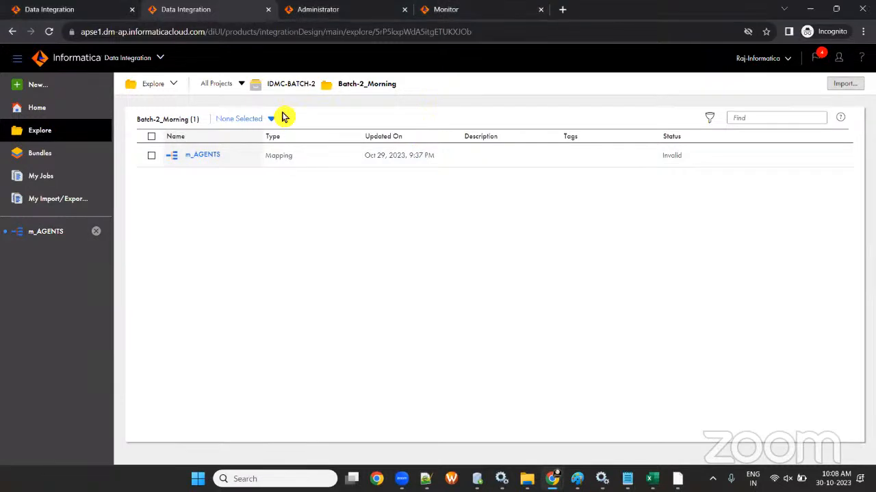
click(55, 236)
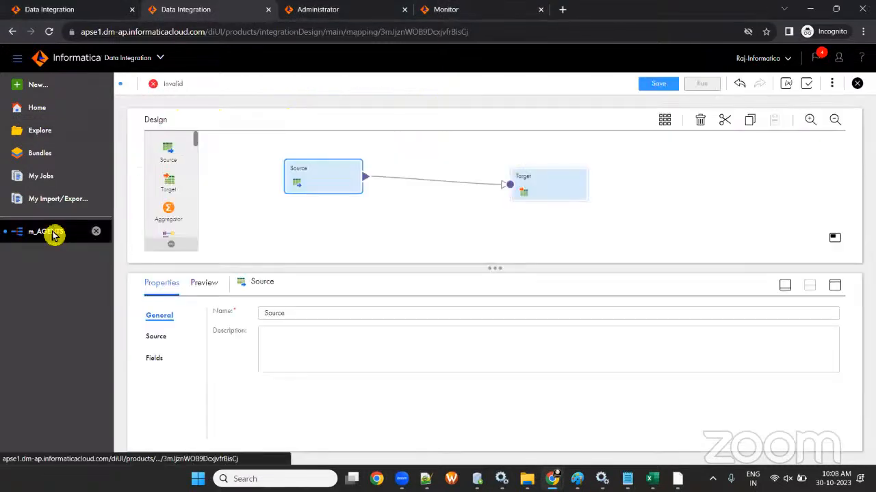
click(363, 227)
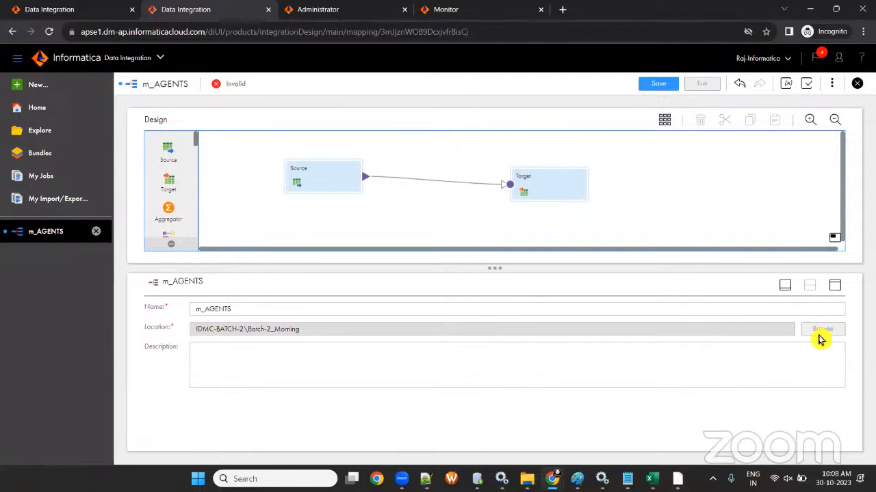
- Realign the Source and Target nodes on the canvas and move to PowerCenter Designer
drag(318, 178, 273, 193)
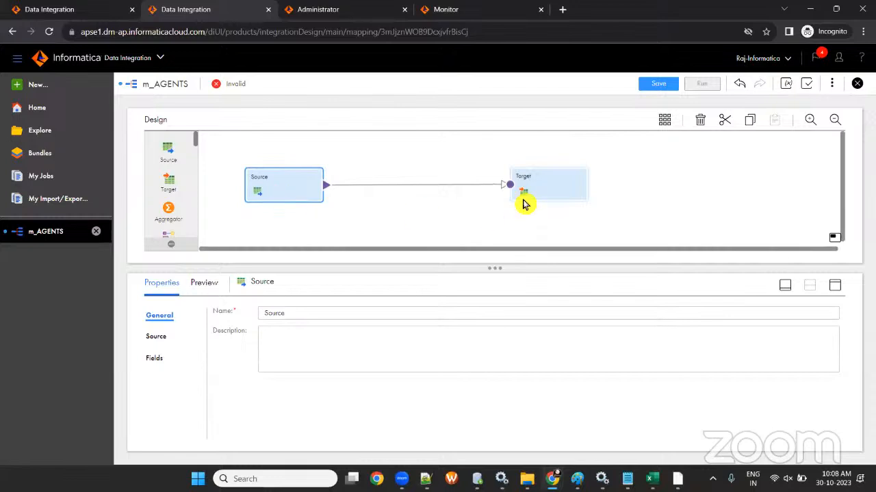
drag(522, 201, 527, 182)
drag(283, 190, 287, 178)
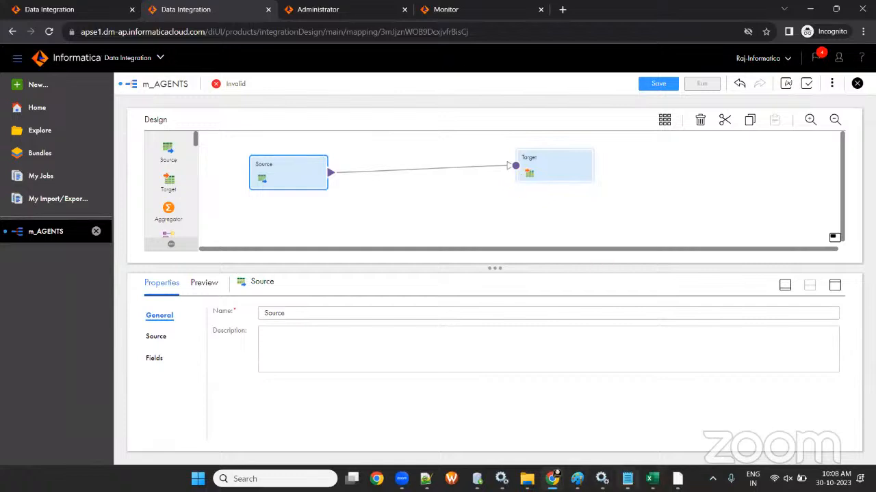
key(alt+Tab)
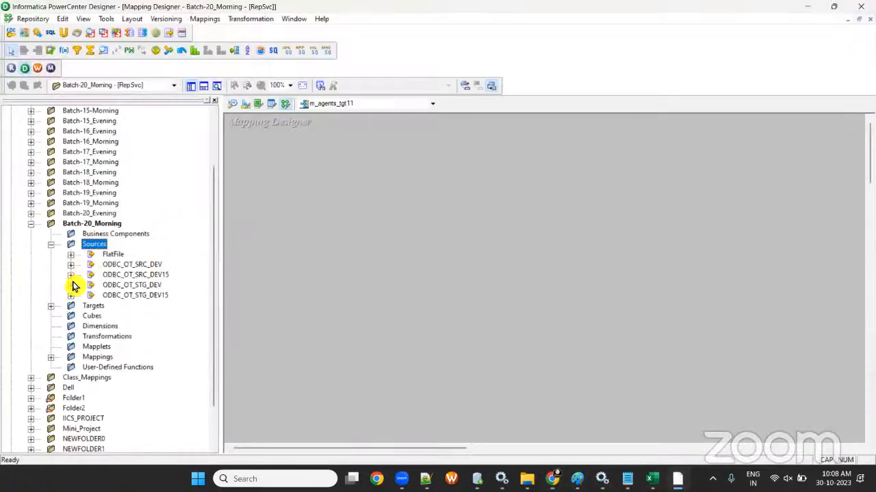
- Expand the ODBC_OT_SRC_DEV15 sources and add CUSTOMERS to the Mapping Designer canvas
click(71, 296)
click(71, 285)
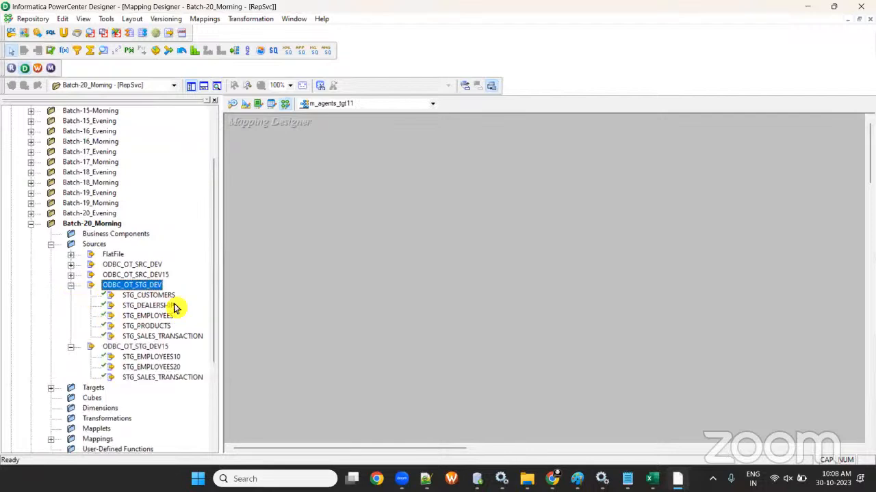
click(71, 275)
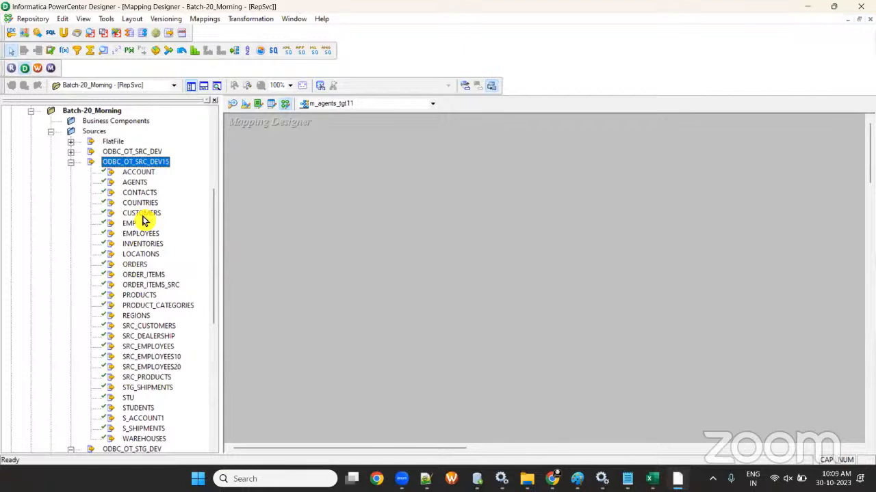
drag(141, 214, 309, 213)
- Arrange all objects iconic, restore SQ_CUSTOMERS, and lay it out beside CUSTOMERS
right_click(301, 165)
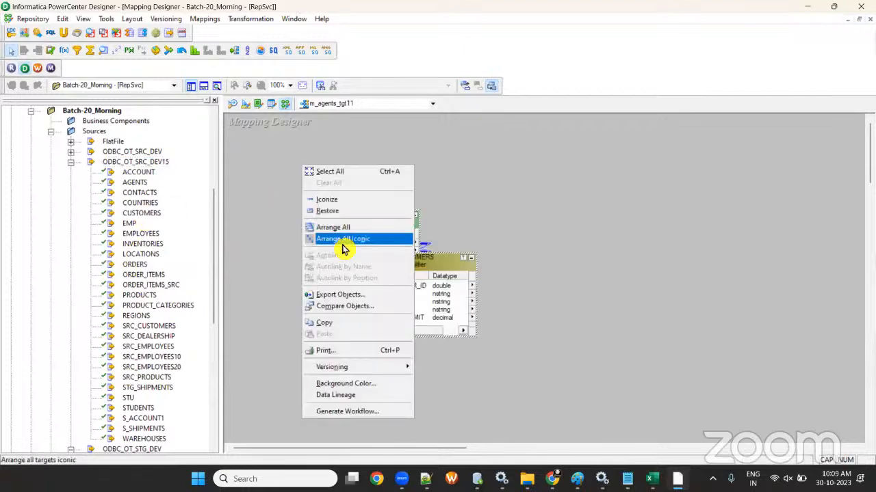
click(342, 240)
double_click(381, 217)
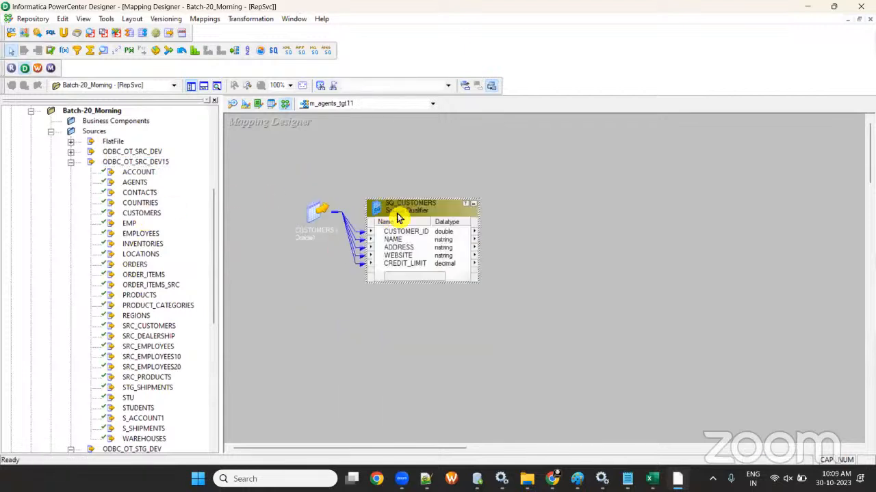
drag(399, 215, 439, 204)
drag(335, 215, 300, 226)
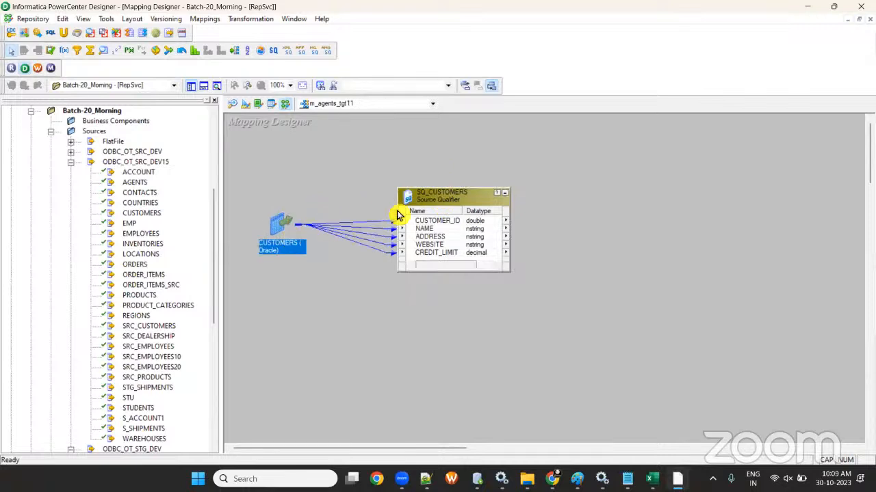
drag(407, 208, 395, 214)
key(alt+Tab)
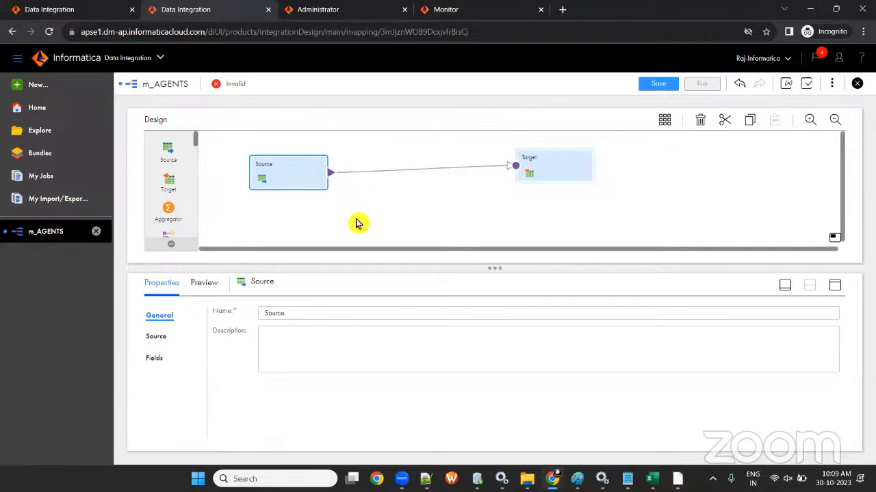
- Shift the Source node left and try the properties panel's minimize, maximize and restore controls
drag(279, 180, 259, 178)
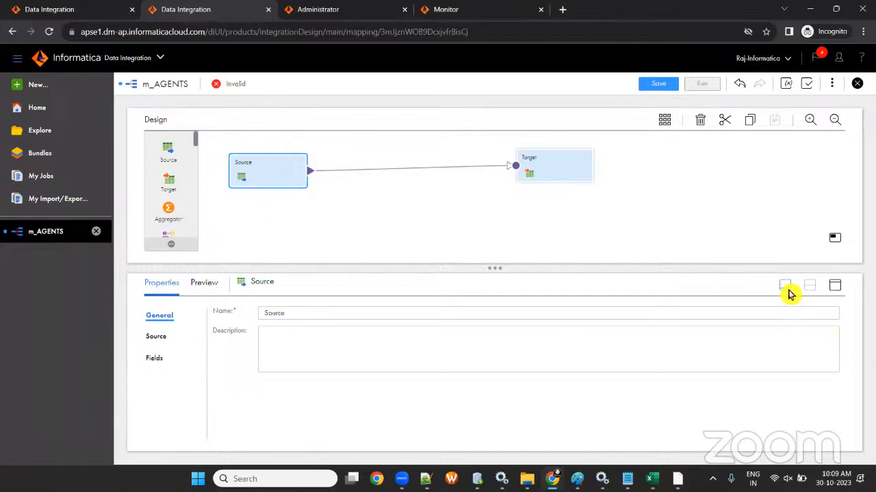
click(786, 290)
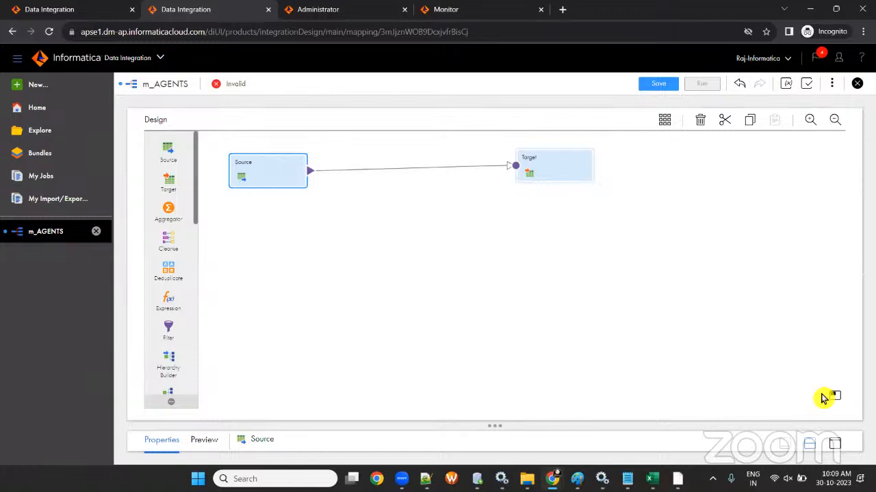
click(825, 397)
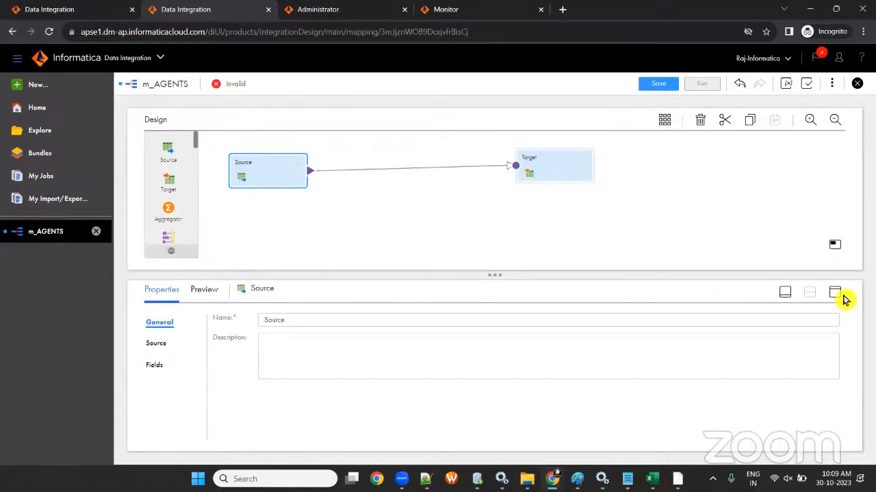
click(842, 296)
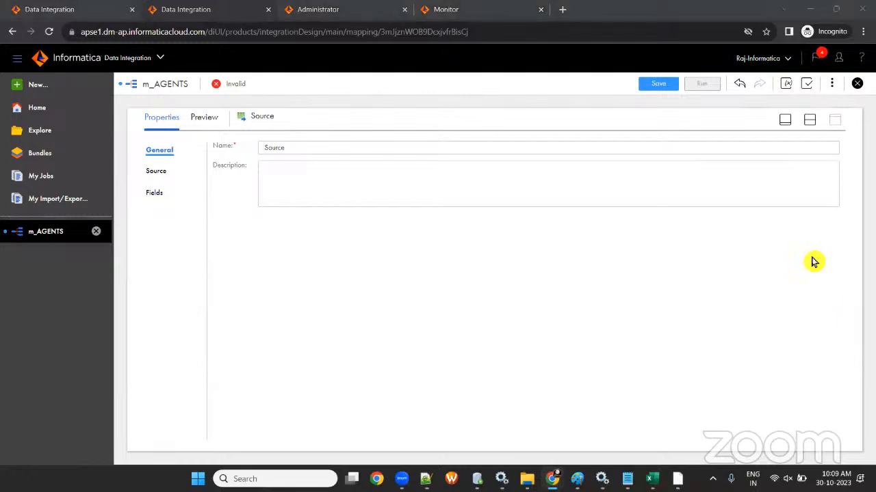
click(785, 121)
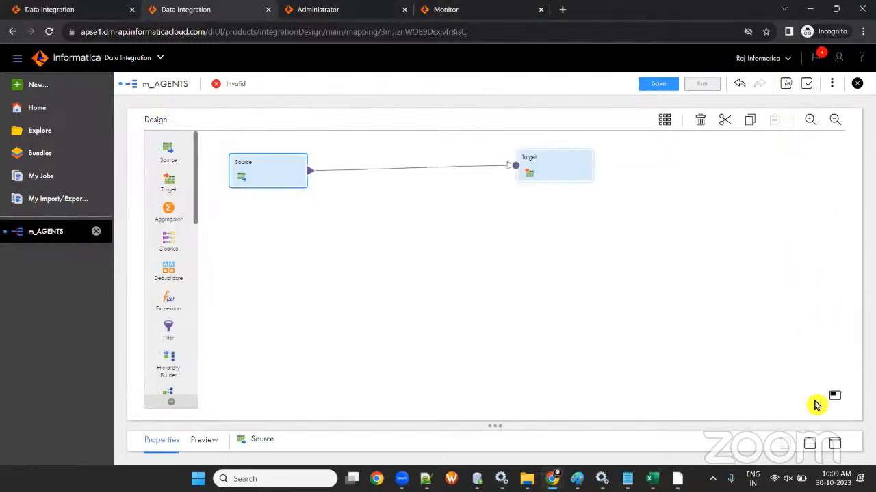
click(816, 405)
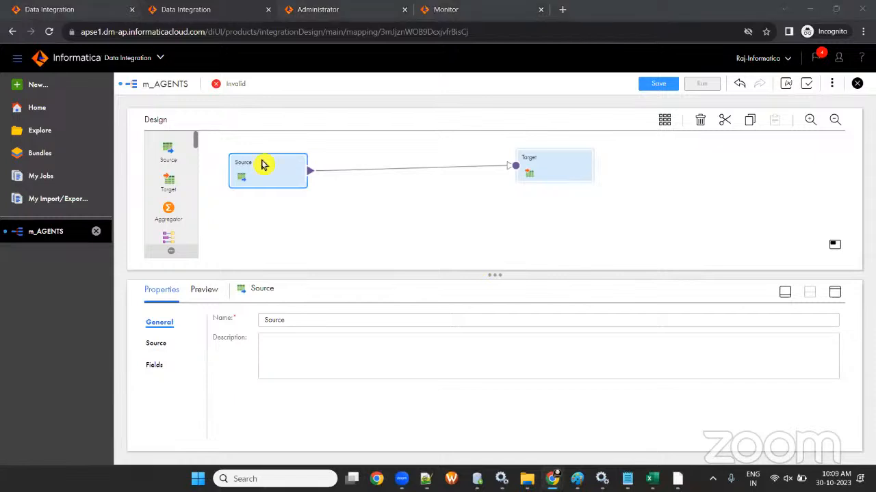
- Point the Source at the AGENTS table via Oracle connection conn_OT_SRC_DEV1 and save
click(159, 346)
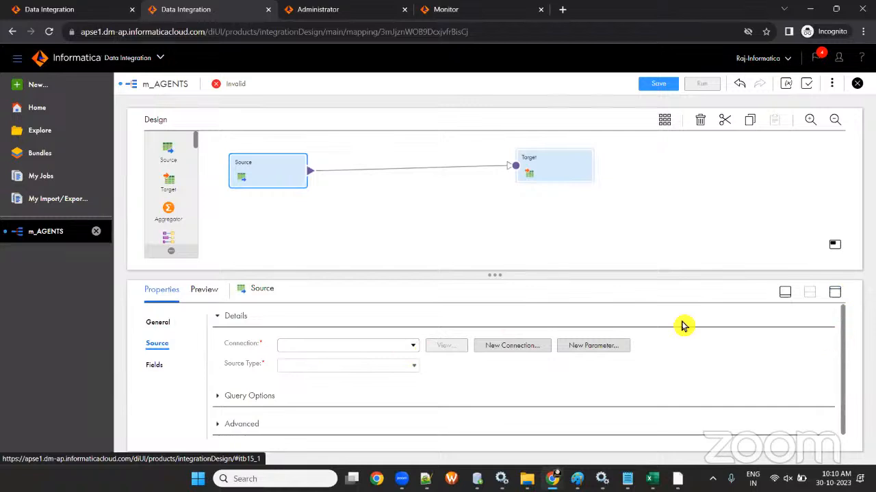
click(412, 347)
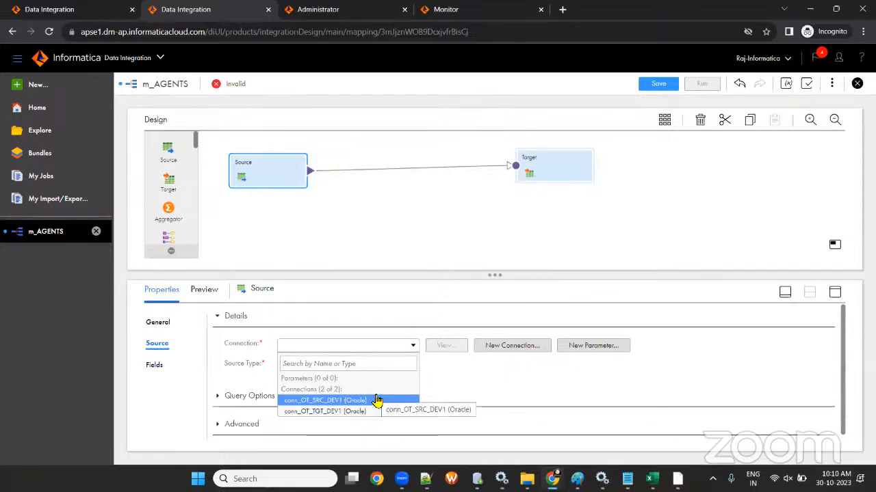
click(373, 401)
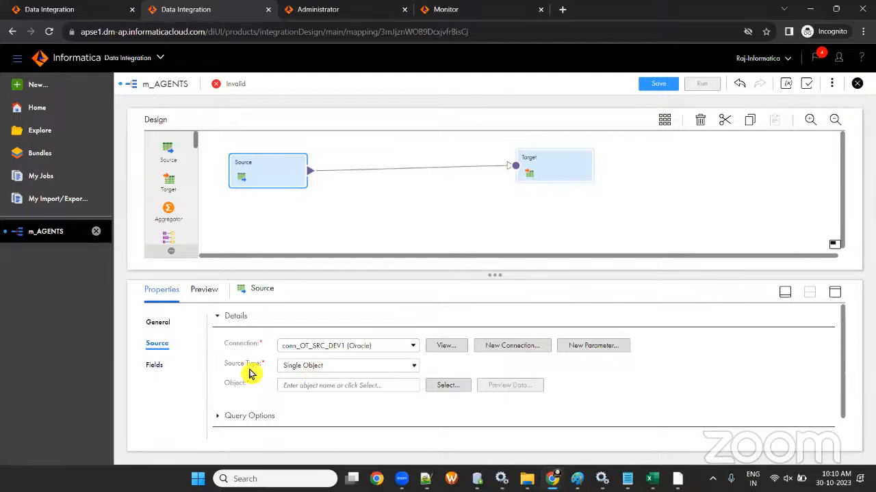
click(457, 386)
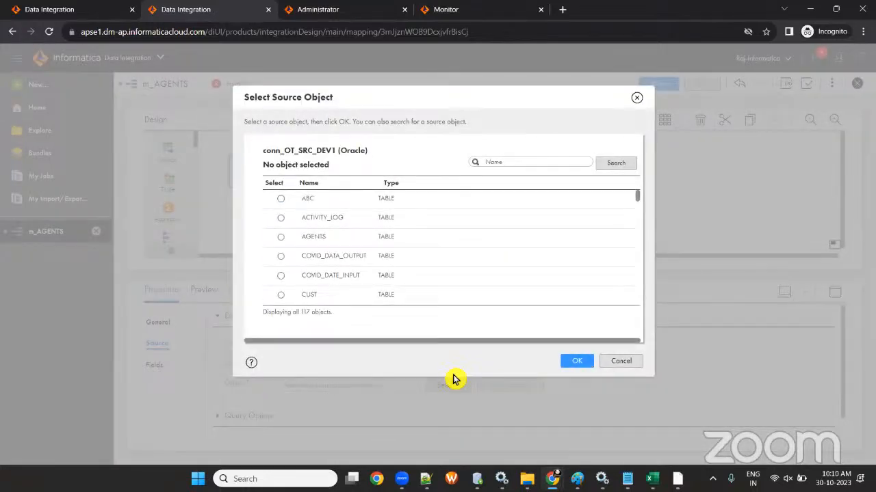
click(285, 240)
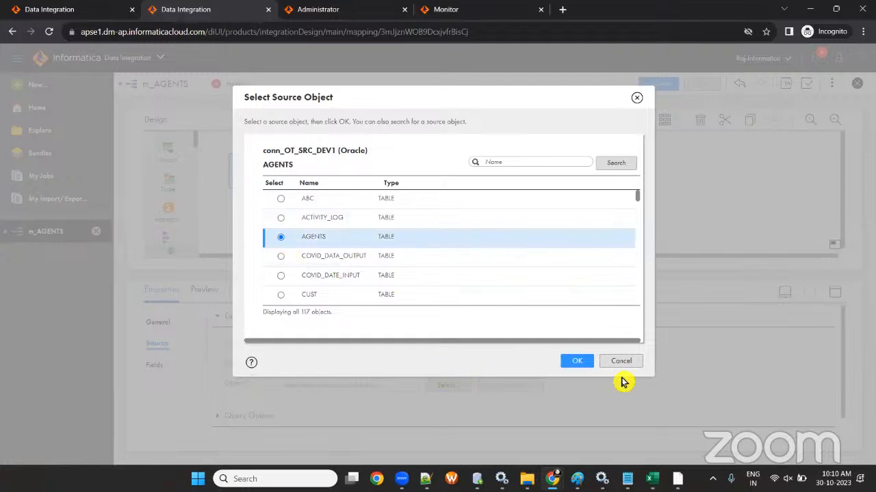
click(578, 362)
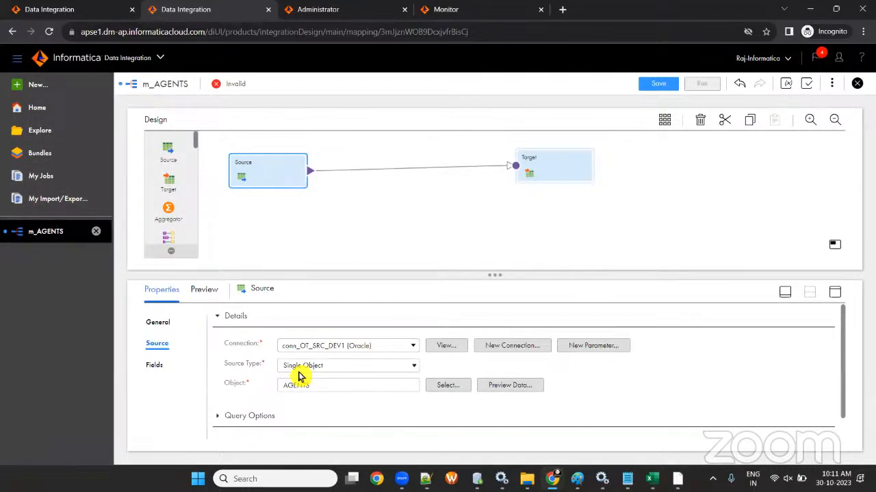
click(657, 84)
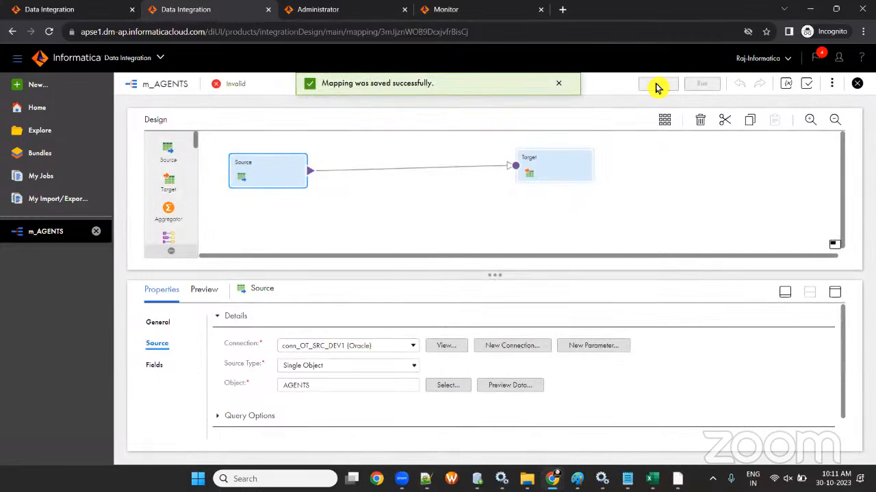
- Change the source transformation's name from Source to AGENTS in its General properties
drag(840, 104, 312, 194)
click(273, 179)
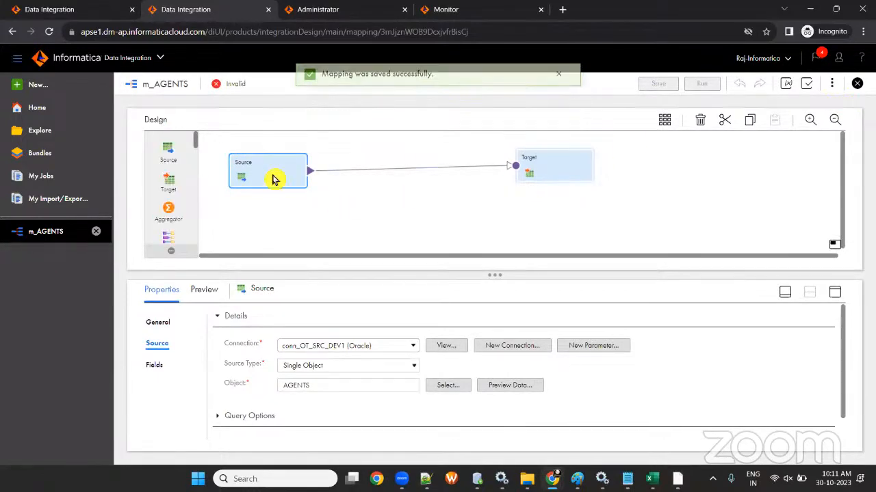
click(159, 323)
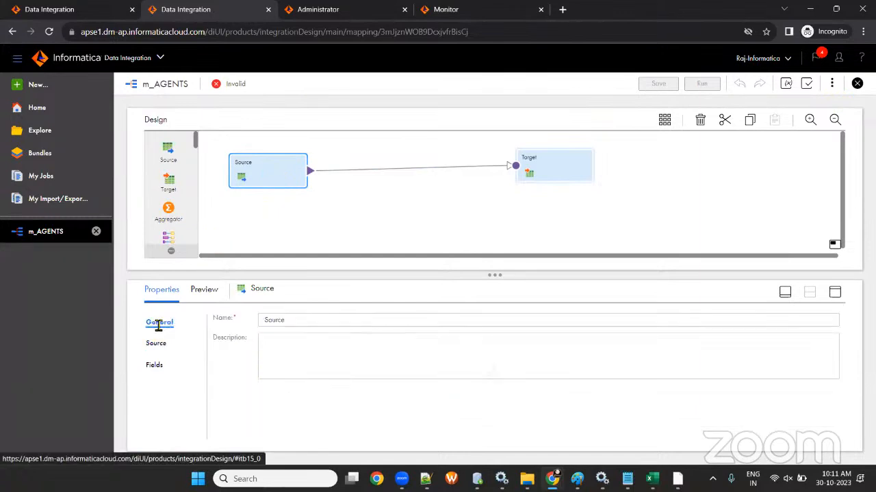
click(345, 316)
key(BackSpace)
key(BackSpace)
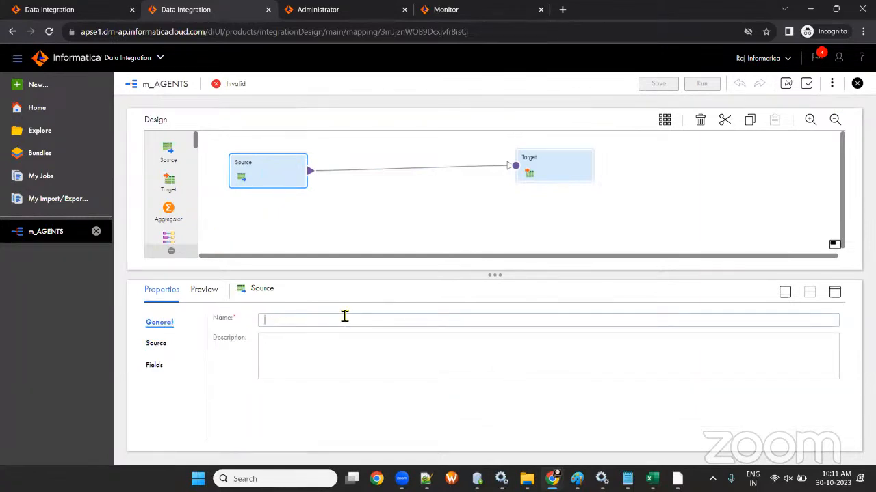
text(age)
text(AGENTS)
key(Tab)
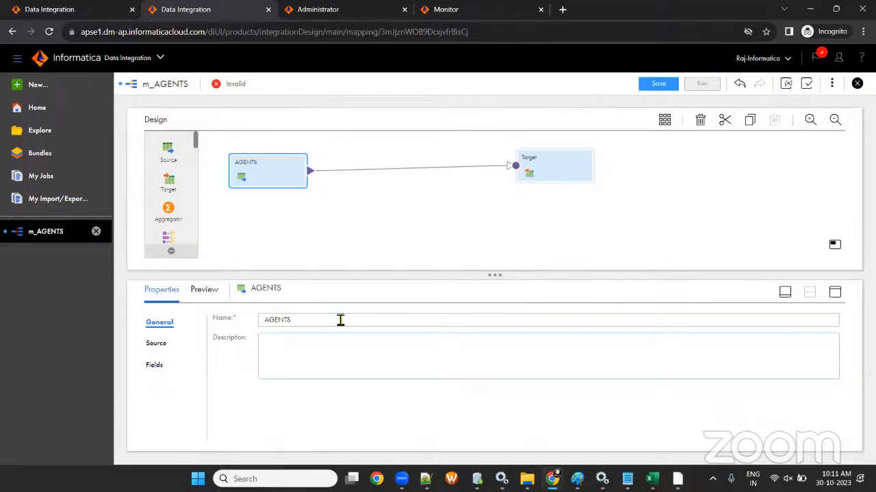
click(555, 172)
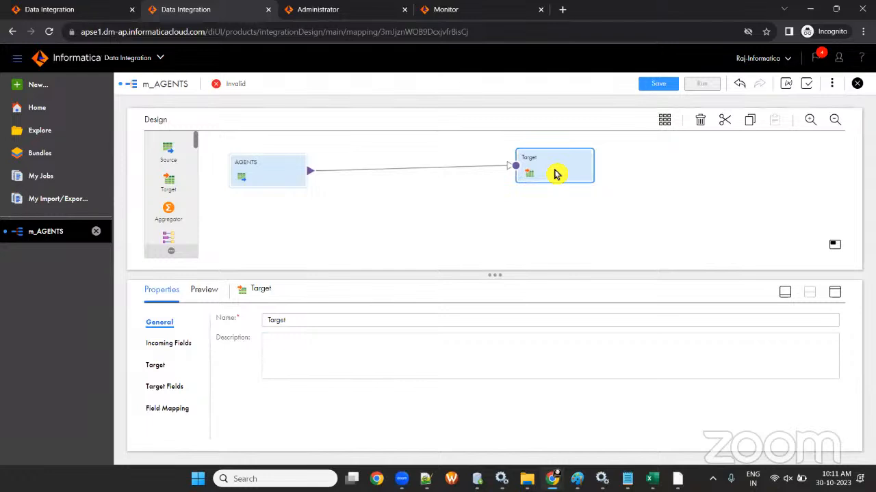
- Set the target to write table AGENTS_TGT through the conn_OT_TGT_DEV1 Oracle connection
click(157, 369)
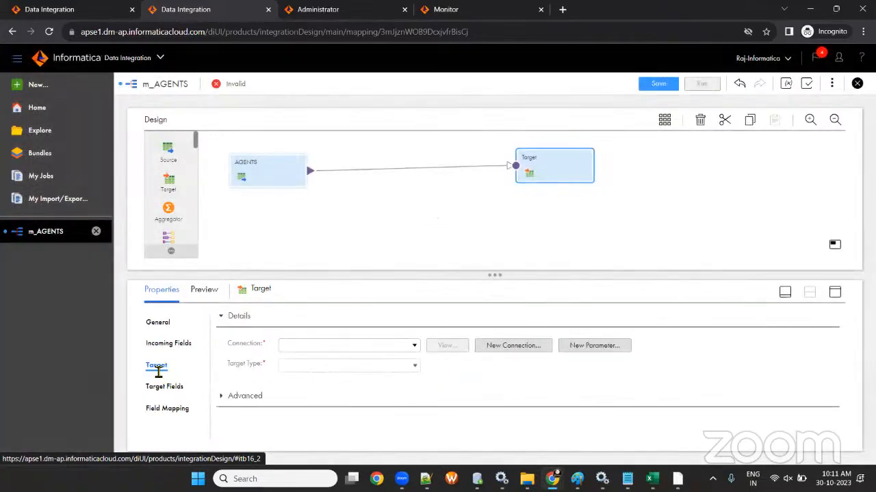
click(414, 345)
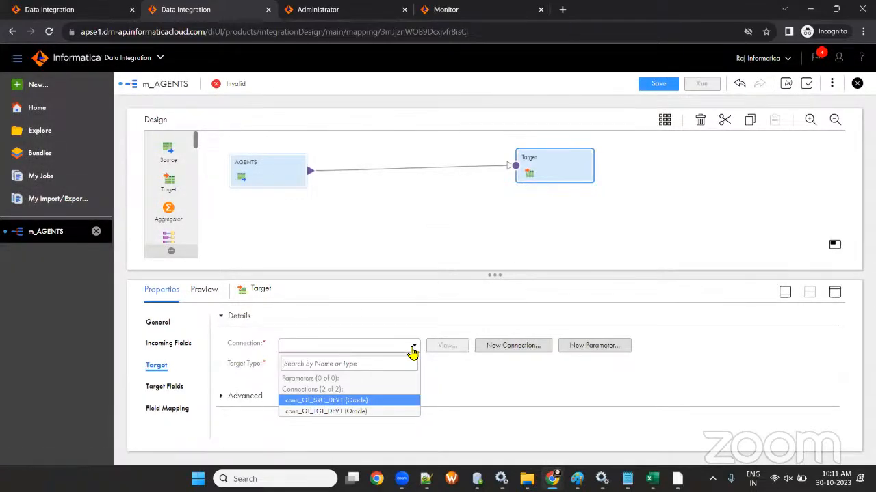
click(350, 411)
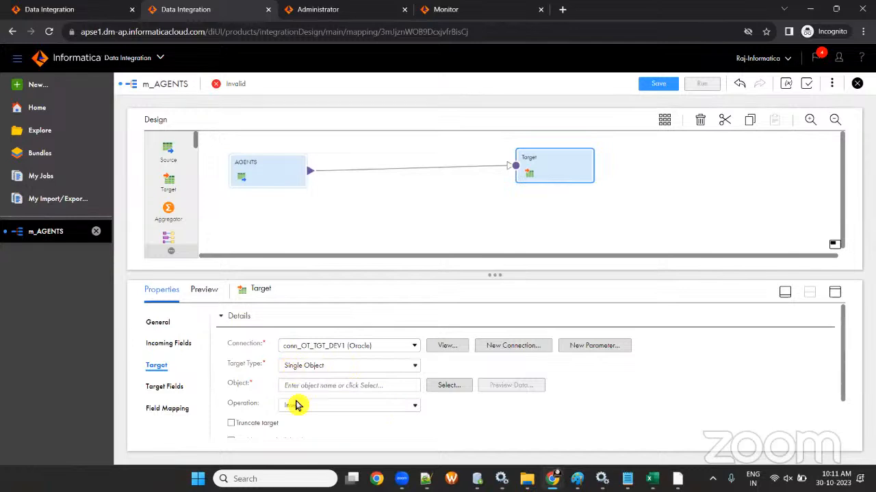
click(465, 387)
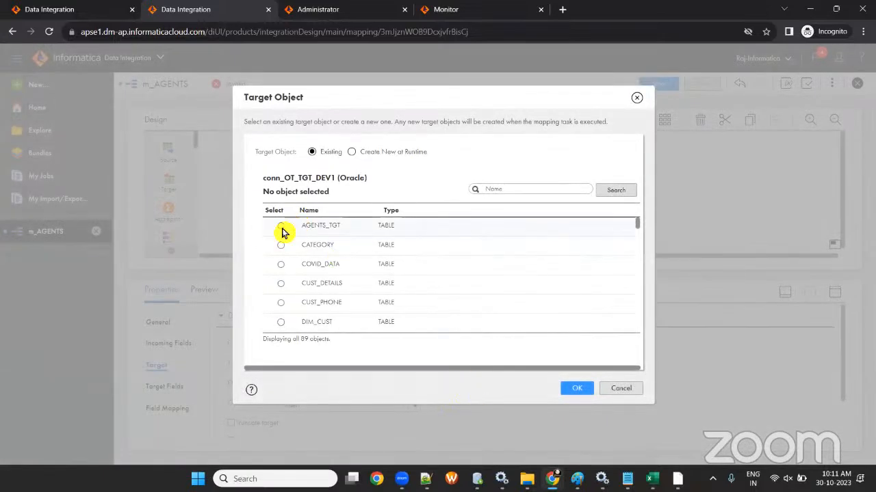
click(285, 230)
click(576, 389)
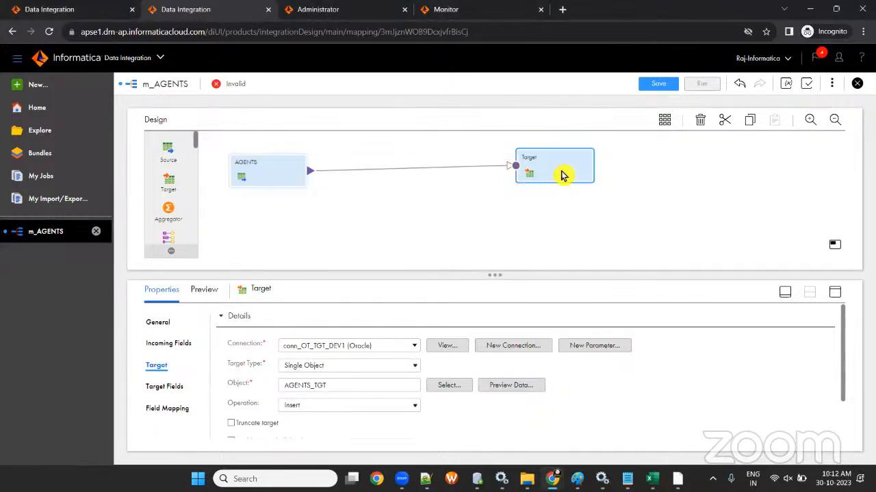
- Rename the target transformation to AGENTS_TGT and save the mapping
click(164, 324)
click(311, 318)
key(BackSpace)
key(BackSpace)
key(BackSpace)
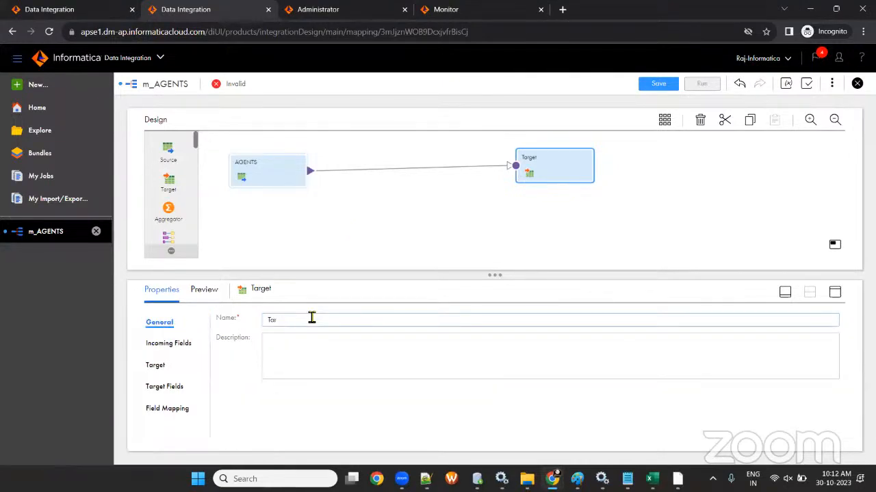
text(asgen)
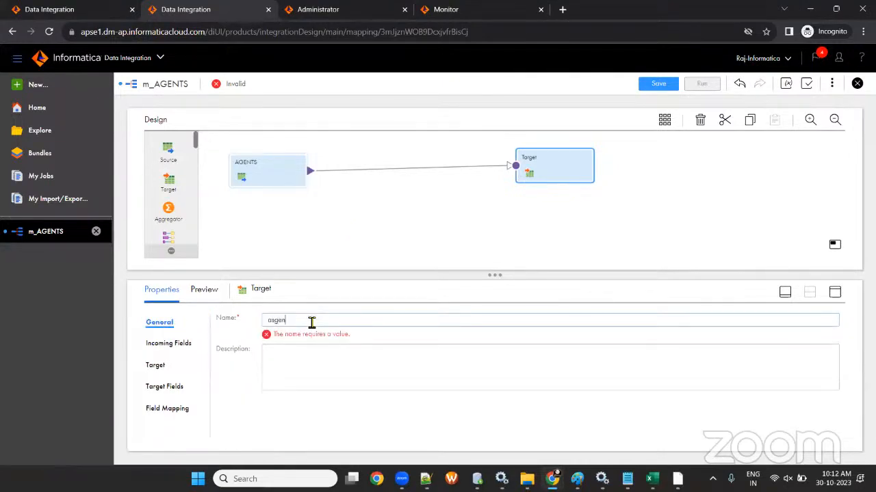
text(AGENTS_TGT)
click(351, 358)
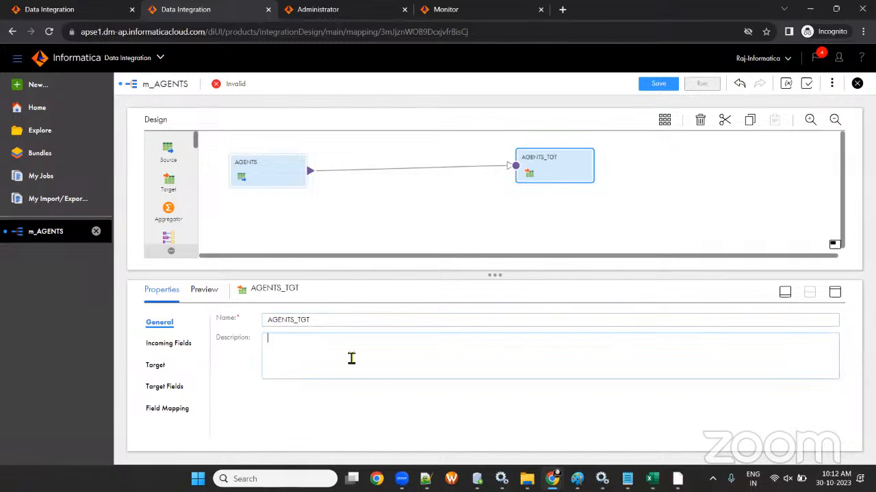
click(654, 83)
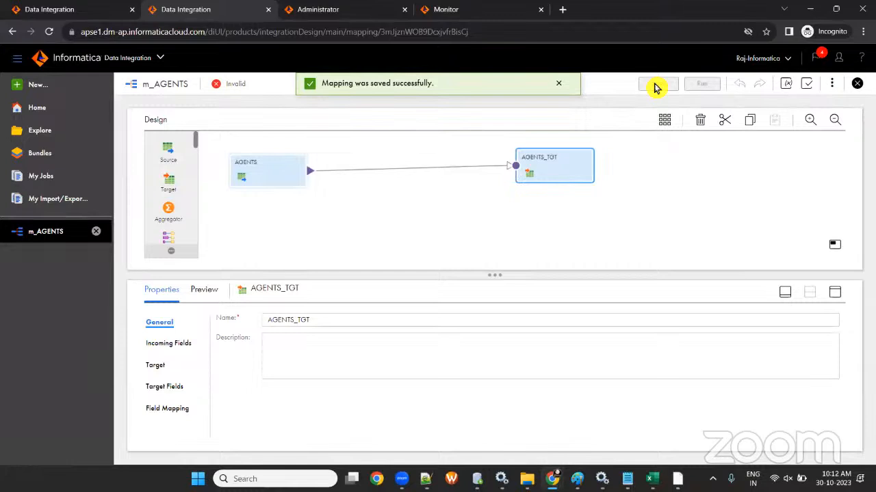
click(651, 478)
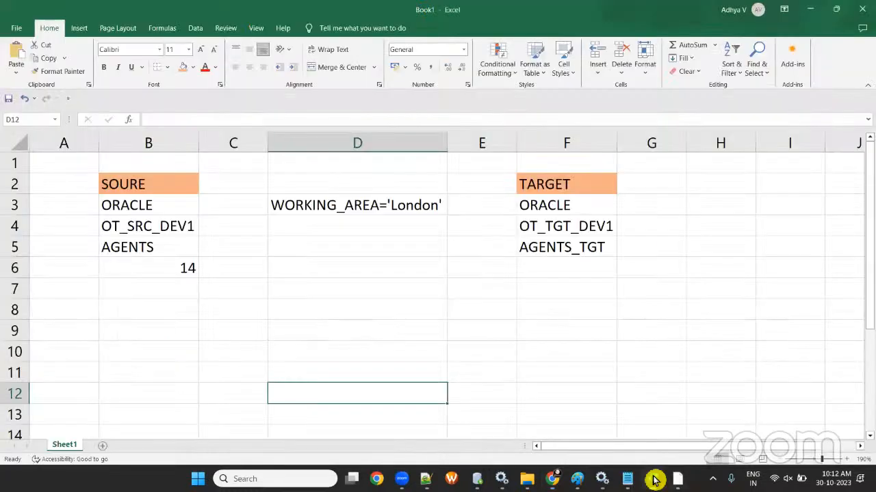
click(347, 206)
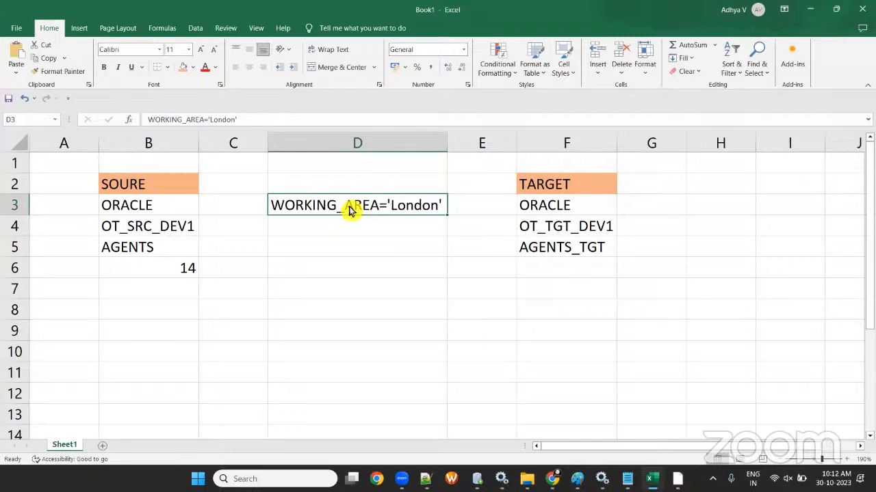
key(alt+Tab)
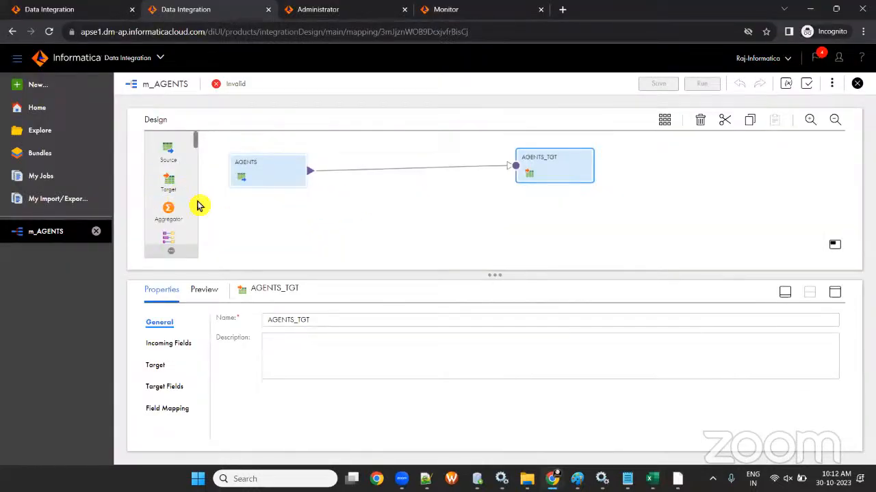
- Drop a Filter between AGENTS and AGENTS_TGT, name it fil_AGENTS_TGT, and save
scroll(196, 209, down, 3)
drag(166, 218, 389, 161)
click(299, 326)
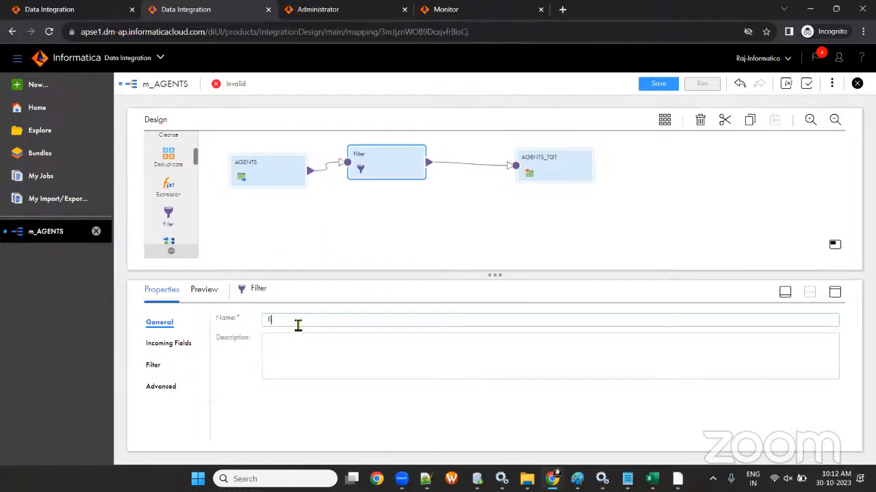
text(fil_A)
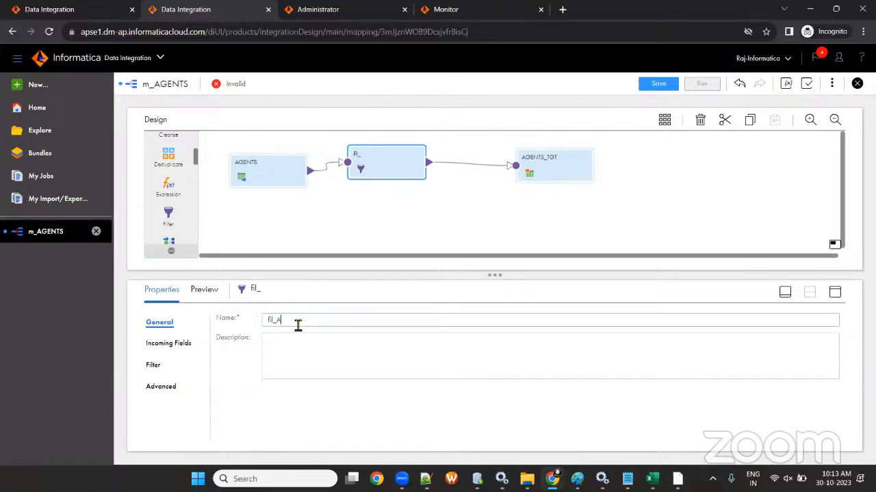
text(GENTS)
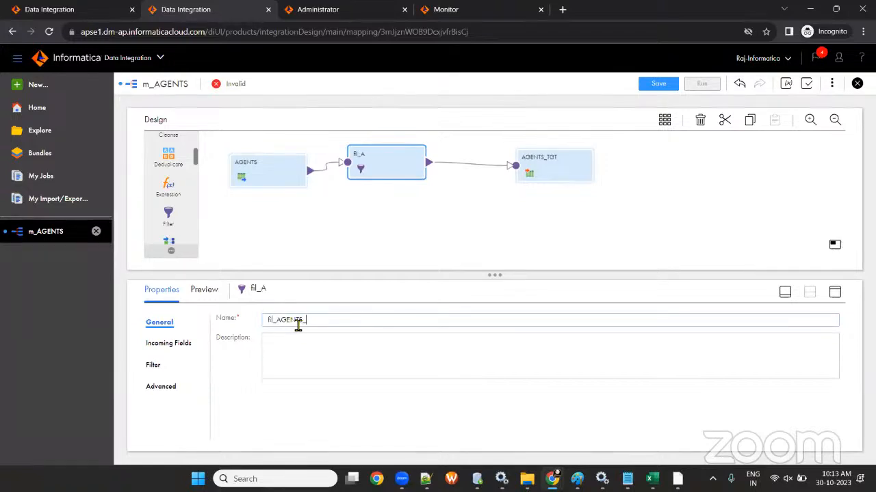
text(_TGT)
key(Tab)
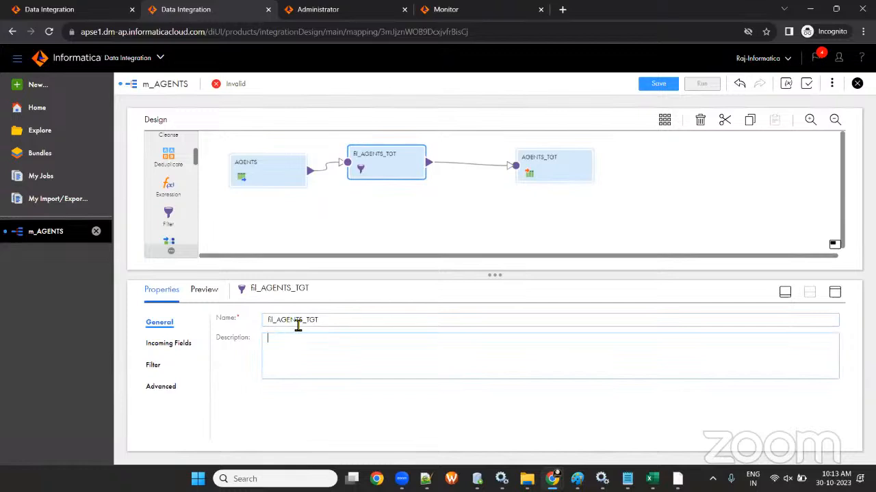
click(657, 83)
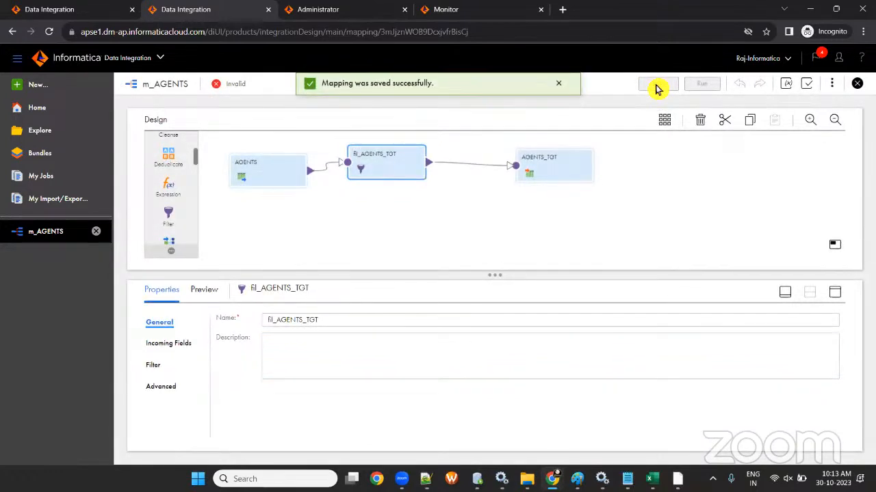
- Keep the filter condition type Simple, check the Excel sheet, and enlarge the properties area
click(149, 370)
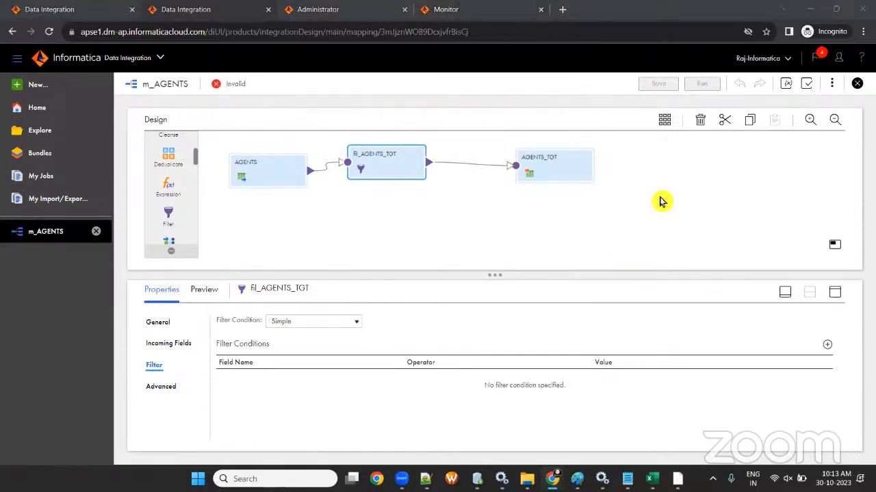
click(313, 322)
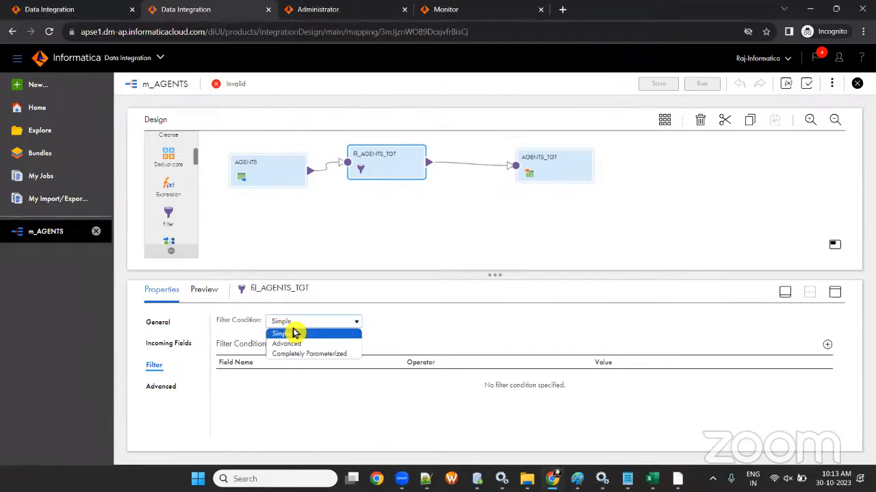
click(457, 341)
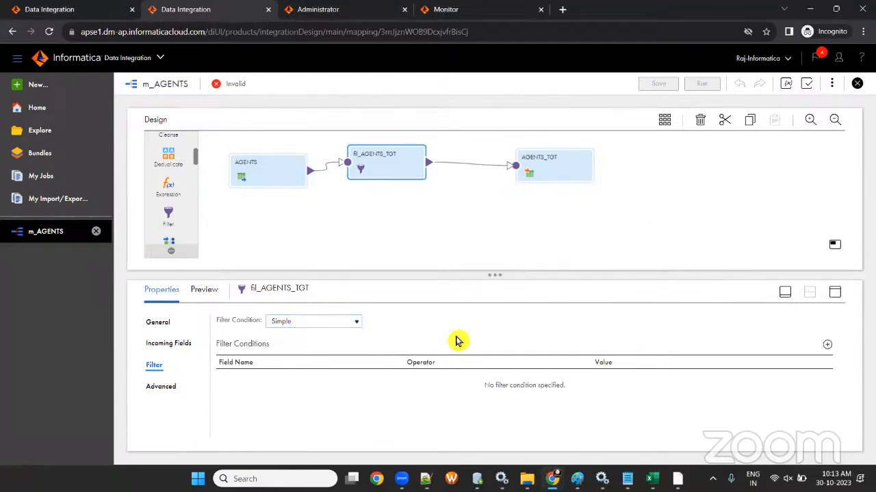
click(652, 478)
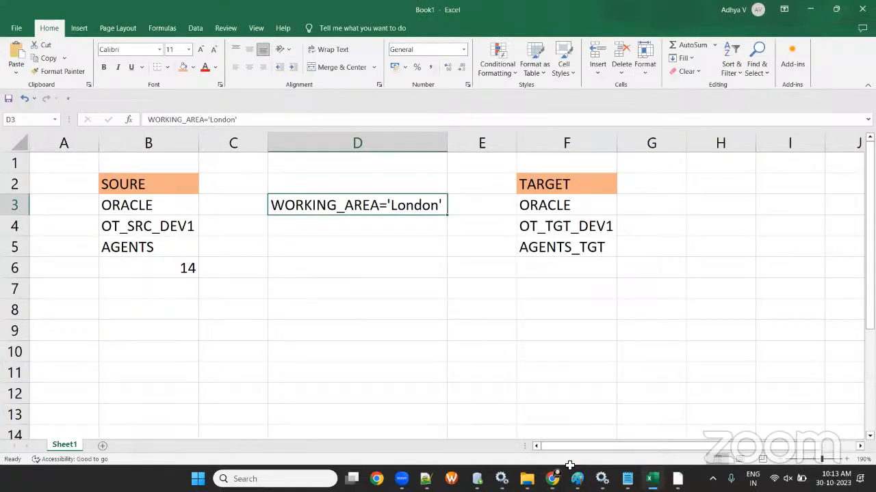
click(552, 479)
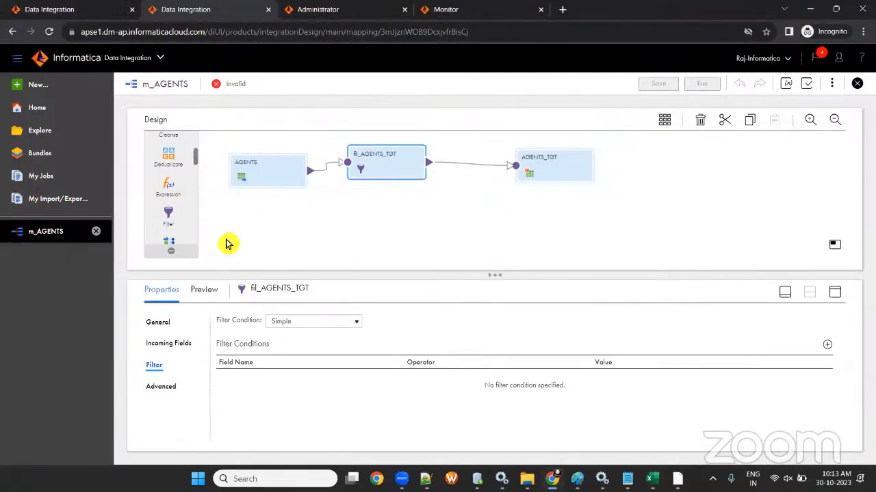
drag(494, 275, 494, 222)
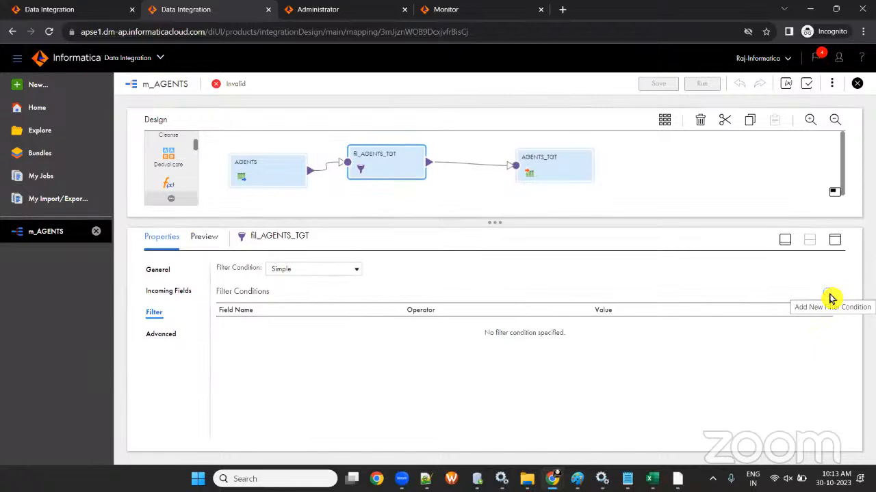
- Add the AGENTS_TGT target to the PowerCenter mapping beside CUSTOMERS and SQ_CUSTOMERS
key(alt+Tab)
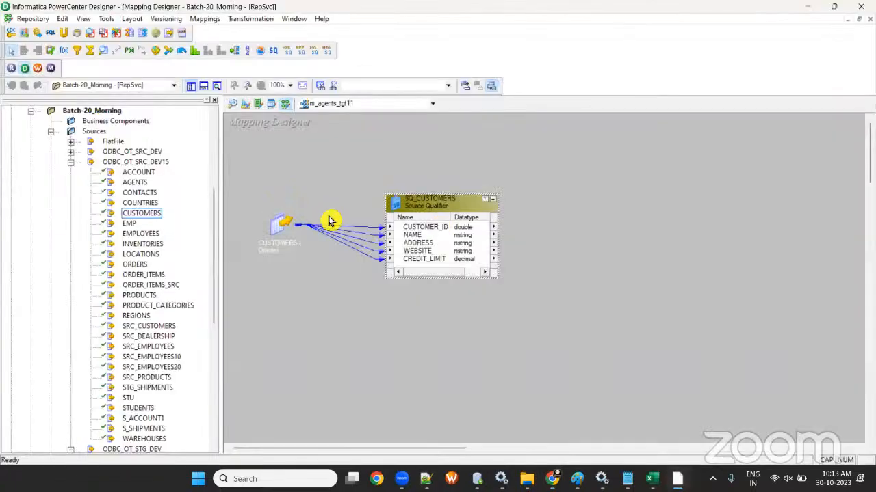
drag(285, 242, 260, 230)
drag(444, 203, 386, 211)
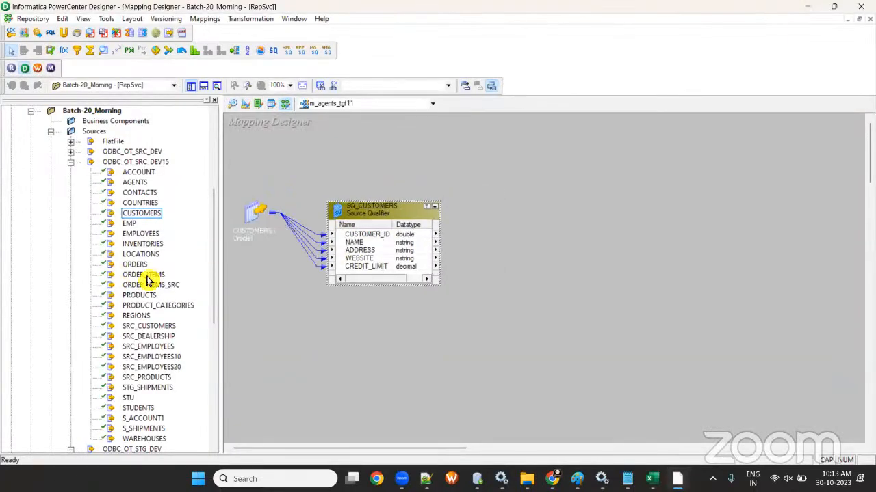
scroll(146, 281, down, 9)
click(51, 275)
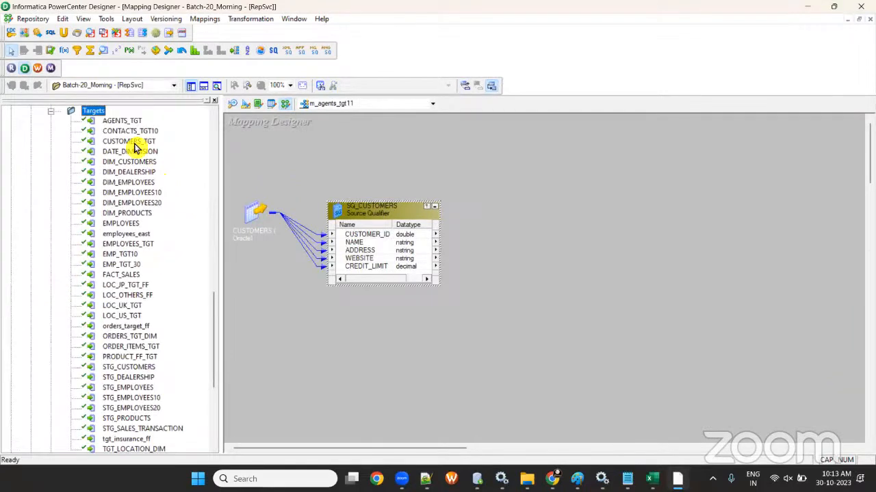
drag(122, 120, 624, 209)
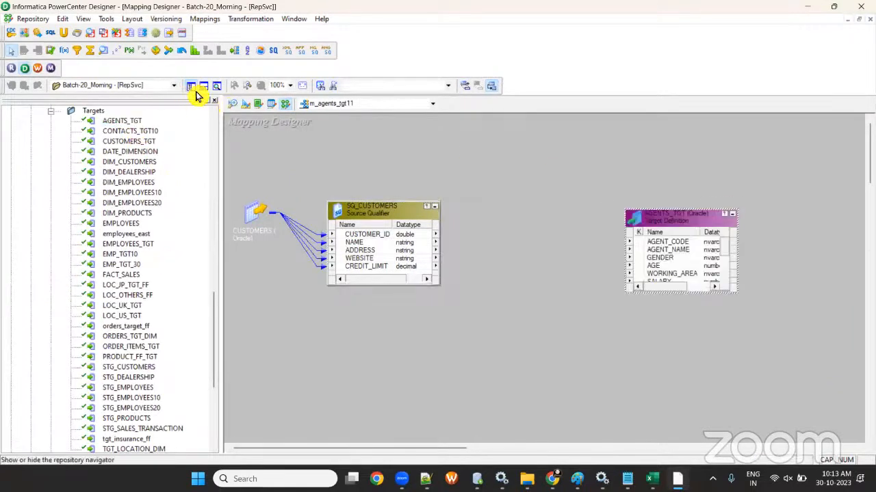
click(194, 91)
drag(180, 205, 164, 204)
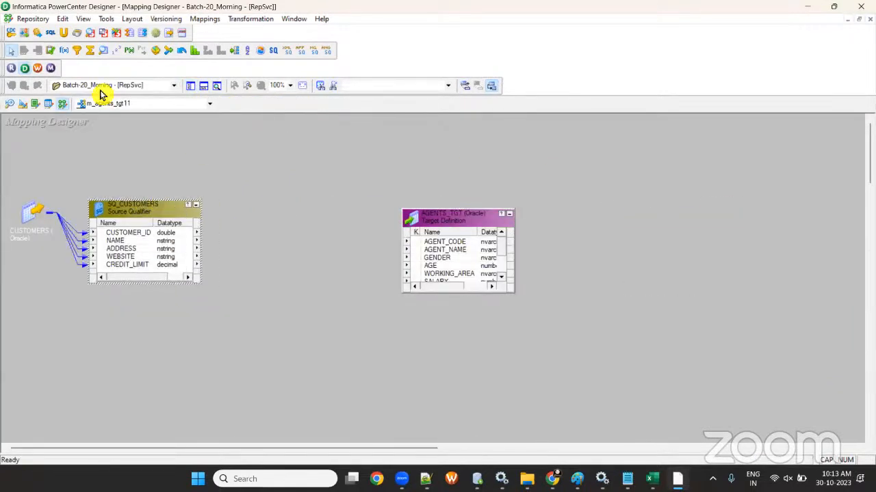
- Create a FILTRANS filter and link all five SQ_CUSTOMERS ports into it
click(80, 53)
drag(267, 215, 351, 310)
drag(478, 221, 574, 249)
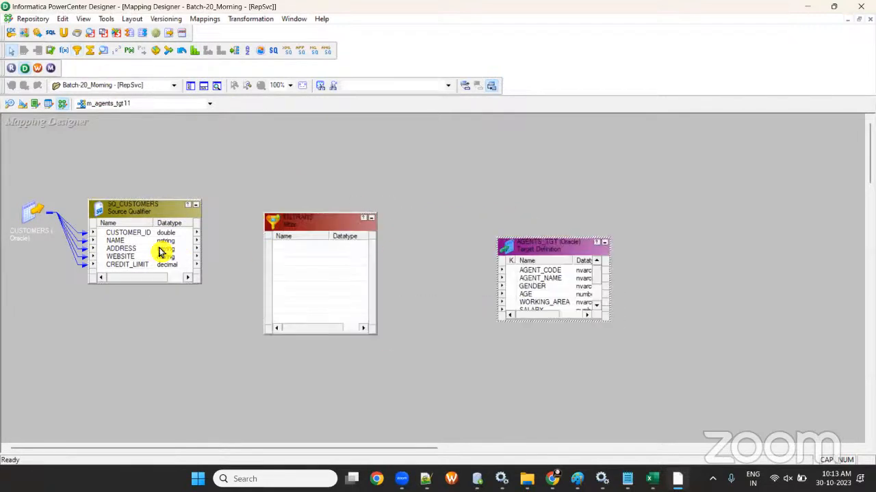
drag(130, 201, 117, 139)
drag(125, 151, 128, 183)
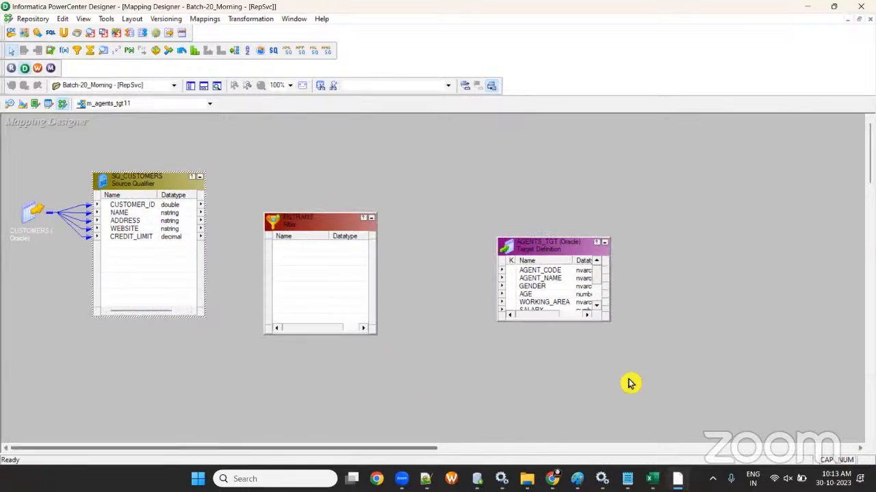
drag(554, 243, 579, 234)
drag(312, 228, 368, 203)
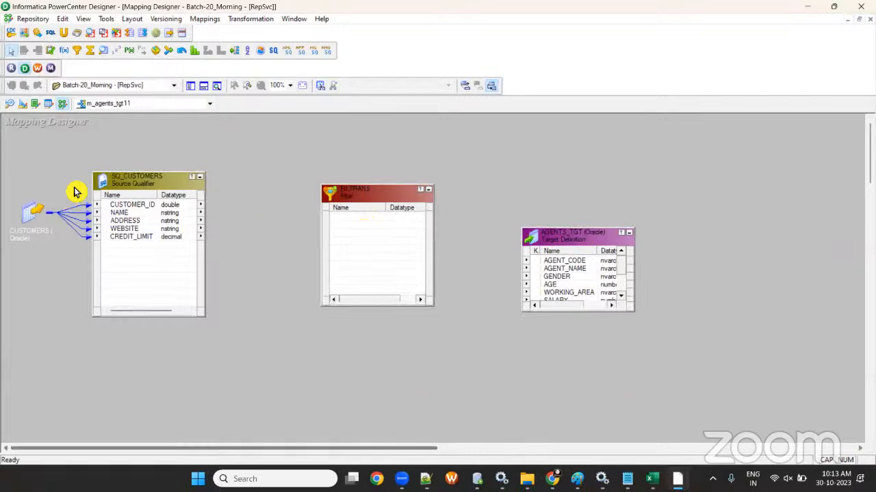
click(133, 204)
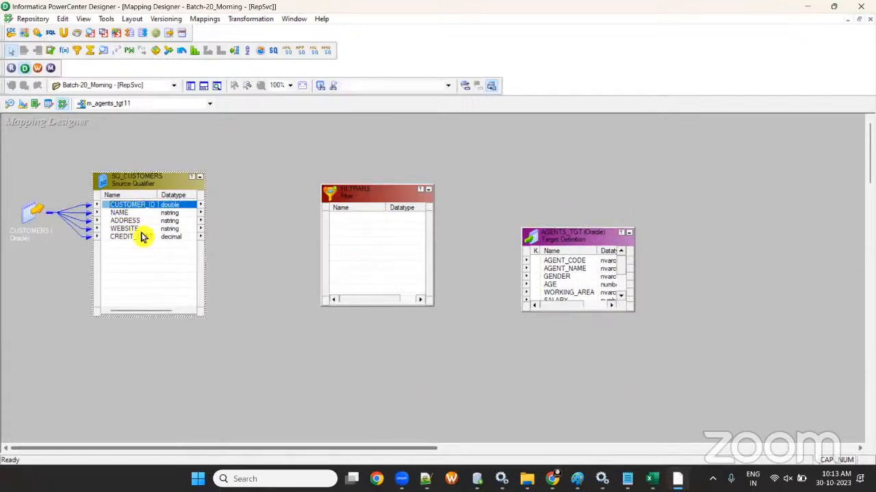
shift+click(145, 236)
drag(146, 236, 385, 248)
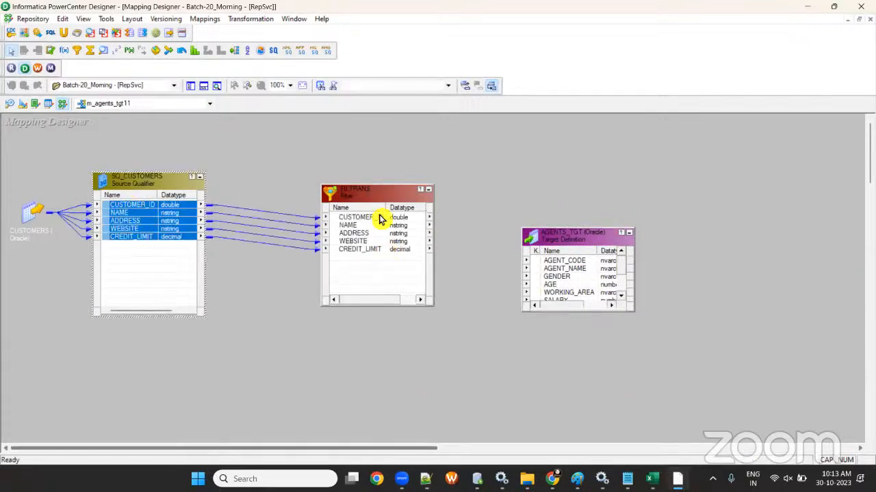
- Inspect FILTRANS's Filter Condition editor and its ports, then cancel without changes
click(383, 218)
double_click(381, 201)
click(146, 112)
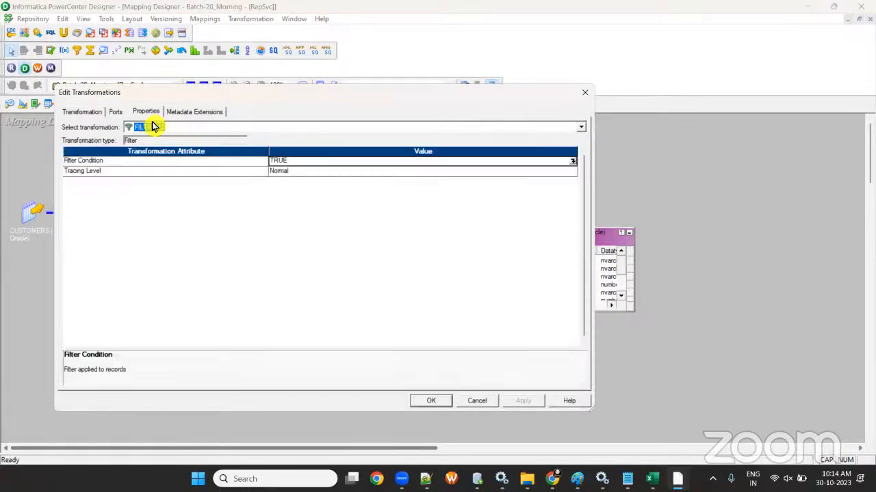
click(577, 164)
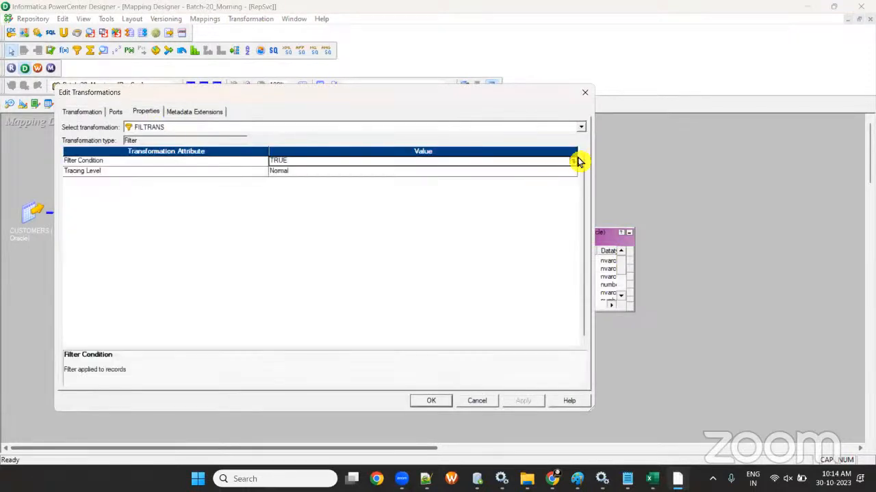
click(574, 161)
click(102, 88)
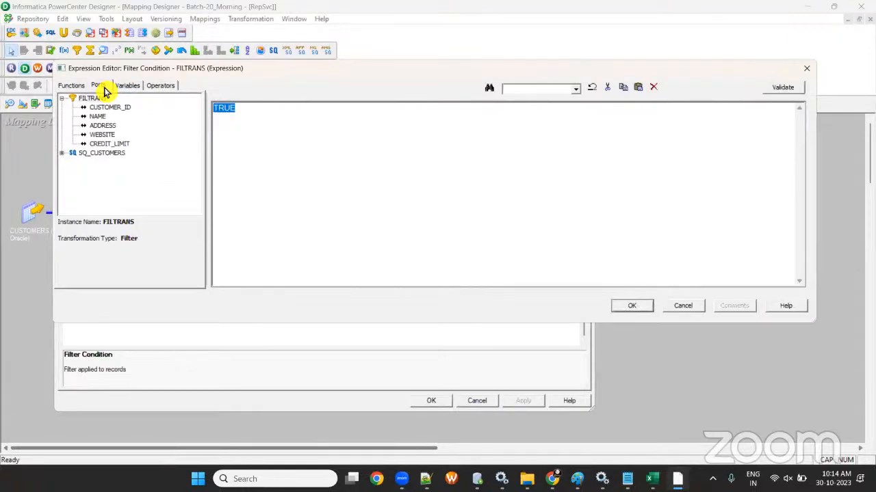
click(677, 308)
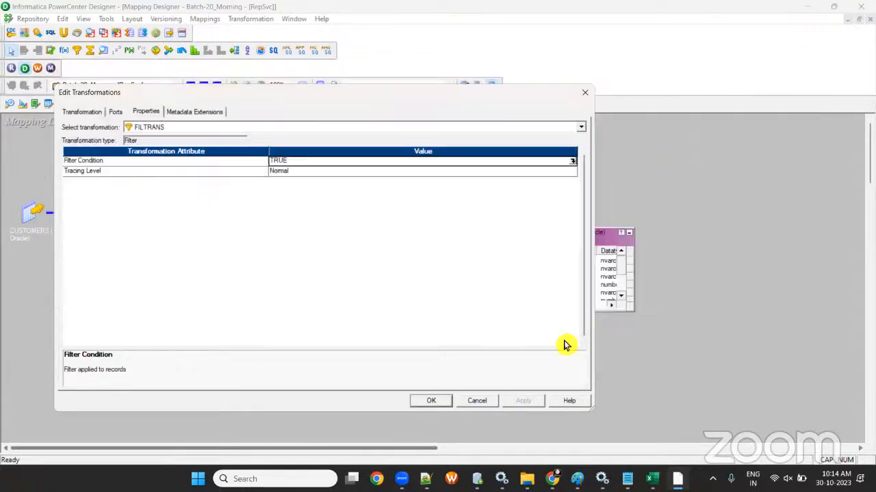
click(478, 402)
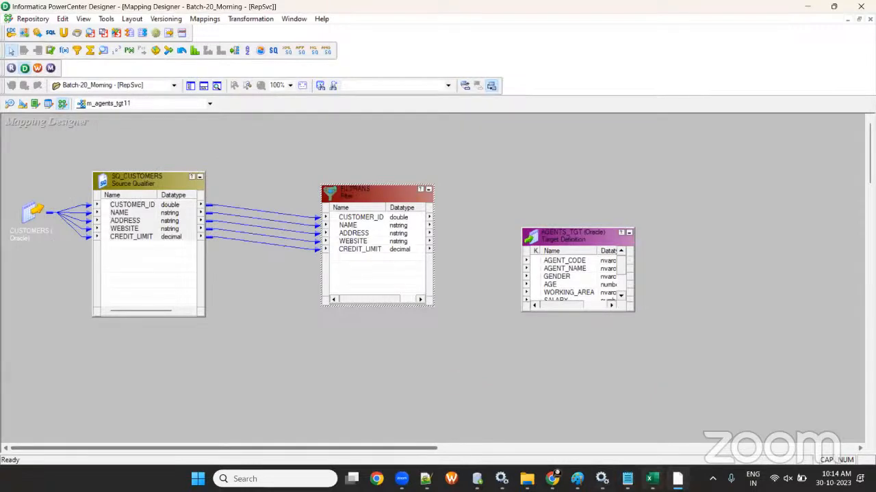
- Glance at the Excel workbook, then select and delete every object on the canvas
click(652, 479)
key(alt+Tab)
key(alt+Tab)
click(601, 479)
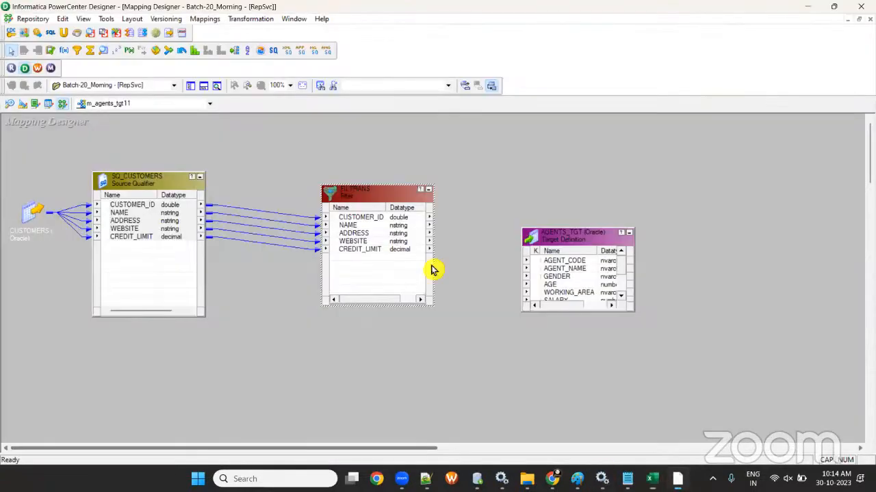
drag(20, 167, 586, 336)
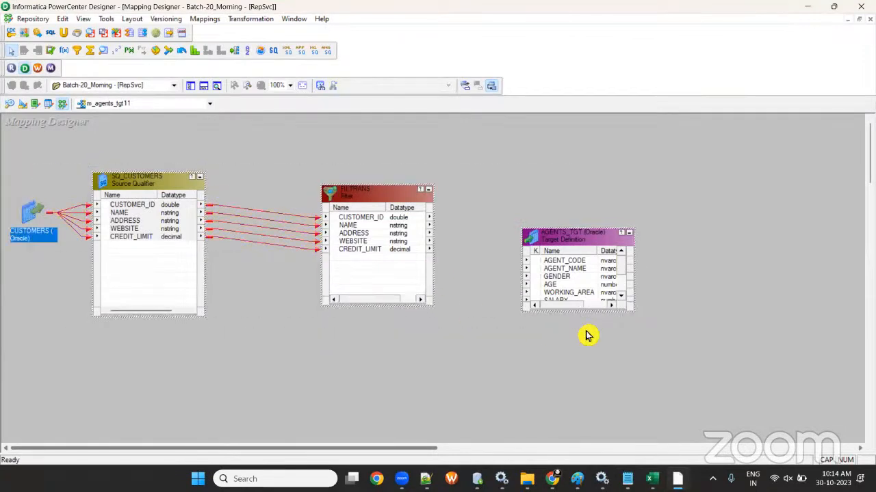
key(Delete)
- Confirm the deletion and place the AGENTS source and AGENTS_TGT target on the canvas
click(467, 262)
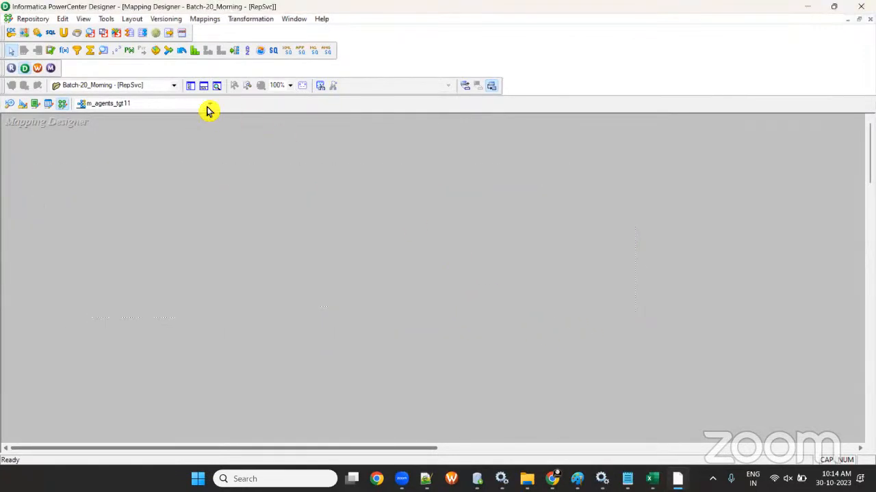
click(192, 85)
scroll(141, 263, up, 15)
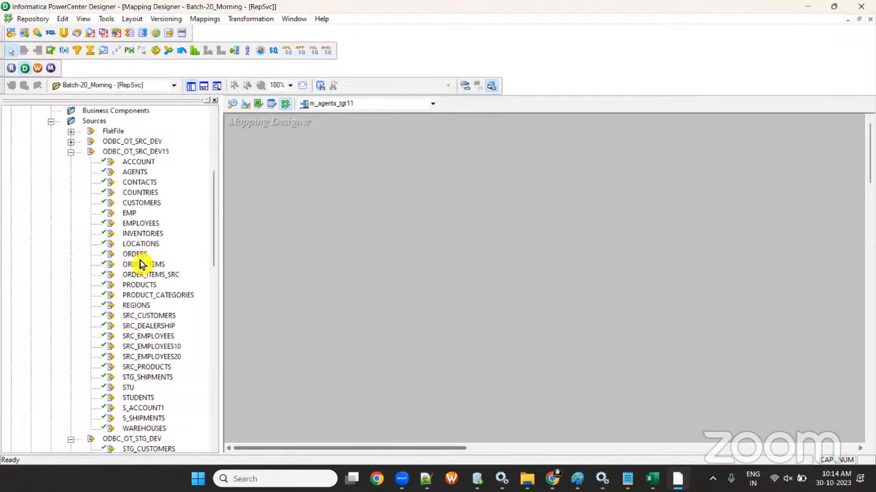
click(134, 172)
drag(327, 250, 327, 250)
scroll(108, 308, down, 10)
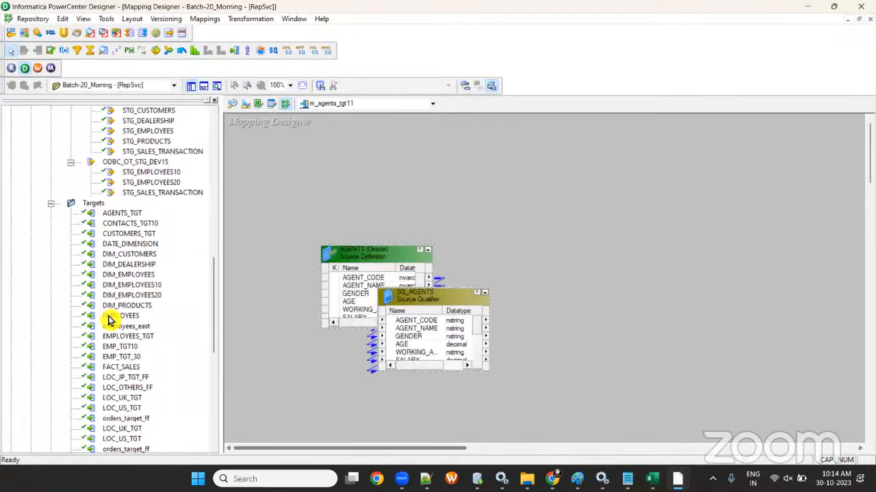
drag(122, 212, 624, 281)
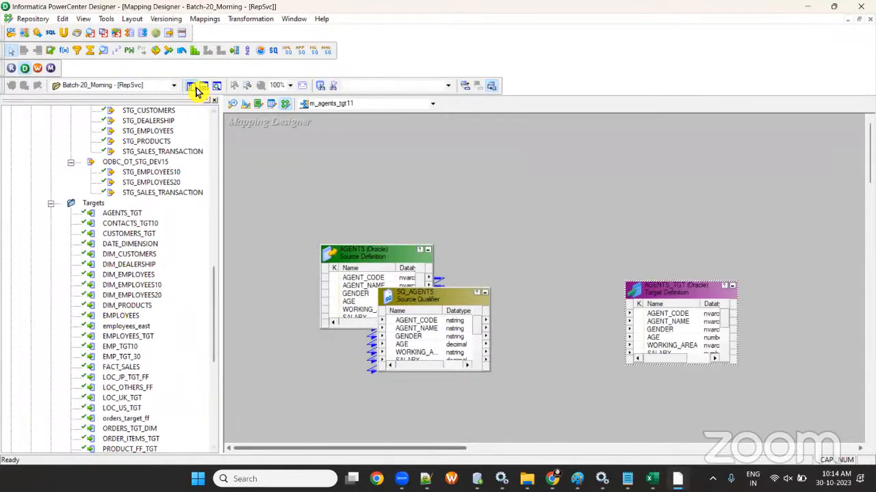
- Arrange the objects, add a FILTRANS filter, and link all SQ_AGENTS ports into it
click(194, 87)
drag(154, 248, 42, 247)
drag(190, 288, 189, 200)
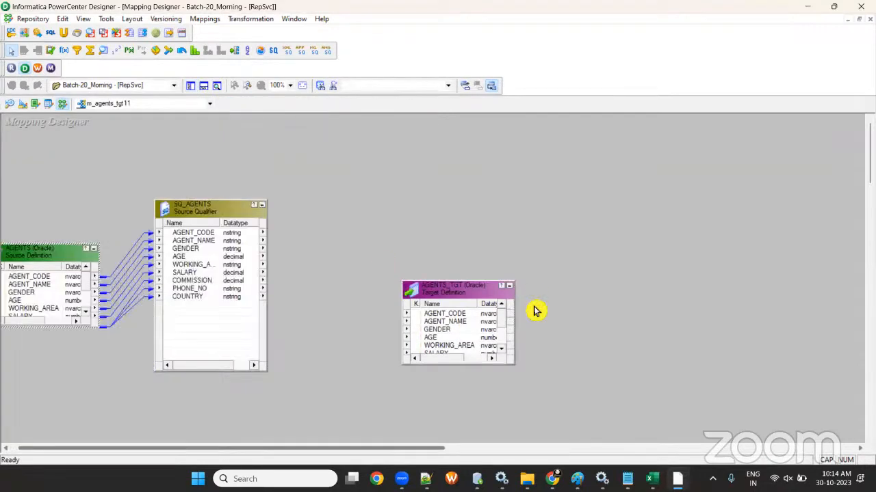
drag(491, 298, 644, 293)
click(77, 51)
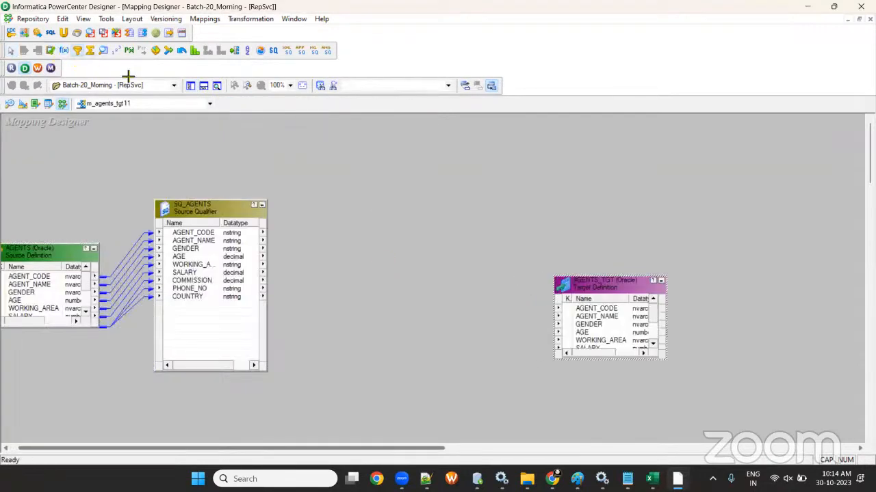
drag(357, 204, 509, 372)
click(192, 233)
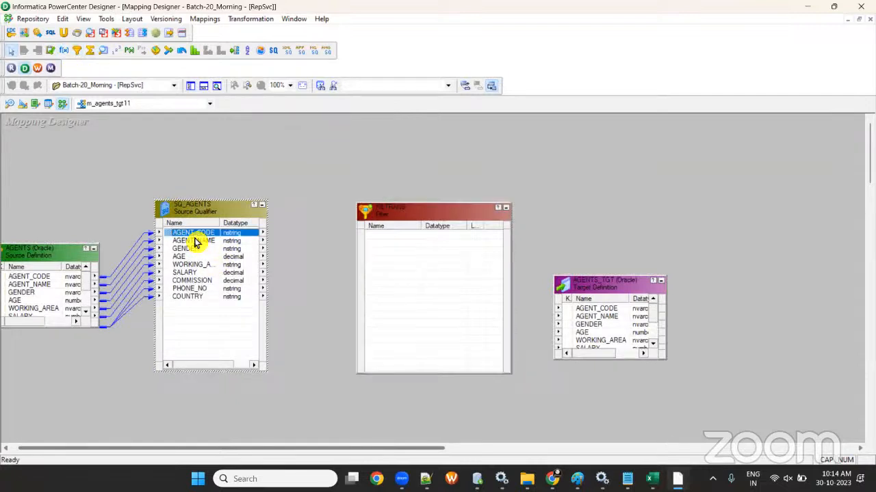
shift+click(202, 296)
drag(199, 236, 425, 227)
- Enter the FILTRANS condition WORKING_AREA='London', copying London from the Excel sheet
double_click(423, 220)
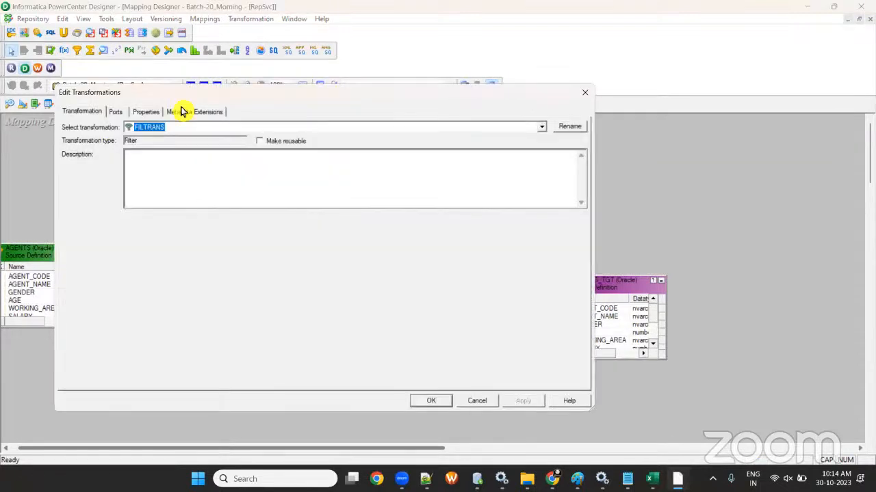
click(152, 112)
click(574, 159)
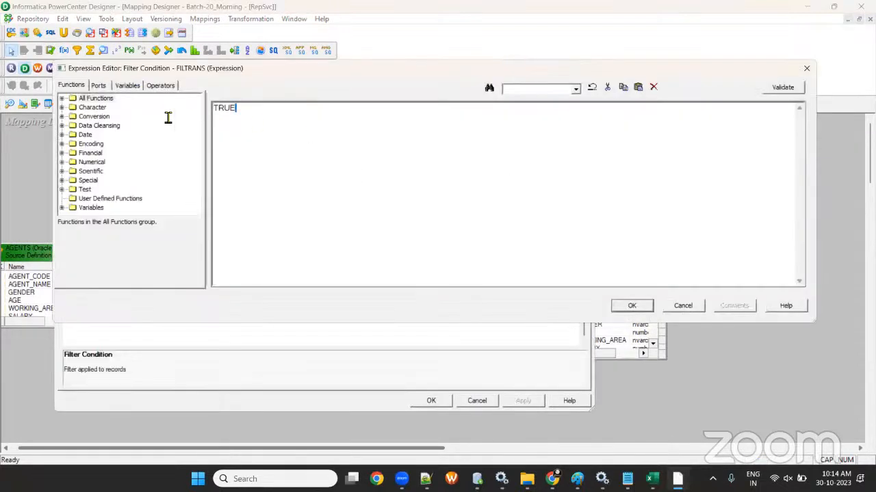
click(99, 85)
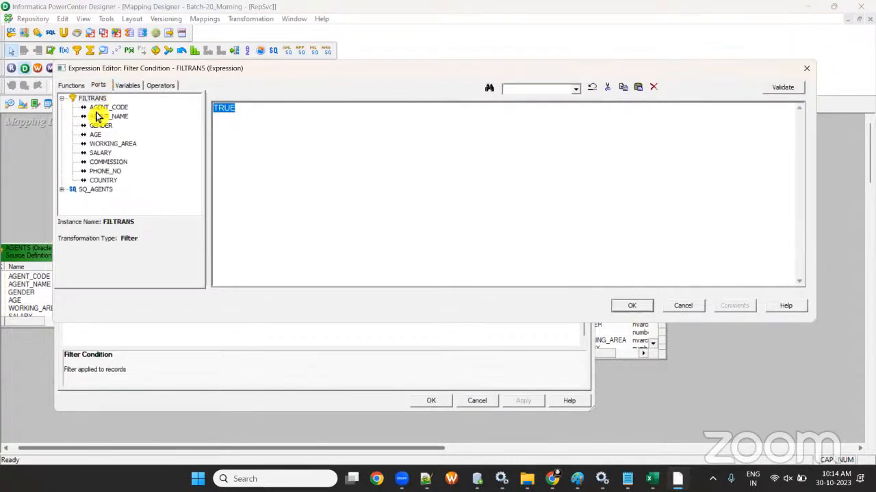
double_click(113, 144)
text(=)
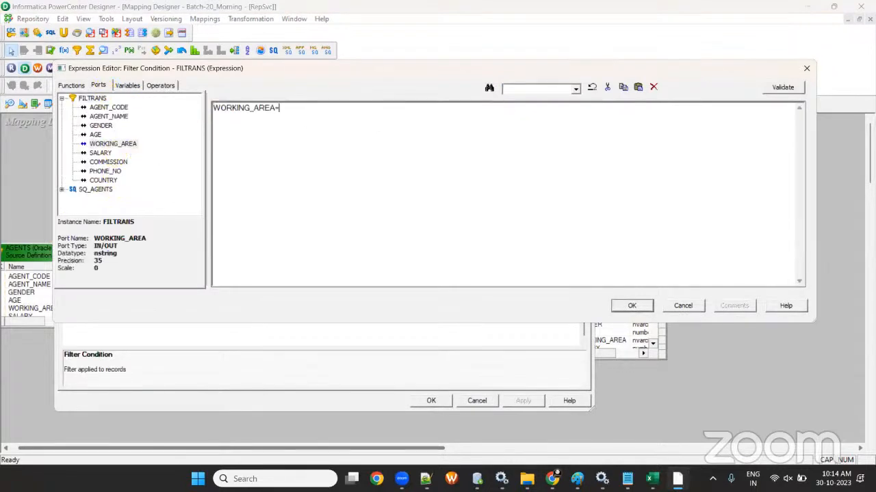
click(652, 479)
drag(209, 121, 286, 135)
key(ctrl+c)
key(alt+Tab)
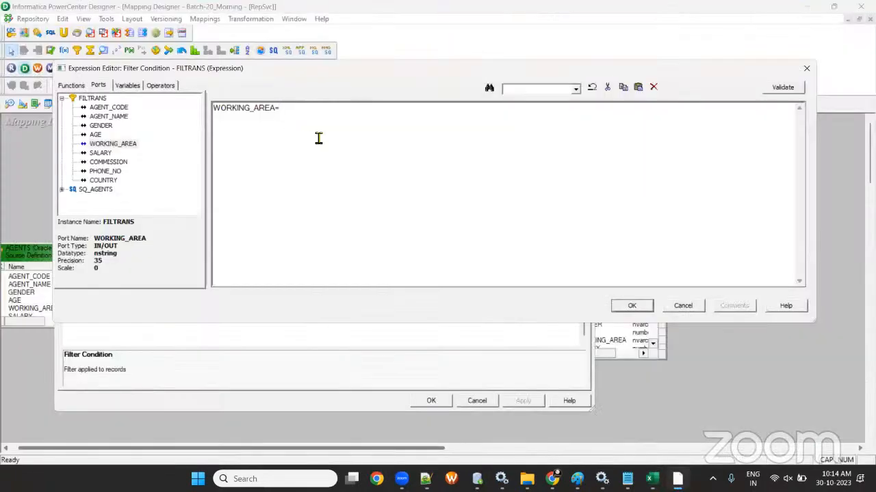
key(ctrl+v)
click(631, 306)
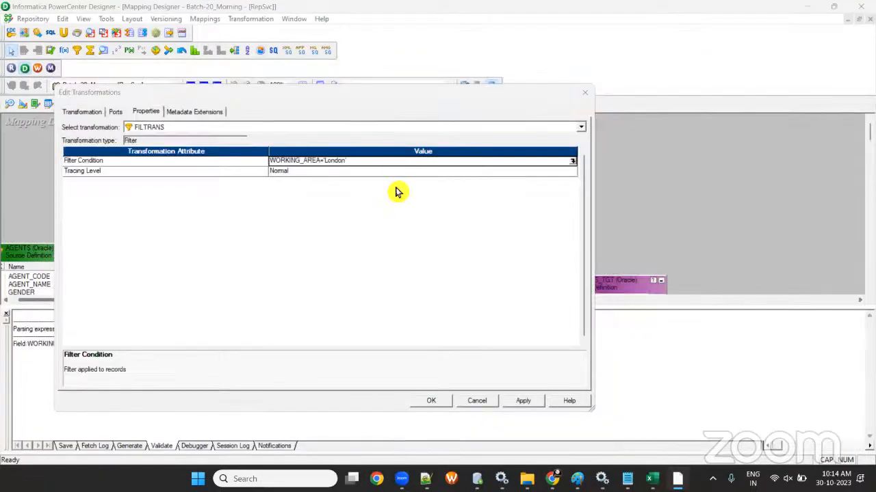
- Apply the filter settings and save the mapping with Ctrl+S
click(441, 400)
key(ctrl+s)
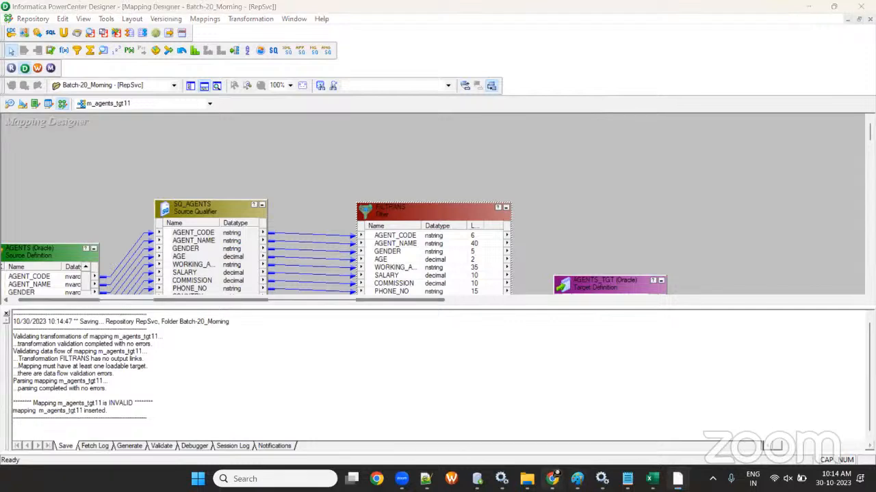
mouse_move(553, 479)
click(622, 391)
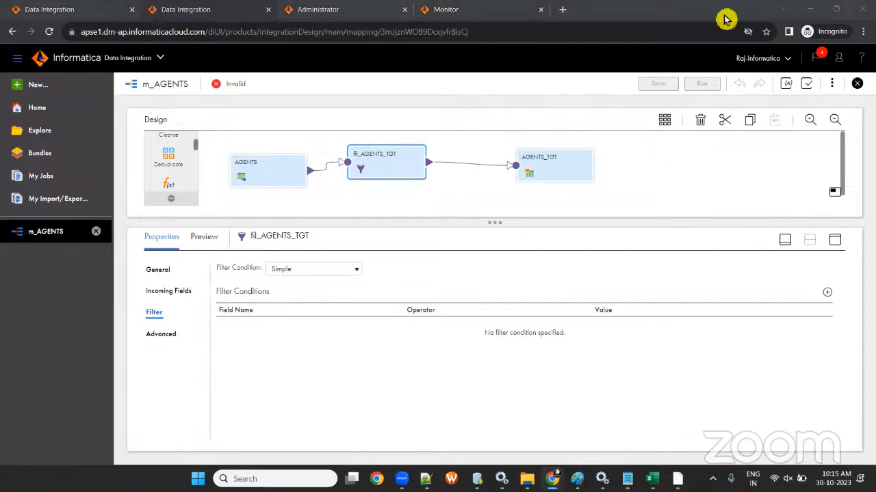
- Add a Simple condition row on fil_AGENTS_TGT: WORKING_AREA (string) equals London
click(827, 292)
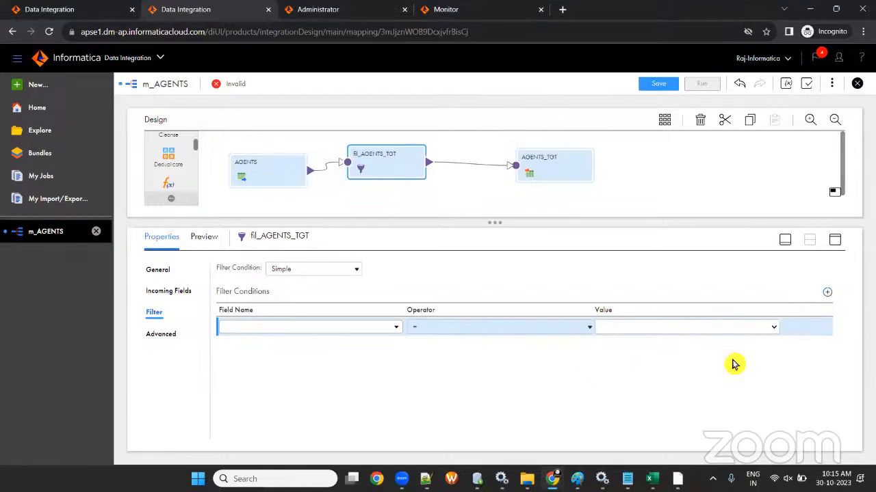
click(395, 327)
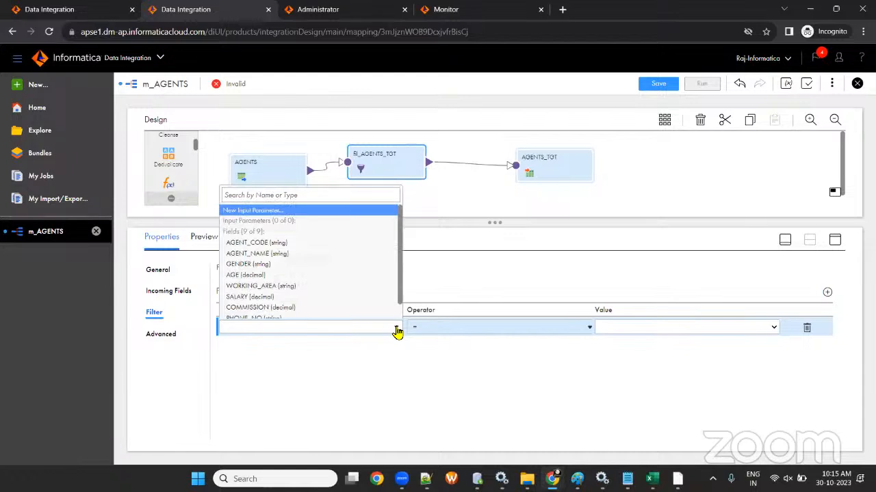
scroll(328, 309, down, 1)
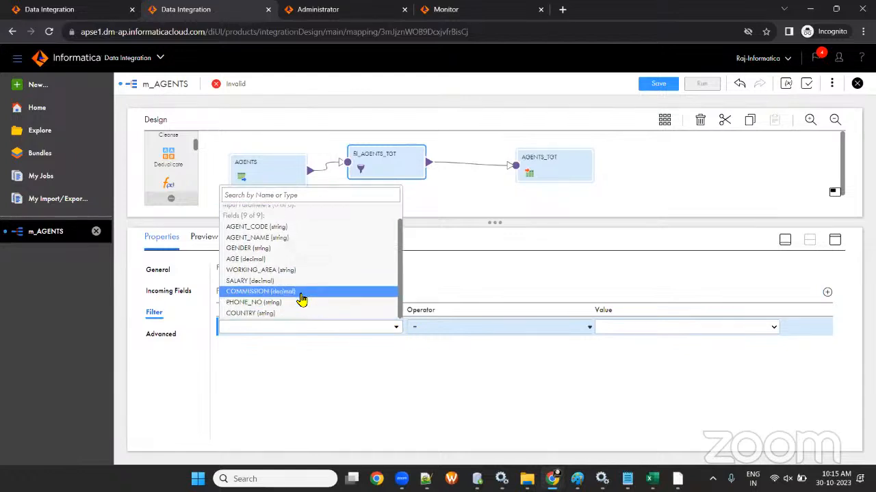
click(288, 270)
click(673, 326)
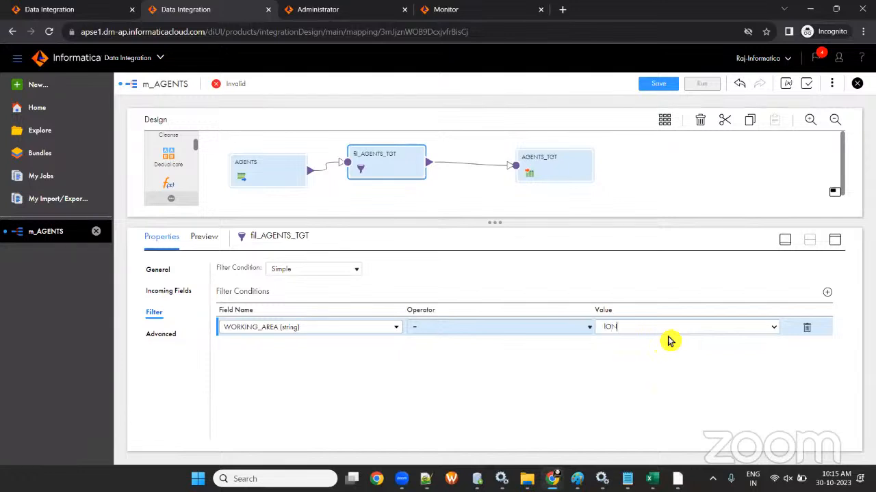
key(BackSpace)
key(BackSpace)
key(BackSpace)
text(London)
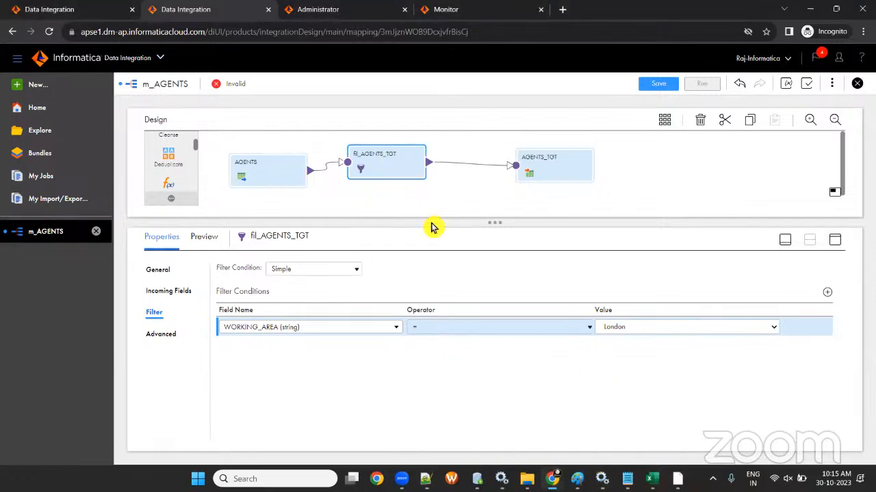
- Compare with the PowerCenter FILTRANS condition on its Properties tab, then close it
key(alt+Tab)
double_click(396, 214)
click(154, 113)
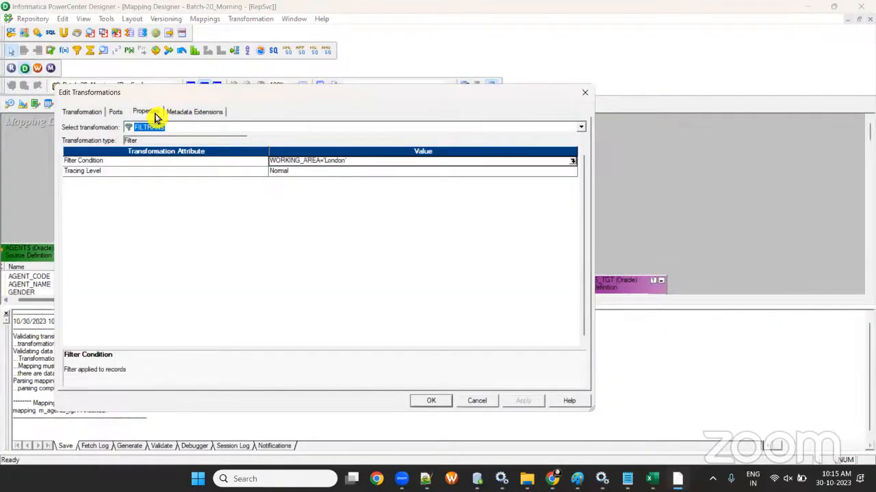
click(585, 93)
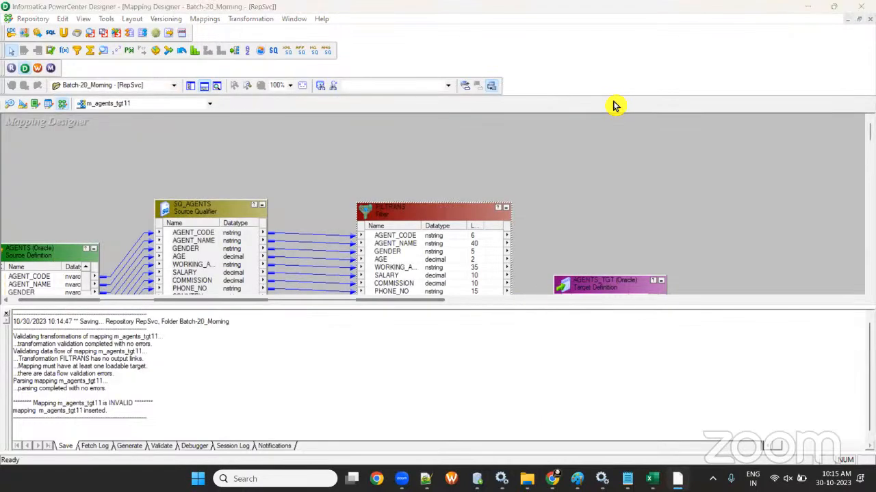
key(alt+Tab)
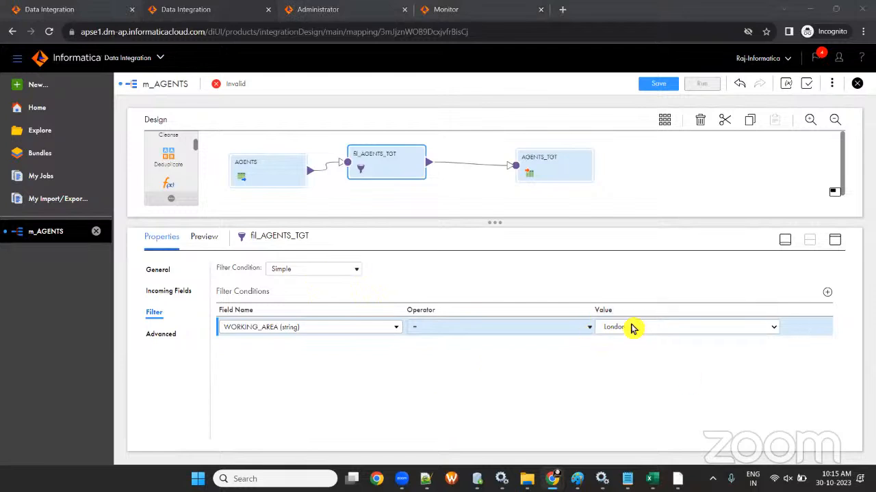
- Toggle fil_AGENTS_TGT's condition type to Advanced and back to Simple, then delete the WORKING_AREA = London row
click(316, 270)
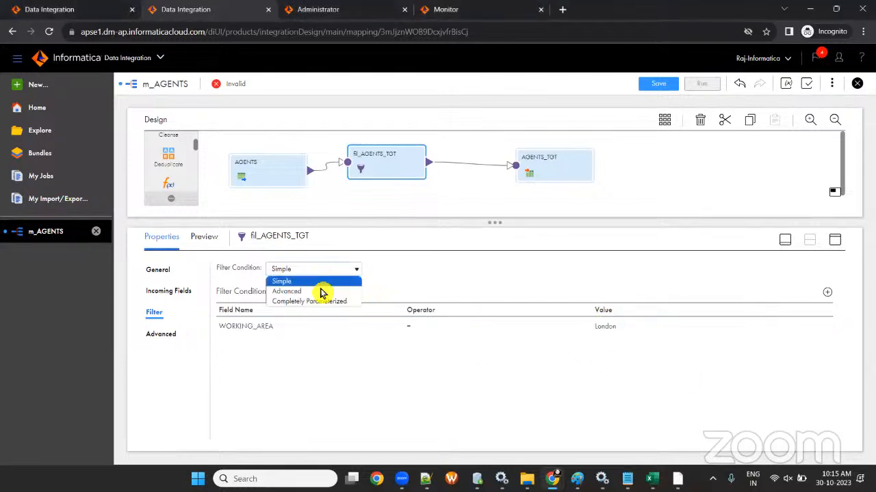
click(322, 293)
click(473, 327)
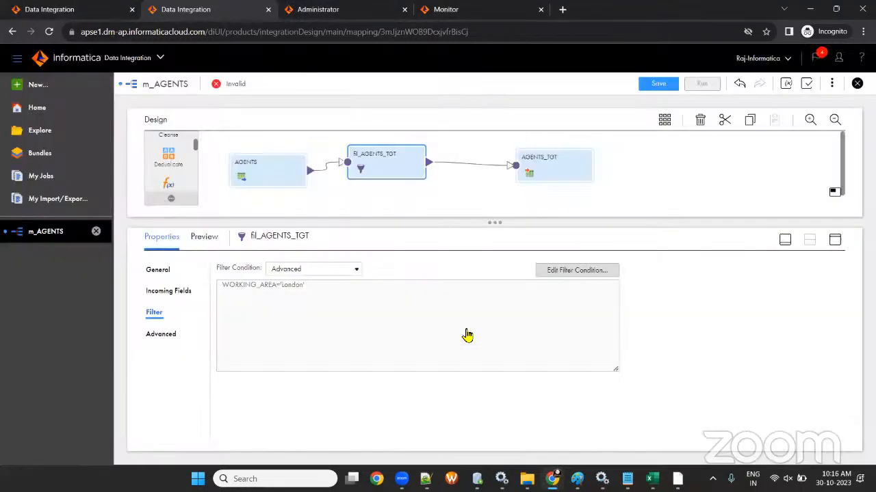
drag(277, 286, 380, 332)
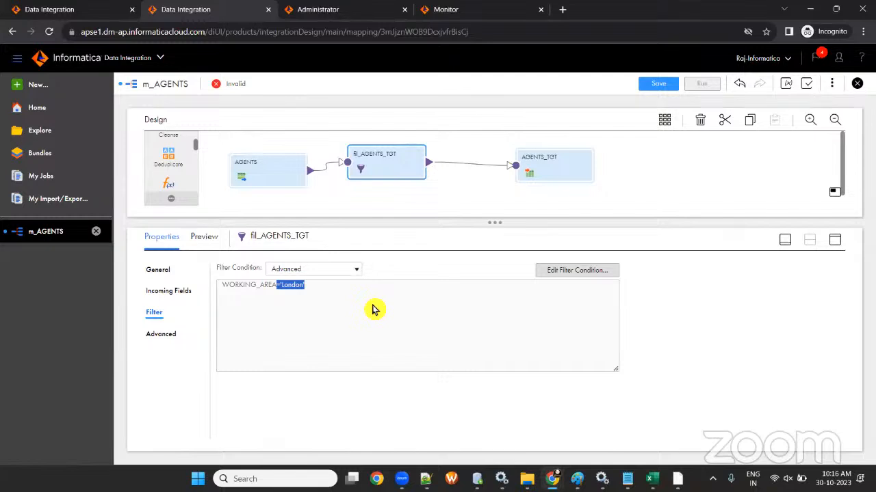
click(303, 271)
click(309, 290)
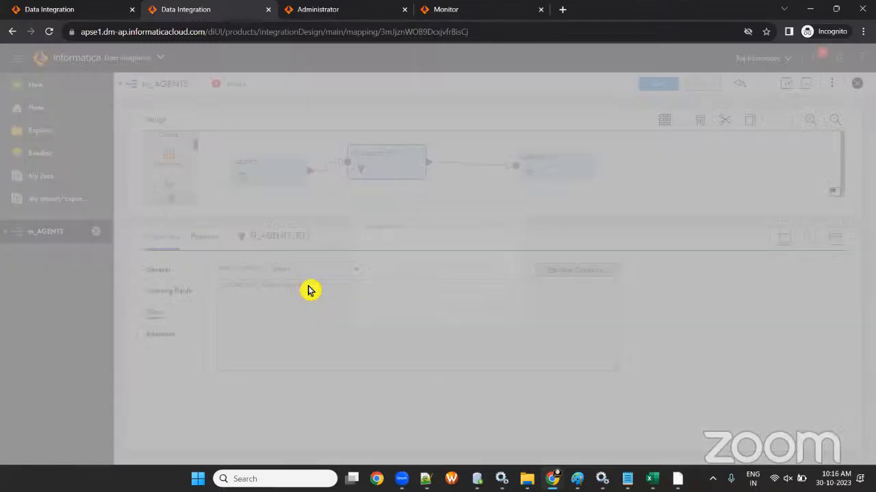
click(456, 303)
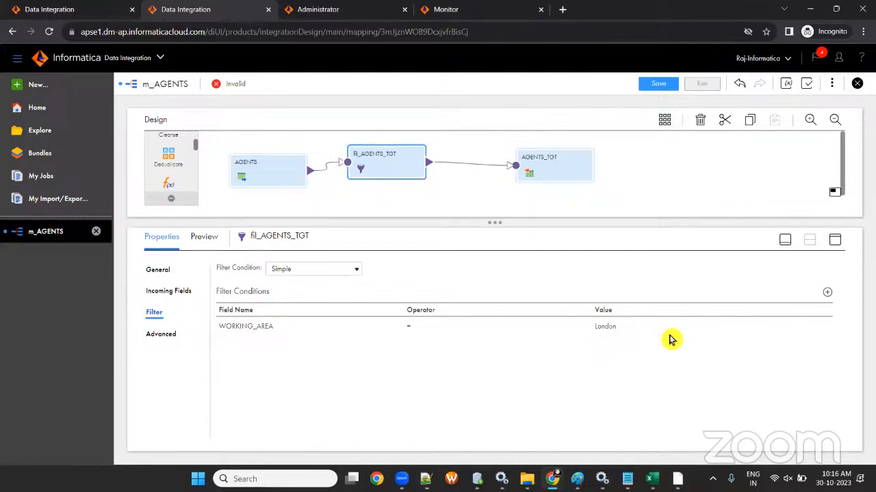
click(808, 329)
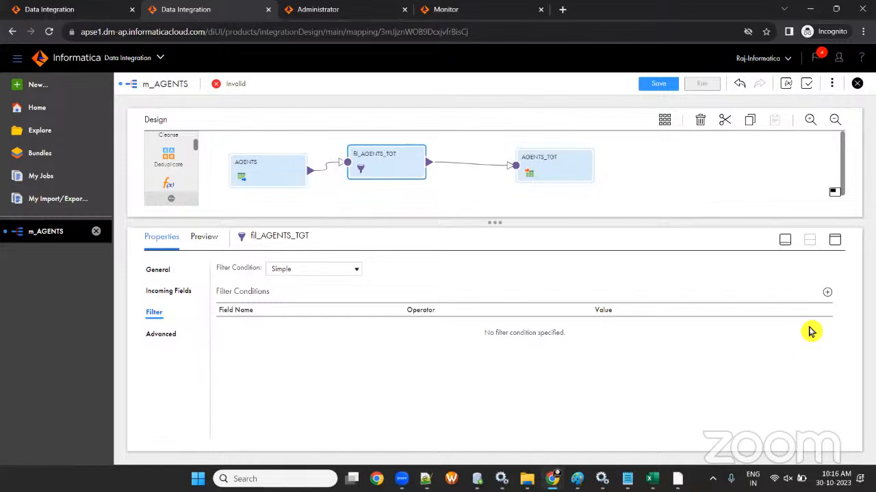
- Add a trial WORKING_AREA condition row to the filter, then delete it again
click(299, 270)
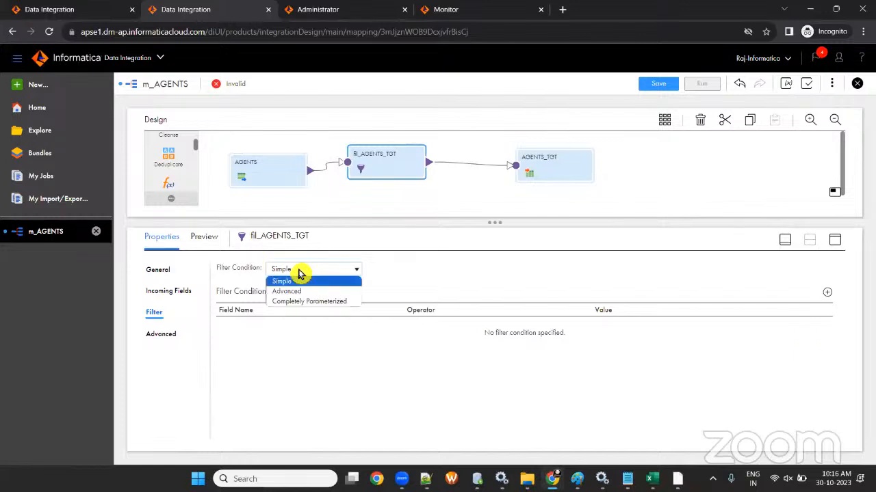
click(319, 356)
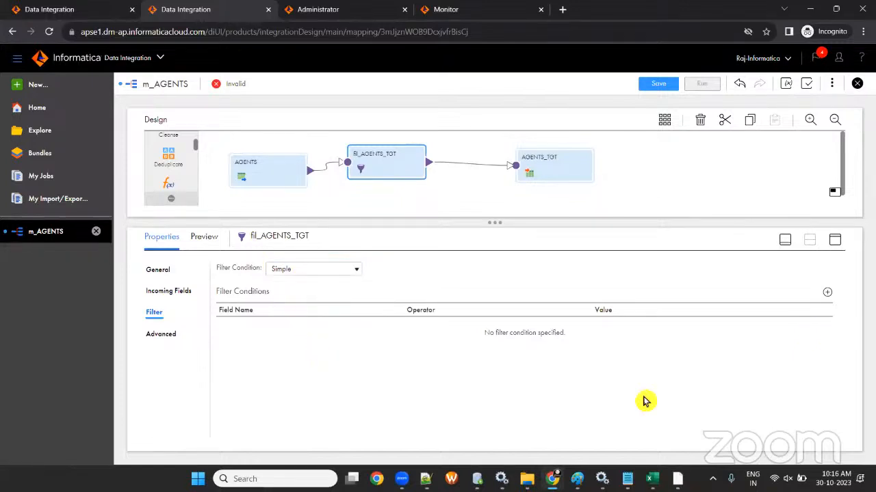
click(289, 267)
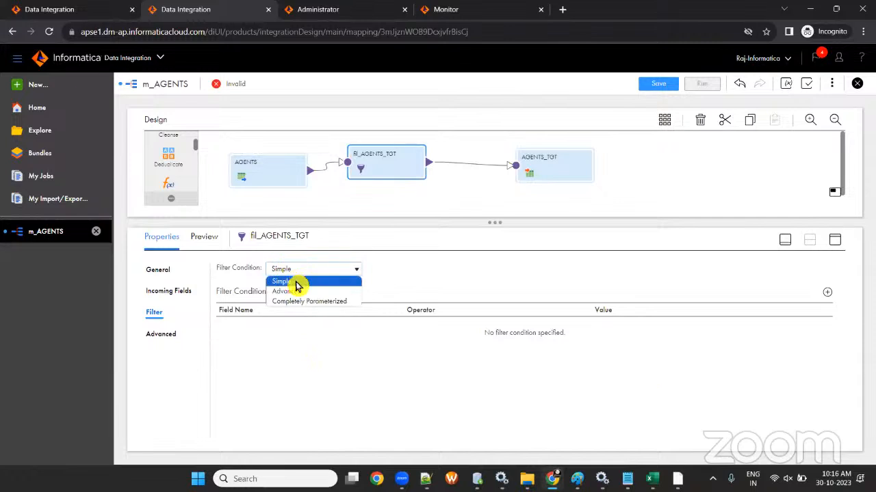
click(830, 297)
click(306, 327)
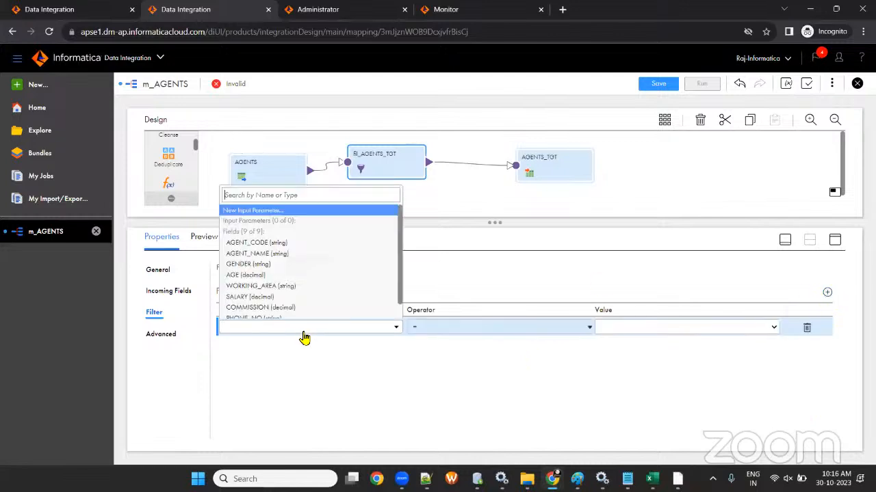
scroll(291, 274, down, 1)
click(291, 276)
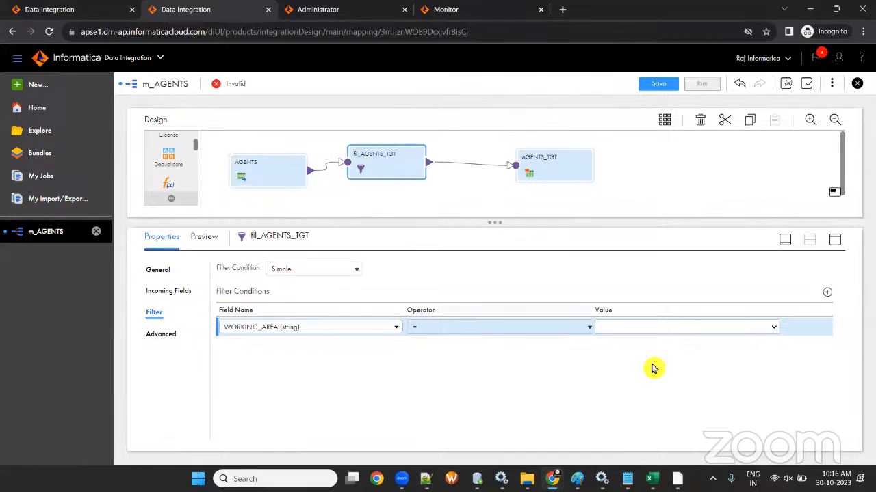
click(638, 331)
click(806, 329)
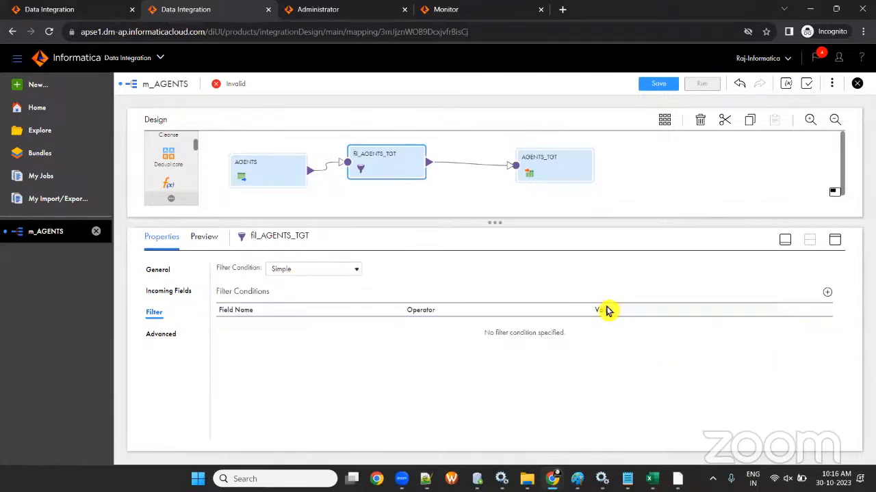
- Switch the filter condition type to Advanced and open the empty condition editor
click(307, 271)
click(307, 287)
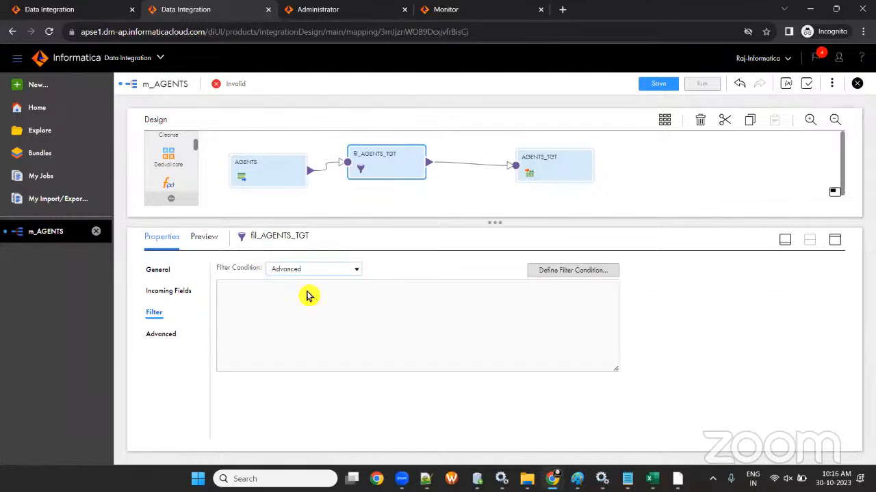
click(556, 273)
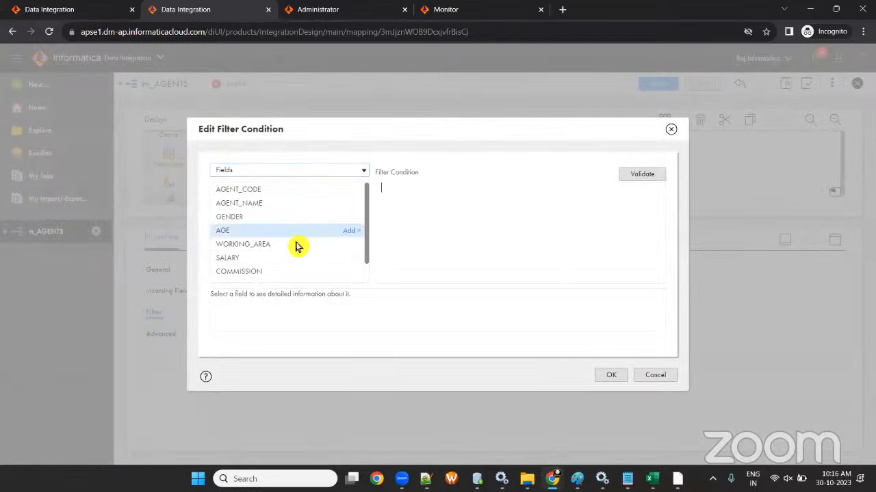
- Enter and validate the advanced condition WORKING_AREA='London', checking London's spelling in SQL Developer
drag(350, 249, 449, 192)
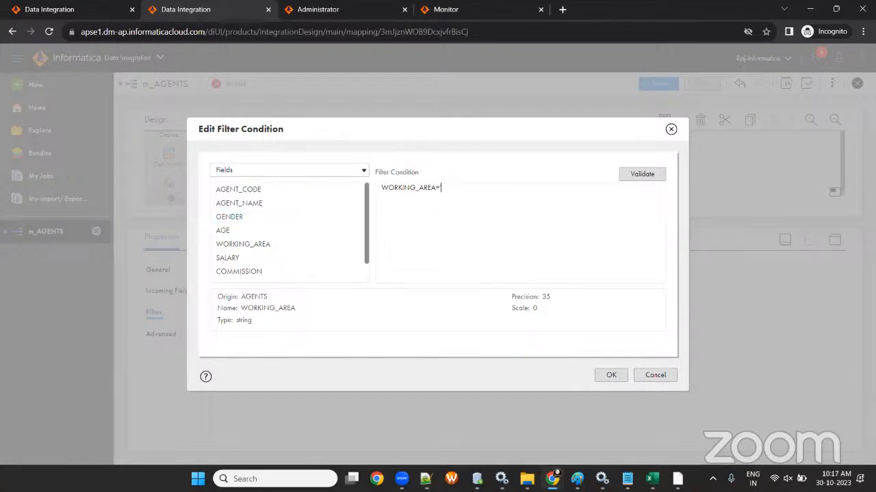
key(alt+Tab)
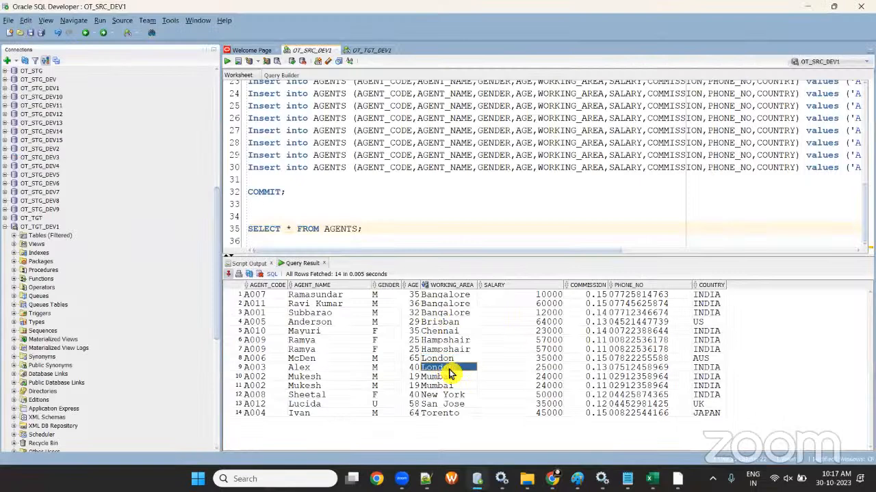
click(451, 362)
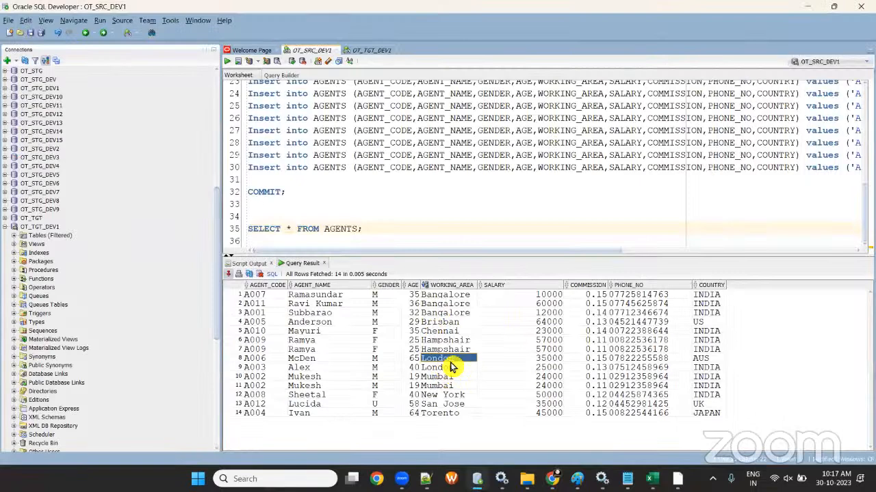
key(alt+Tab)
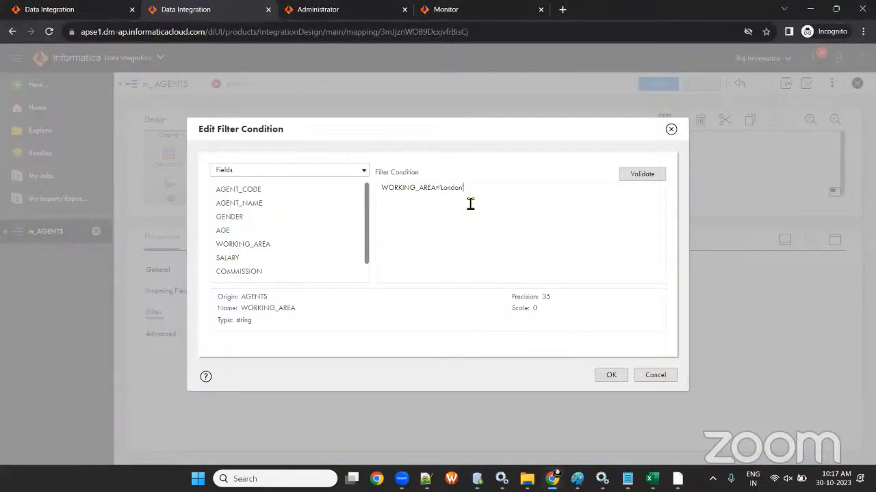
click(630, 178)
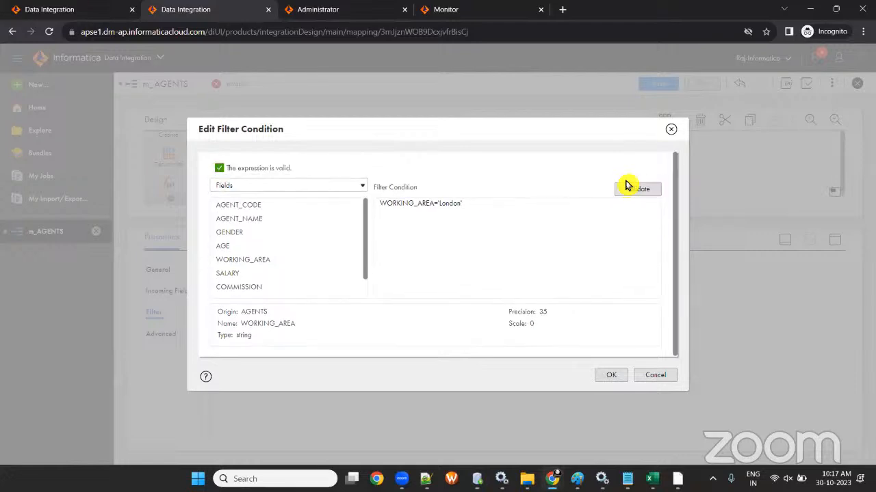
click(611, 376)
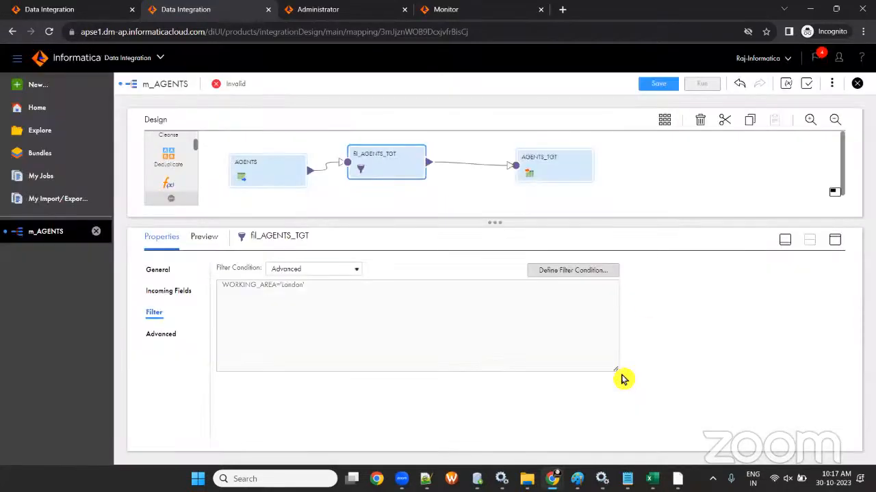
click(643, 88)
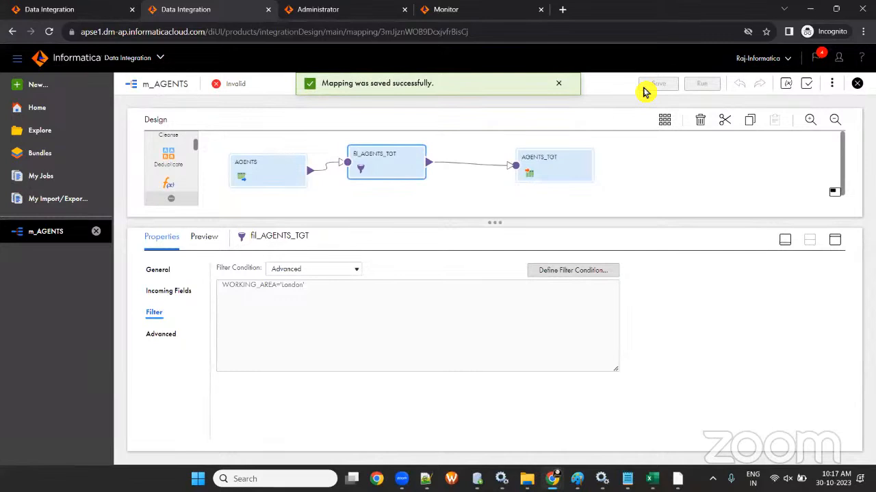
drag(284, 172, 280, 171)
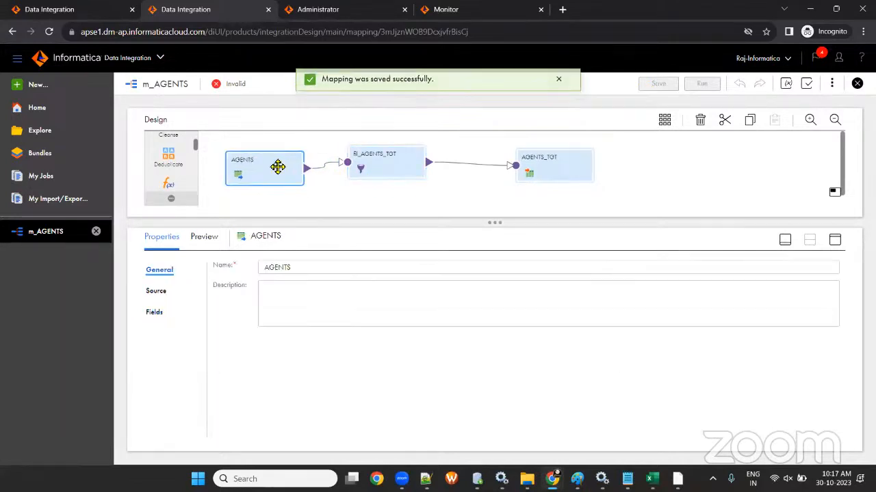
drag(495, 249, 495, 304)
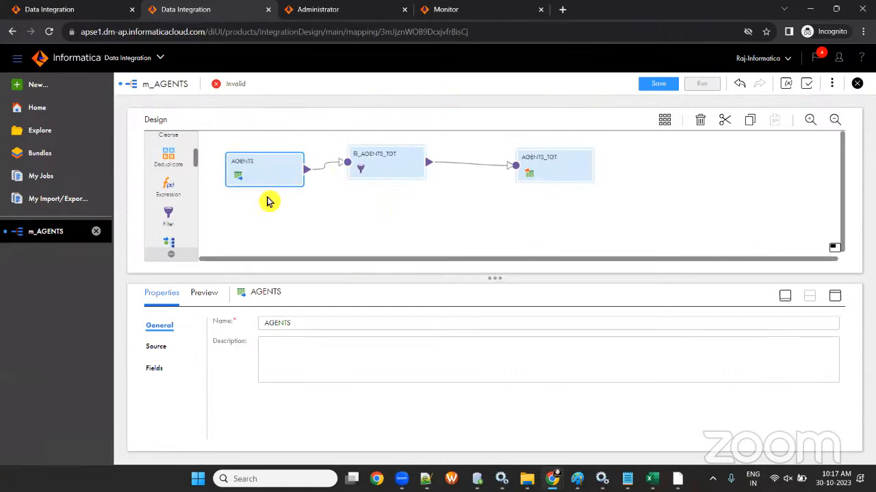
drag(389, 176, 393, 182)
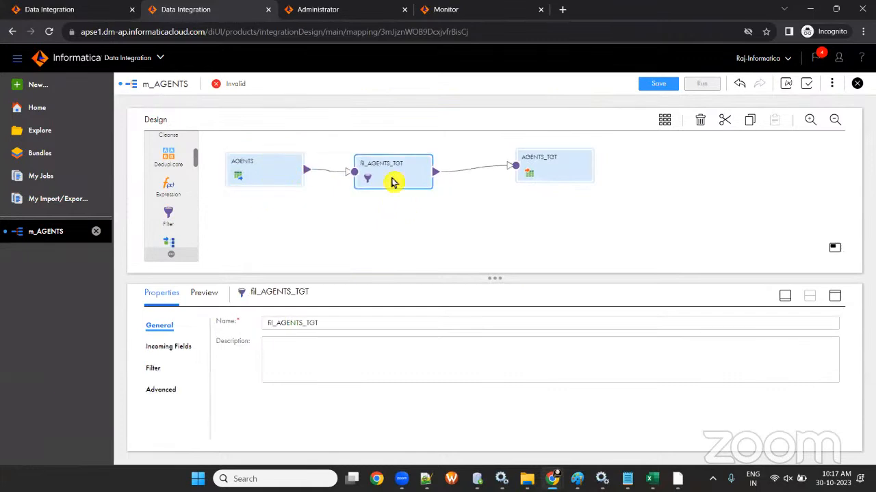
click(263, 172)
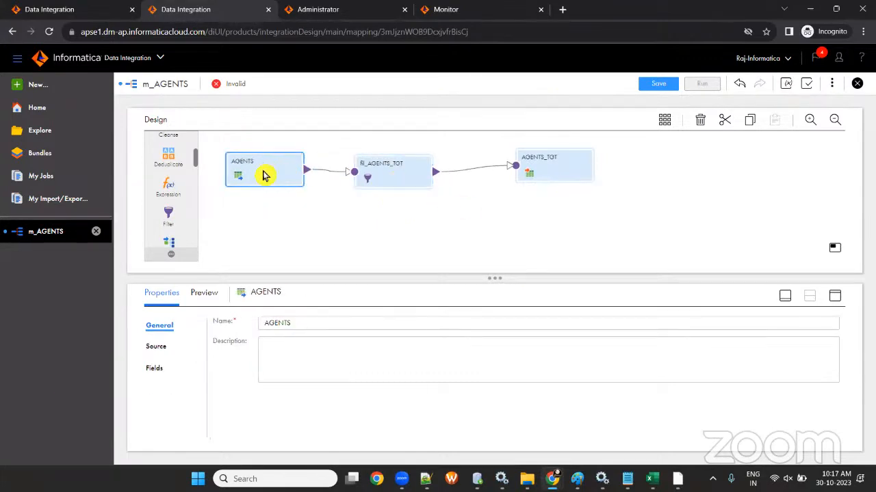
click(156, 347)
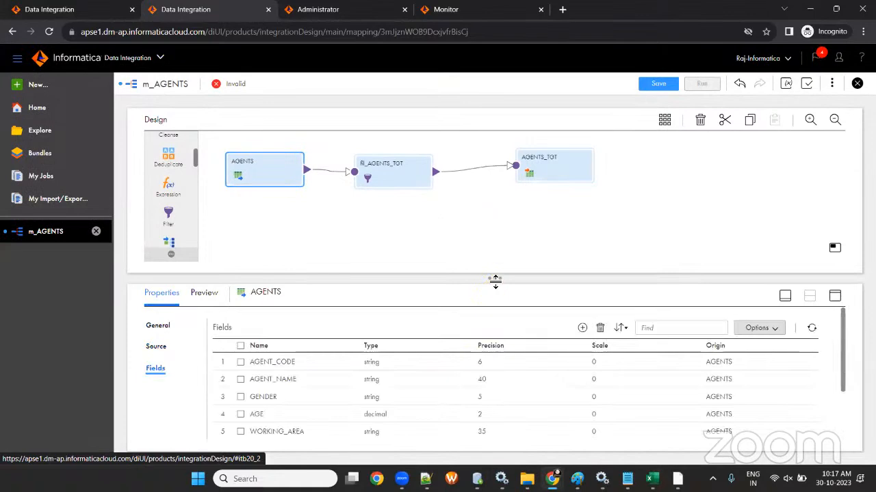
drag(495, 279, 494, 248)
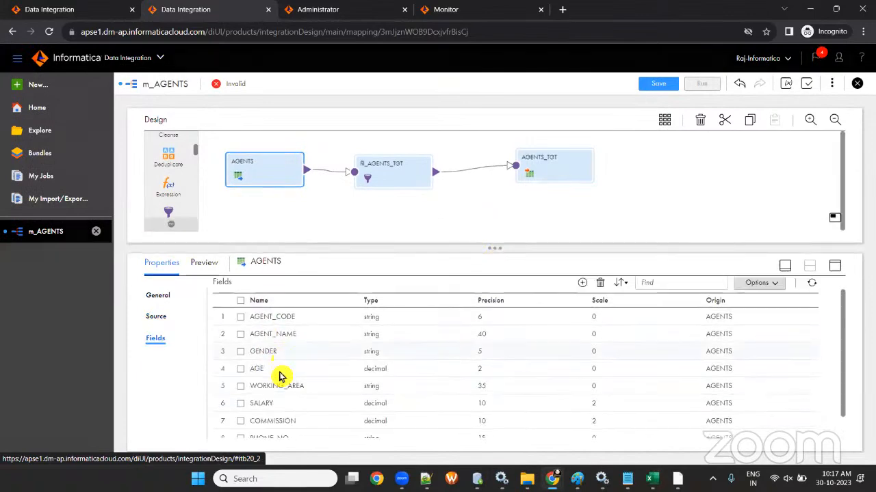
scroll(281, 388, down, 2)
scroll(284, 373, up, 2)
scroll(279, 348, down, 2)
scroll(273, 349, up, 2)
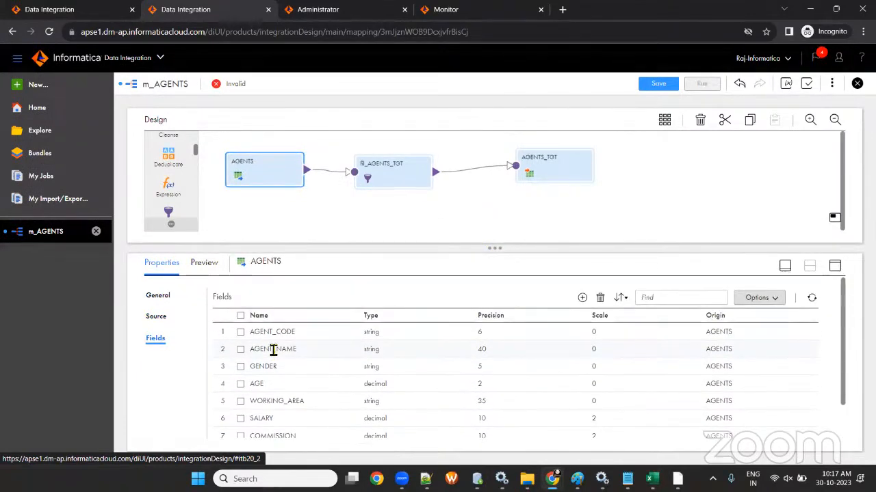
click(390, 183)
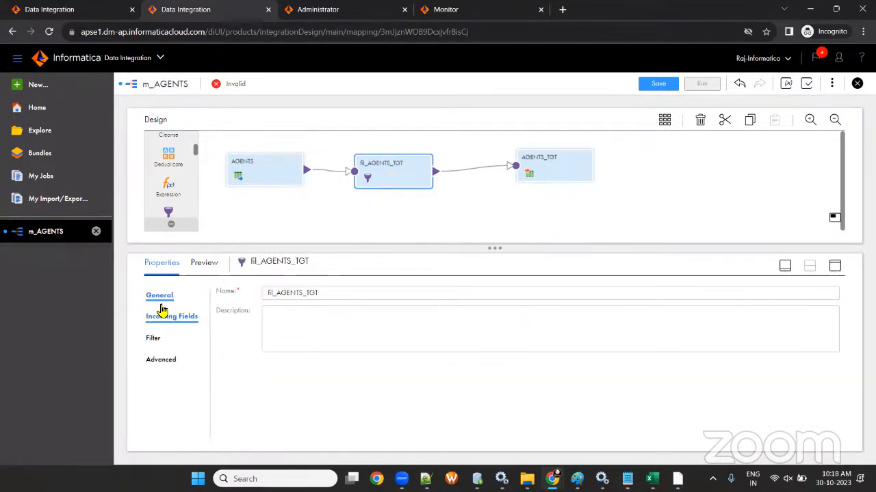
click(155, 339)
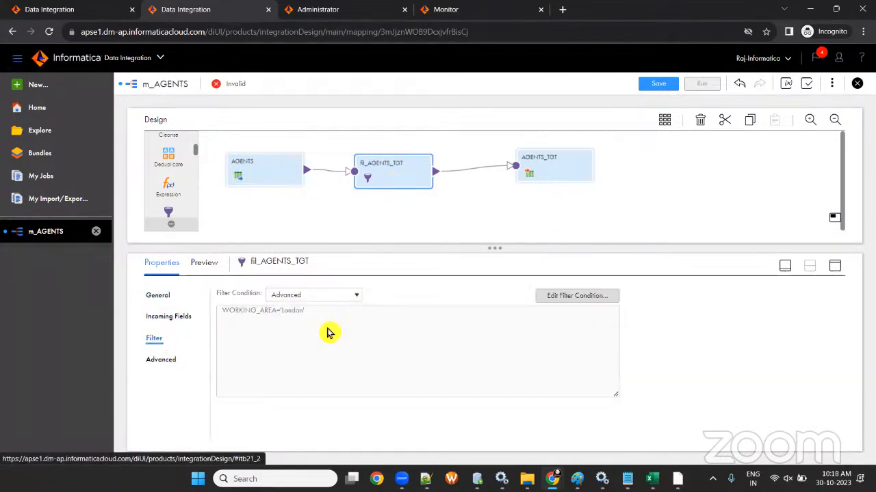
click(182, 317)
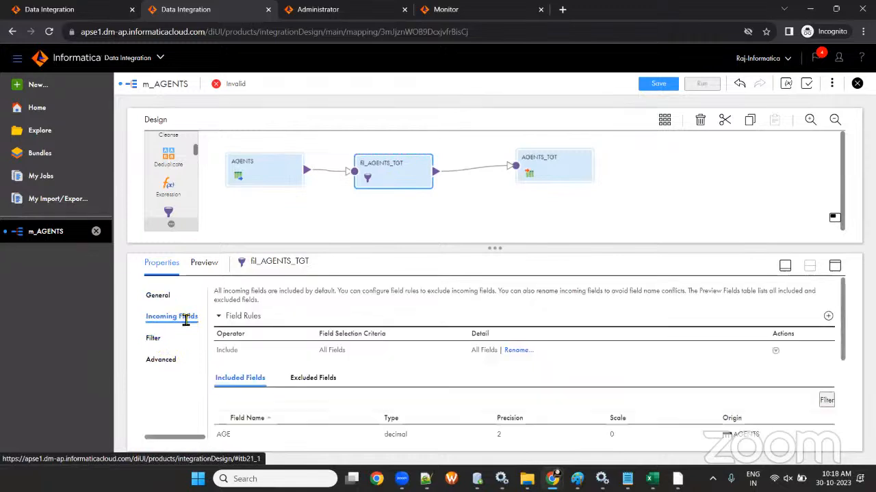
scroll(520, 378, down, 3)
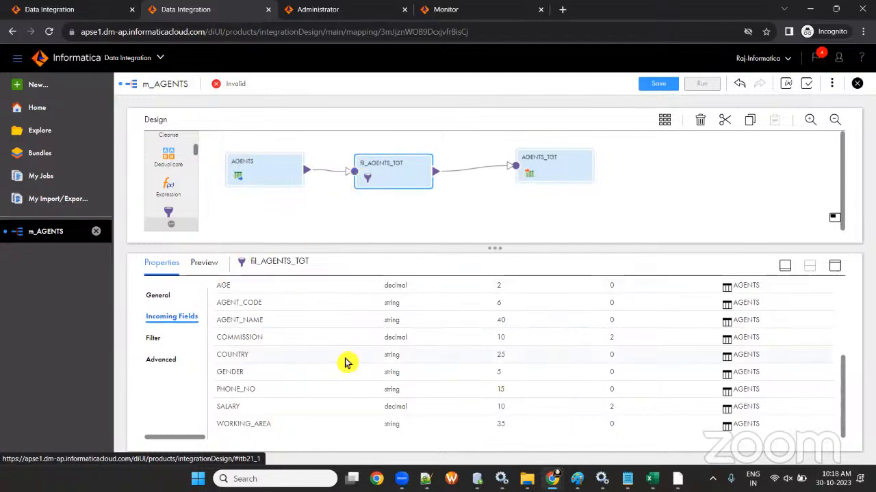
scroll(344, 362, up, 5)
scroll(344, 362, down, 5)
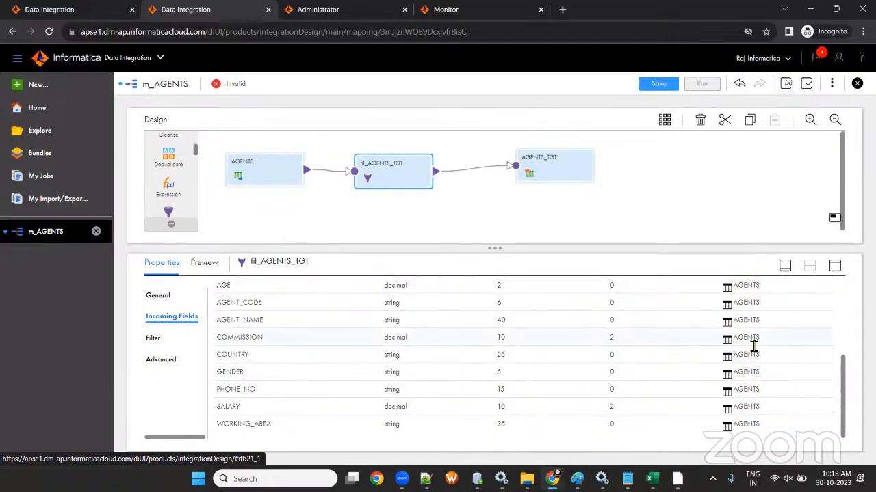
click(256, 173)
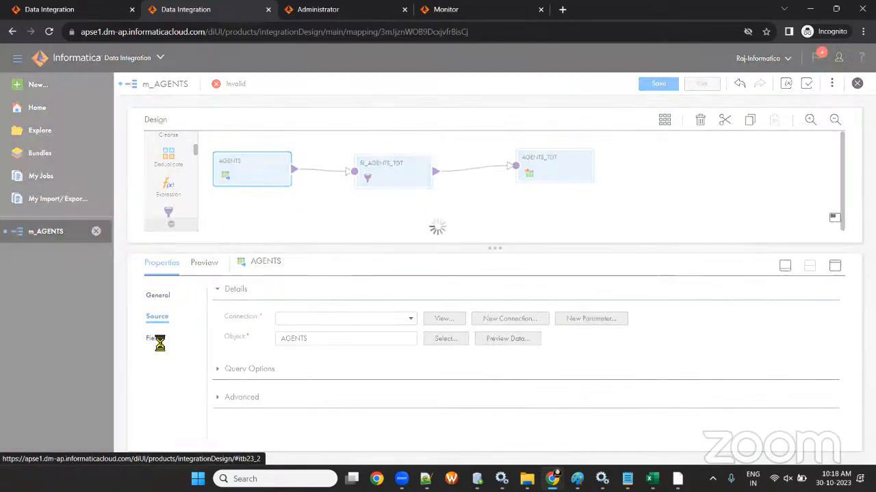
- Review the filter's incoming fields and save the m_AGENTS mapping
click(370, 179)
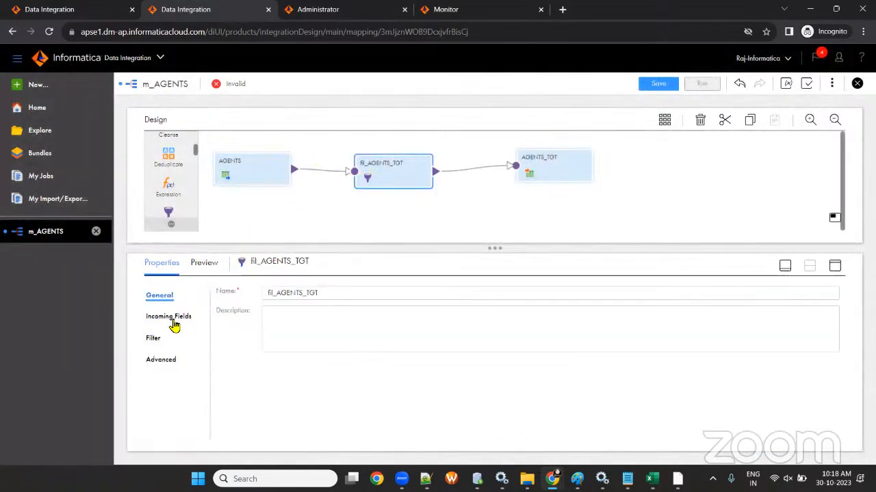
click(168, 318)
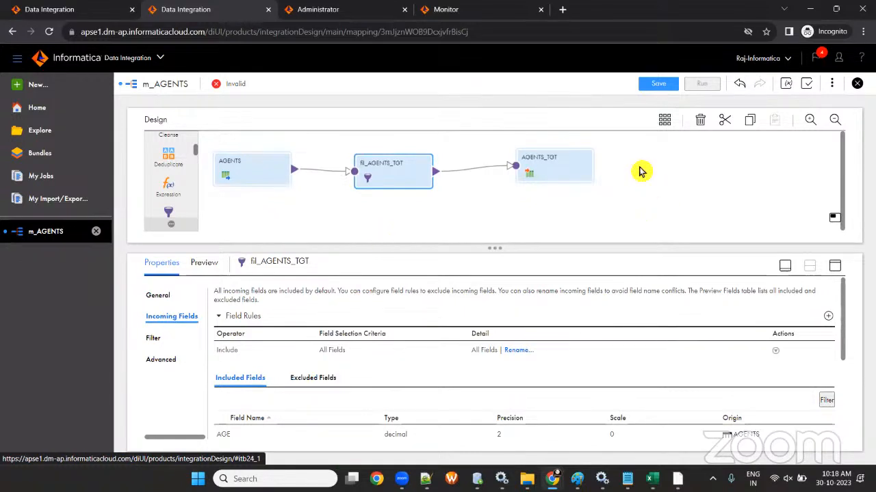
click(657, 84)
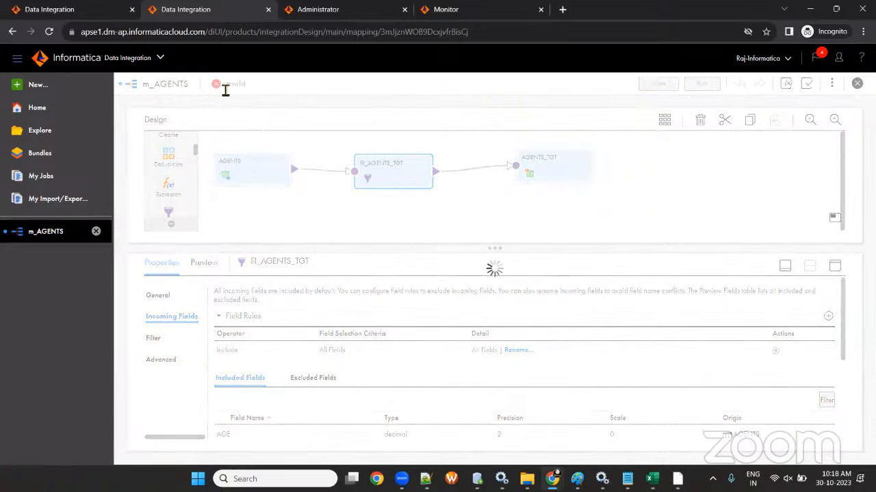
- Inspect the AGENTS source, AGENTS_TGT target and fil_AGENTS_TGT filter properties on the canvas
click(246, 175)
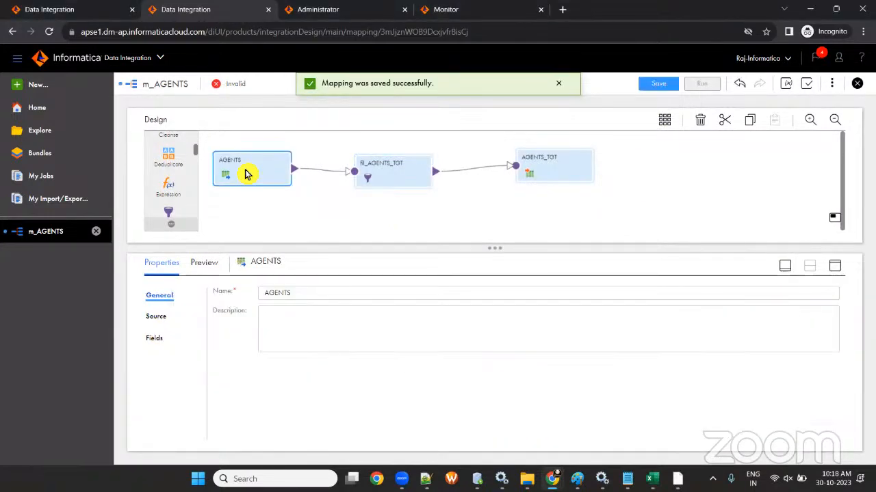
click(527, 171)
click(405, 178)
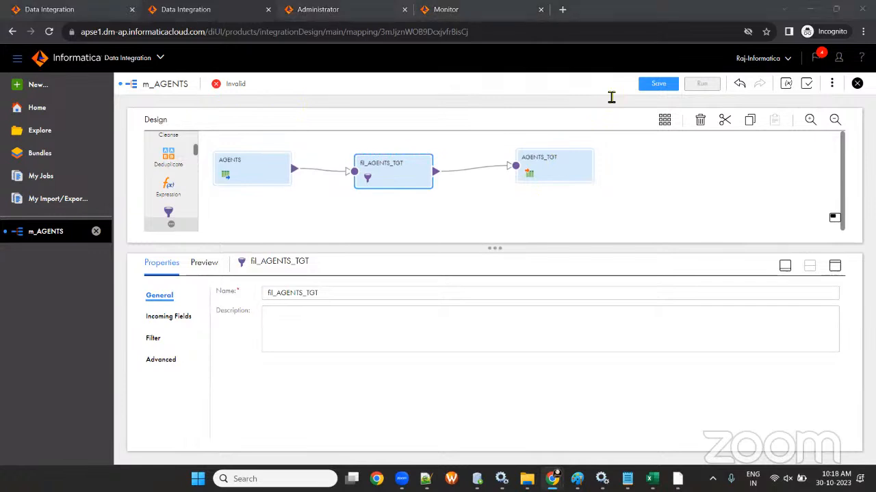
drag(229, 89, 264, 89)
click(396, 220)
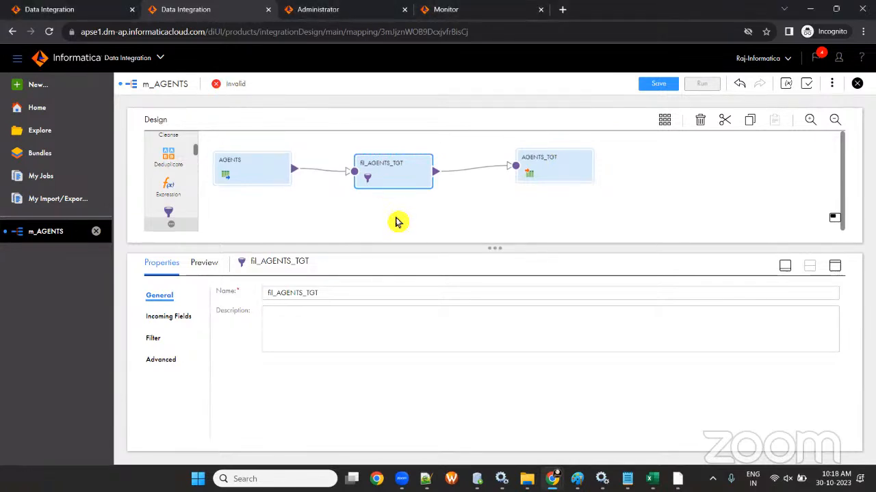
click(809, 91)
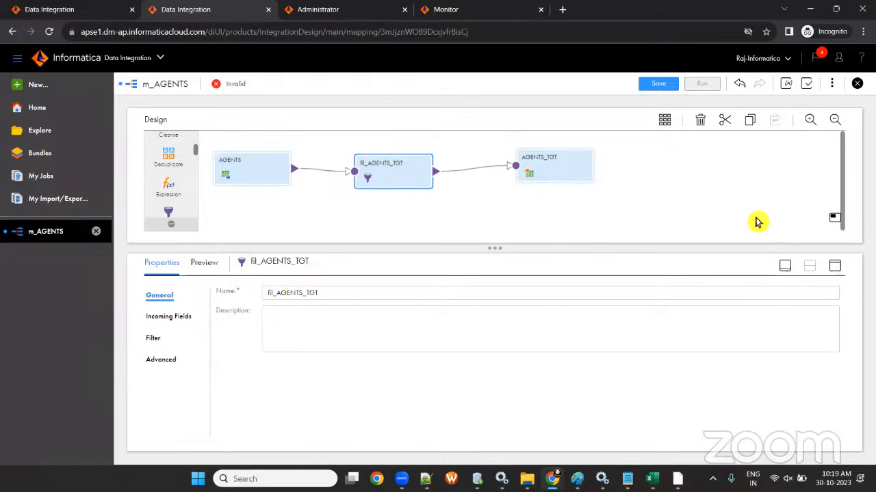
- Validate m_AGENTS and expand the AGENTS_TGT error about having no mapped fields
click(806, 88)
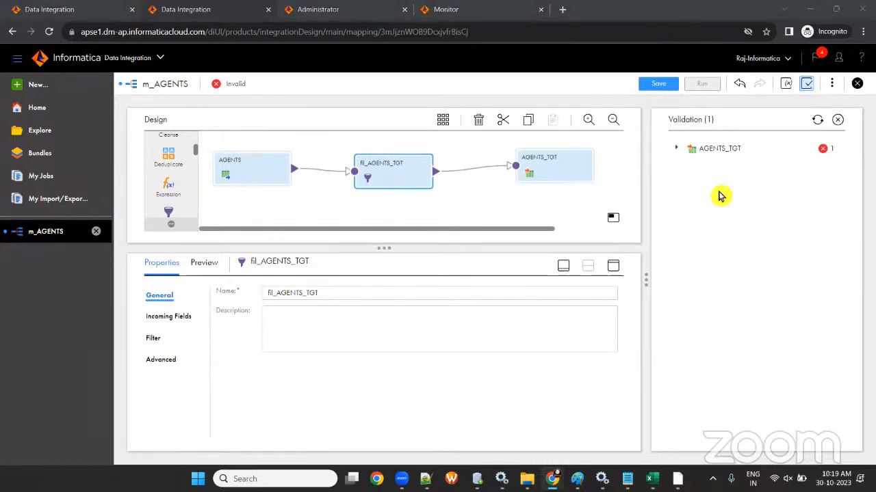
click(676, 148)
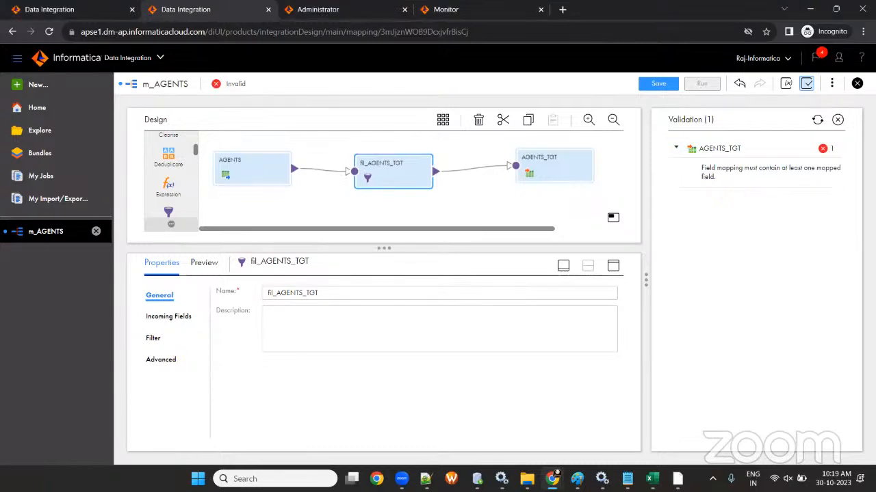
click(857, 84)
click(519, 286)
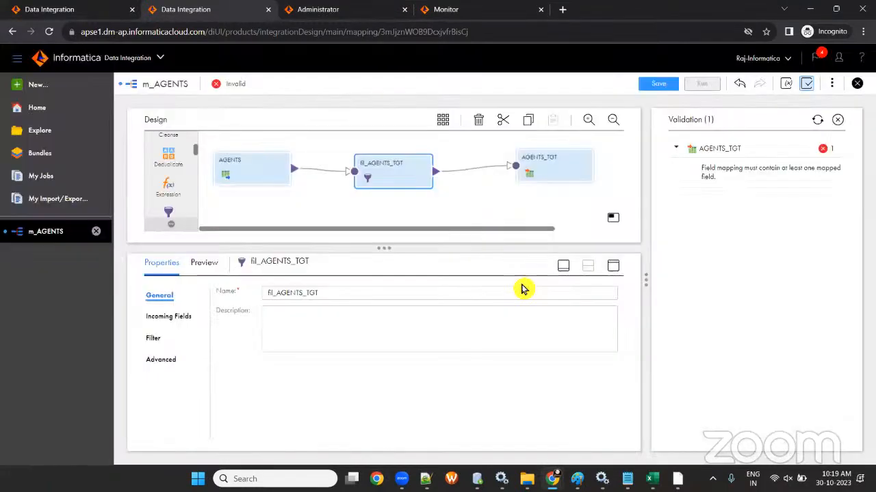
- Close the validation results, save m_AGENTS again, and switch to PowerCenter Designer
click(837, 120)
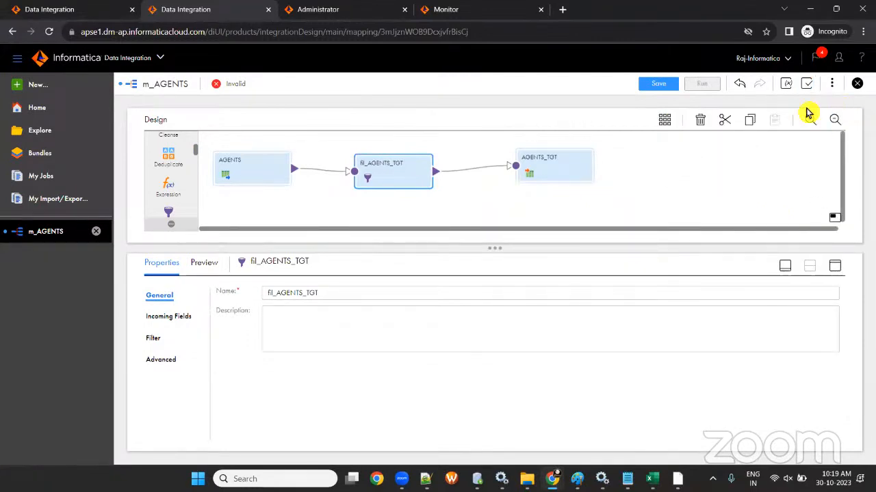
click(664, 84)
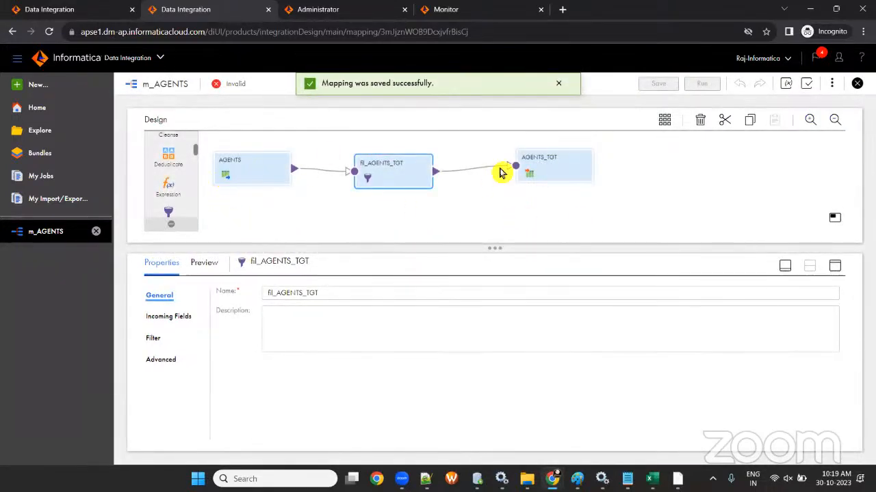
key(alt+Tab)
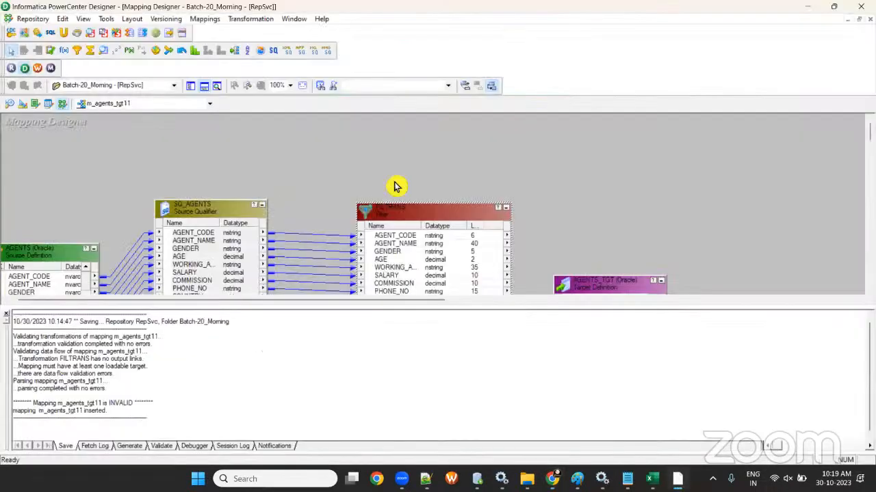
- In m_agents_tgt11, link all nine FILTRANS ports to AGENTS_TGT, then minimize Designer
click(205, 86)
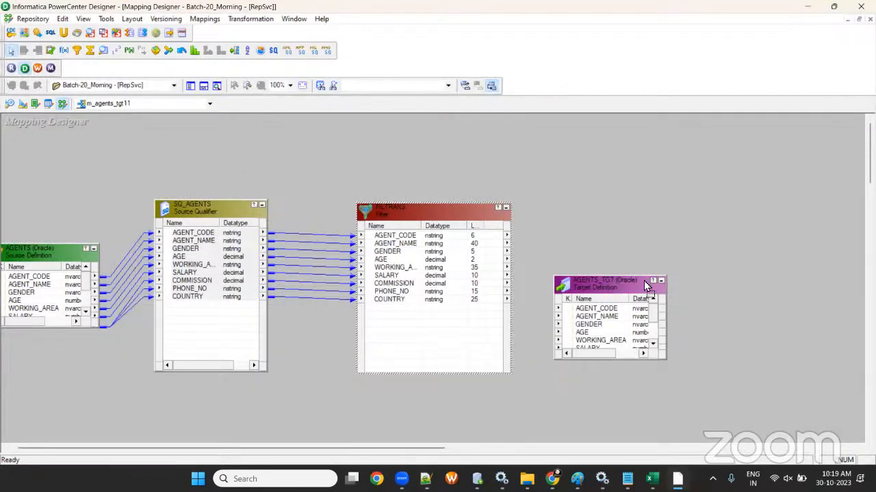
drag(604, 280, 683, 193)
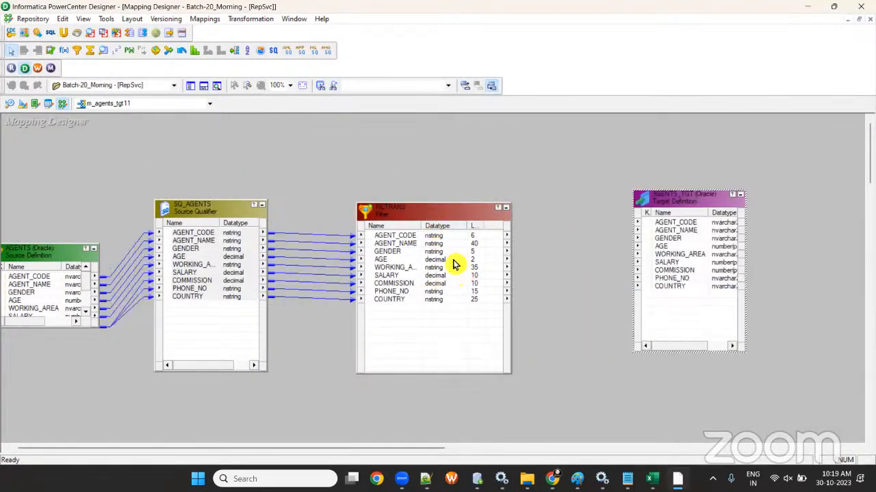
click(397, 239)
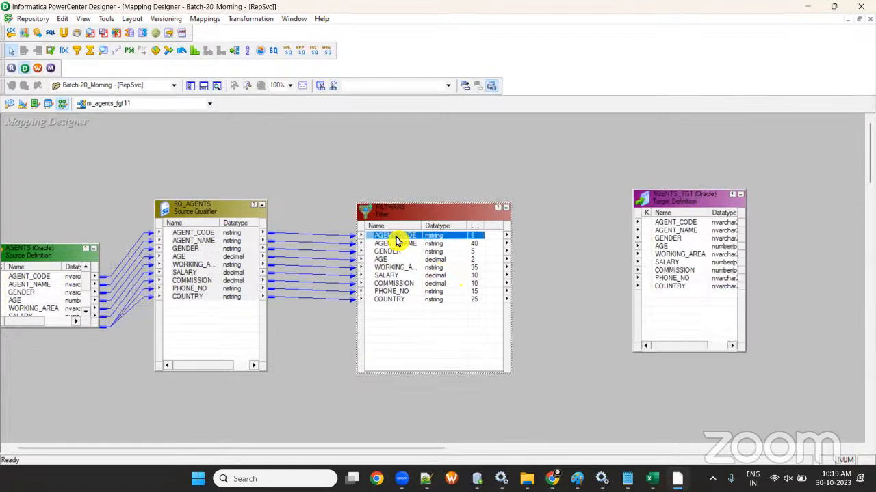
shift+click(401, 300)
mouse_move(413, 245)
mouse_down()
mouse_move(651, 255)
mouse_move(693, 231)
mouse_move(563, 294)
mouse_move(397, 240)
mouse_move(411, 250)
mouse_up()
drag(644, 260, 676, 225)
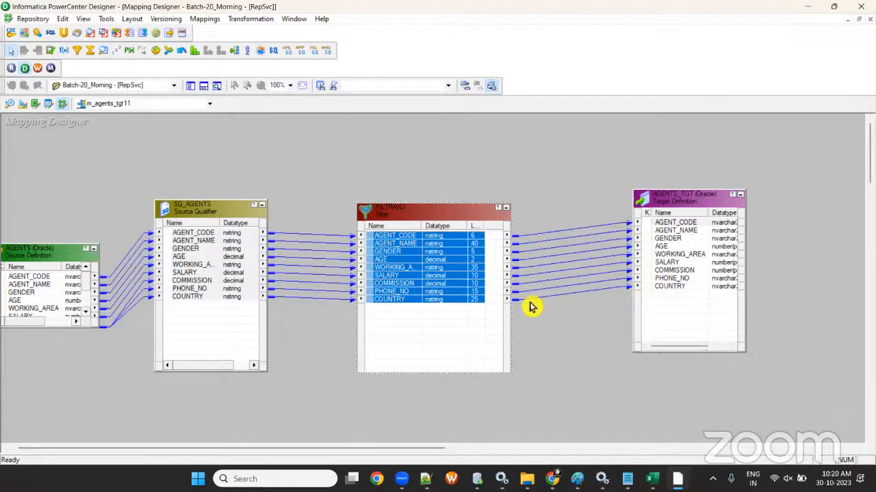
click(806, 11)
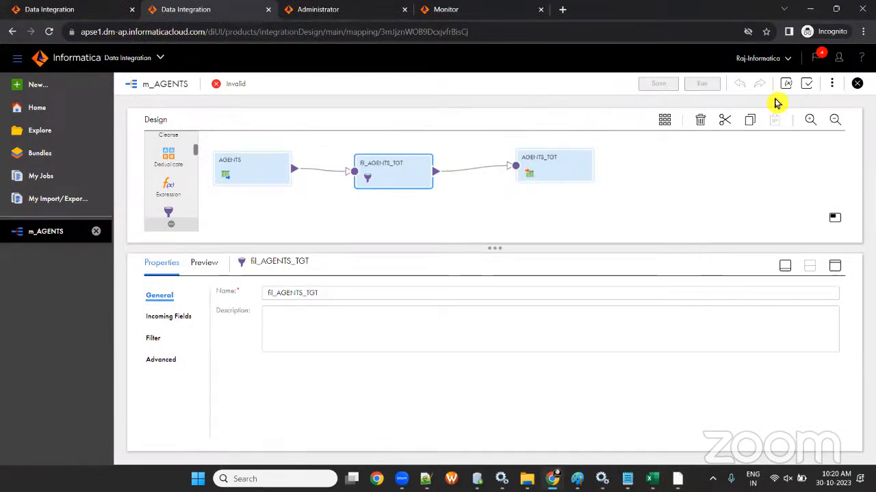
- In AGENTS_TGT's field mapping, manually map AGENT_CODE, AGENT_NAME and GENDER
click(560, 177)
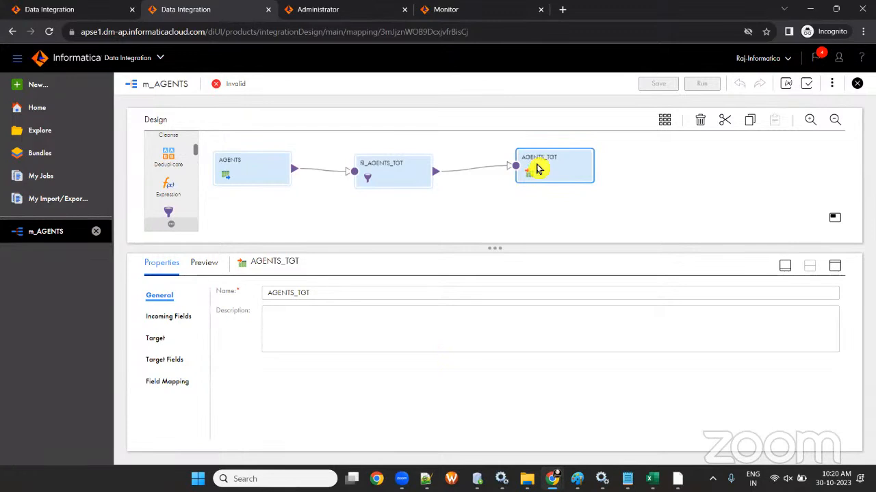
click(176, 381)
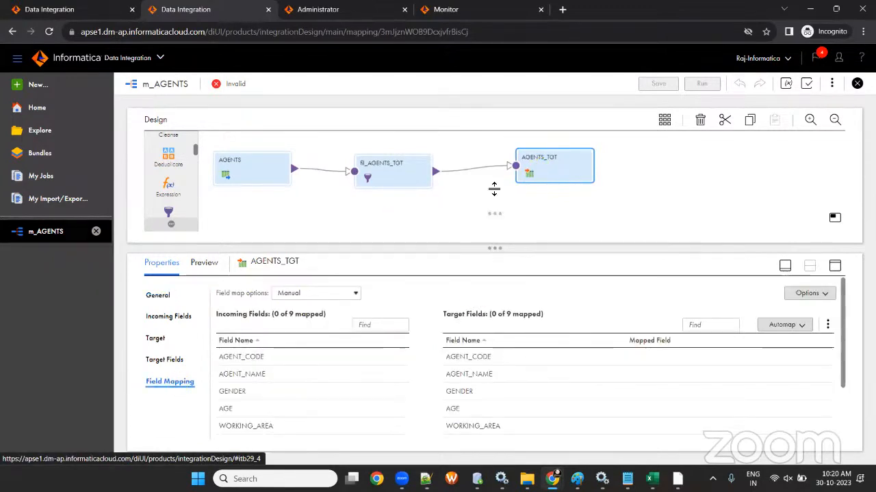
drag(494, 190, 496, 192)
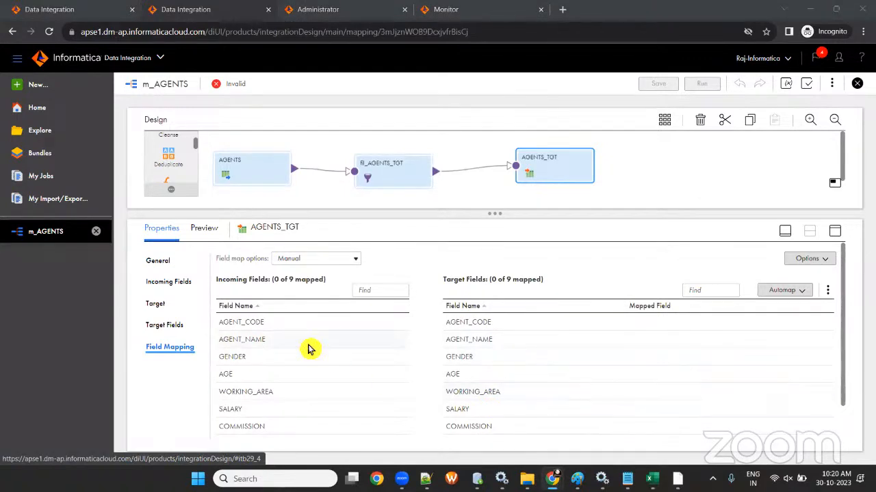
drag(266, 325, 567, 324)
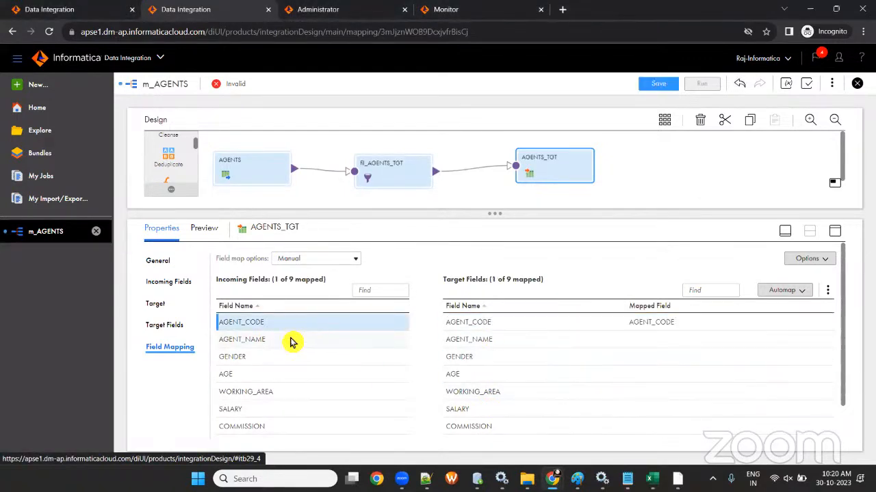
drag(290, 342, 600, 341)
drag(307, 356, 661, 362)
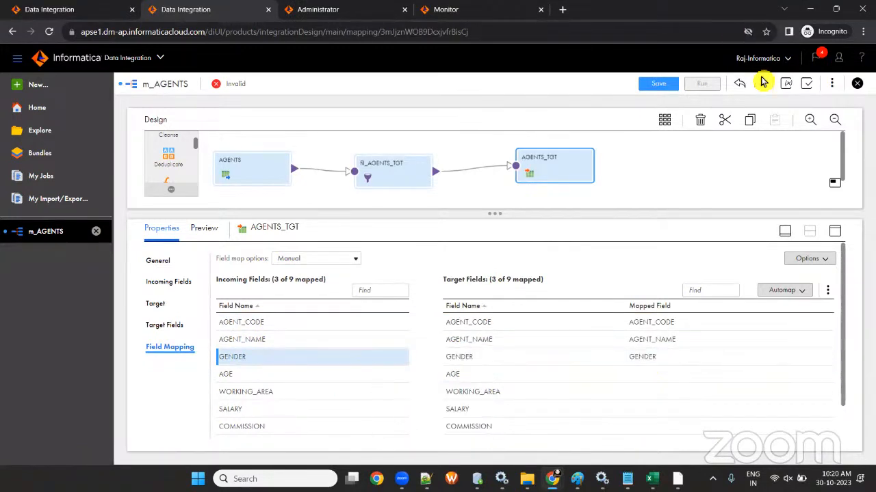
- Clear all field mappings and apply Smart Map to map all nine fields
click(813, 258)
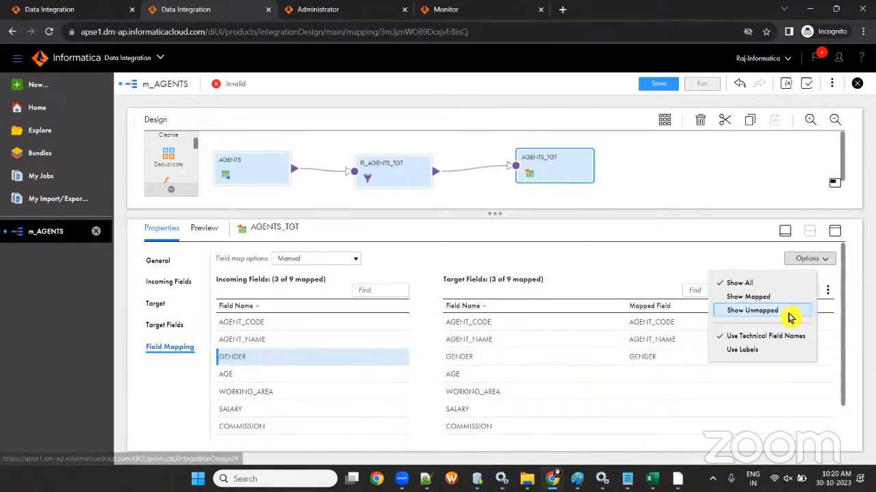
click(827, 290)
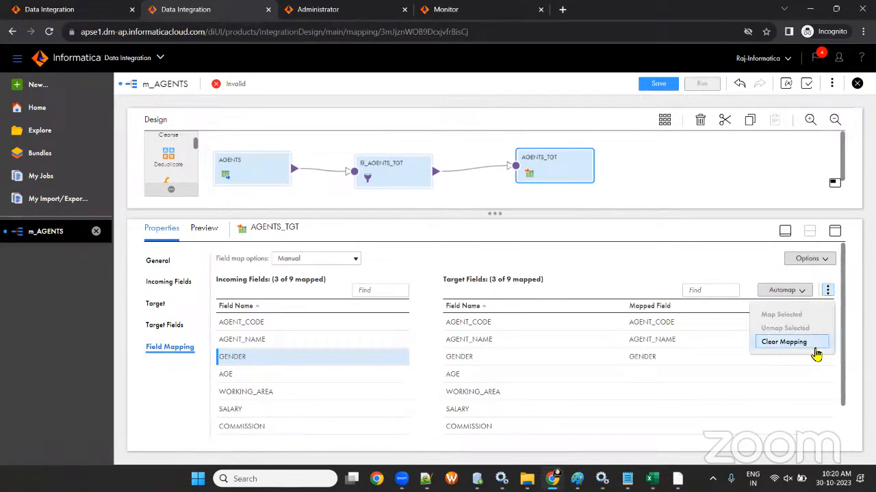
click(810, 342)
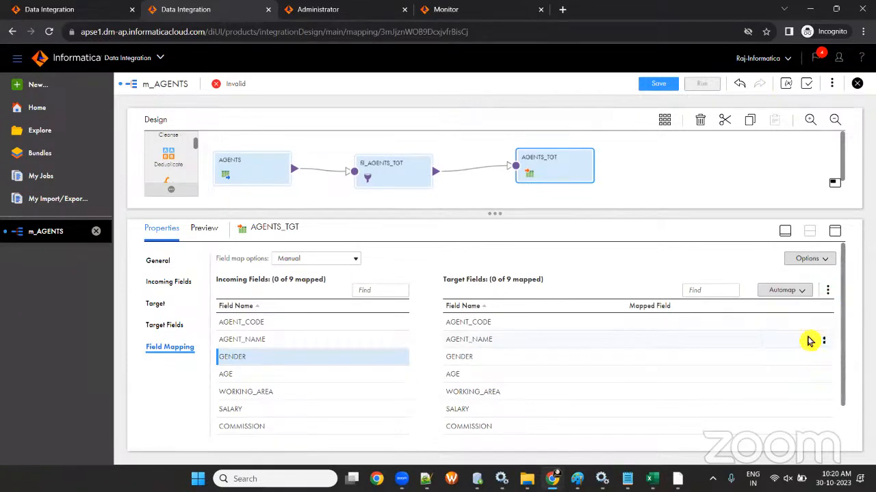
click(792, 296)
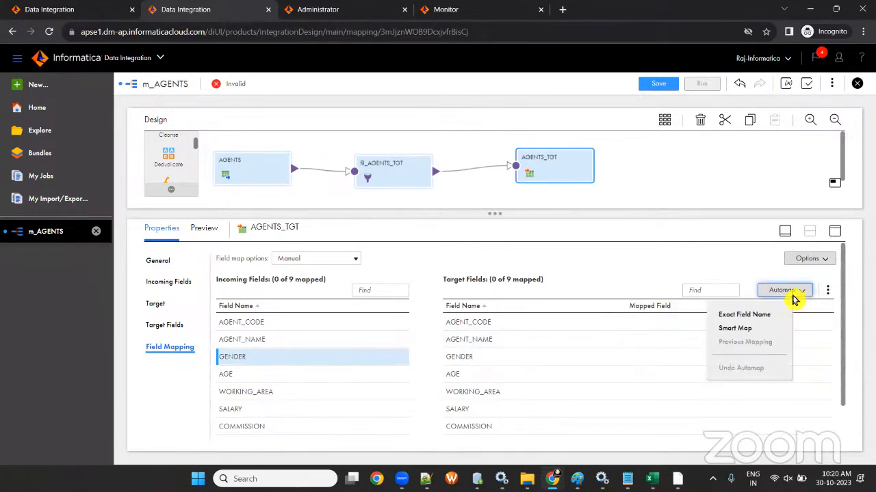
click(746, 330)
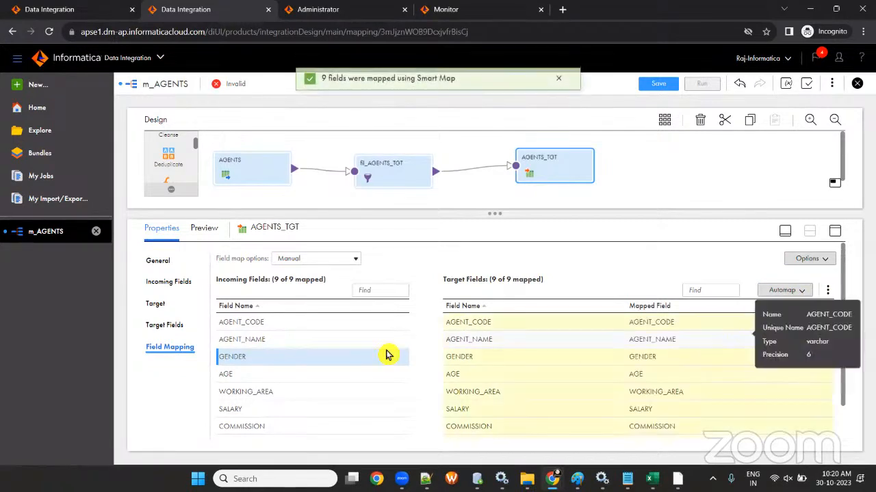
scroll(286, 375, down, 1)
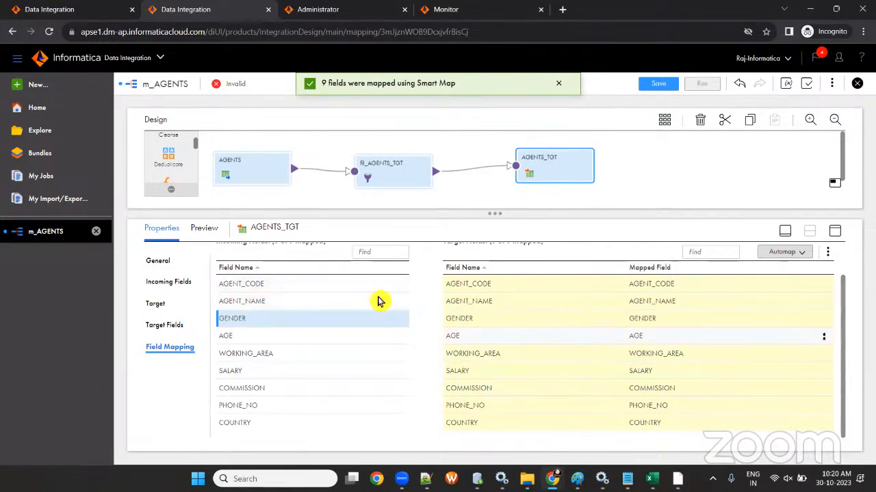
mouse_move(555, 341)
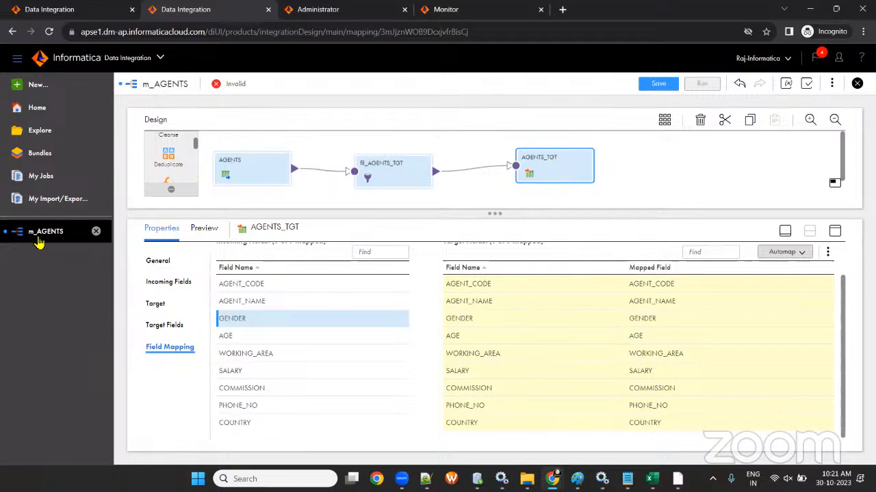
- Review AGENTS_TGT's General, Incoming Fields, Target, Target Fields and Field Mapping tabs, then bring PowerCenter forward
click(151, 265)
click(156, 282)
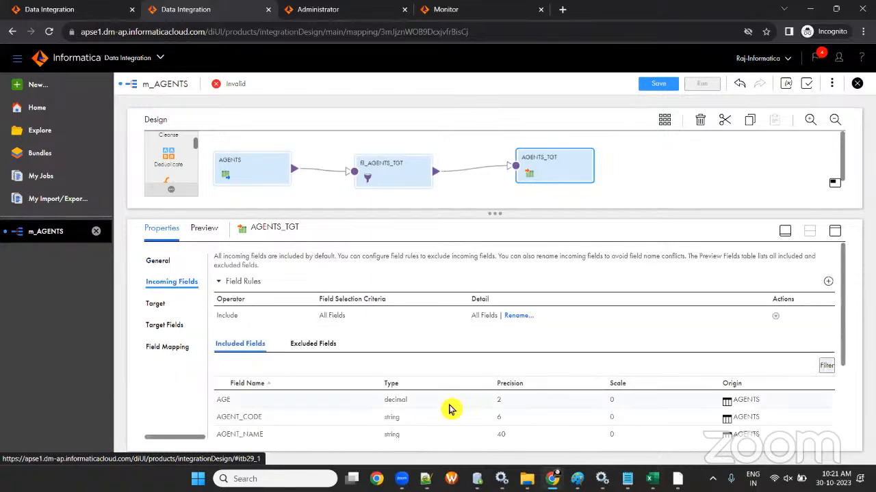
scroll(446, 406, down, 3)
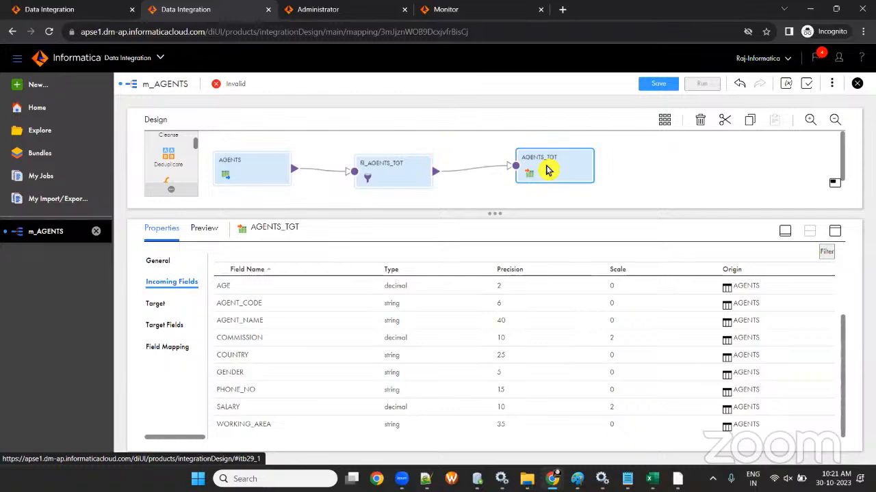
click(158, 303)
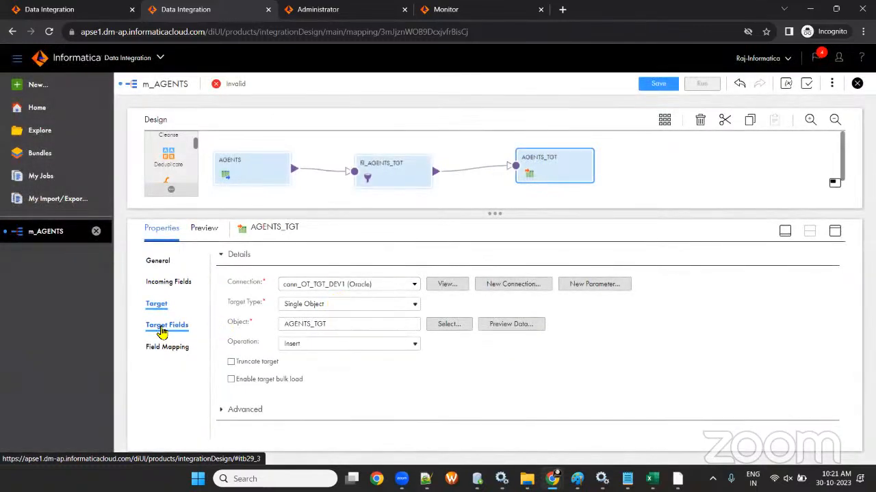
click(166, 326)
scroll(379, 371, down, 2)
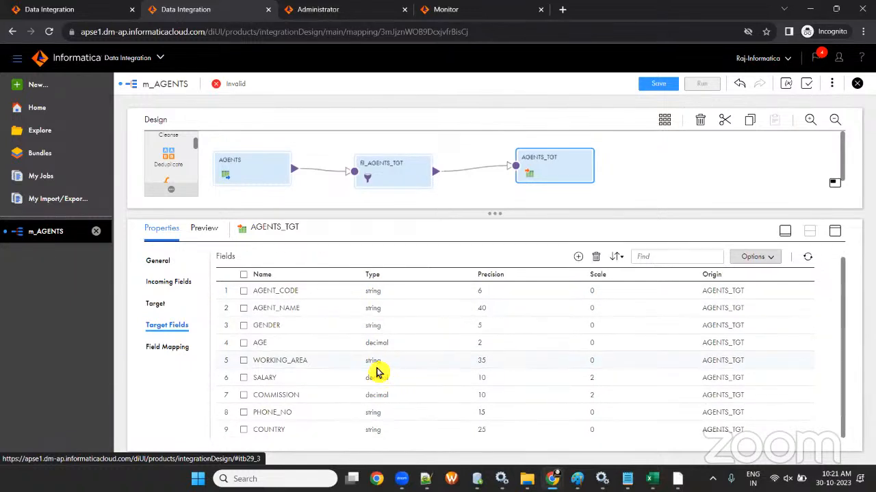
click(182, 349)
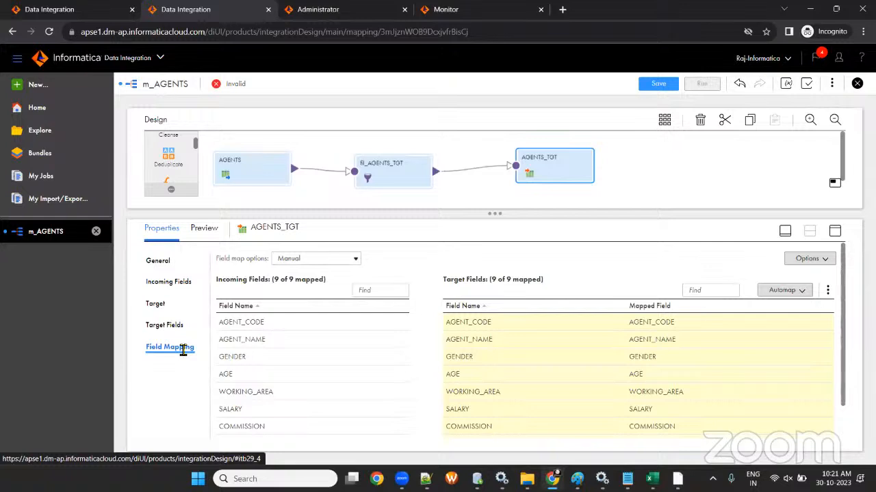
click(166, 284)
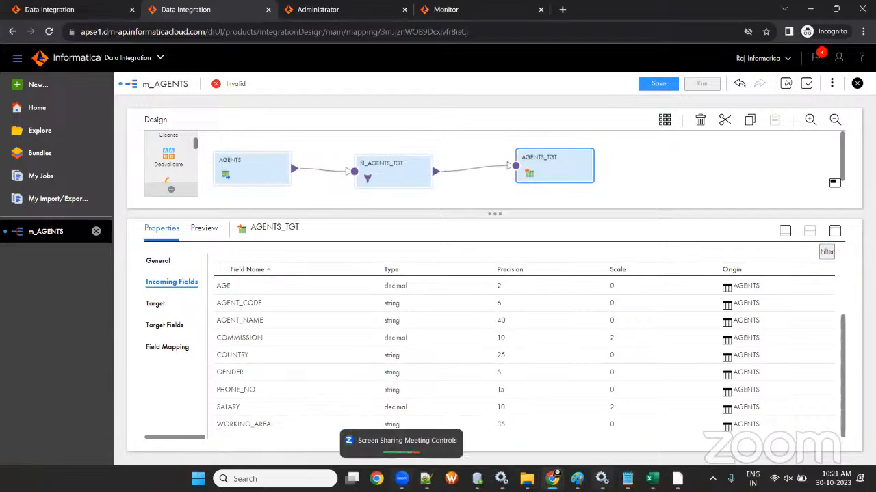
click(602, 479)
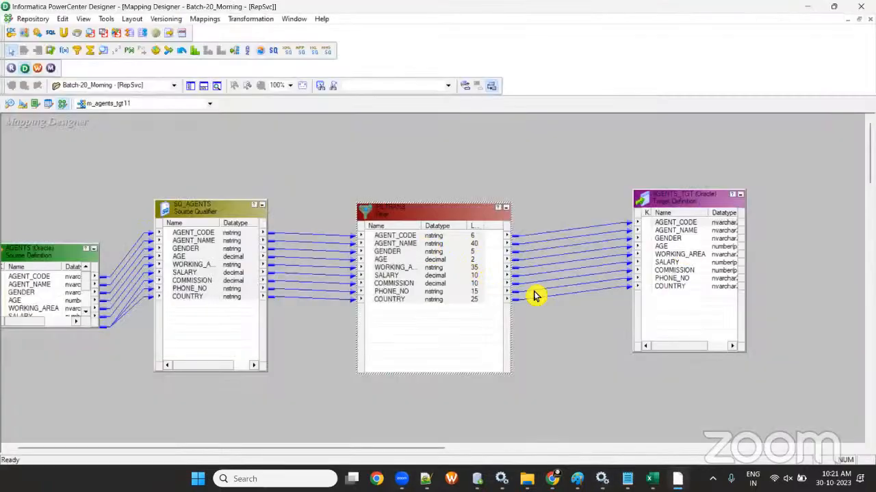
- Check the AGENT_CODE port of the m_agents_tgt11 filter, then return to the cloud mapping
click(397, 236)
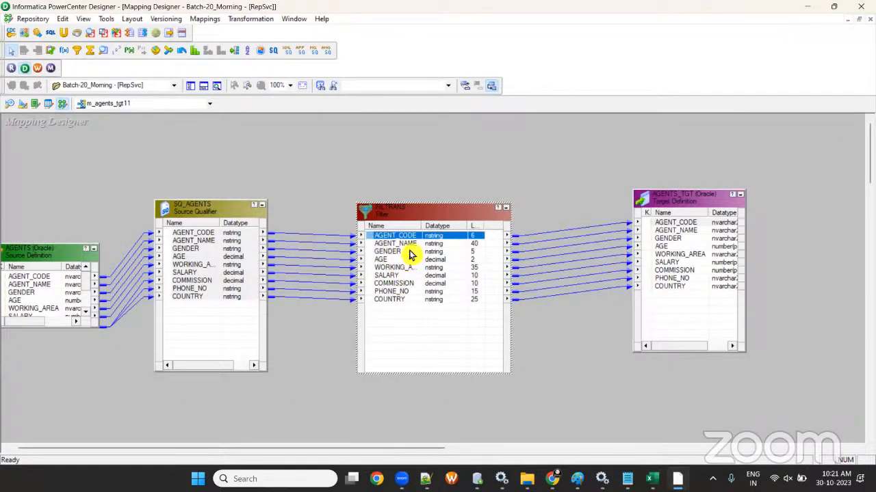
key(alt+Tab)
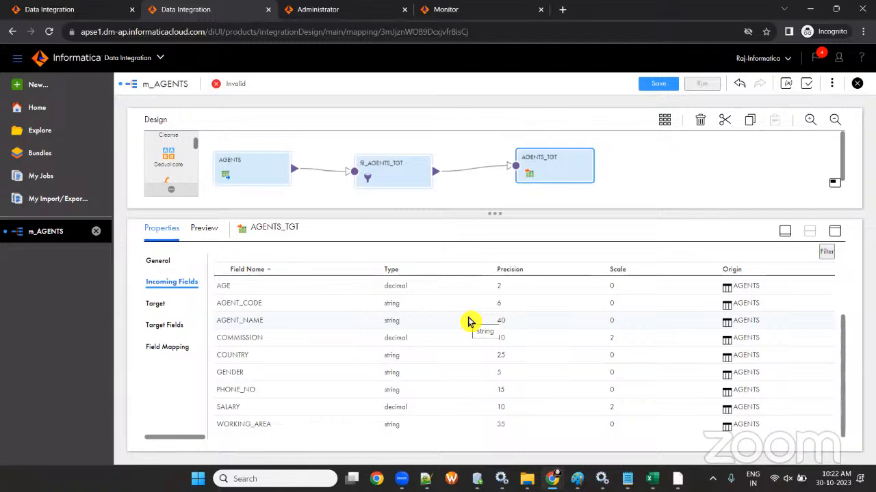
- View the AGENTS source fields, enlarge the design canvas, and check the filter's incoming fields
click(228, 166)
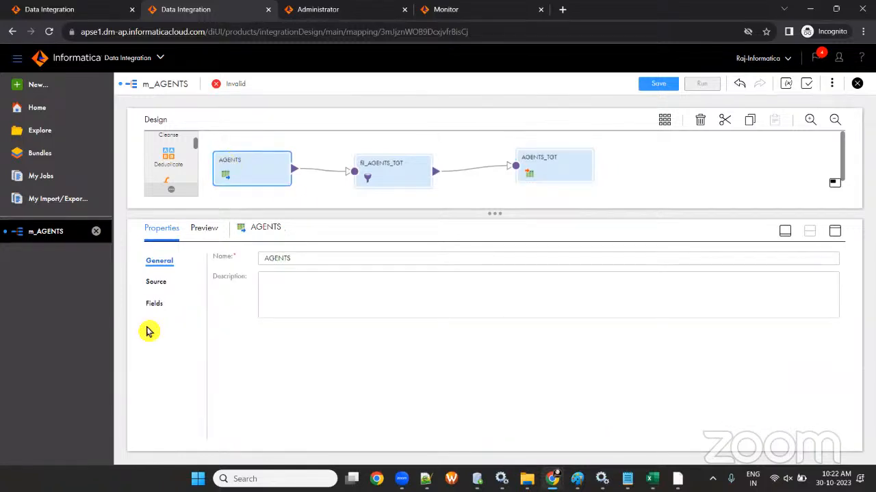
click(154, 304)
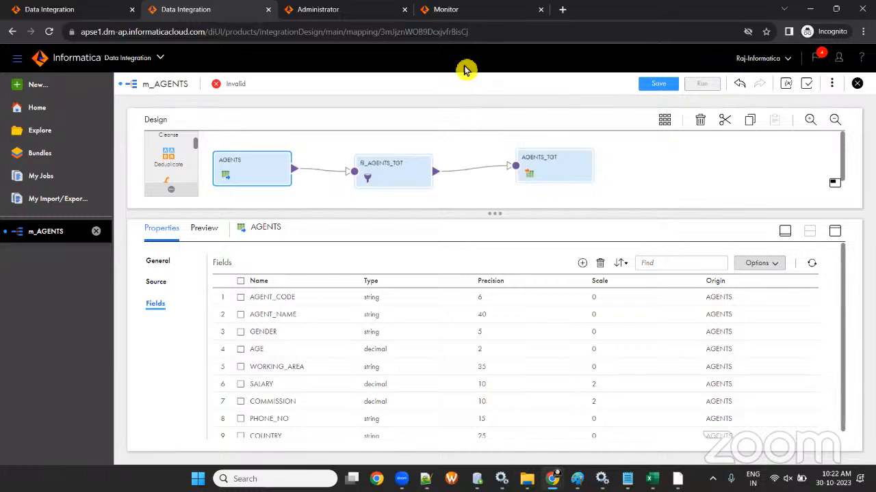
drag(498, 213, 498, 249)
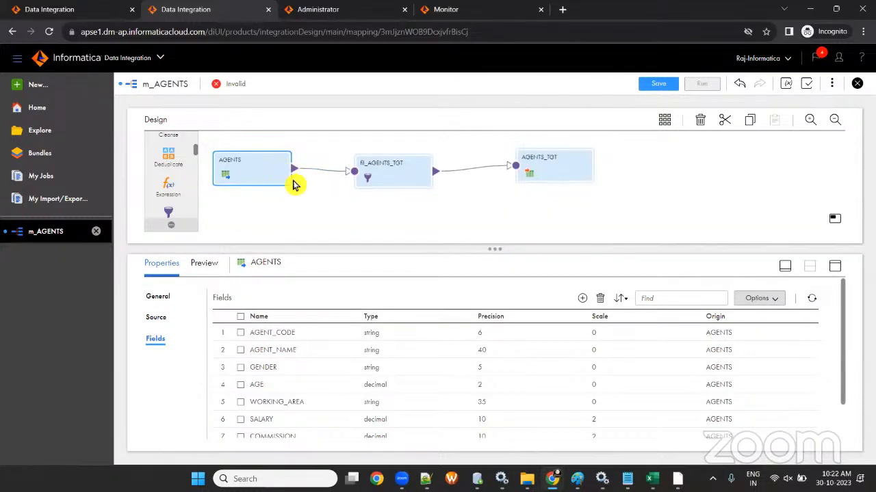
click(402, 179)
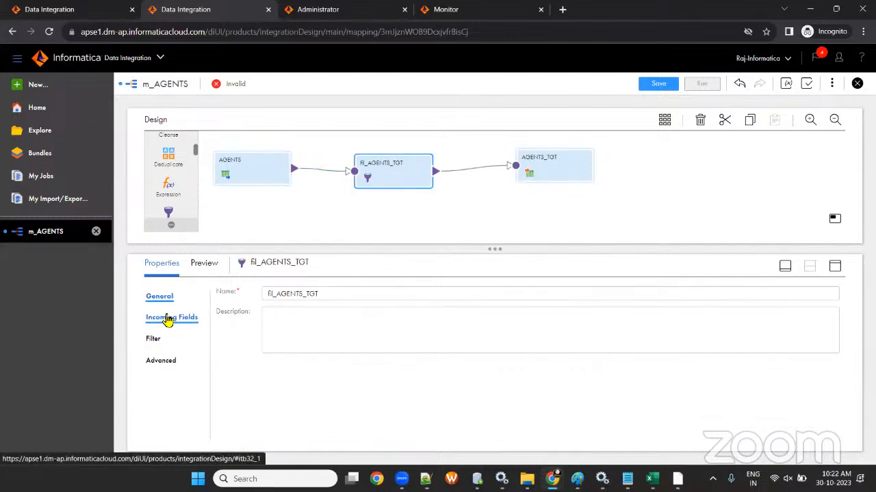
click(168, 317)
scroll(398, 369, down, 4)
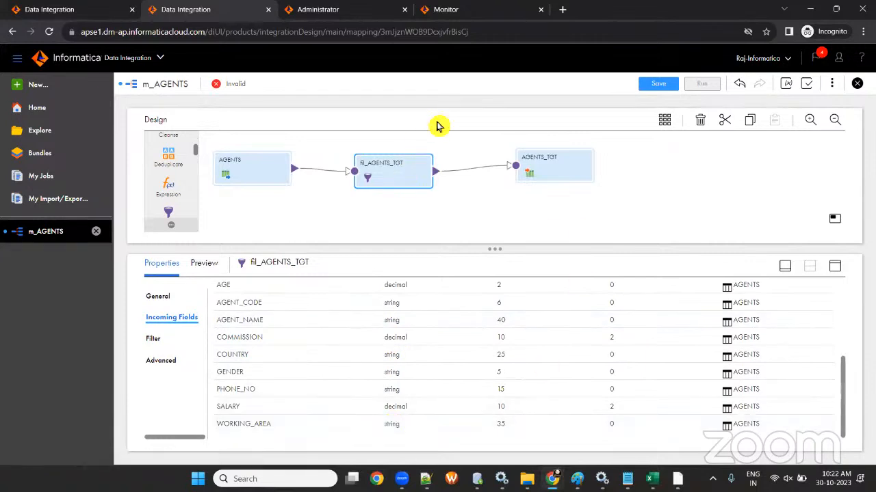
- Show AGENTS_TGT's incoming fields and its nine target table fields, AGENT_CODE through COUNTRY
click(543, 171)
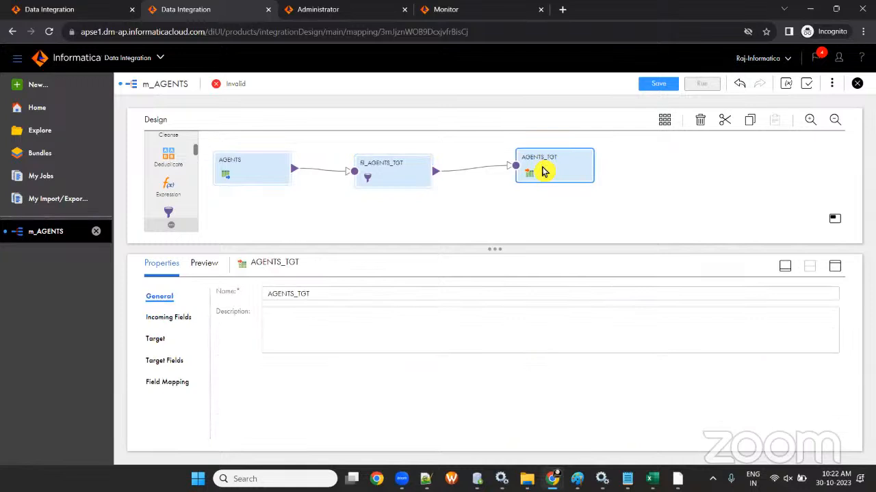
click(156, 321)
scroll(479, 349, down, 4)
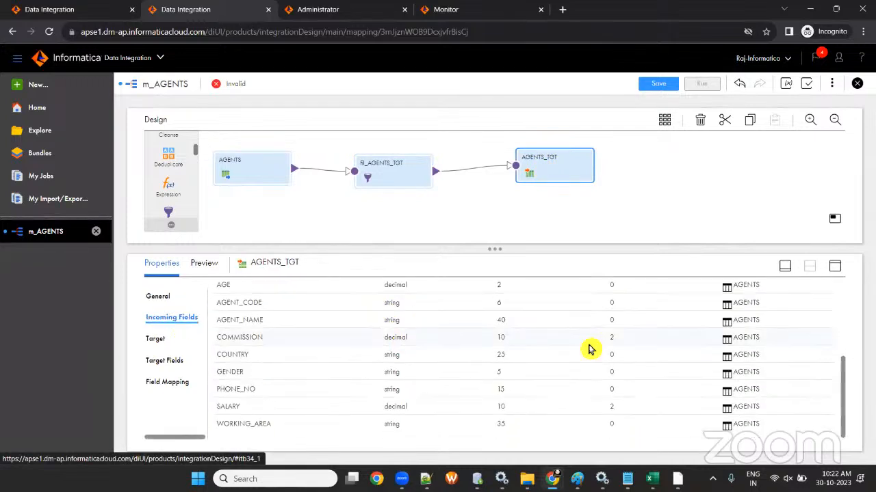
scroll(622, 347, up, 2)
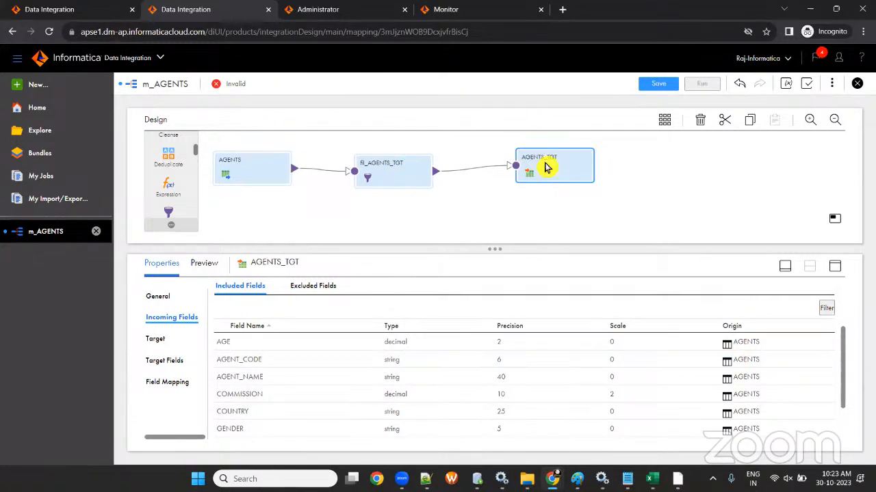
click(162, 361)
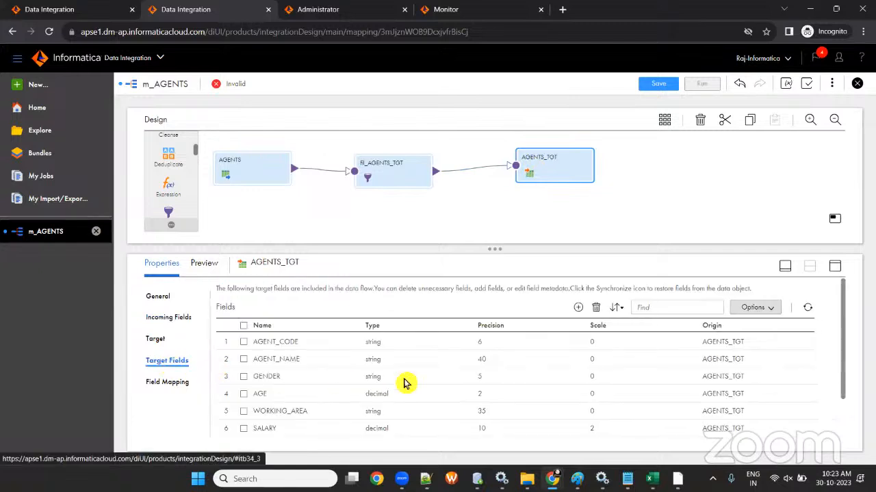
scroll(285, 391, down, 2)
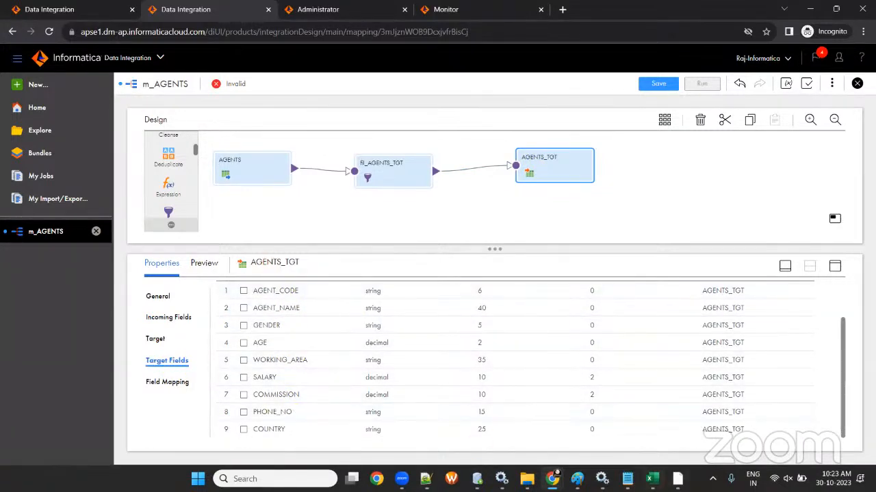
- Compare with PowerCenter Designer, reposition its AGENTS_TGT definition, and minimize Designer
key(alt+Tab)
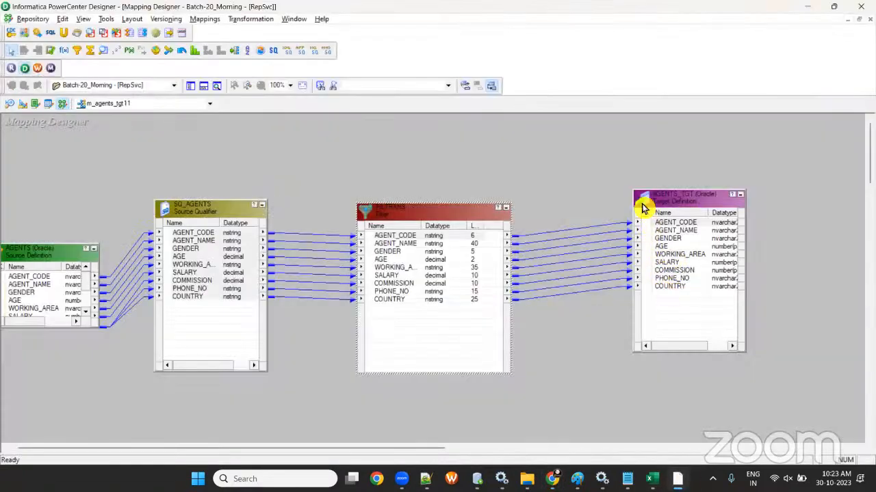
drag(641, 205, 574, 229)
click(798, 8)
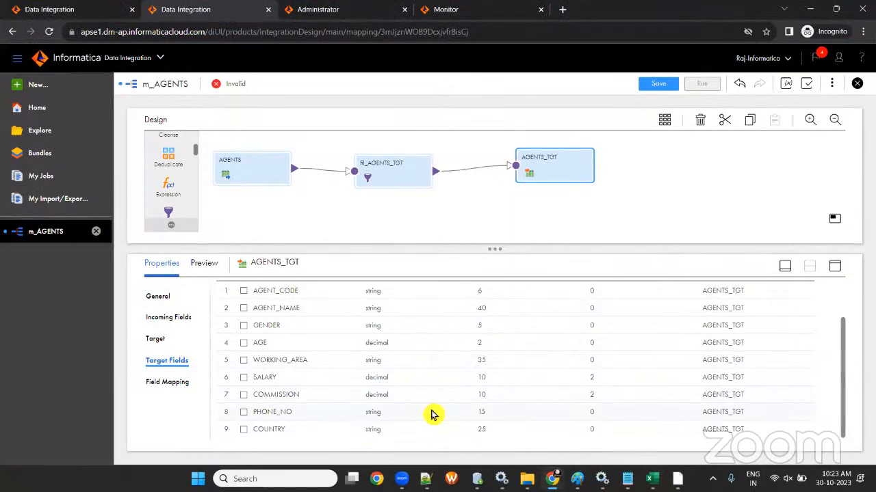
- Smart Map the AGENTS_TGT fields and save the m_AGENTS mapping
click(169, 384)
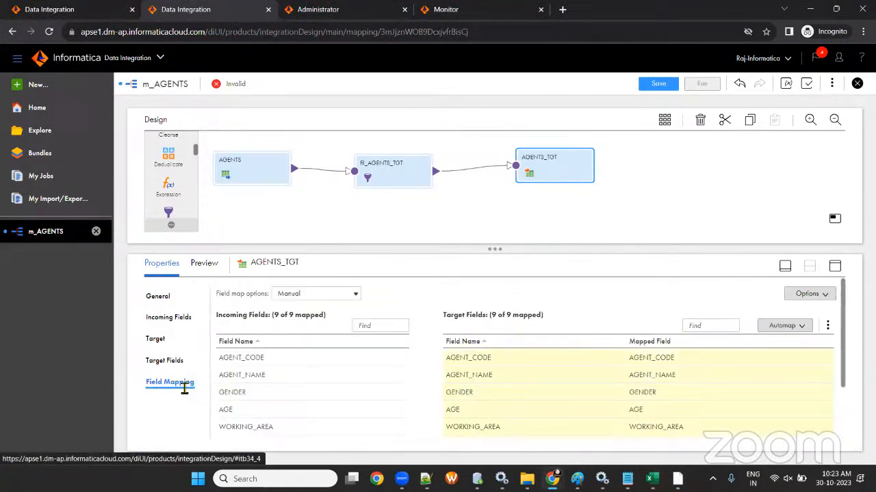
click(770, 332)
click(766, 363)
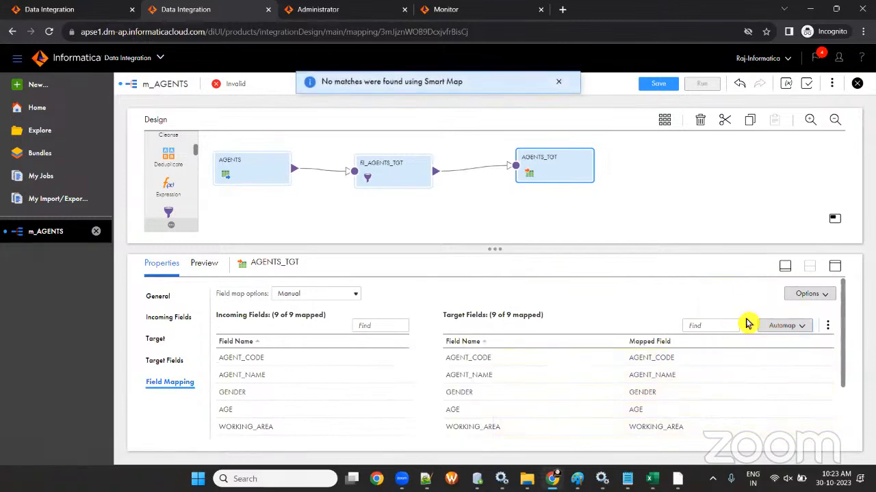
click(646, 85)
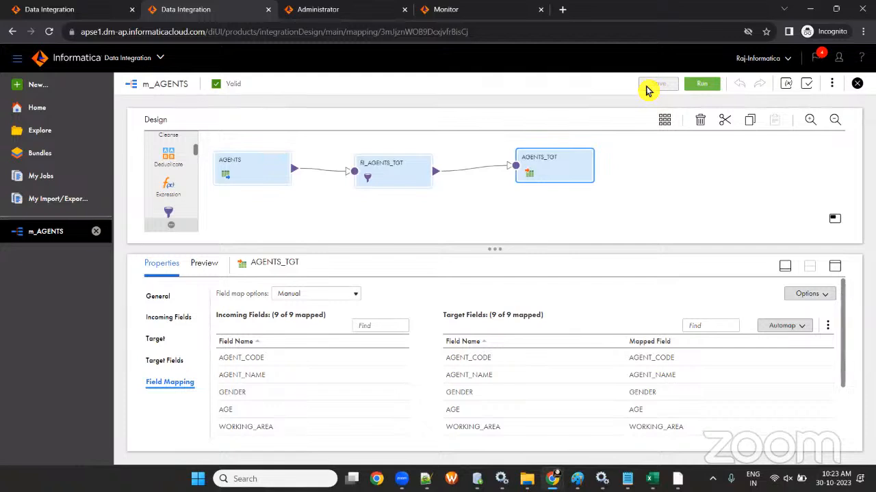
- Bring the Excel workbook Book1 to the front
key(super+r)
key(Return)
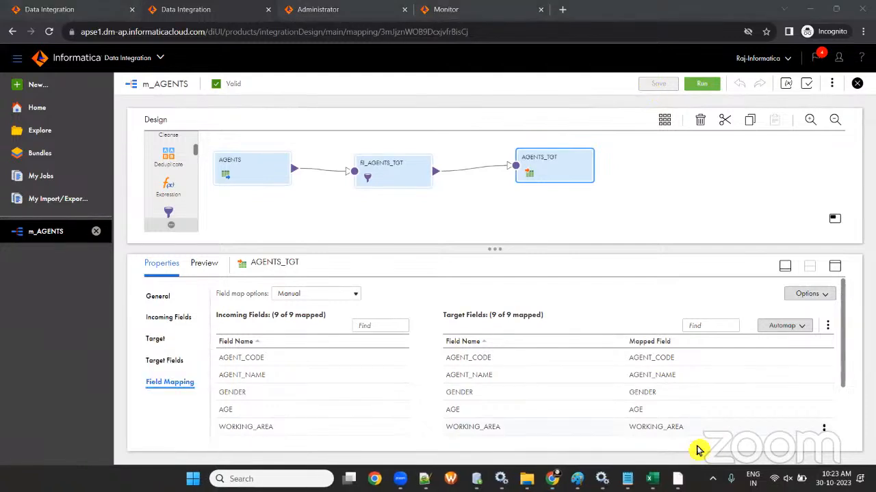
click(652, 479)
scroll(205, 267, down, 3)
- Add headings PC in B13 and IICS/IDMC in D13, with mapping in B14
click(145, 225)
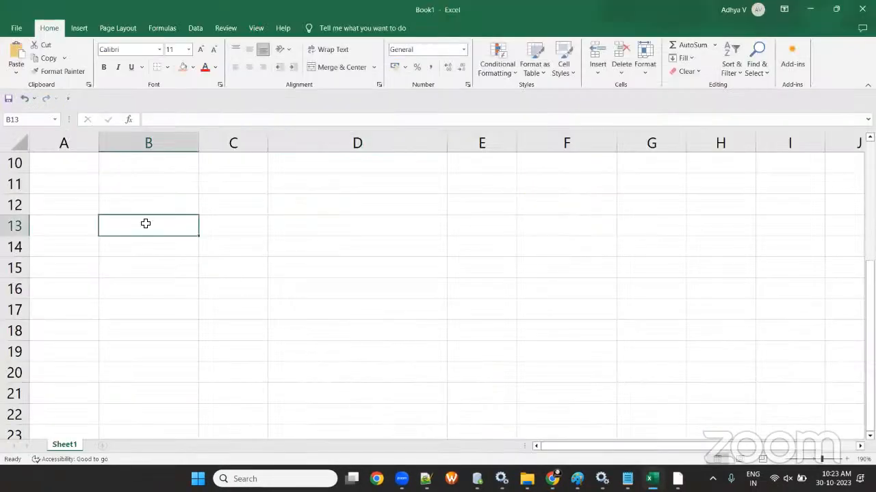
text(p)
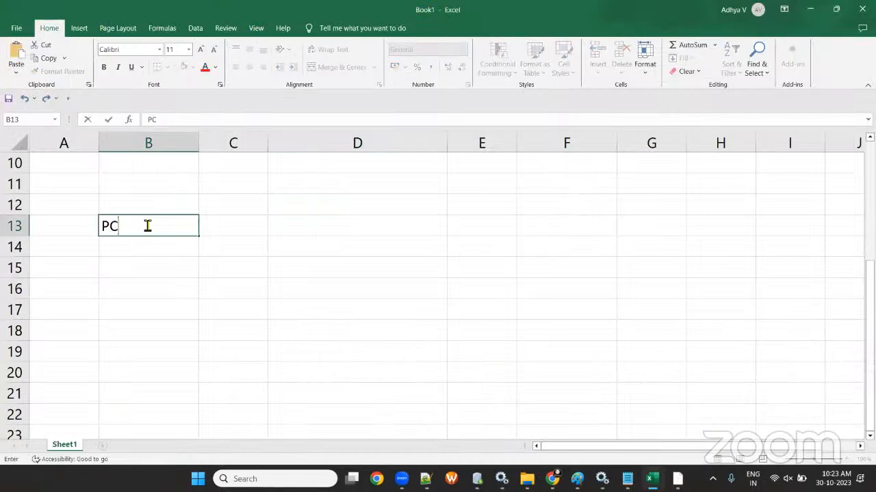
key(Tab)
key(Tab)
text(IICS)
click(152, 245)
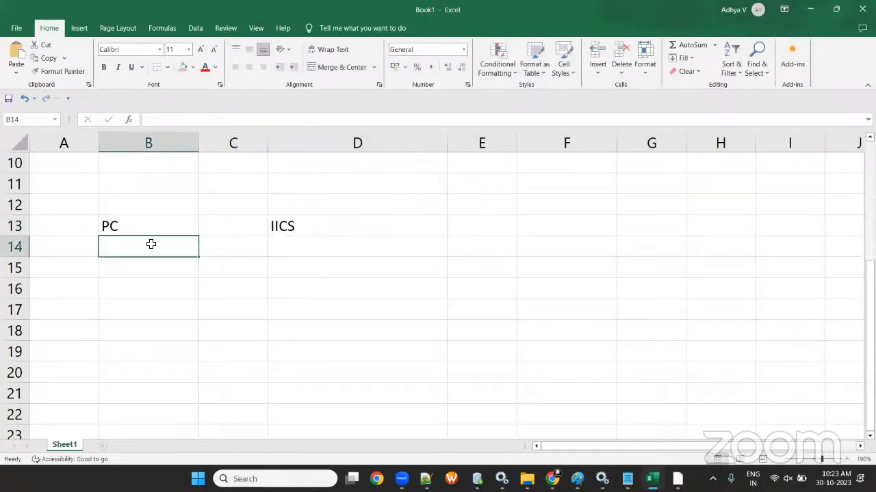
text(mapping)
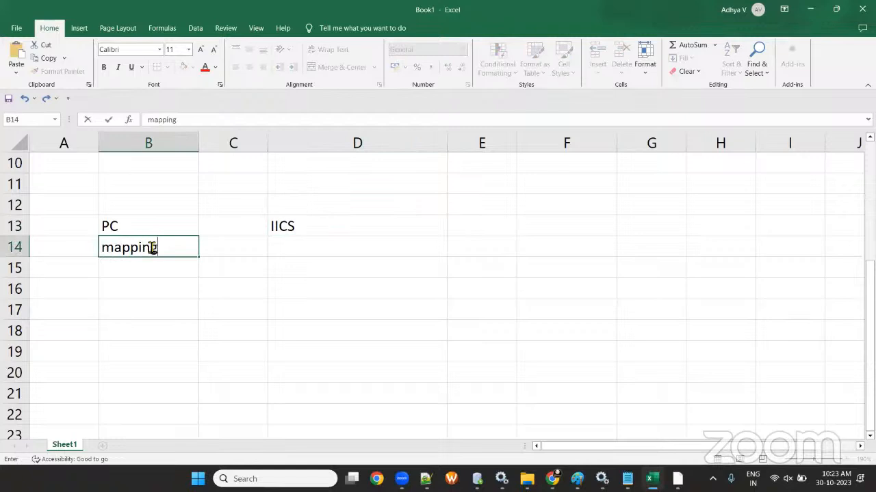
double_click(310, 229)
text(/)
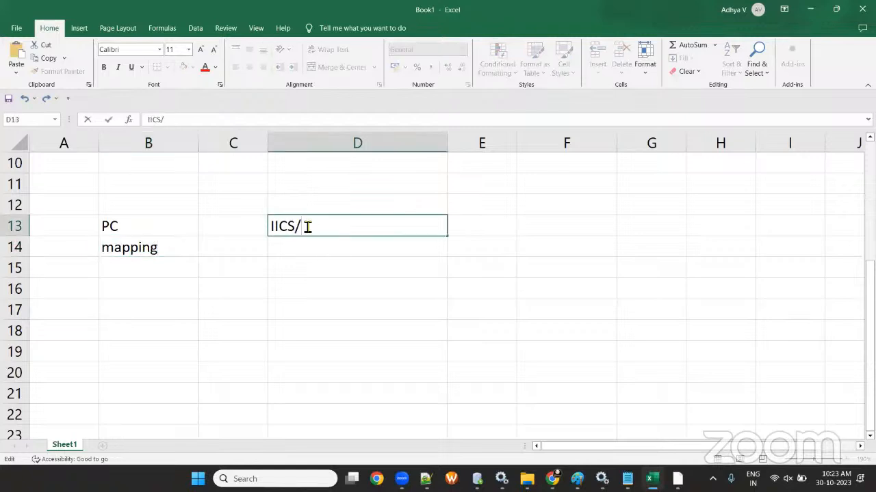
text(IDMC)
click(162, 248)
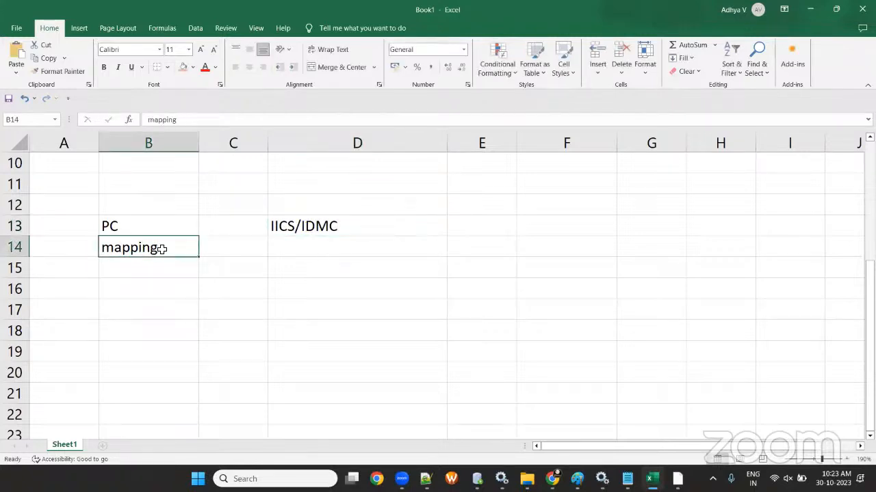
- Enter mapping in D14, session in B15, and Mapping Conguration Task in D15
click(311, 248)
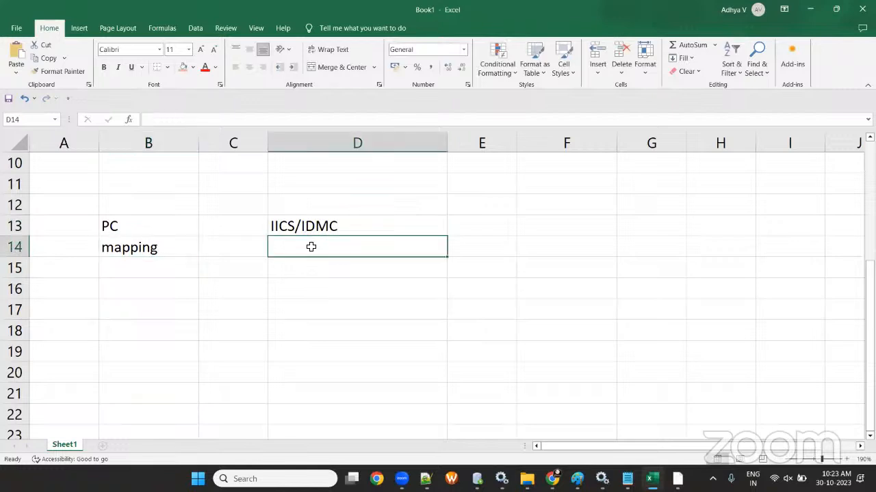
text(MAPPI)
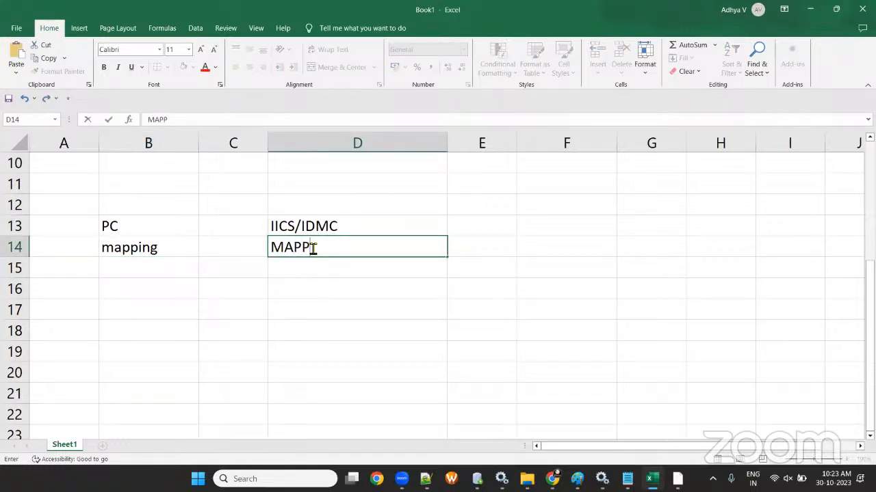
key(BackSpace)
key(BackSpace)
key(BackSpace)
key(BackSpace)
key(BackSpace)
text(mapping)
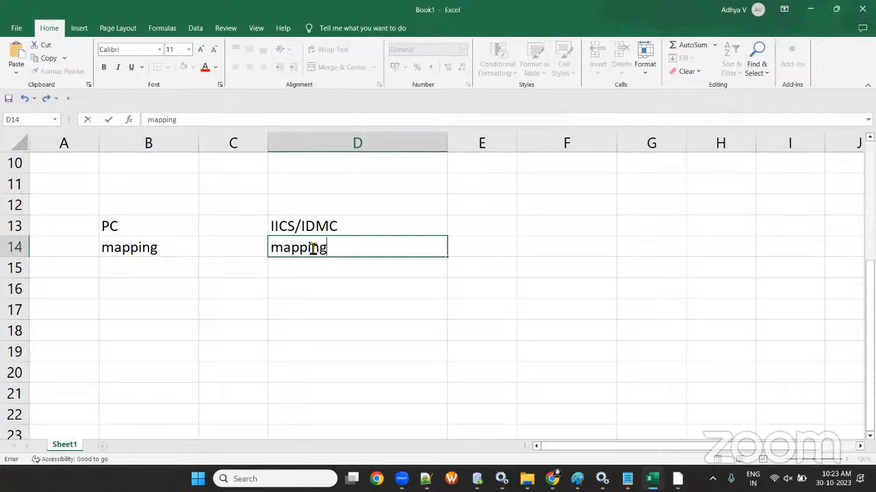
click(181, 275)
text(session)
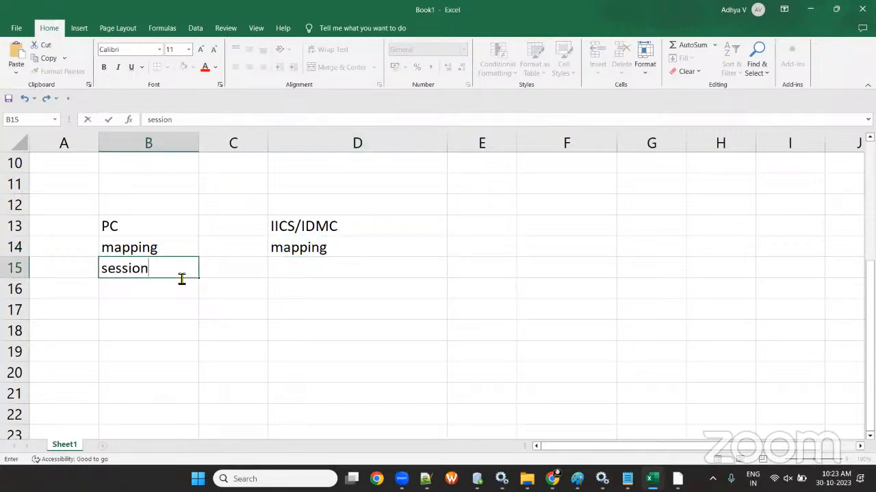
key(Tab)
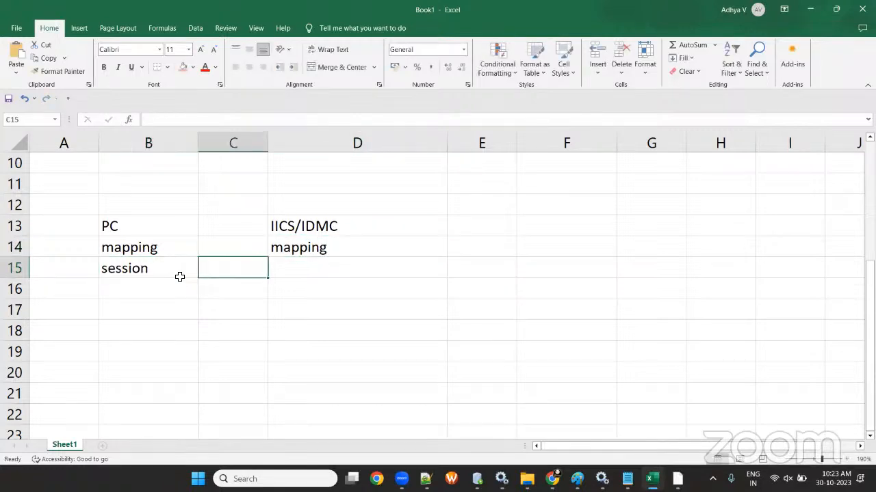
key(Tab)
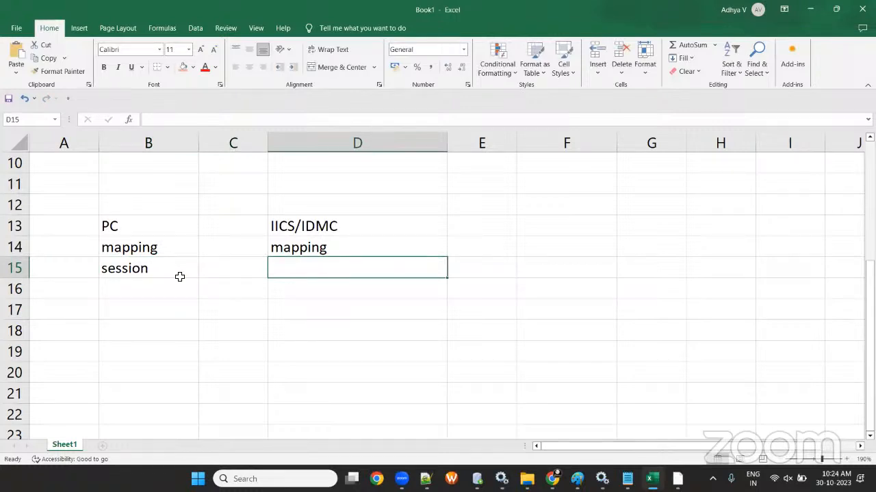
text(MA)
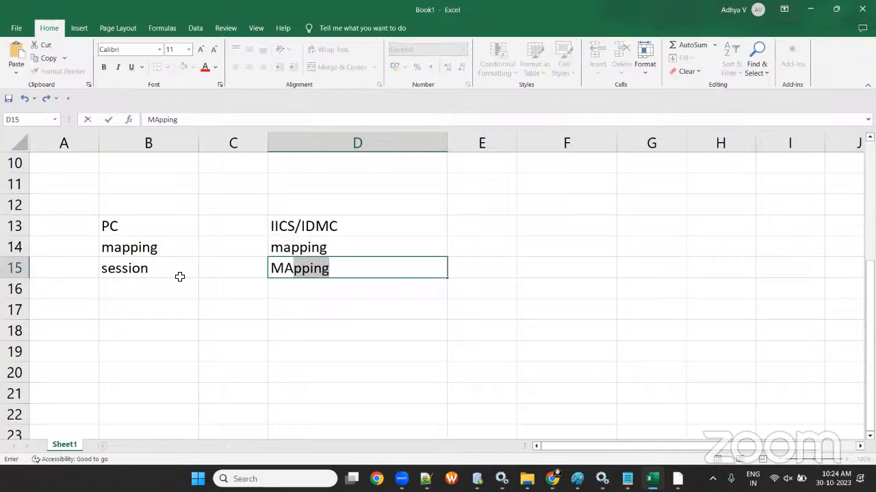
key(BackSpace)
text(apping )
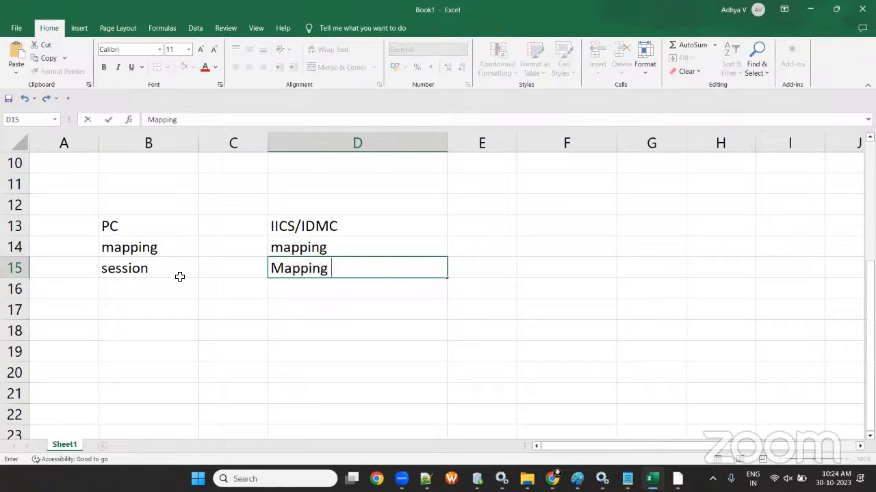
text(Cong)
key(BackSpace)
text(uration Task)
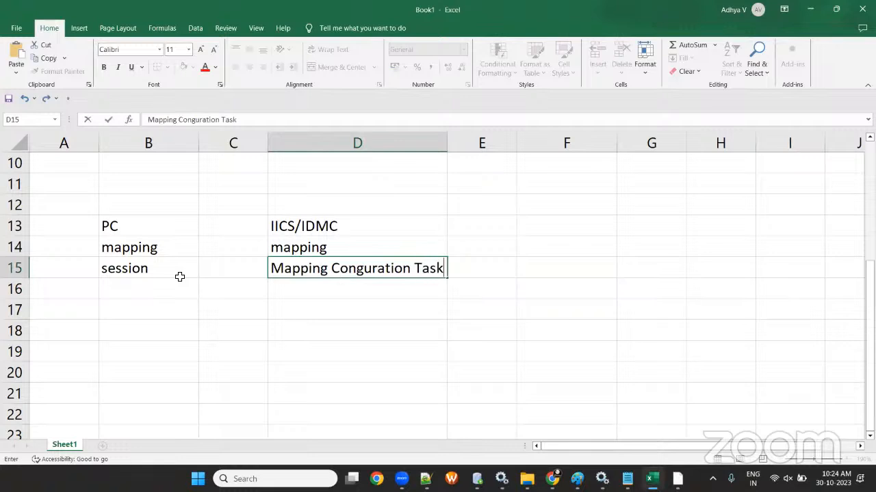
click(358, 305)
- Append (mct) to D15's text and autofit column D
click(409, 269)
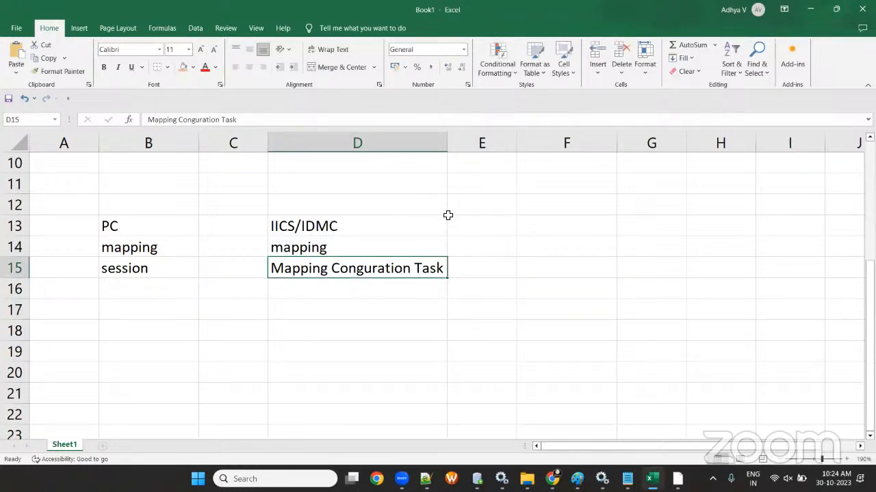
click(254, 120)
text((mct()
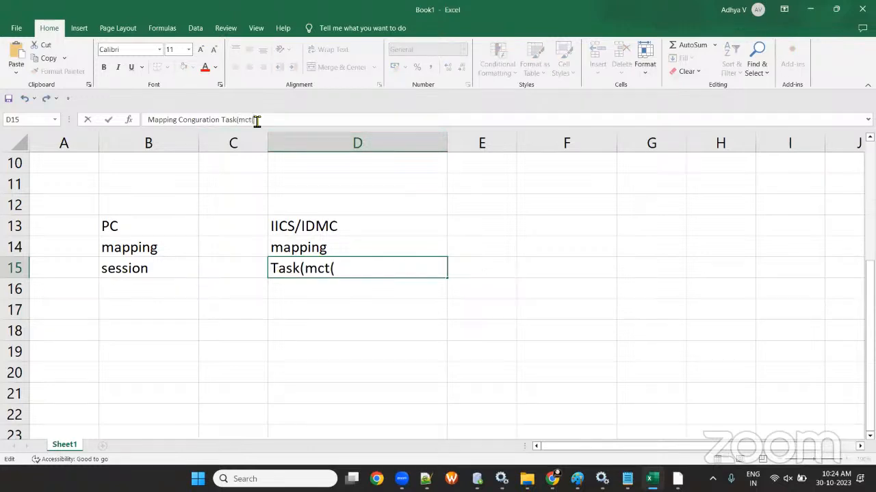
key(BackSpace)
text())
click(396, 414)
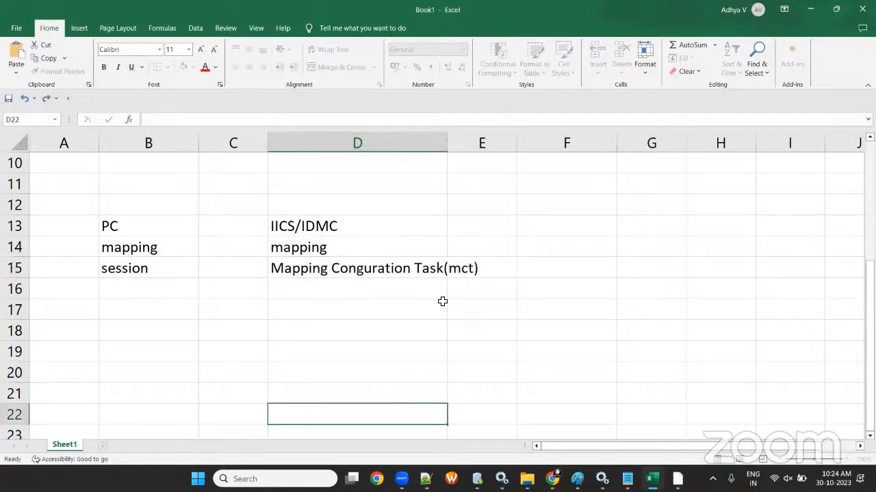
double_click(447, 145)
- Enter workflow in B16 and taskflow in D16
click(130, 296)
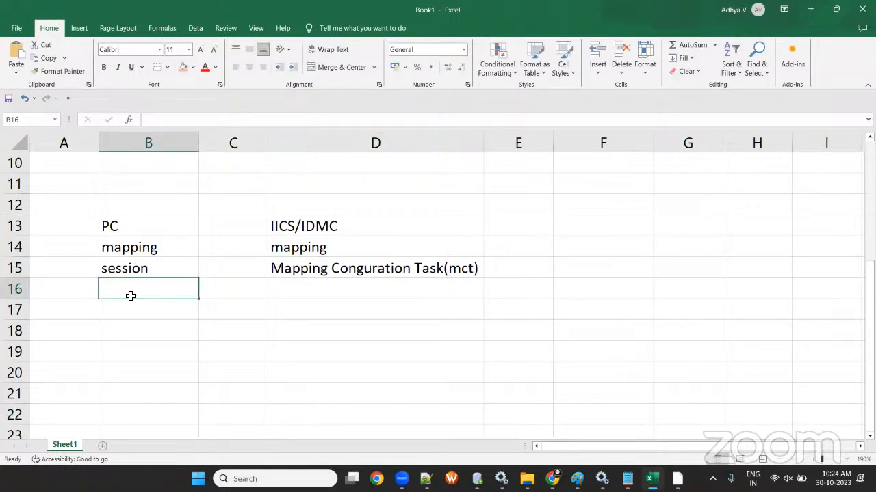
text(wor)
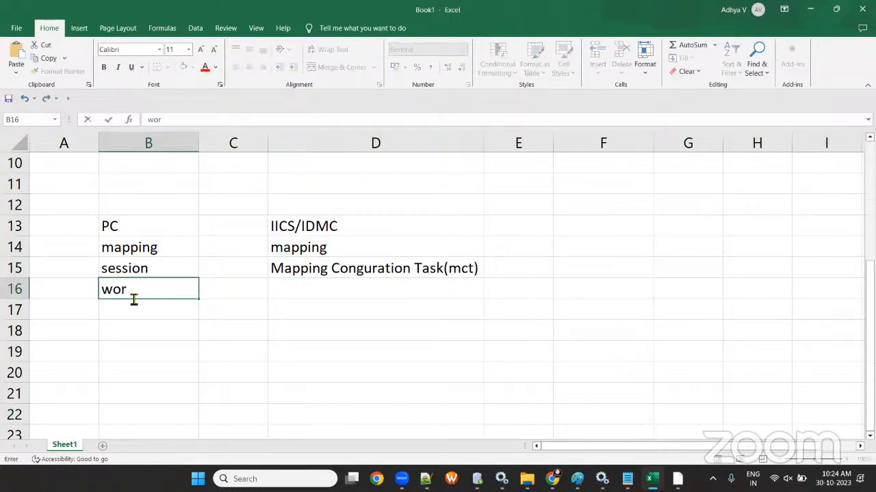
text(kflow)
key(Tab)
key(Tab)
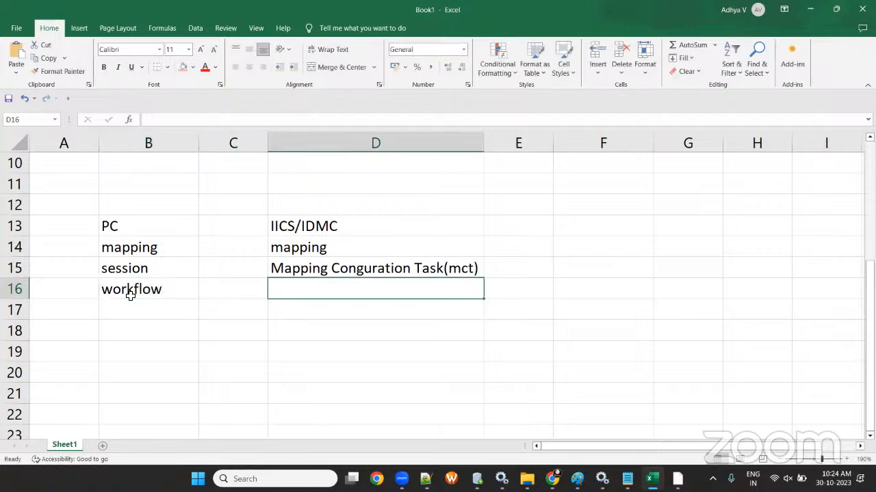
text(taskflow)
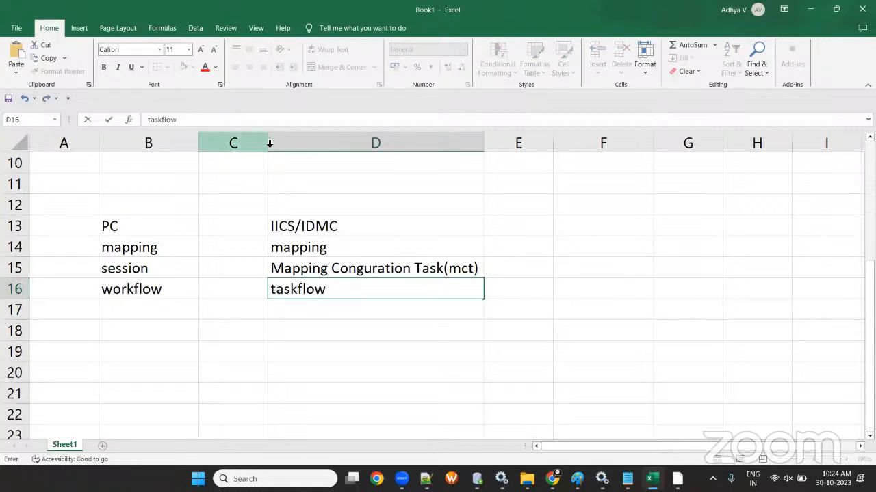
- Widen column B to about 28.56 and narrow column C to a thin spacer
drag(272, 143, 306, 144)
drag(197, 143, 223, 145)
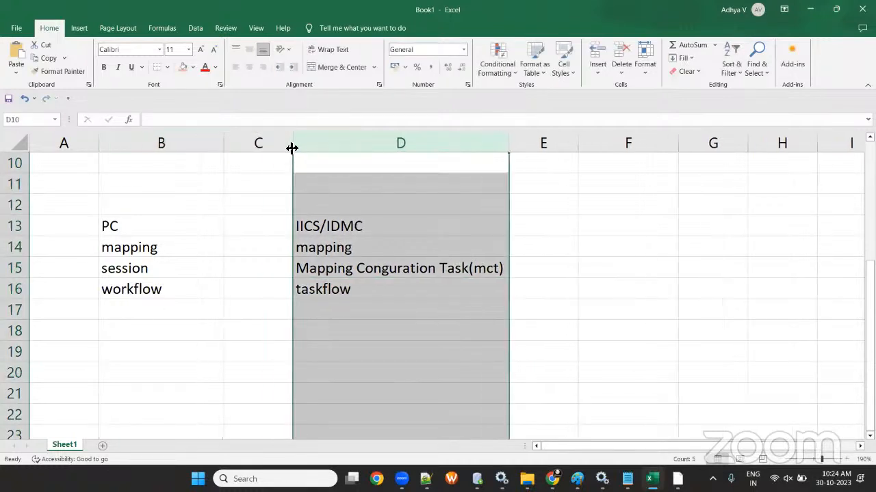
drag(292, 145, 374, 146)
drag(225, 143, 330, 158)
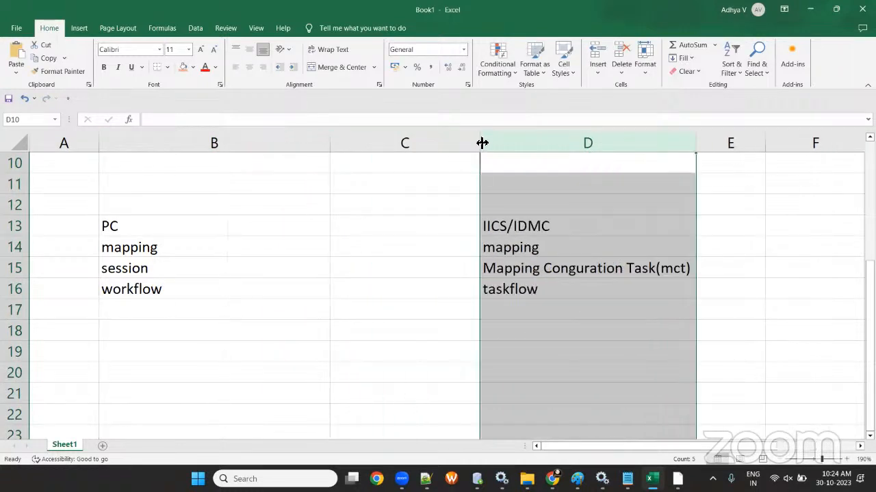
drag(482, 141, 363, 143)
click(258, 229)
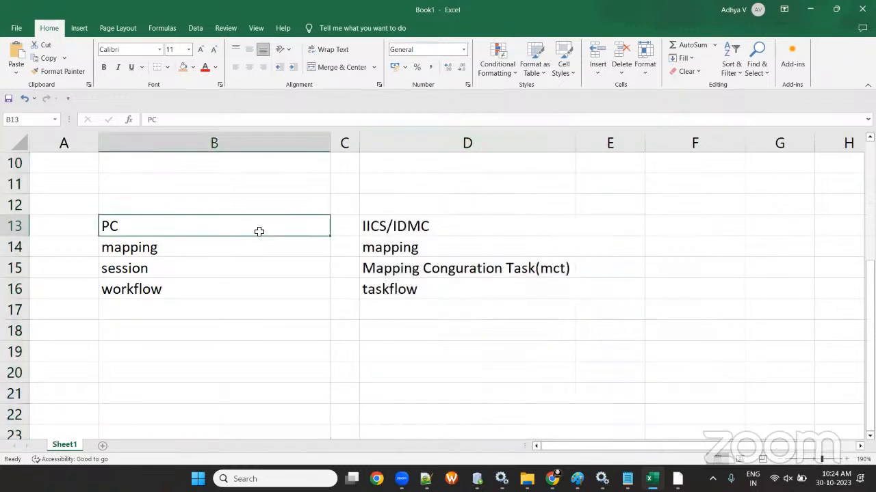
- Mark the mapping row: no in A14 and yes in E14
click(54, 248)
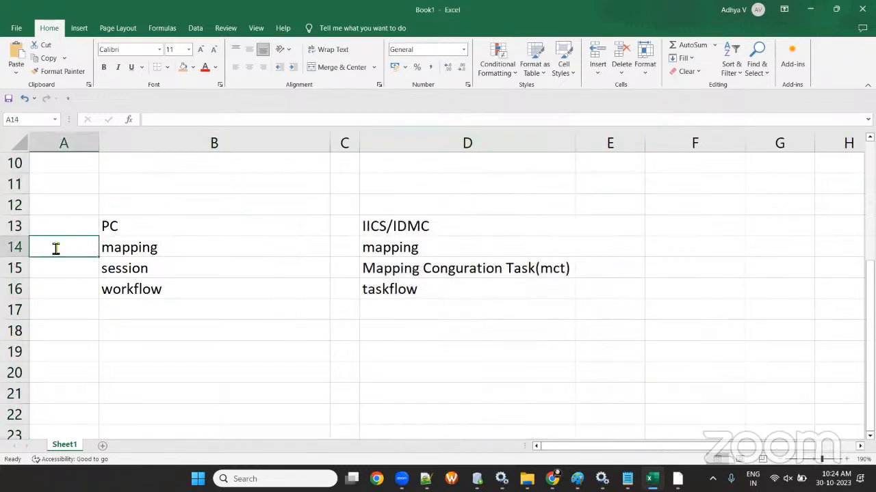
text(no)
click(603, 240)
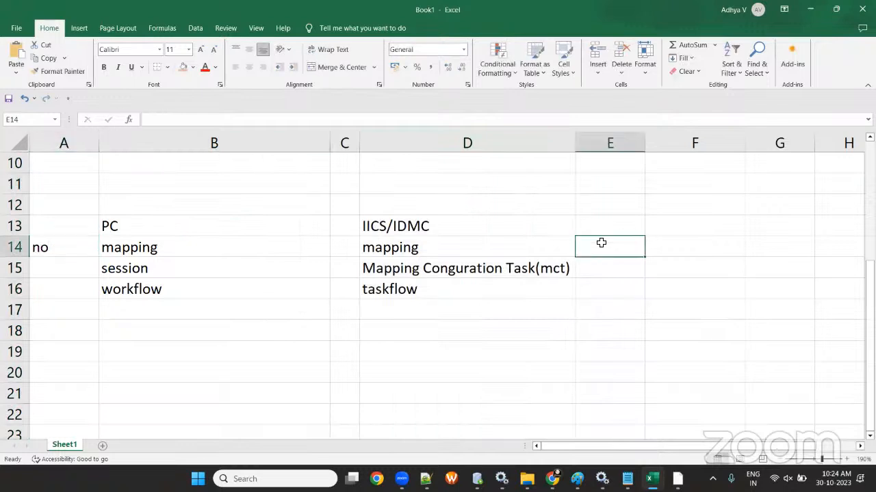
text(no)
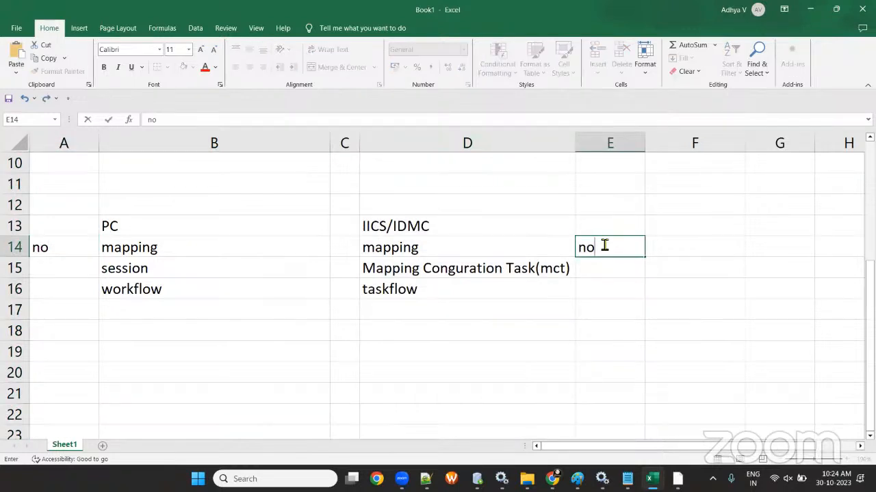
key(BackSpace)
key(BackSpace)
text(yes)
click(617, 326)
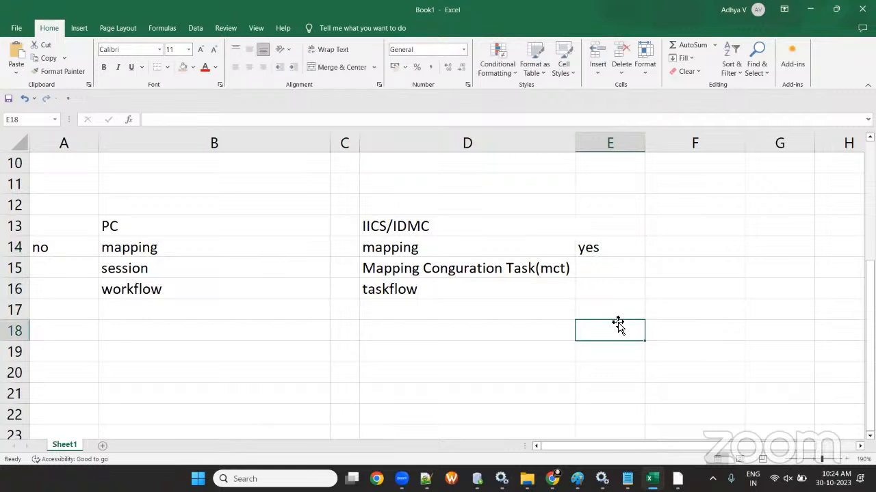
- Mark the session row: no in A15 and yes in E15
click(54, 268)
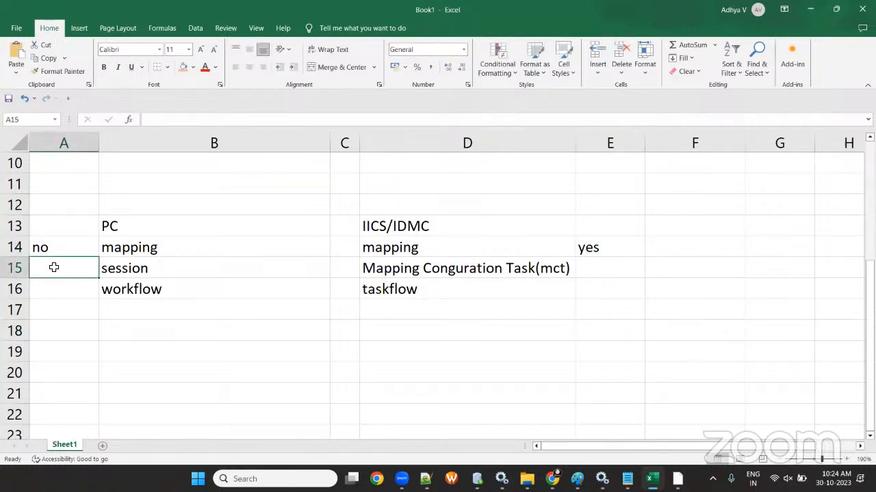
text(no)
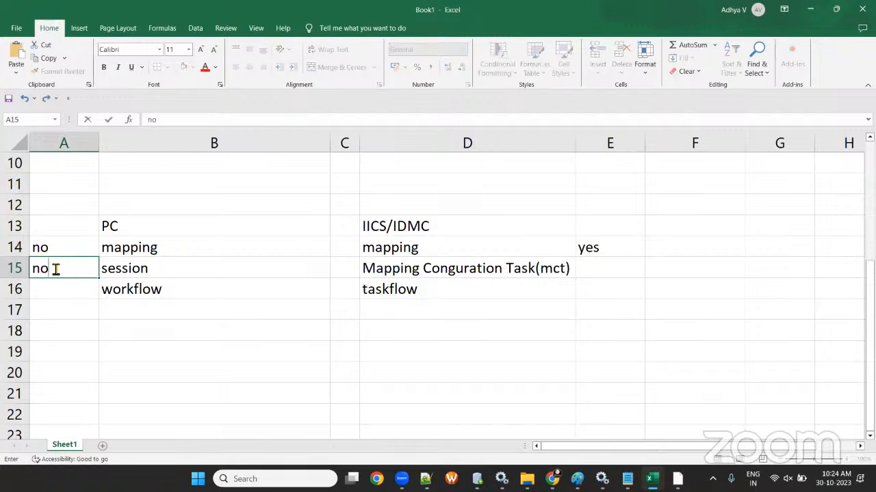
click(599, 262)
text(yue)
key(BackSpace)
key(BackSpace)
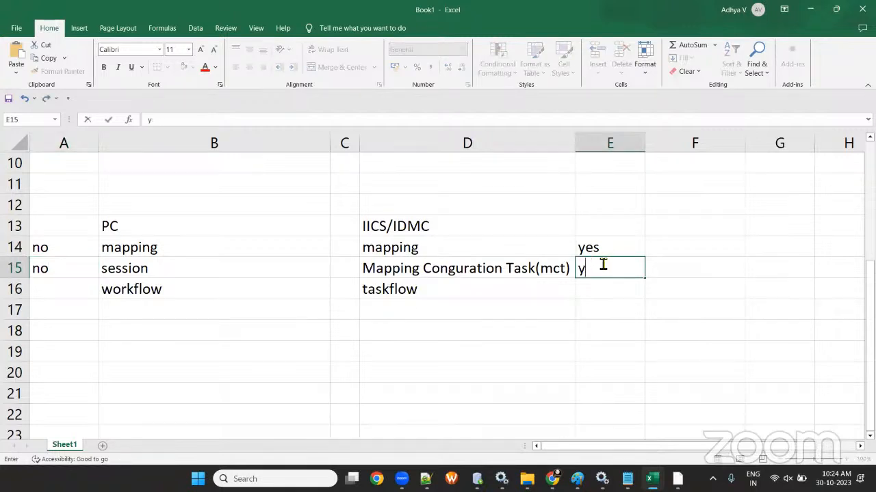
text(es)
drag(451, 248, 619, 248)
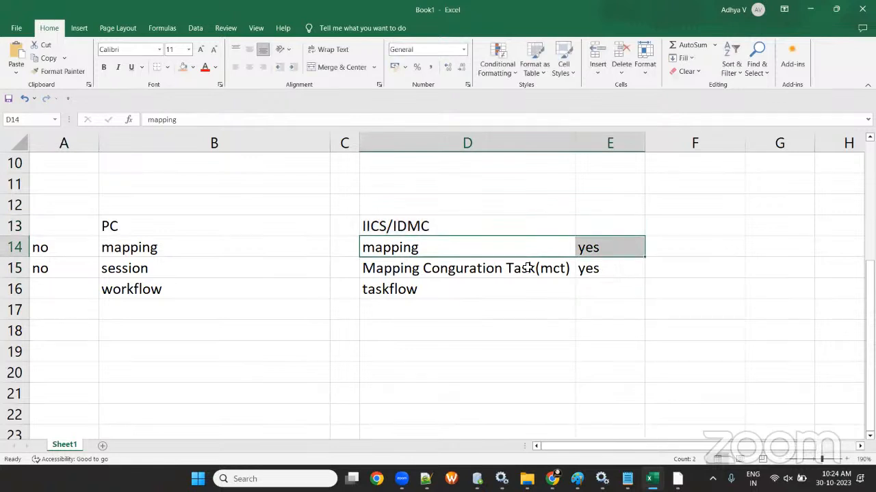
drag(493, 273, 595, 266)
click(521, 290)
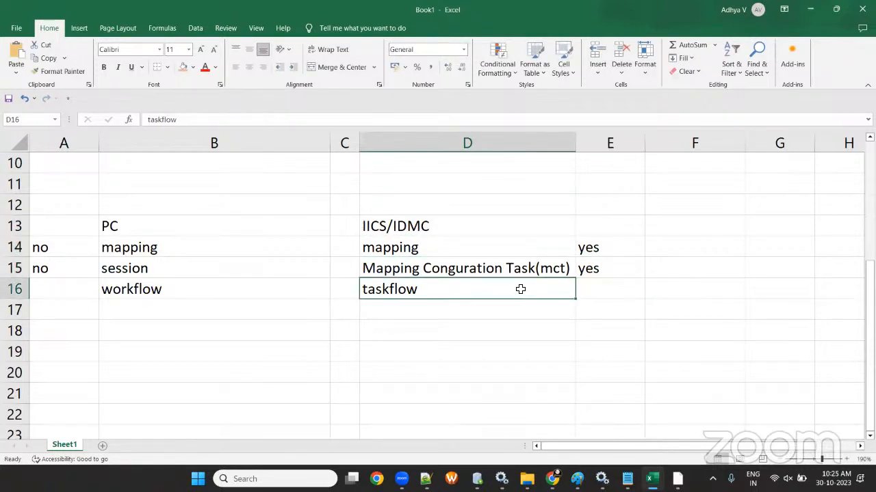
key(Tab)
- Enter yes in E16 and shade D14:E15 light blue
text(yes)
click(498, 328)
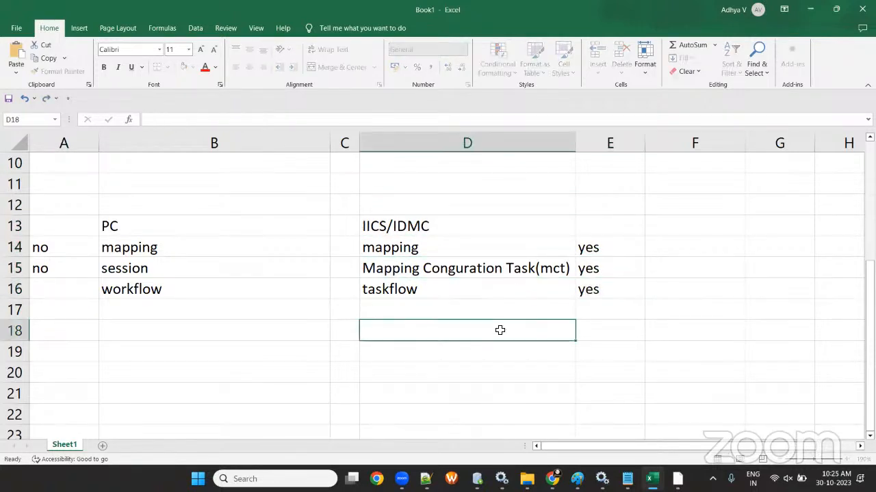
drag(416, 255, 599, 269)
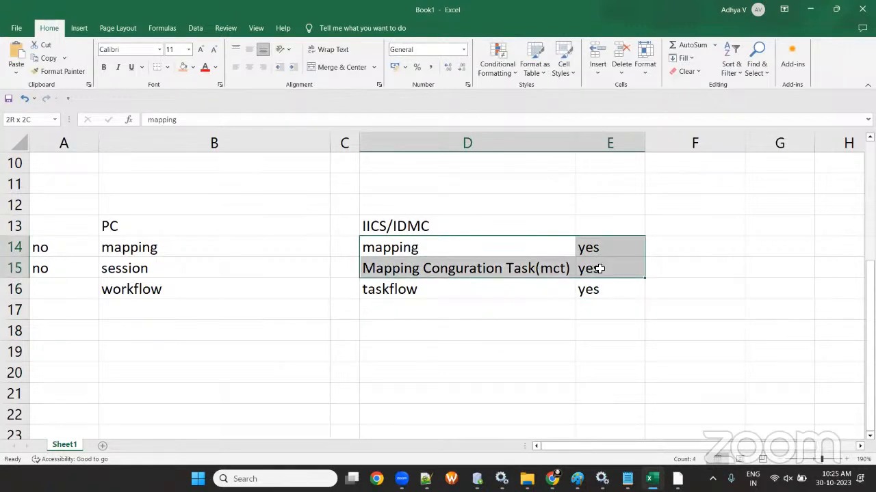
click(193, 67)
click(217, 167)
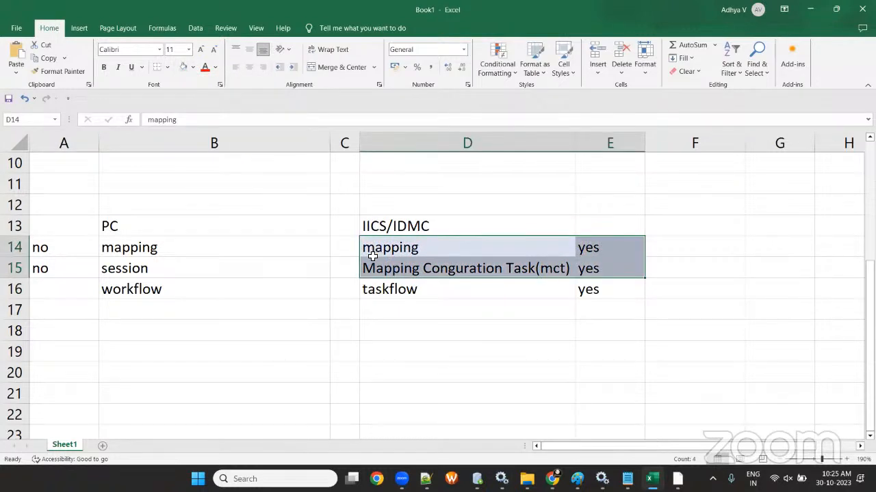
- Apply All Borders to D14:E16 and A14:B16
drag(44, 247, 601, 286)
click(420, 351)
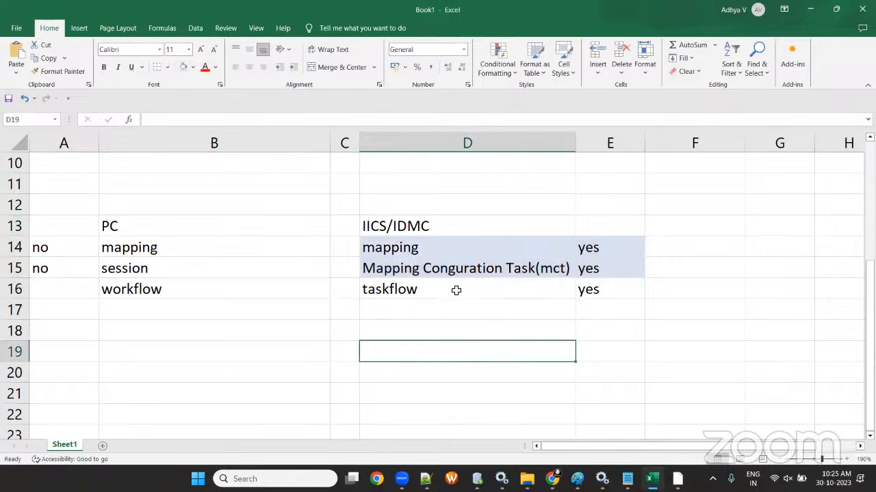
click(411, 289)
drag(415, 247, 602, 289)
click(167, 68)
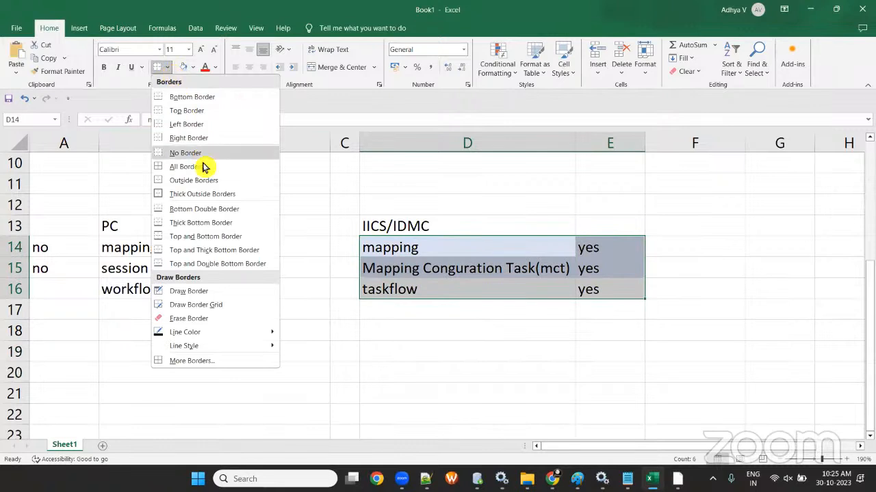
click(205, 168)
click(311, 335)
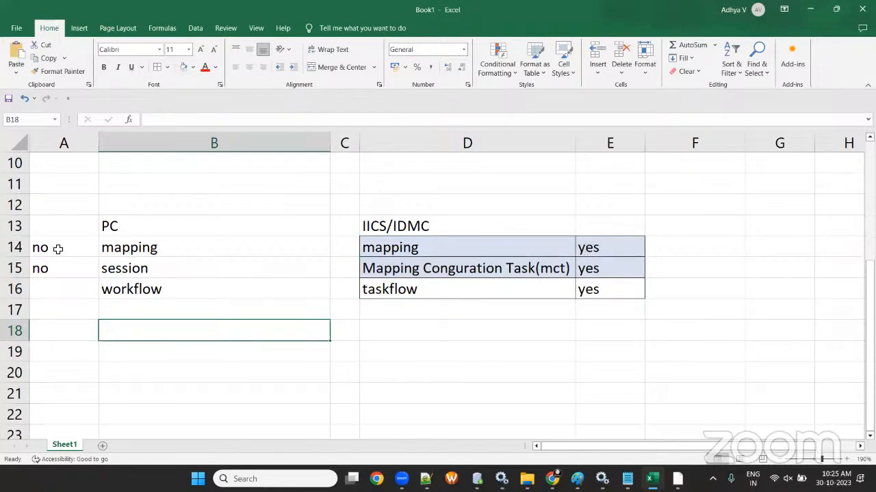
drag(57, 248, 240, 291)
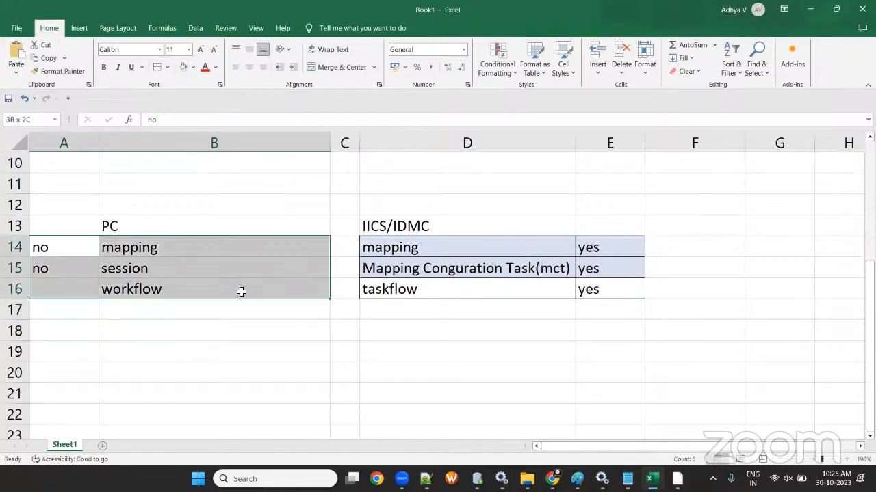
click(157, 67)
click(242, 370)
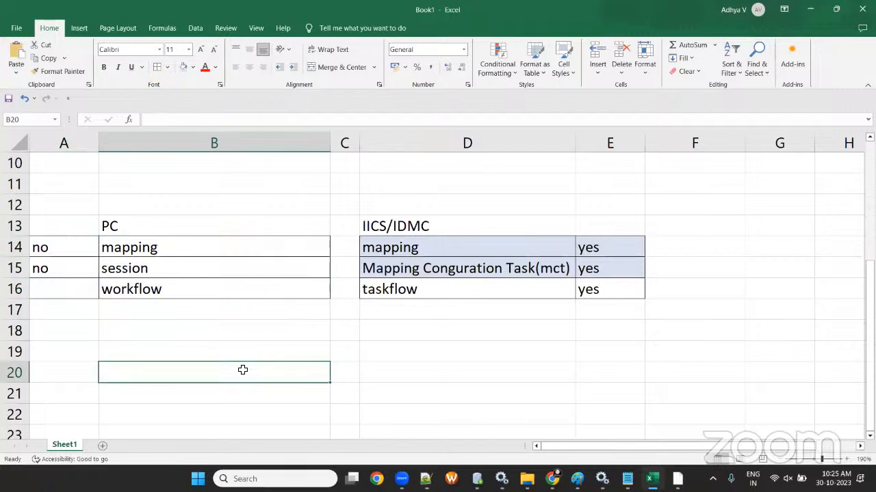
- Enter yes in A16 for the workflow row
click(61, 282)
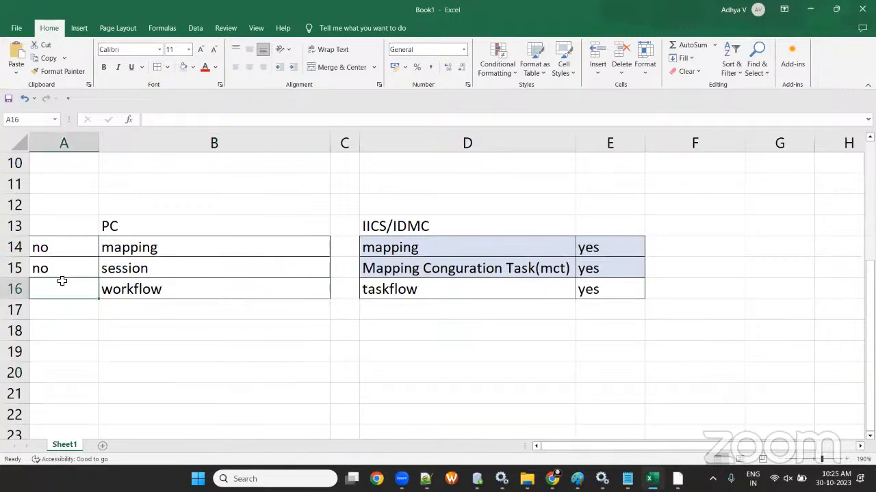
text(yes)
click(194, 338)
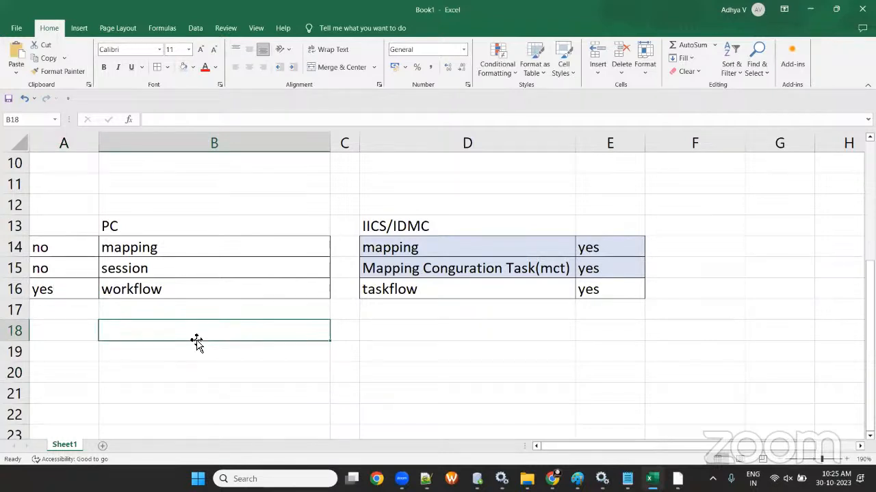
drag(390, 248, 632, 248)
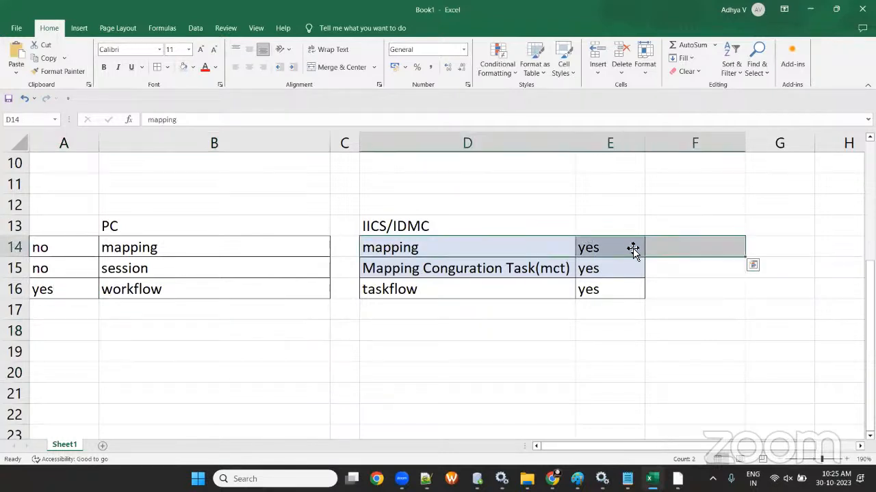
click(520, 268)
ctrl+click(589, 267)
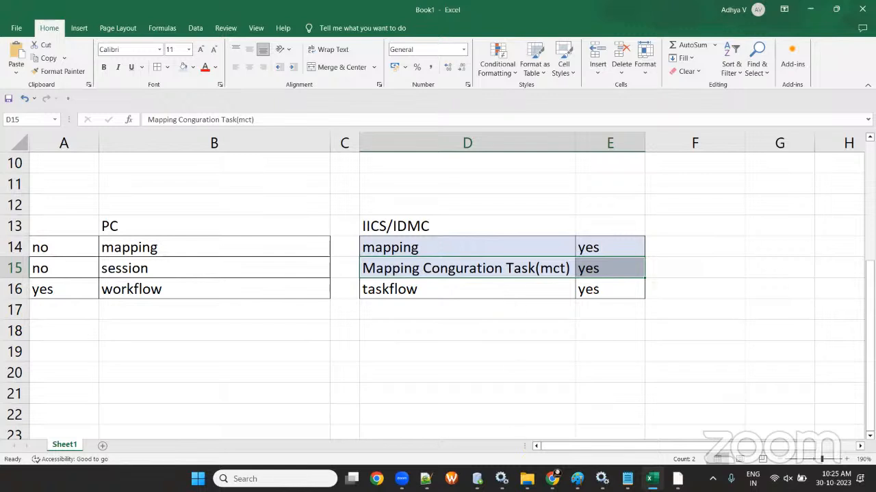
click(552, 479)
- Return to the Data Integration window and run the m_AGENTS mapping
click(609, 428)
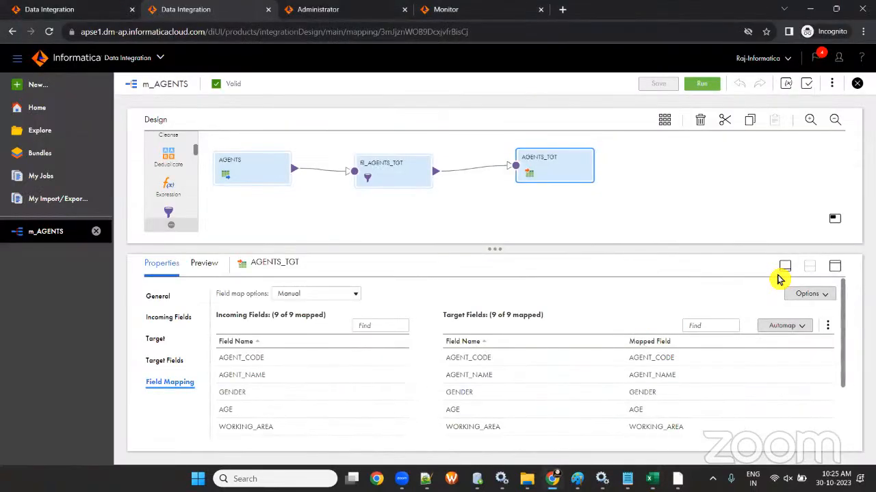
click(701, 87)
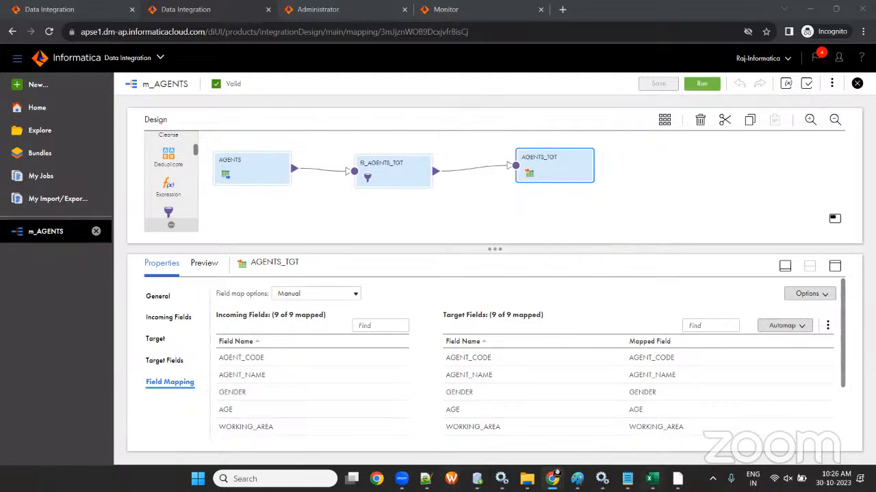
- Review the m_agents_tgt11 mapping's name and description in Designer, then launch Workflow Manager
click(677, 479)
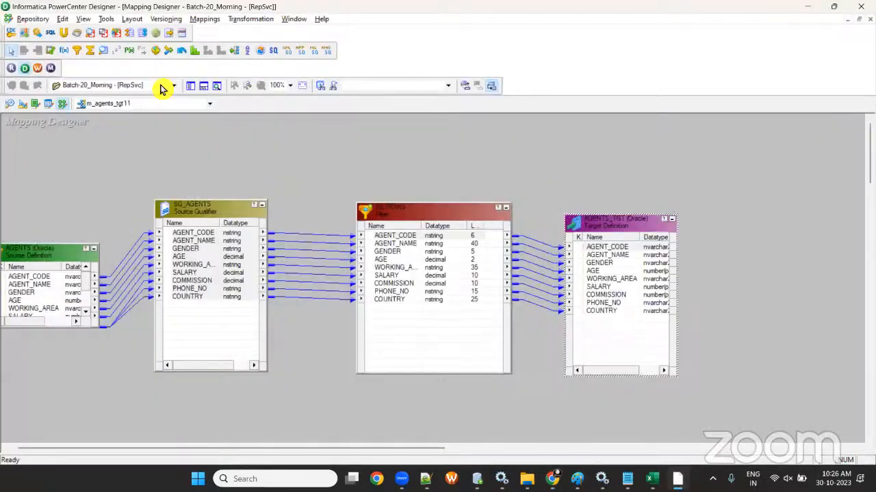
click(206, 19)
click(213, 55)
click(455, 275)
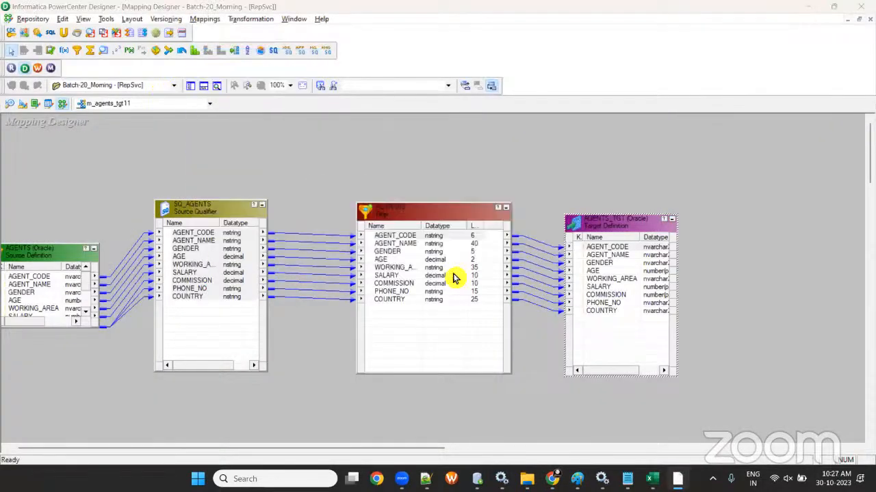
click(37, 68)
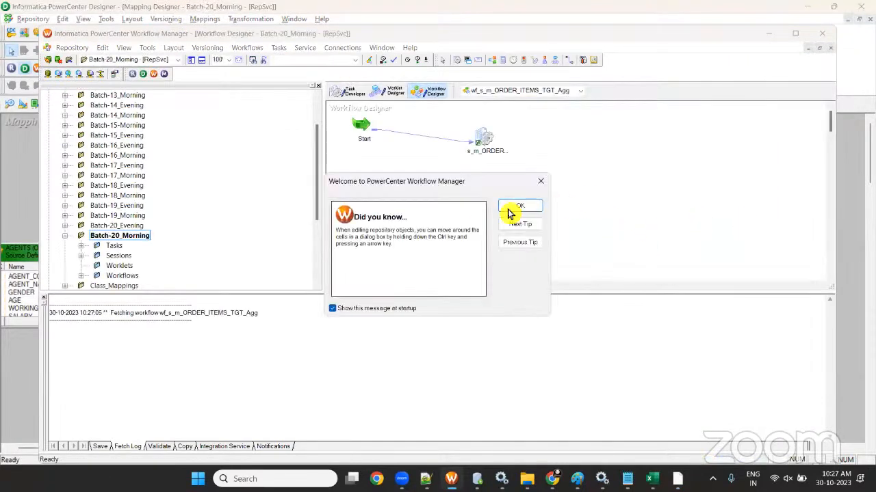
- Dismiss the tip, maximize Workflow Manager, and clear the Task Developer workspace
click(510, 208)
double_click(579, 35)
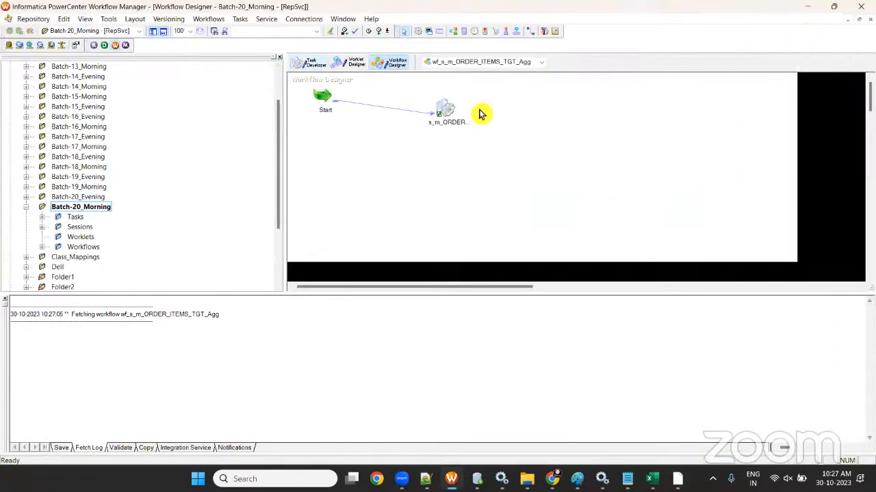
click(312, 62)
right_click(541, 108)
click(562, 129)
- Create reusable session s_m_agents_tgt11 on mapping m_AGENTS_TGT and open its settings full screen
click(200, 20)
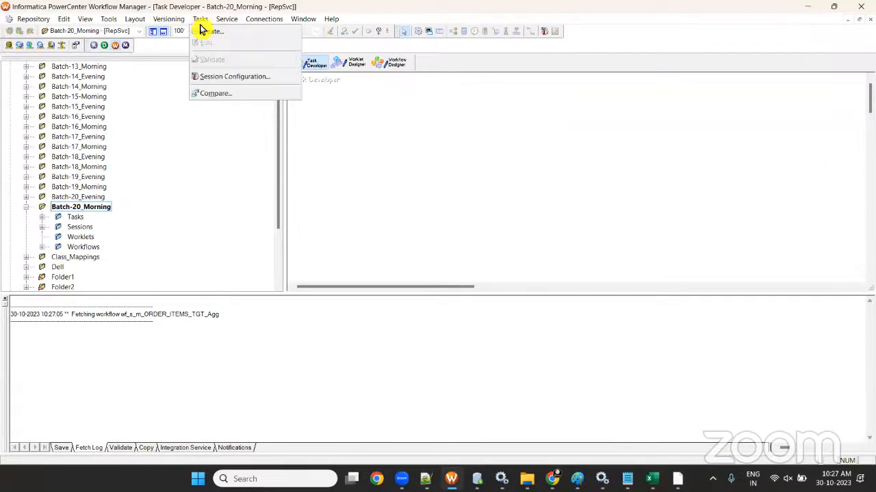
click(206, 31)
click(523, 195)
text(s_)
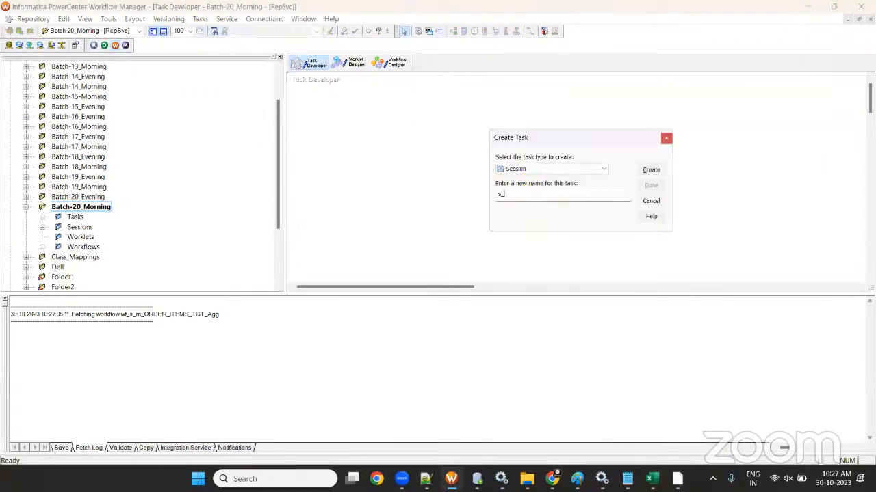
text(m_agents_tgt11)
click(650, 169)
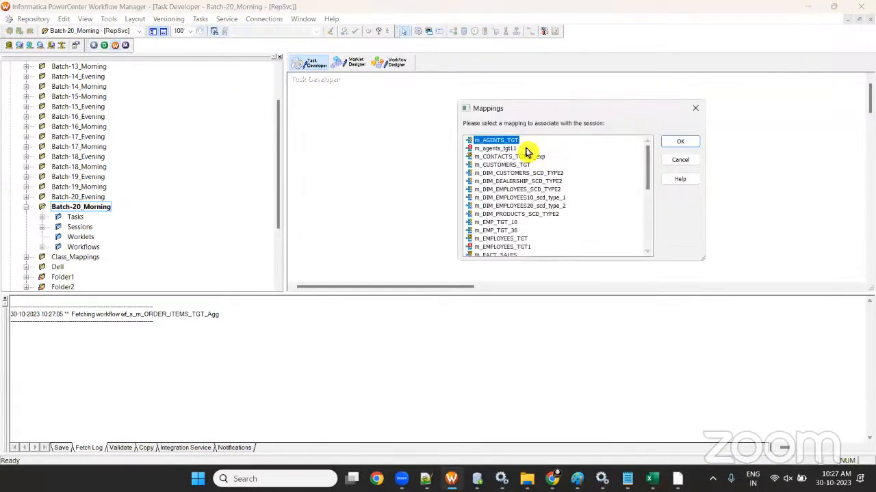
click(680, 143)
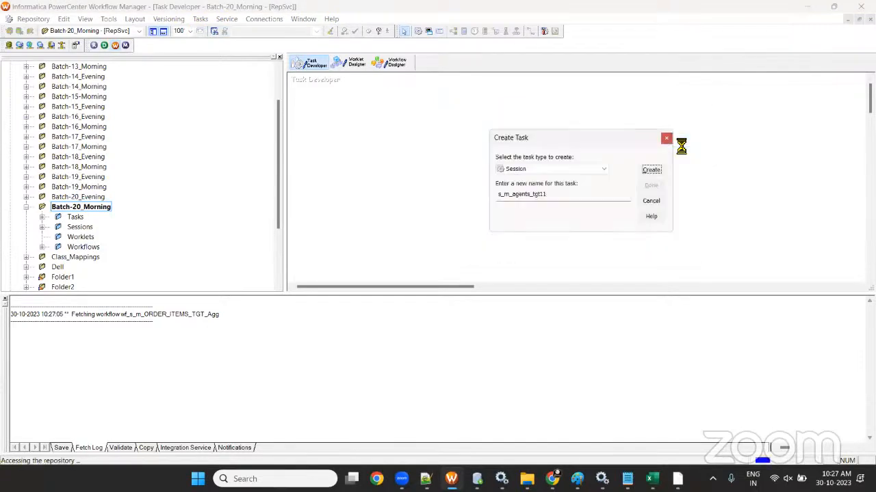
click(651, 187)
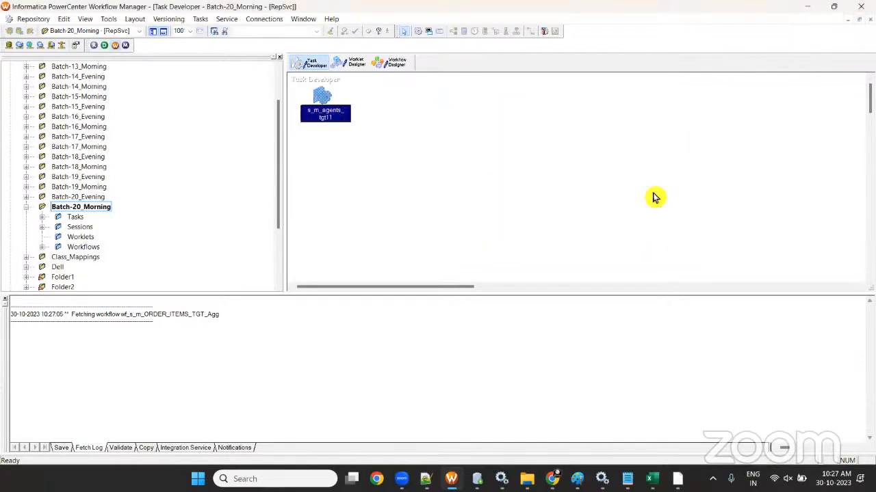
double_click(312, 100)
double_click(328, 35)
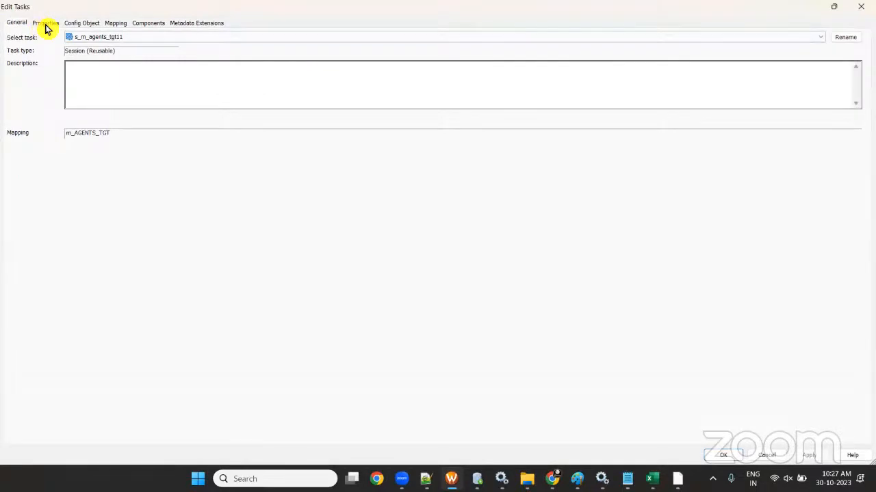
- Look through the session's Properties, Config Object, Components and General tabs, then close Edit Tasks unchanged
click(46, 25)
click(82, 23)
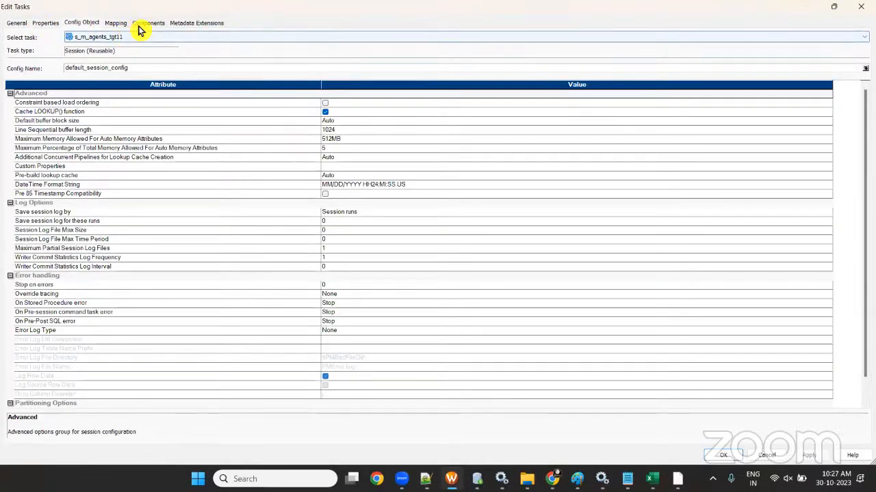
click(140, 25)
click(19, 24)
click(46, 23)
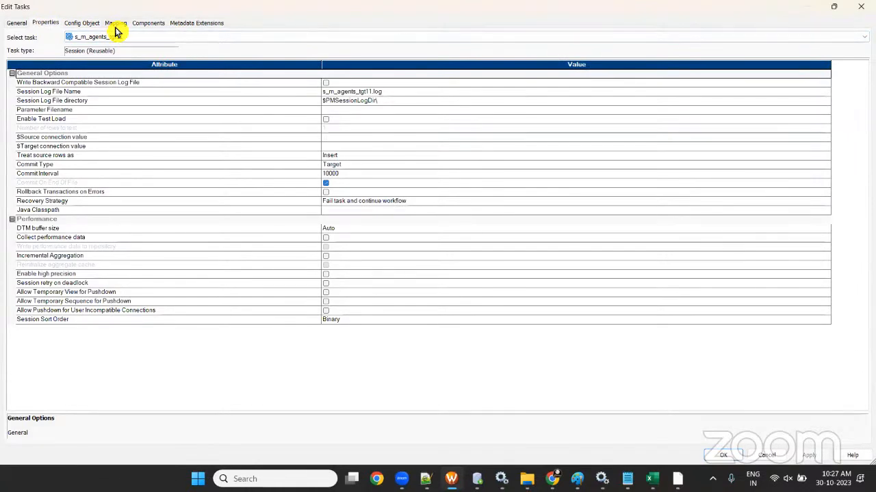
click(861, 6)
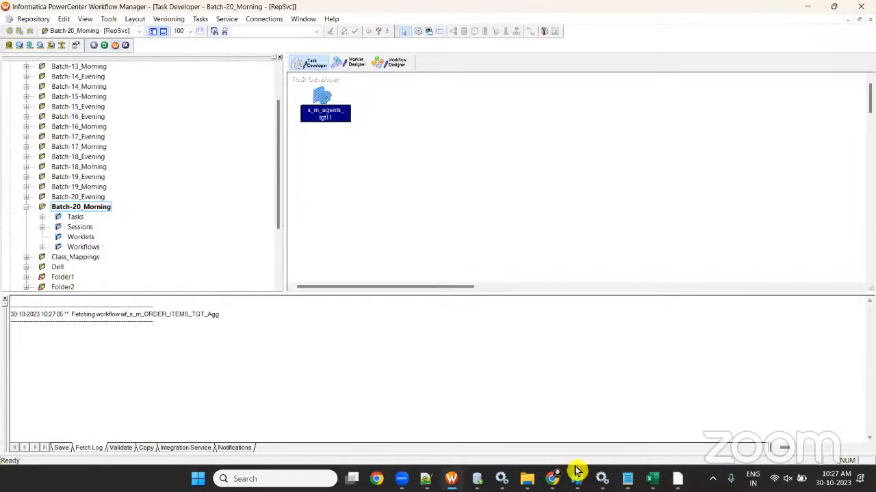
- Back in the Data Integration browser, check the m_AGENTS mapping's properties and open the New Asset chooser
mouse_move(552, 479)
click(602, 404)
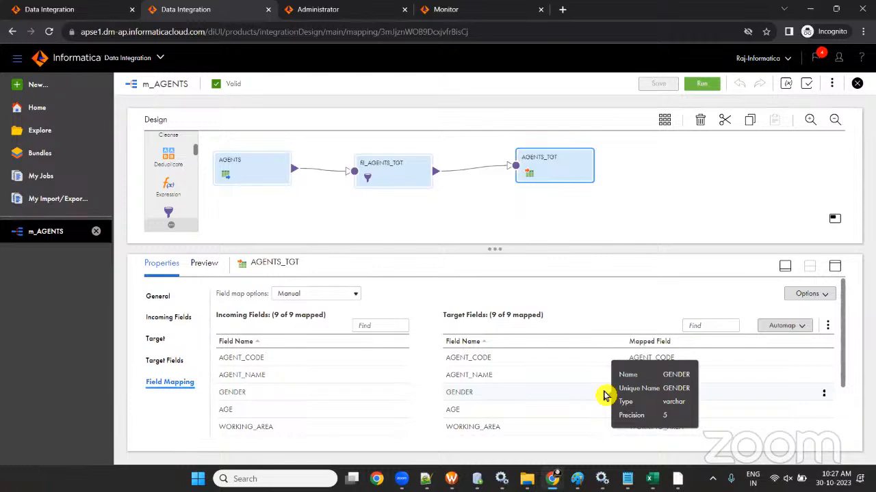
click(38, 86)
click(661, 103)
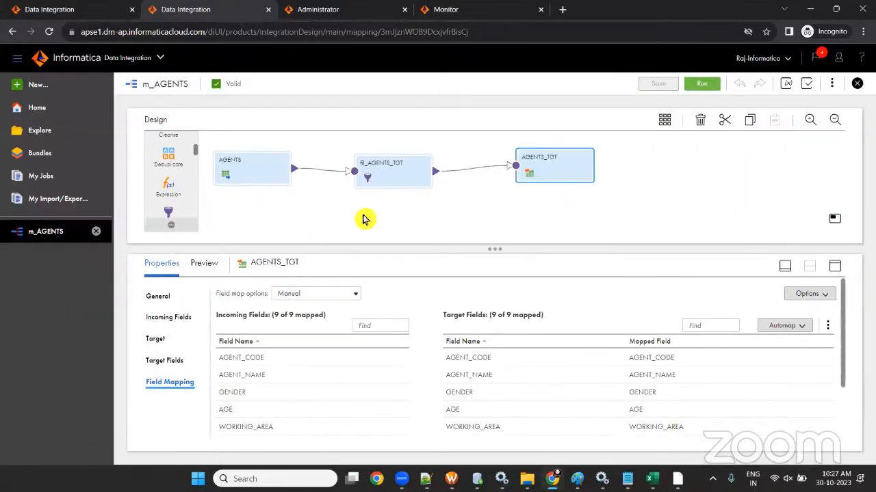
click(450, 207)
double_click(212, 290)
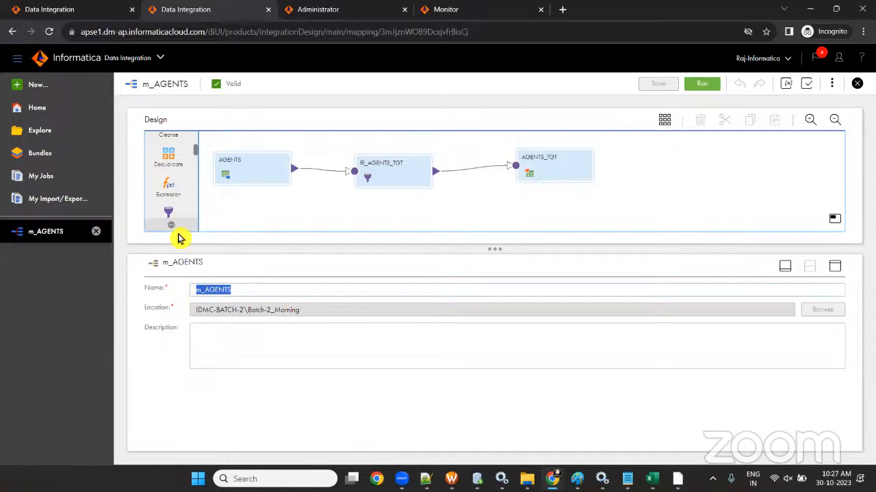
click(49, 91)
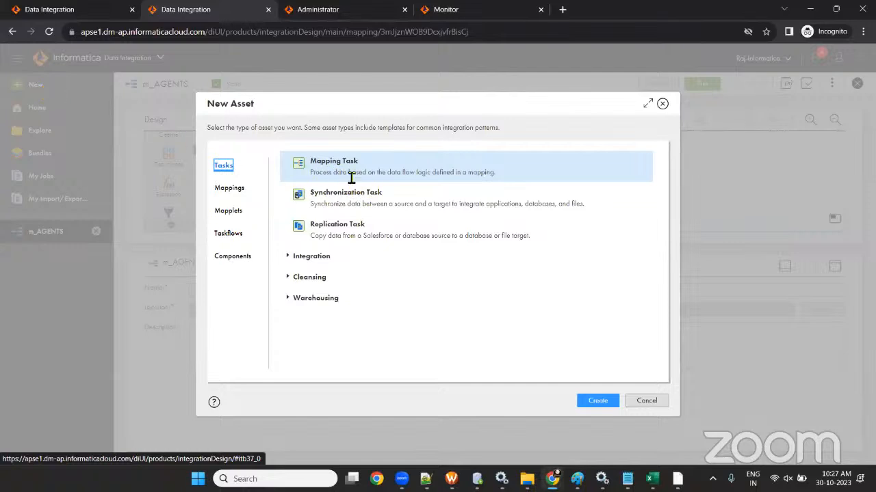
- Create mapping task mct_m_AGENTS on runtime LAPTOP-ML8890RC using mapping m_AGENTS, advancing to Schedule
click(596, 404)
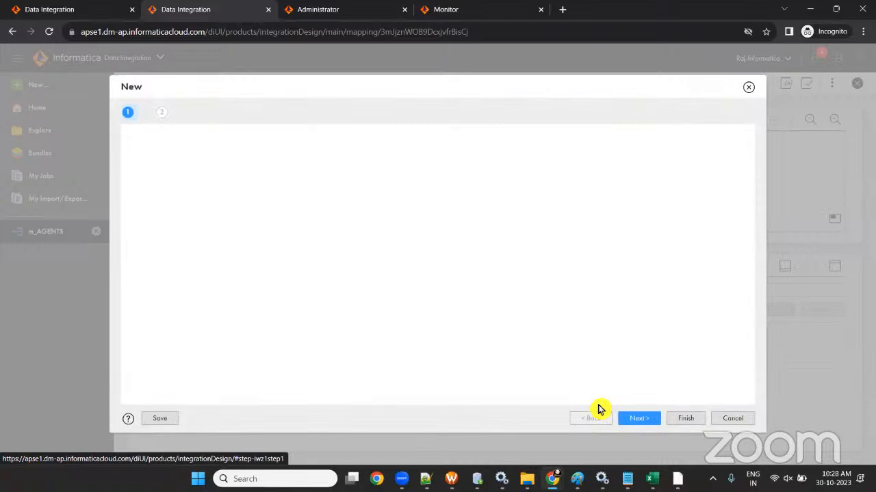
drag(264, 157, 179, 145)
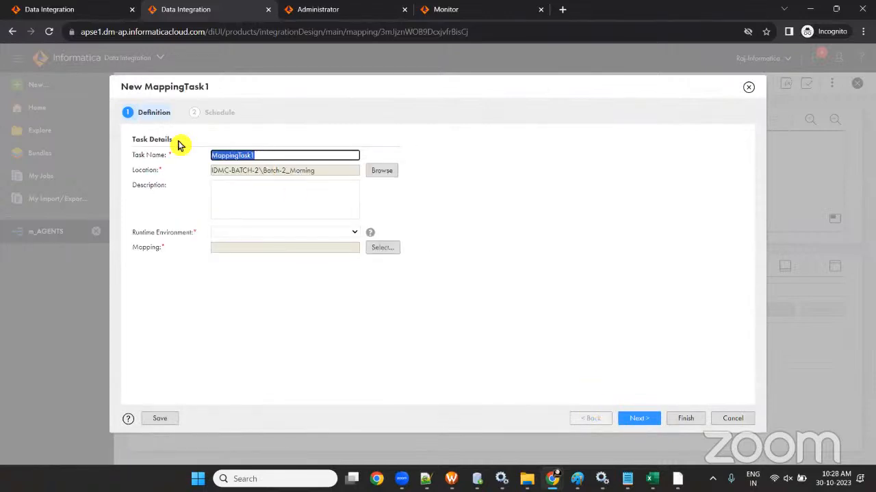
text(mct)
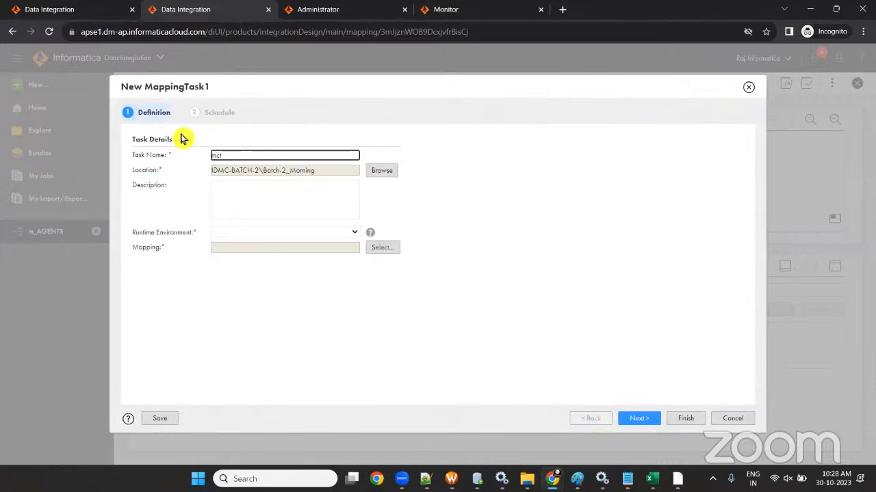
text(_m_AGENTS)
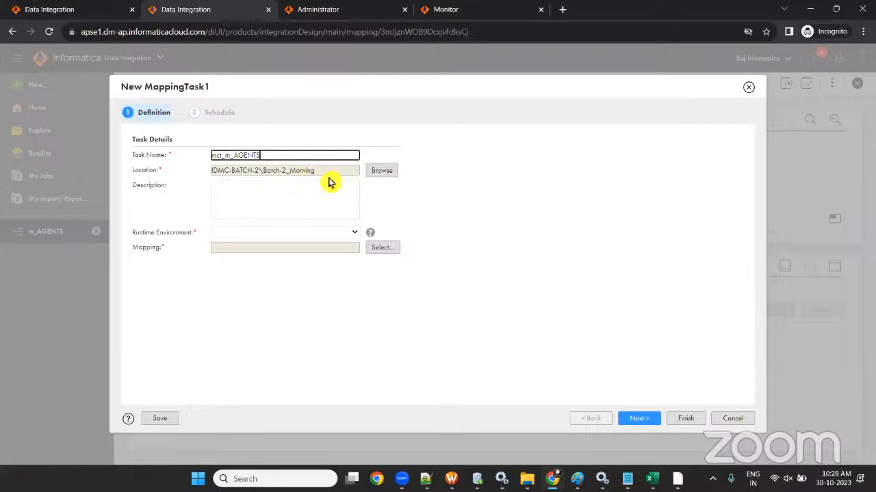
click(275, 234)
click(280, 254)
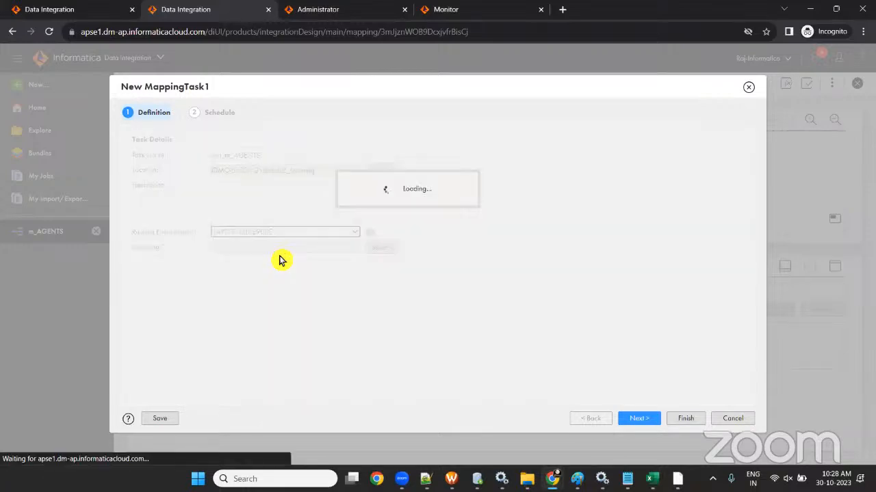
click(381, 247)
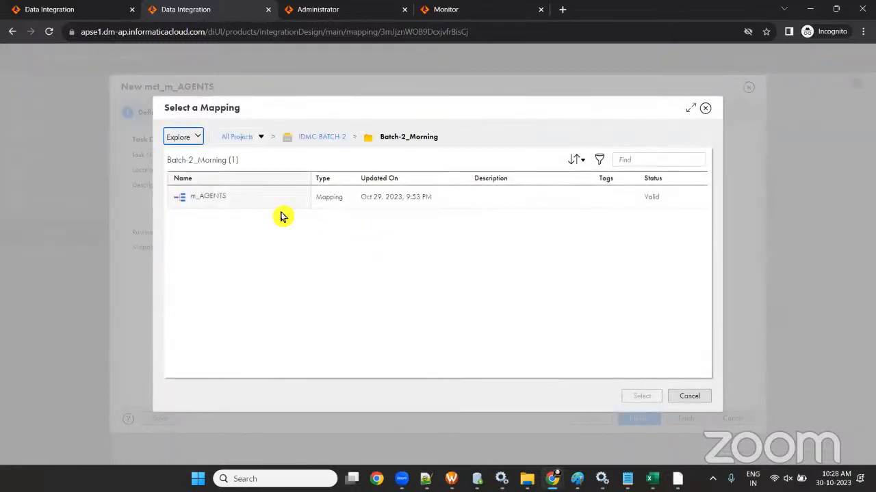
click(267, 205)
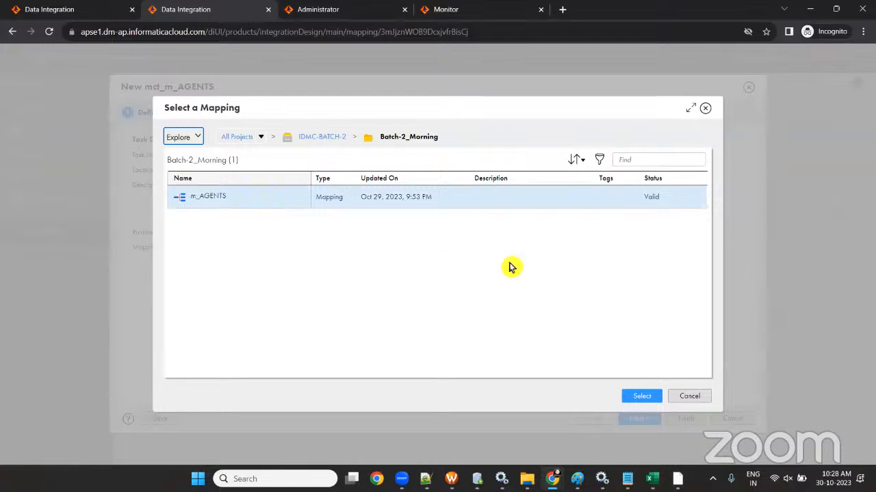
click(639, 398)
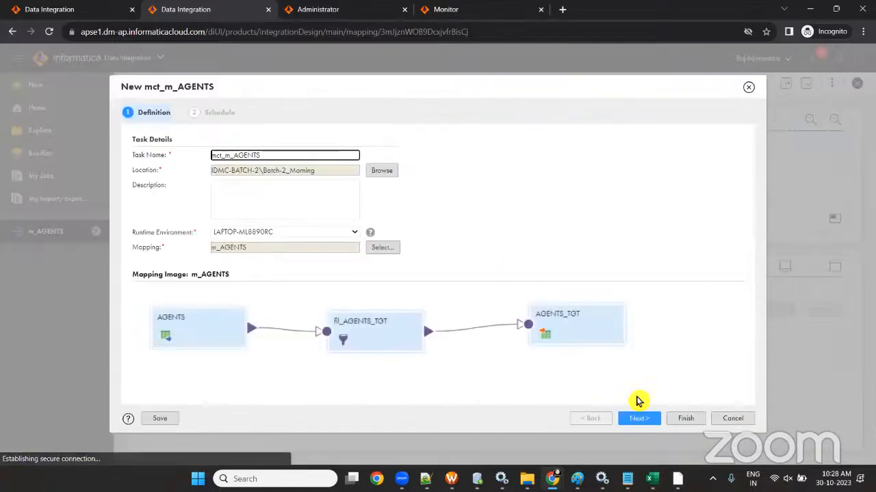
click(639, 418)
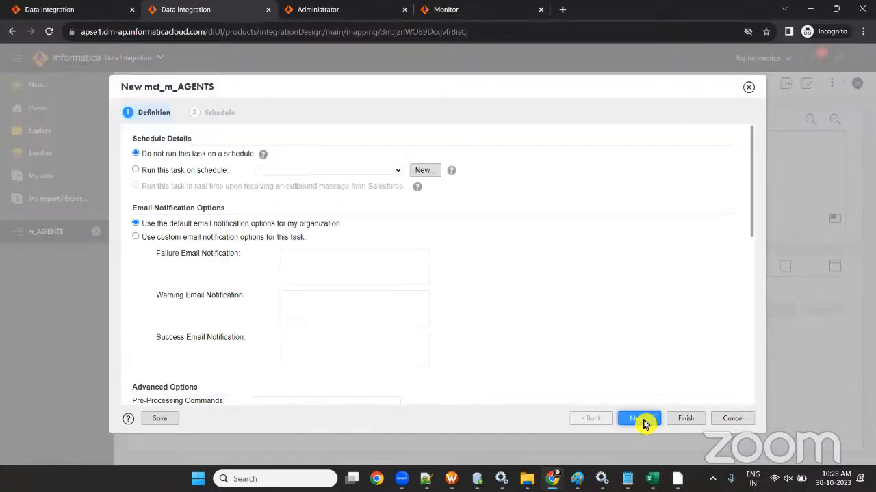
- Add a session property row, then remove it empty, leaving no advanced session properties
scroll(236, 226, down, 5)
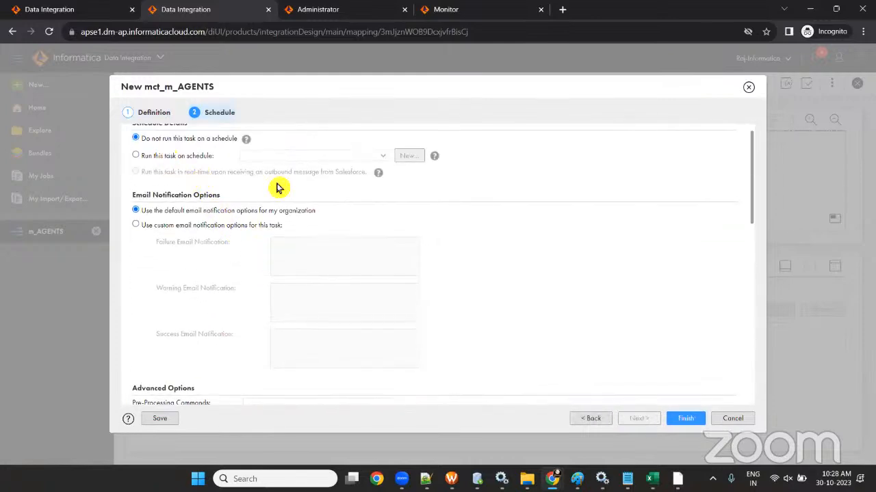
scroll(279, 186, up, 1)
scroll(154, 229, down, 3)
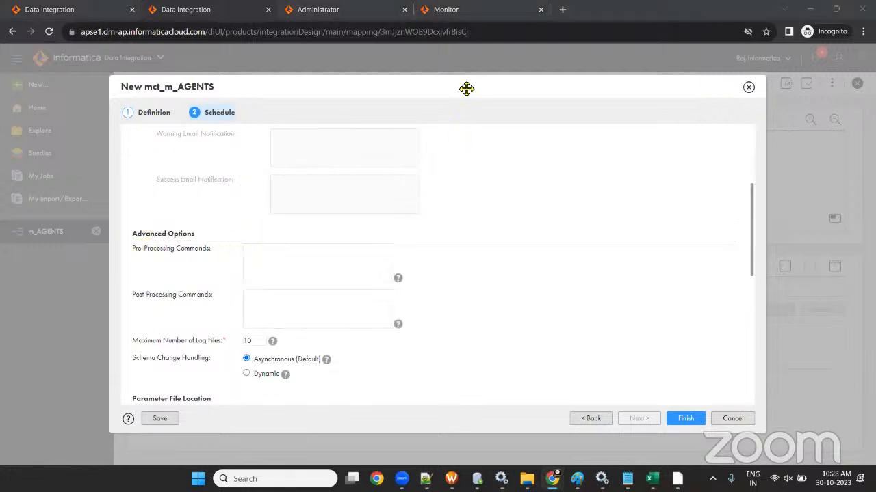
scroll(212, 231, down, 3)
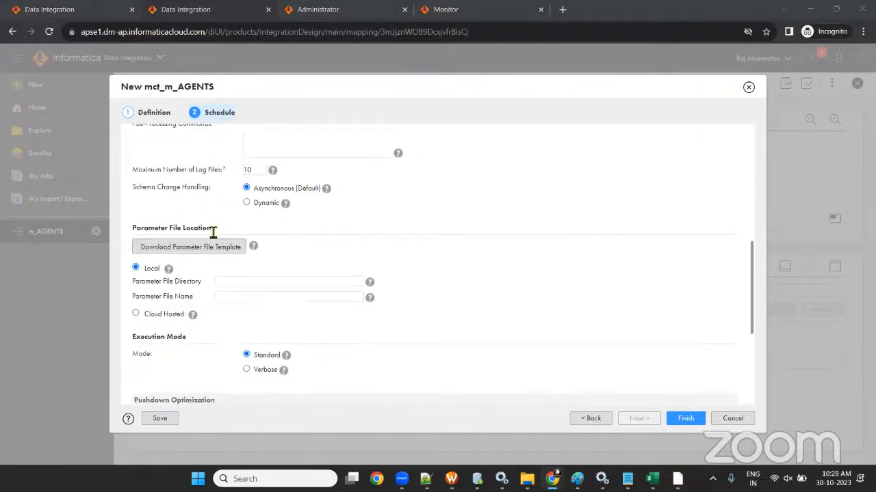
scroll(256, 307, down, 4)
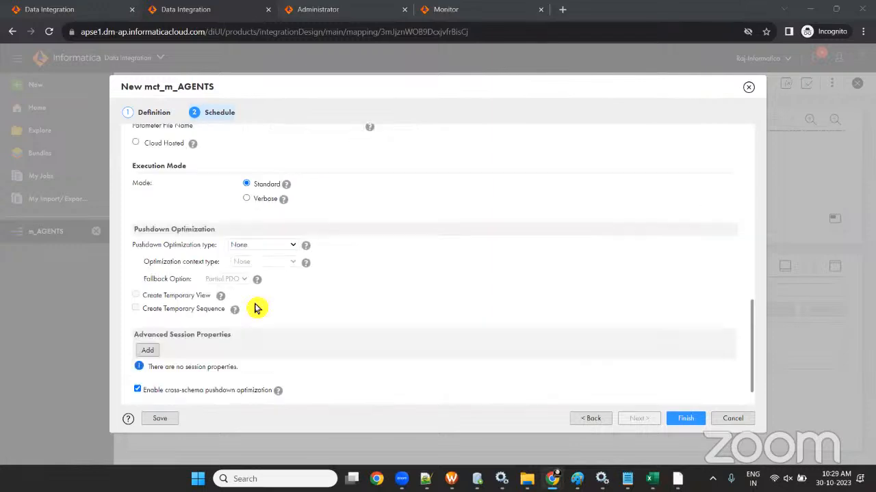
click(151, 318)
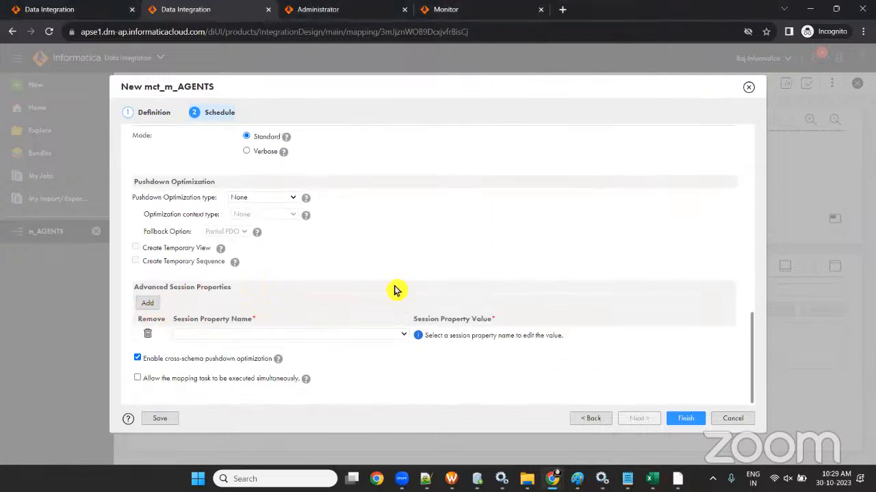
click(281, 338)
scroll(307, 256, down, 5)
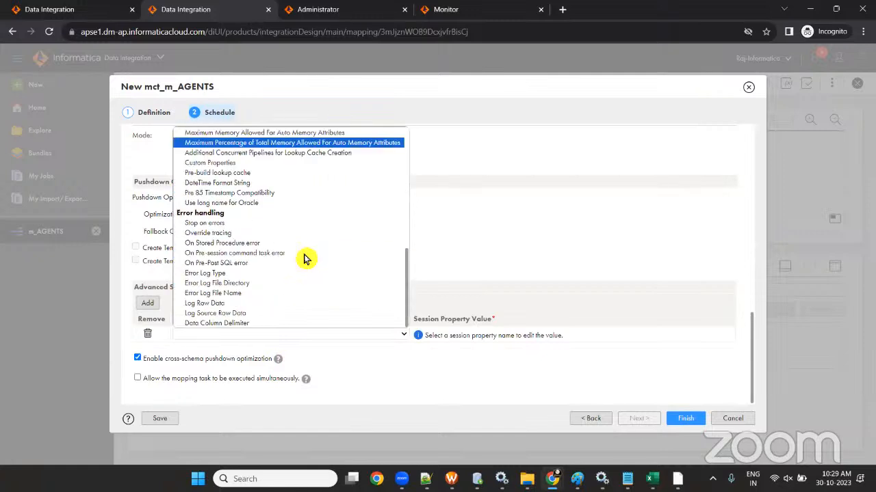
click(438, 342)
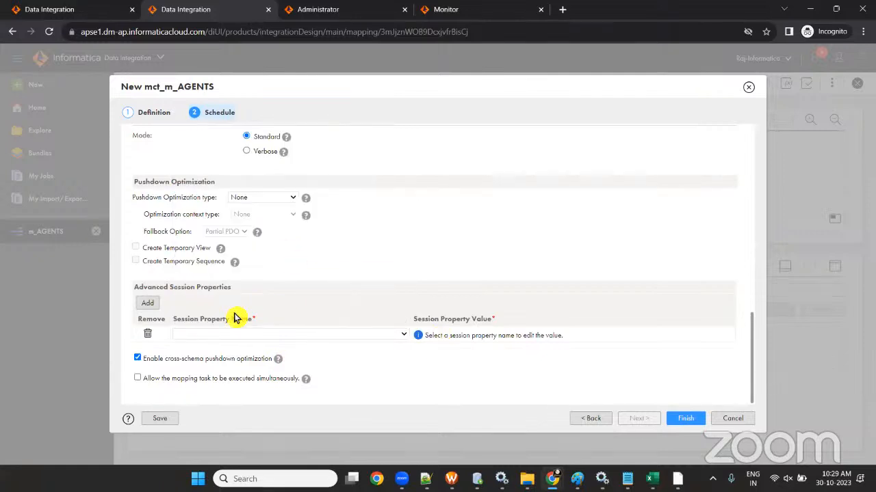
click(148, 334)
- Finish and save mct_m_AGENTS with the default unscheduled, Standard execution settings
scroll(349, 315, up, 5)
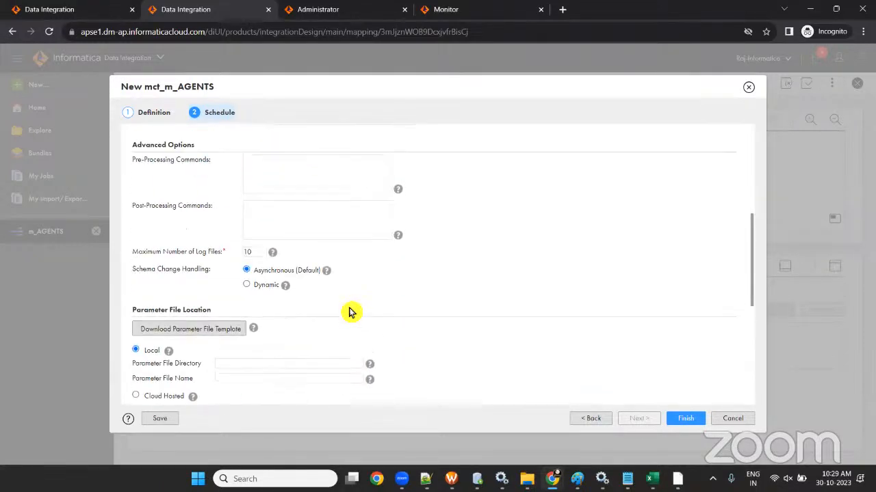
scroll(348, 308, up, 5)
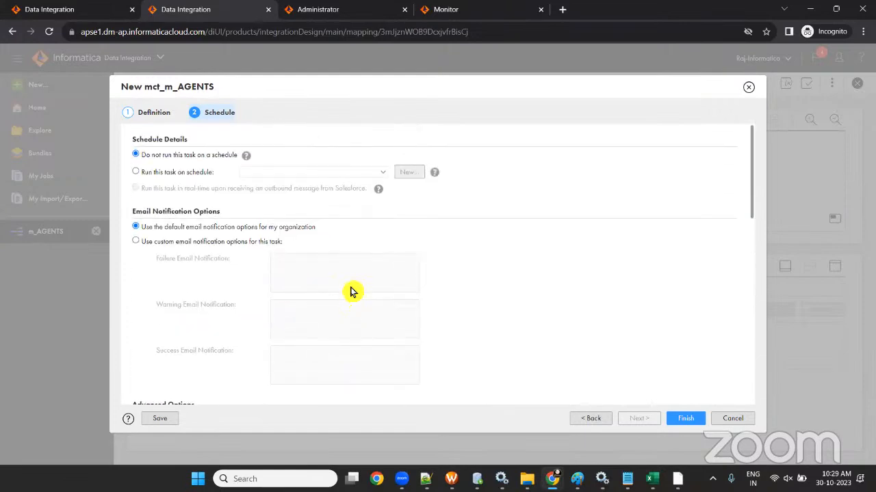
scroll(351, 293, down, 10)
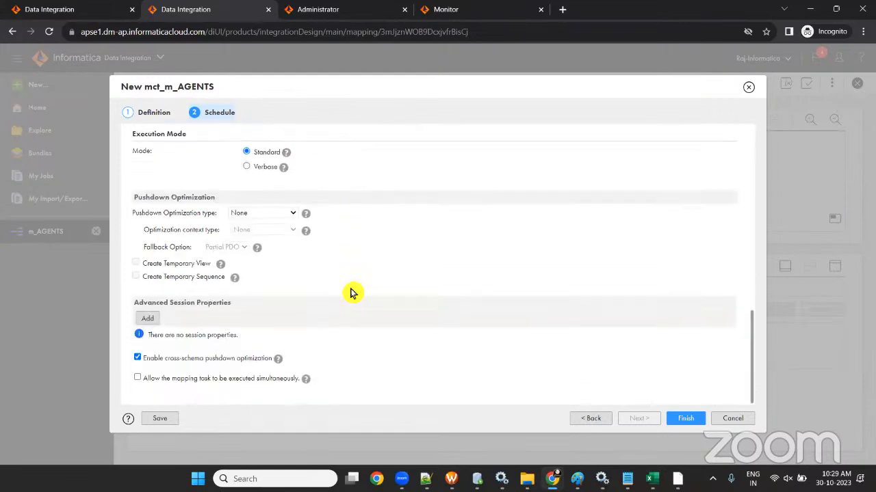
click(689, 420)
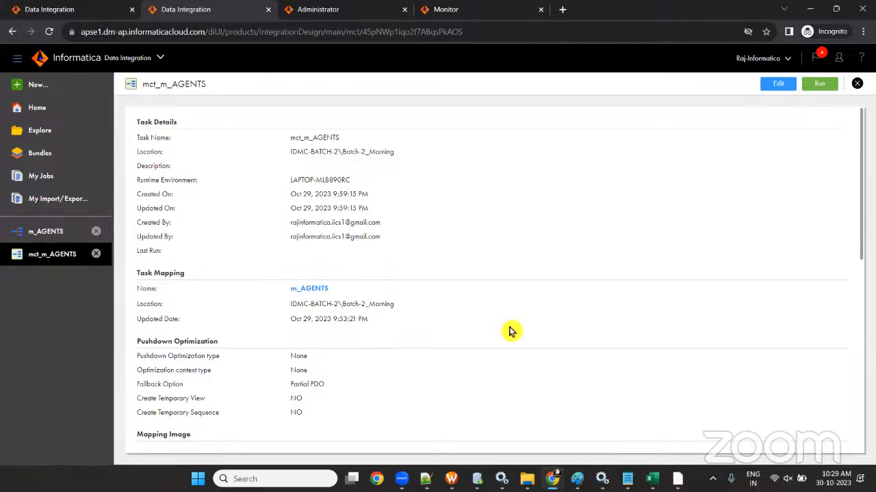
- Close the mct_m_AGENTS and m_AGENTS tabs and visit Home, then Explore
click(95, 255)
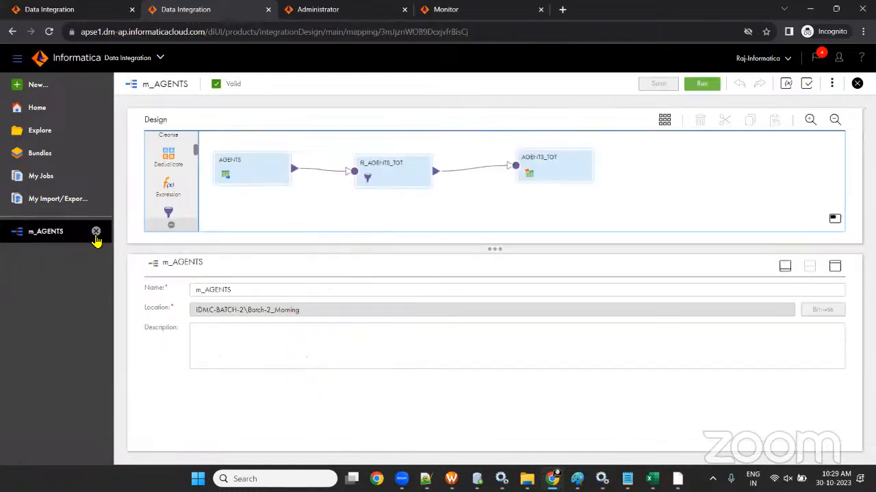
click(95, 233)
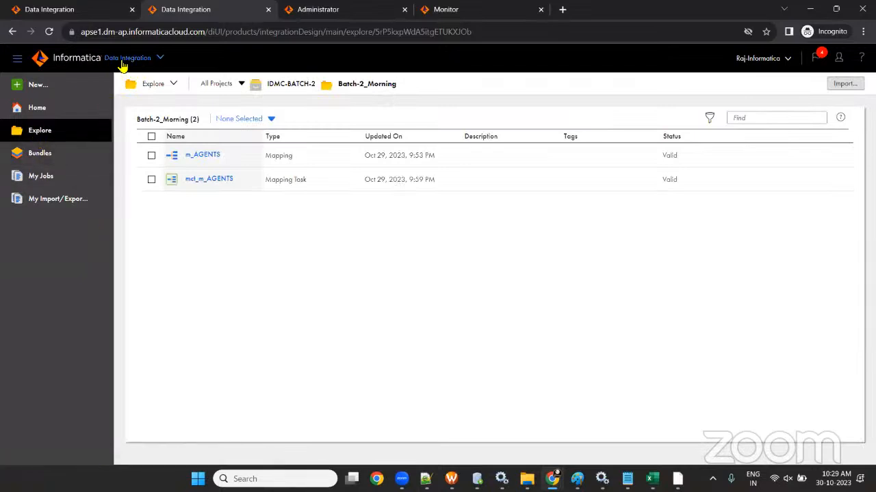
click(44, 109)
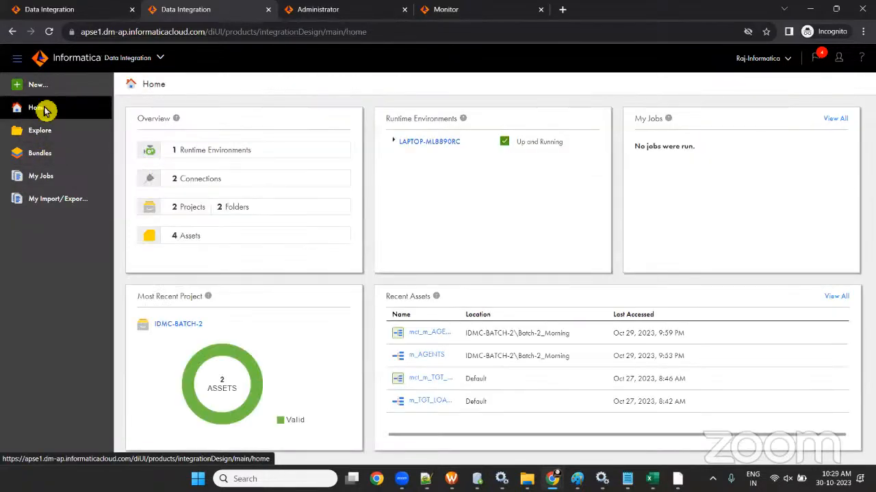
click(35, 135)
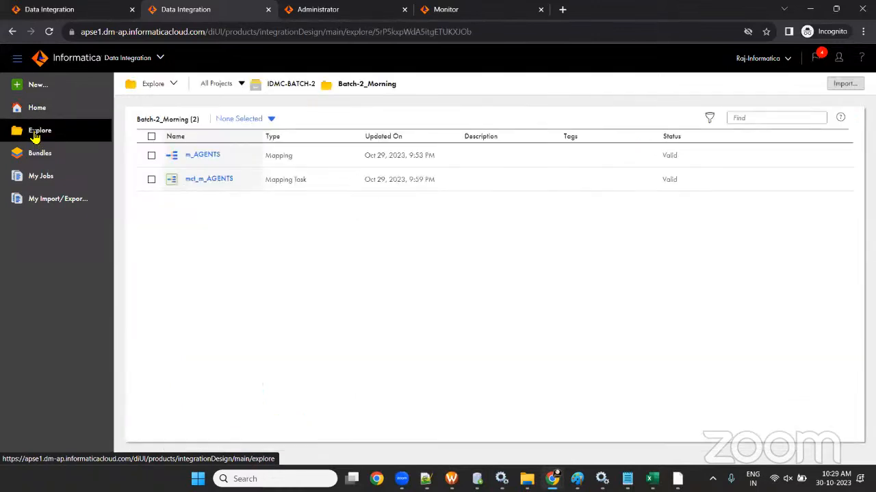
- Inspect m_AGENTS and mct_m_AGENTS in Batch-2_Morning, then select mct_m_AGENTS and show its actions
click(203, 160)
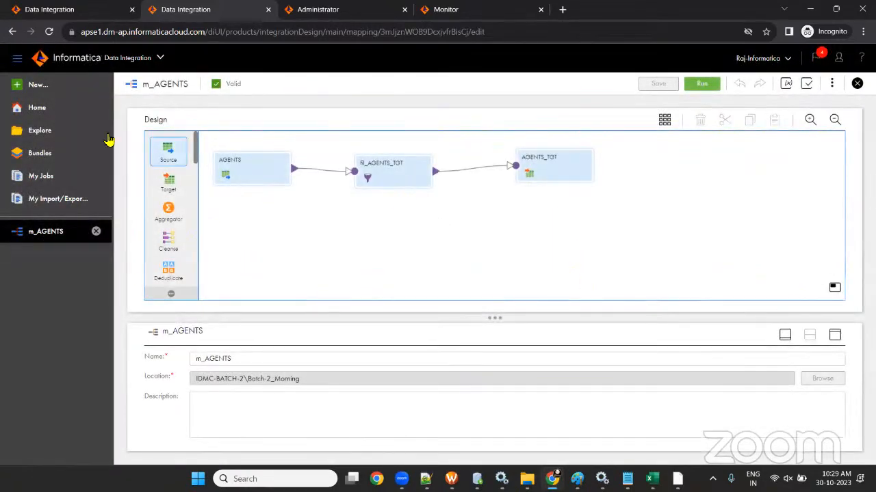
click(38, 130)
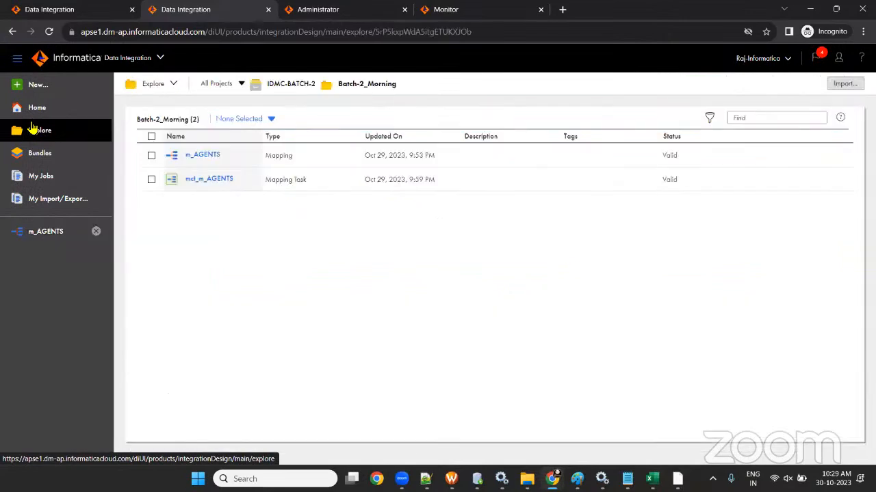
click(221, 182)
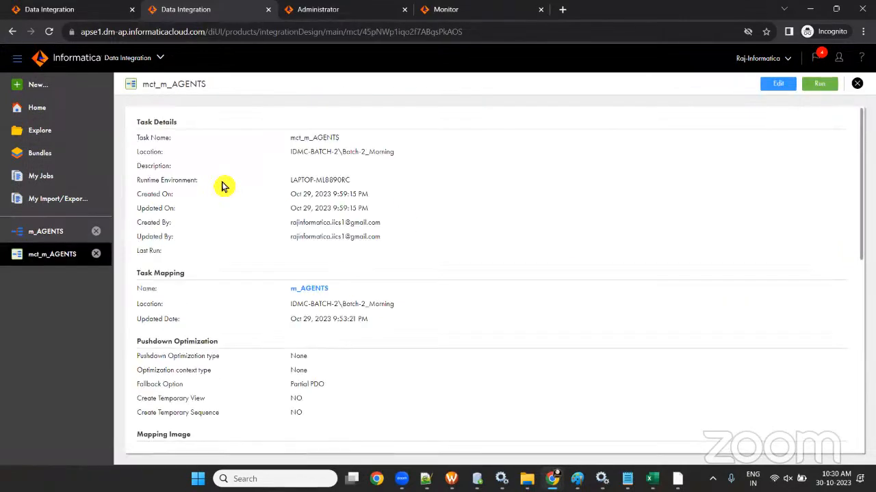
click(95, 254)
click(39, 130)
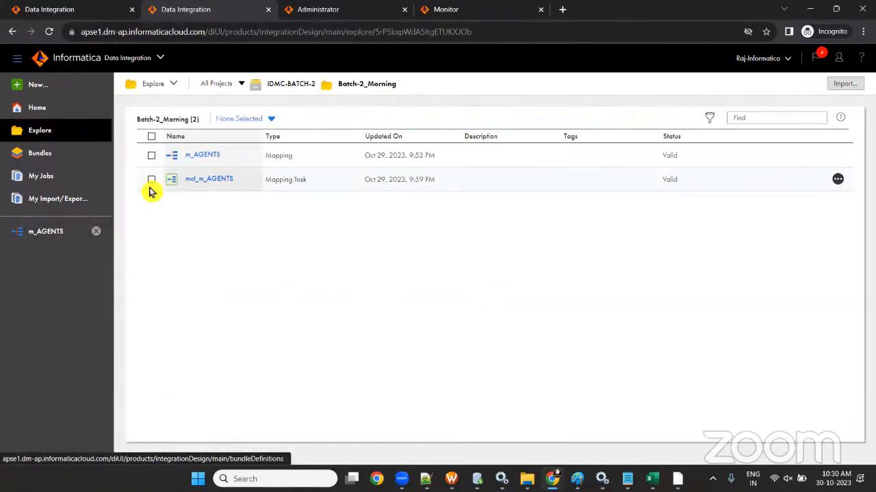
click(151, 179)
click(837, 180)
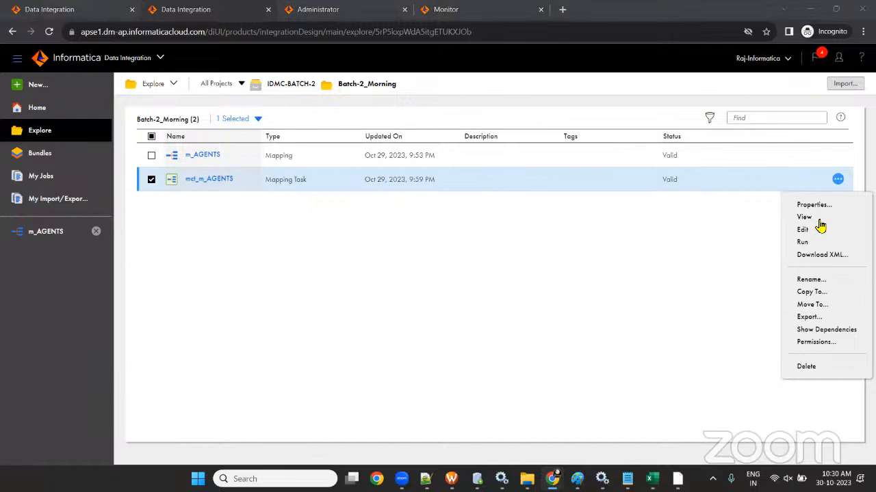
- Delete mct_m_AGENTS, then open m_AGENTS and start a new asset from it
click(805, 367)
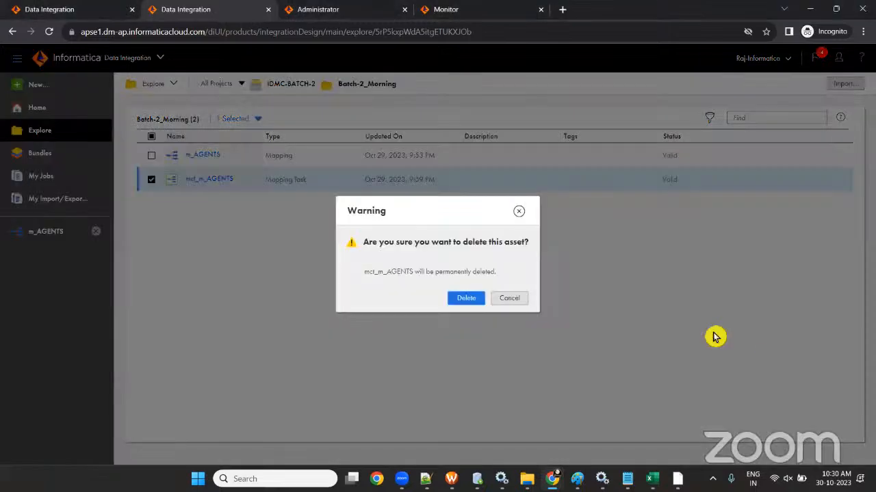
click(463, 302)
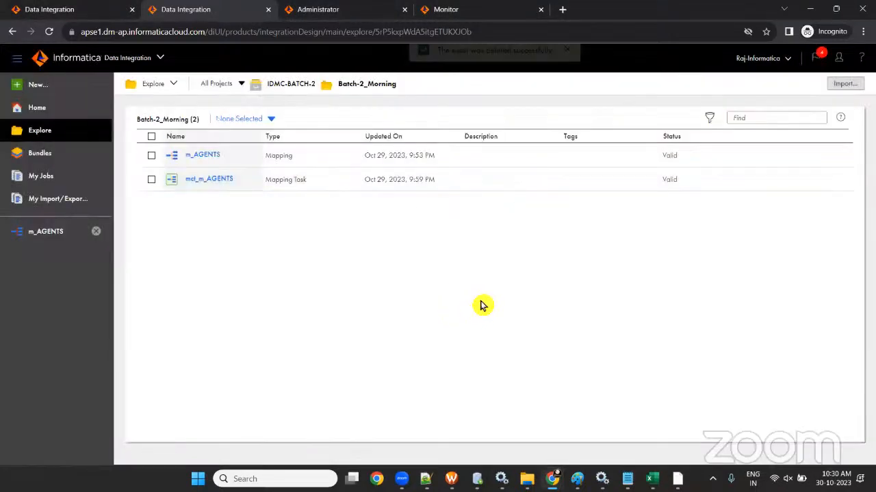
click(204, 155)
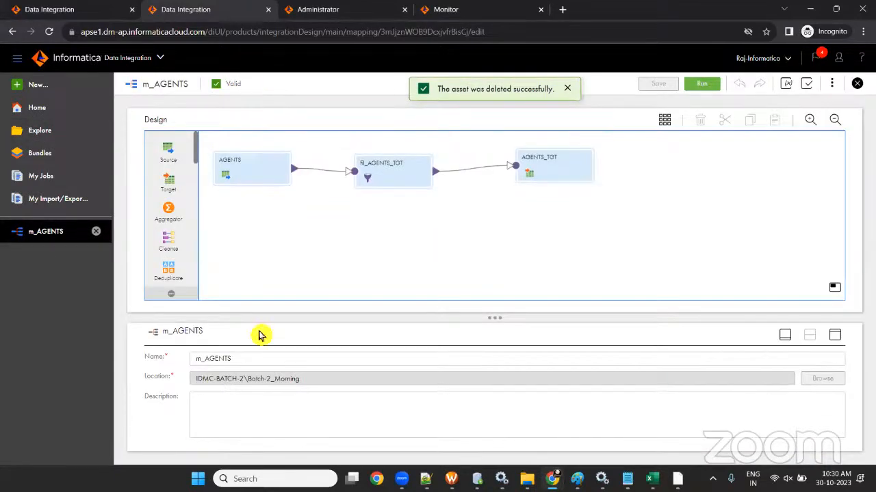
drag(242, 361, 190, 361)
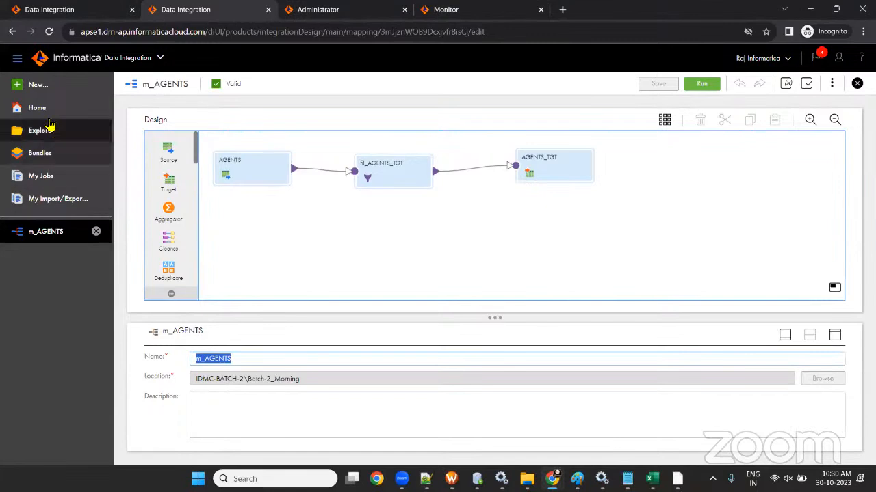
click(30, 88)
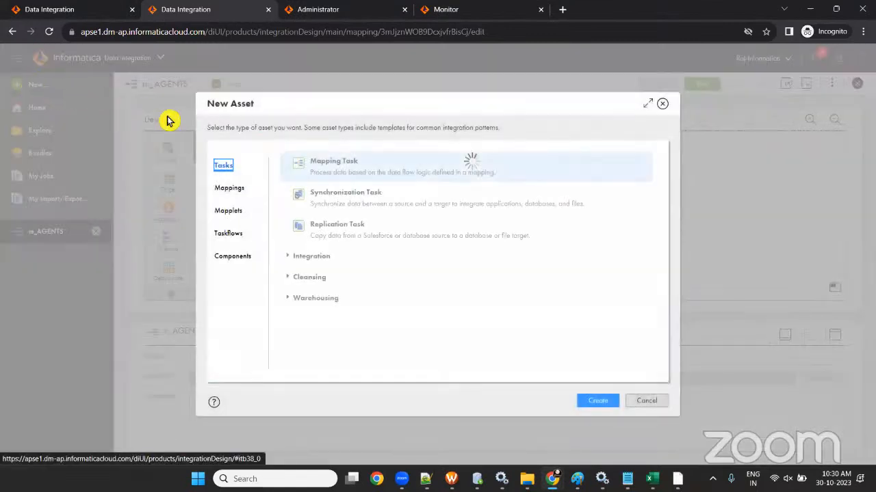
- Create a new Mapping Task named mct_m_AGENTS
click(334, 172)
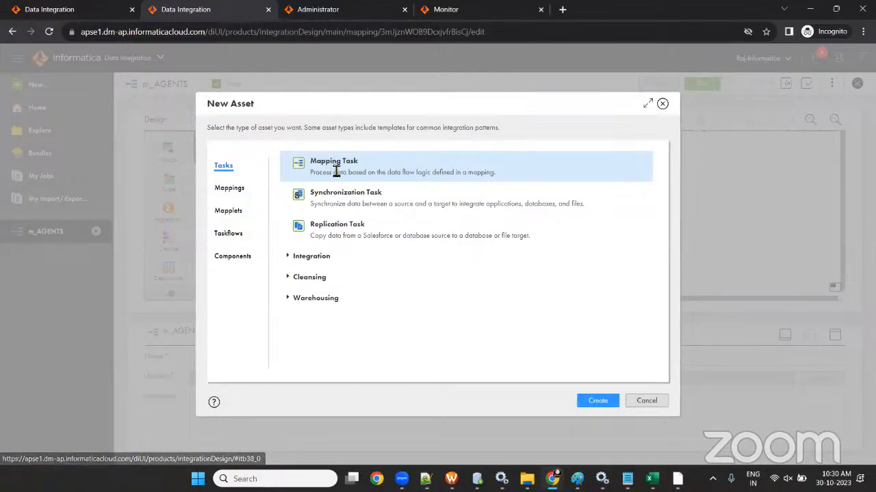
click(598, 401)
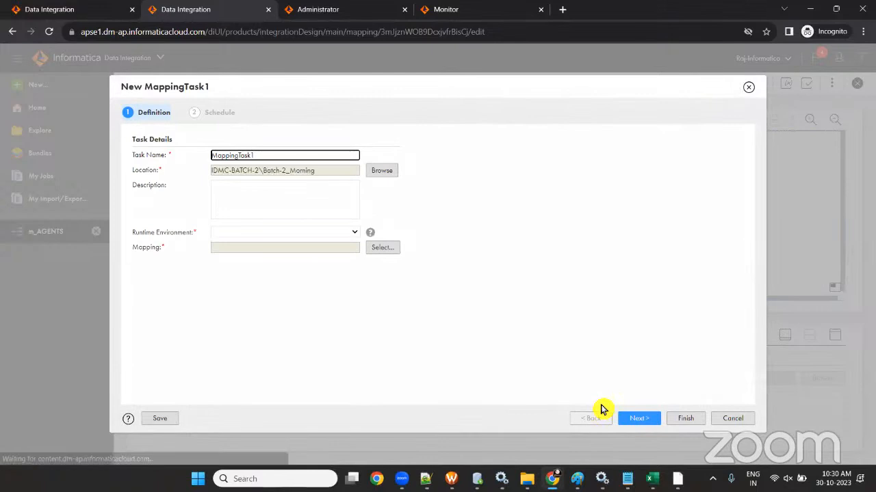
text(m)
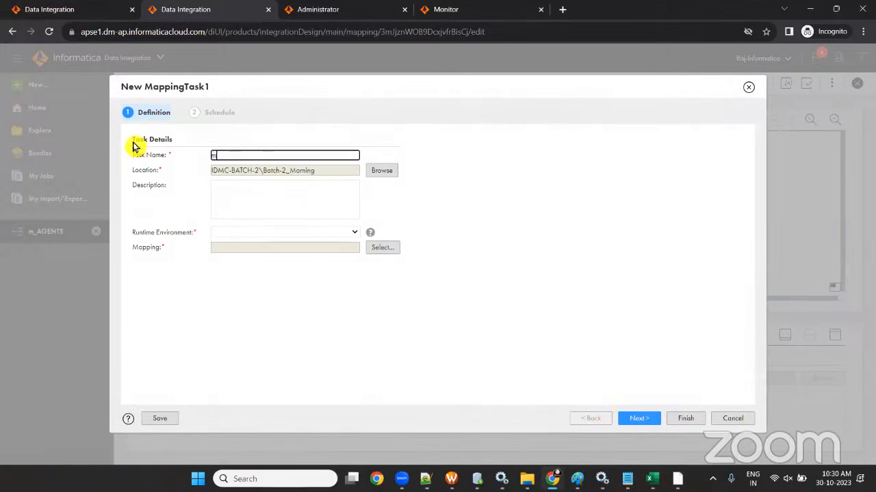
text(ct_m_AGENTS)
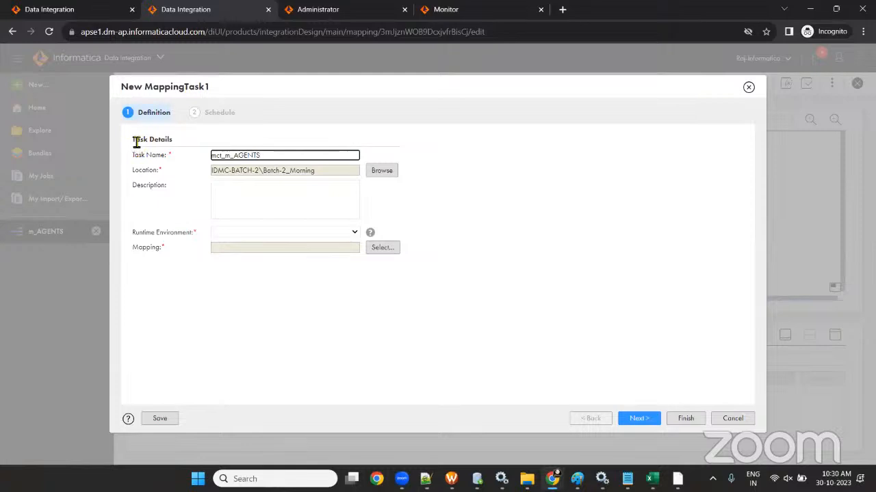
click(276, 188)
- Set runtime LAPTOP-ML8890RC and mapping m_AGENTS, pass the Schedule step, and finish the task
click(313, 232)
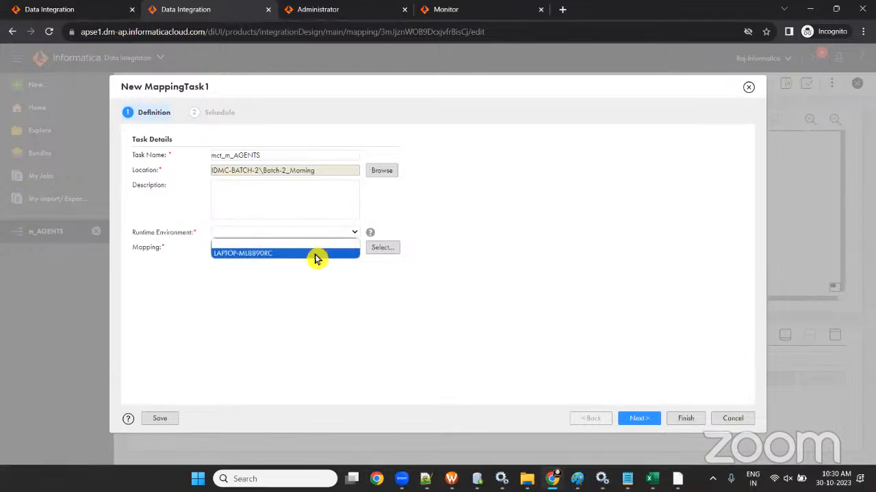
click(315, 256)
click(382, 253)
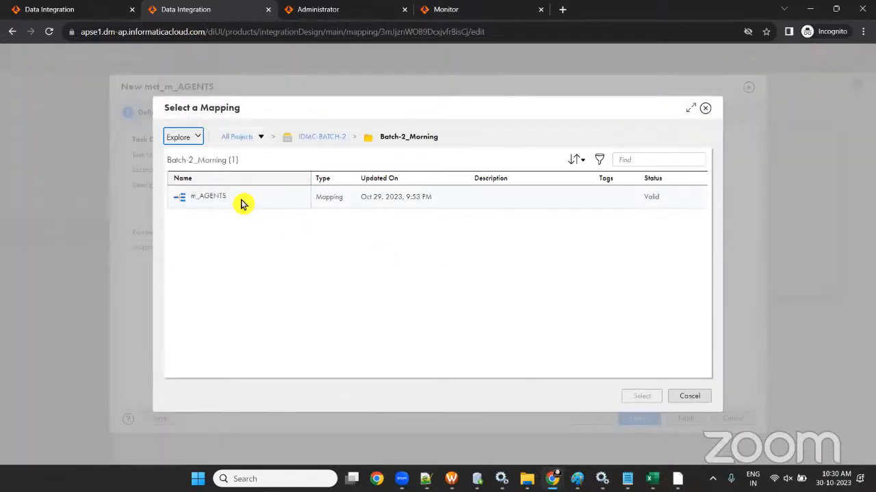
click(242, 200)
click(639, 397)
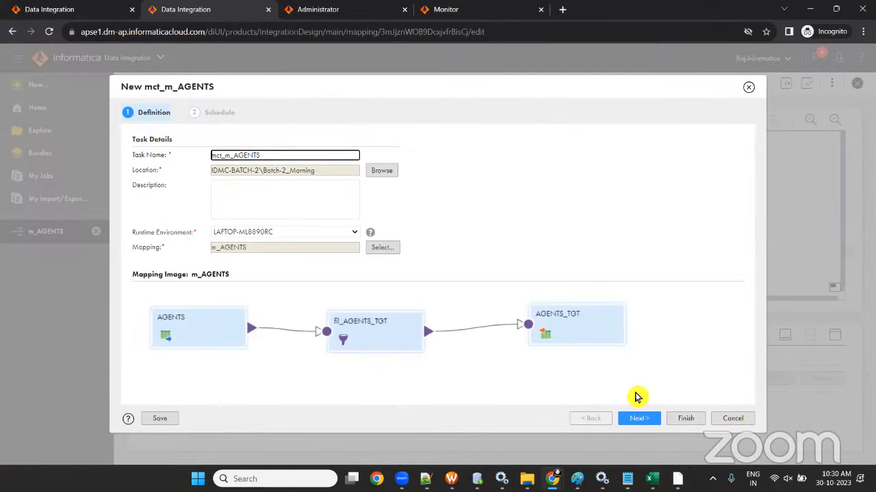
click(640, 418)
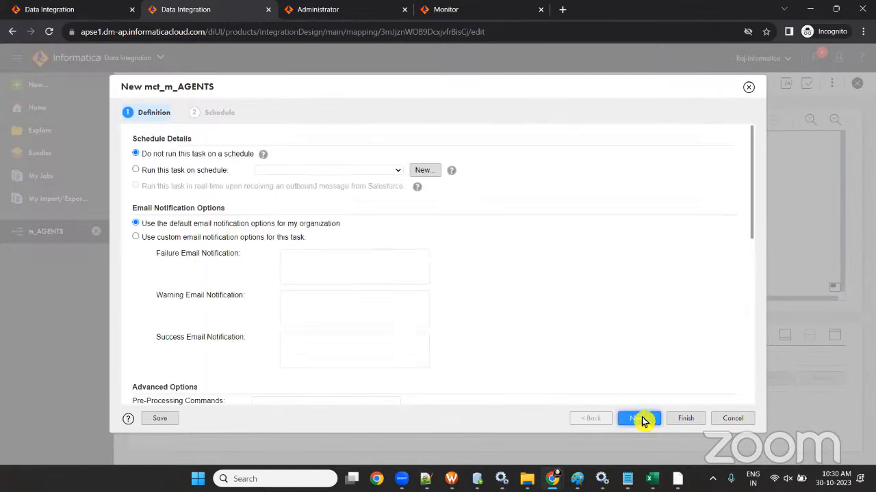
click(687, 420)
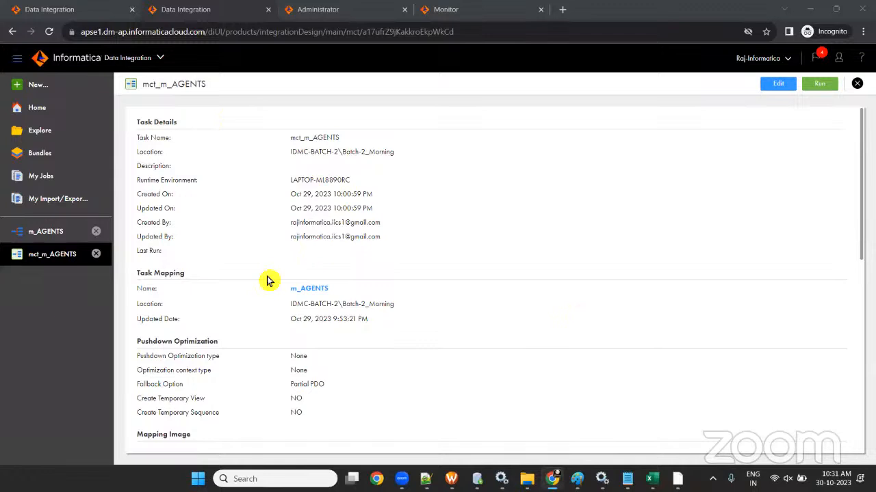
- Run the saved mct_m_AGENTS mapping task
click(824, 87)
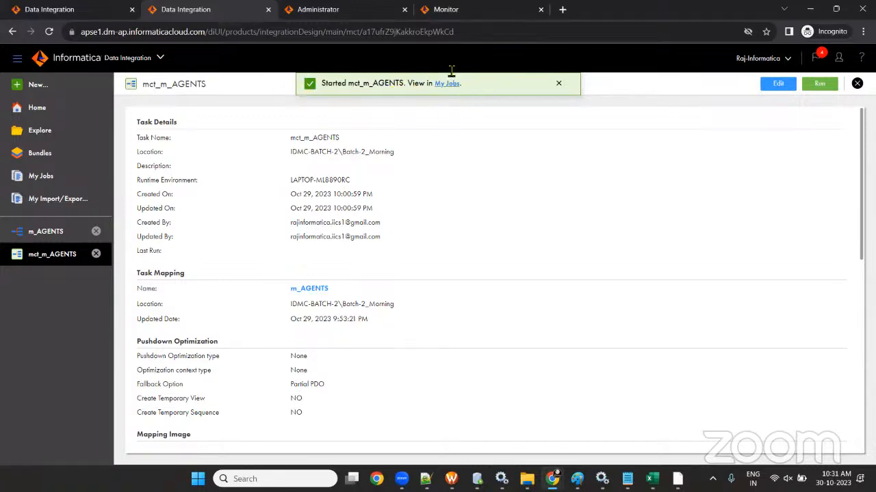
- In Monitor's refreshed All Jobs list, open the mct_m_AGENTS-1 run details (14 rows read, 2 written)
click(443, 10)
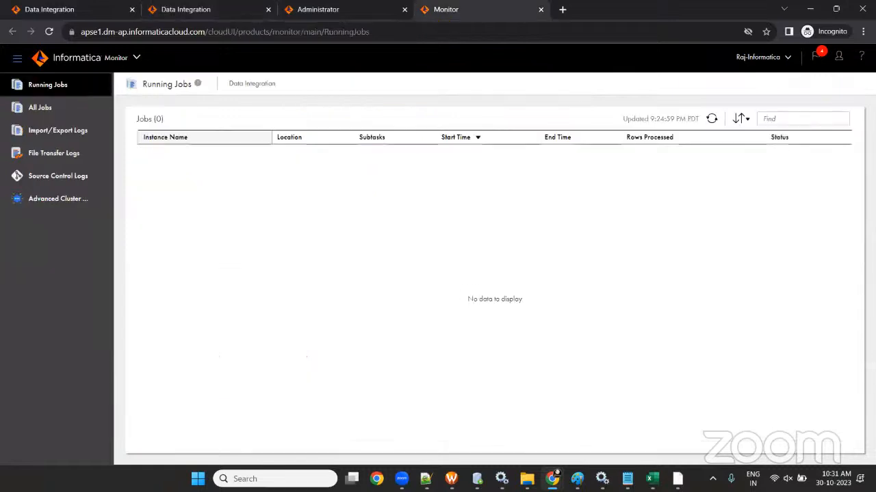
click(27, 111)
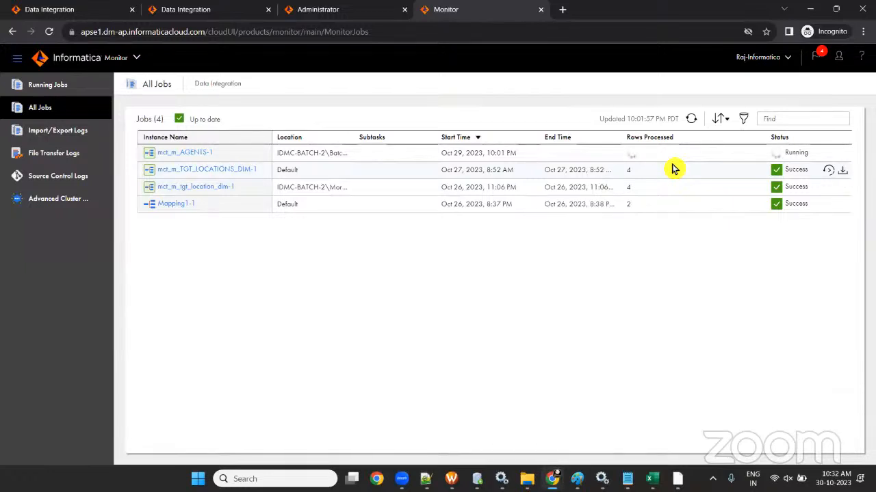
click(691, 119)
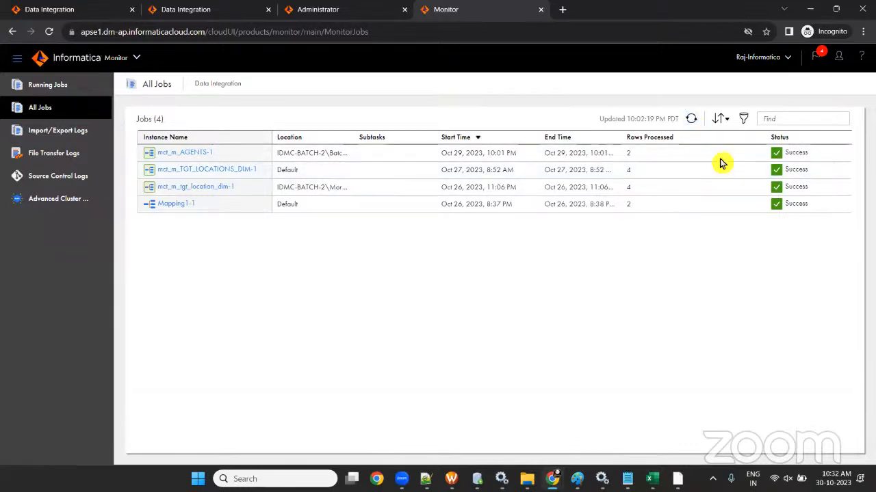
mouse_move(634, 165)
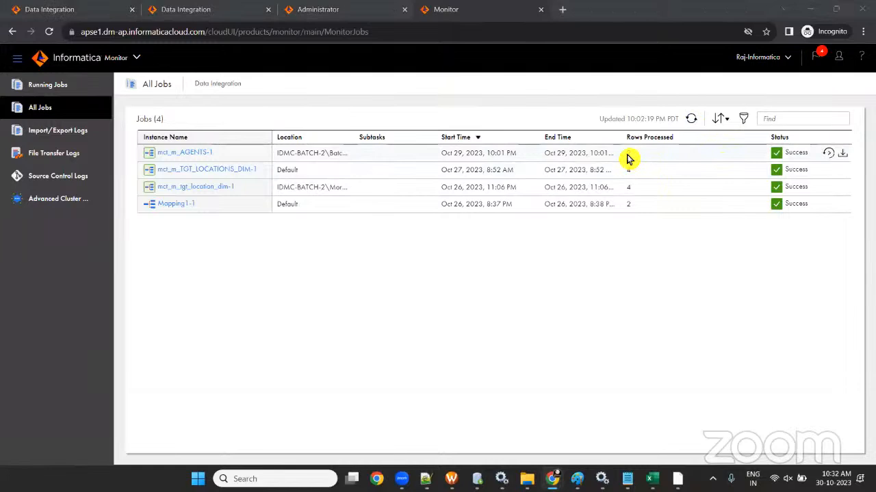
double_click(630, 156)
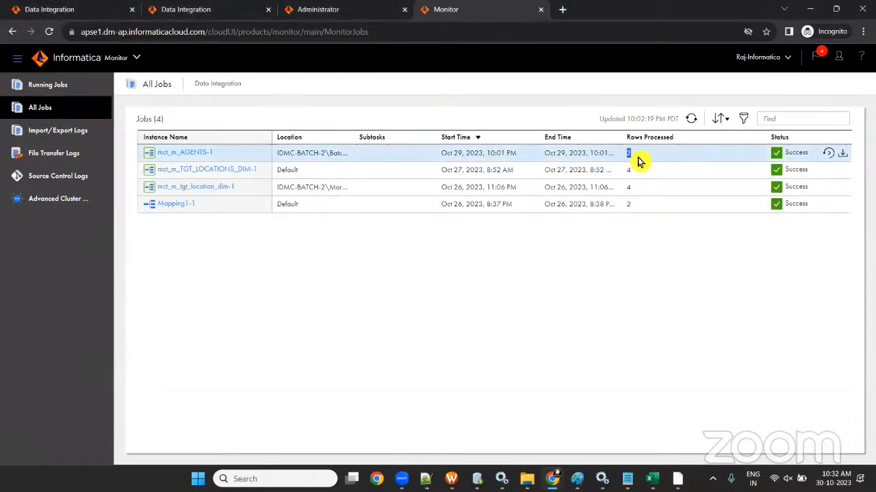
click(634, 156)
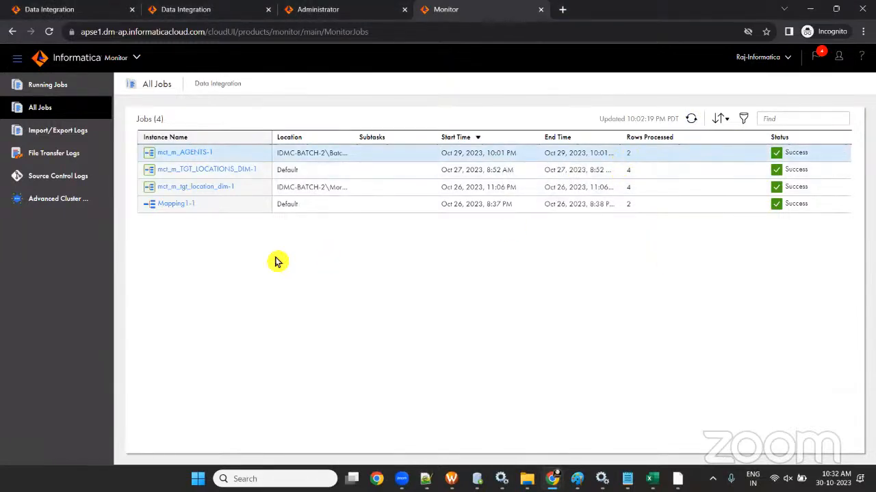
click(188, 156)
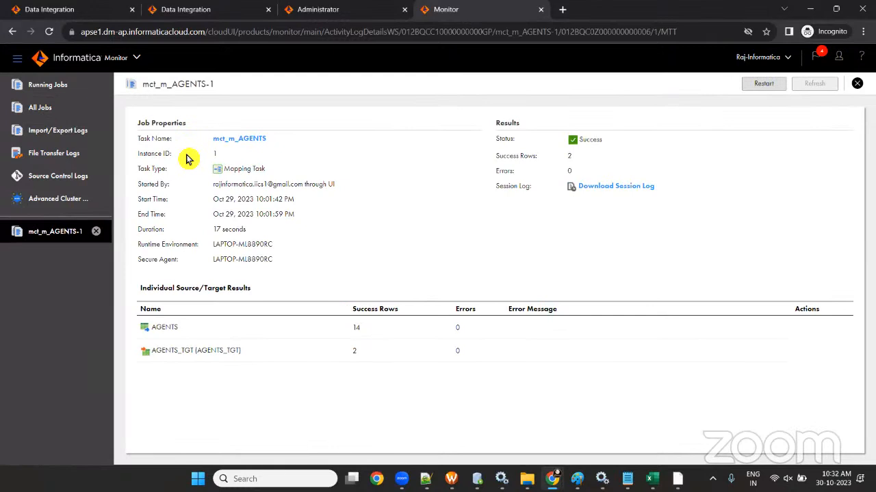
double_click(170, 330)
click(491, 88)
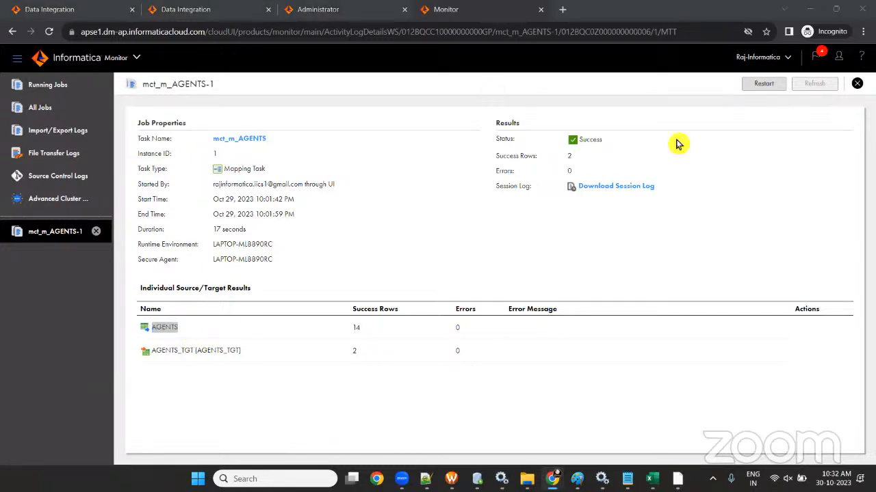
double_click(359, 331)
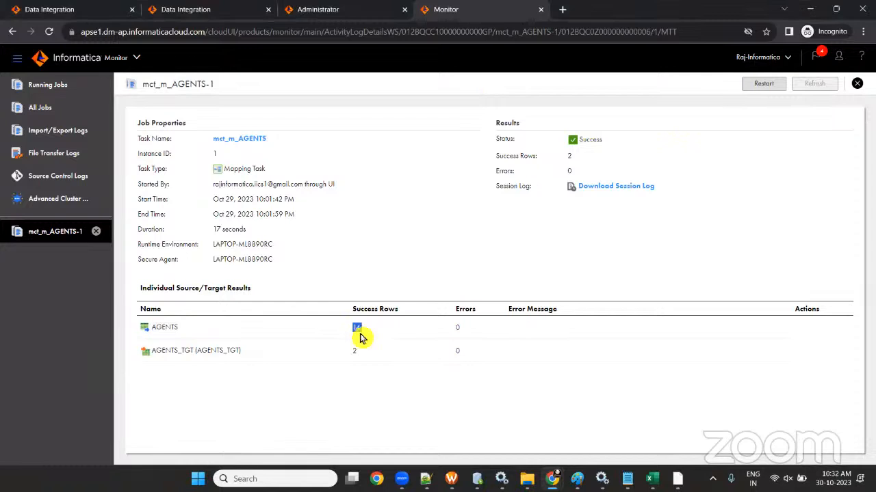
double_click(353, 353)
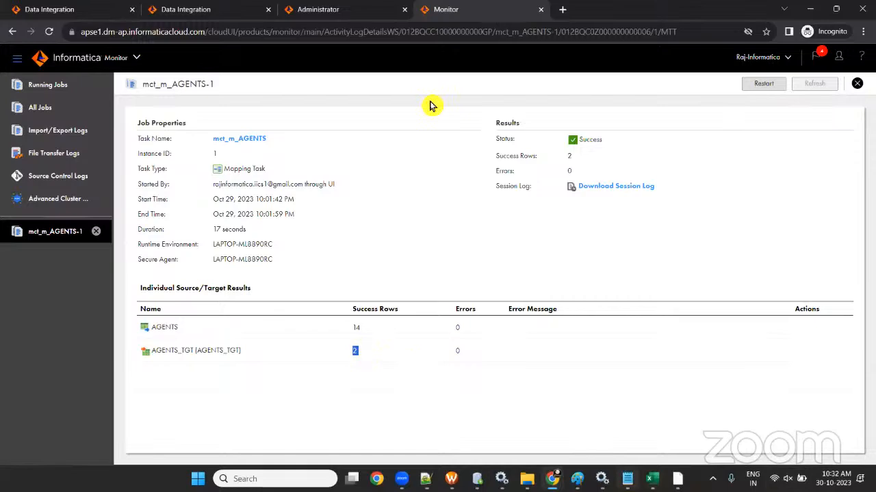
- Run SELECT * FROM AGENTS_TGT in the OT_TGT_DEV1 worksheet and confirm both agents work in London
key(alt+Tab)
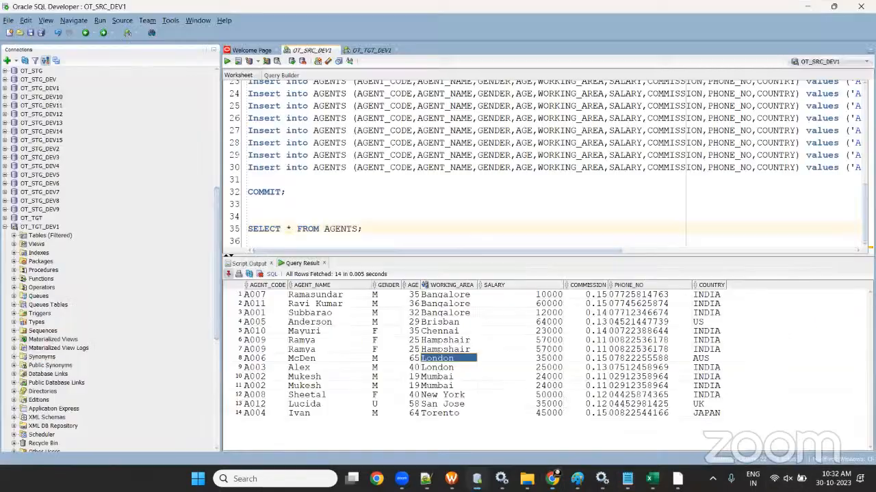
click(368, 50)
drag(396, 123, 248, 124)
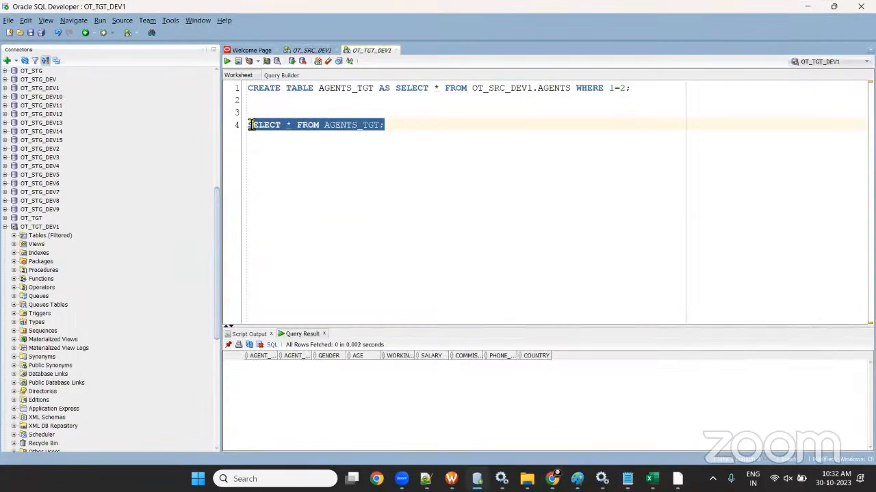
click(228, 60)
drag(510, 328, 503, 258)
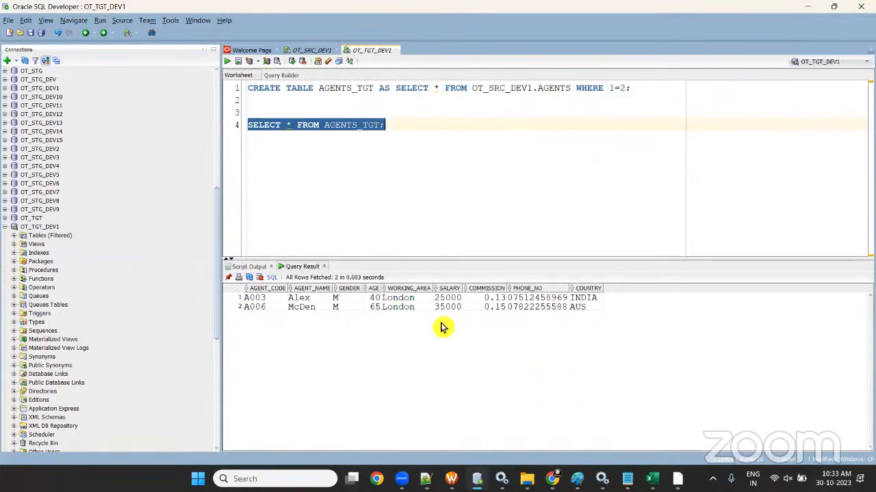
drag(395, 298, 395, 328)
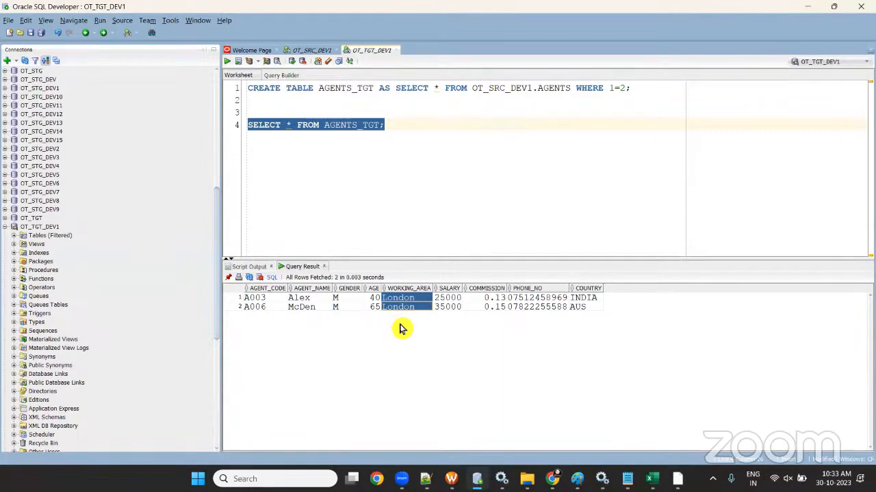
click(677, 479)
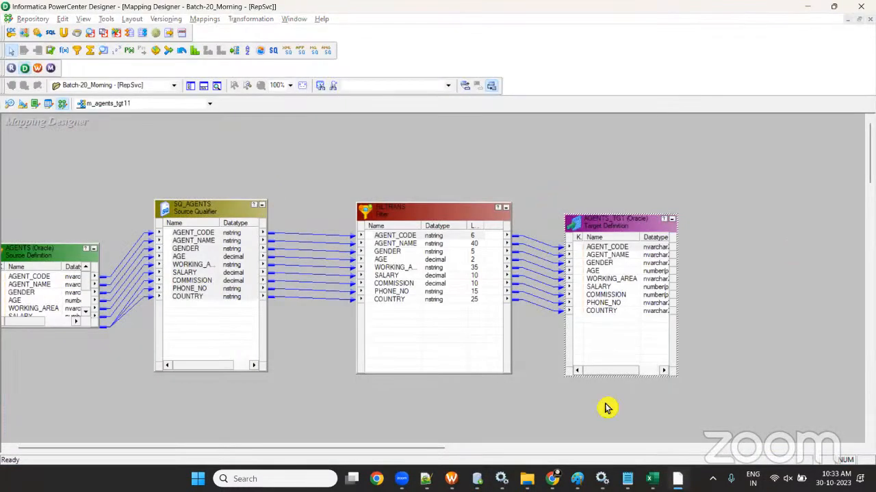
- Leave the browser on the mct_m_AGENTS task details and bring up the Book1 PowerCenter-vs-IDMC comparison
click(552, 478)
click(307, 10)
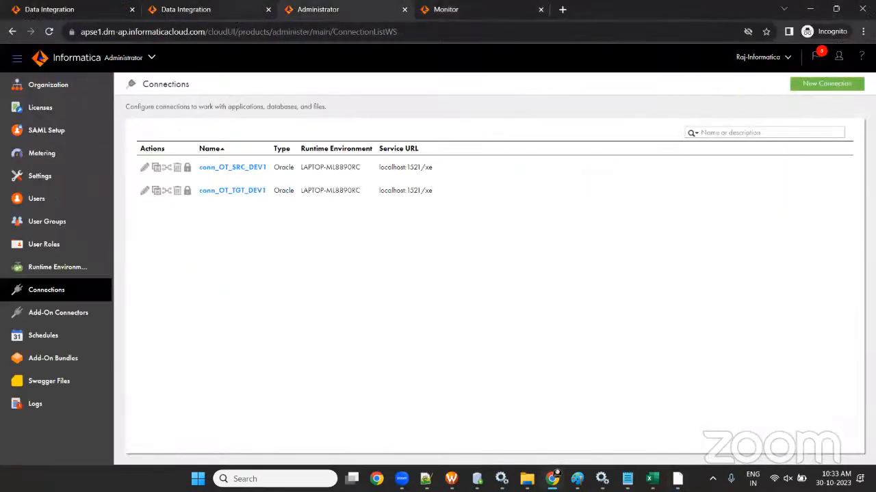
click(233, 10)
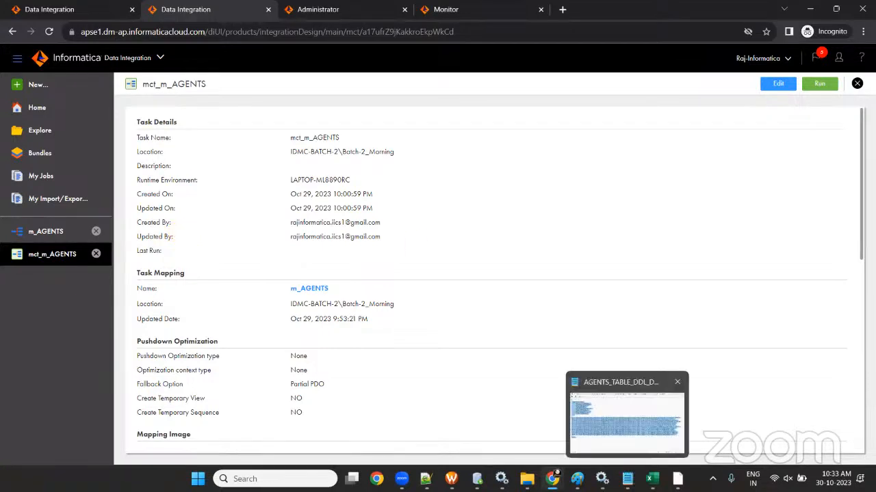
click(652, 478)
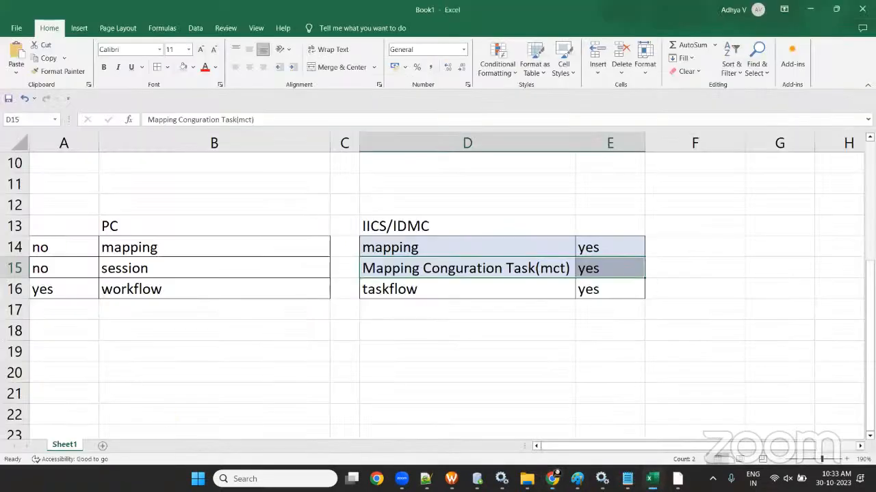
- Go from Batch-1_IICS into the Session-1 folder and open the SESSION-1 mapping Doc workbook
click(528, 479)
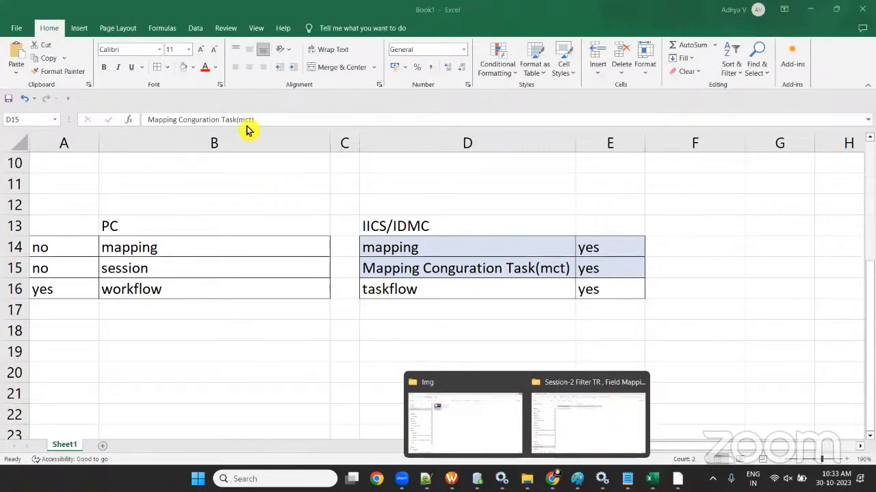
click(588, 423)
click(15, 35)
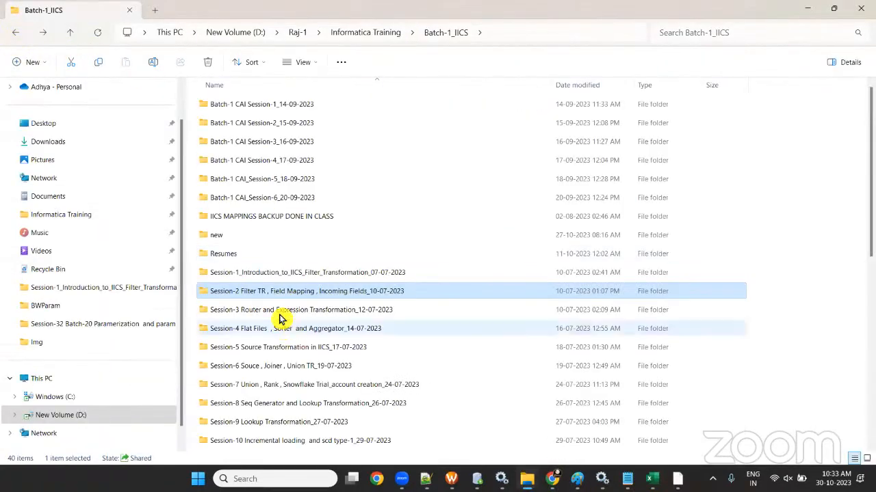
double_click(318, 274)
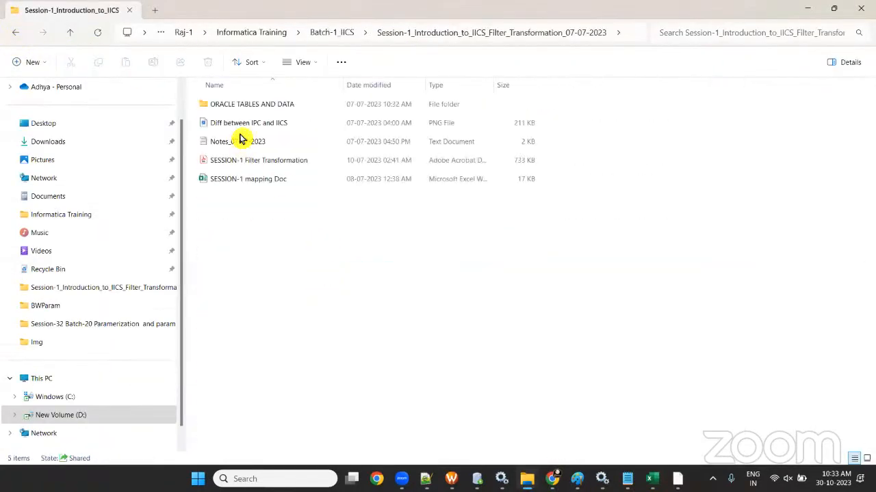
double_click(254, 180)
click(227, 205)
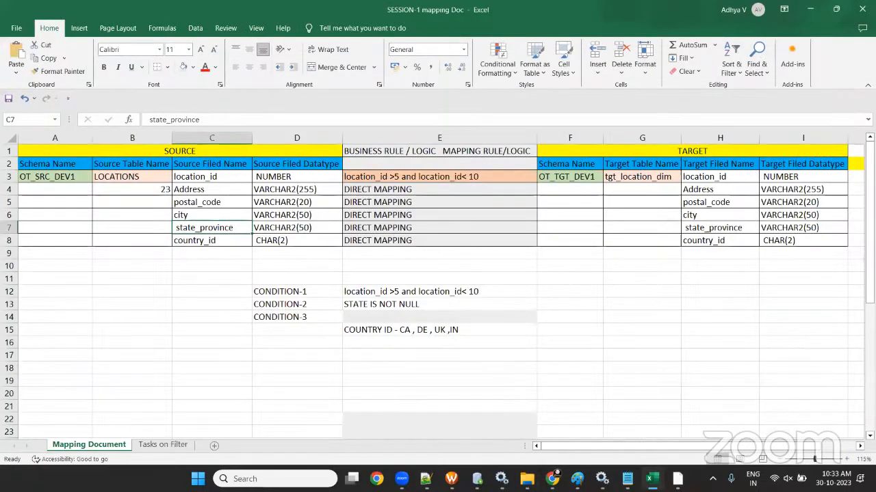
- On the Tasks on Filter sheet, review PRODUCTS to PRODUCTS_TGT filtered on CATEGORY_ID and STANDARD_COST
click(167, 446)
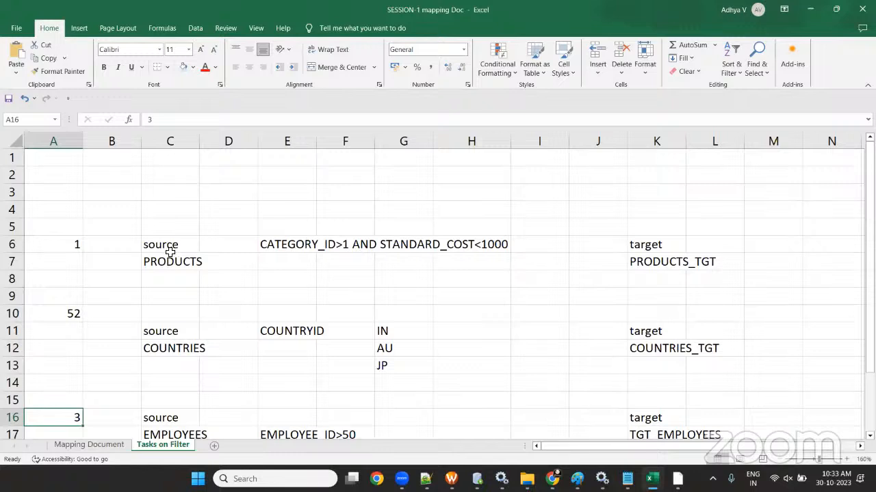
drag(170, 227, 182, 295)
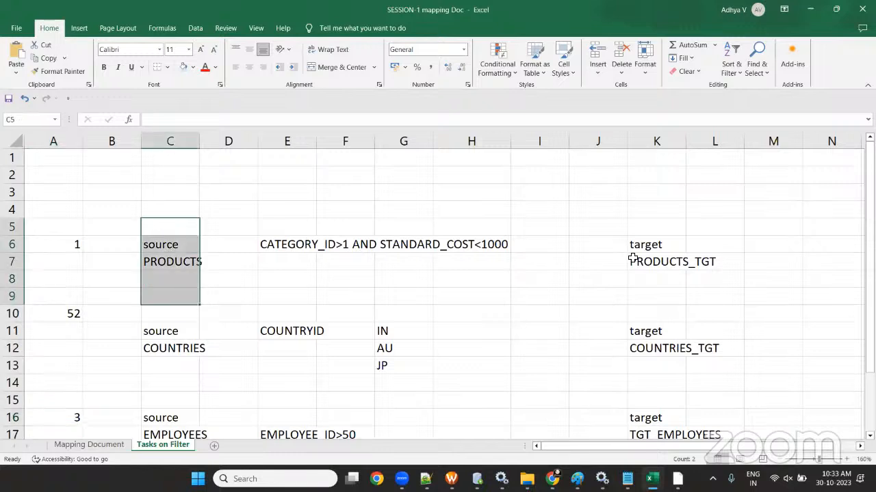
drag(642, 245, 658, 291)
click(345, 296)
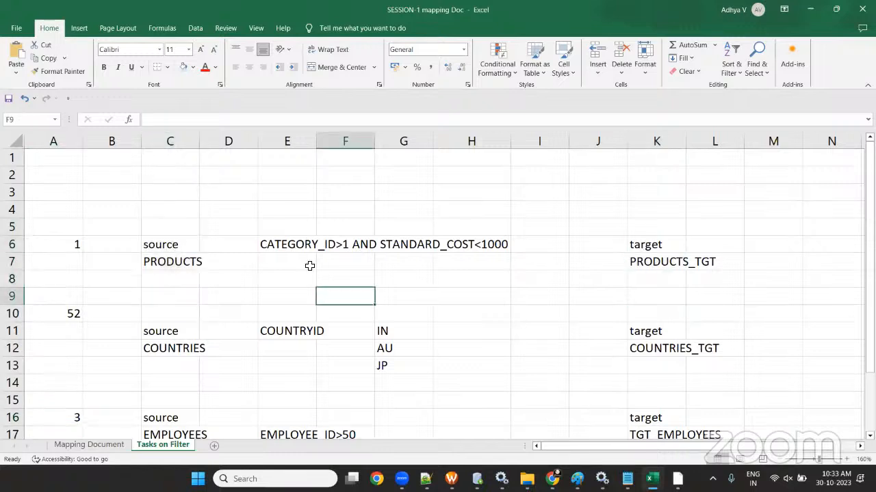
drag(295, 246, 497, 262)
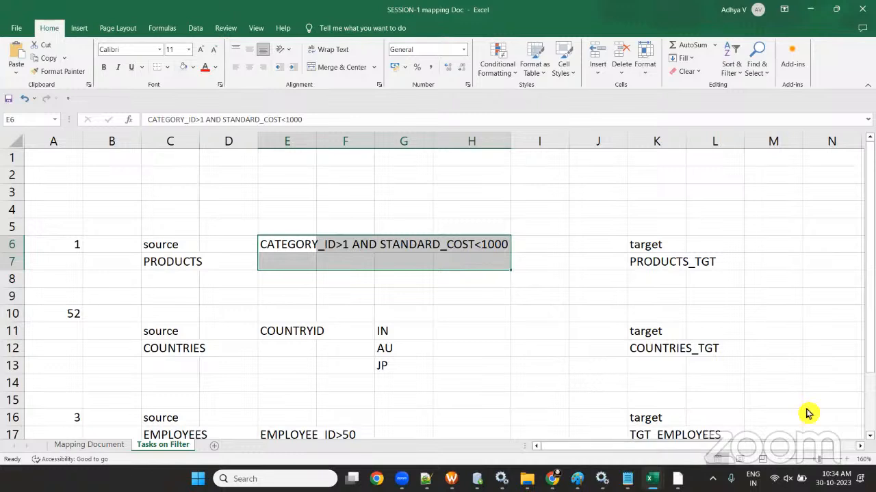
- Review the COUNTRIES to COUNTRIES_TGT task filtered on COUNTRYID values IN, AU and JP
click(168, 330)
click(176, 350)
click(655, 346)
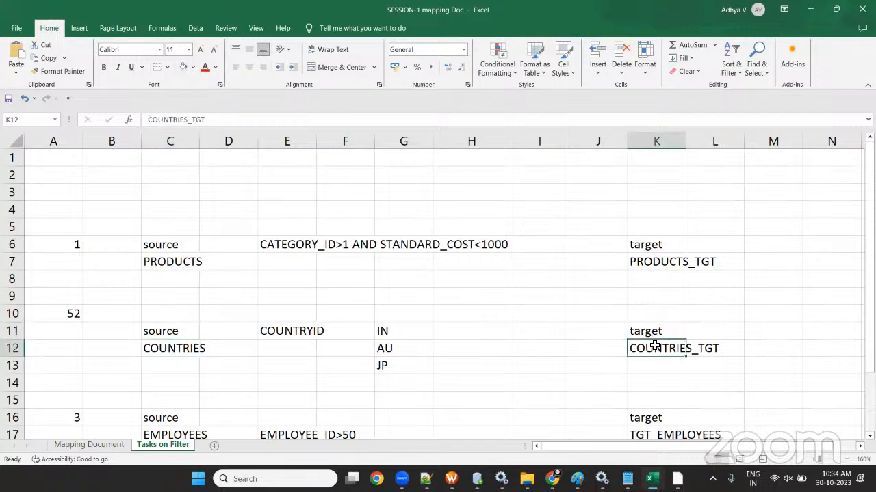
click(290, 331)
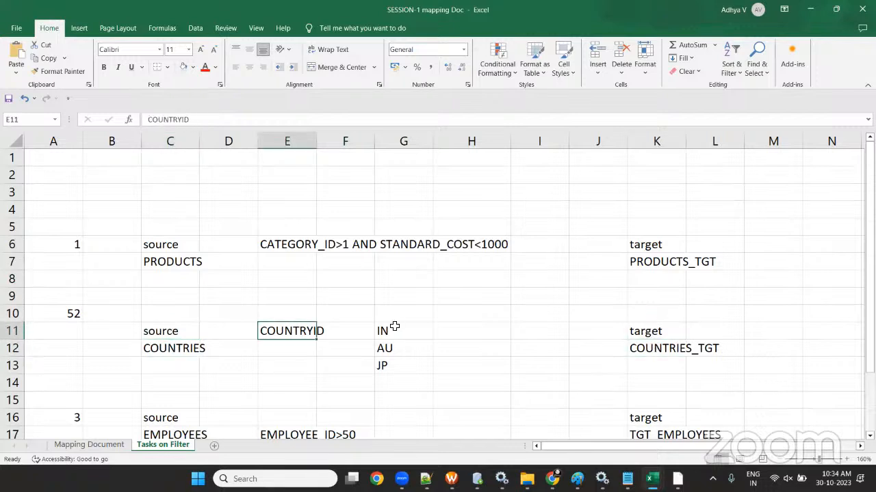
click(394, 335)
click(401, 368)
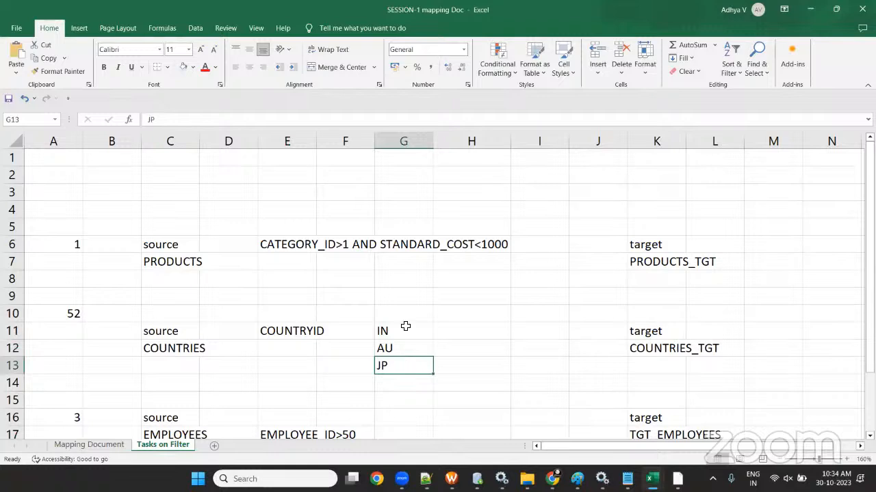
drag(403, 317, 406, 366)
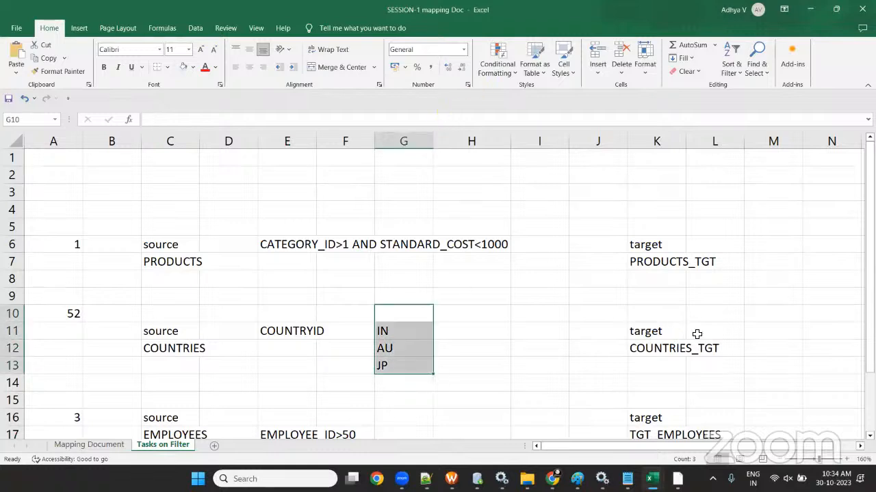
- Review the EMPLOYEES task's EMPLOYEE_ID>50 filter, then close the SESSION-1 mapping Doc workbook
drag(671, 329, 739, 375)
click(370, 332)
scroll(369, 333, down, 3)
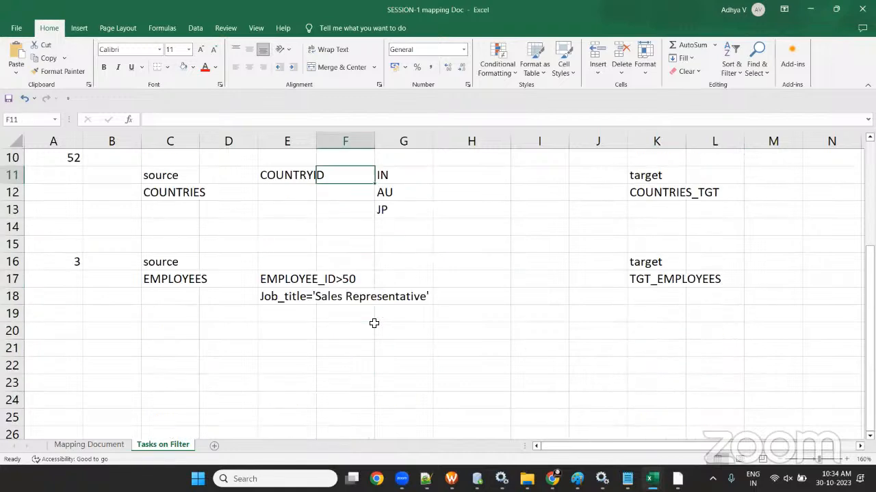
scroll(226, 332, up, 1)
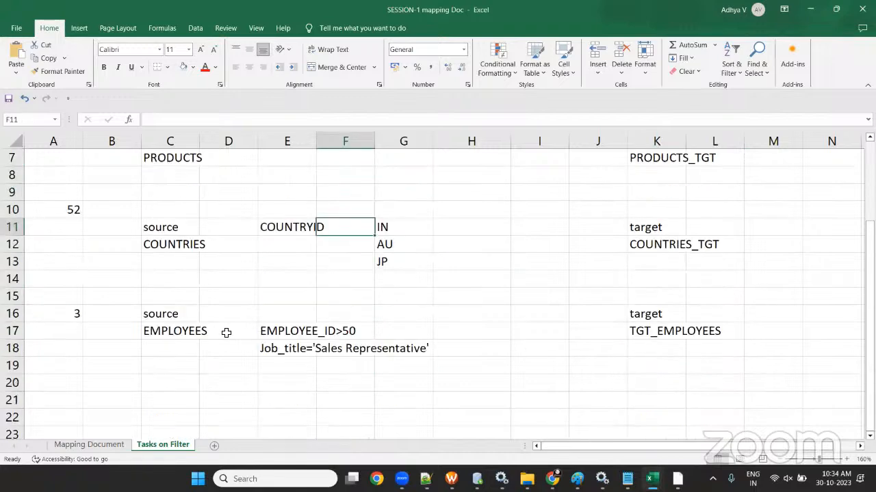
drag(172, 319, 179, 354)
drag(650, 313, 662, 365)
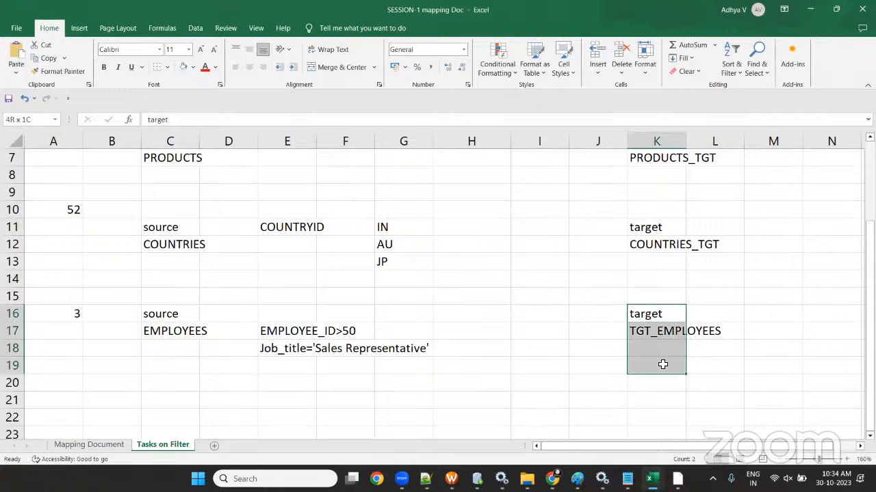
click(272, 331)
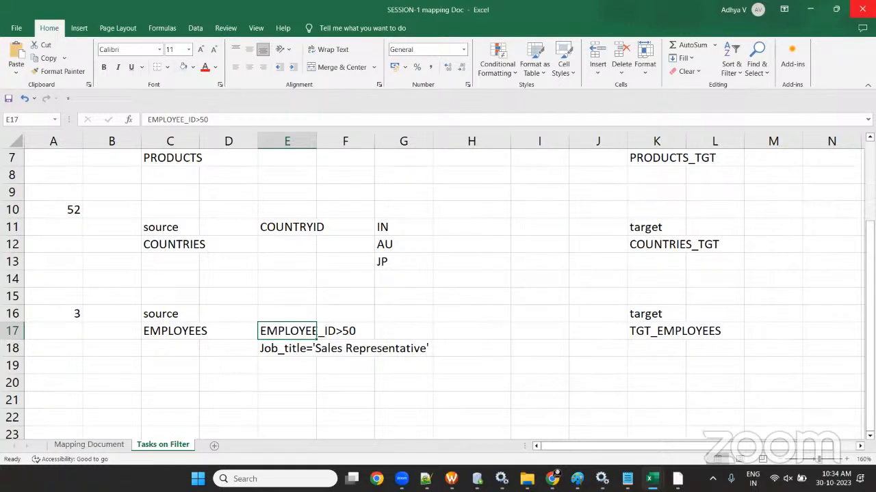
click(860, 9)
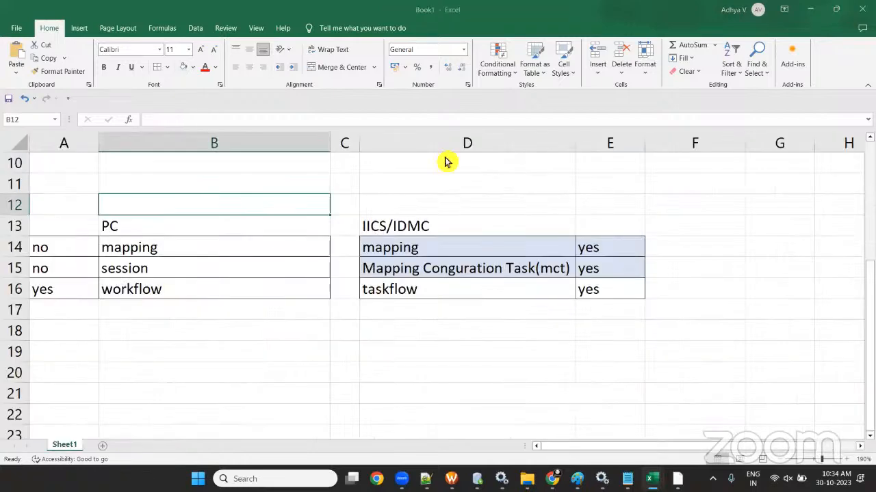
- Open the SESSION-2 Router Transformation spreadsheet from Session-3 Router and Expression Transformation > Router Transformation
click(817, 10)
click(16, 33)
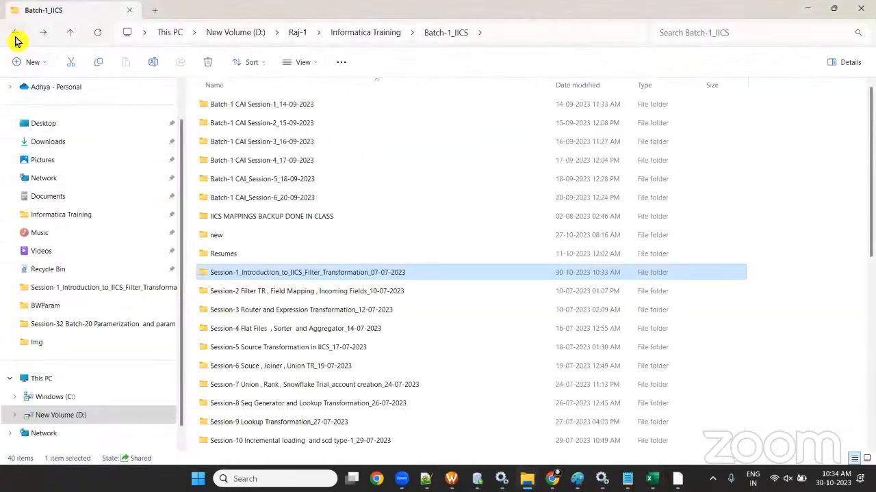
click(308, 315)
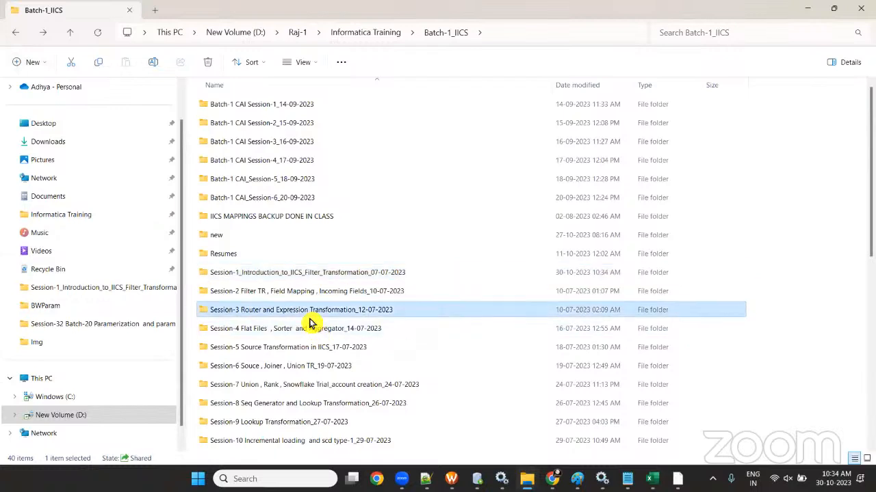
key(Return)
double_click(303, 124)
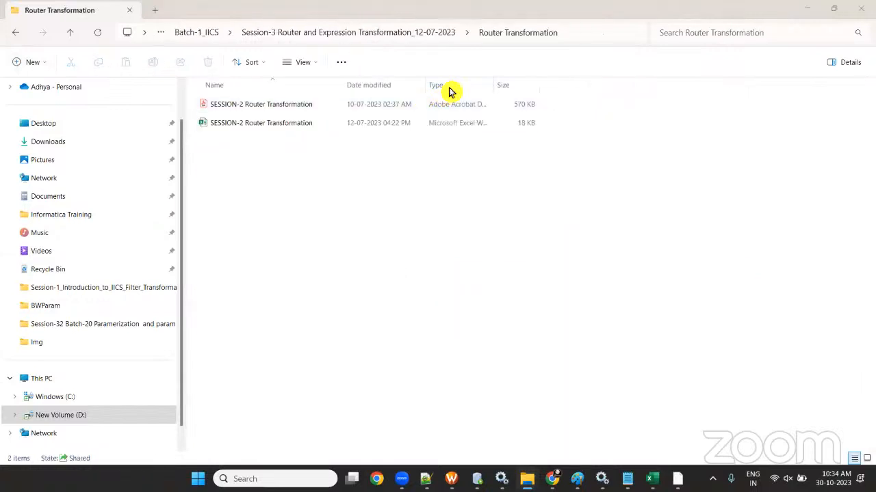
click(267, 112)
double_click(267, 111)
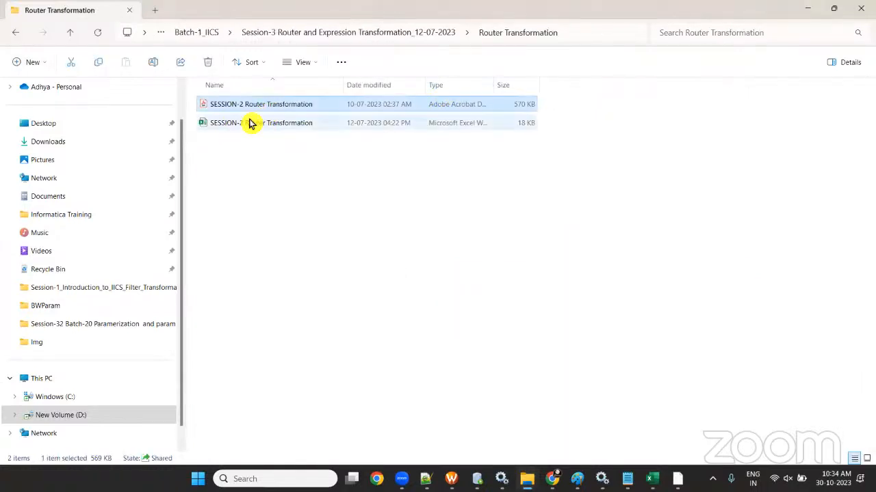
click(810, 16)
double_click(245, 127)
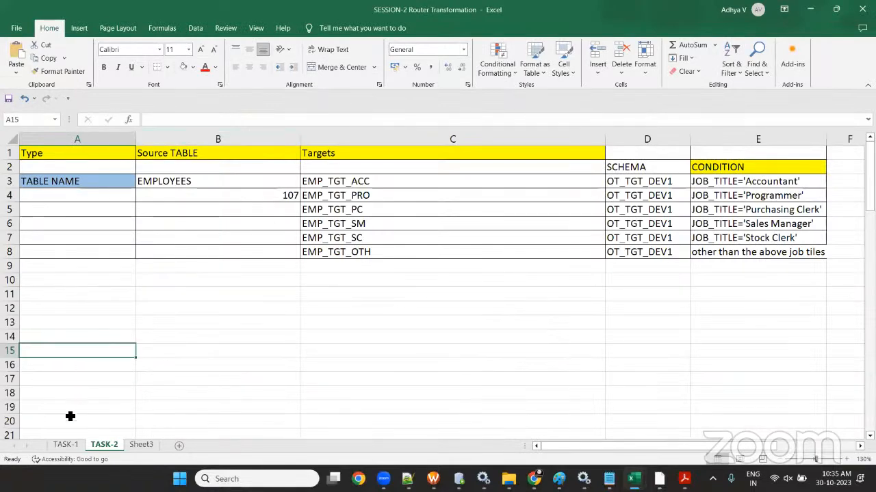
- On TASK-1, review source LOCATIONS and targets LOC_US_TGT, LOC_UK_TGT, LOC_JP_TGT, LOC_OTHERS_TGT
click(66, 446)
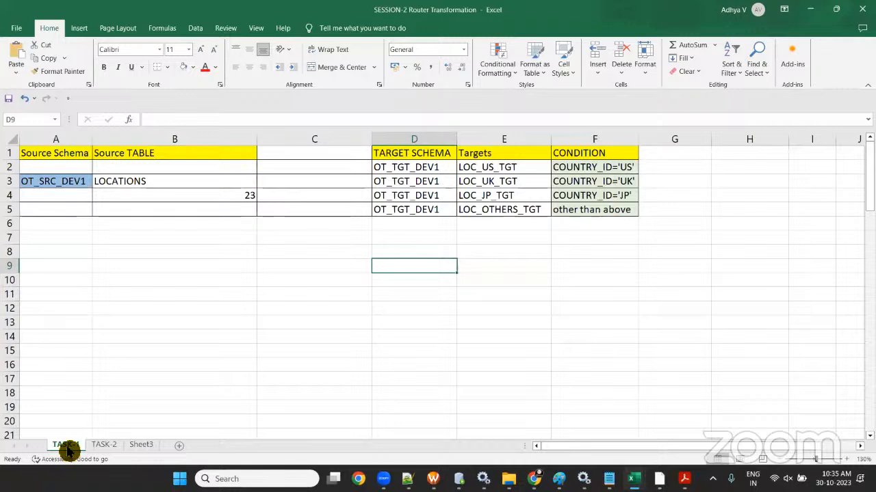
click(506, 169)
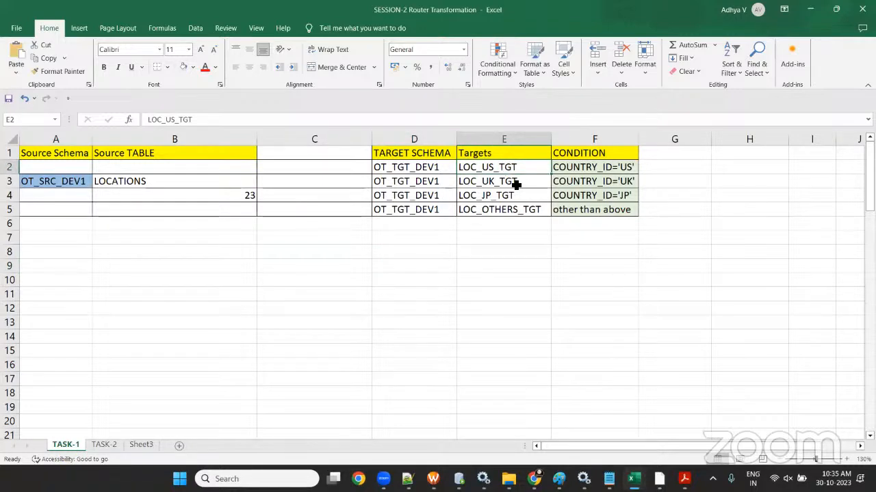
click(513, 182)
click(515, 199)
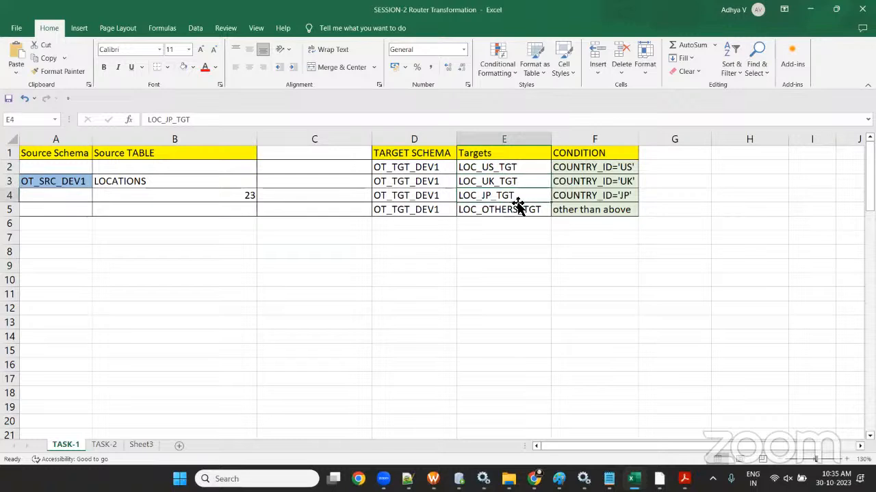
click(518, 209)
drag(491, 169, 495, 212)
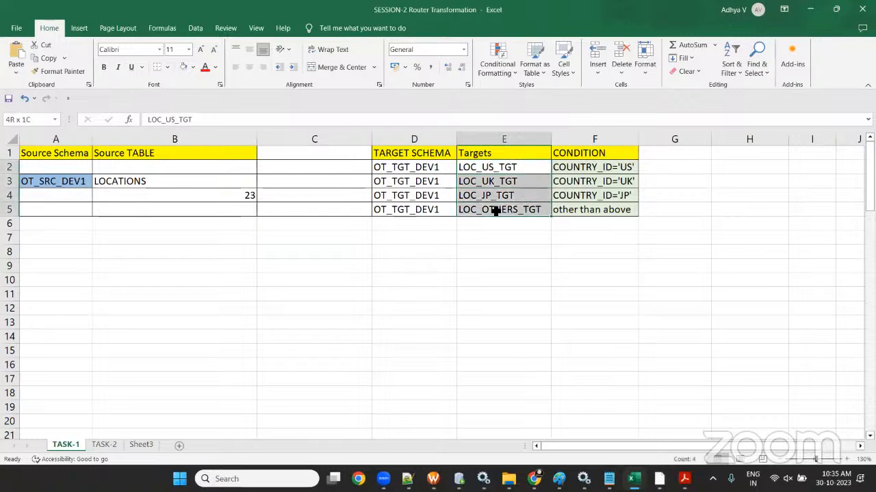
click(146, 183)
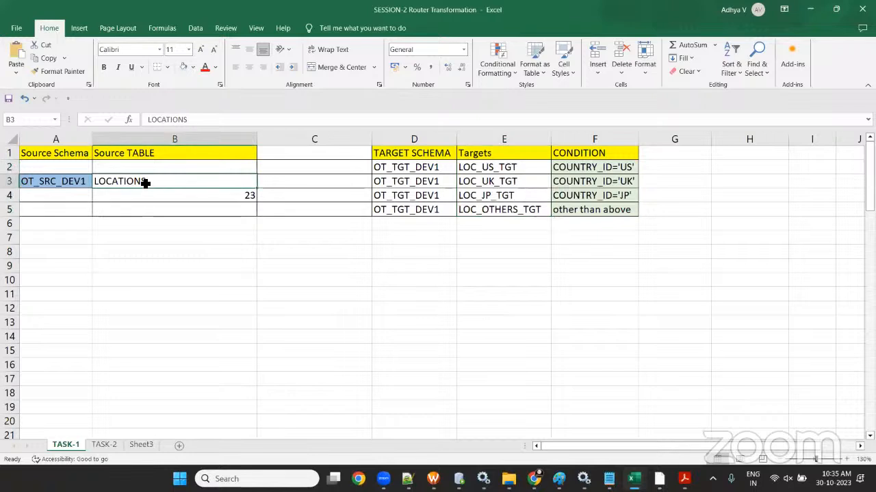
drag(499, 154, 516, 235)
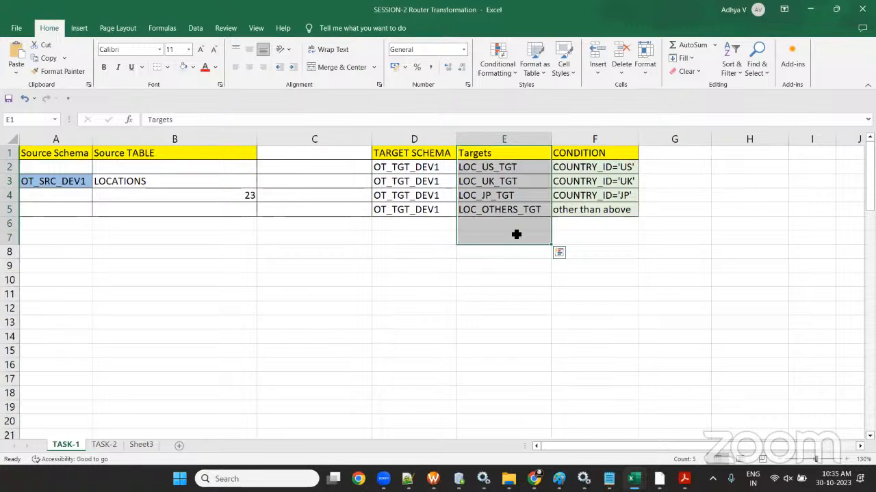
- Match each condition, COUNTRY_ID 'US', 'UK', 'JP' and other, to its LOC target table
click(105, 181)
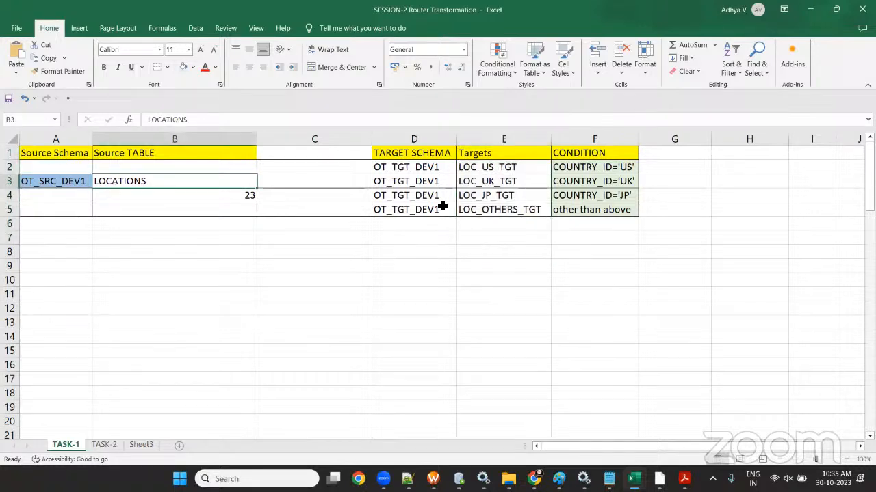
click(574, 167)
click(152, 181)
click(603, 164)
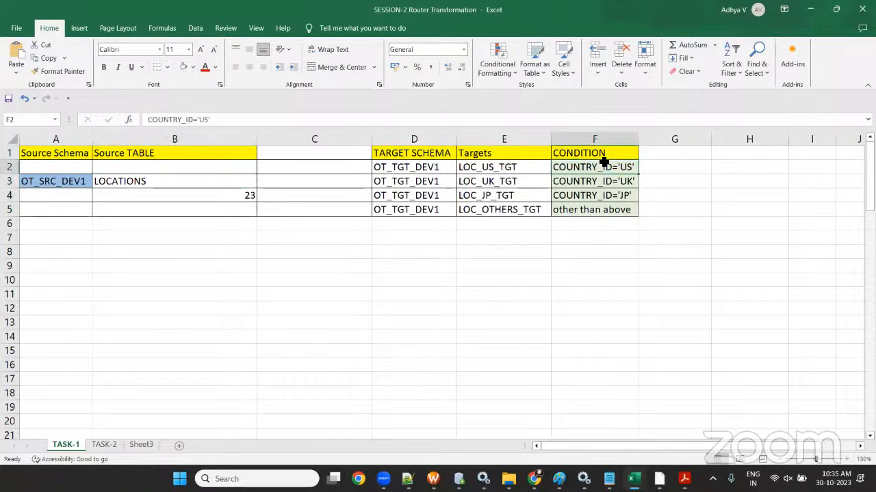
click(513, 168)
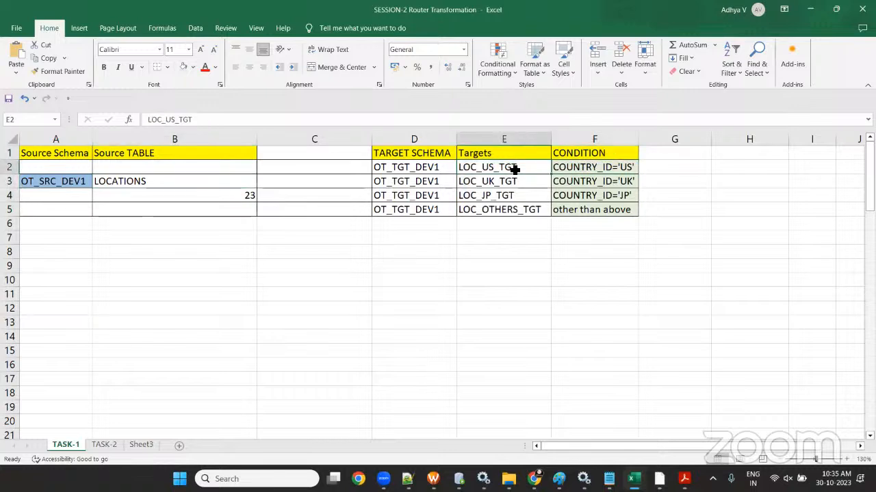
click(601, 183)
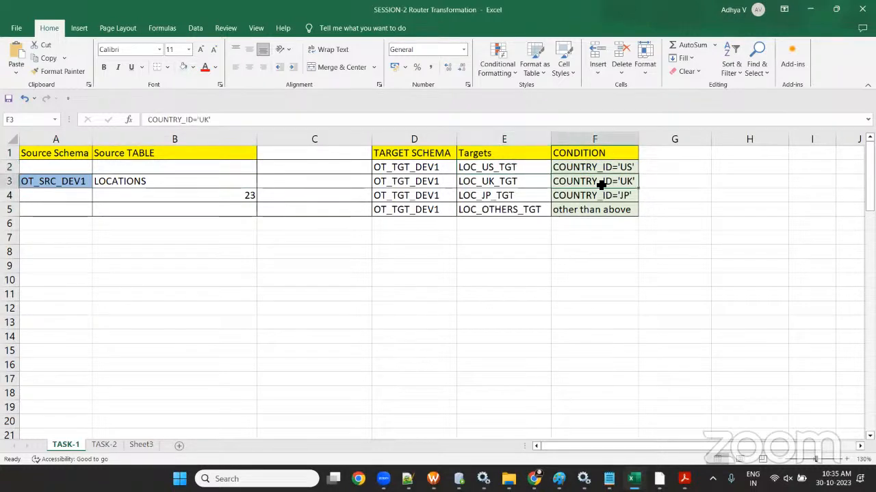
click(521, 181)
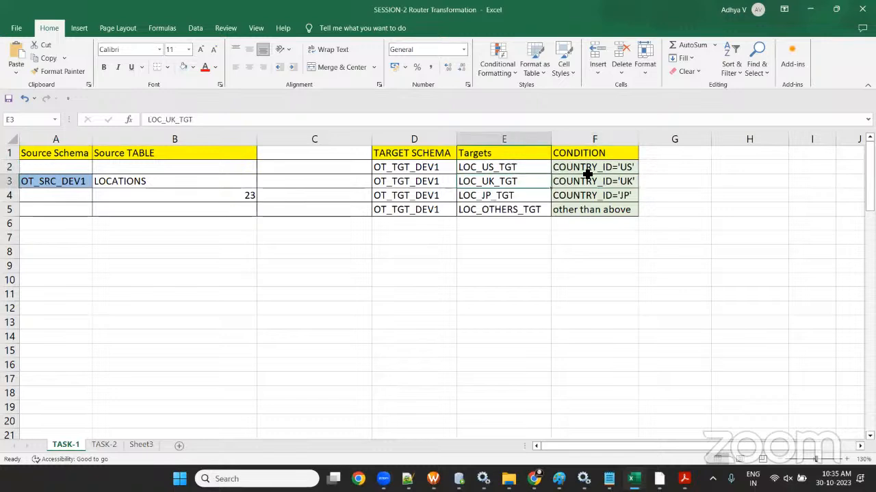
click(597, 195)
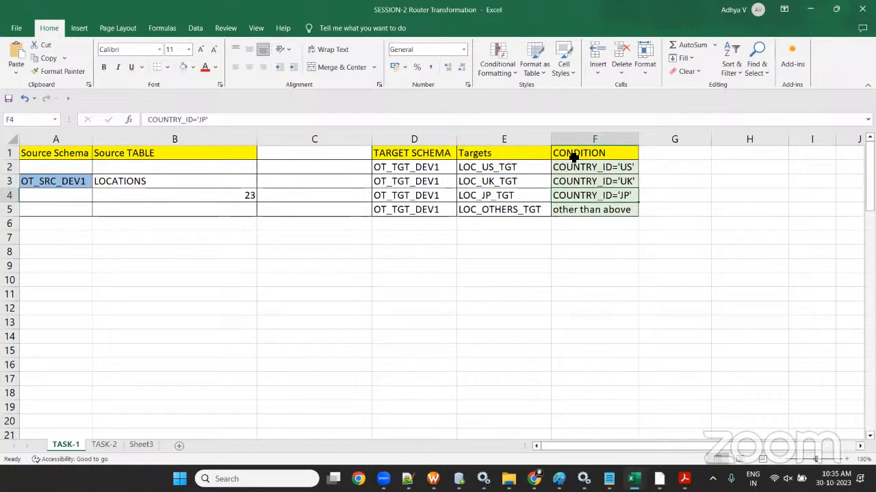
click(518, 199)
click(597, 210)
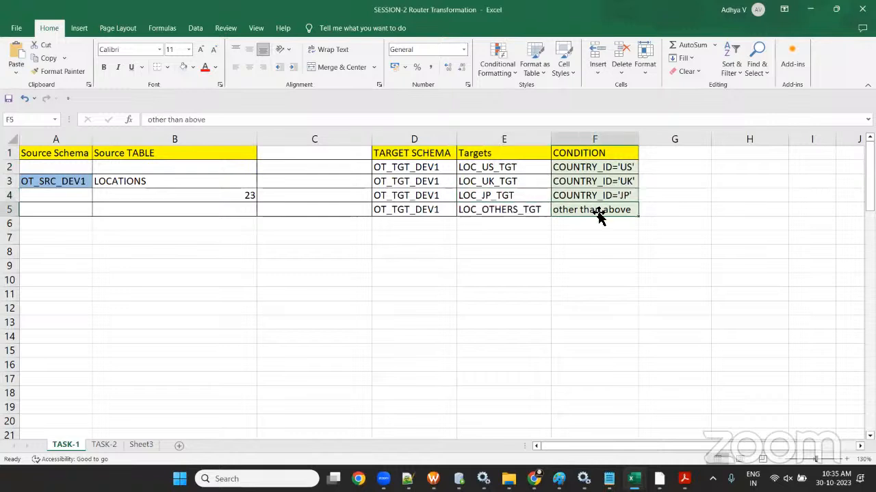
click(491, 211)
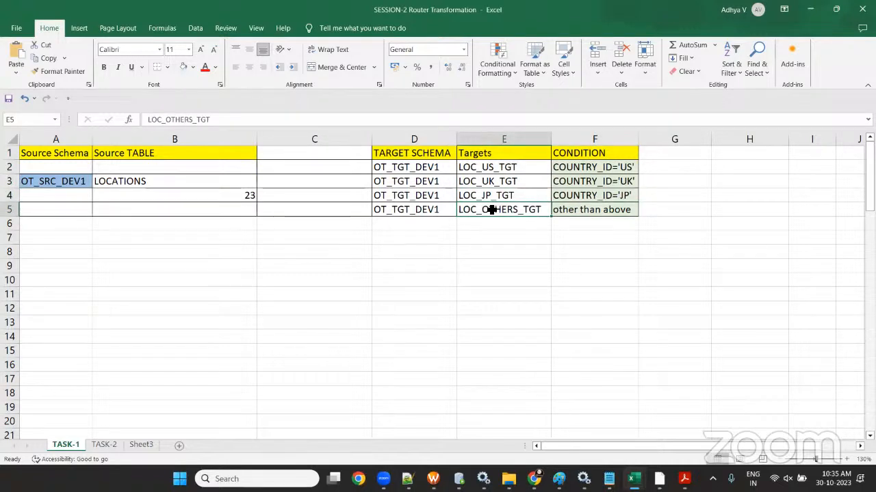
click(116, 183)
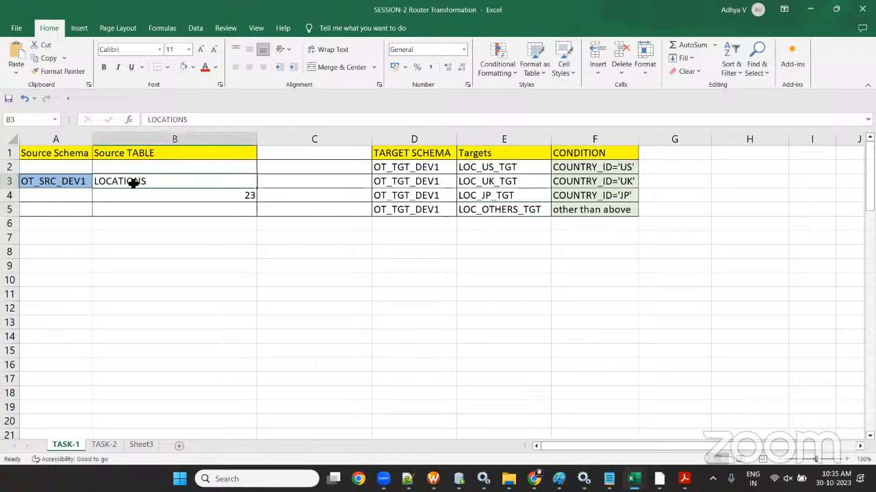
- Run 'select * from LOCATIONS;' in the OT_SRC_DEV1 worksheet and count its 23 rows
key(alt+Tab)
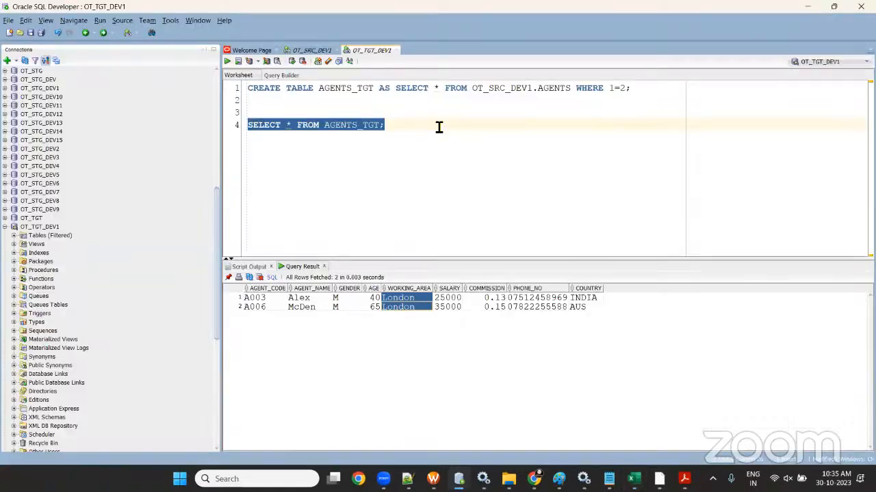
click(293, 50)
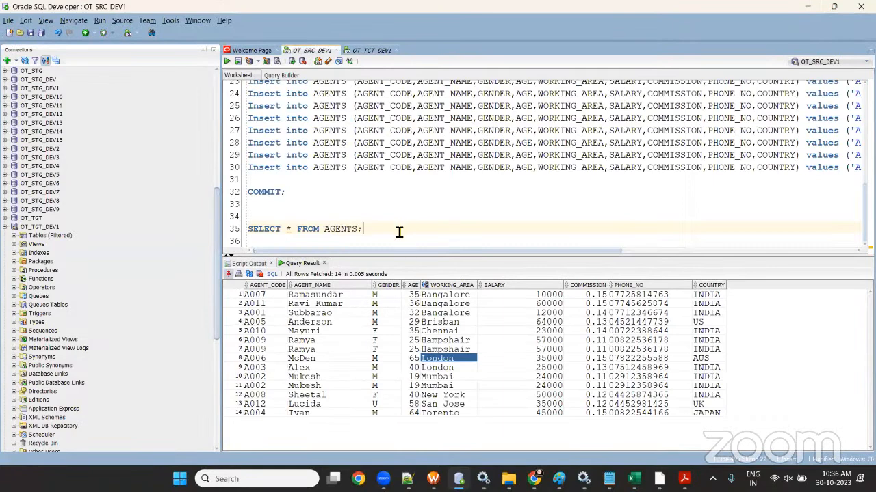
key(Return)
key(Return)
key(Return)
text(select )
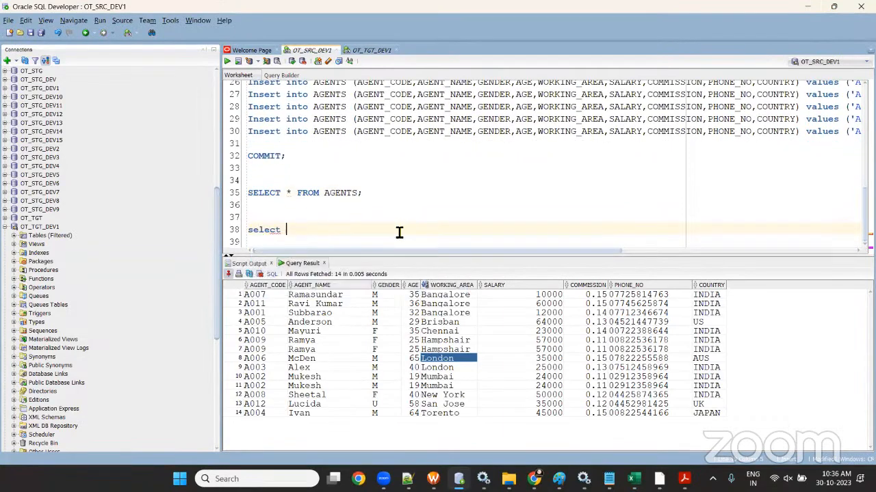
text(* from LOCATIONS;)
click(227, 61)
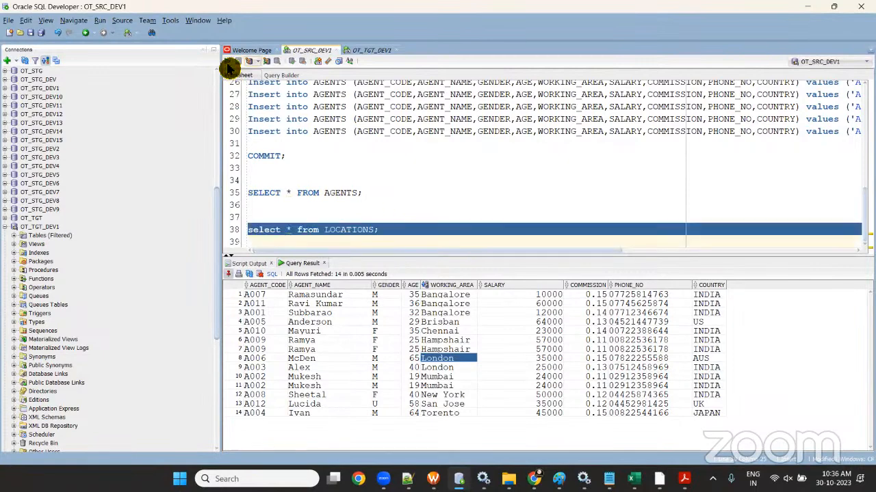
right_click(415, 348)
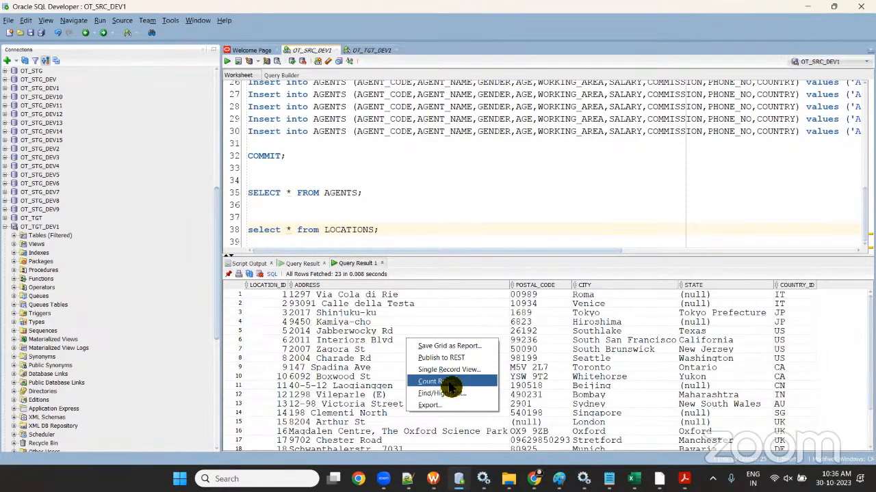
click(459, 380)
click(456, 256)
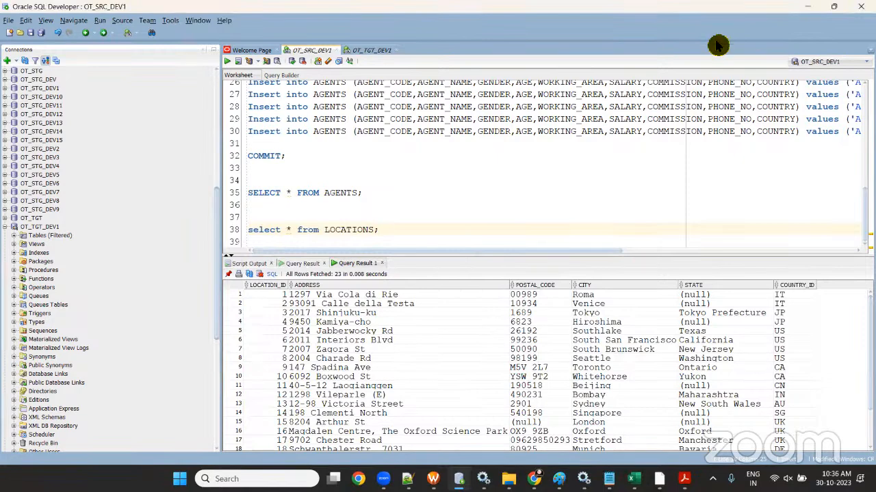
- Copy the four target table names from TASK-1 cells E2:E5 into the OT_TGT_DEV1 worksheet context
mouse_move(638, 477)
click(672, 418)
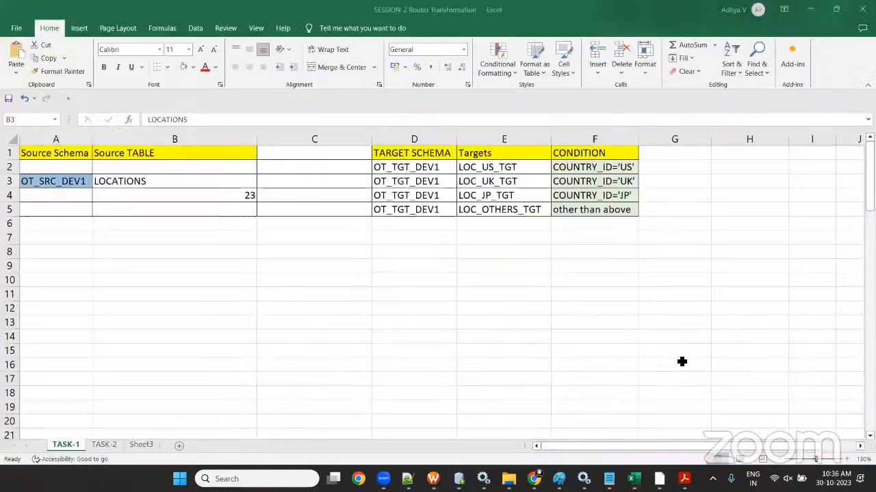
key(alt+Tab)
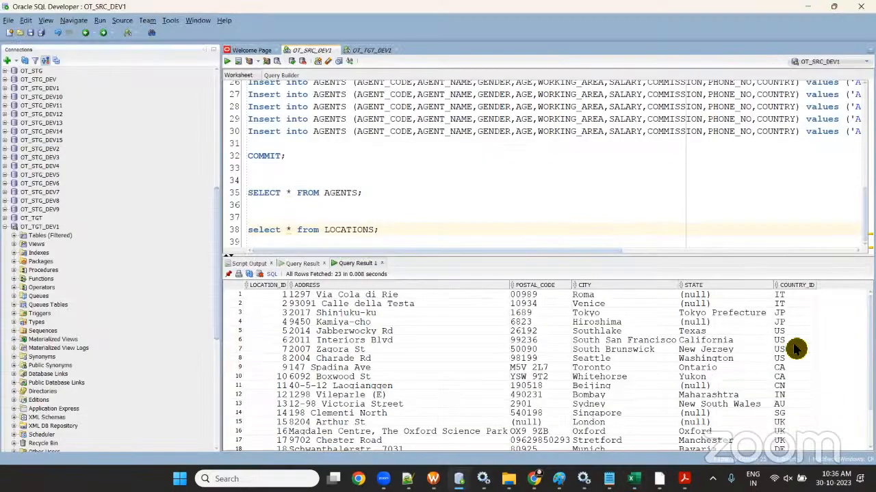
key(alt+Tab)
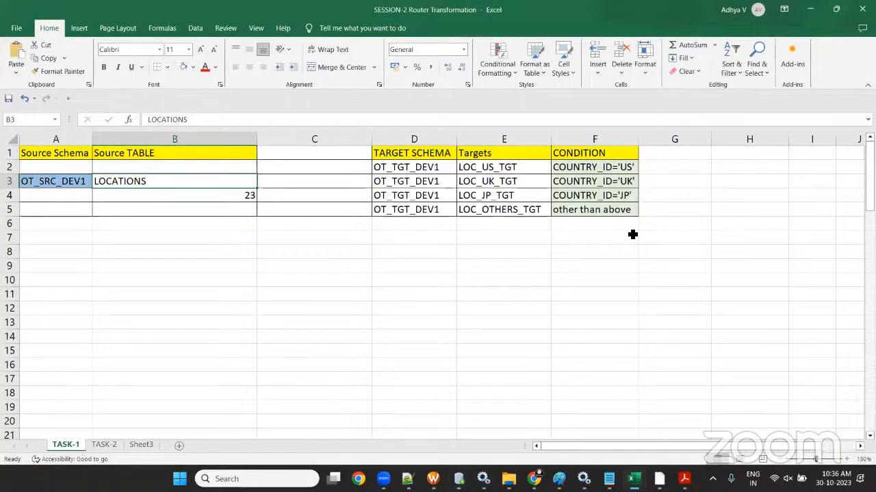
drag(499, 176, 499, 171)
click(498, 177)
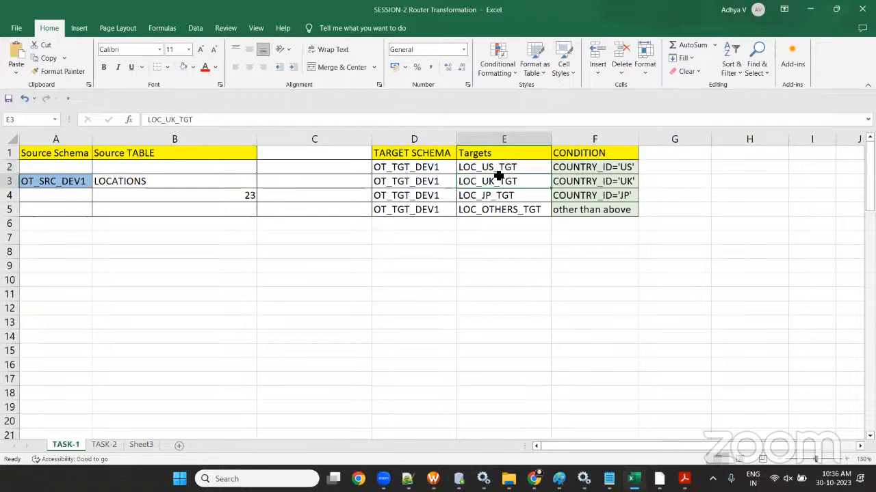
click(518, 198)
click(523, 209)
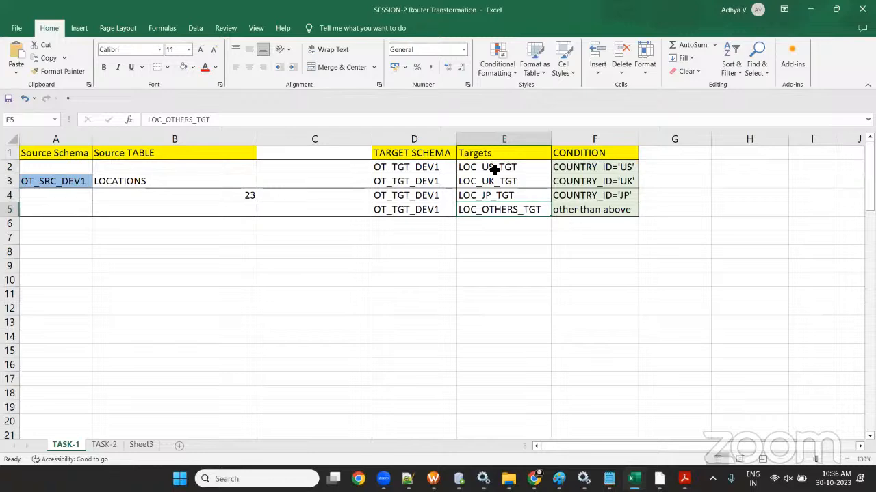
drag(493, 169, 503, 207)
key(ctrl+c)
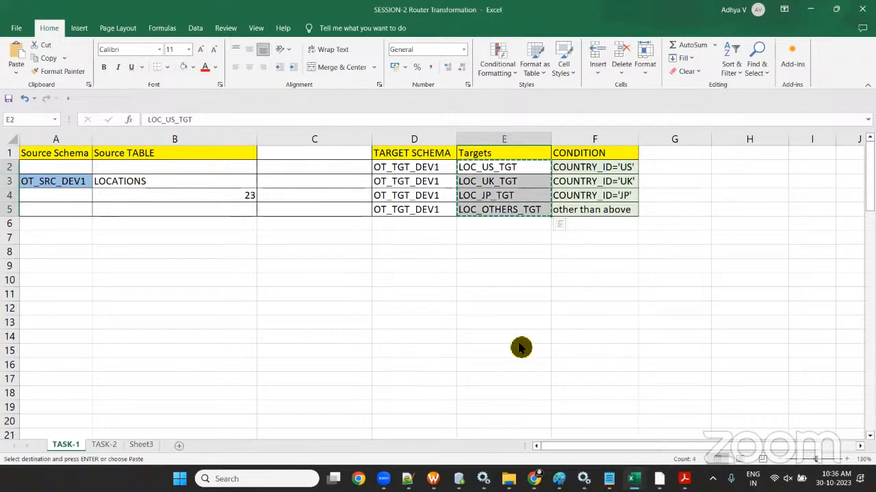
key(alt+Tab)
click(372, 50)
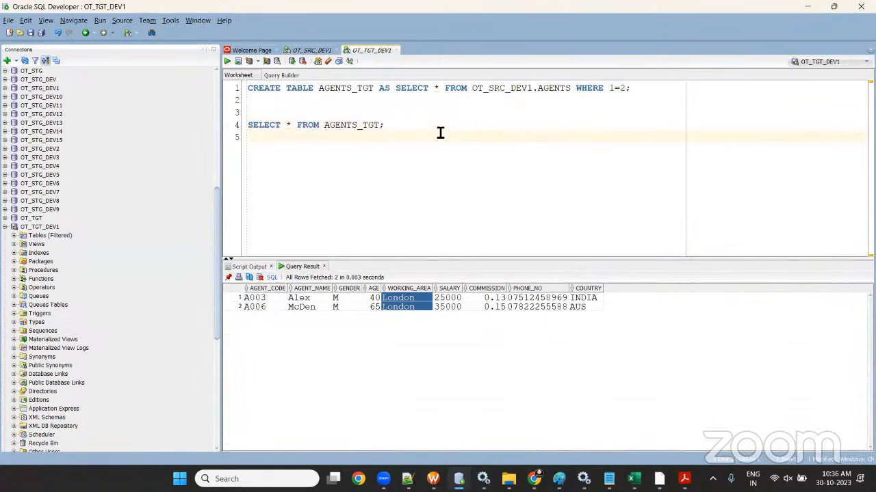
- Paste the four target names and make the first line 'DROP TABLE LOC_US_TGT;'
key(Return)
key(ctrl+v)
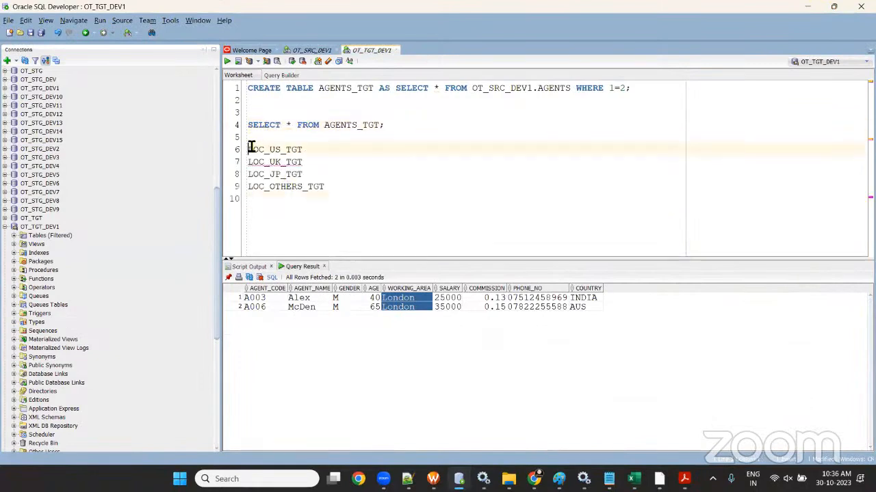
click(249, 149)
text(DROP TABLE)
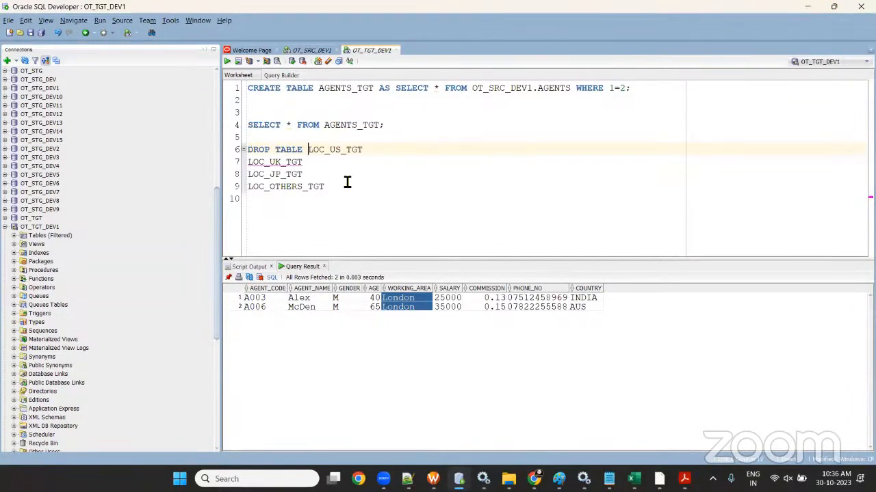
click(383, 160)
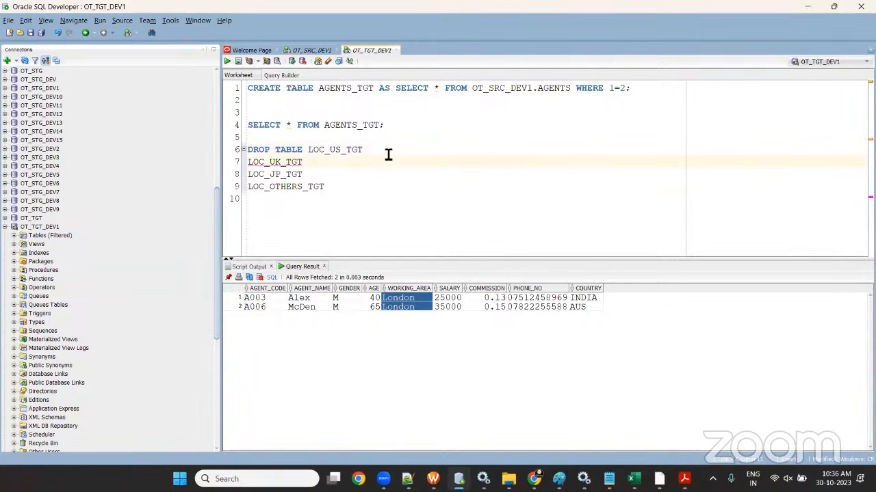
click(388, 155)
text(;)
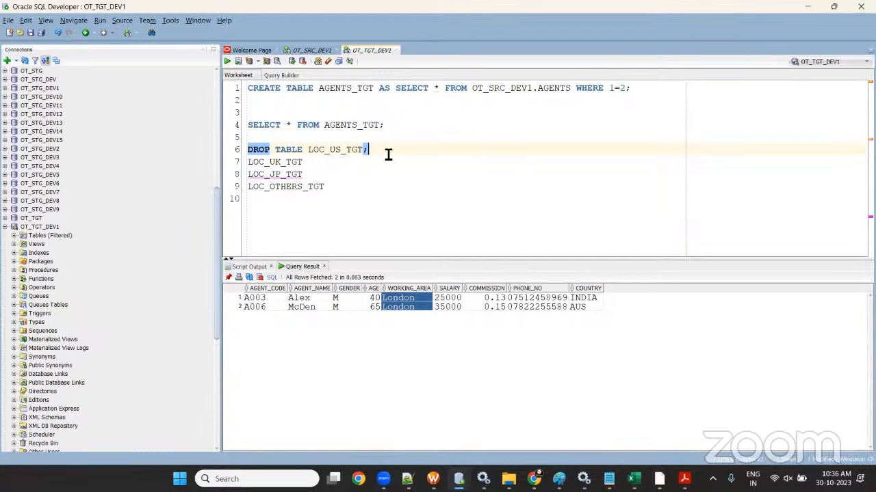
- Prefix LOC_UK_TGT, LOC_JP_TGT and LOC_OTHERS_TGT with DROP TABLE and end them with semicolons
click(356, 166)
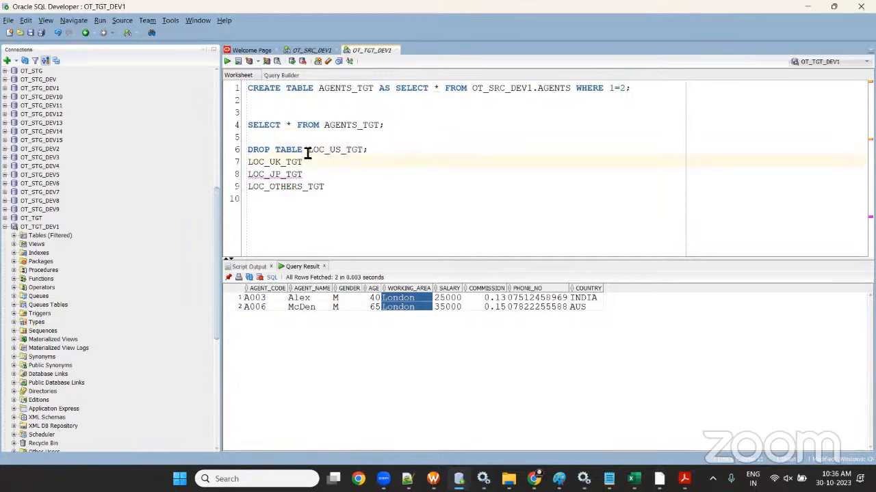
drag(302, 152, 250, 160)
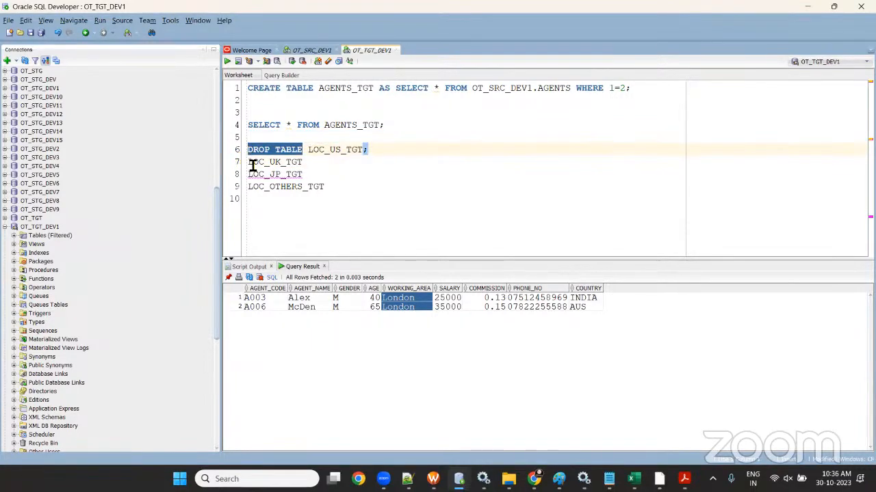
key(ctrl+c)
click(250, 167)
key(ctrl+v)
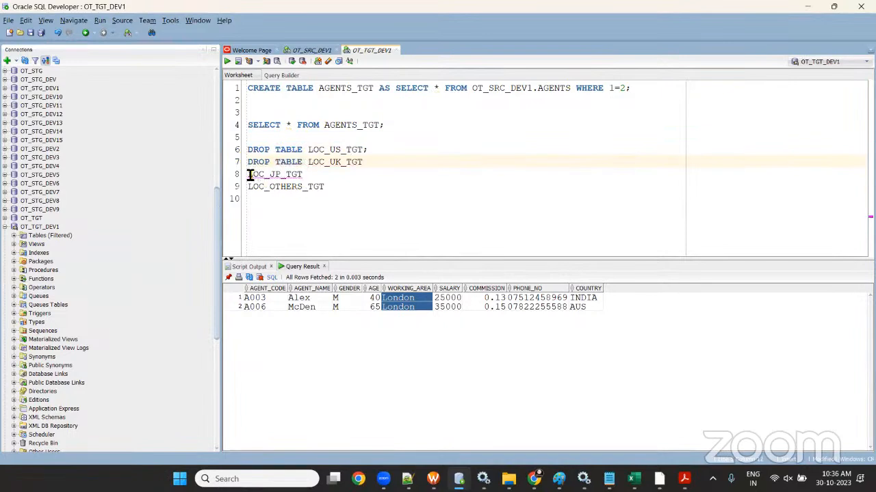
click(251, 174)
key(ctrl+v)
click(250, 189)
key(ctrl+v)
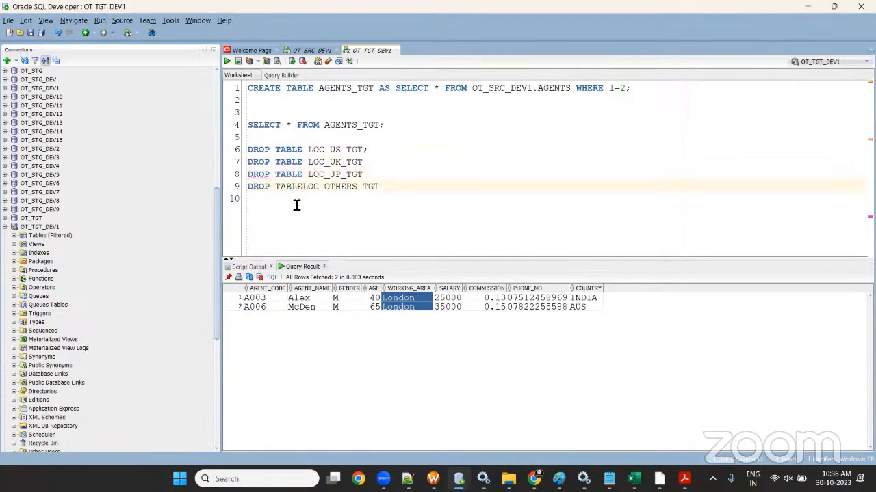
click(393, 151)
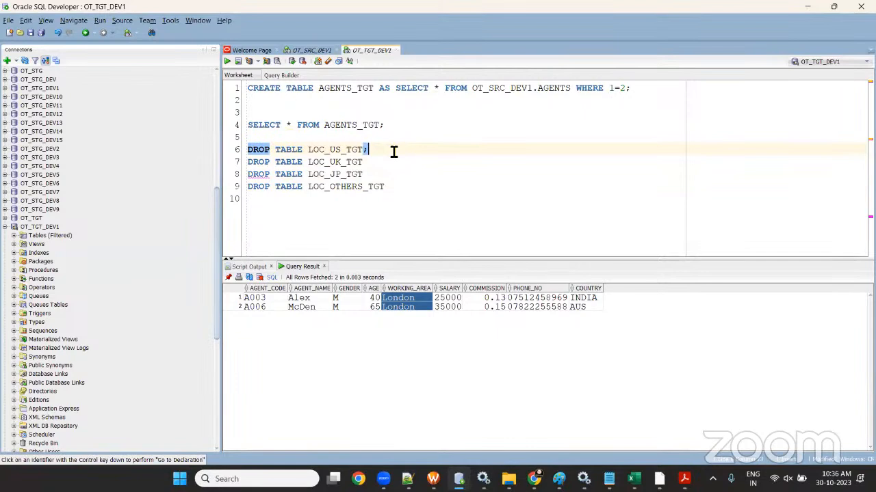
click(374, 163)
text(;)
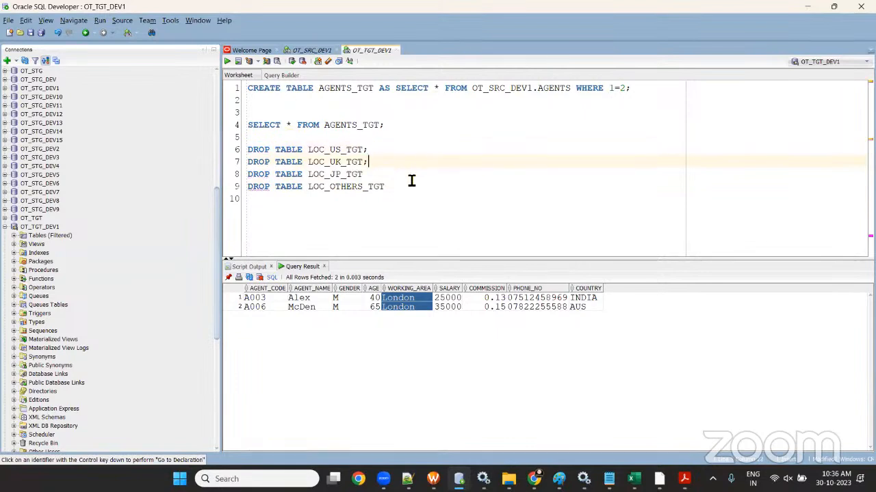
click(412, 176)
text(;)
click(415, 187)
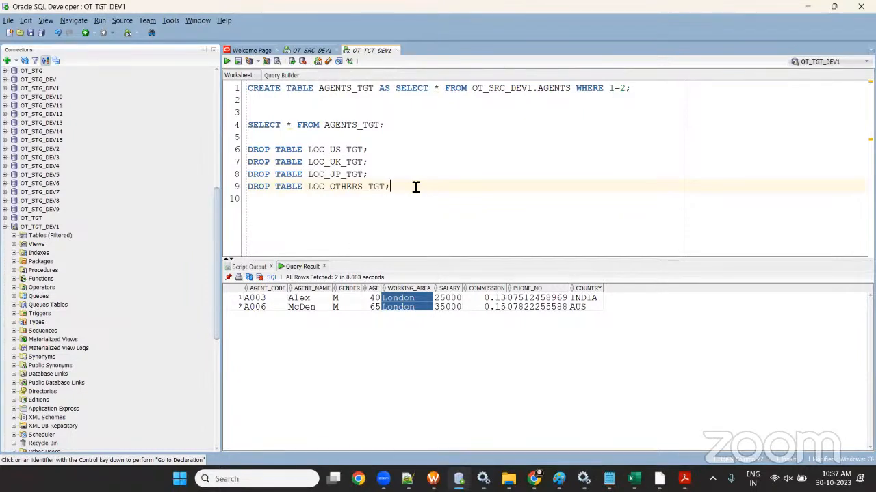
- Run the four DROP TABLE statements as a script, then delete them from the worksheet
drag(420, 196, 242, 137)
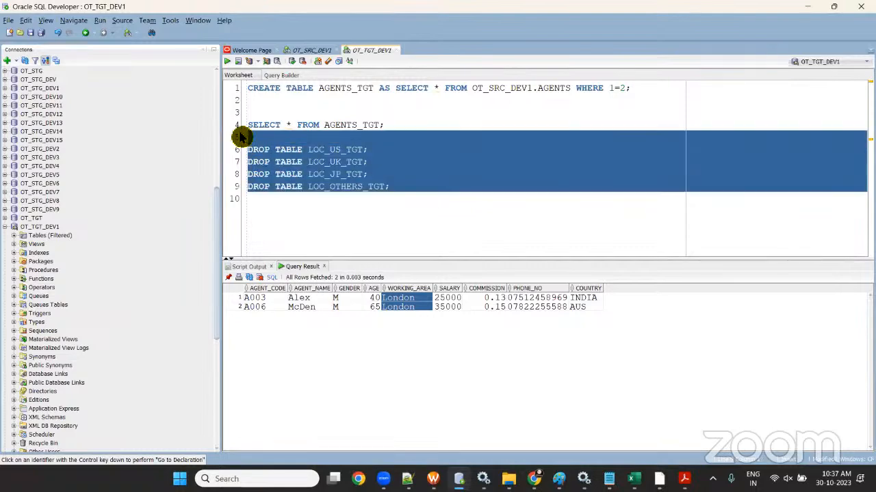
click(238, 61)
key(Delete)
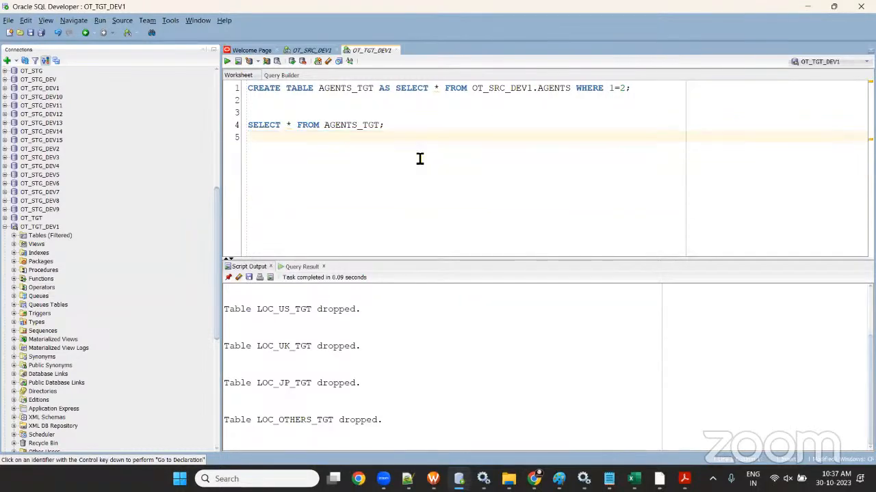
- Paste the four target table names from Excel below the SELECT query in the worksheet
key(alt+Tab)
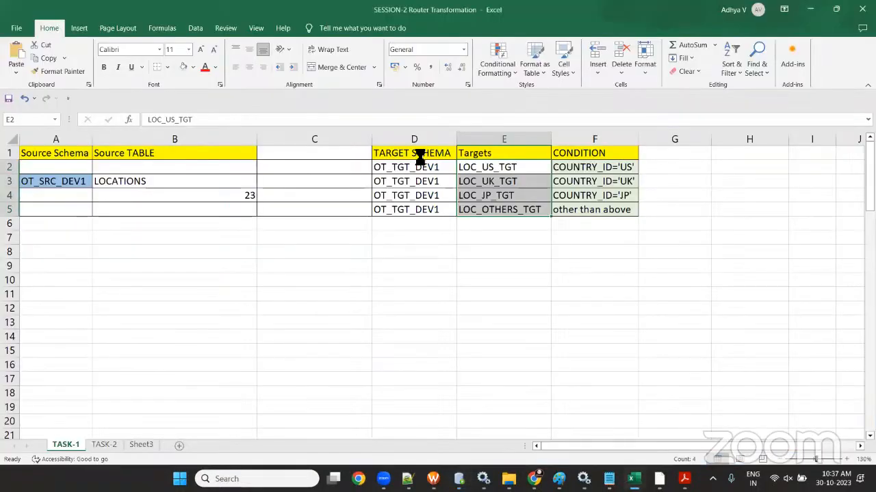
key(ctrl+c)
key(alt+Tab)
key(ctrl+v)
click(391, 125)
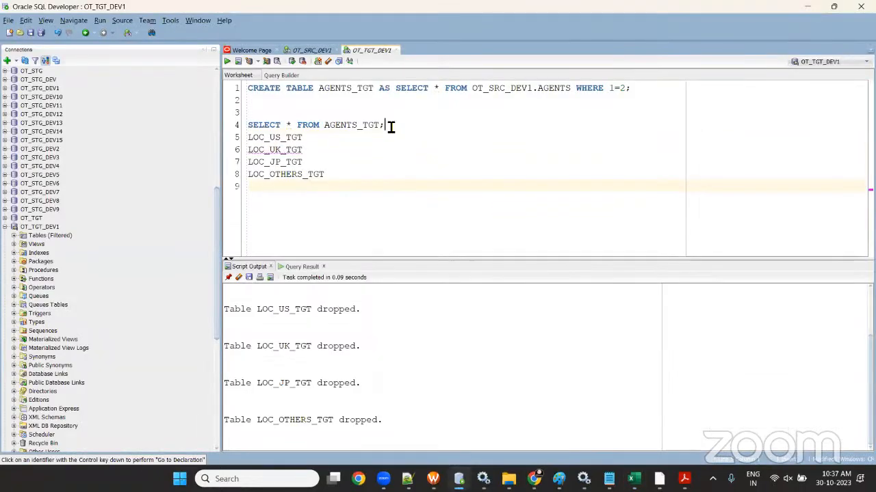
key(Return)
- Write 'CREATE TABLE LOC_US_TGT AS SELECT * FROM OT_SRC_DEV1.LOCATIONS WHERE 1=2;'
drag(318, 88, 248, 87)
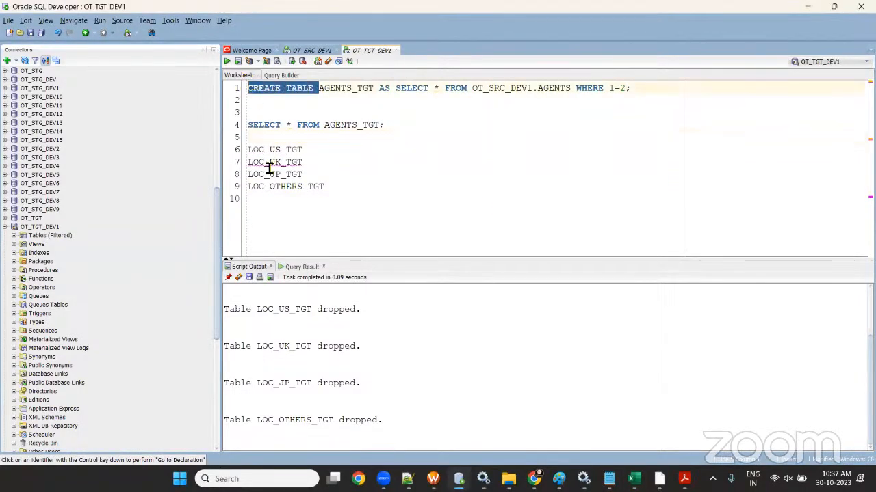
key(ctrl+c)
click(249, 150)
key(ctrl+v)
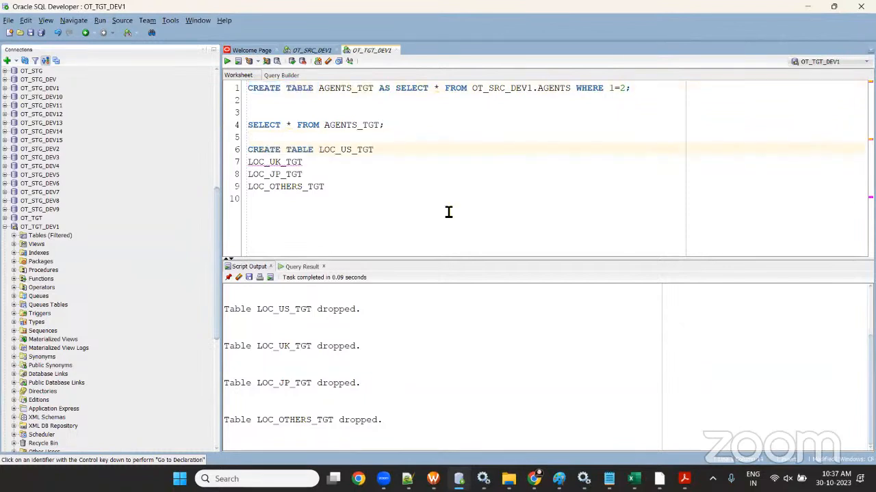
click(423, 157)
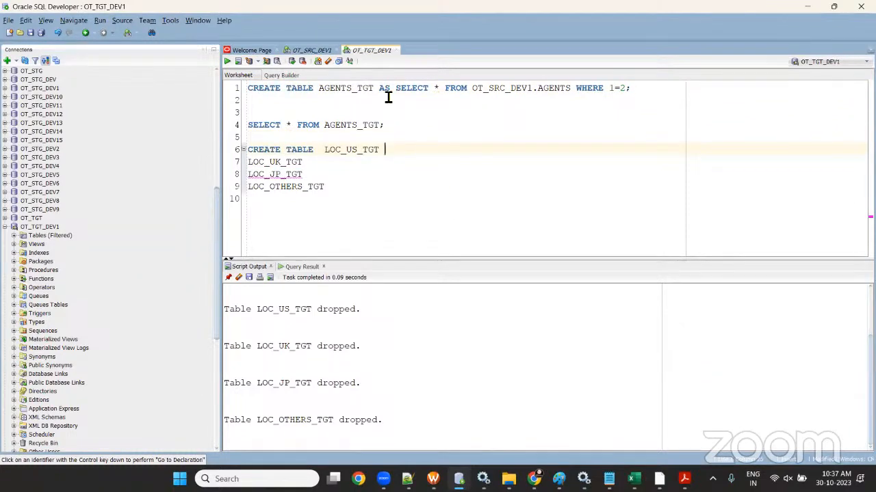
drag(379, 88, 539, 92)
key(ctrl+c)
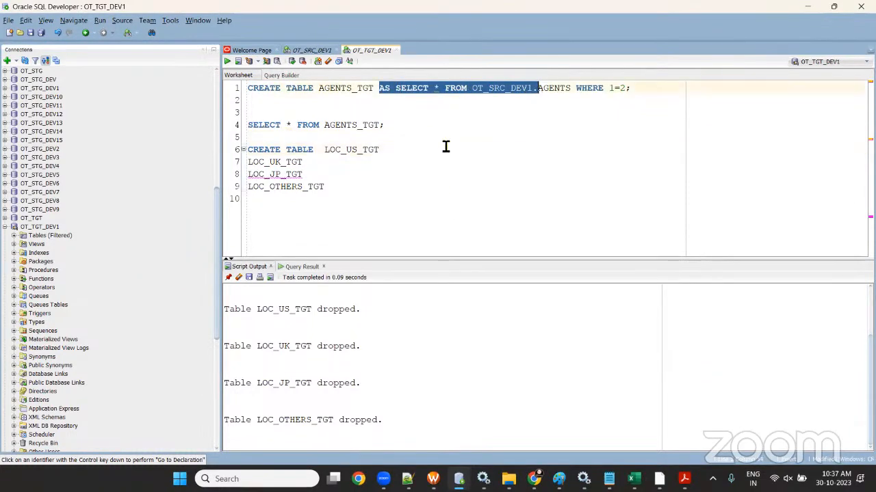
click(435, 152)
key(ctrl+v)
text(LOCATIONS WHER)
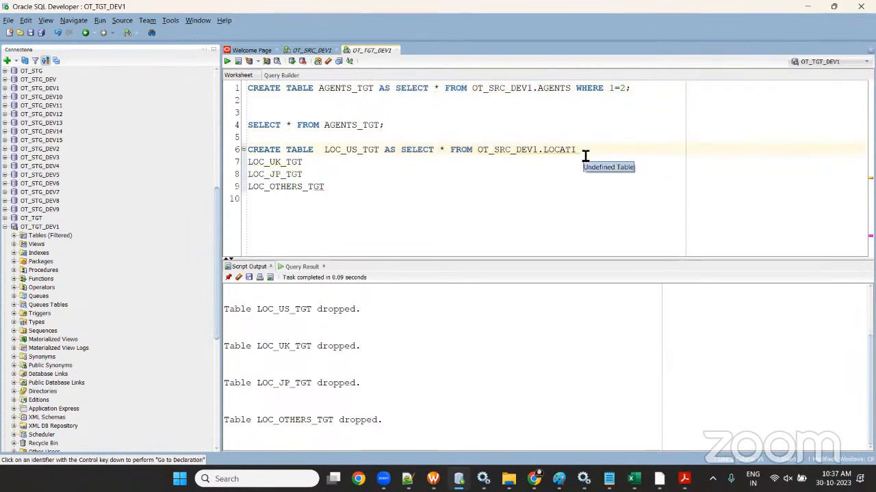
text(1=2)
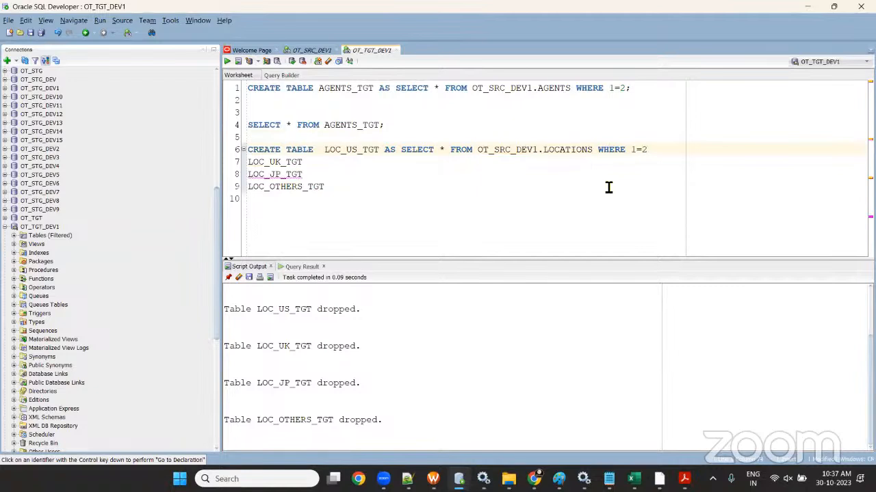
text(;)
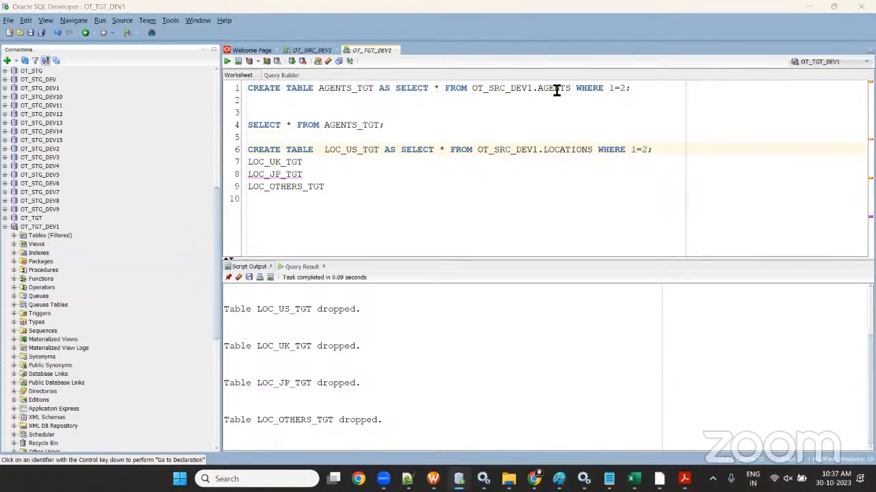
- Build the same empty-copy CREATE TABLE statements for LOC_UK_TGT and LOC_JP_TGT
drag(323, 151, 234, 149)
click(250, 165)
key(ctrl+v)
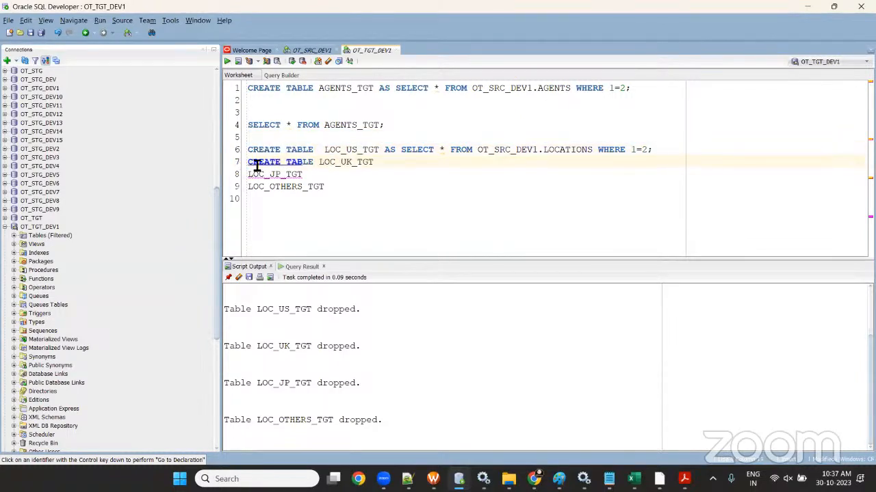
drag(384, 155, 688, 162)
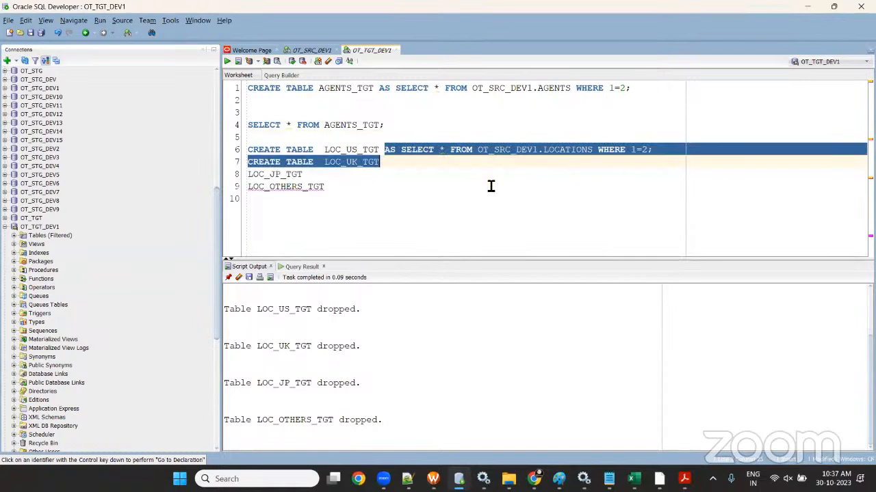
drag(418, 170, 630, 170)
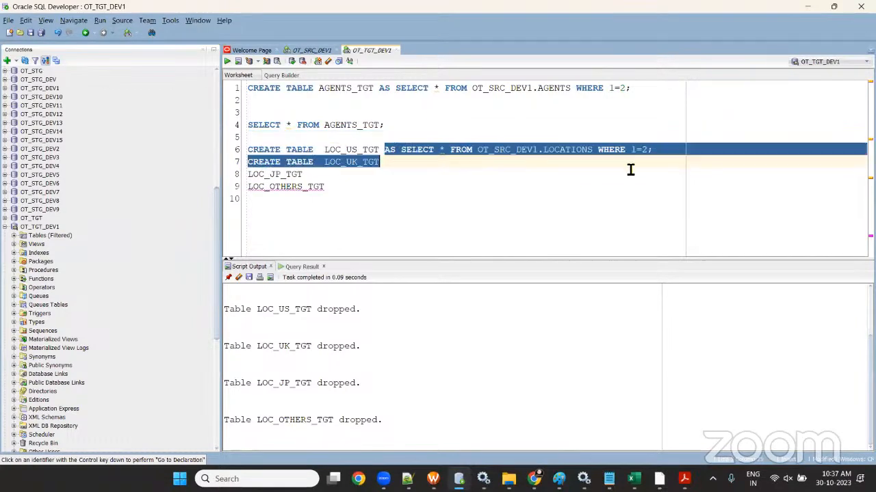
click(391, 163)
drag(385, 151, 696, 155)
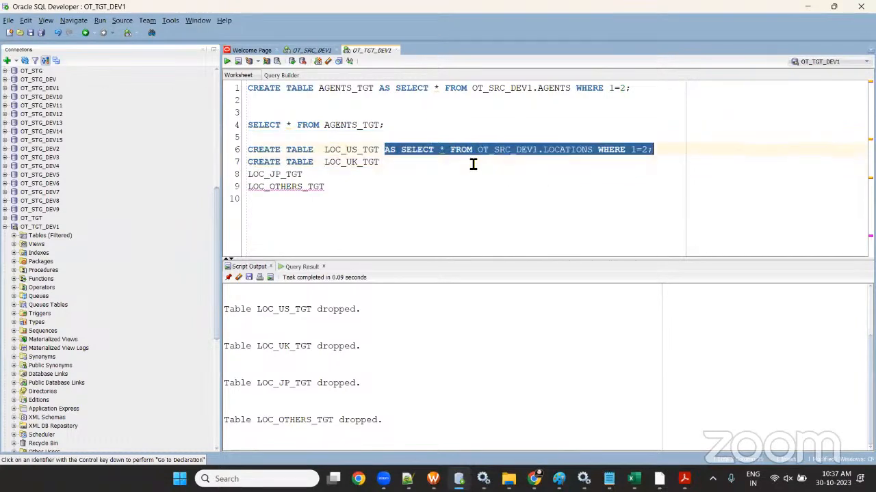
key(ctrl+c)
click(404, 163)
key(ctrl+v)
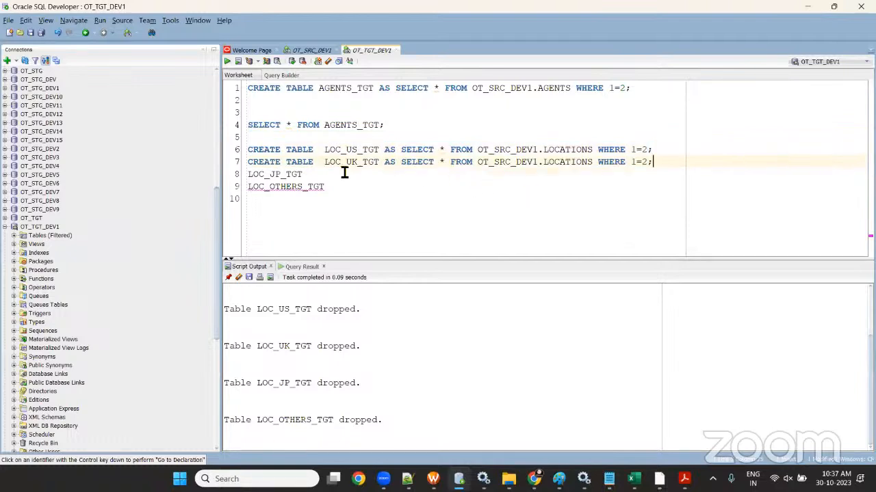
click(327, 178)
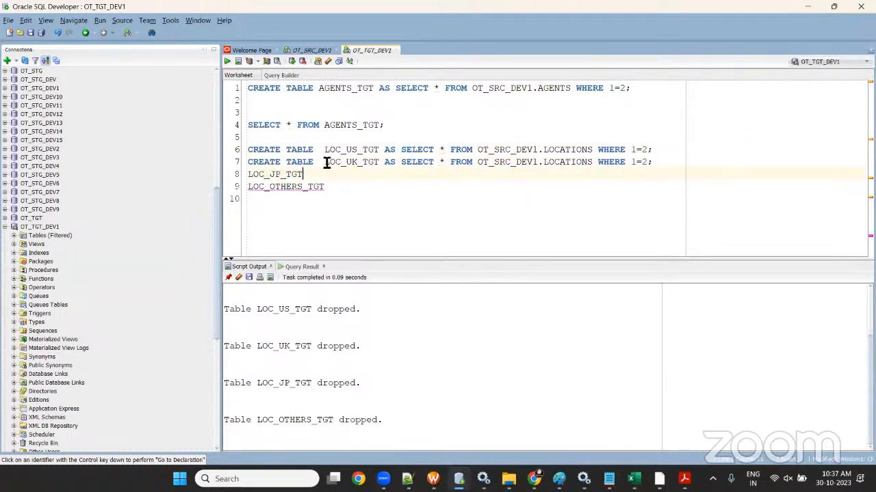
drag(315, 162, 246, 164)
click(250, 176)
key(ctrl+v)
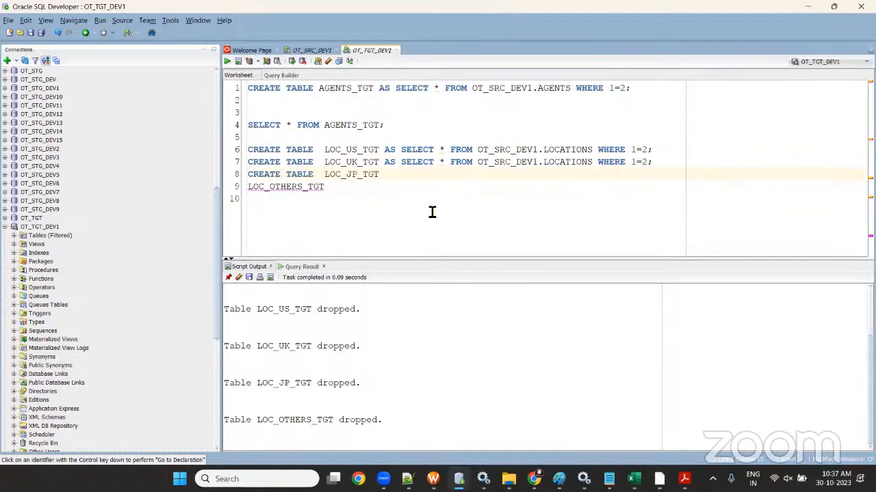
drag(385, 162, 653, 165)
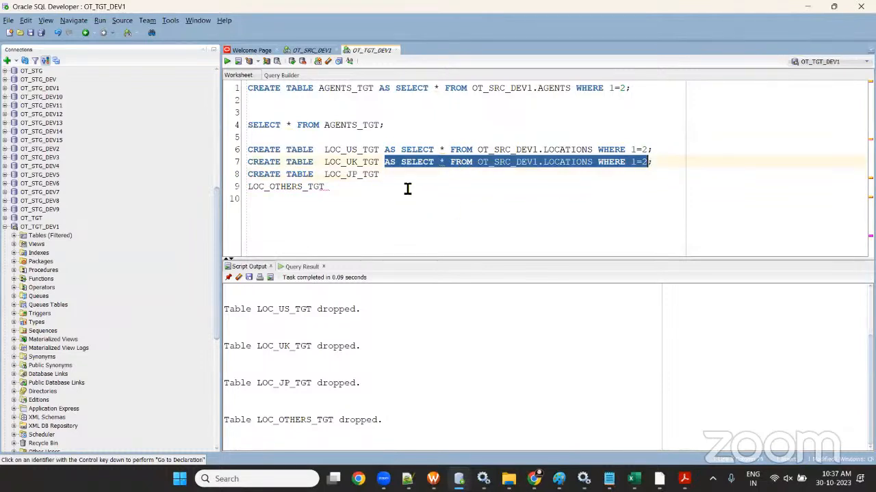
click(438, 180)
key(ctrl+v)
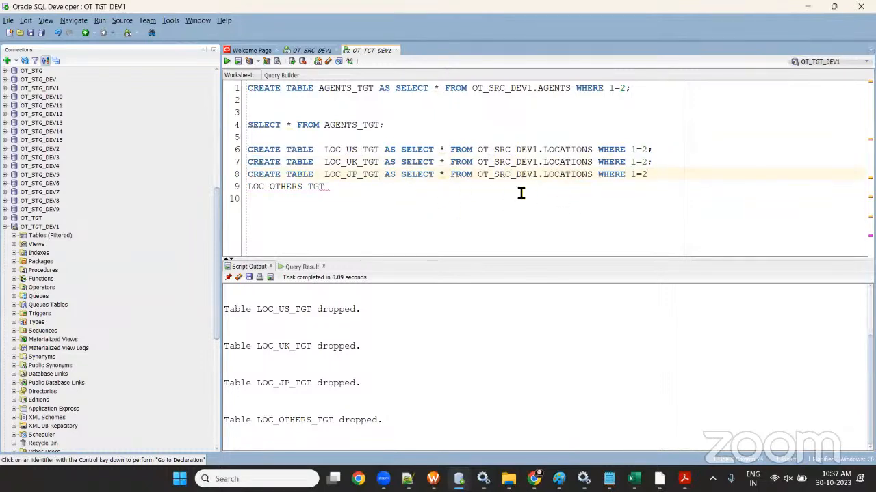
- Complete the LOC_OTHERS_TGT statement, then select all four statements and run them
drag(326, 174, 248, 175)
click(321, 186)
key(ctrl+c)
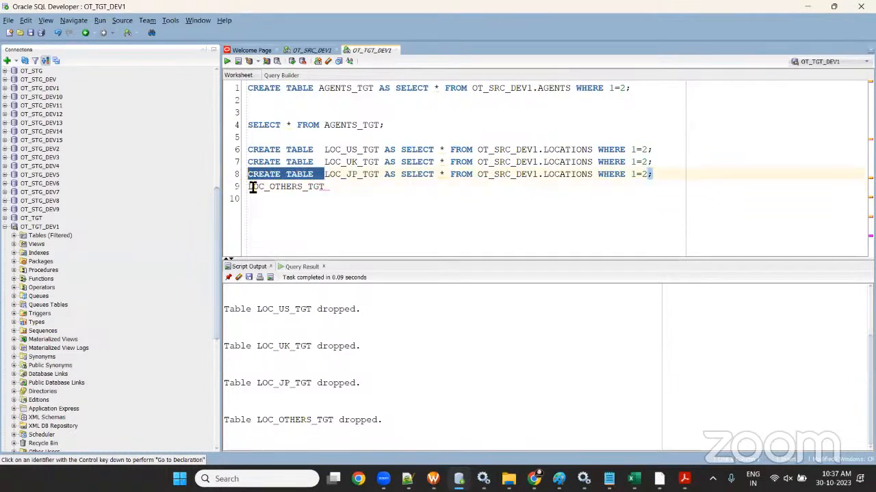
click(249, 187)
key(ctrl+v)
drag(380, 176, 621, 184)
key(ctrl+c)
click(429, 191)
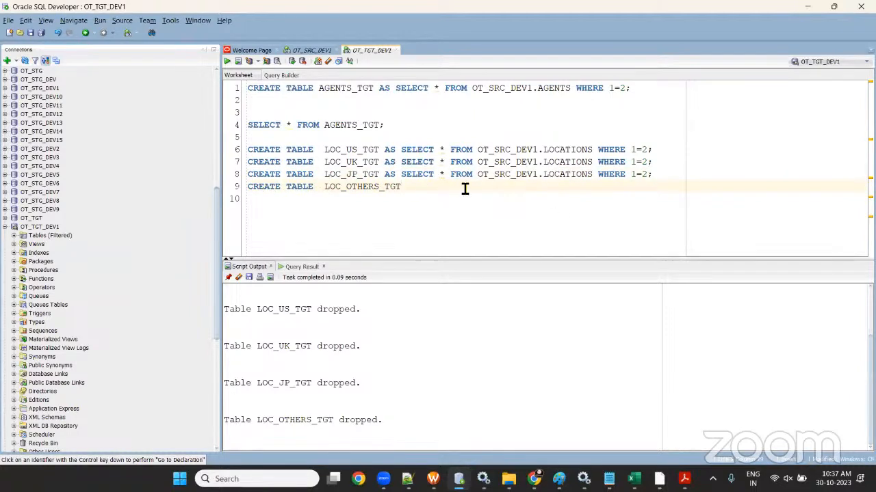
key(ctrl+v)
drag(706, 200, 219, 152)
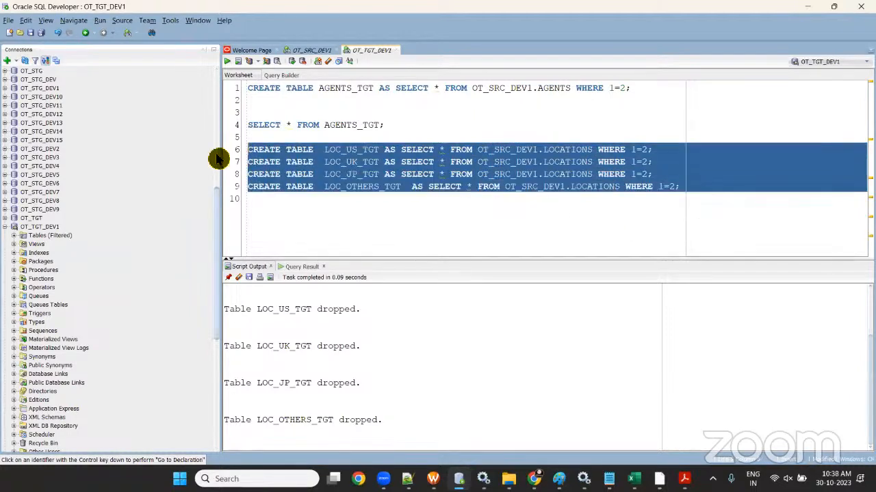
click(228, 63)
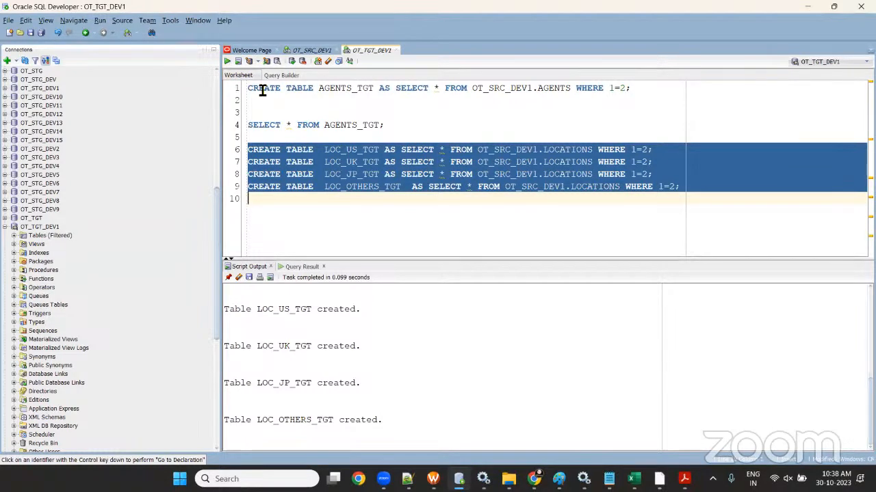
click(312, 50)
click(370, 50)
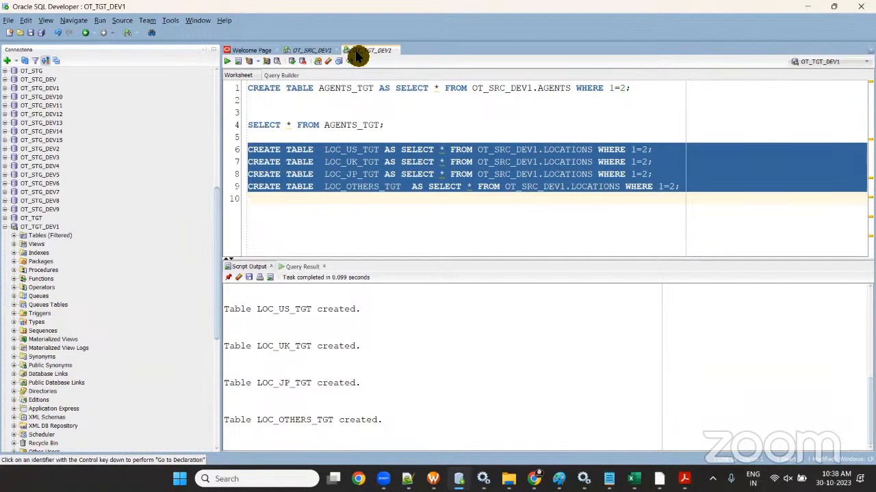
key(alt+Tab)
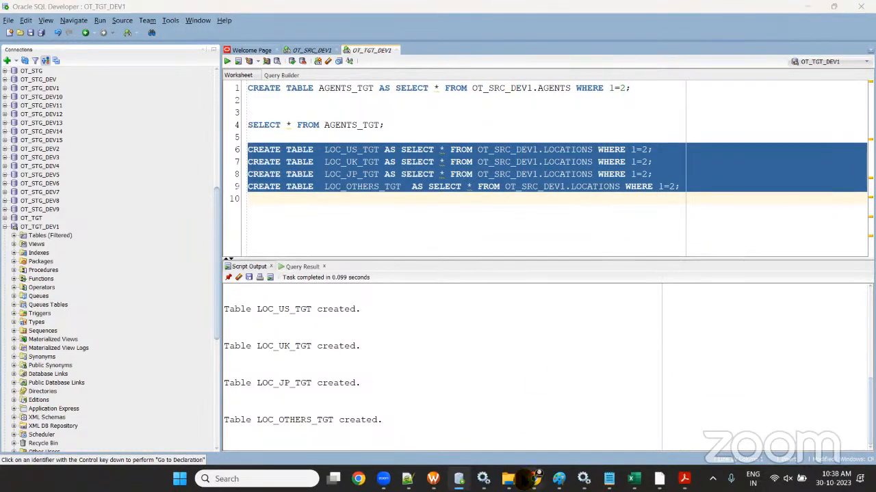
click(305, 56)
click(381, 54)
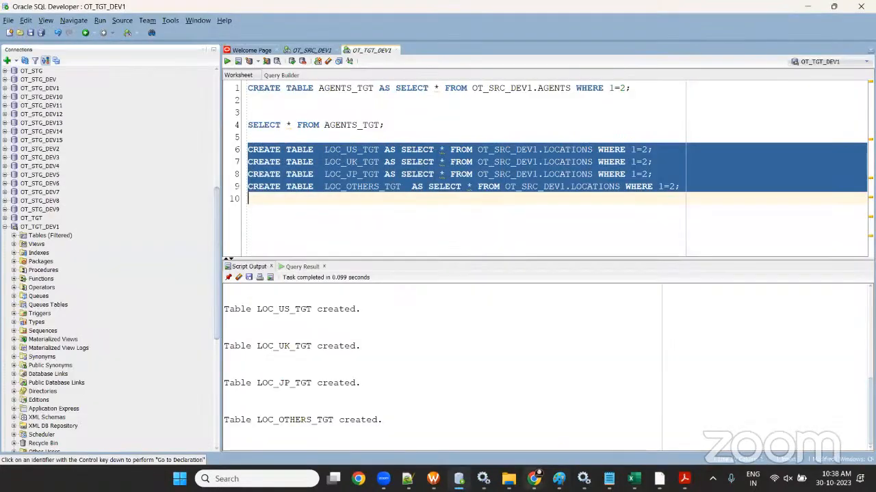
- In Explore, open IDMC-BATCH-2 > Batch-2_Morning and start a new Mappings asset
mouse_move(534, 479)
click(586, 409)
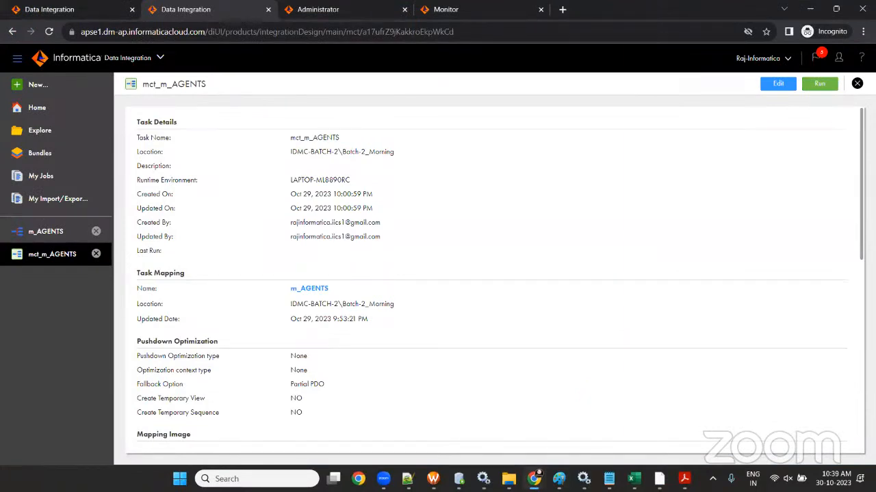
click(46, 131)
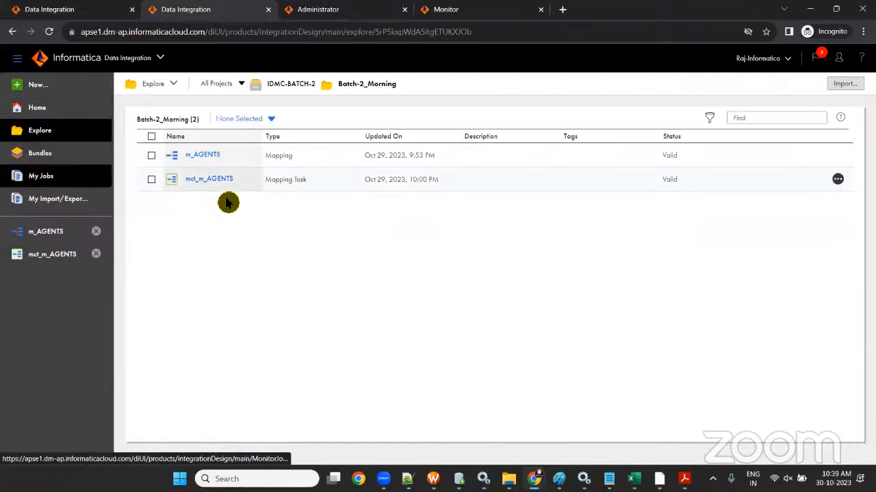
drag(338, 84, 413, 99)
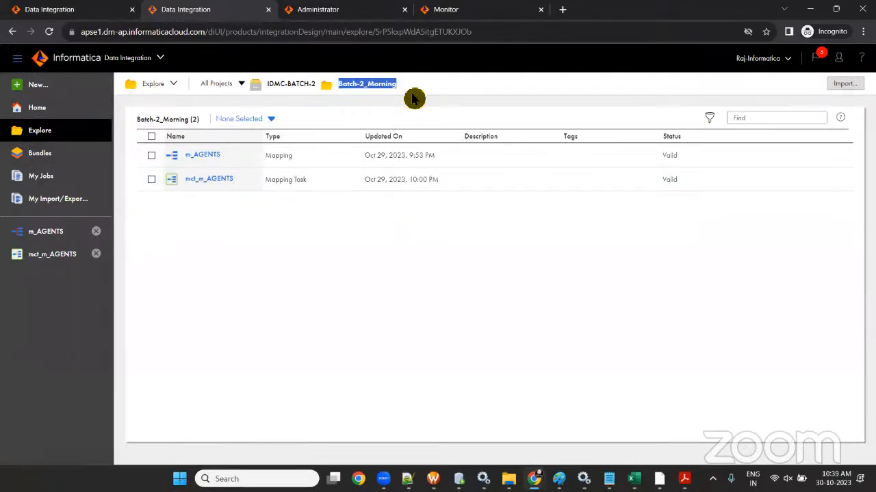
click(482, 378)
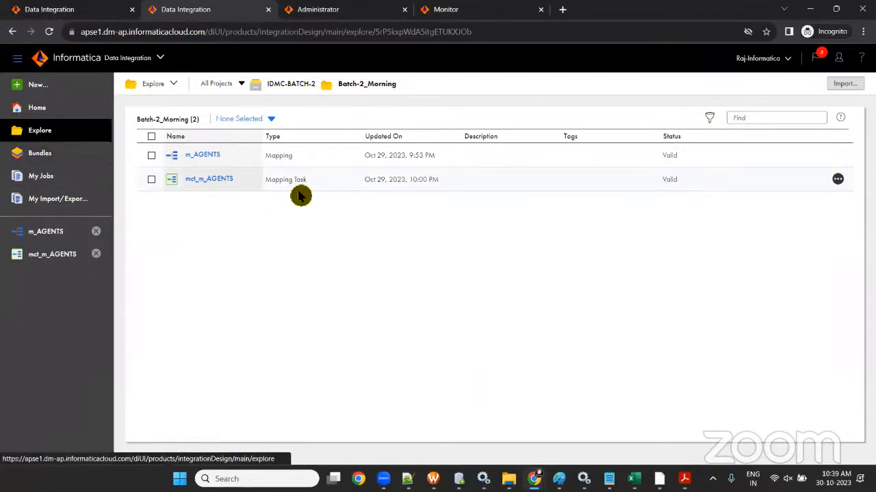
click(208, 86)
double_click(209, 182)
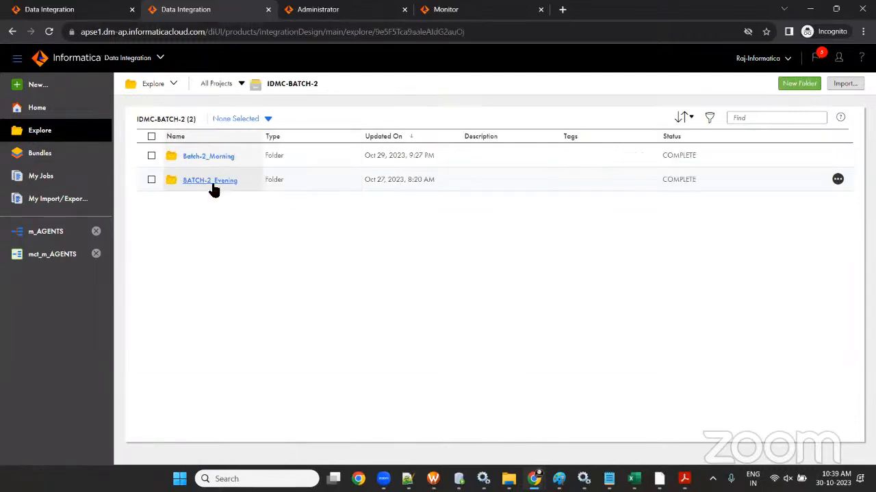
double_click(219, 161)
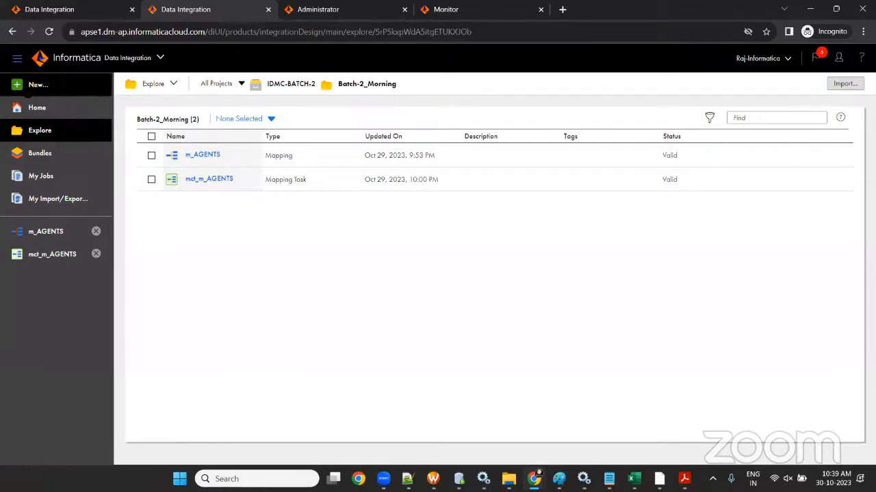
click(35, 87)
click(221, 189)
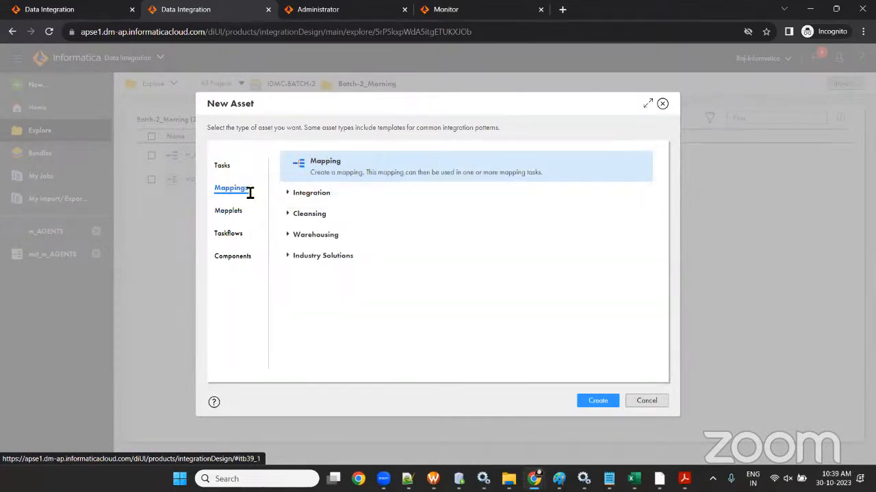
- Create a blank mapping, rename Mapping1 to m_LOCATIONS_TGT, and save it
click(583, 404)
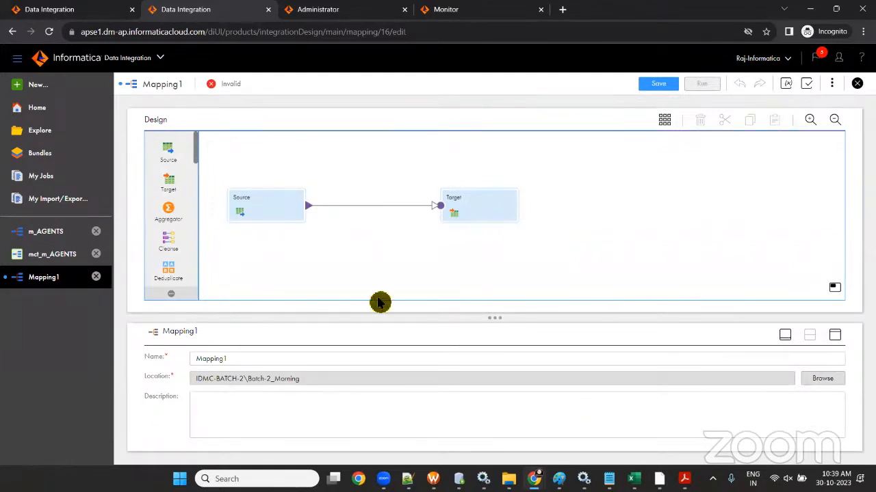
click(285, 214)
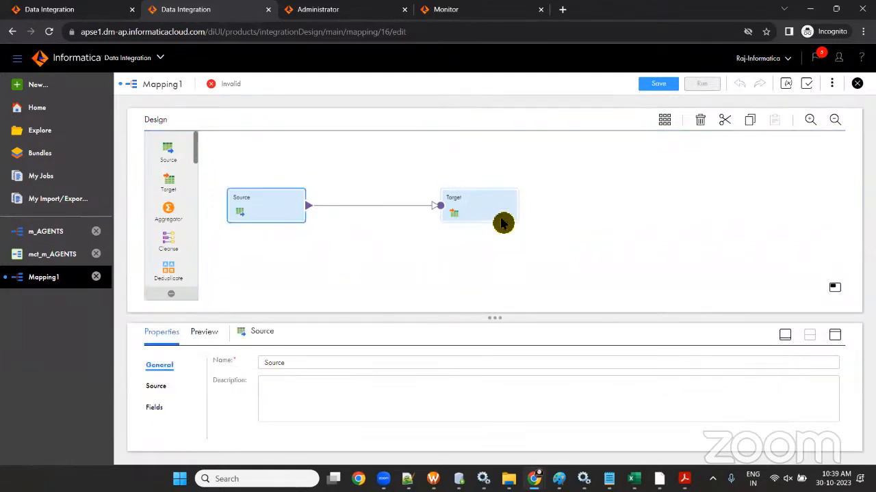
click(502, 220)
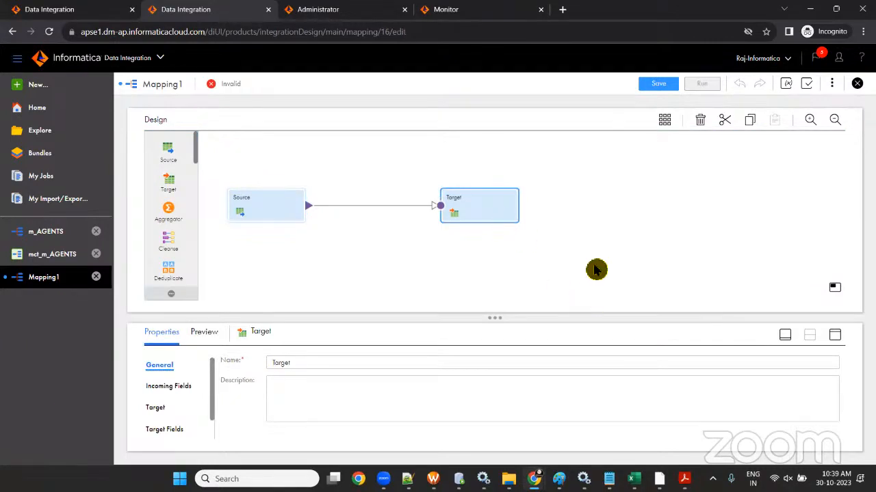
click(583, 232)
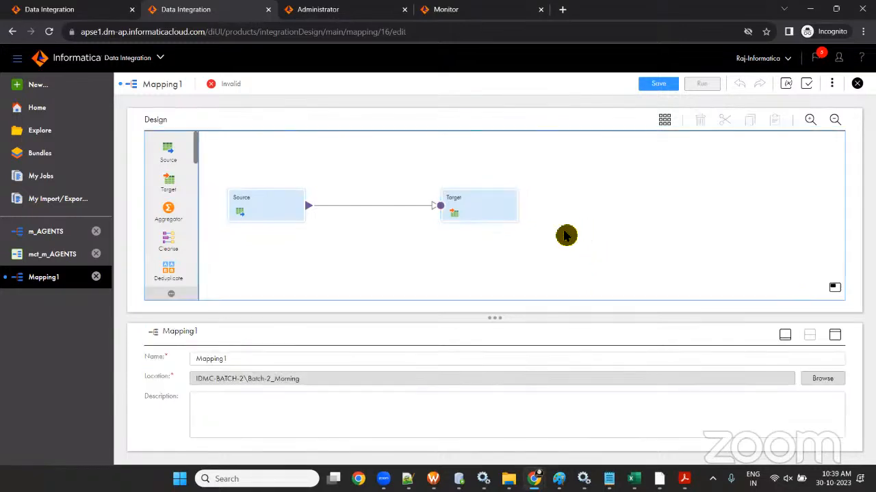
click(157, 354)
text(M)
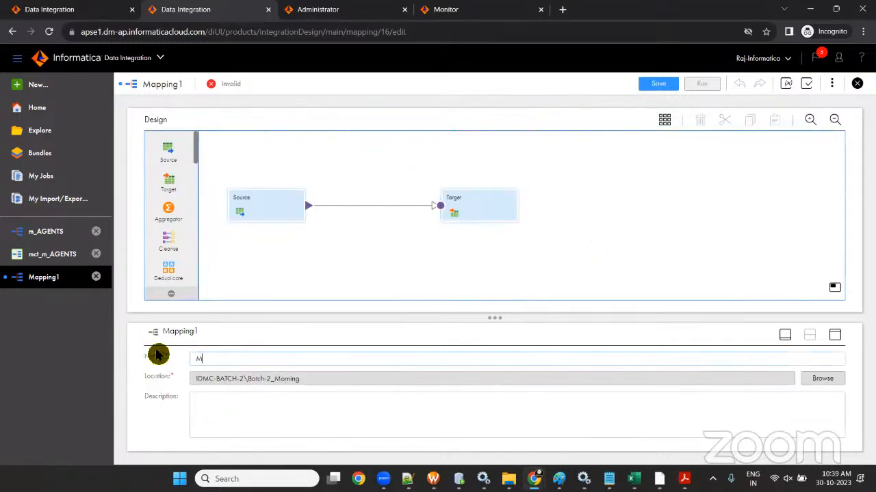
text(m_)
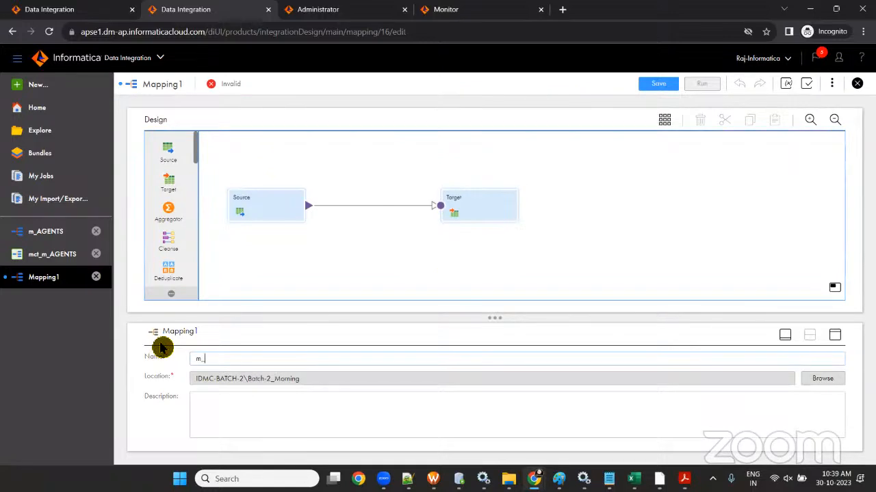
text(LOCATIONS_TGT)
key(Tab)
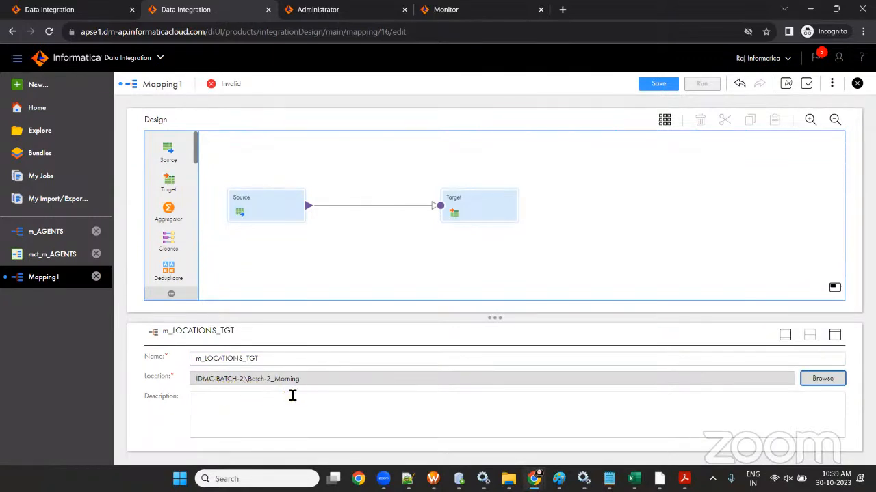
click(651, 84)
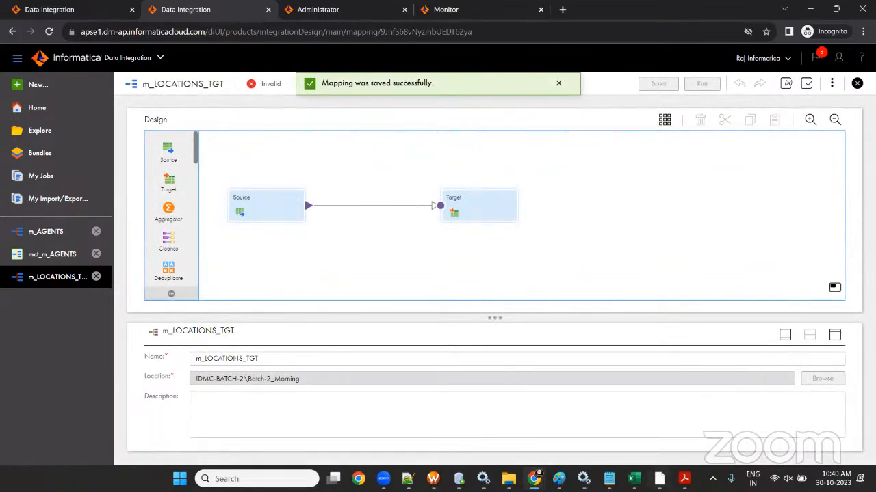
- Check the source table name LOCATIONS in the SESSION-2 Router Transformation workbook
click(635, 479)
click(662, 418)
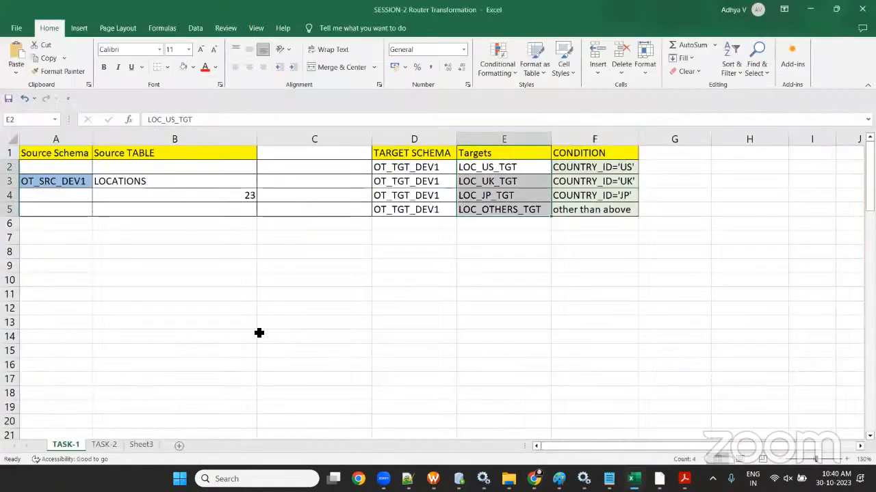
click(202, 267)
click(168, 181)
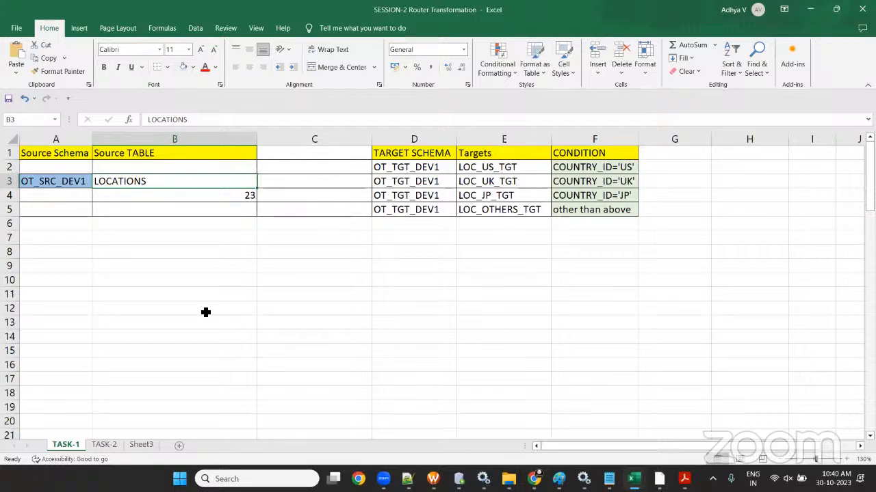
key(alt+Tab)
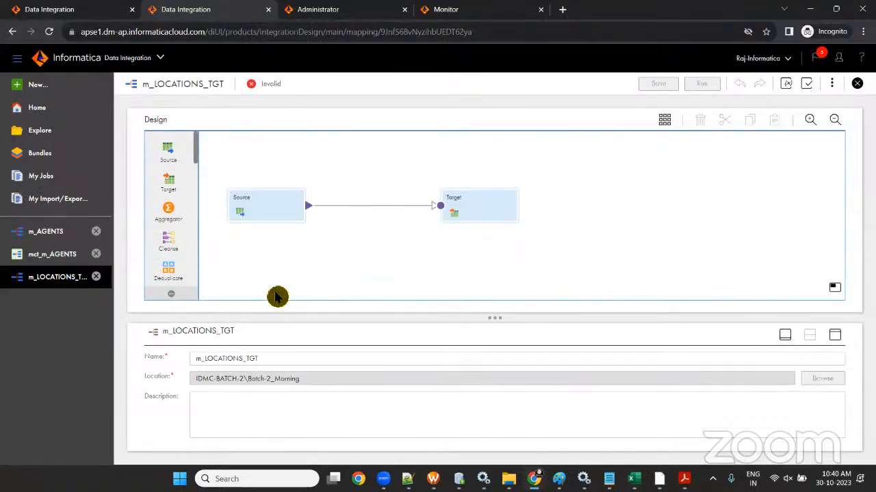
click(264, 212)
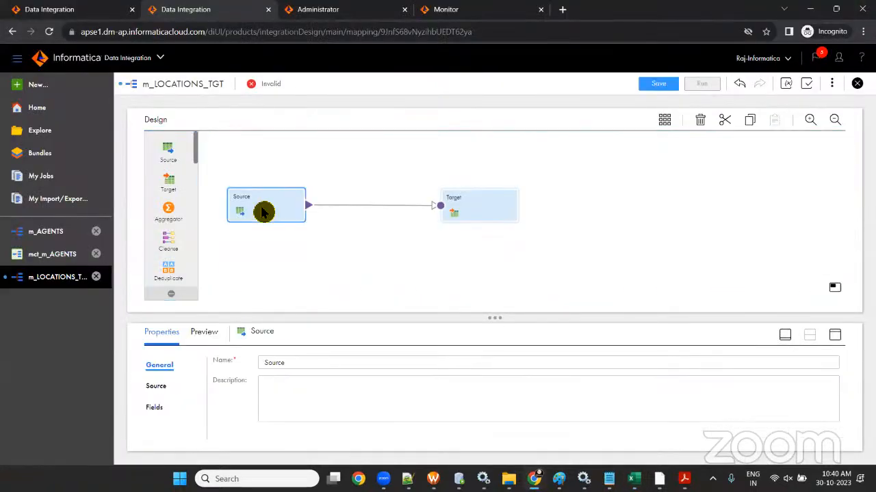
- Rename the source to LOCATIONS and set its connection to conn_OT_SRC_DEV1
drag(301, 363, 250, 363)
text(LOCA)
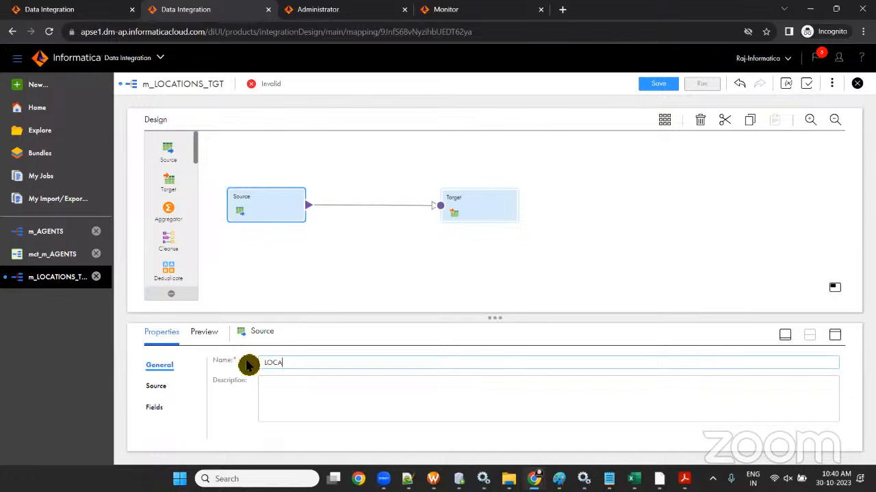
text(TIONS)
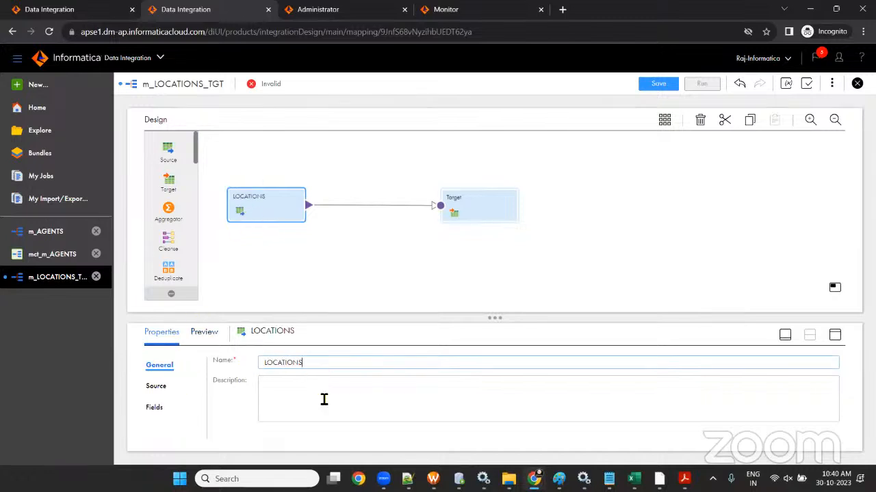
click(156, 387)
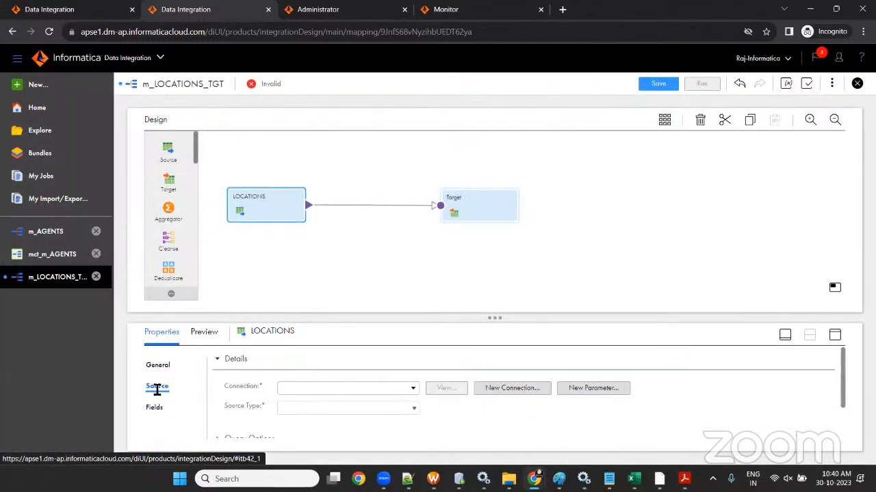
click(412, 387)
click(393, 442)
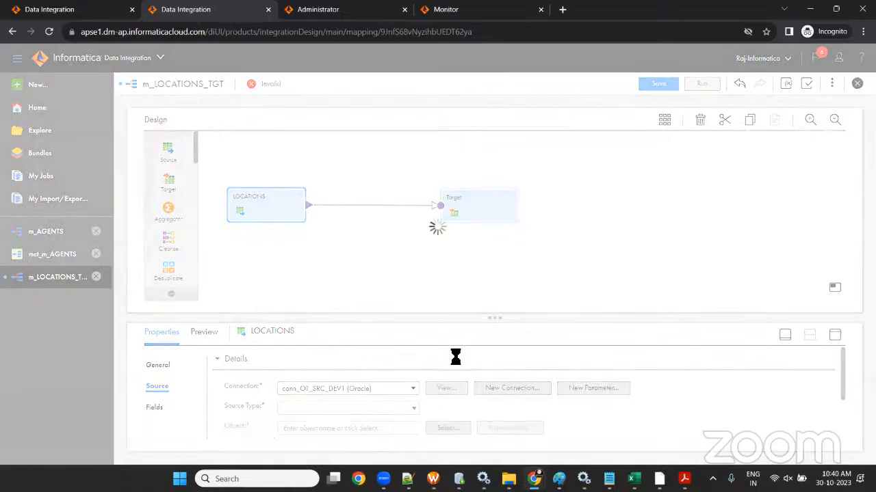
drag(497, 318, 504, 267)
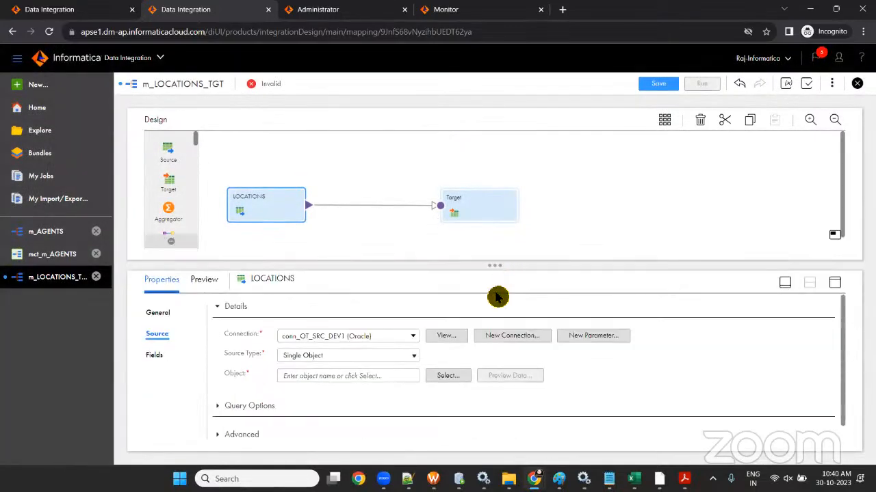
- Keep Single Object as source type and select the LOCATIONS table as the object
click(387, 358)
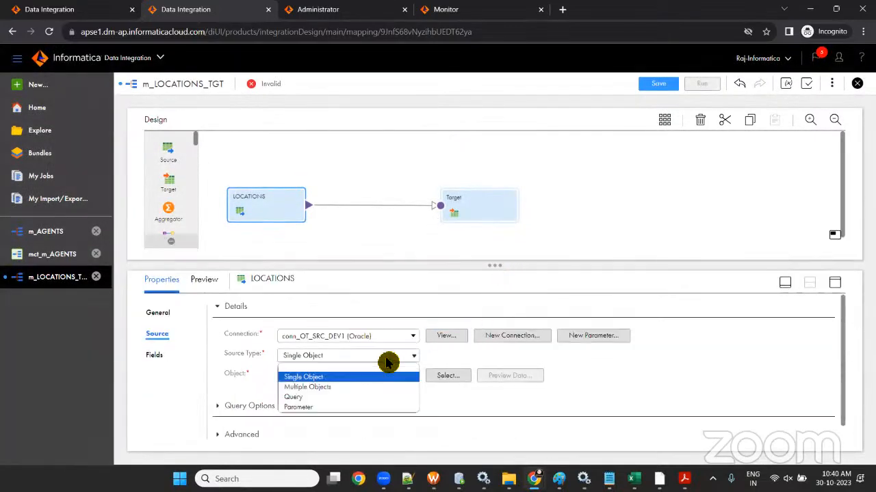
click(381, 377)
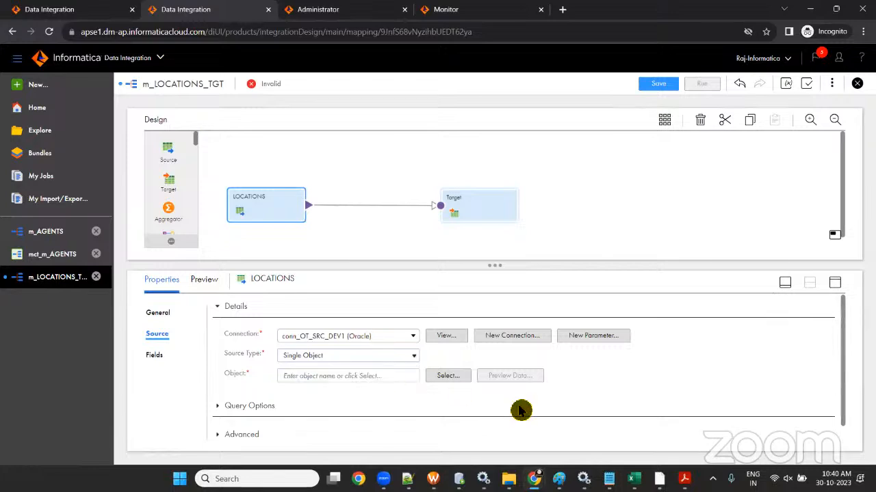
click(449, 376)
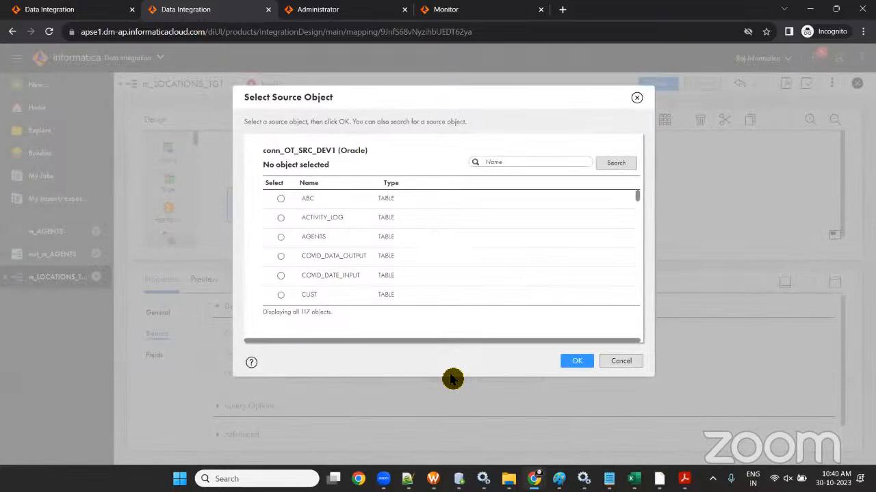
scroll(387, 267, down, 3)
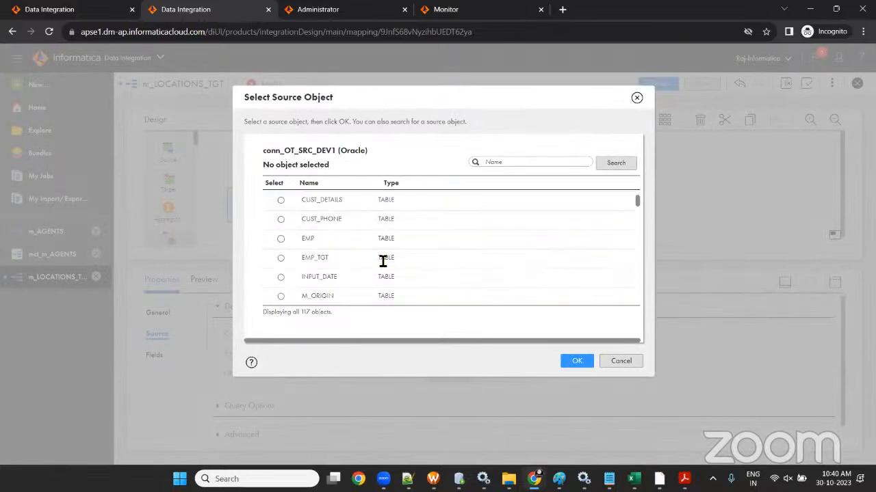
click(526, 163)
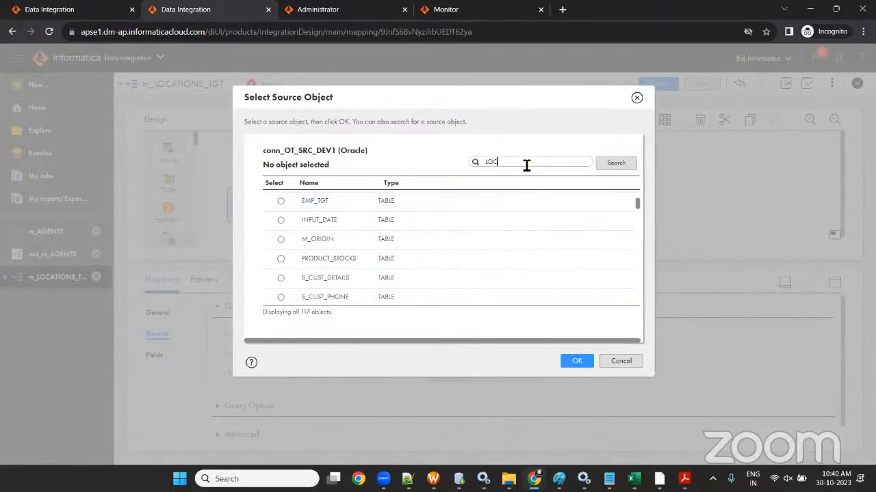
text(LOCATIONS)
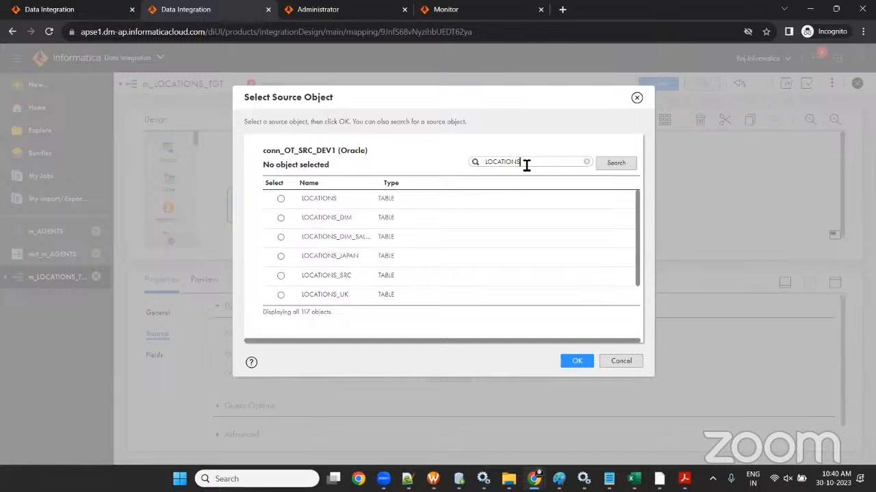
click(282, 204)
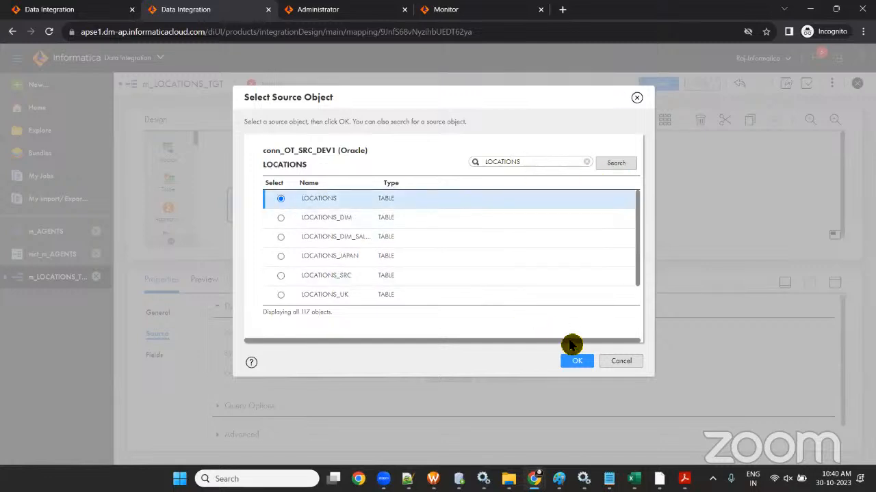
click(577, 361)
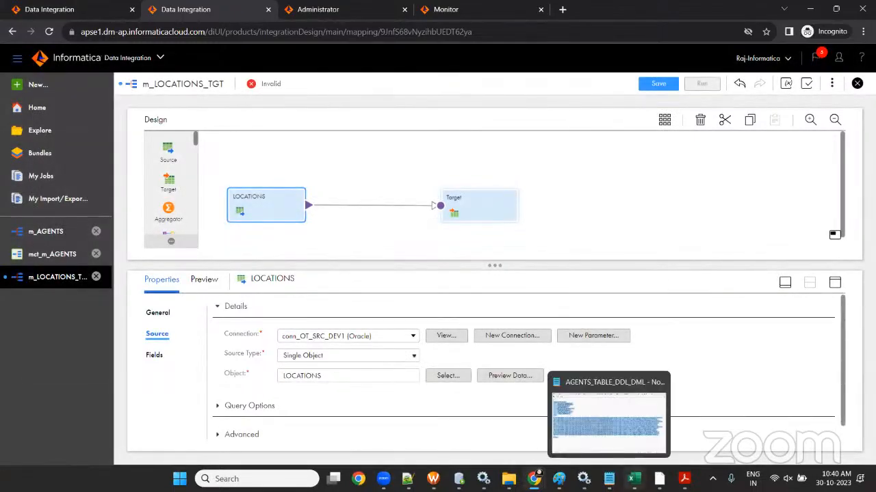
- Save the mapping and mark the four target table names in the Excel workbook
mouse_move(634, 479)
click(673, 391)
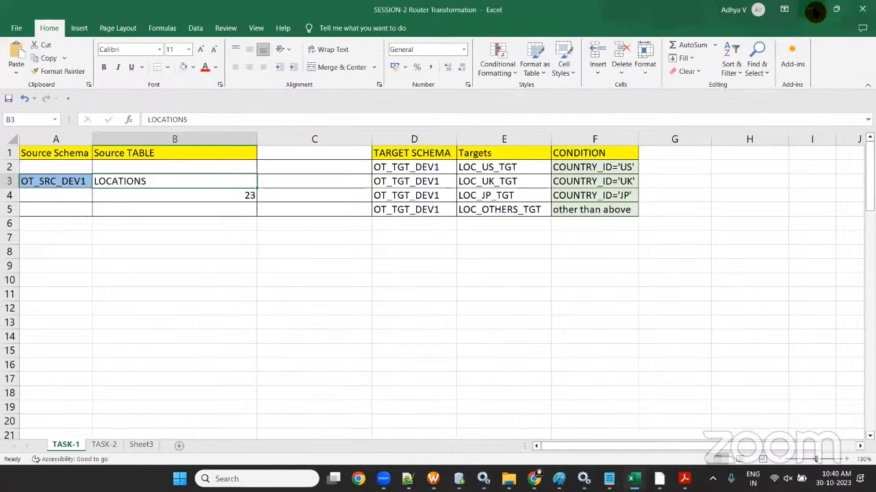
click(814, 12)
click(647, 86)
key(alt+Tab)
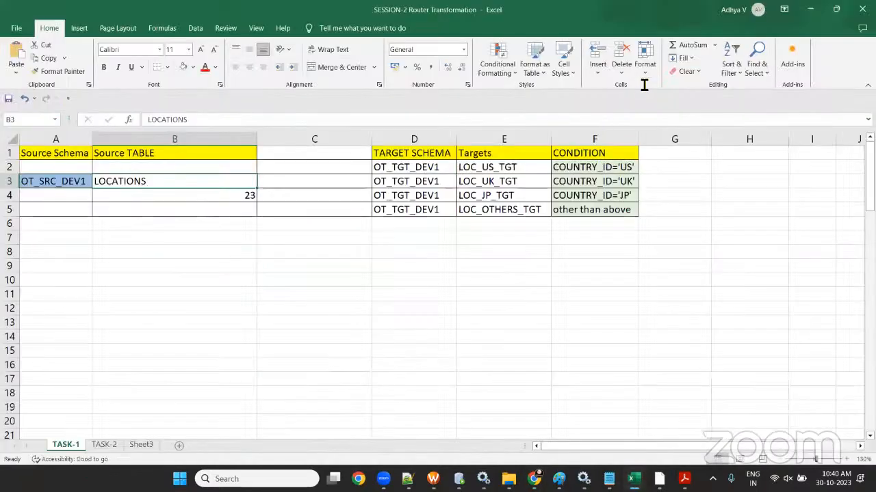
drag(522, 174, 510, 224)
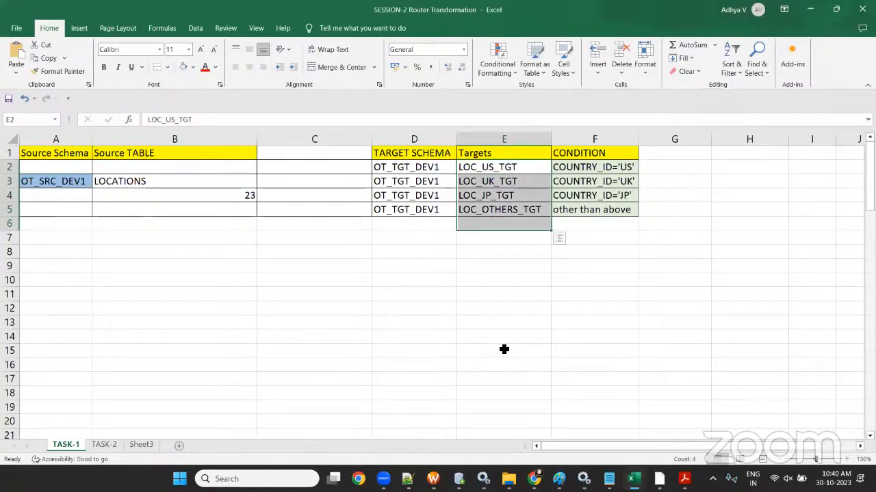
key(alt+Tab)
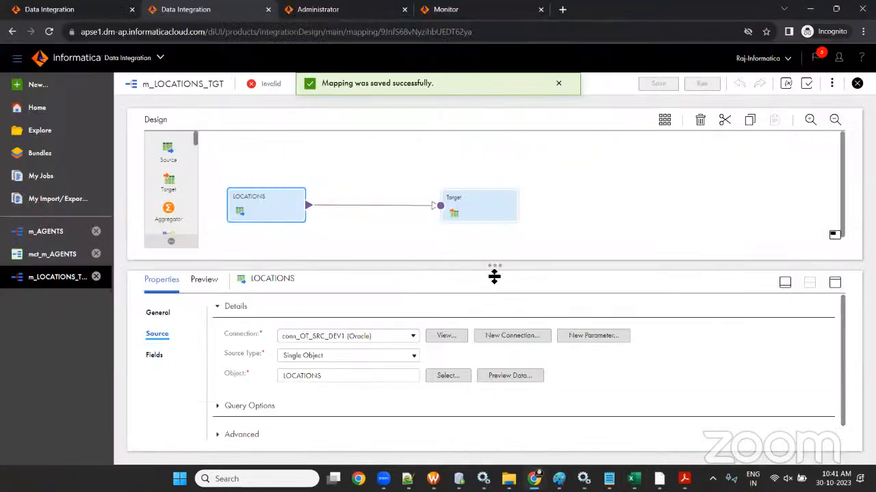
- Align the LOCATIONS source with Target and drag three new targets onto the canvas
drag(494, 275, 518, 397)
drag(468, 211, 495, 169)
drag(301, 218, 301, 195)
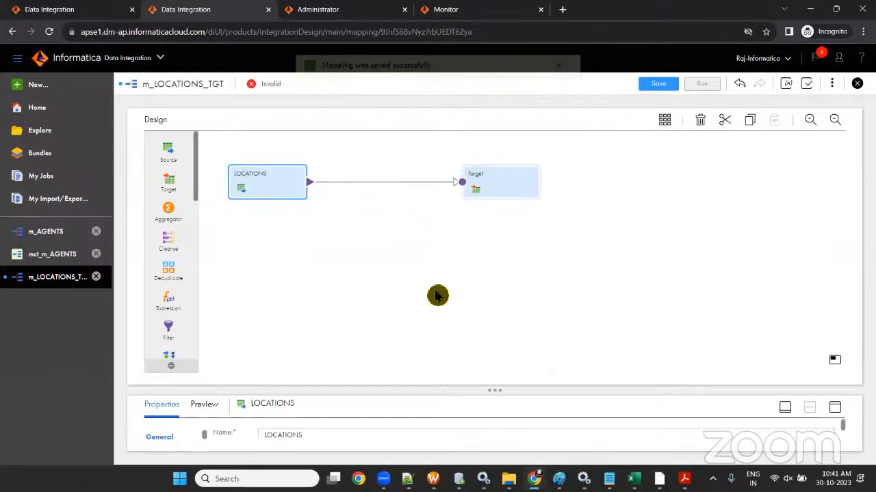
drag(496, 385, 495, 338)
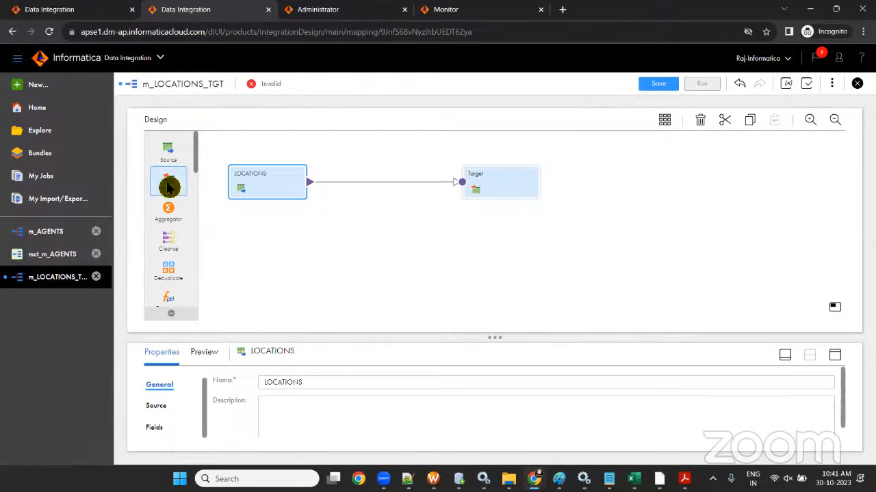
drag(170, 186, 467, 221)
drag(168, 186, 483, 269)
drag(171, 190, 476, 292)
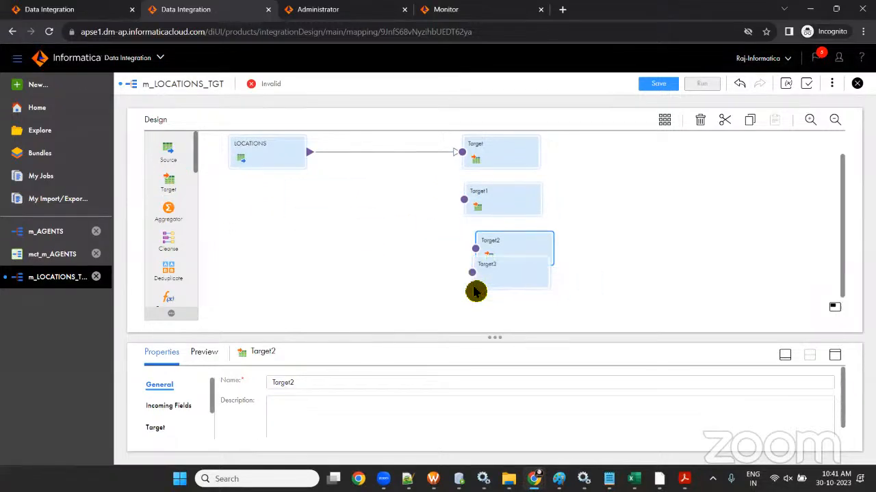
drag(494, 242, 504, 277)
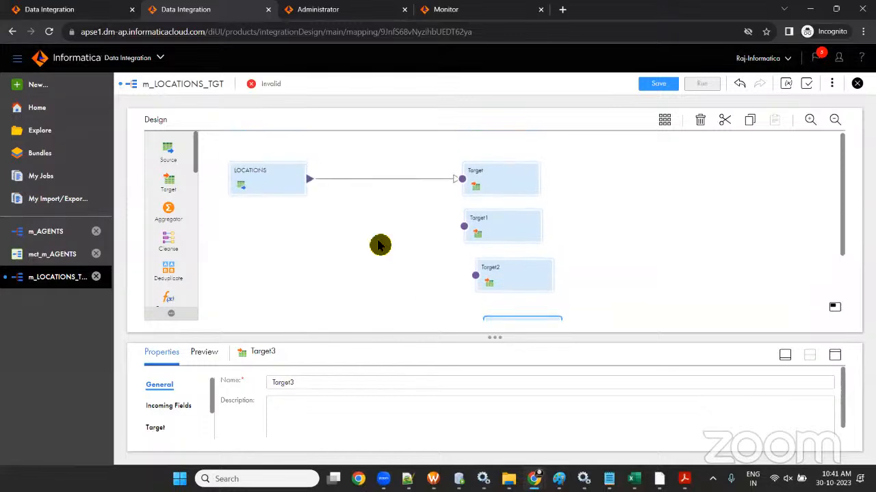
- Shift Target, Target1, Target2 and Target3 rightward on the enlarged design canvas
scroll(388, 217, down, 1)
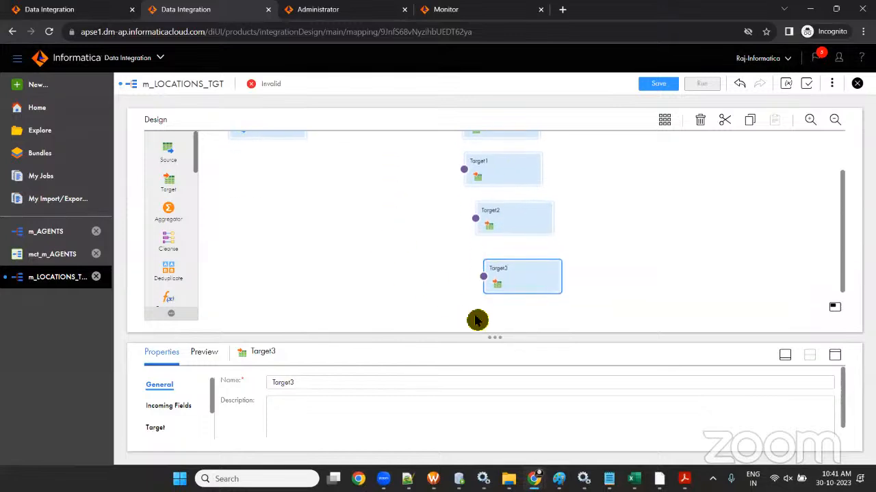
click(785, 359)
drag(497, 174, 522, 158)
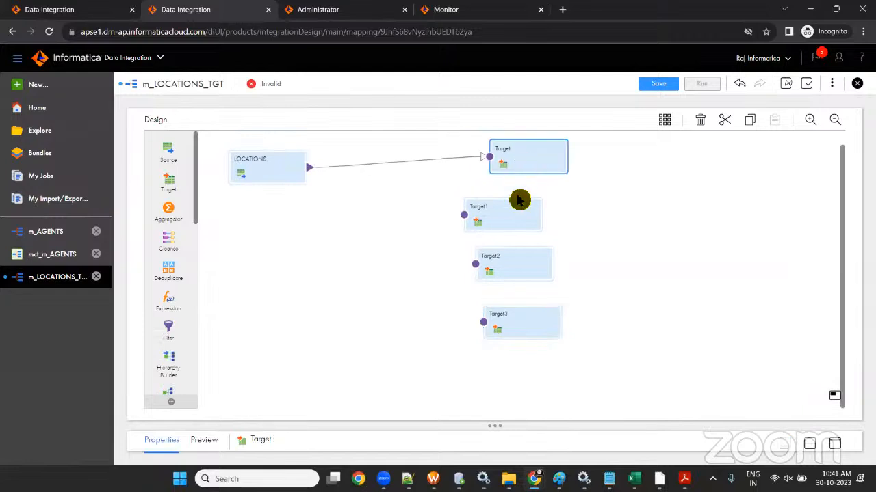
drag(524, 213, 532, 211)
drag(514, 268, 533, 259)
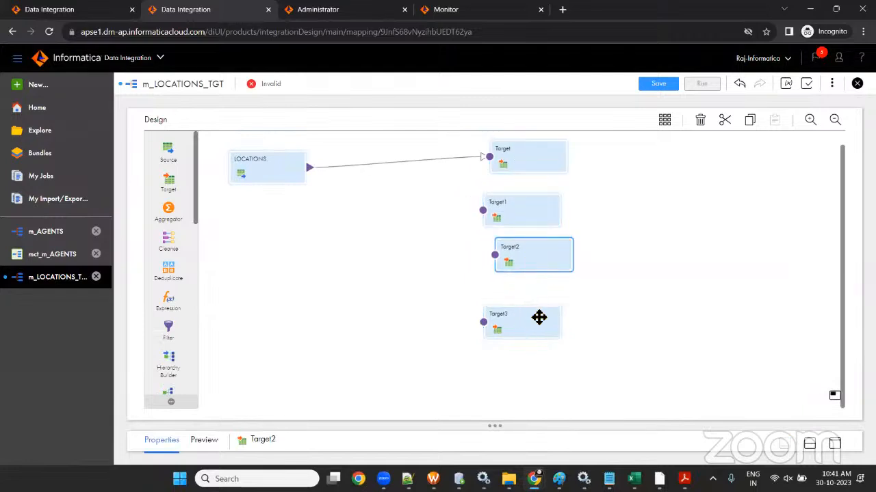
drag(539, 317, 556, 315)
drag(526, 221, 538, 222)
drag(522, 260, 532, 261)
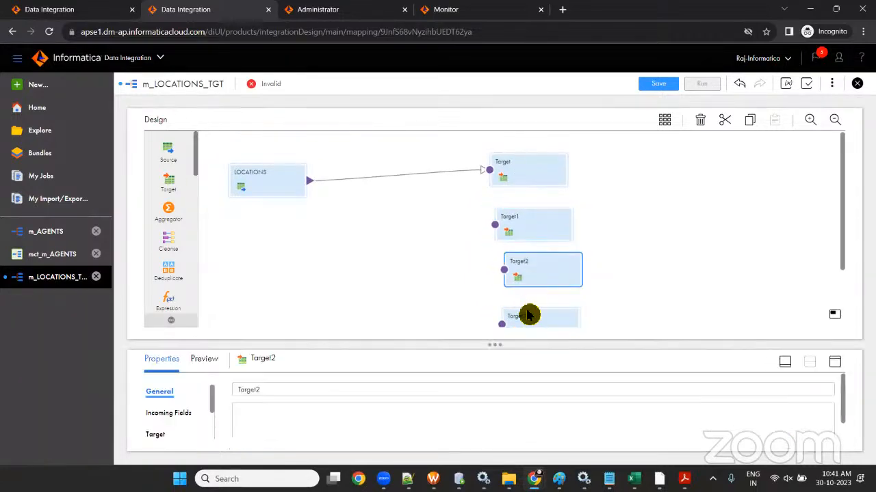
drag(528, 315, 551, 319)
- Delete Target1, Target2 and Target3 from the mapping
click(533, 226)
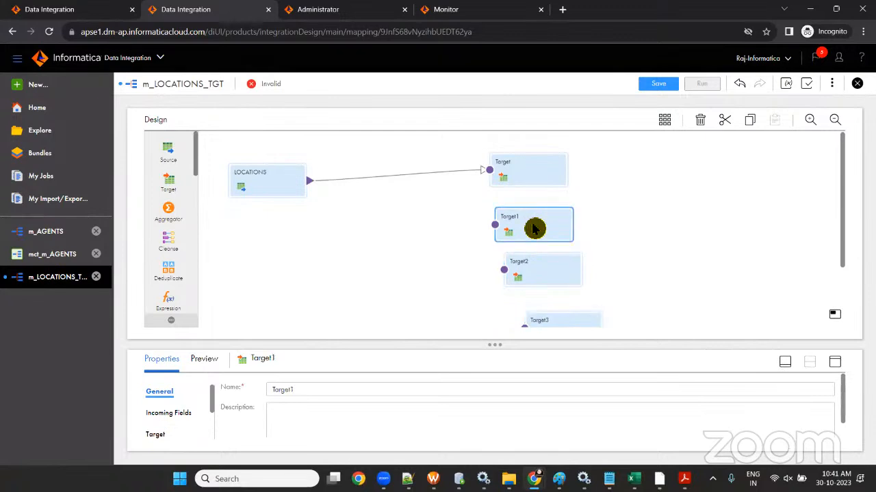
click(785, 362)
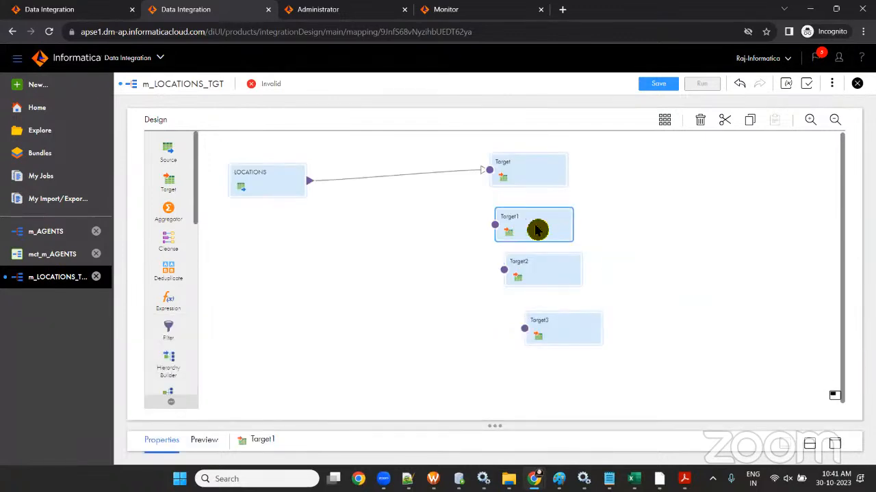
key(Delete)
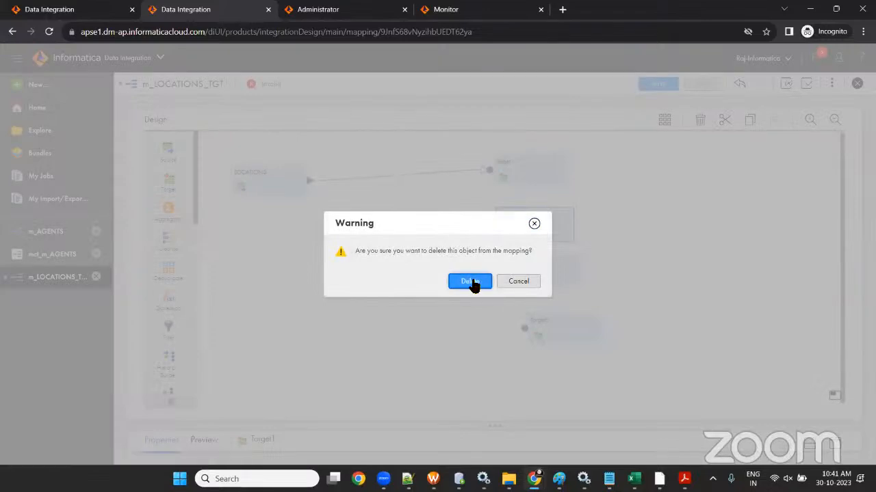
click(472, 284)
click(533, 276)
key(Delete)
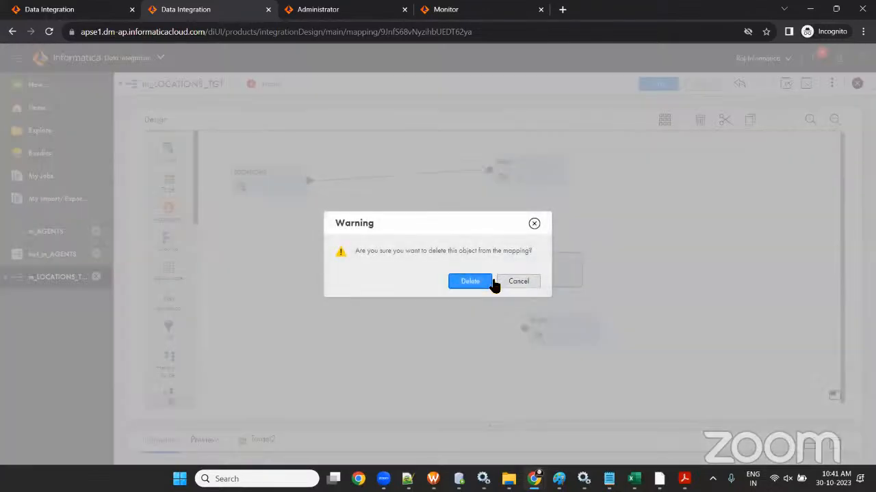
click(493, 284)
click(548, 335)
key(Delete)
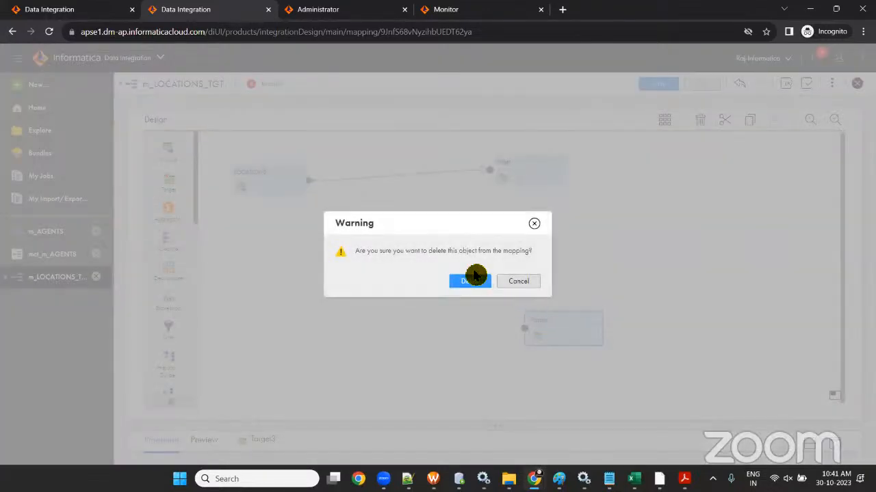
click(473, 279)
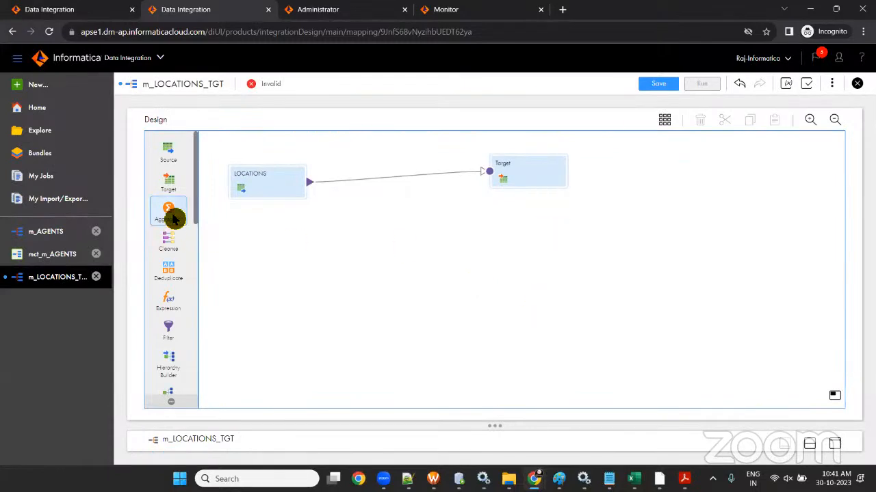
- Add a target again and stack Target1, Target2 and Target3 in a column under Target
drag(174, 197, 438, 304)
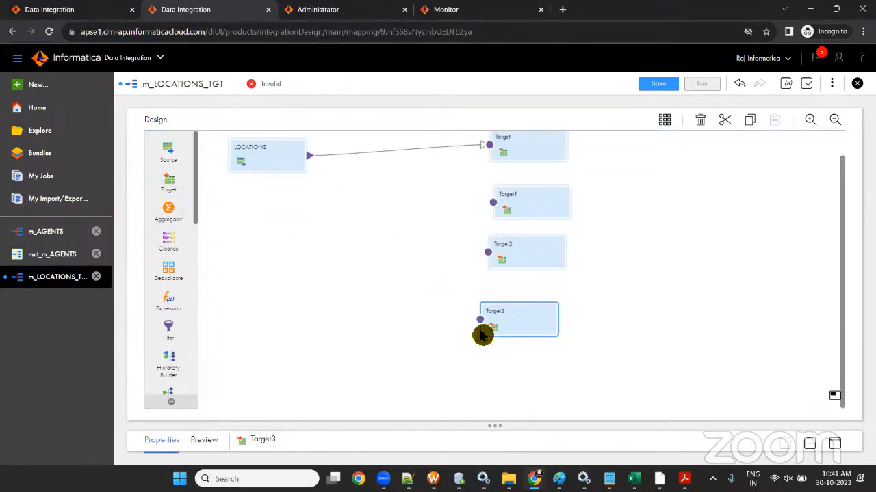
scroll(420, 254, up, 1)
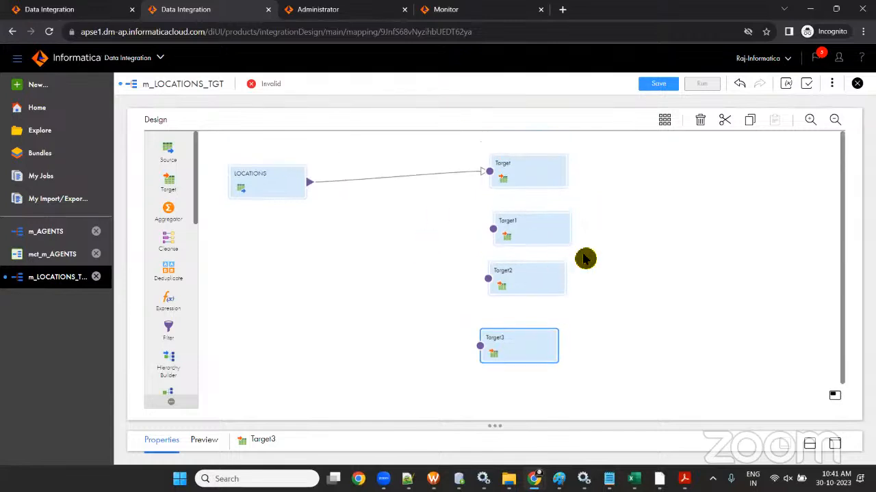
click(549, 171)
drag(540, 235, 550, 244)
drag(539, 276, 574, 258)
drag(536, 336, 568, 311)
drag(548, 213, 538, 211)
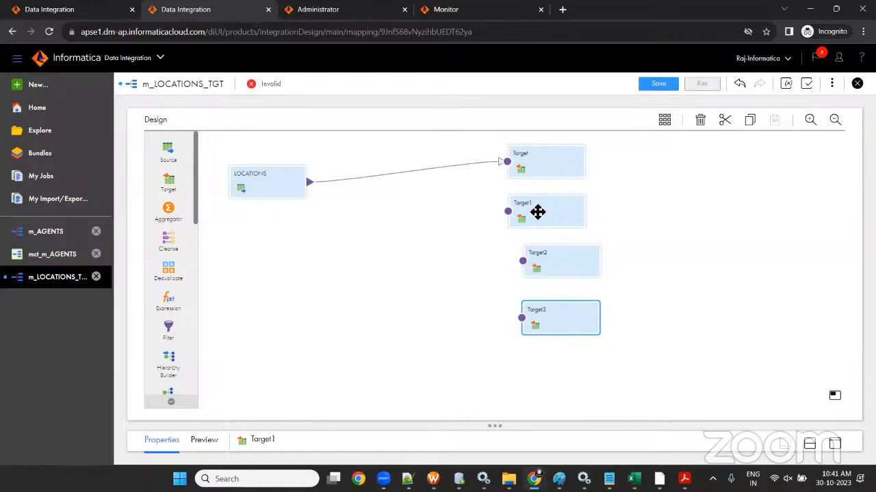
drag(554, 266, 536, 261)
drag(557, 317, 545, 319)
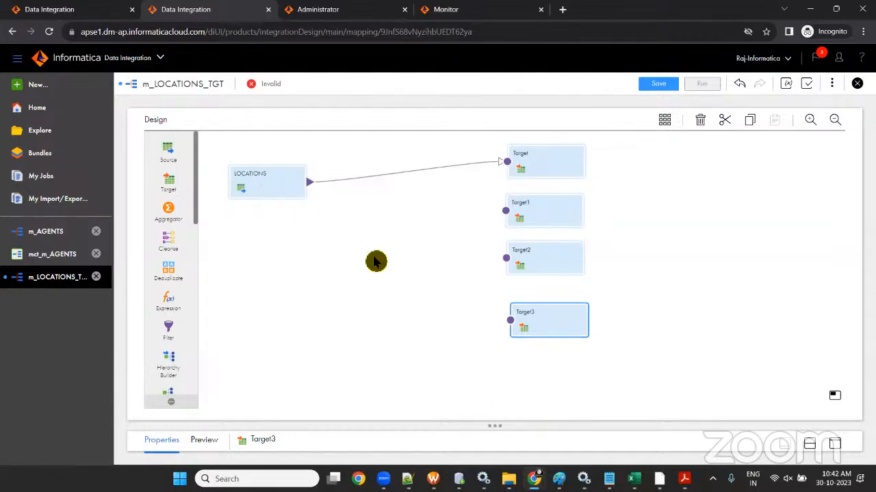
- Rename the first Target node to LOC_US_TGT, copied from cell E2 of the task workbook
click(504, 315)
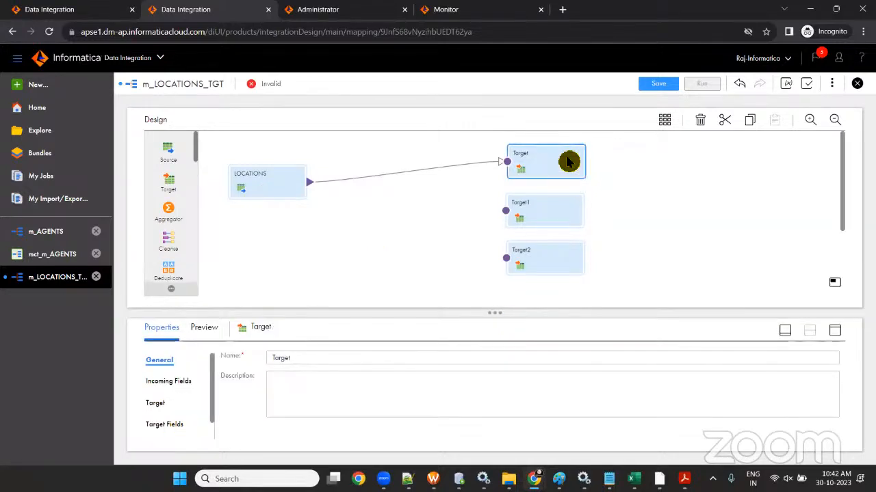
click(318, 359)
mouse_move(633, 479)
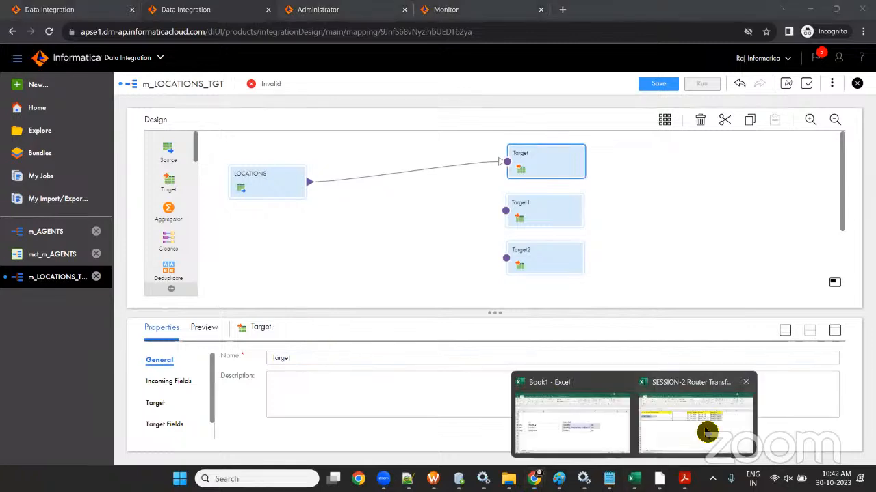
click(693, 416)
click(506, 167)
key(ctrl+c)
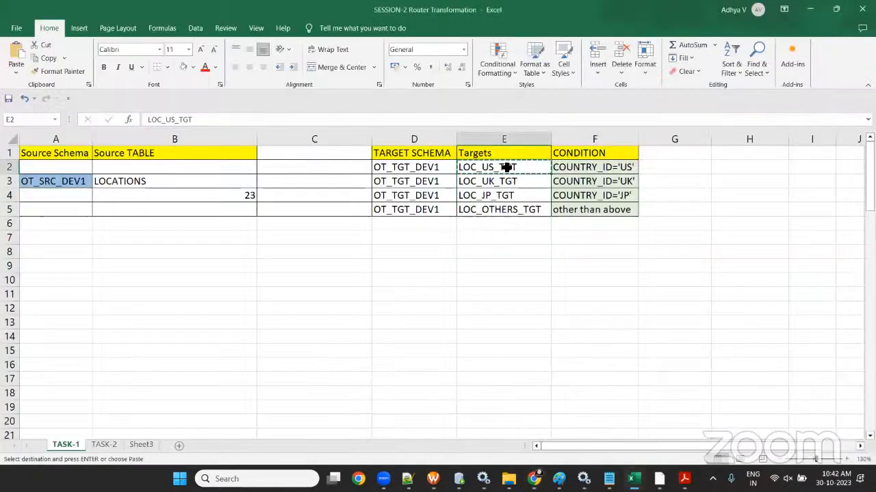
mouse_move(609, 479)
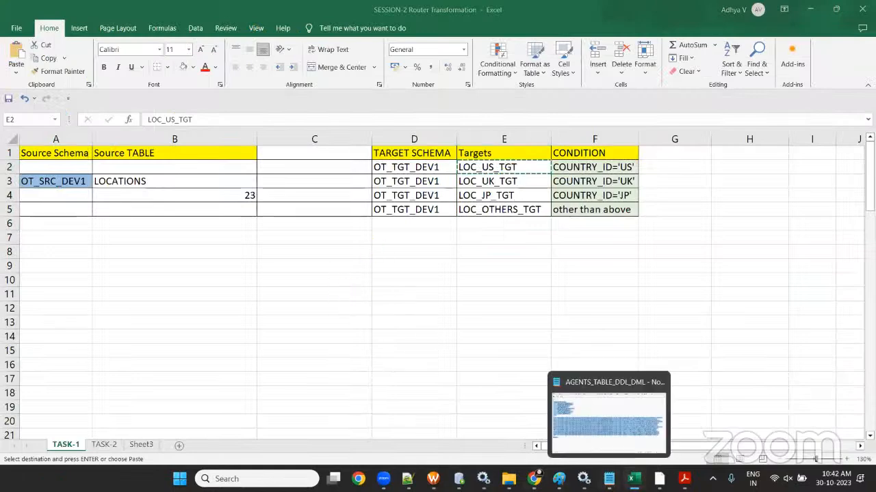
mouse_move(658, 478)
mouse_move(533, 479)
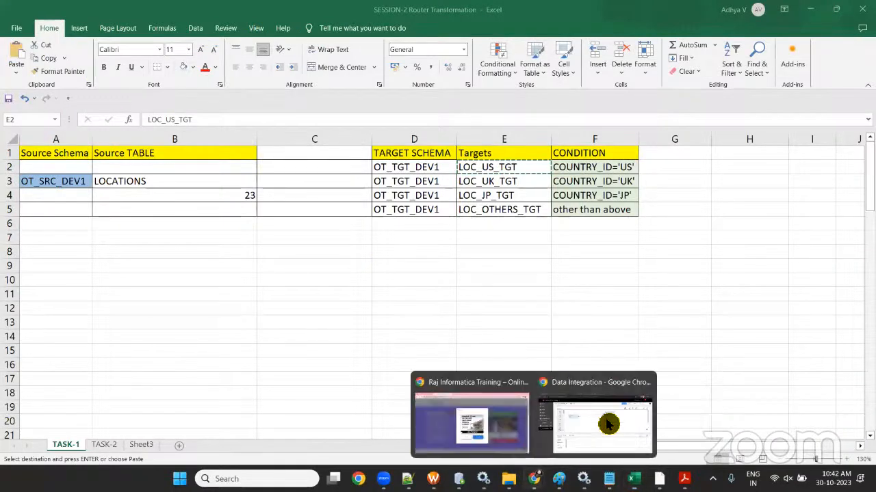
click(616, 420)
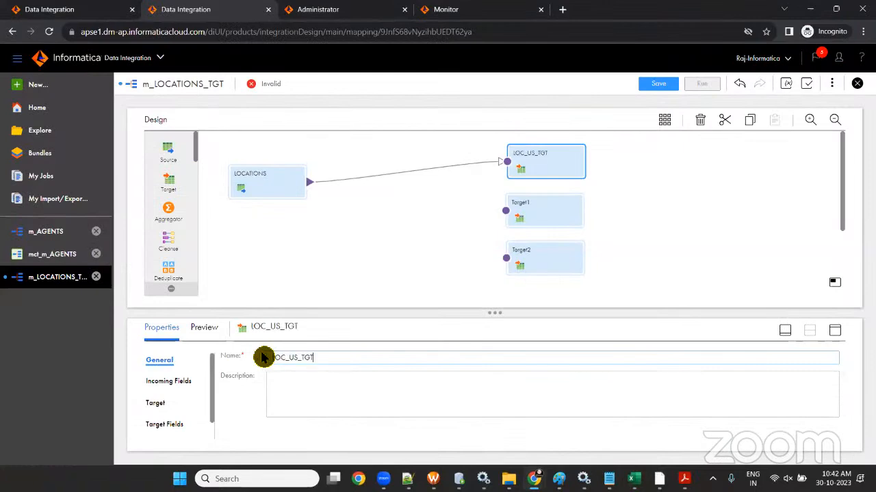
- Point LOC_US_TGT at the LOC_US_TGT table through the conn_OT_TGT_DEV1 Oracle connection
click(157, 403)
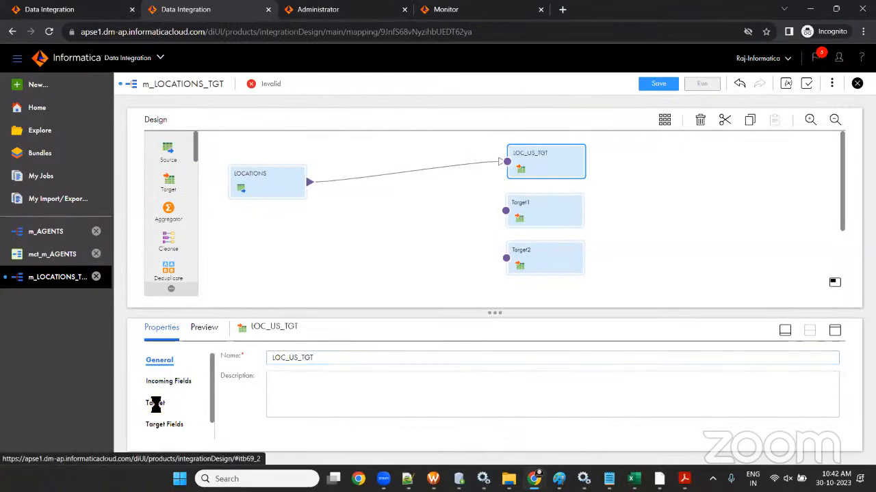
click(424, 384)
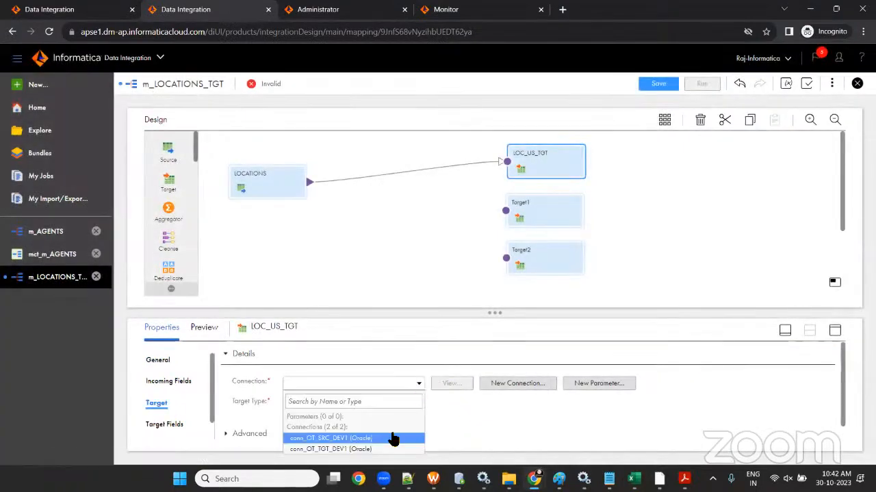
click(498, 286)
drag(498, 287, 498, 282)
right_click(498, 282)
click(419, 402)
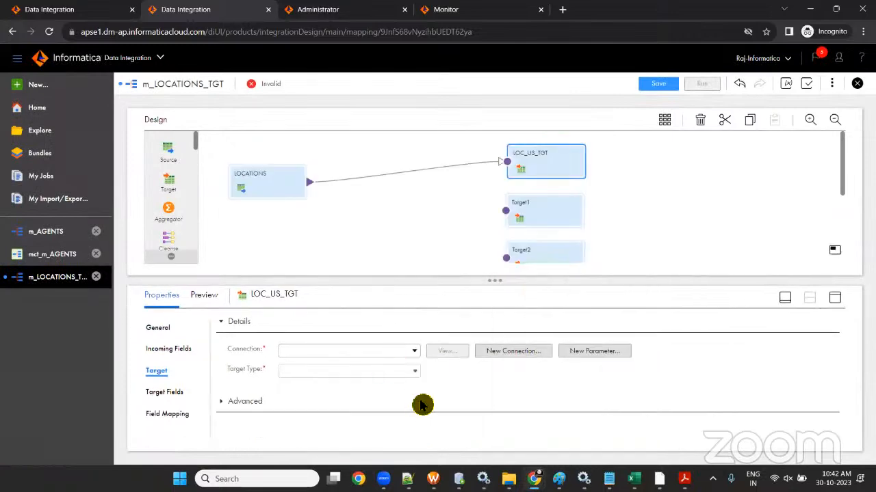
click(418, 352)
click(376, 418)
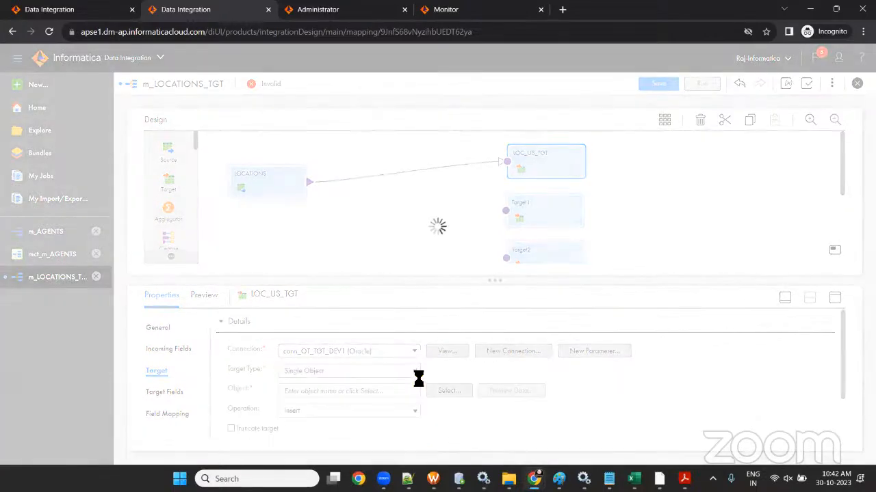
click(438, 394)
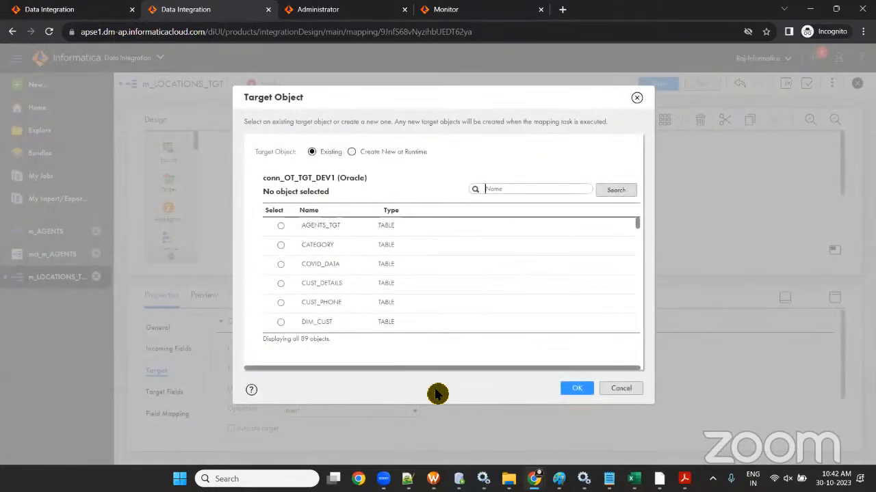
scroll(344, 290, down, 1)
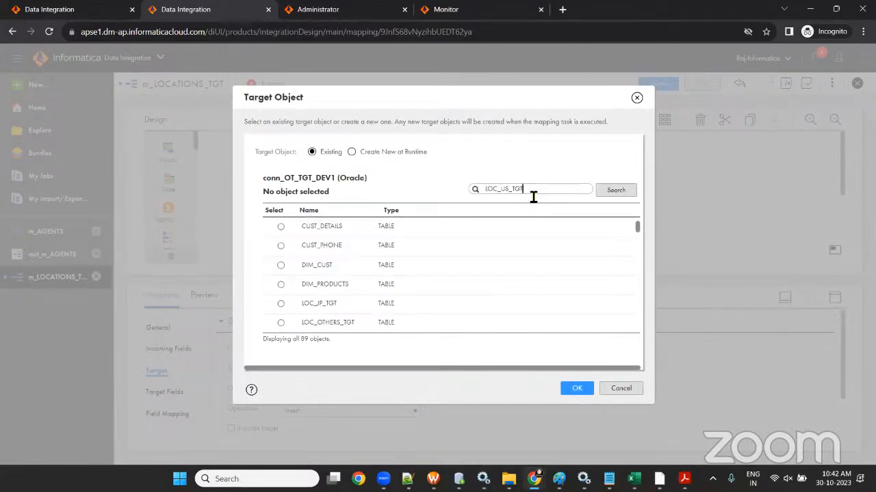
click(614, 190)
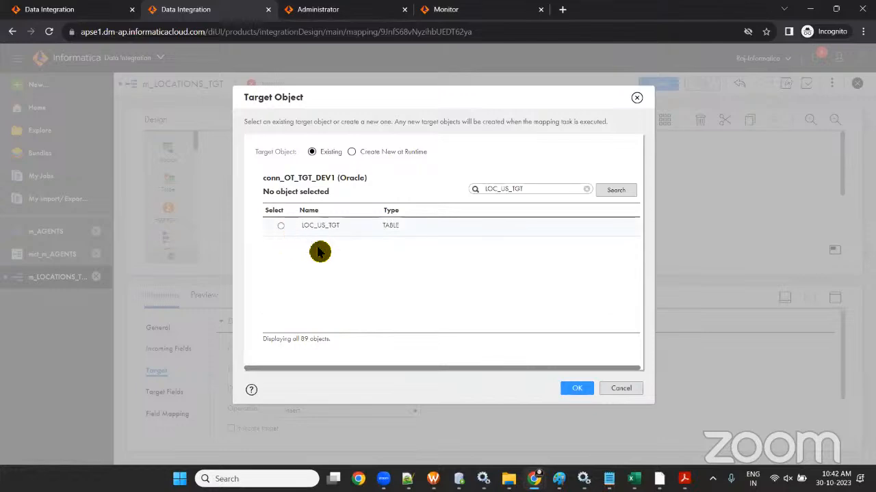
click(321, 225)
click(577, 388)
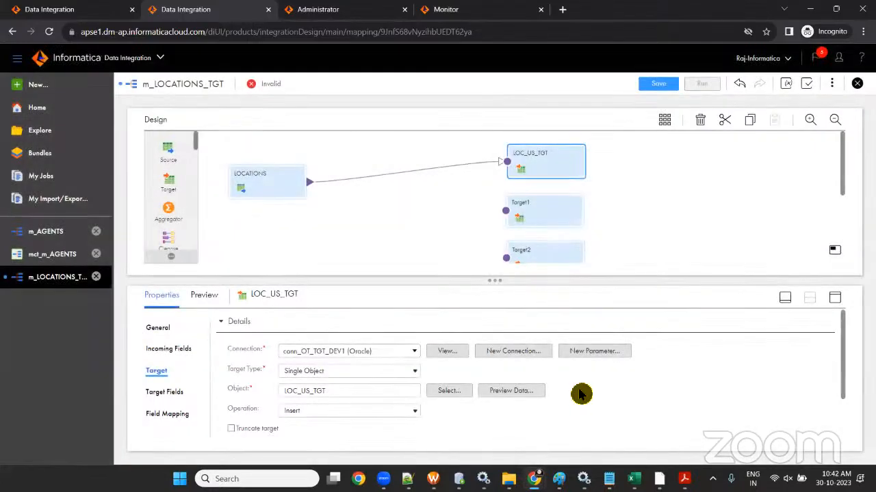
- Rename Target1 to LOC_UK_TGT, copied from cell E3 of the task workbook
click(544, 218)
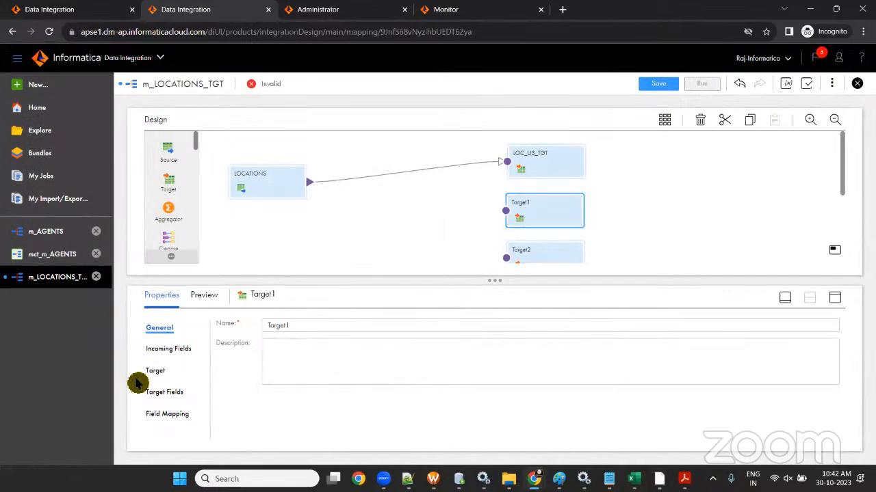
click(212, 325)
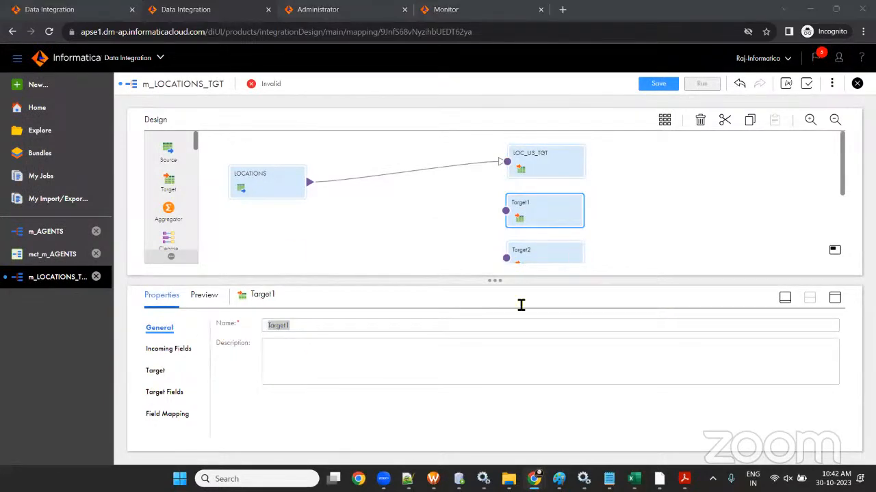
click(633, 479)
click(674, 440)
click(503, 182)
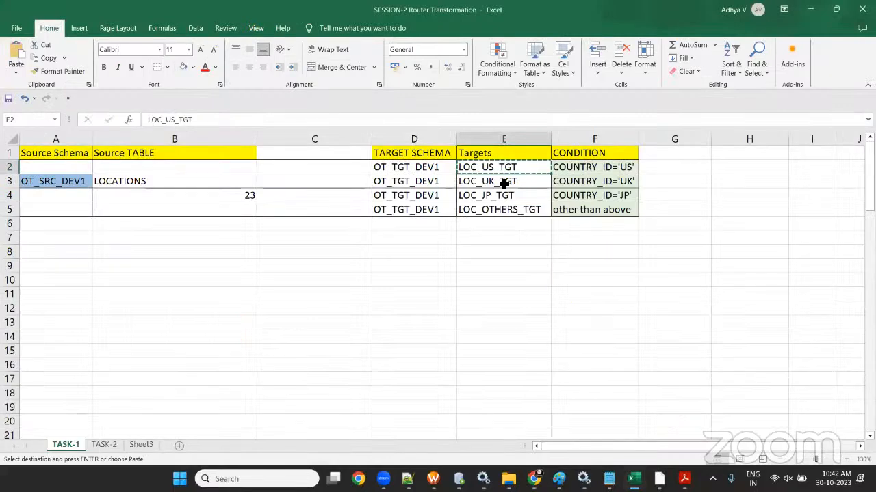
key(alt+Tab)
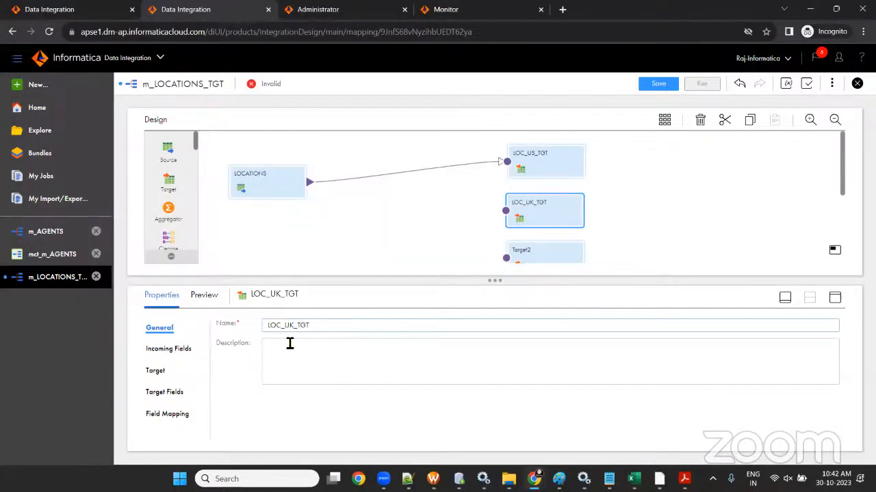
- Make LOC_UK_TGT write to the LOC_UK_TGT table via conn_OT_TGT_DEV1 (Oracle)
click(155, 370)
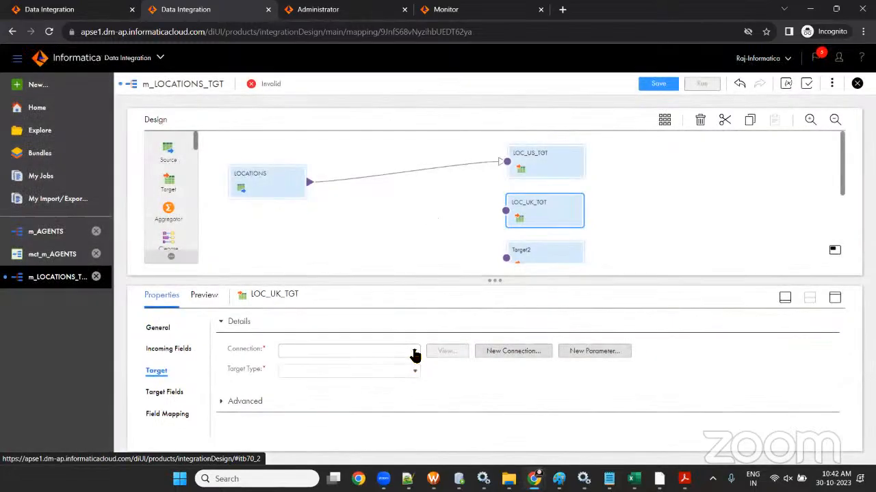
click(415, 355)
click(353, 417)
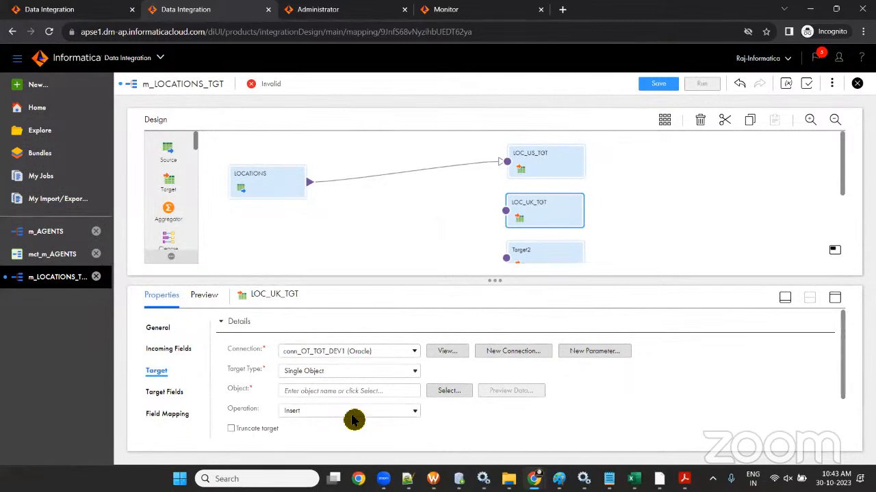
click(446, 391)
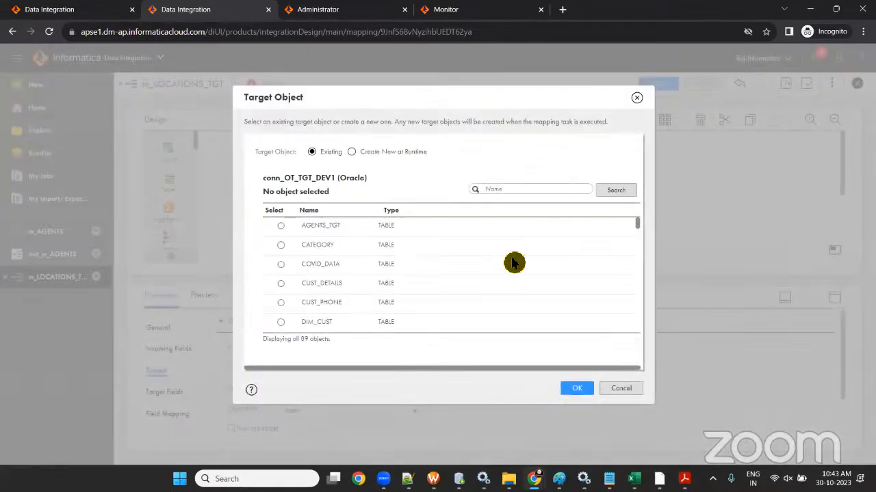
click(600, 189)
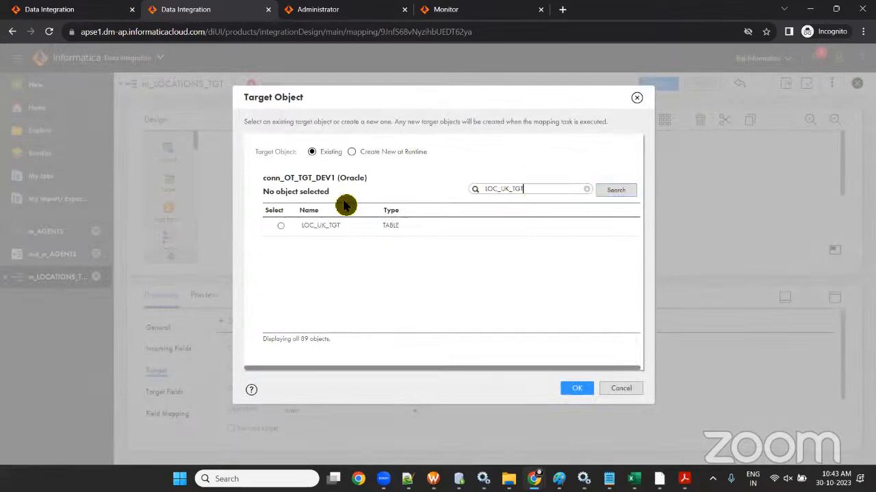
click(281, 226)
click(579, 389)
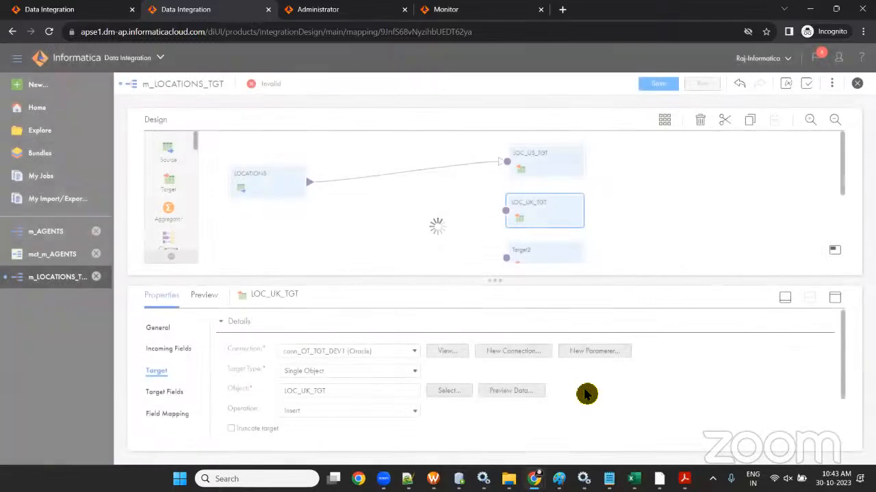
- Rename Target2 to LOC_JP_TGT, copied from cell E4 of the task workbook
scroll(527, 243, down, 3)
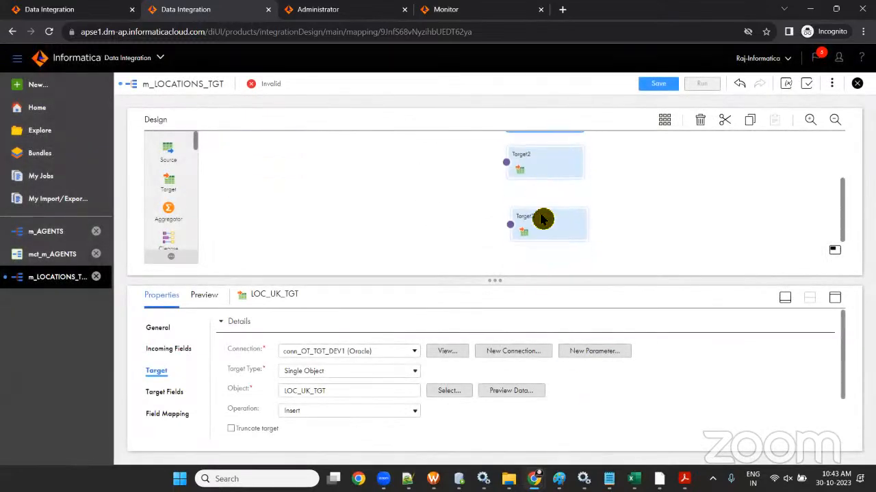
click(548, 148)
mouse_move(633, 479)
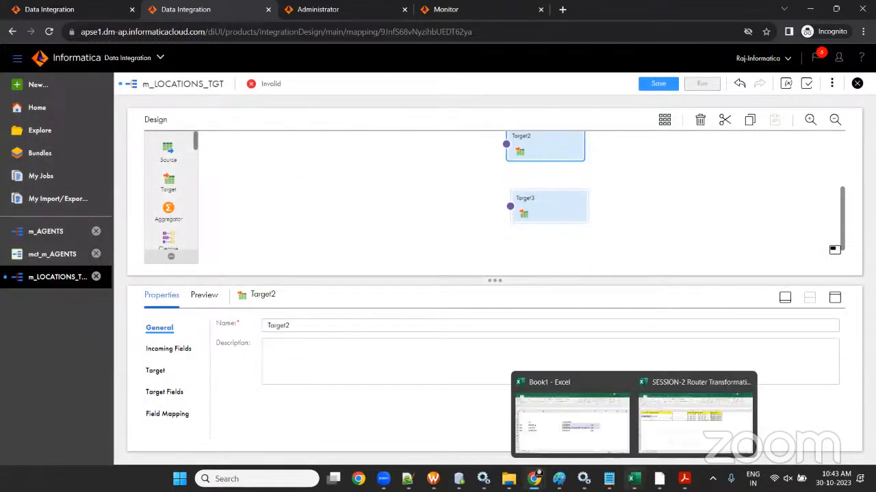
click(684, 431)
click(504, 199)
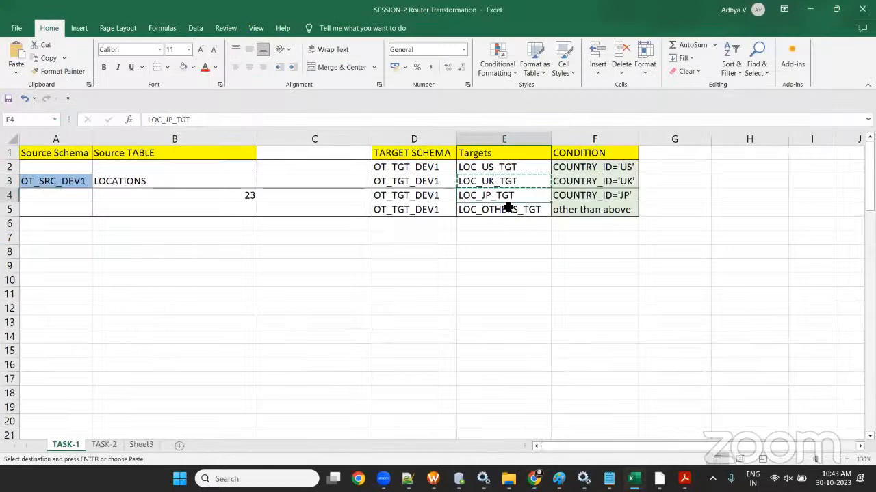
key(alt+Tab)
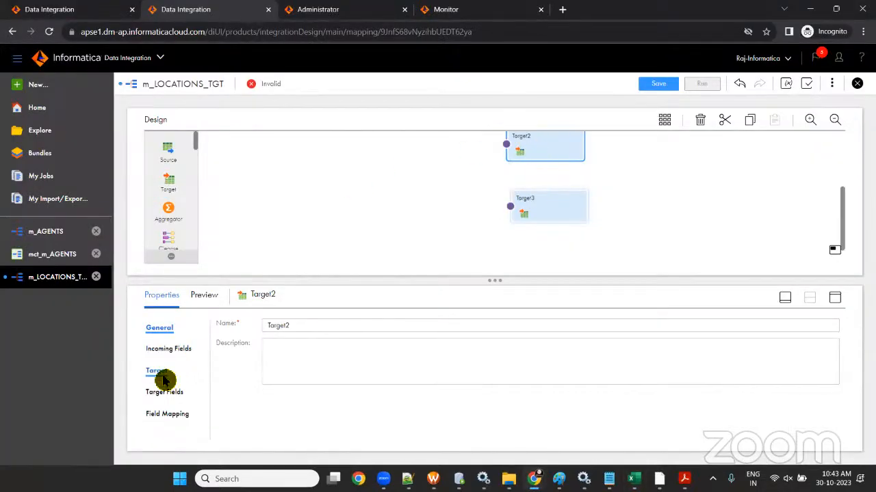
drag(311, 328, 205, 328)
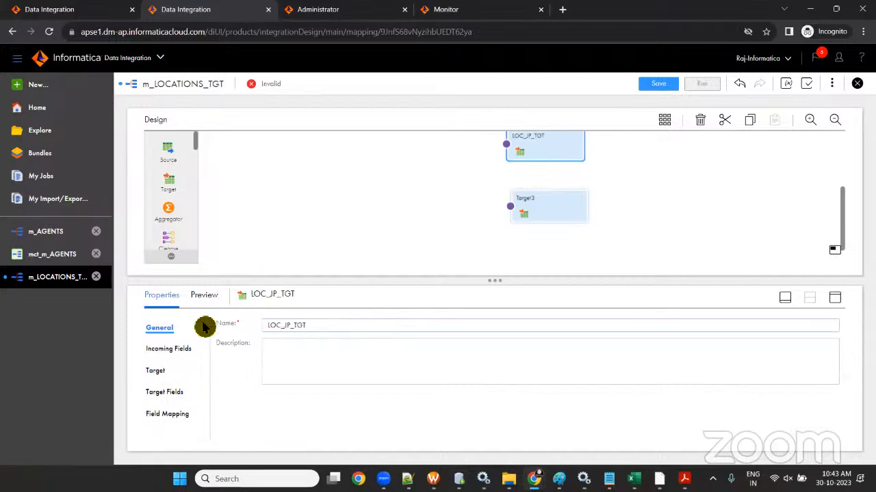
- Make LOC_JP_TGT write as a Single Object to the LOC_JP_TGT table via conn_OT_TGT_DEV1
click(155, 372)
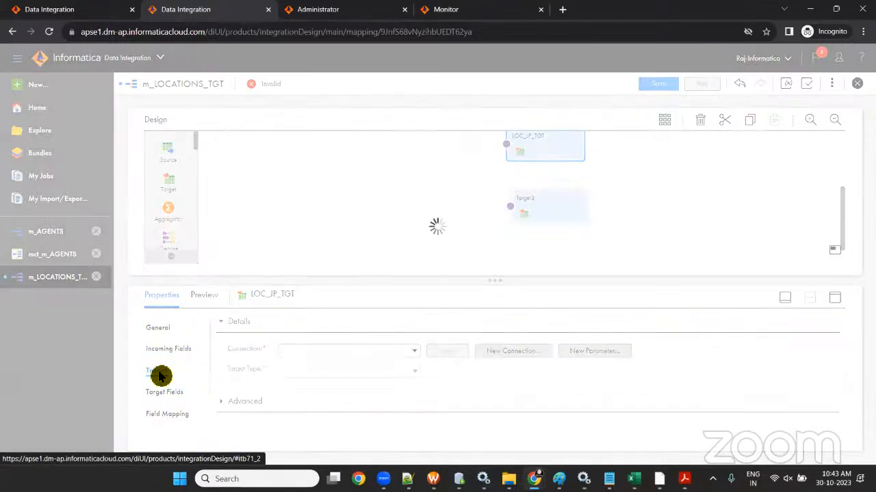
click(415, 350)
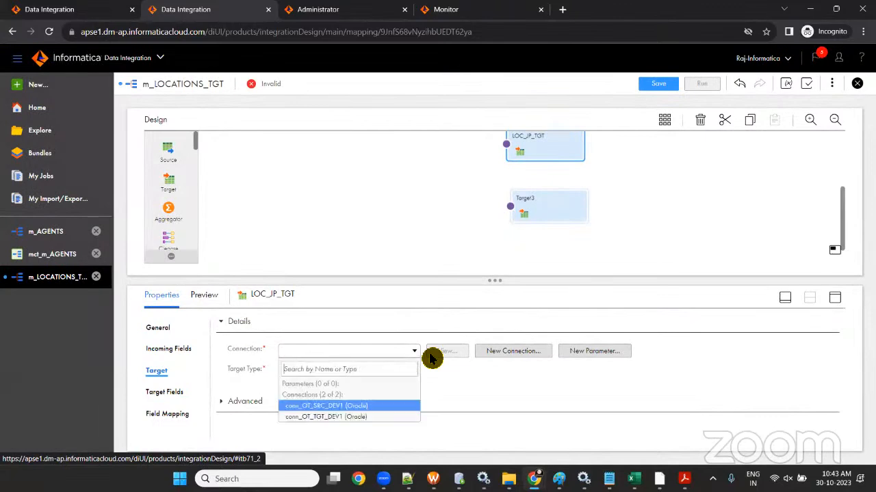
click(377, 412)
click(400, 376)
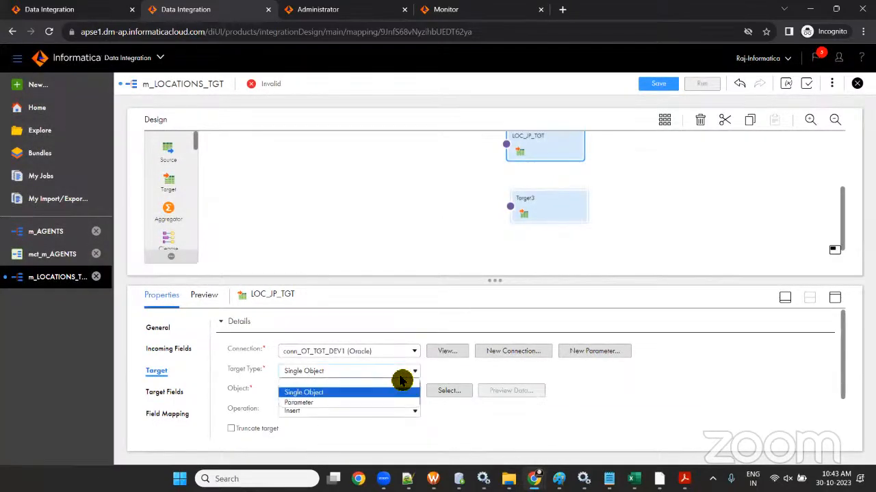
click(402, 392)
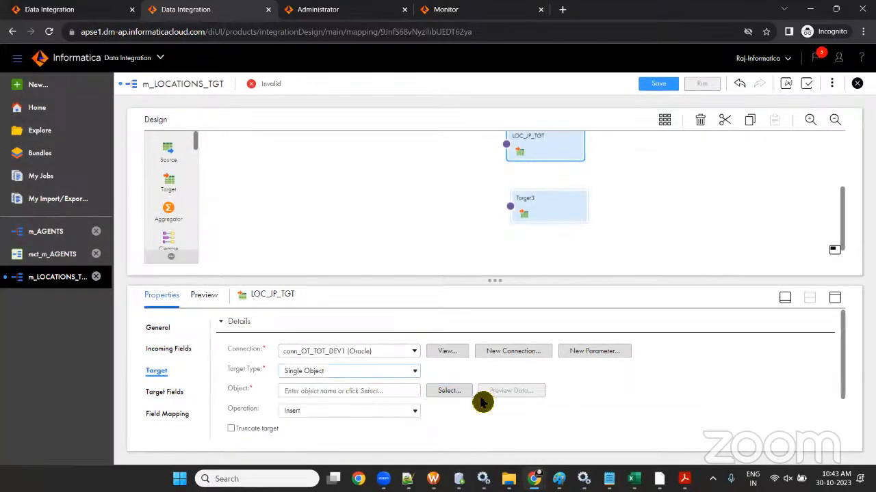
click(449, 391)
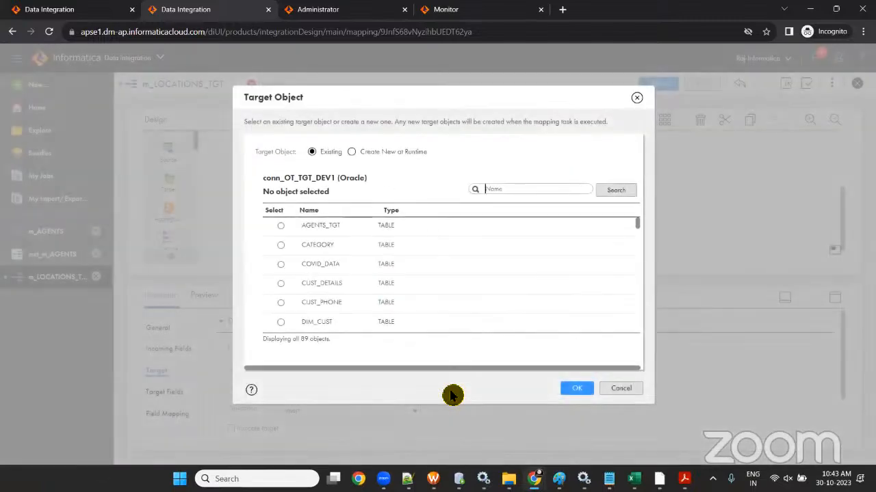
text(LOC_JP_TGT)
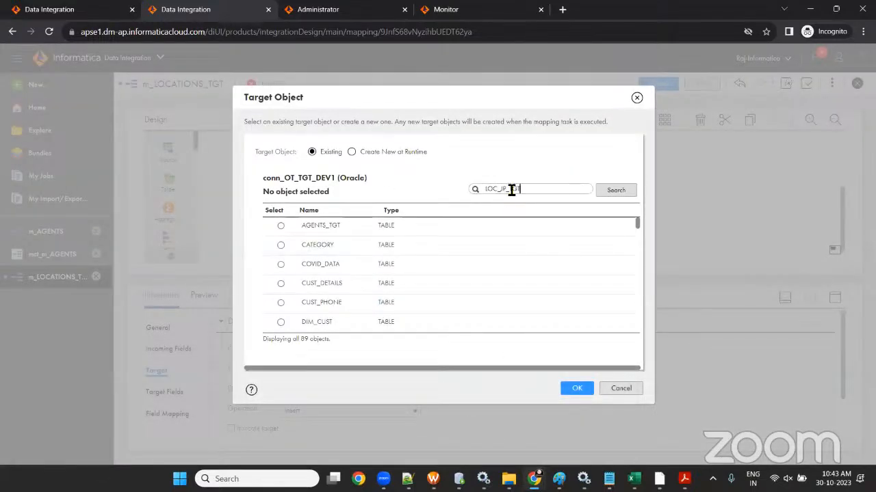
click(613, 191)
click(290, 231)
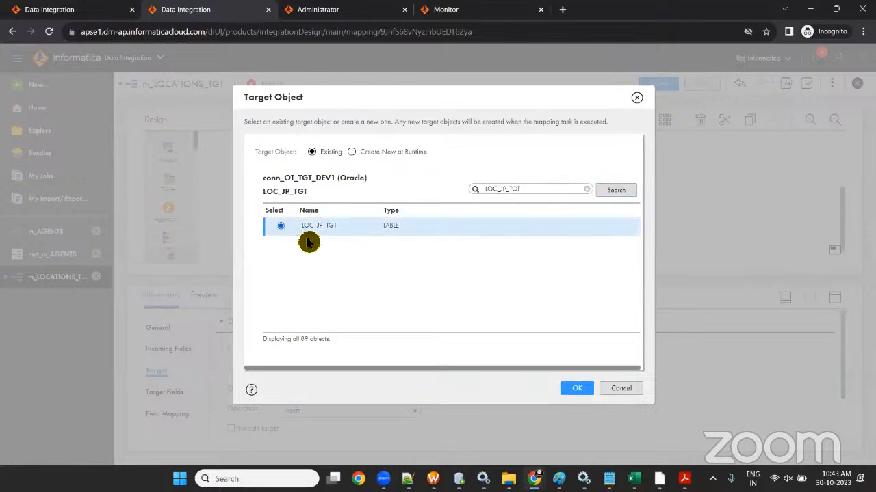
click(576, 388)
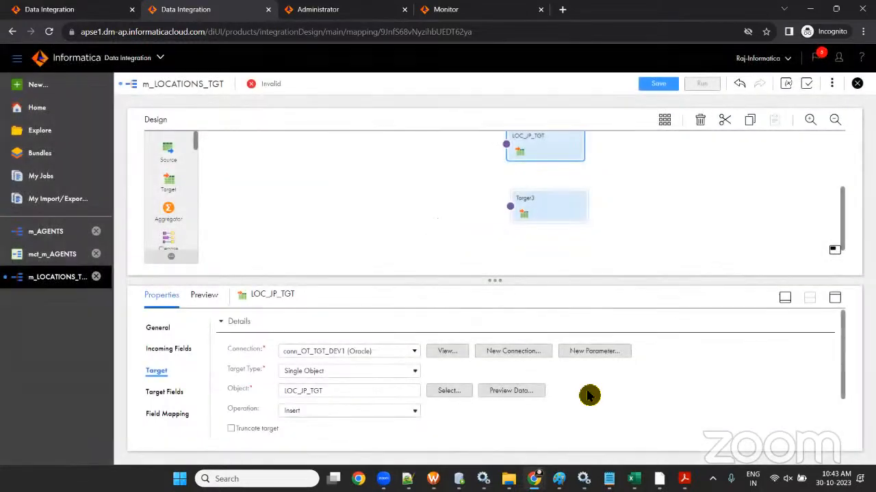
click(534, 207)
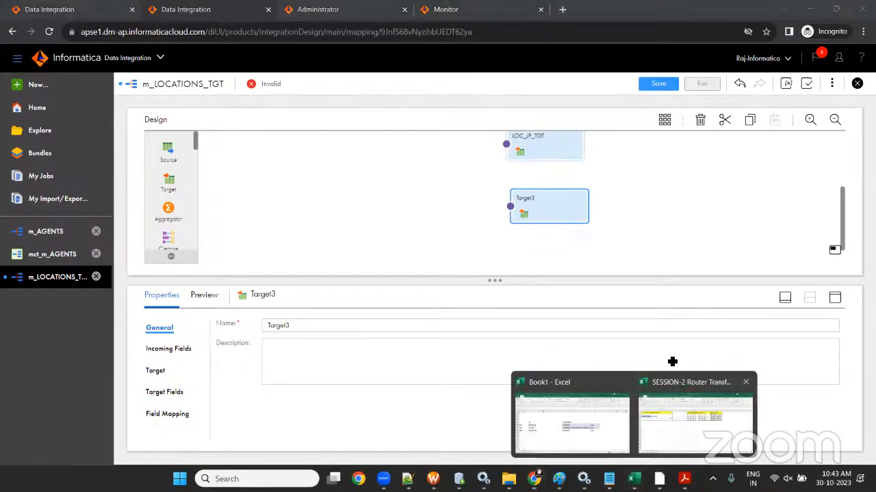
- Rename Target3 to LOC_OTHERS_TGT, copied from the Excel task sheet
click(694, 414)
click(472, 210)
key(ctrl+c)
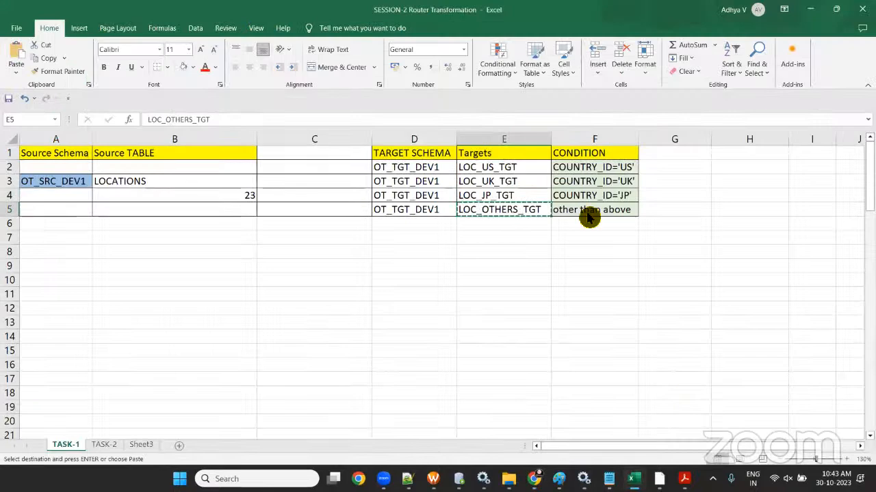
click(810, 9)
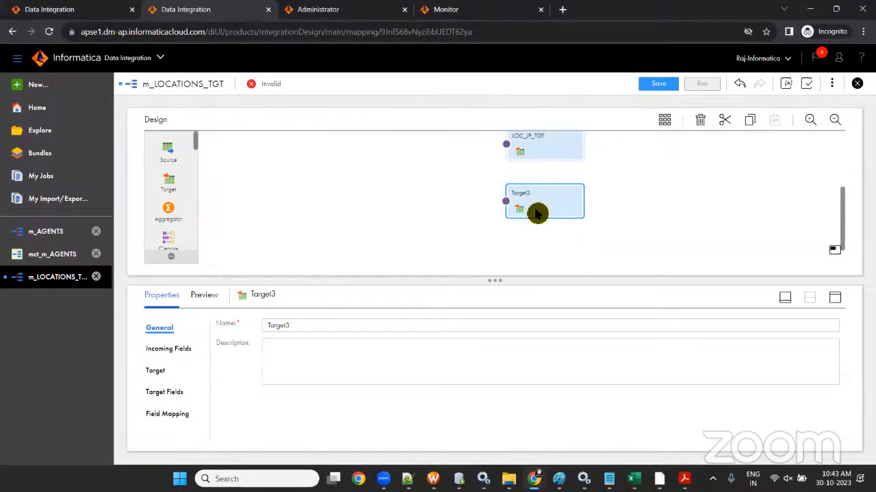
drag(299, 326, 244, 332)
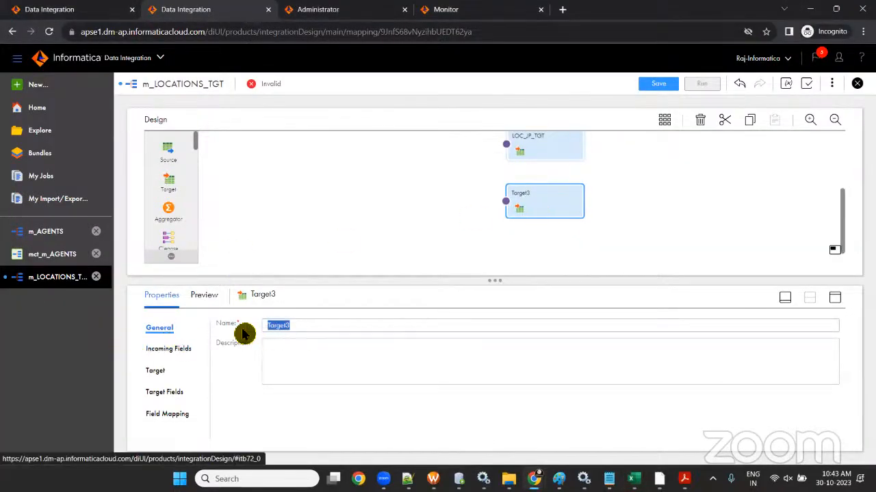
key(ctrl+v)
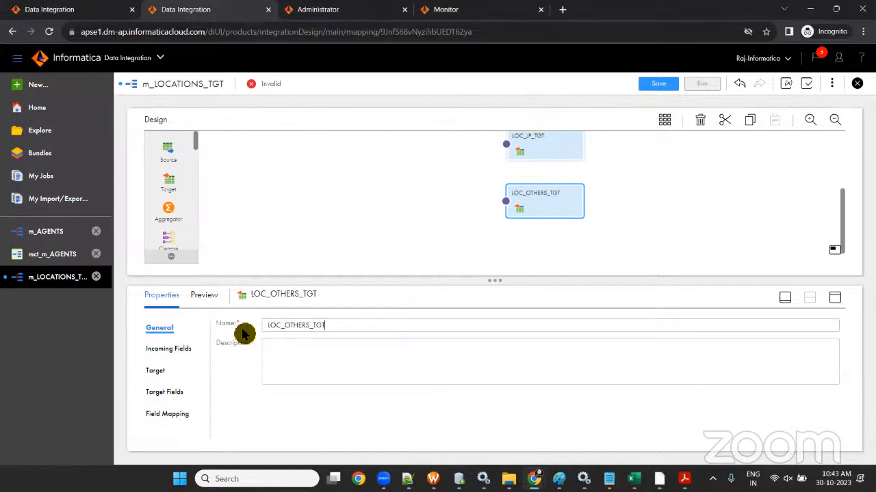
- Target the LOC_OTHERS_TGT table via conn_OT_TGT_DEV1, then save the mapping
click(163, 374)
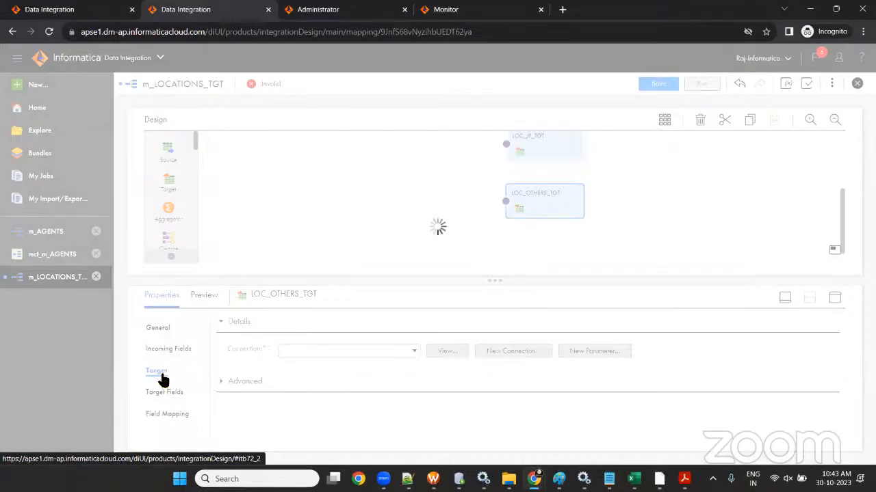
click(383, 351)
click(381, 416)
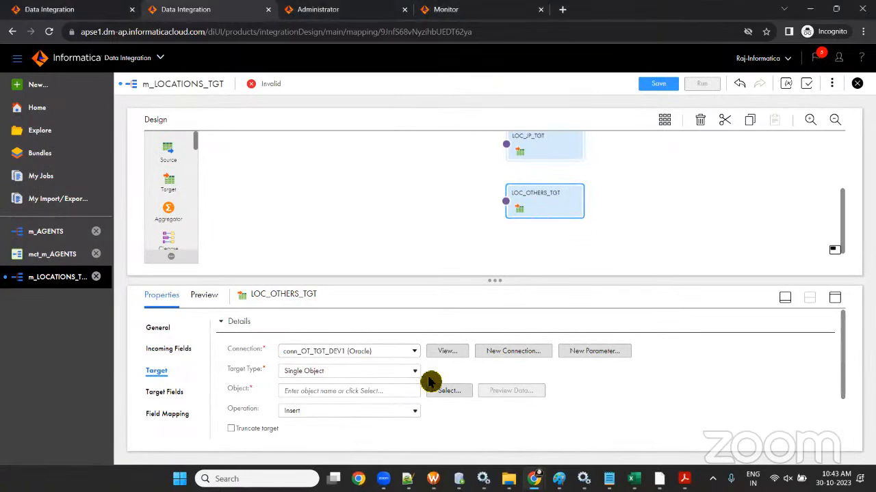
click(448, 390)
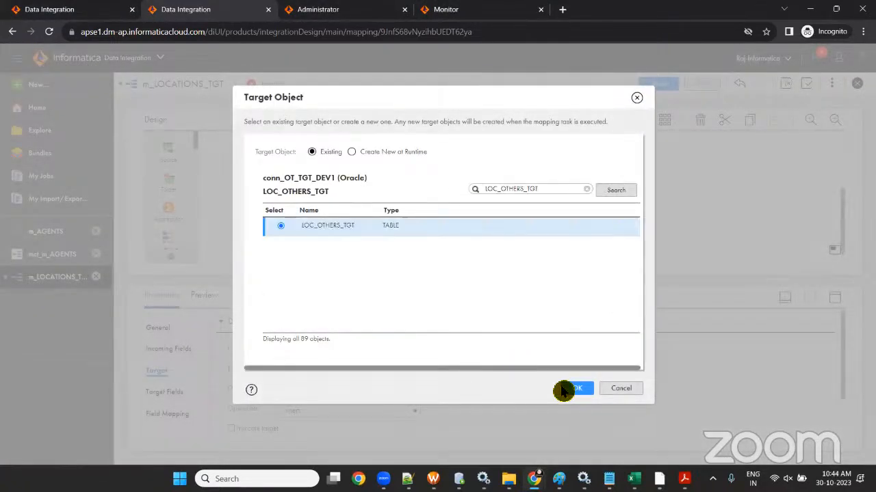
click(567, 389)
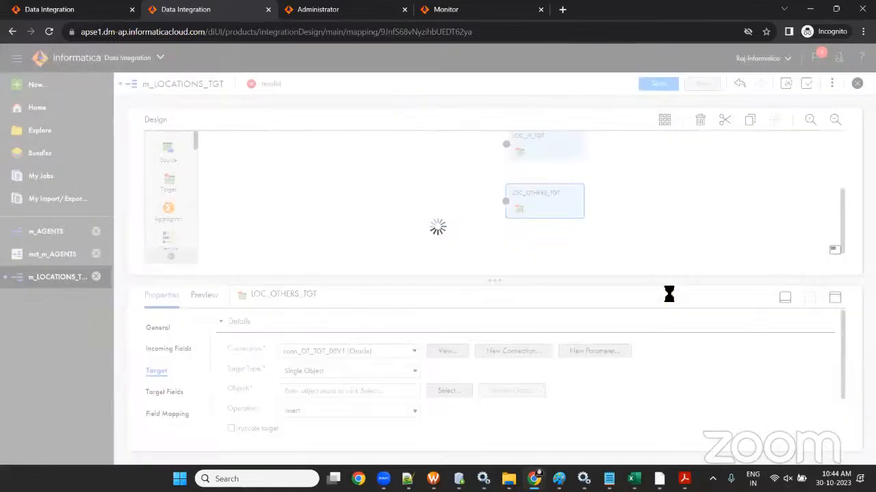
click(655, 86)
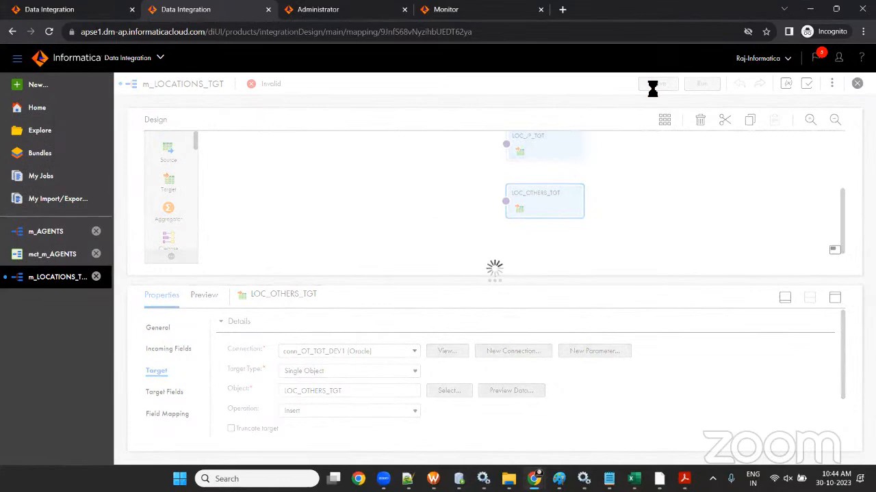
- Collapse the properties panel and select the LOCATIONS source on the enlarged canvas
scroll(459, 219, up, 3)
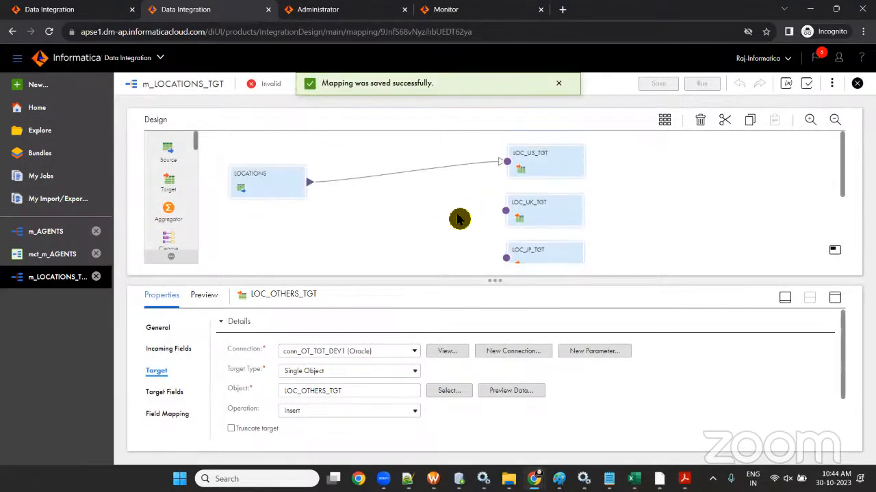
scroll(459, 219, down, 2)
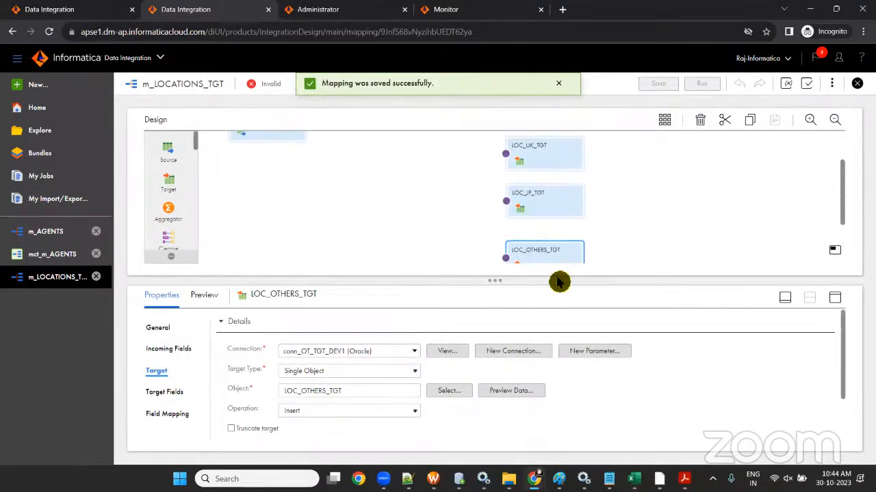
click(784, 298)
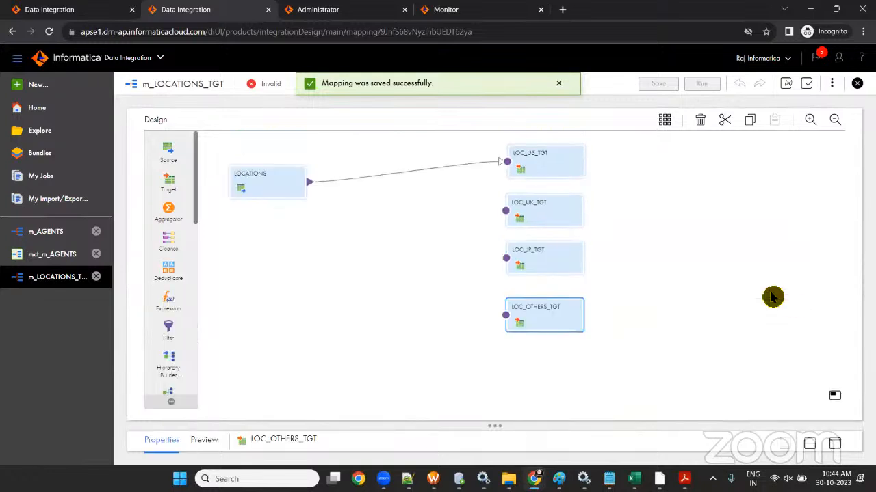
click(281, 176)
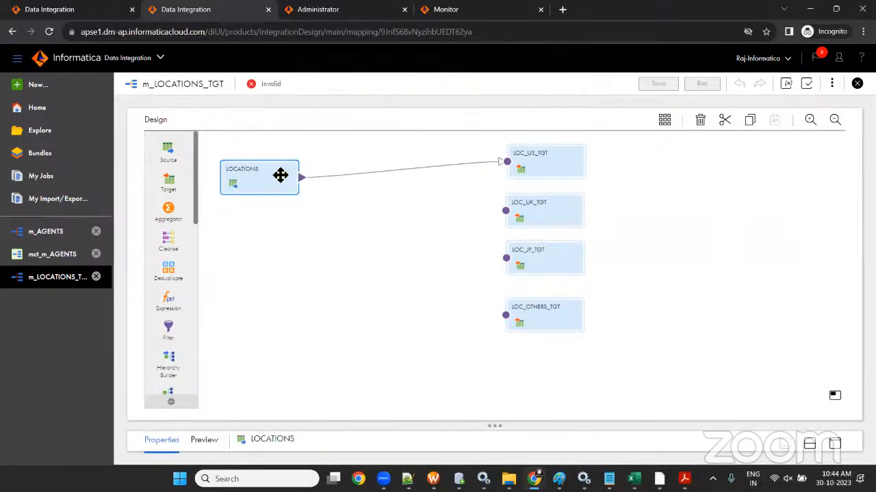
drag(280, 176, 280, 175)
- Check the target names in cells E2:E6 of the Excel task sheet against the mapping
click(634, 479)
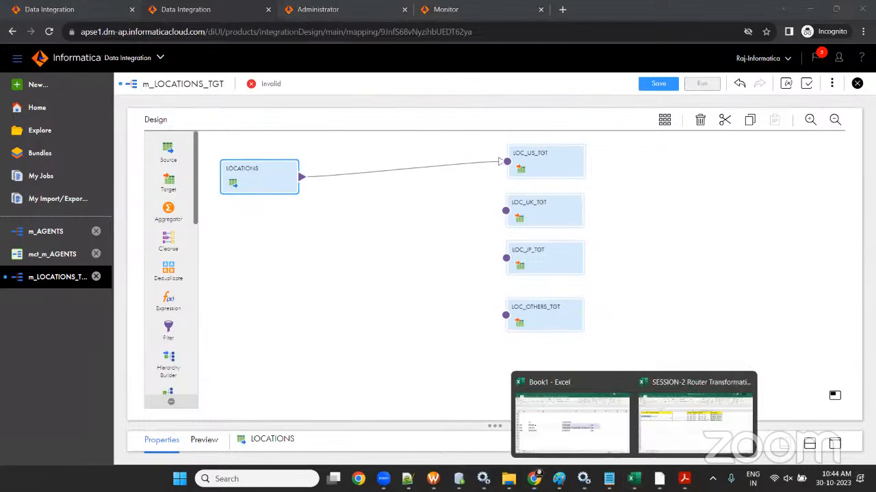
click(707, 415)
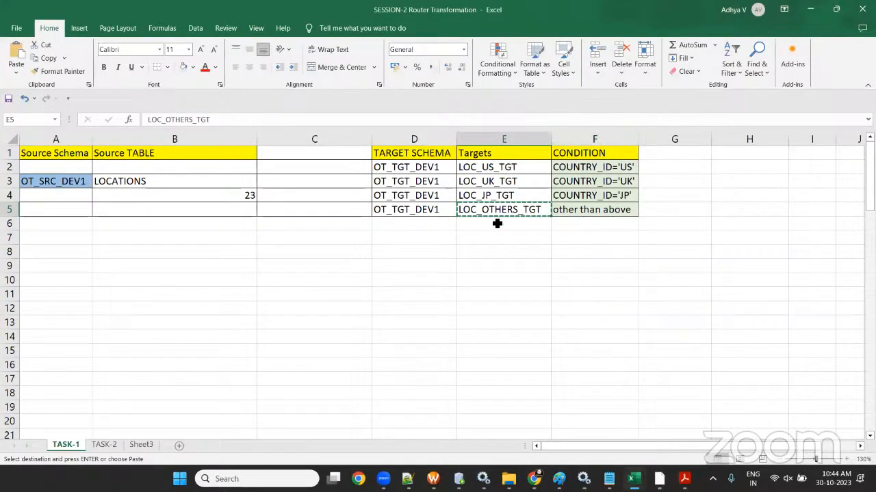
drag(497, 167, 496, 229)
click(810, 10)
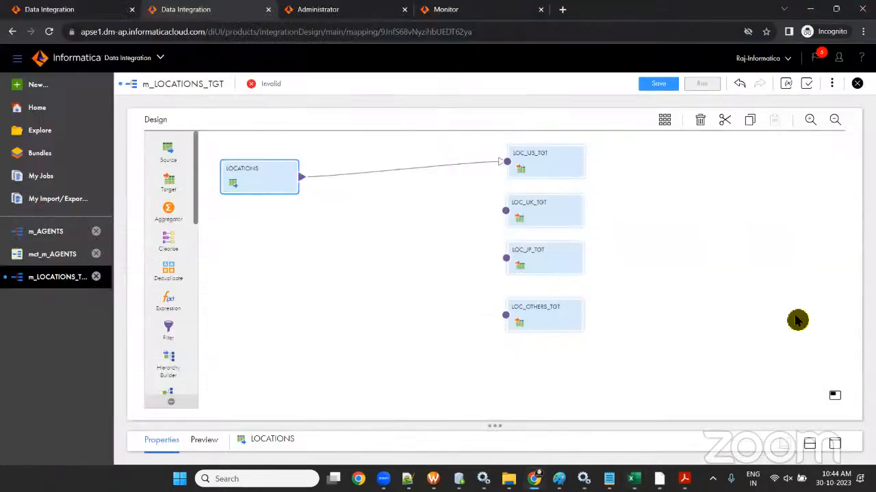
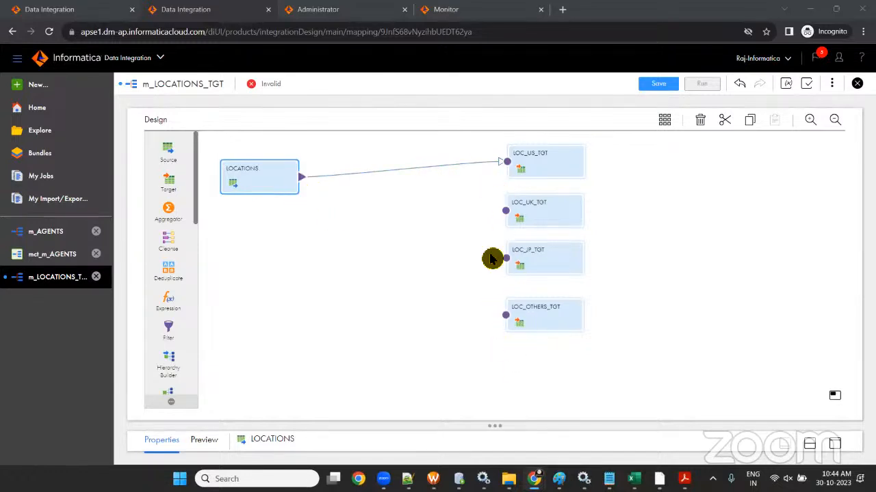
- Link LOCATIONS to LOC_UK_TGT, LOC_JP_TGT and LOC_OTHERS_TGT, then move LOCATIONS lower on the canvas
mouse_move(305, 181)
mouse_down()
mouse_move(444, 221)
mouse_move(512, 216)
mouse_move(506, 211)
mouse_up()
drag(304, 181, 506, 258)
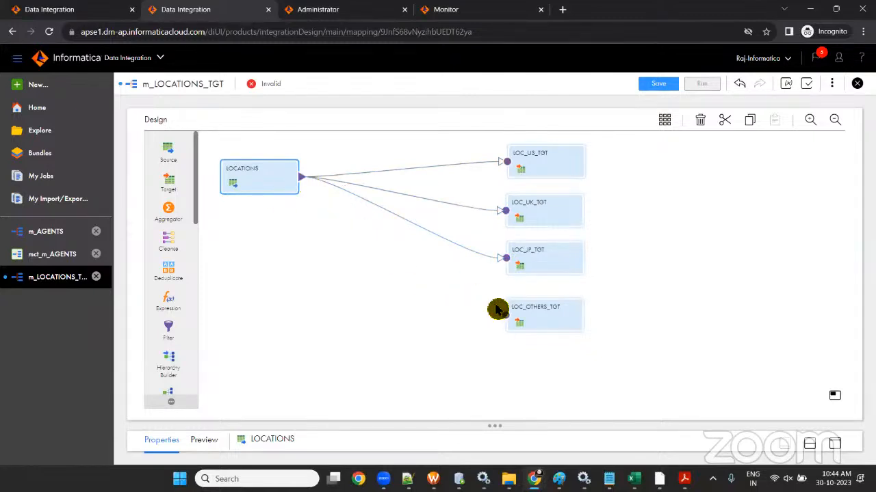
drag(322, 194, 506, 315)
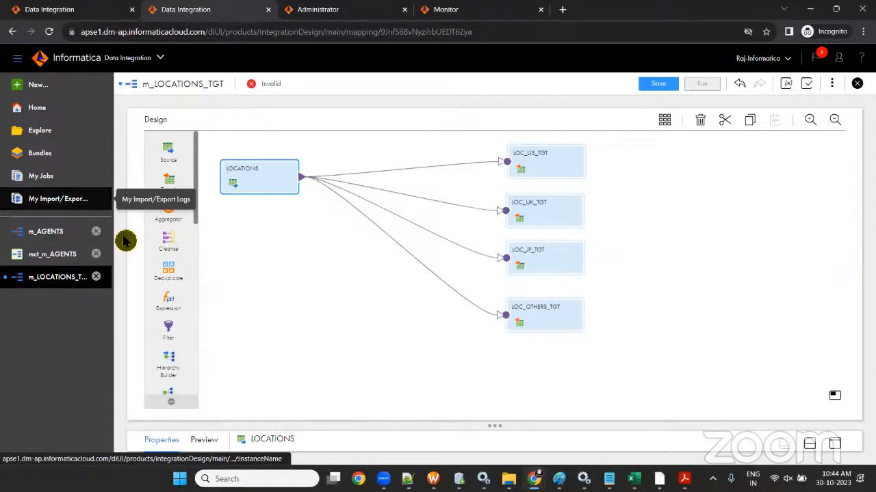
drag(251, 181, 241, 251)
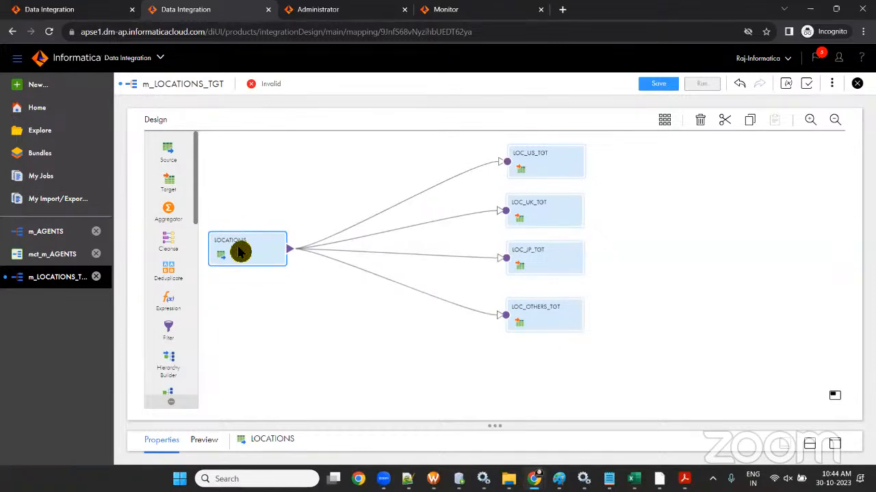
- Insert Filter, Filter1, Filter2 and Filter3 on the four target links, arrange them, and enlarge the properties panel
scroll(171, 260, down, 3)
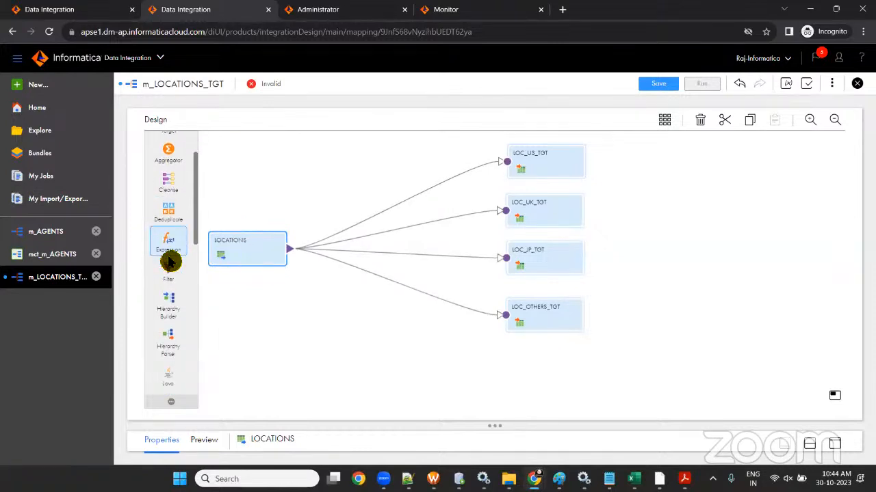
scroll(172, 242, up, 1)
drag(168, 216, 404, 189)
drag(359, 240, 368, 150)
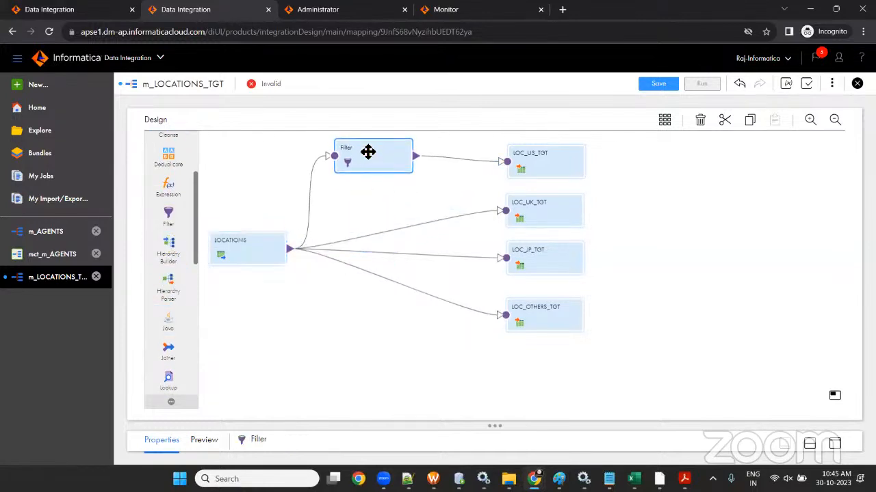
drag(180, 227, 397, 225)
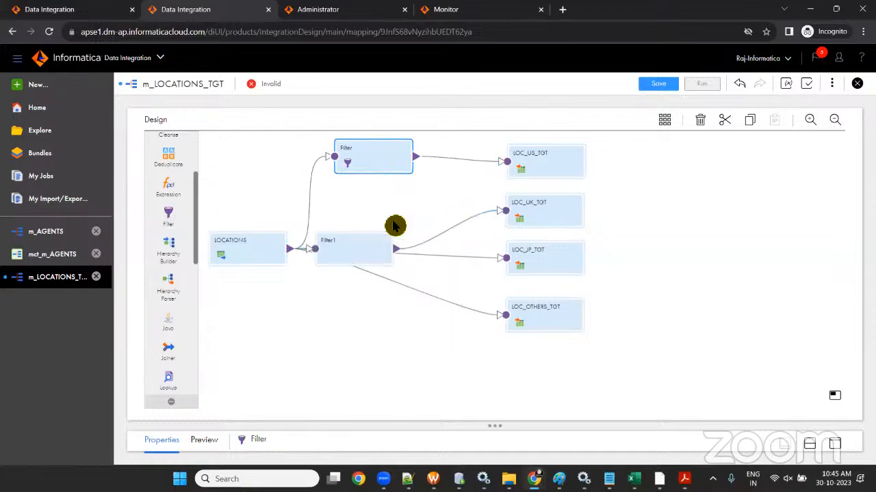
drag(356, 256, 387, 204)
drag(154, 231, 371, 249)
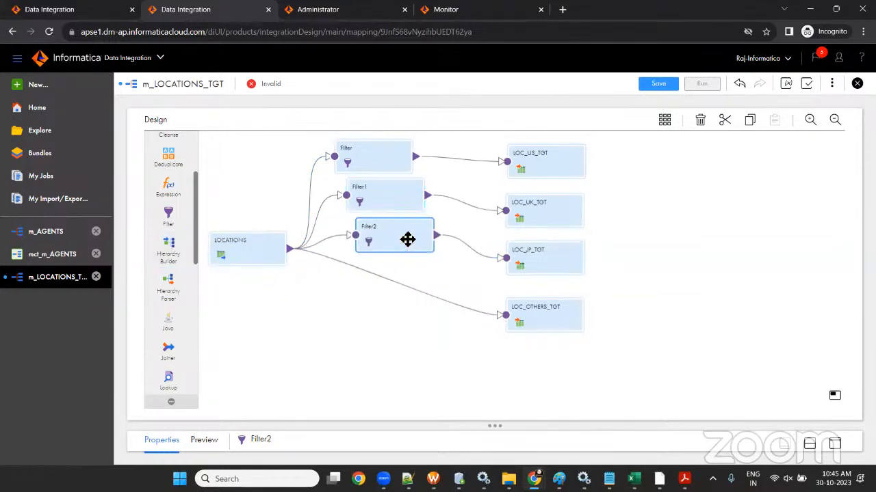
drag(176, 224, 403, 319)
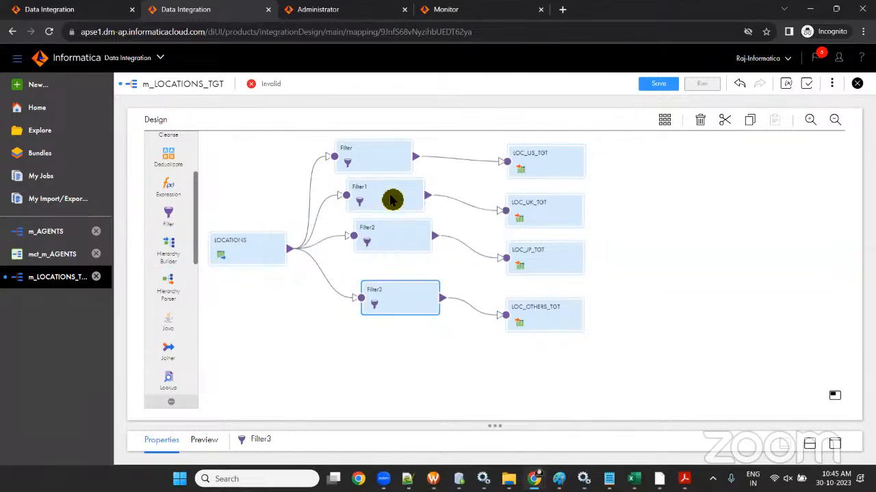
drag(374, 170, 387, 164)
click(378, 237)
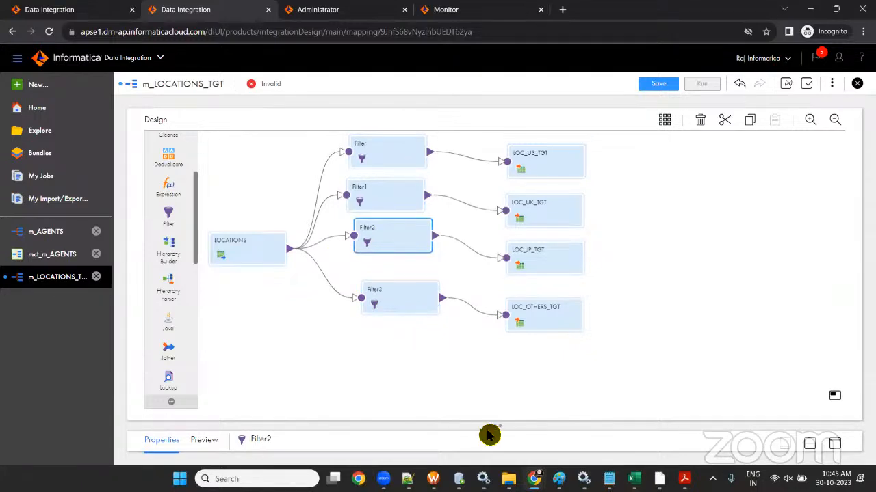
drag(489, 424, 495, 302)
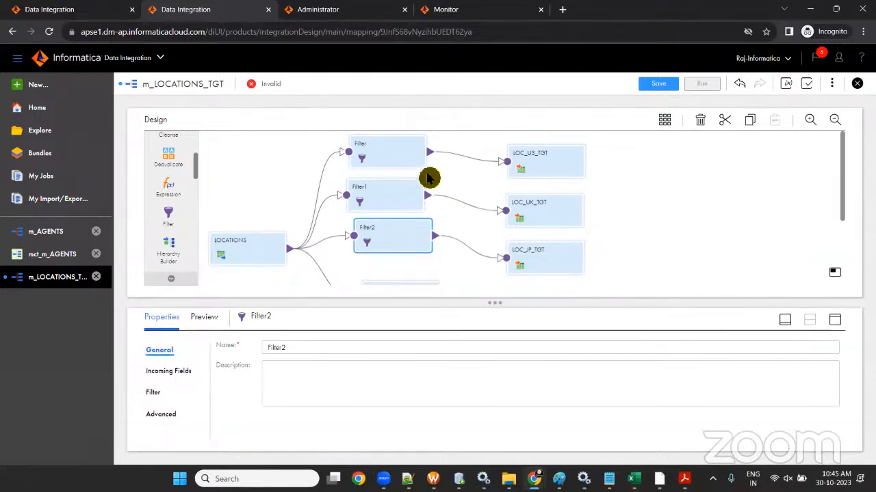
- Switch the filter named Filter to an Advanced filter condition
click(375, 150)
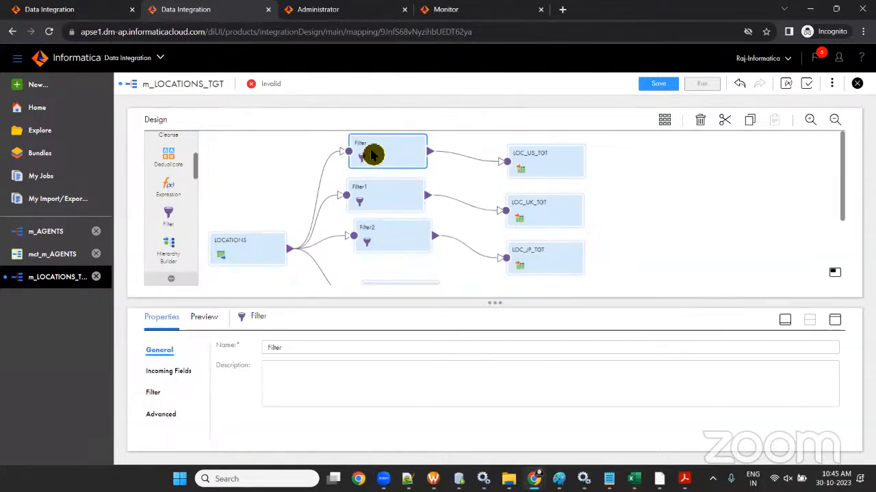
click(157, 395)
click(350, 352)
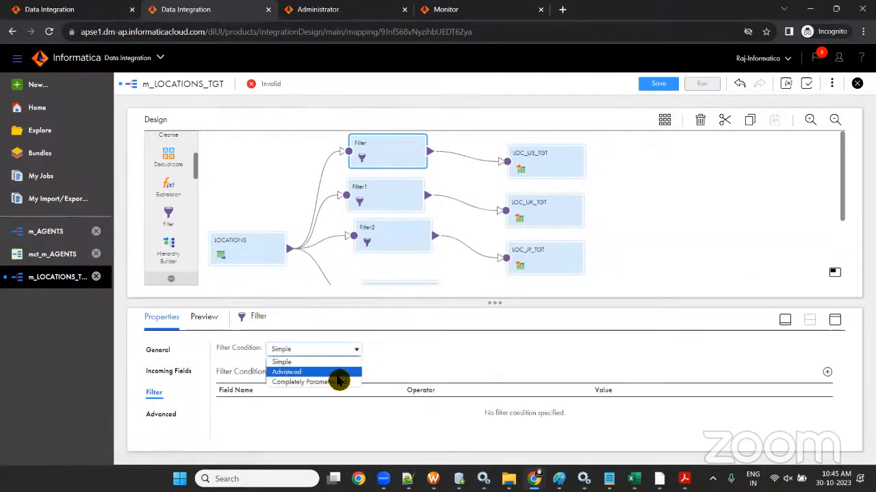
click(336, 372)
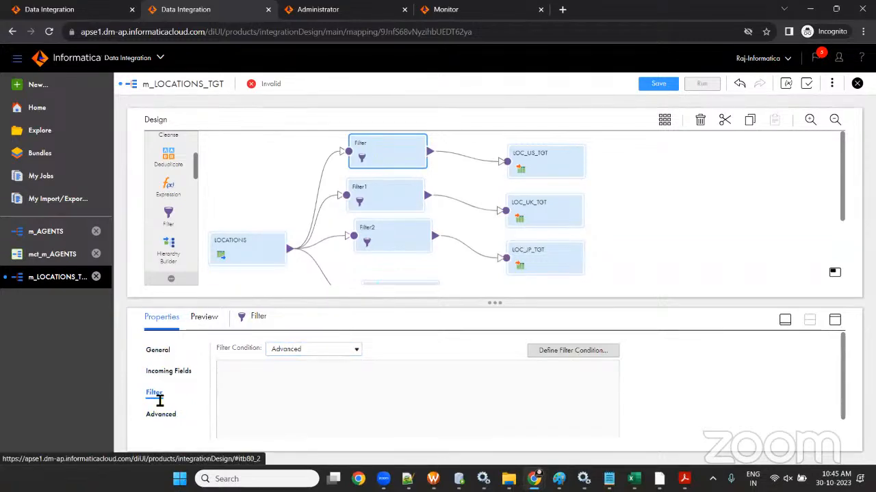
click(335, 352)
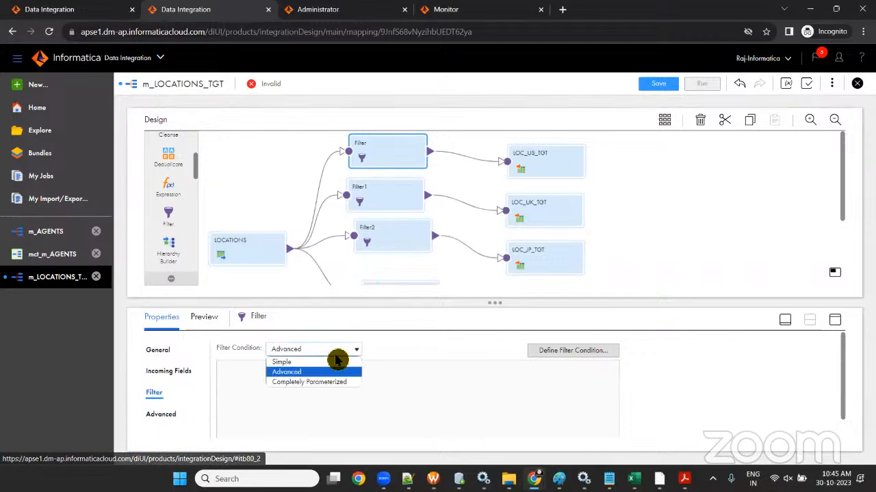
click(336, 353)
click(538, 354)
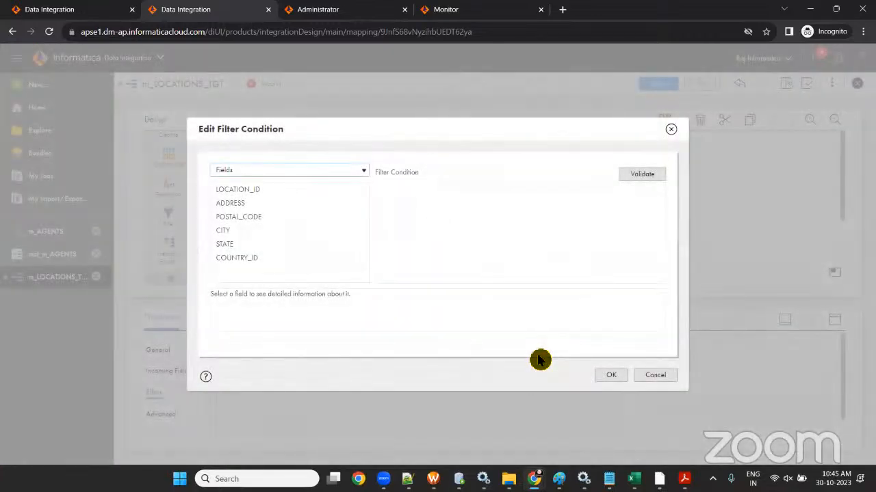
- Define and validate Filter's condition as COUNTRY_ID='US', checking the Excel sheet for the rule
key(alt+Tab)
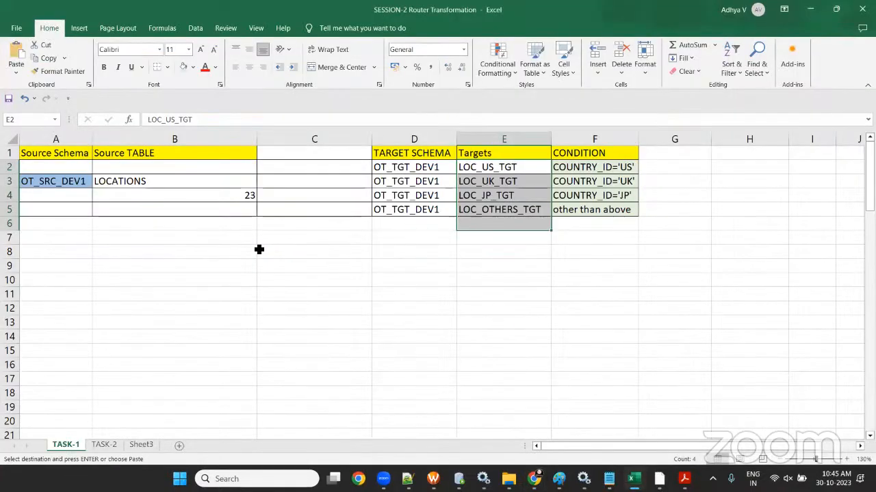
key(alt+Tab)
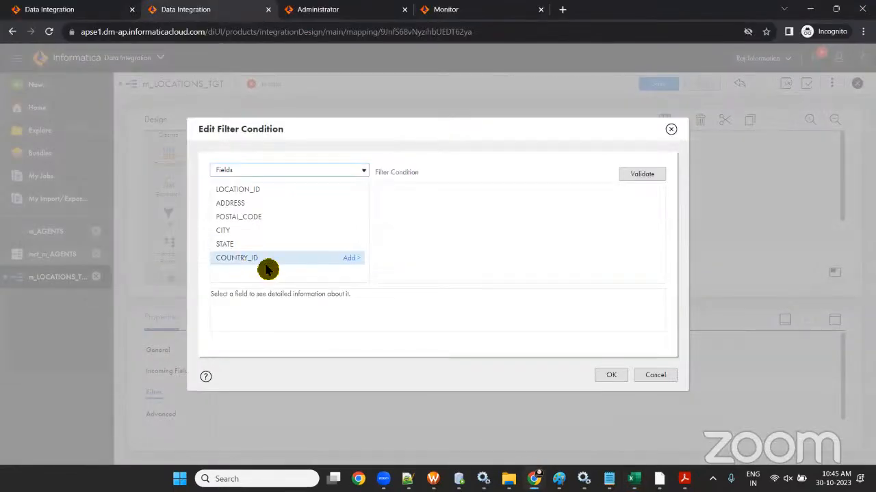
click(350, 261)
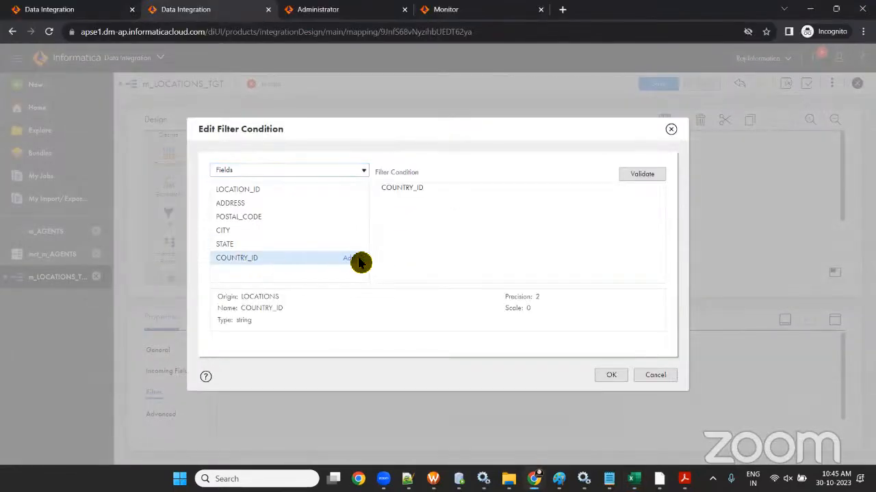
right_click(356, 263)
click(446, 187)
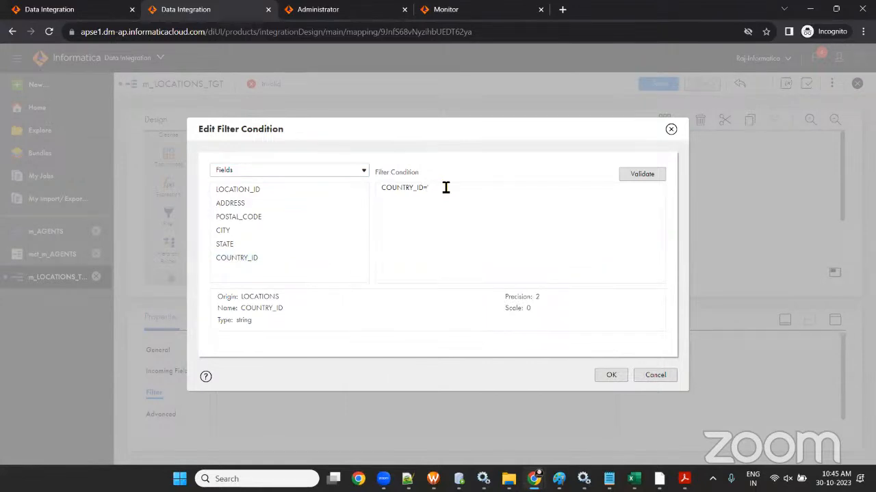
click(624, 176)
click(606, 377)
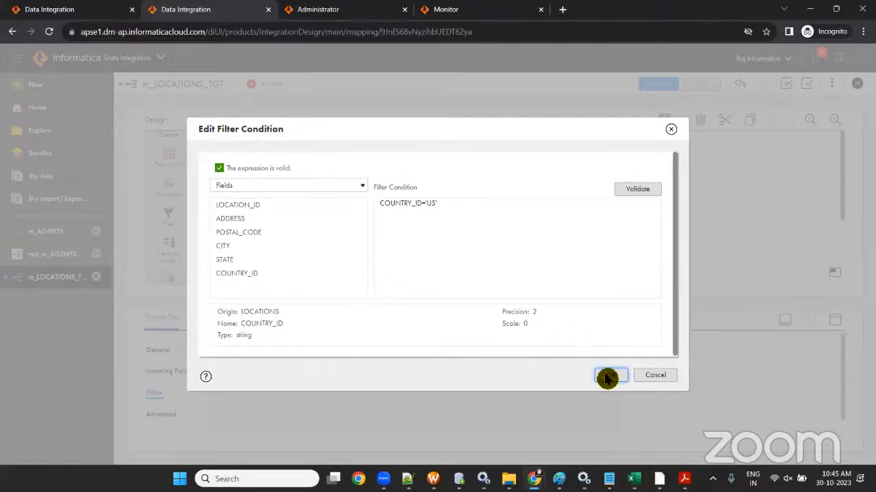
click(398, 208)
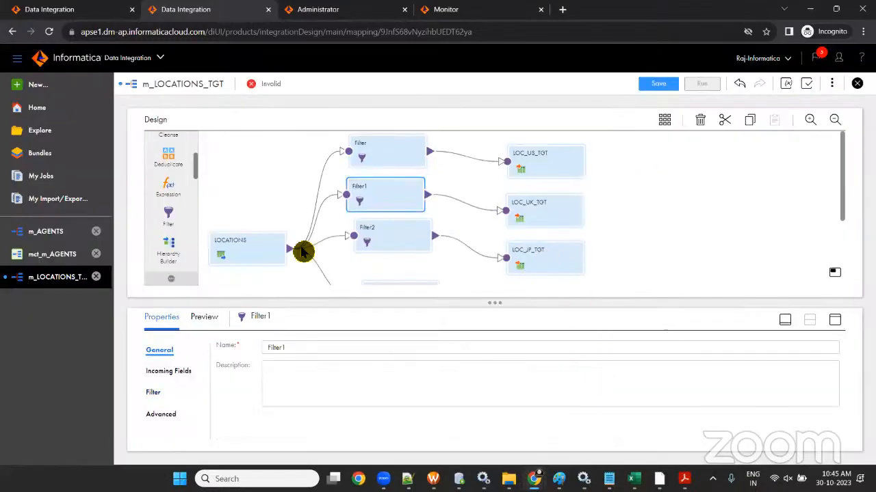
- Give Filter1 the Advanced condition COUNTRY_ID='UK'
click(153, 392)
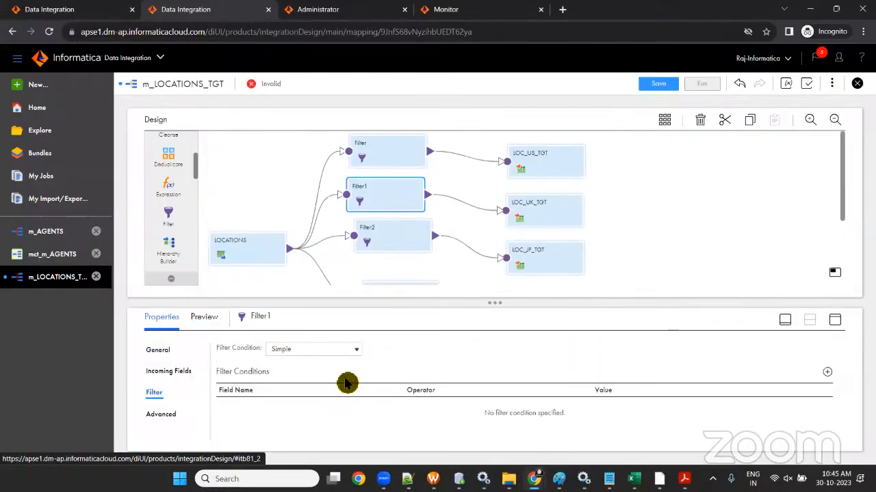
click(330, 350)
click(328, 369)
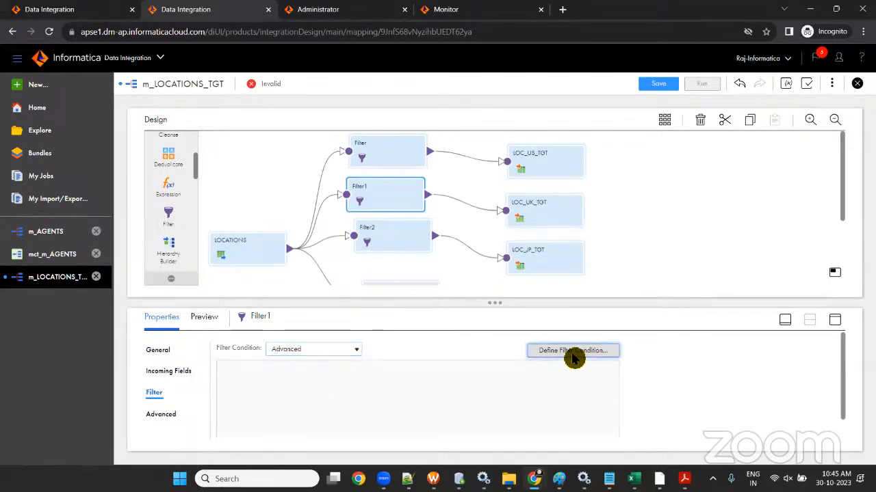
click(573, 351)
click(361, 258)
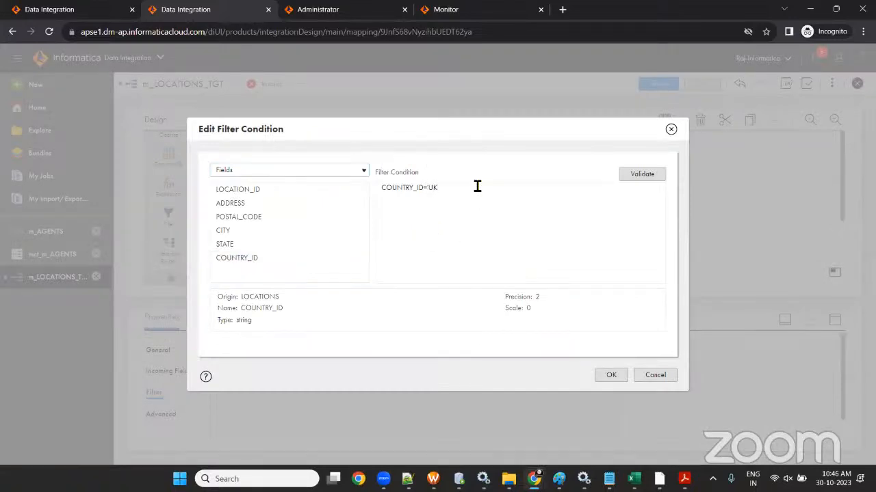
click(618, 377)
- Give Filter2 the Advanced condition COUNTRY_ID='JP'
click(384, 240)
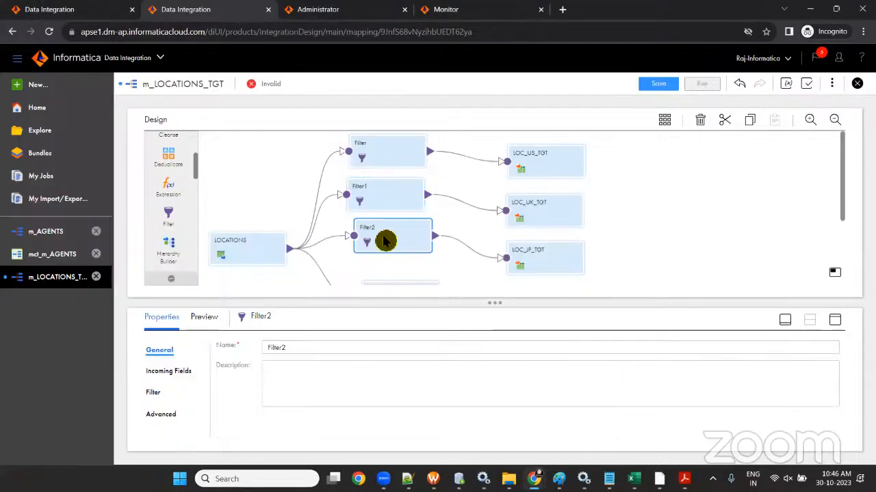
click(157, 394)
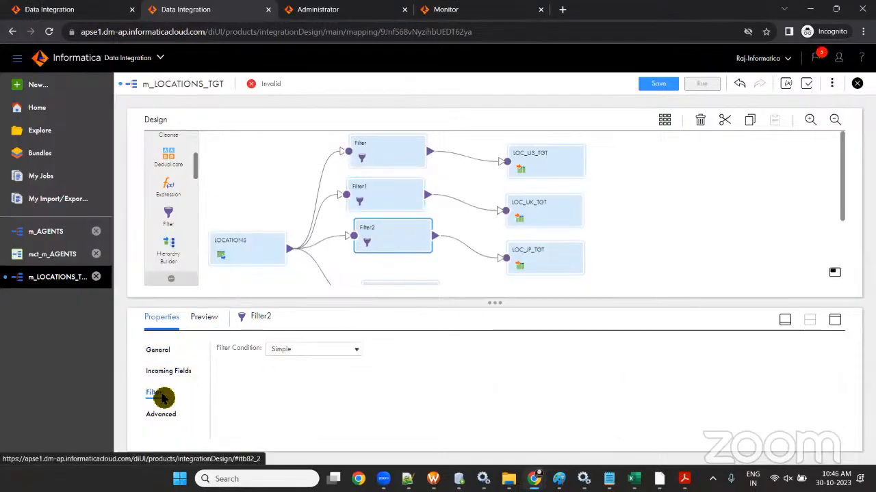
click(309, 351)
click(311, 372)
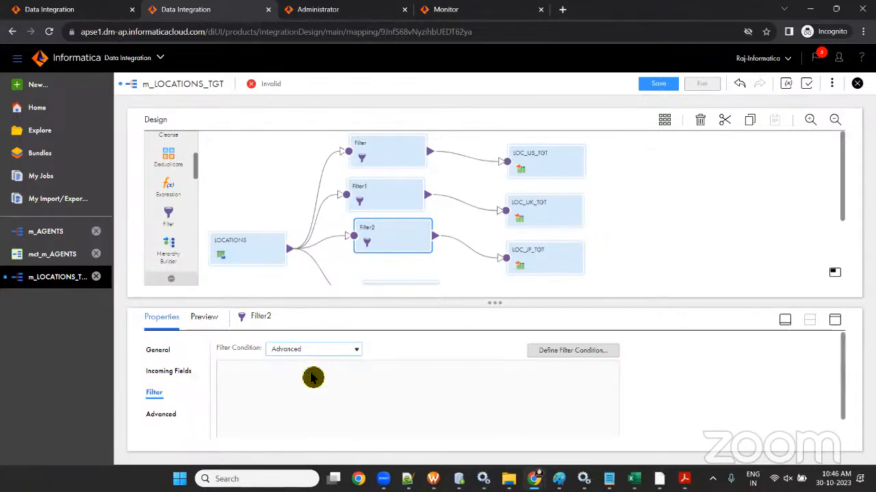
click(573, 352)
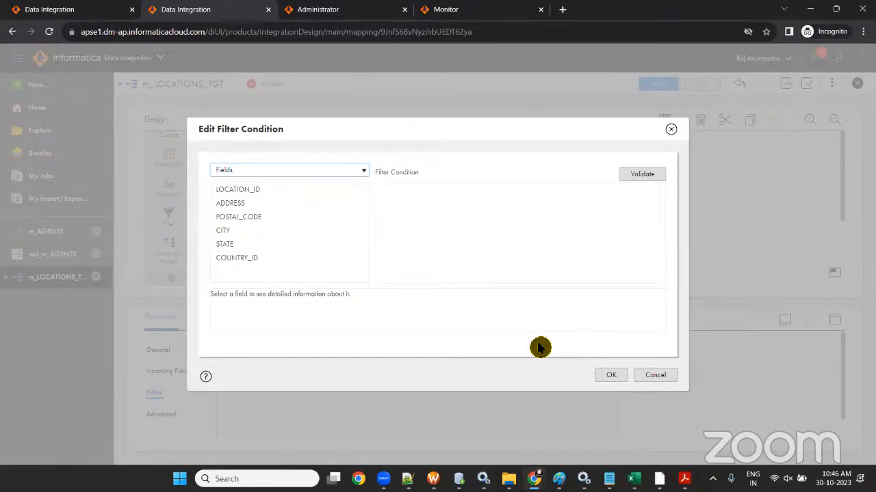
mouse_move(274, 260)
click(349, 262)
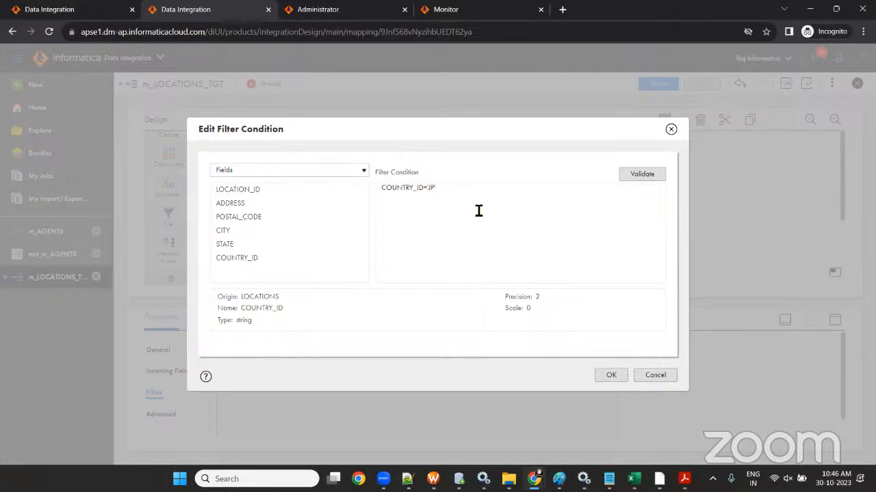
click(609, 377)
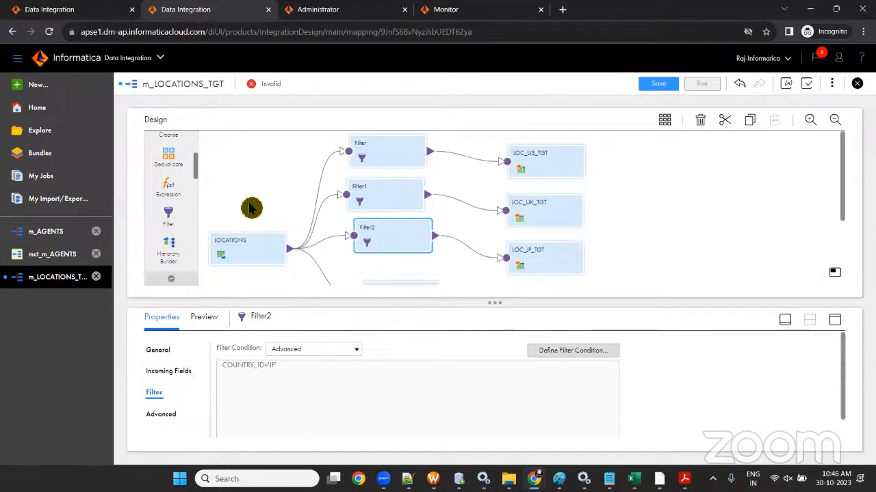
- Switch Filter3 to an Advanced filter condition
scroll(251, 209, down, 3)
click(387, 200)
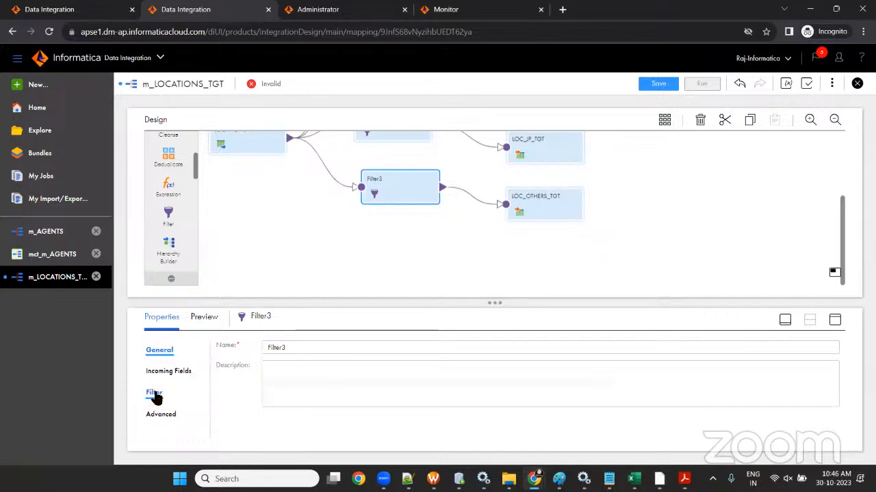
drag(370, 182, 364, 179)
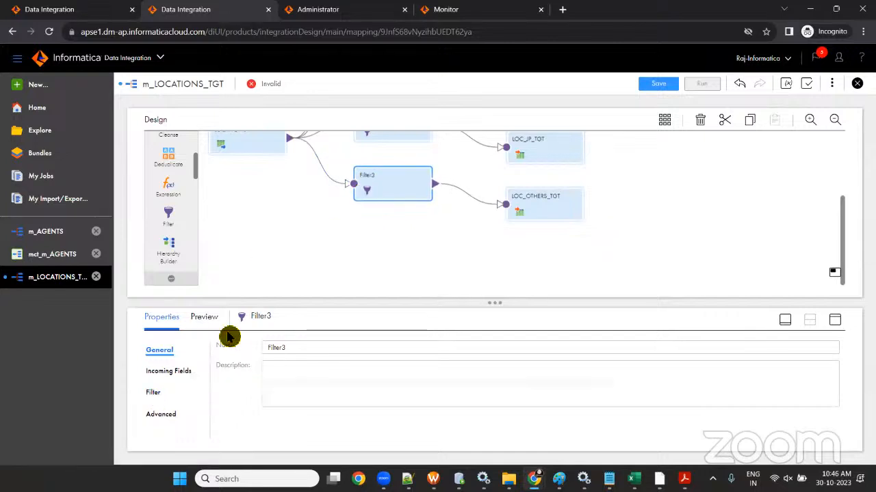
click(154, 393)
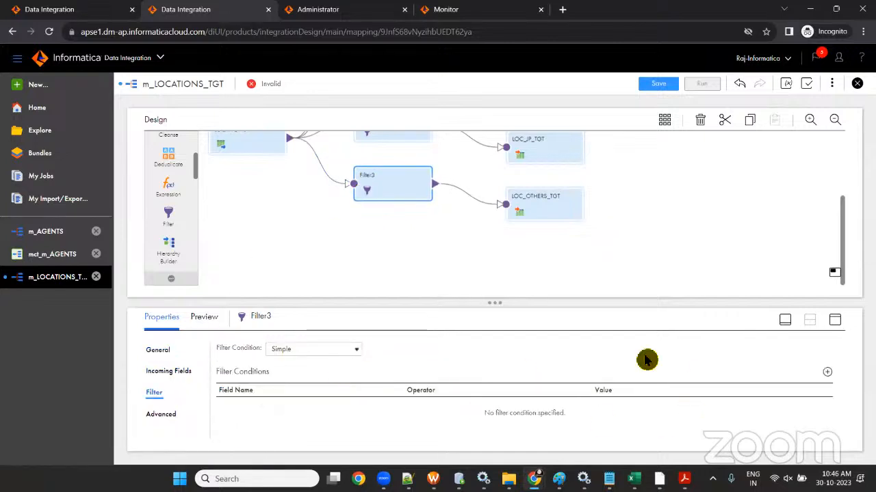
click(353, 349)
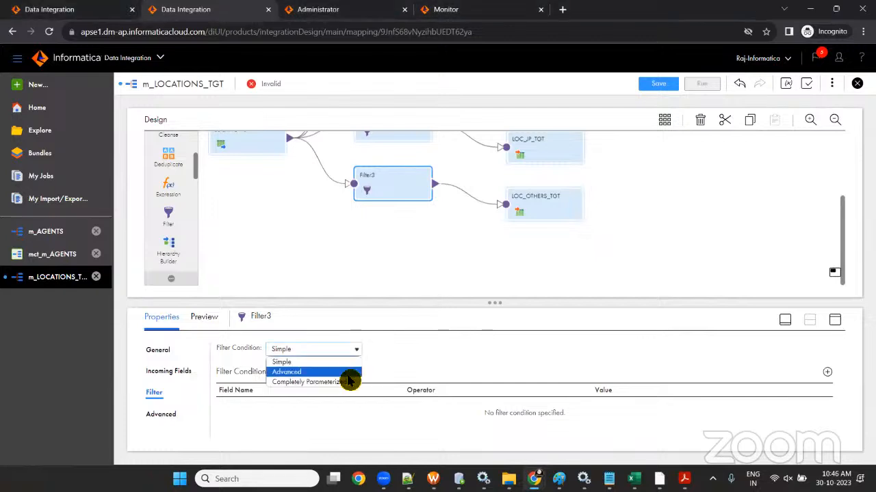
click(347, 370)
click(553, 353)
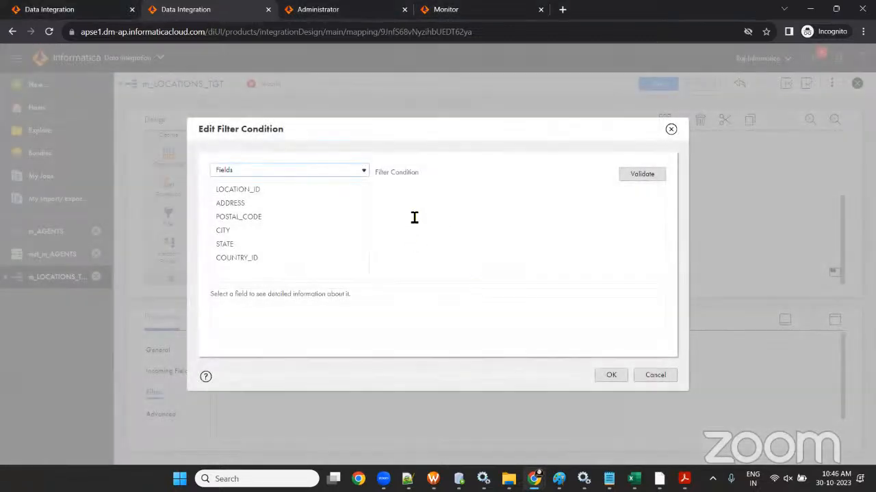
- Define and validate Filter3's condition NOT IN(COUNTRY_ID, 'US', 'UK', 'JP')
click(416, 206)
text(NOT IN)
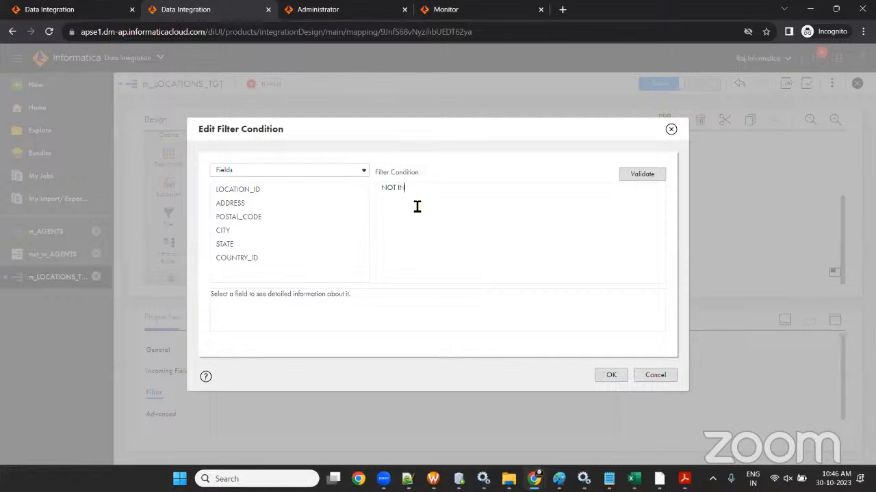
text(()
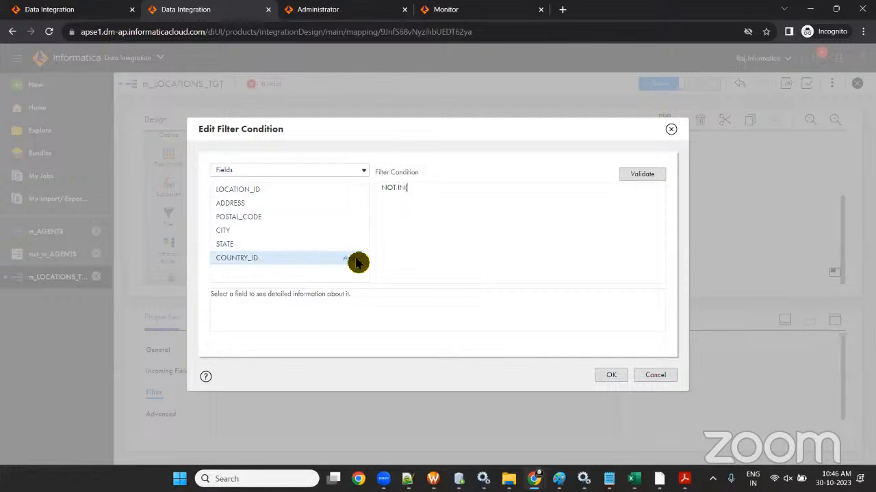
click(359, 257)
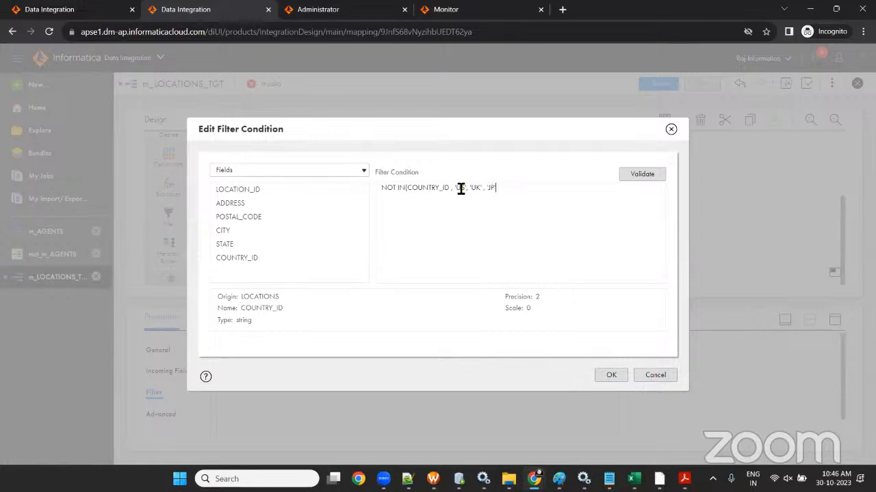
click(630, 177)
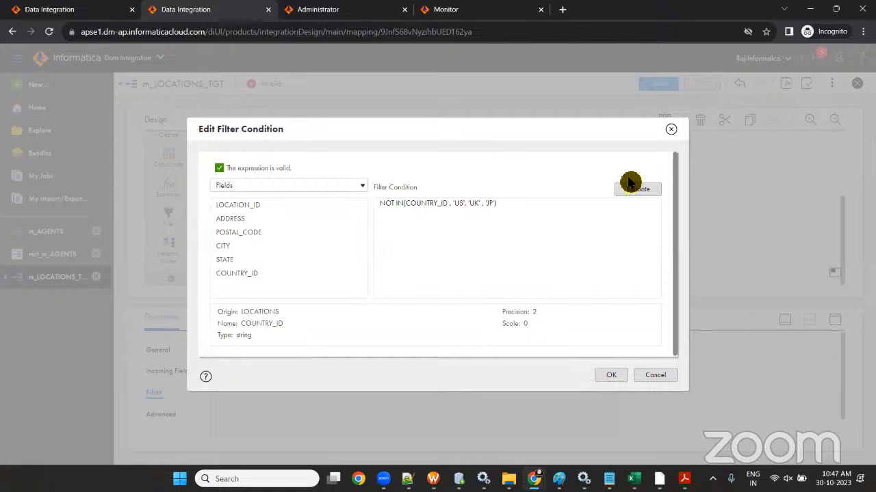
click(612, 376)
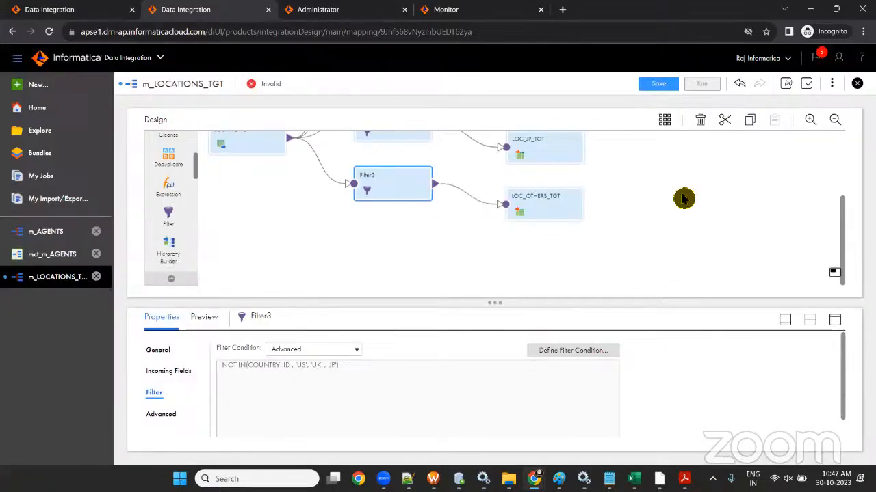
- Save the mapping and move the LOCATIONS source back up on the canvas
click(661, 86)
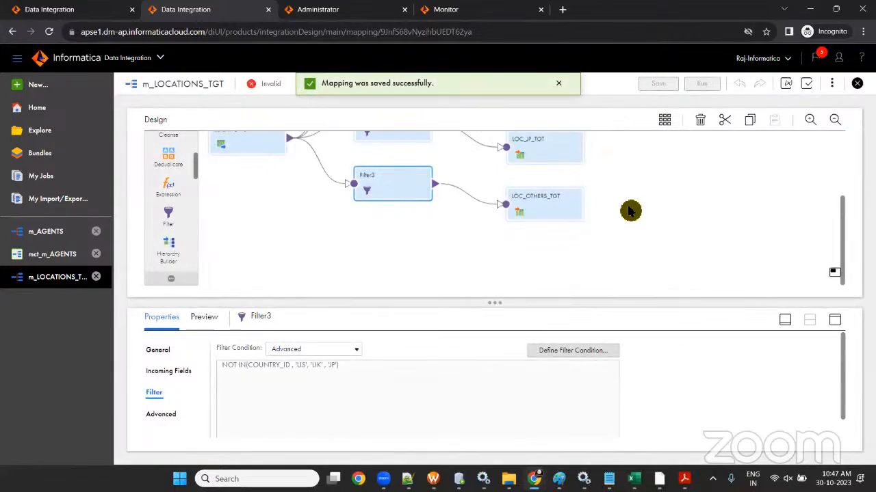
scroll(633, 216, up, 3)
drag(240, 245, 230, 199)
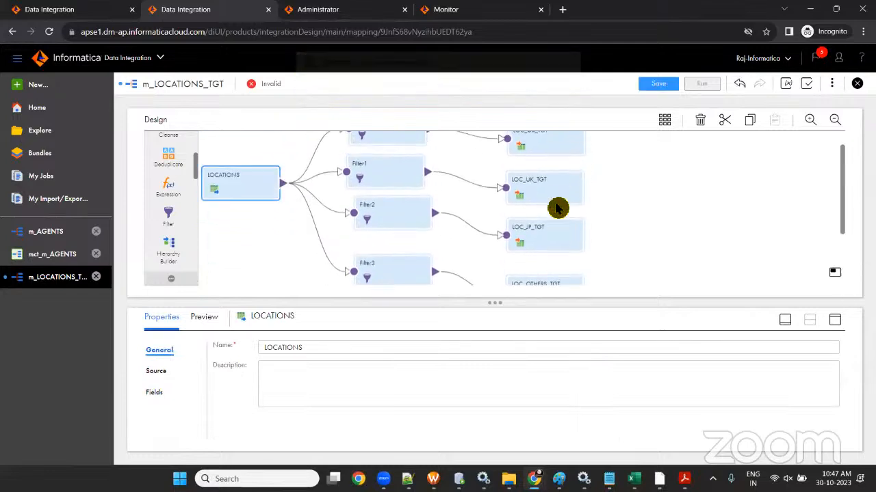
scroll(406, 198, down, 3)
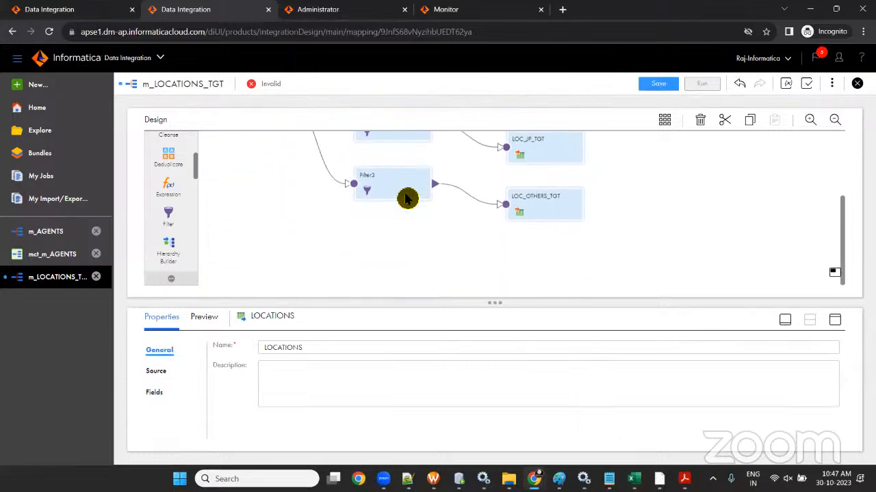
scroll(406, 199, up, 3)
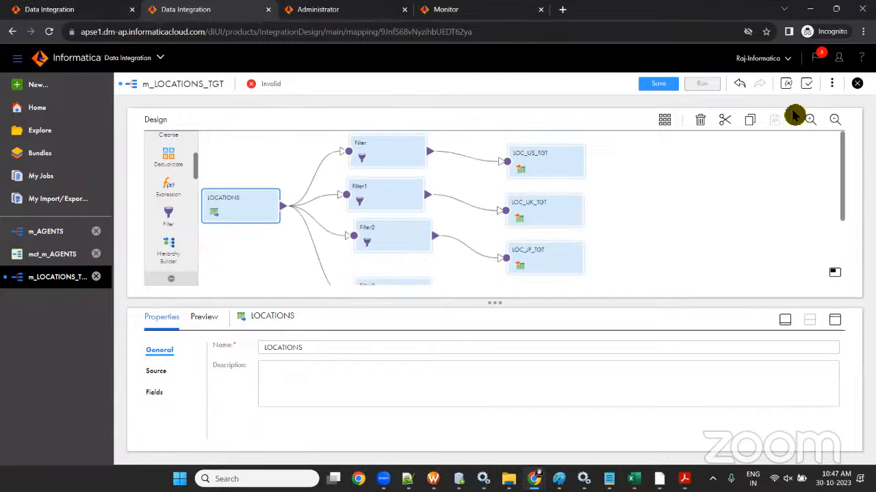
- Validate the mapping, review the four targets' no-mapped-fields errors, and select LOC_US_TGT
click(806, 83)
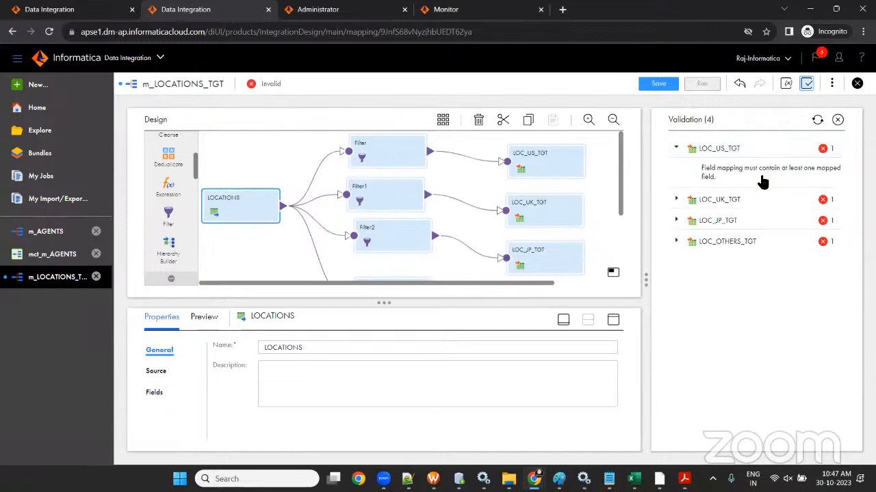
click(715, 171)
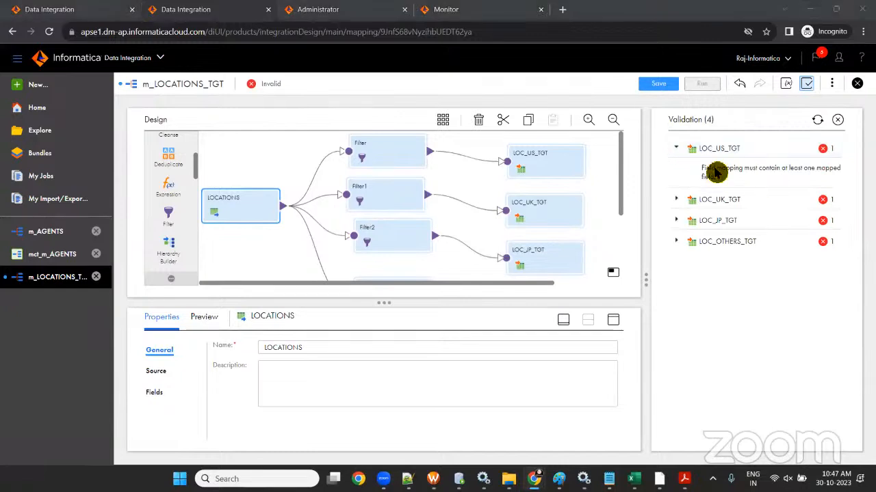
click(837, 120)
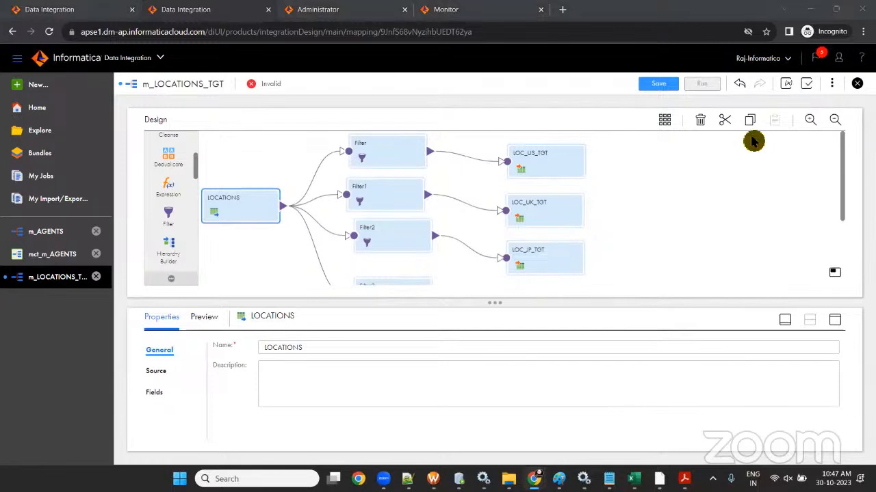
click(543, 166)
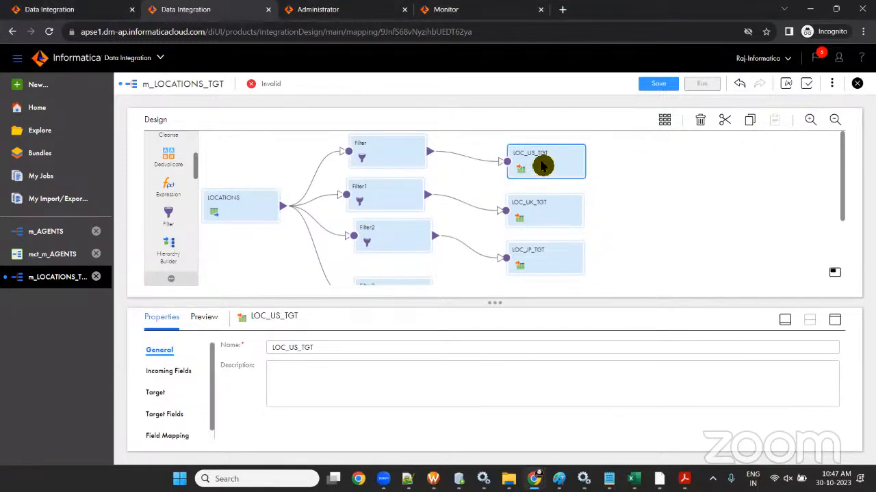
drag(544, 165, 542, 156)
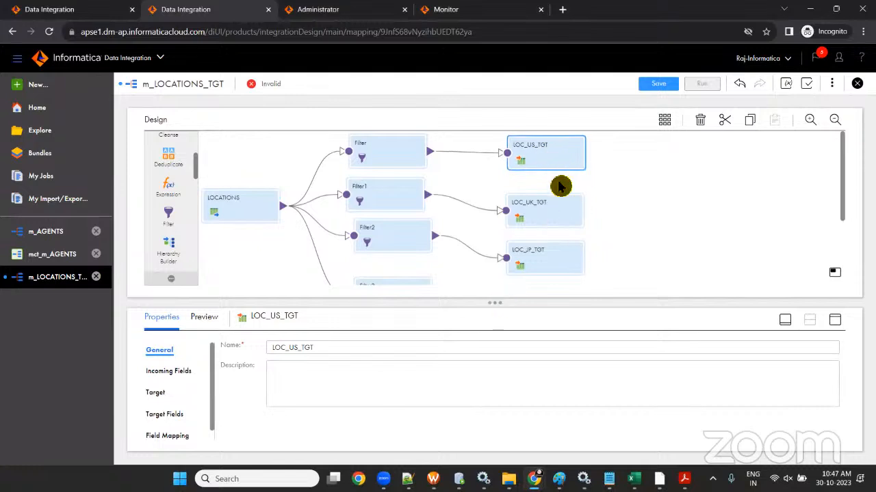
- Smart Map all six fields into LOC_US_TGT and save the mapping
click(168, 438)
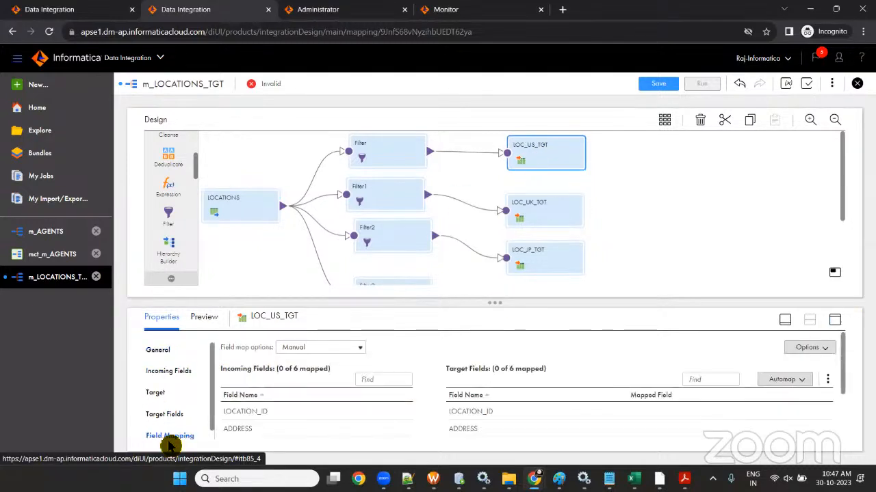
click(834, 320)
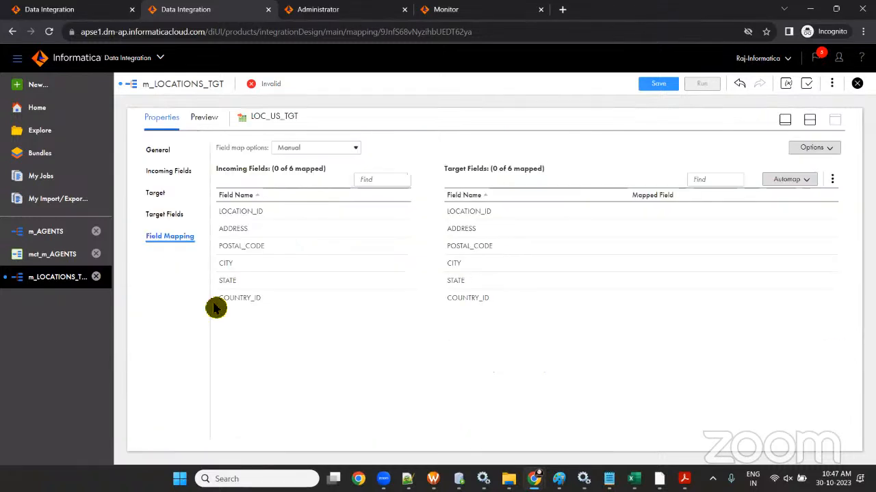
click(788, 181)
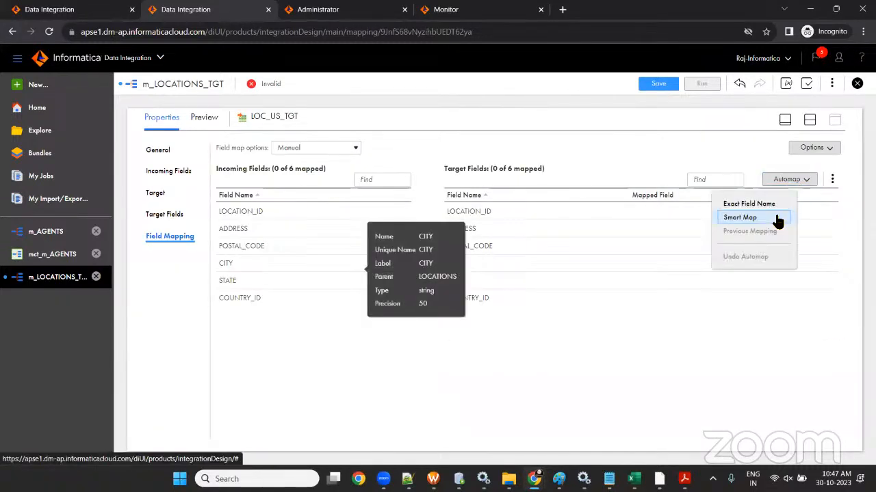
click(775, 219)
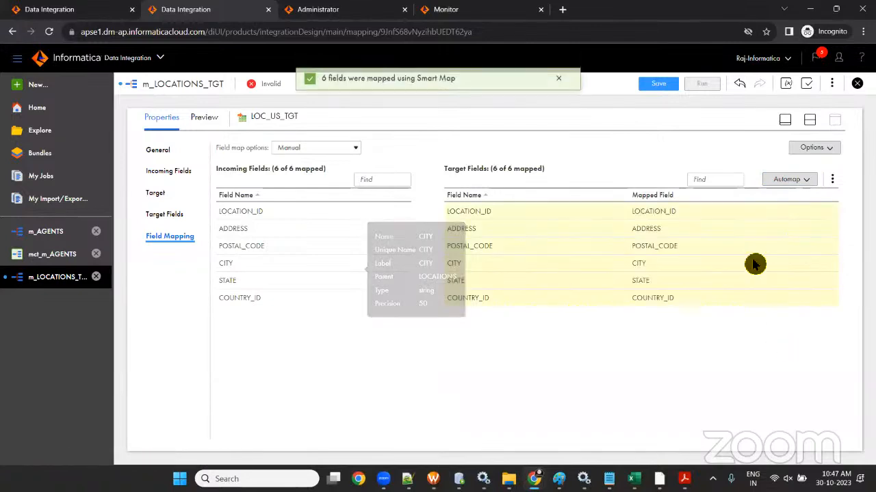
click(658, 88)
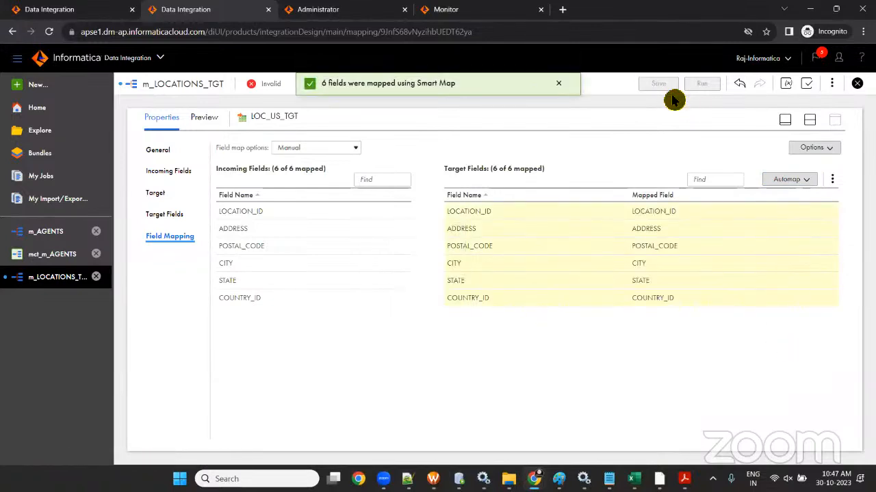
click(785, 123)
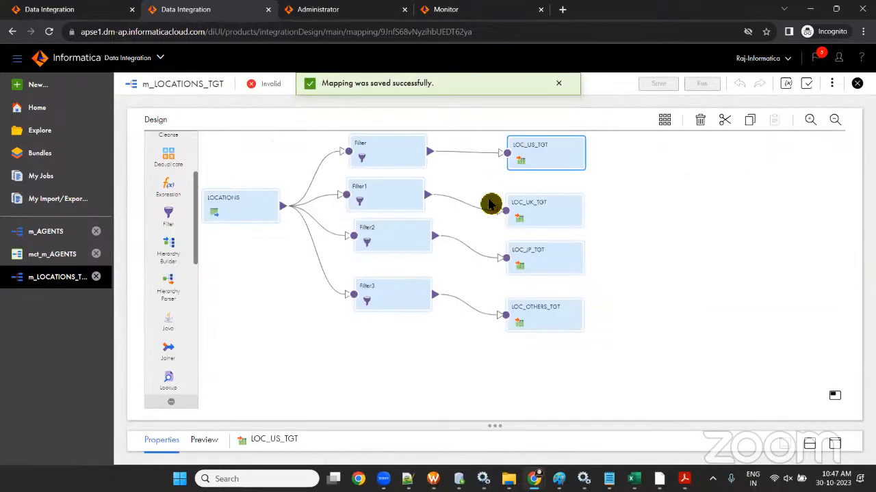
- Smart Map all six fields into LOC_UK_TGT
click(573, 218)
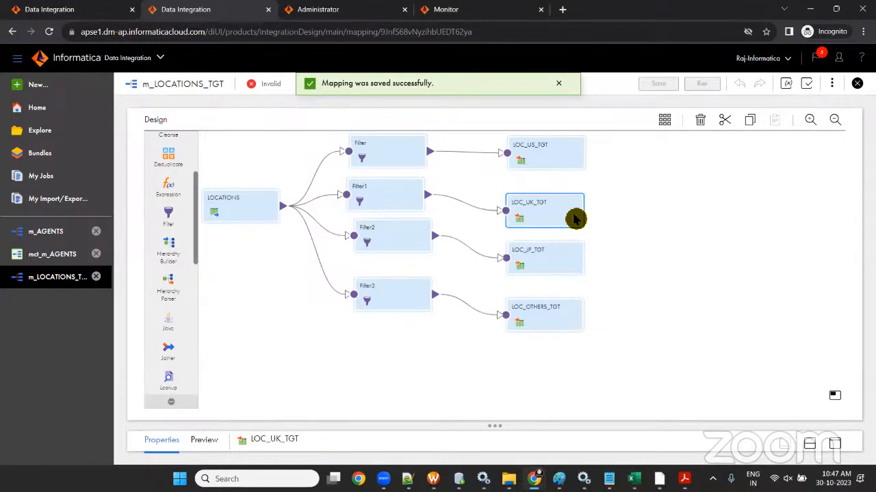
click(835, 444)
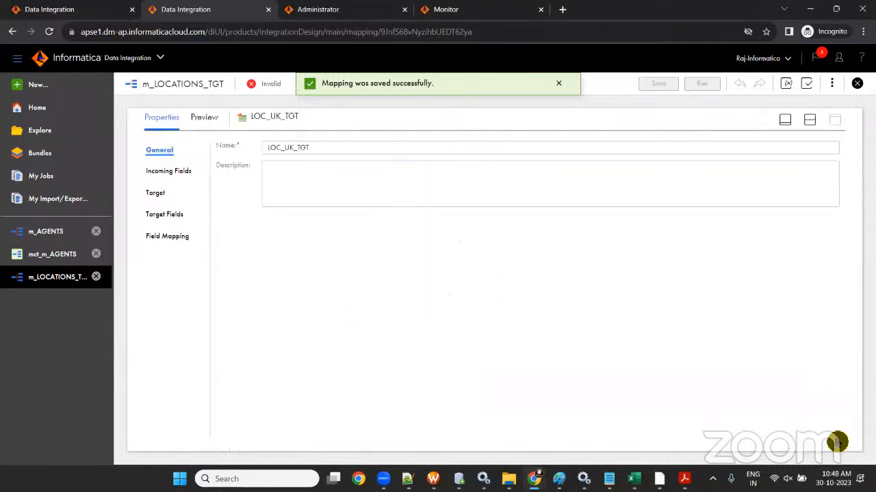
click(172, 237)
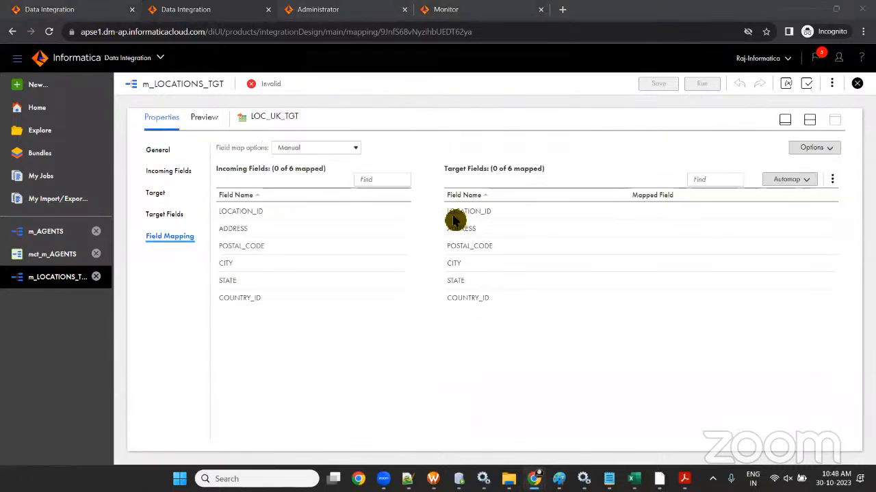
click(788, 179)
click(744, 218)
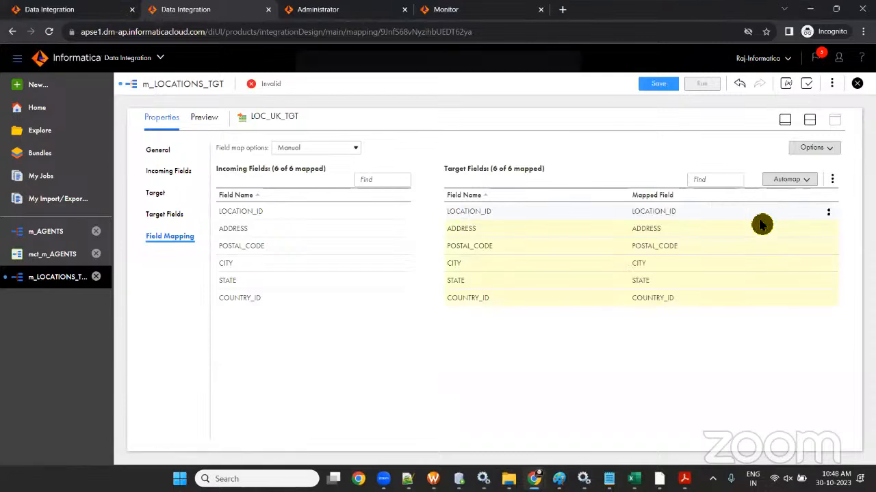
- Smart Map all six fields into LOC_JP_TGT
click(784, 121)
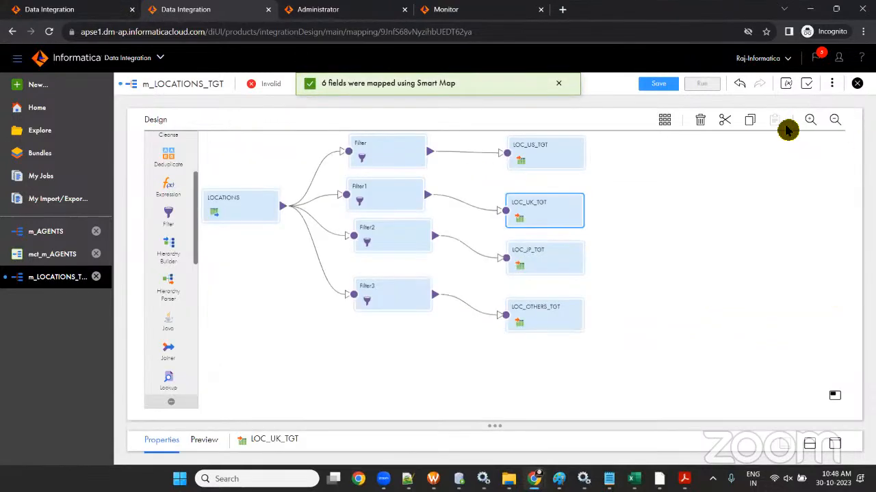
click(534, 260)
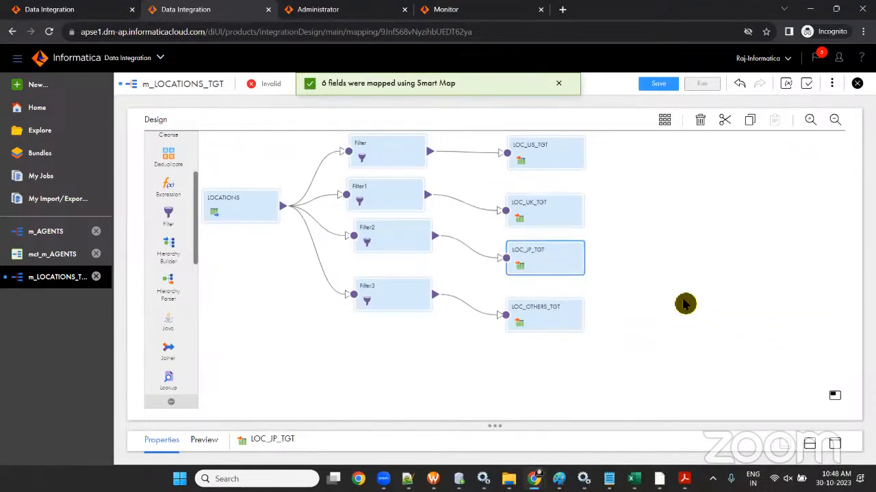
click(834, 445)
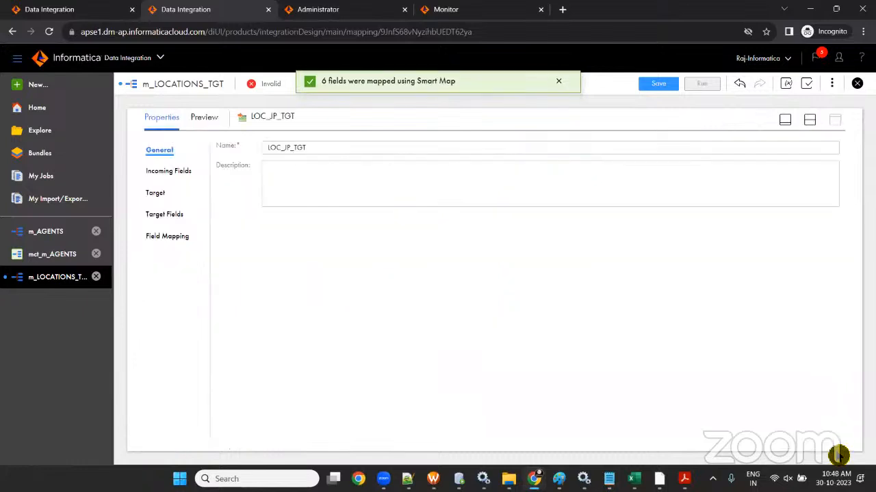
click(159, 238)
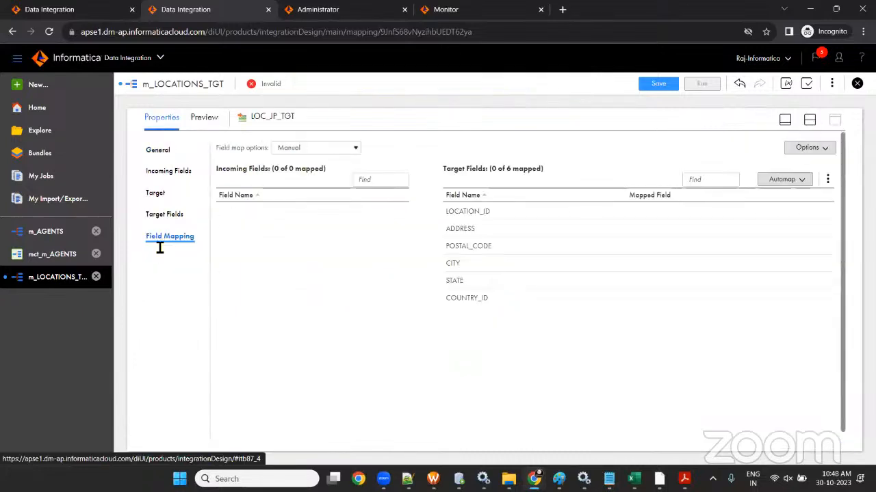
click(786, 180)
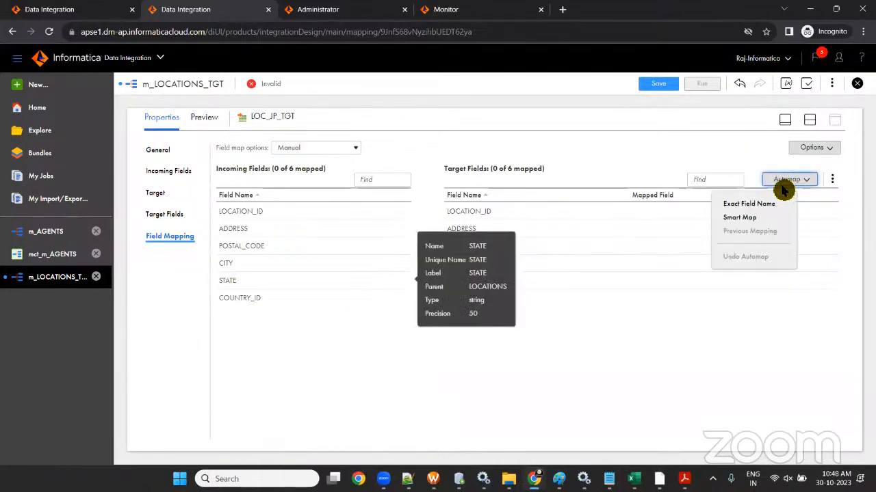
click(750, 218)
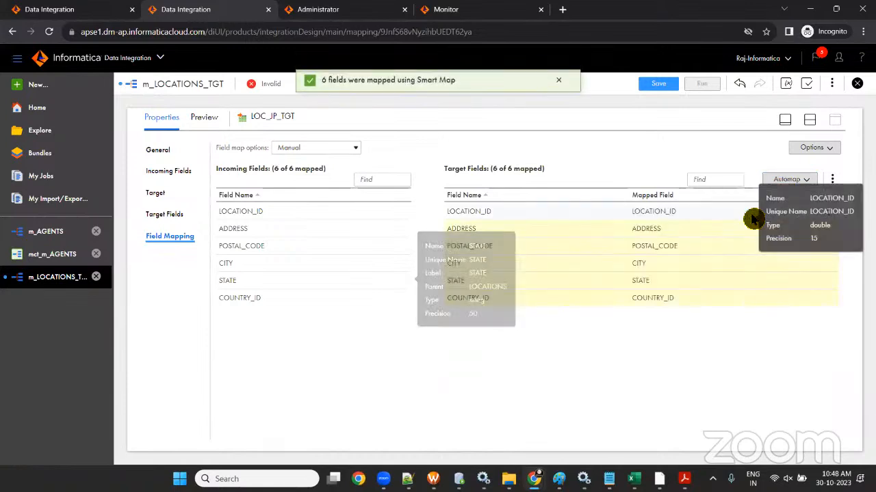
click(809, 121)
- Smart Map all six fields into LOC_OTHERS_TGT and return to the diagram
scroll(458, 180, down, 3)
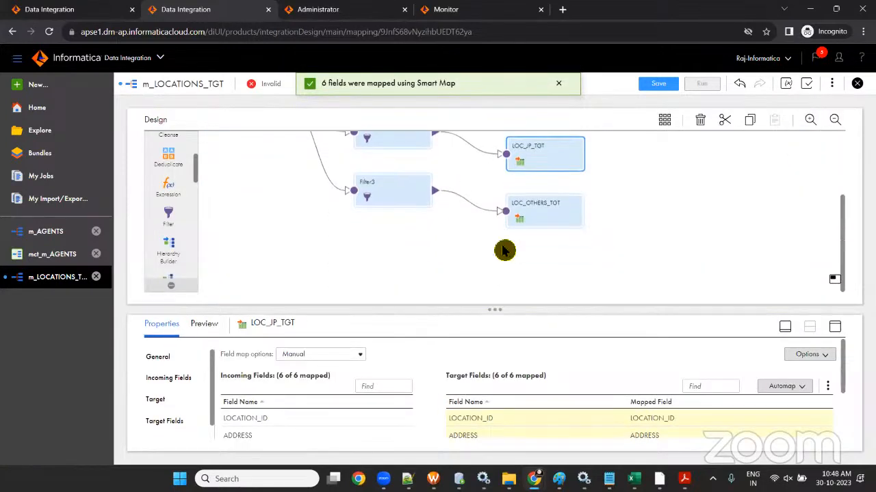
click(554, 225)
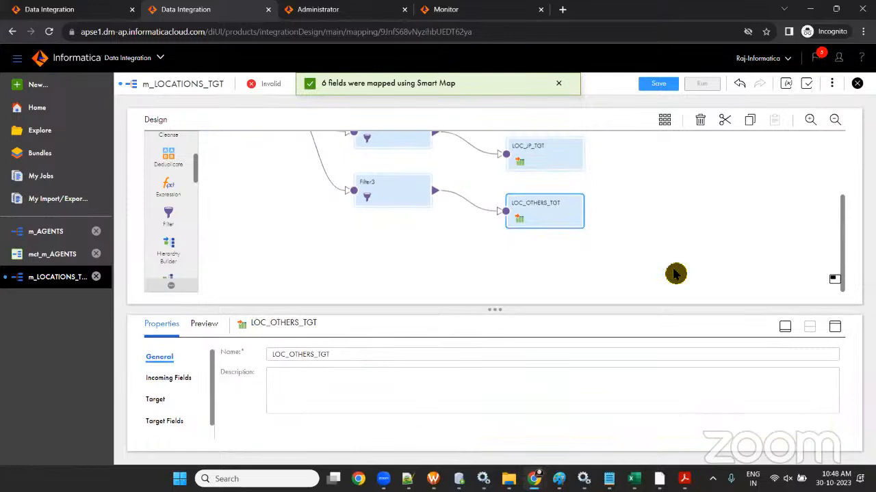
click(836, 327)
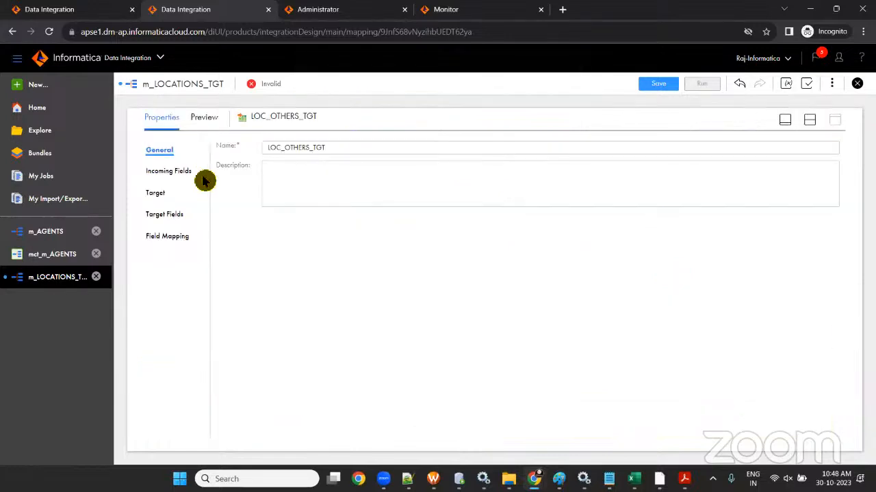
click(176, 235)
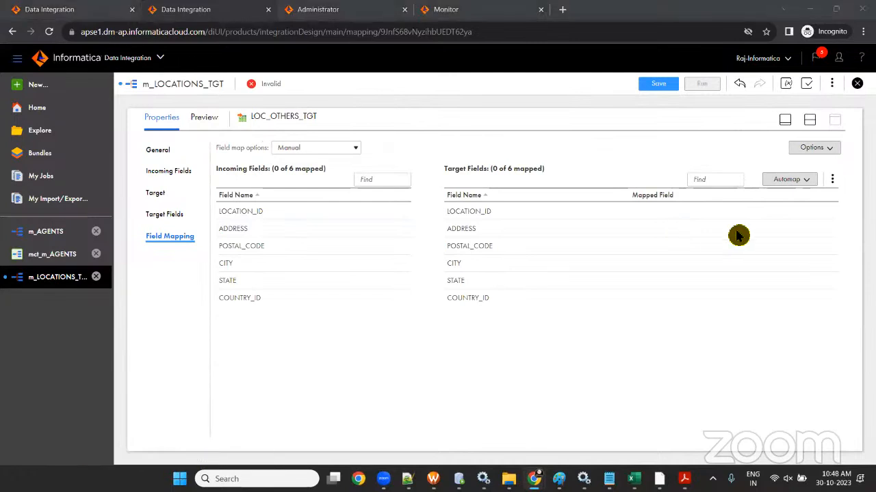
click(787, 179)
click(732, 218)
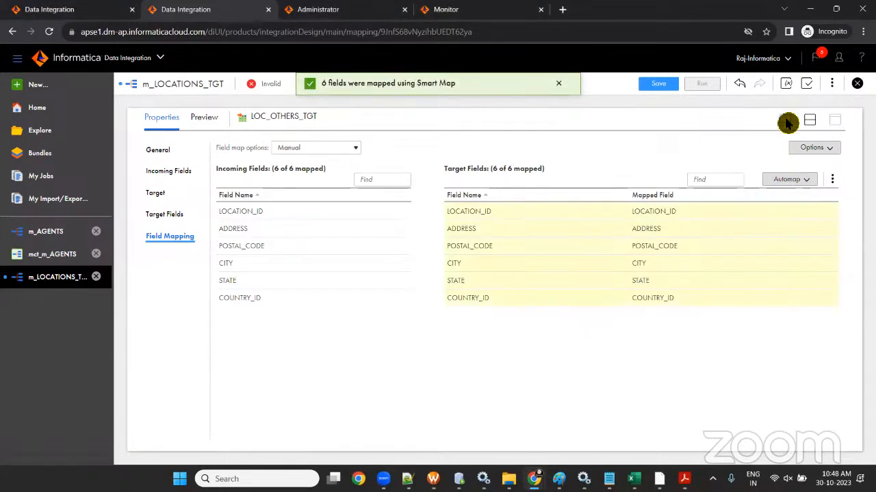
click(785, 121)
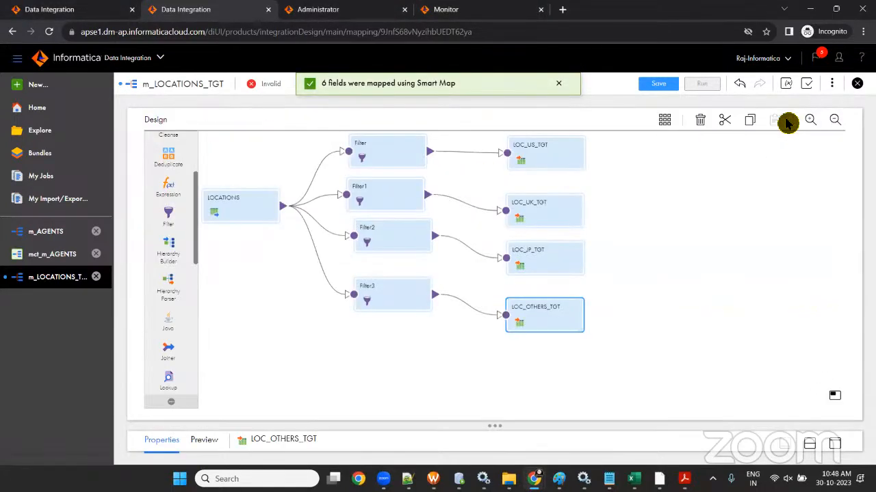
- Save m_LOCATIONS_TGT so its status changes from Invalid to Valid
click(657, 85)
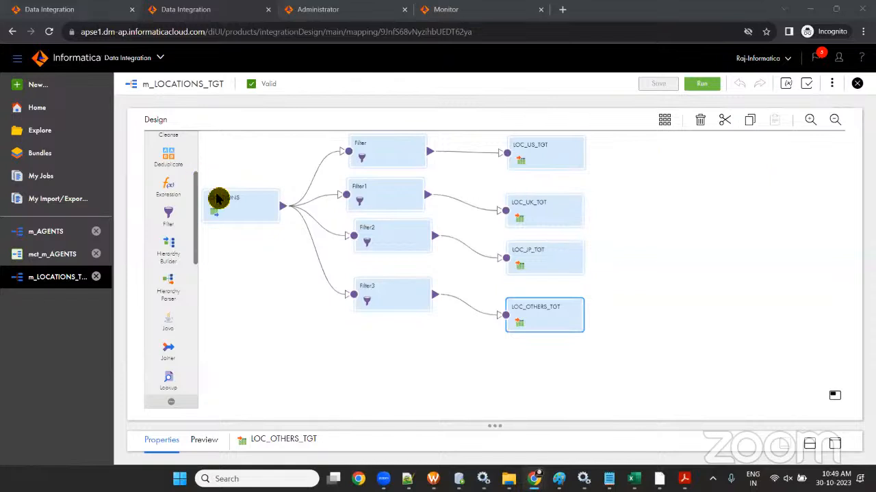
- Shift all four filters and targets to the right, away from LOCATIONS
drag(246, 212, 261, 246)
drag(313, 144, 593, 351)
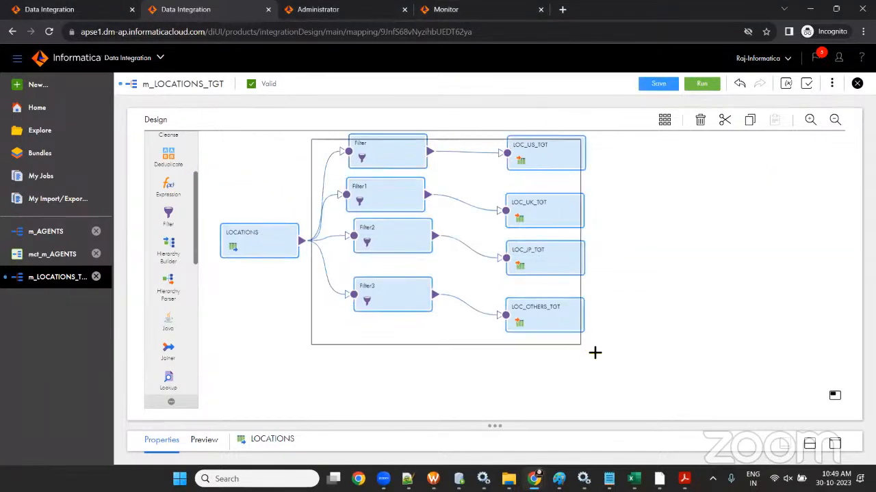
drag(541, 172, 626, 176)
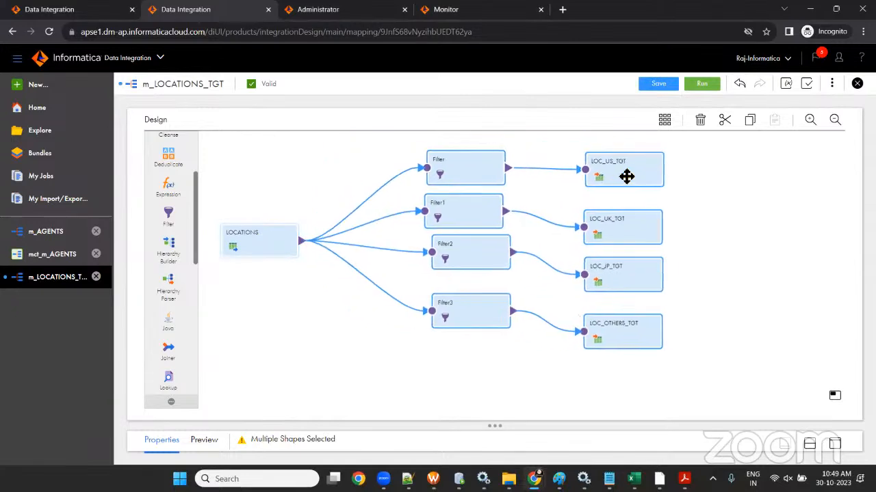
click(391, 332)
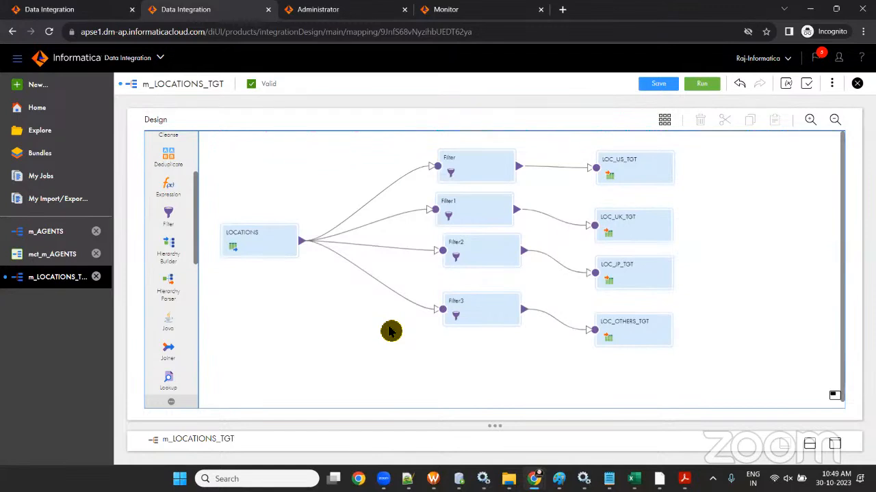
drag(255, 246, 246, 223)
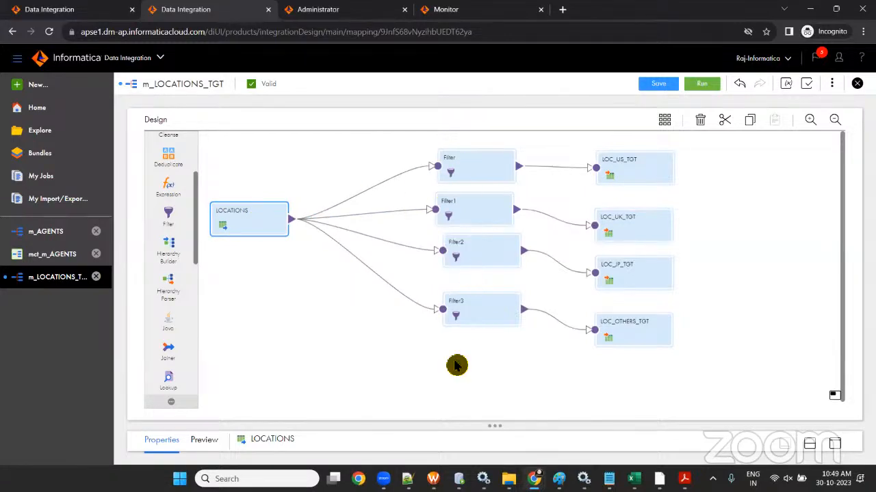
click(241, 230)
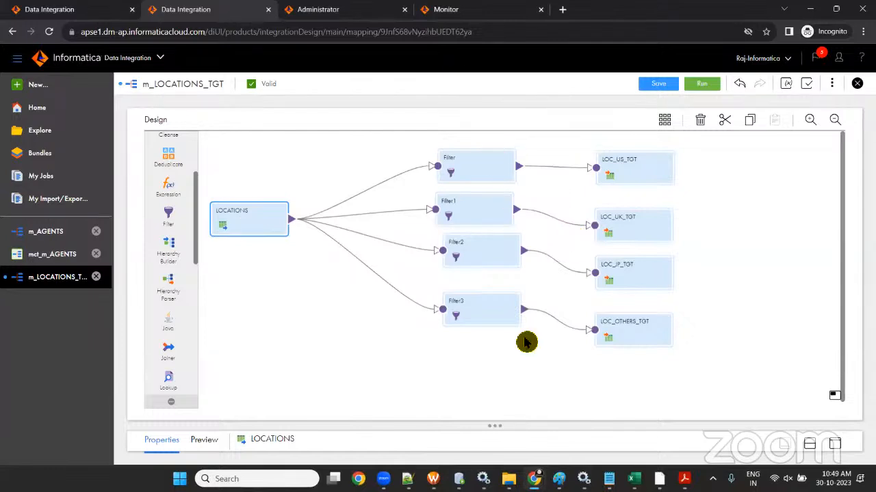
- Reposition Filter, Filter1, Filter2 and Filter3 into a tidy column
drag(474, 164, 467, 149)
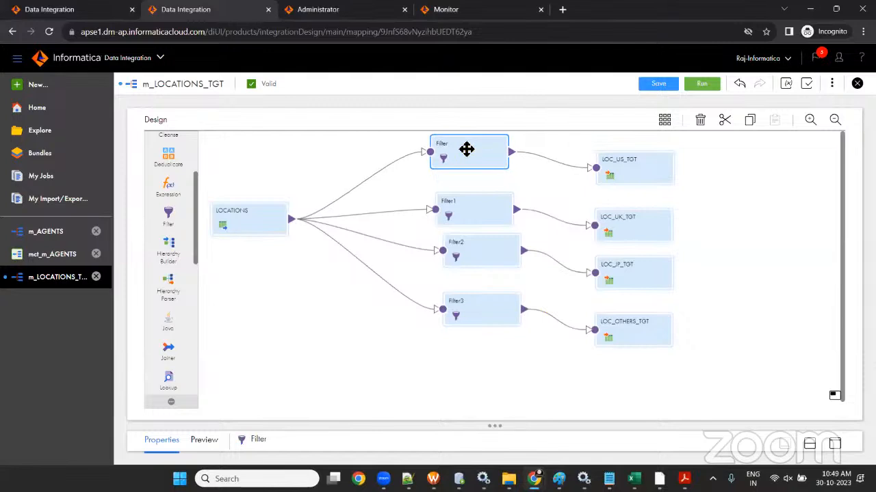
drag(475, 220, 458, 202)
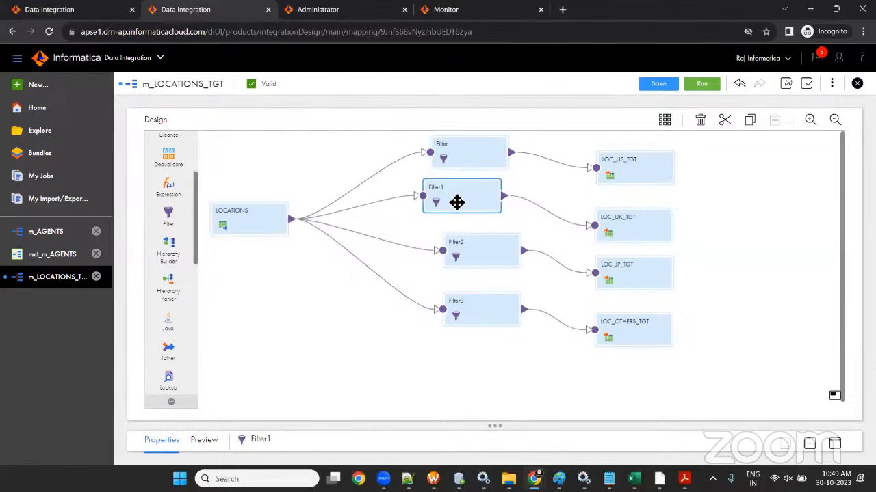
drag(469, 258, 457, 251)
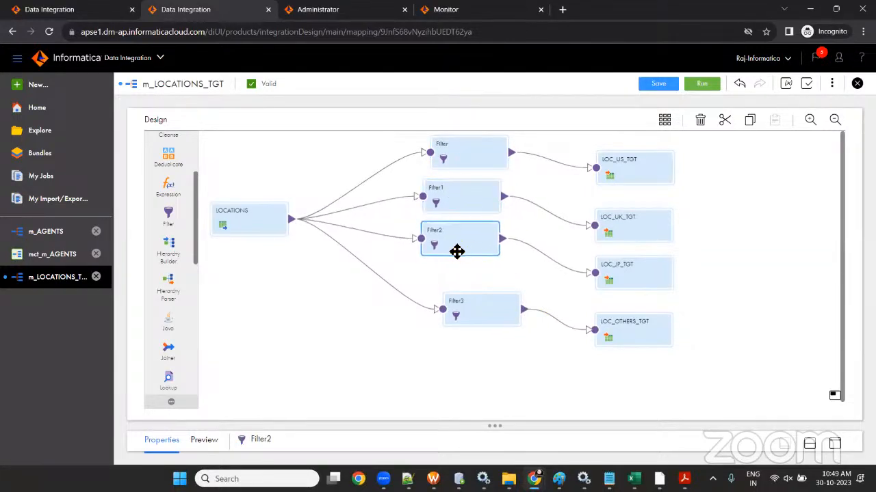
drag(475, 317, 438, 294)
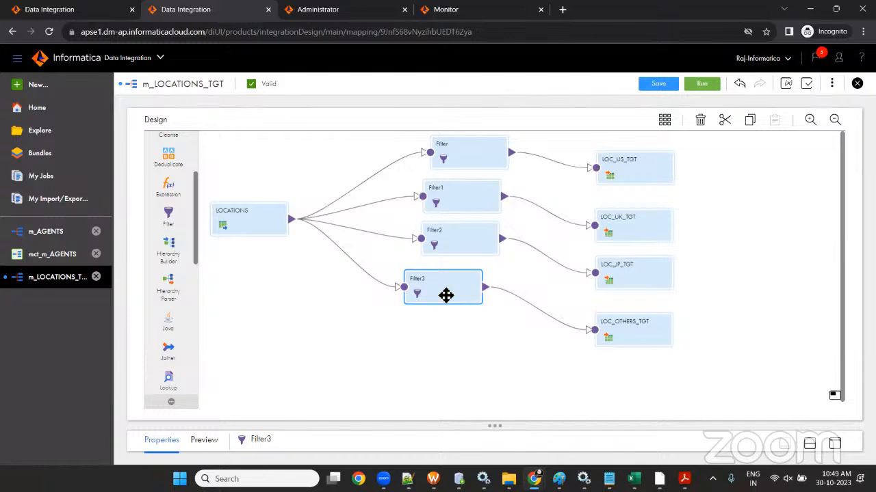
drag(445, 294, 463, 297)
- Select LOCATIONS and each filter in turn, then delete Filter3
click(229, 221)
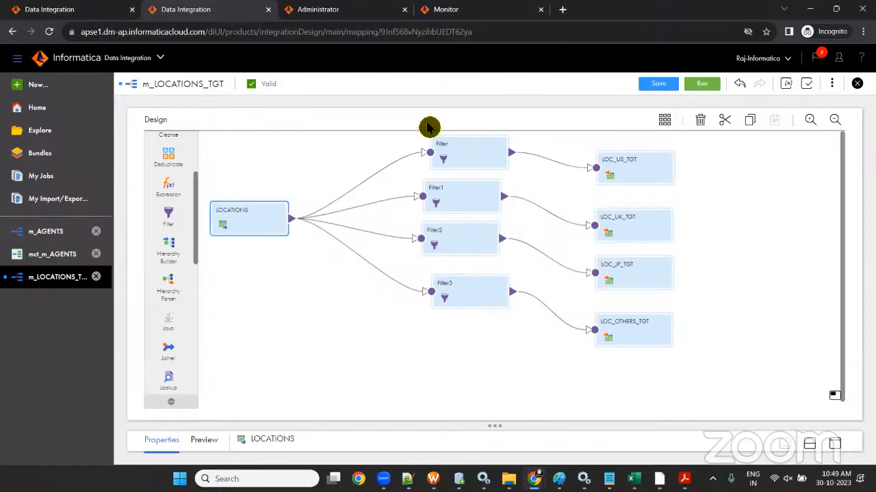
click(439, 147)
click(441, 205)
click(459, 231)
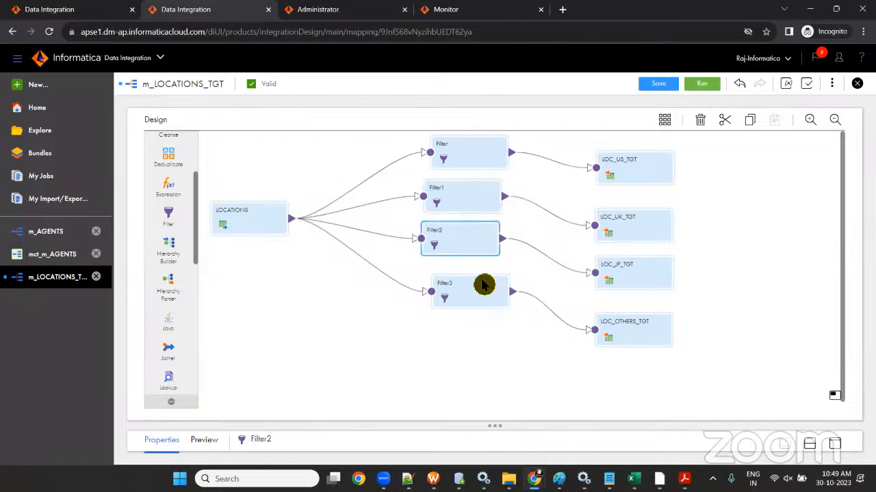
click(483, 287)
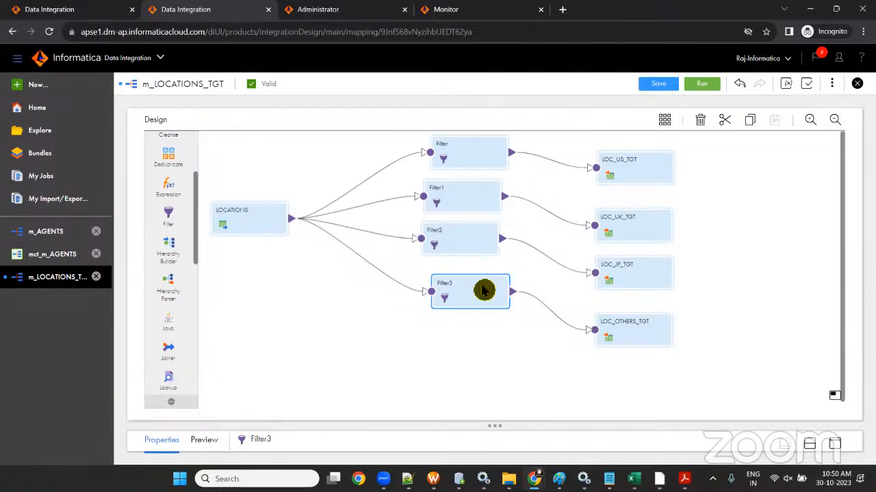
key(Delete)
- Delete Filter3, Filter2, Filter1 and the remaining Filter node from the mapping
click(470, 281)
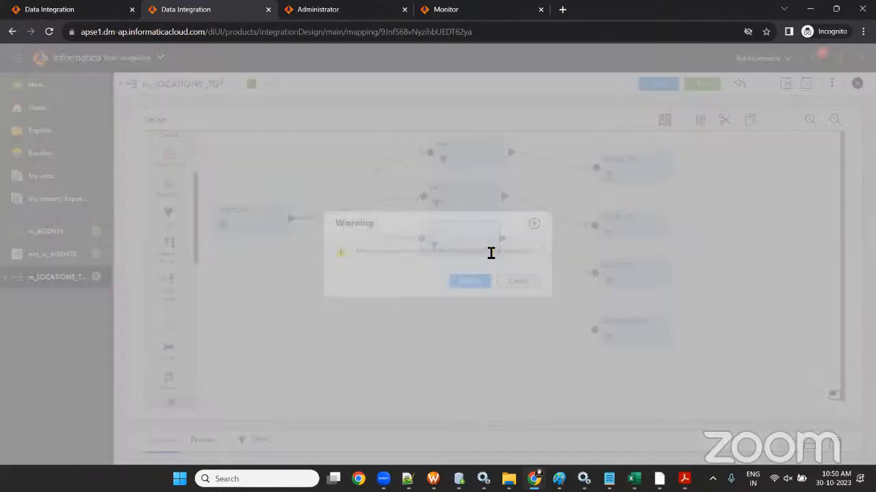
click(470, 281)
click(455, 211)
key(Delete)
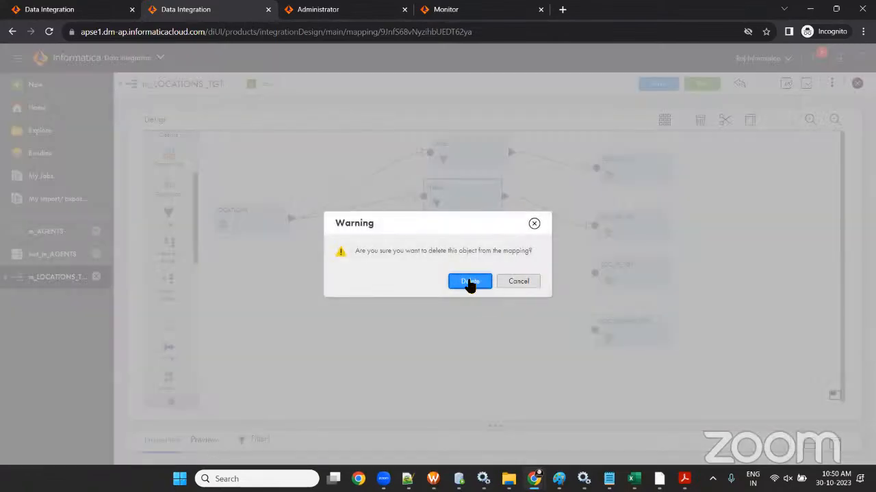
click(469, 283)
click(455, 163)
key(Delete)
click(468, 281)
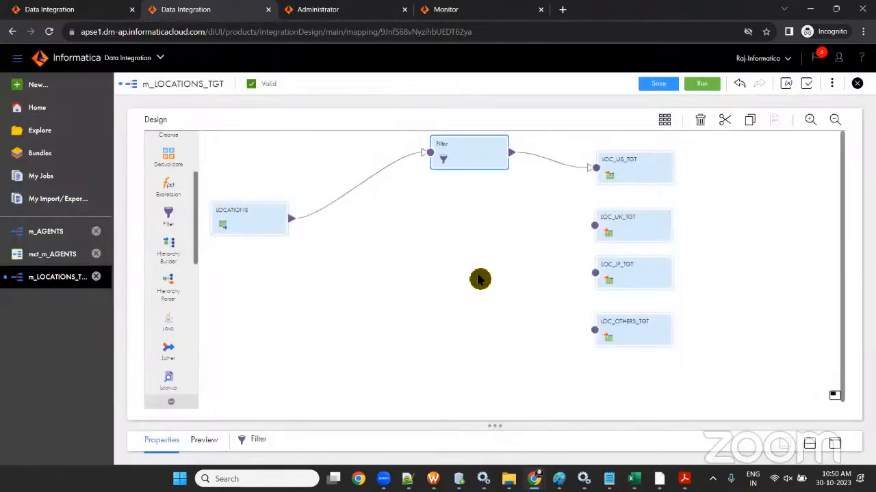
- Place a Router on the canvas between LOCATIONS and the four country targets
click(274, 233)
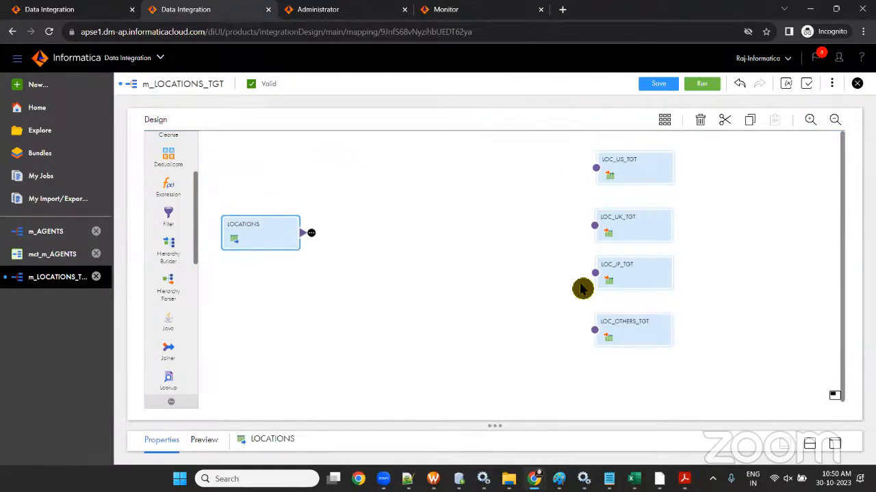
scroll(187, 225, up, 3)
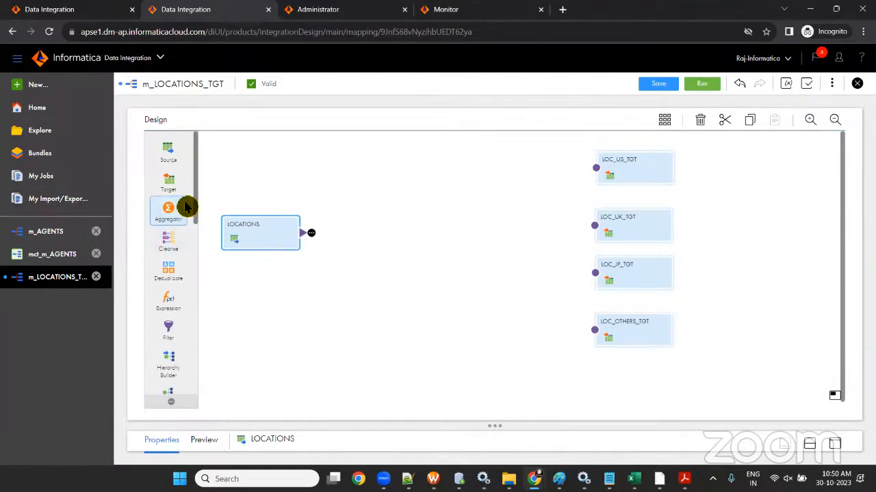
scroll(186, 207, down, 5)
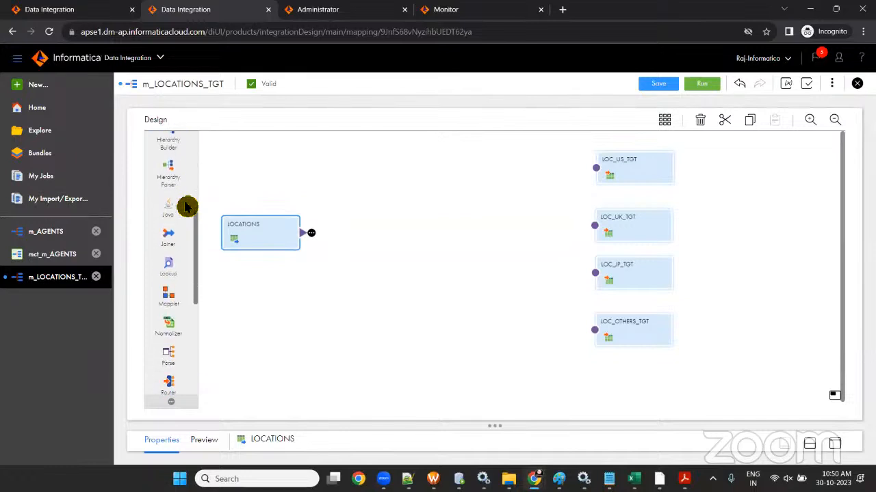
scroll(187, 207, down, 3)
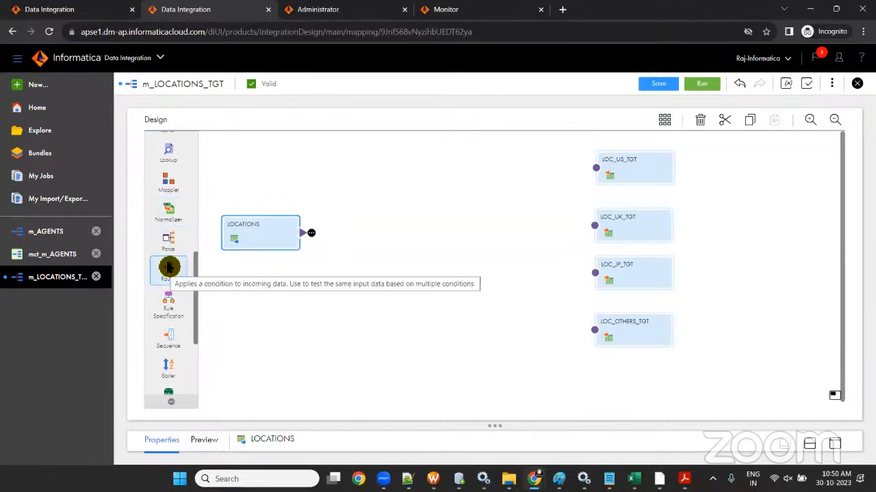
drag(252, 260, 422, 221)
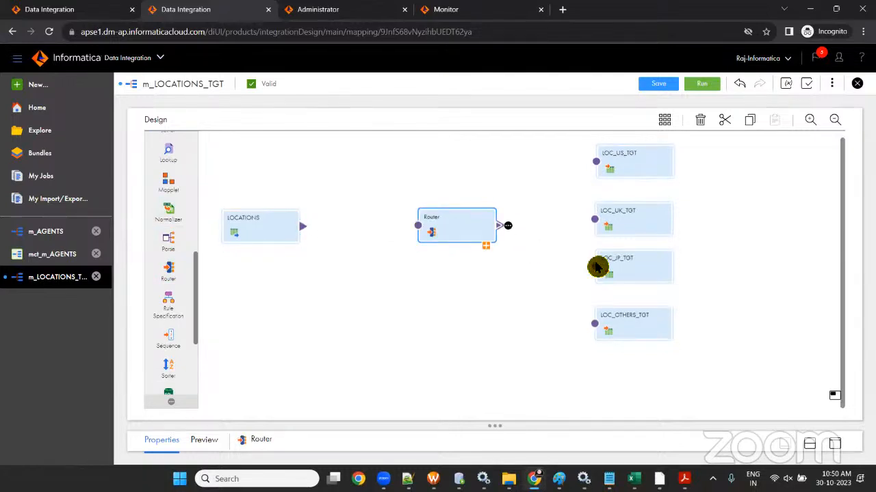
click(657, 480)
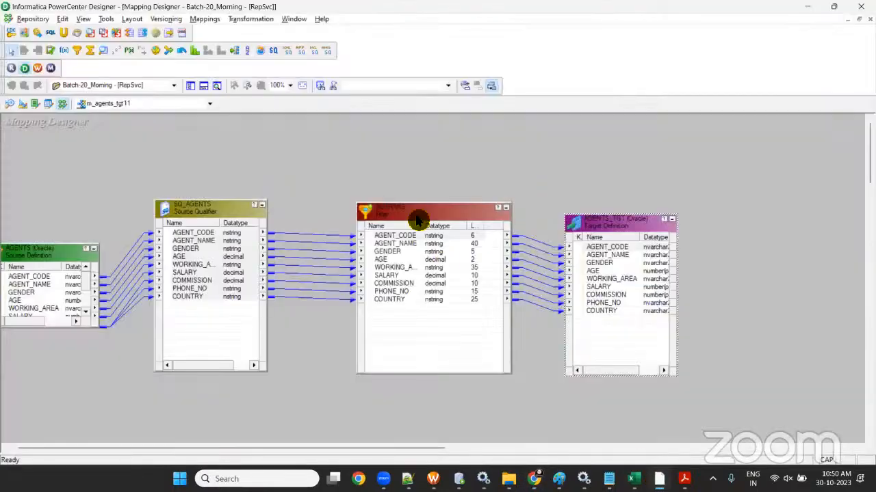
- Delete the Filter transformation from m_agents_tgt11 and save the mapping
click(418, 220)
key(Delete)
click(472, 261)
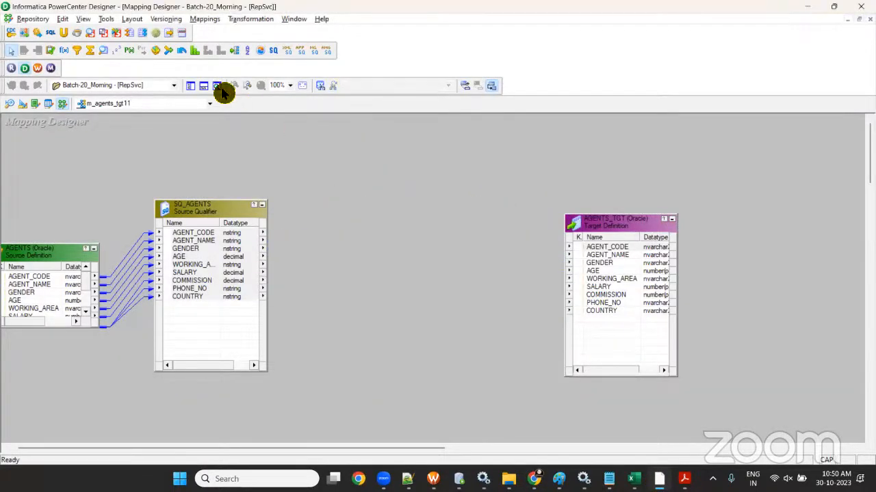
click(190, 85)
key(ctrl+s)
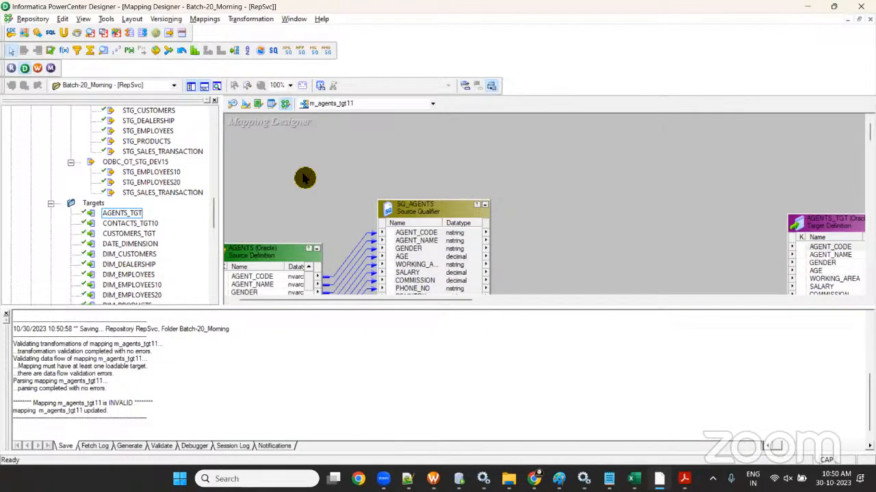
- Clear every object from the mapping canvas
key(ctrl+a)
key(Delete)
key(Return)
click(204, 86)
- Add LOCATIONS and targets LOC_OTHERS_FF, LOC_UK_TGT, LOC_US_TGT, LOC_JP_TGT_FF to the canvas
scroll(135, 198, up, 10)
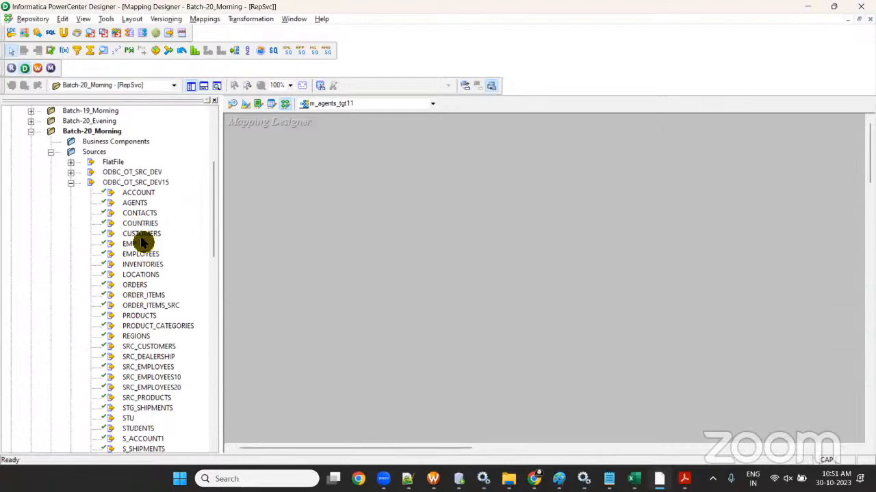
click(140, 275)
drag(342, 278, 342, 277)
scroll(137, 267, down, 20)
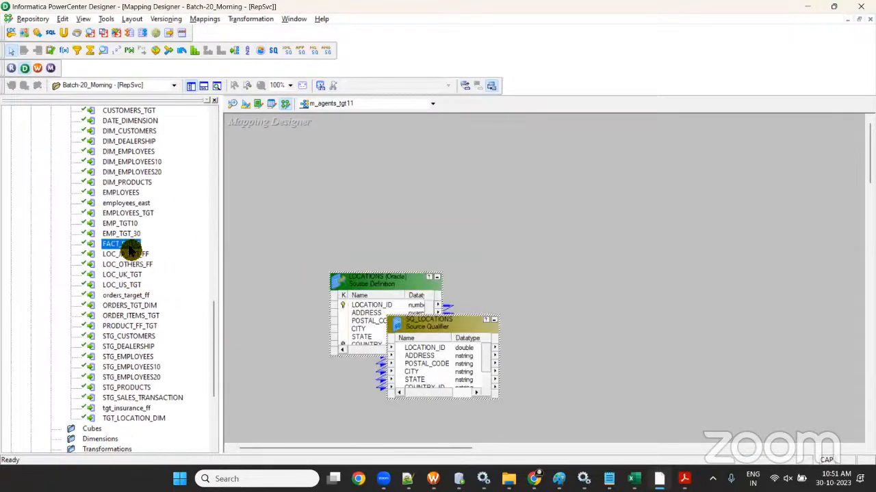
click(130, 264)
ctrl+click(137, 274)
ctrl+click(137, 285)
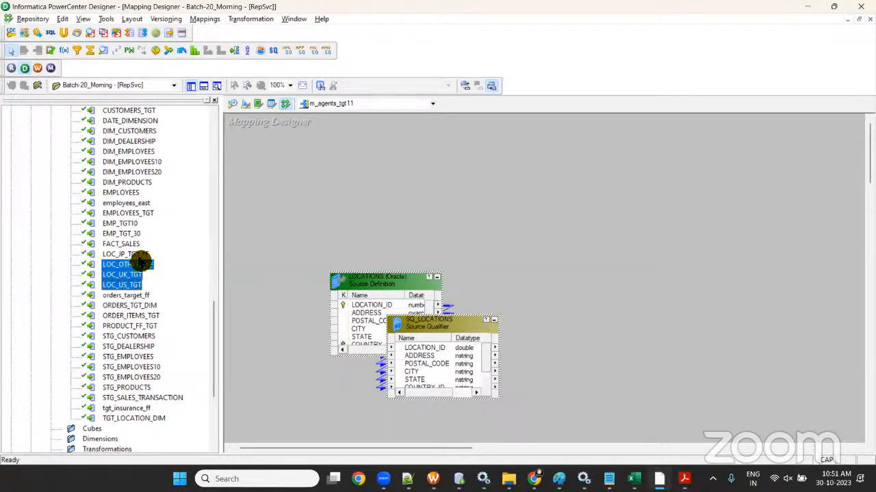
ctrl+click(140, 254)
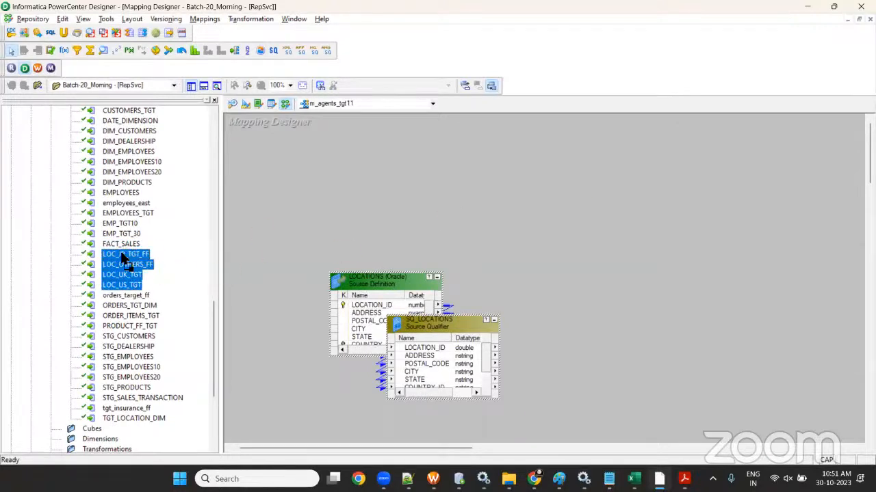
drag(123, 255, 570, 248)
- Arrange LOCATIONS and SQ_LOCATIONS at upper left and the four targets at upper right
click(193, 86)
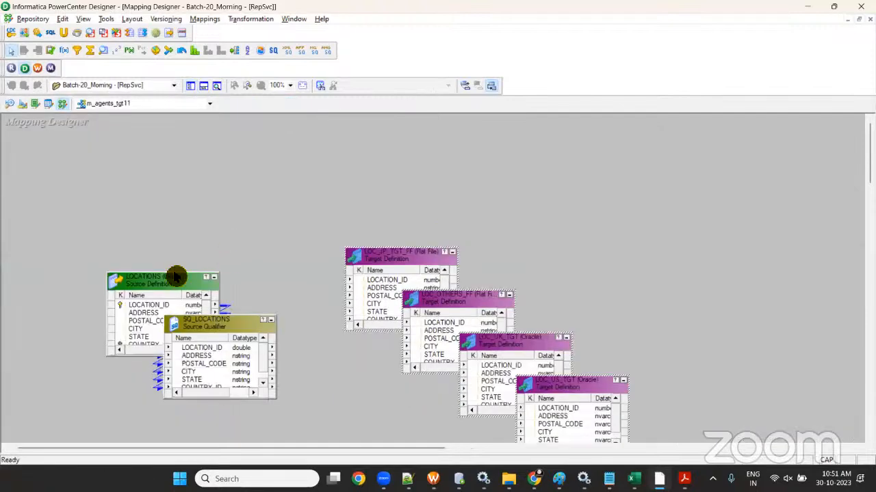
mouse_move(175, 275)
mouse_down()
mouse_move(44, 268)
mouse_move(52, 259)
mouse_up()
drag(200, 327, 167, 265)
drag(303, 200, 615, 376)
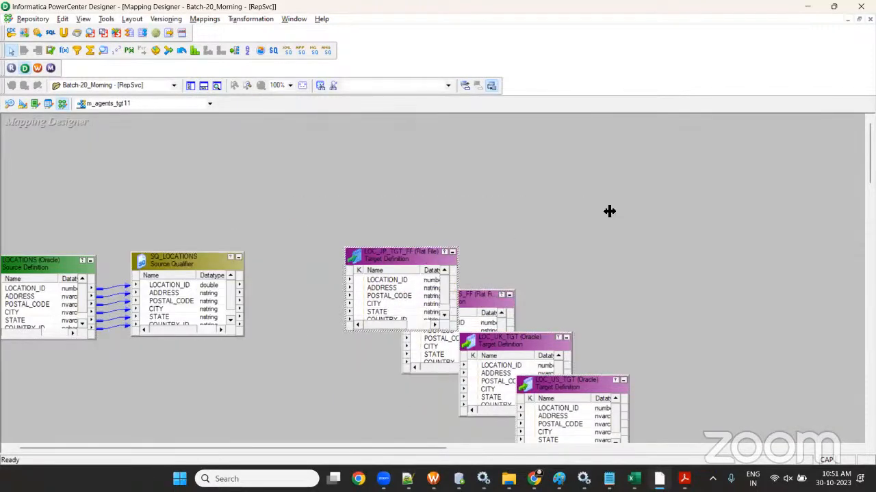
click(420, 279)
drag(421, 279, 633, 172)
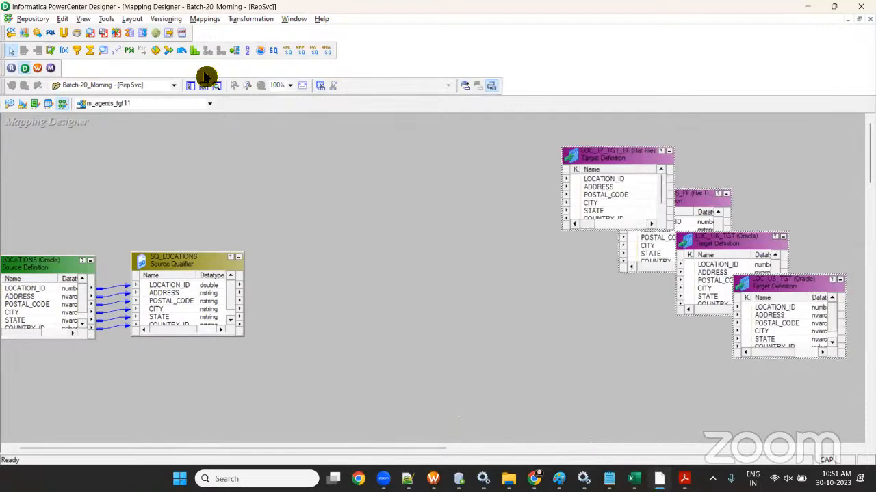
- Create a Router mid-canvas and link all six SQ_LOCATIONS ports into it
click(235, 51)
drag(309, 202, 467, 383)
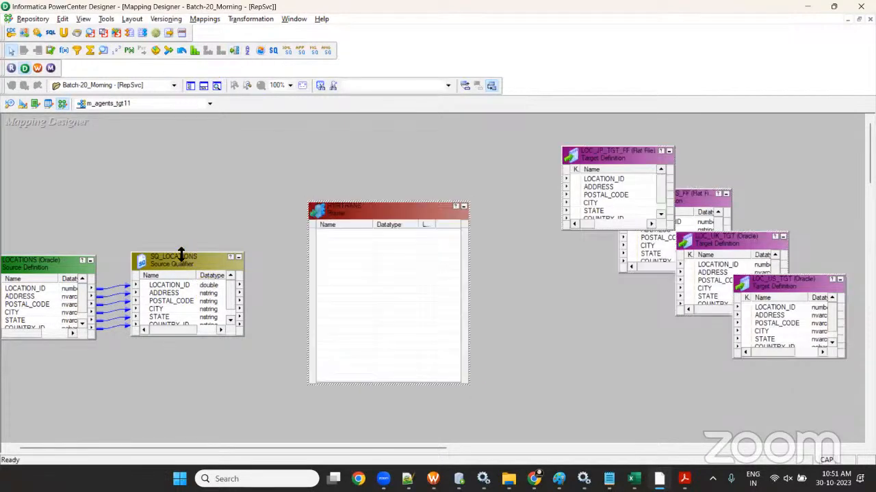
drag(180, 252, 179, 194)
click(176, 228)
shift+click(176, 267)
drag(173, 229, 387, 296)
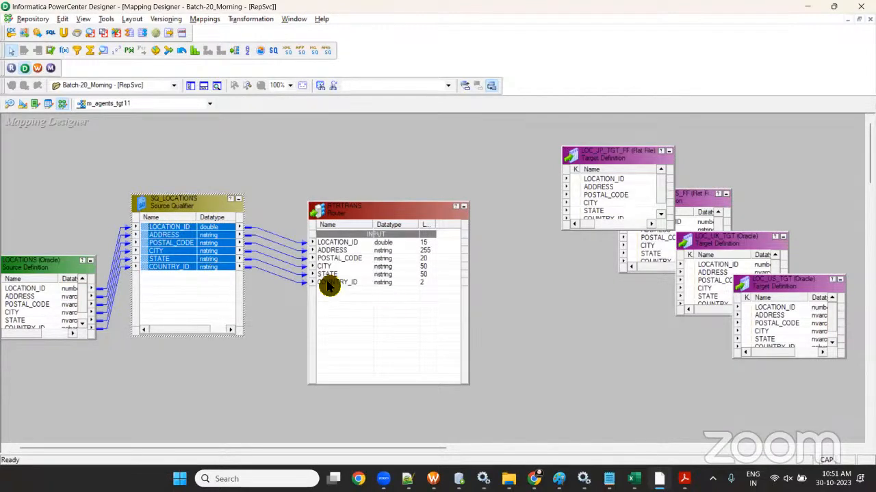
key(alt+Tab)
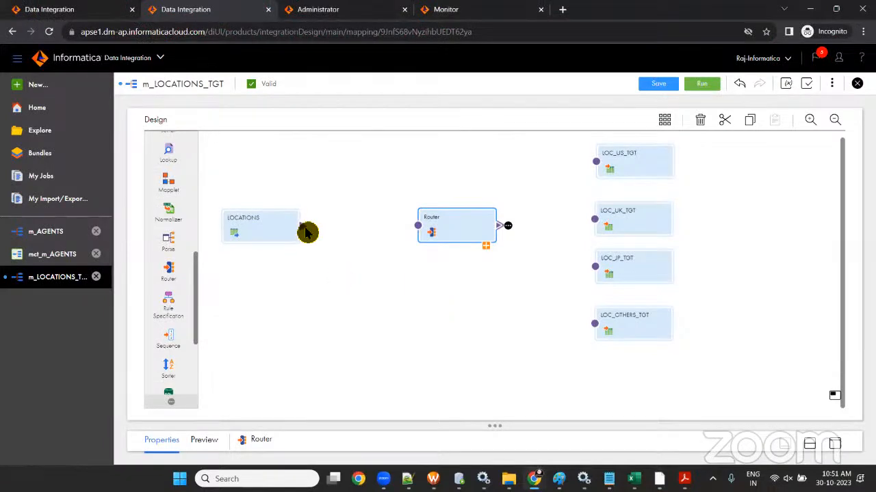
- Link LOCATIONS to the Router and shift the Router slightly left
drag(303, 228, 422, 234)
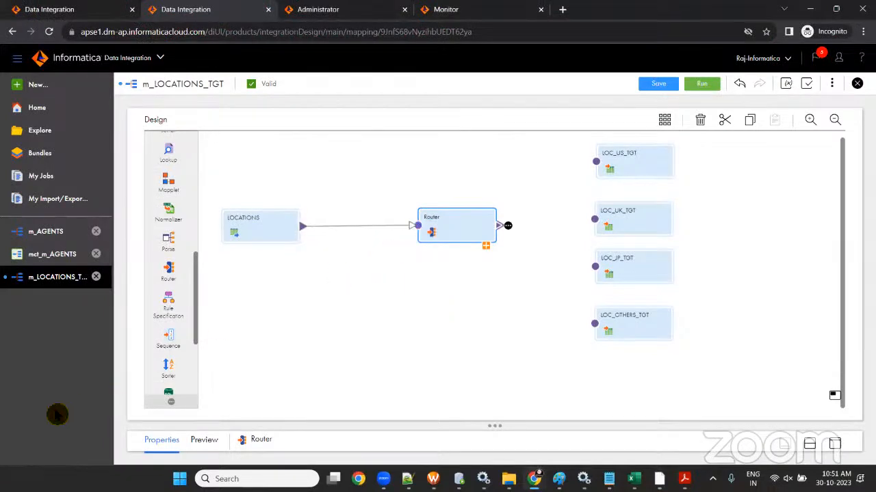
key(alt+Tab)
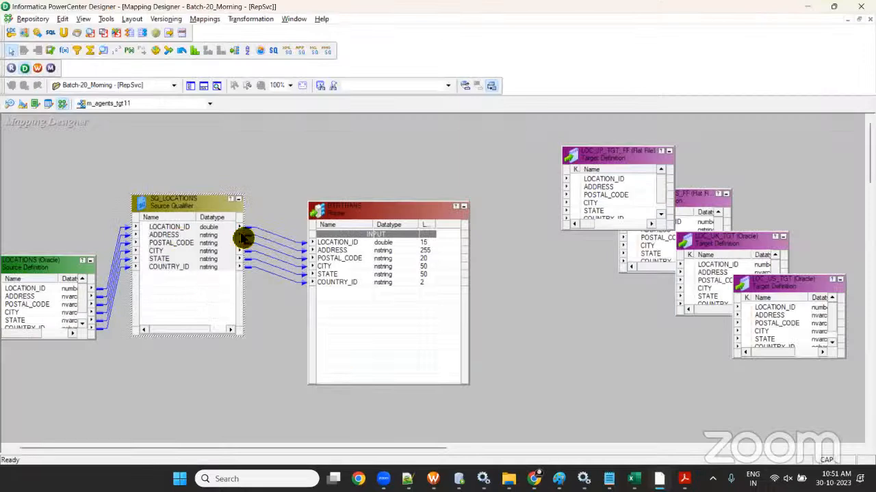
key(alt+Tab)
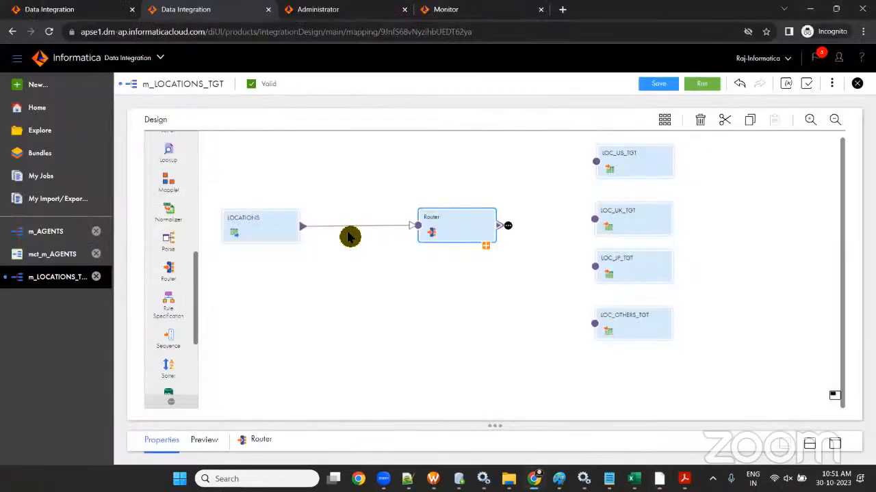
click(254, 231)
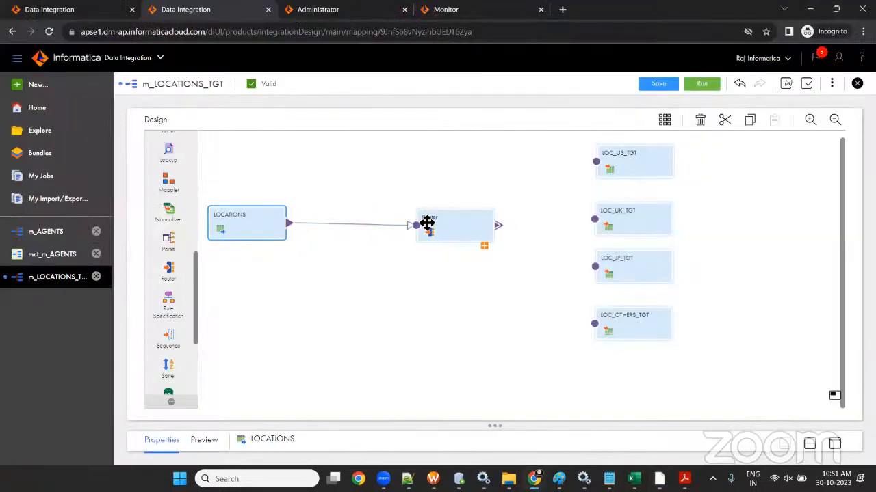
drag(427, 223, 400, 219)
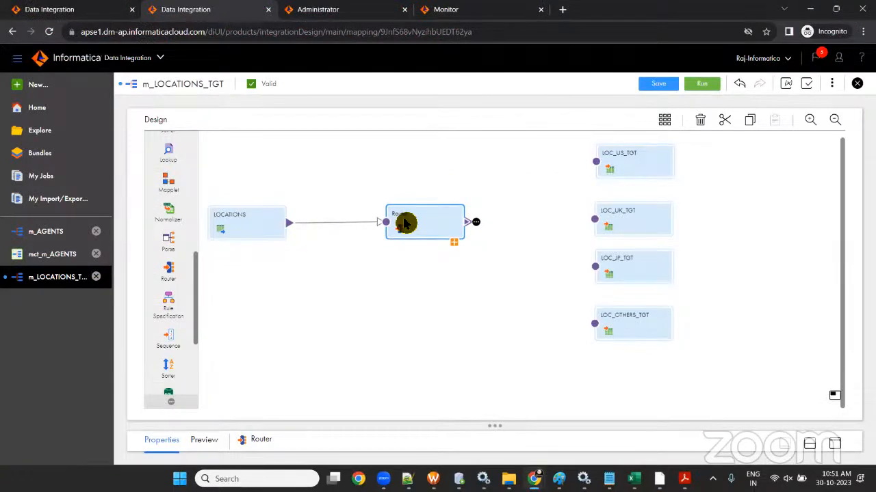
key(alt+Tab)
double_click(385, 240)
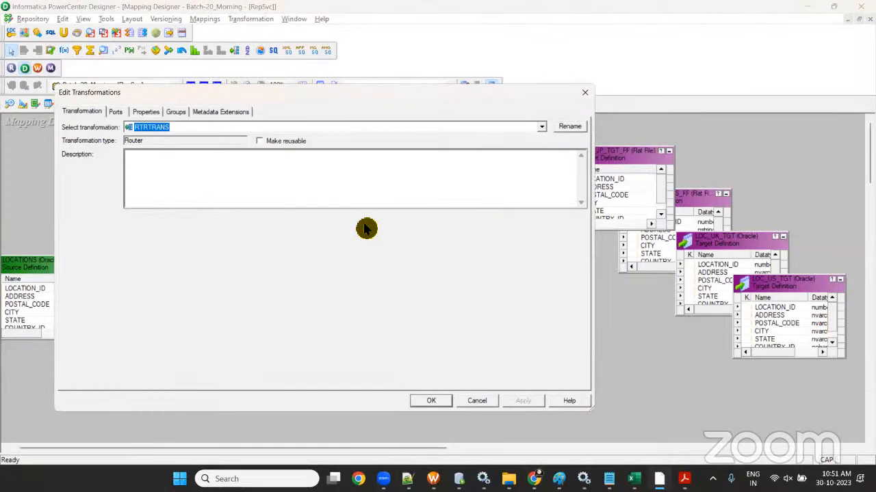
- Give RTRTRANS output groups NEWGROUP1–NEWGROUP3, removing the extra NEWGROUP4
click(176, 111)
click(502, 141)
click(503, 140)
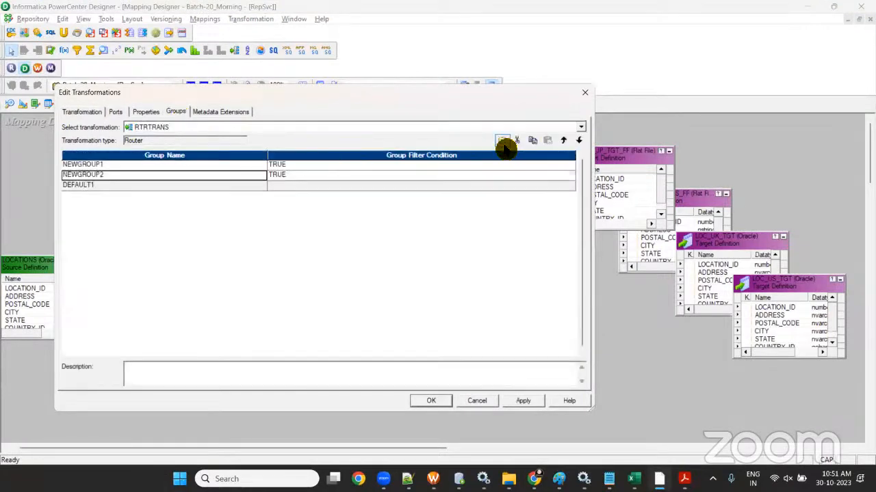
click(502, 141)
click(503, 141)
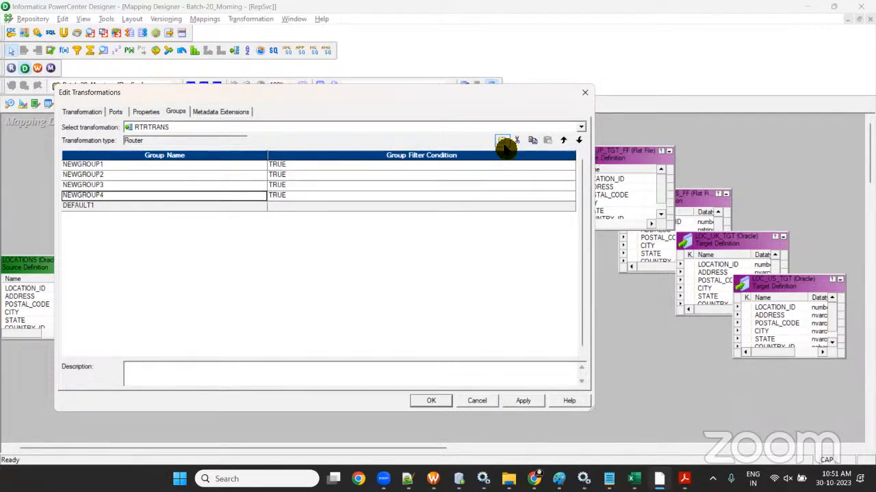
click(516, 140)
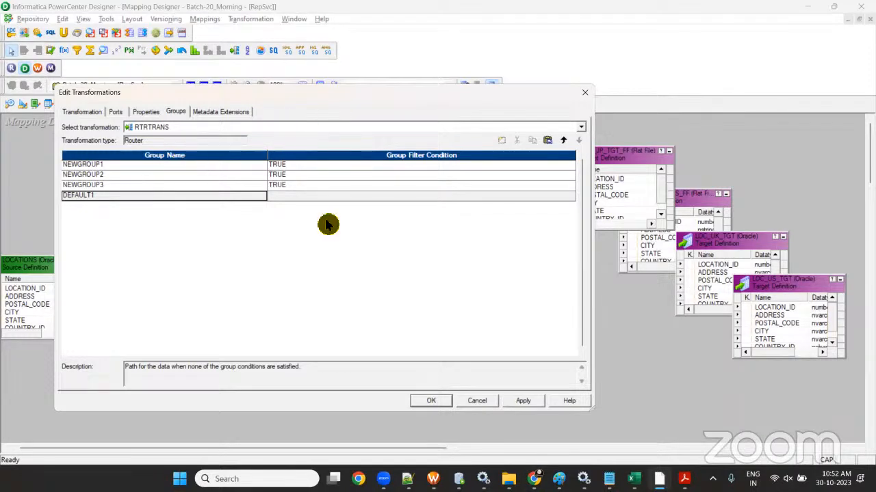
click(427, 401)
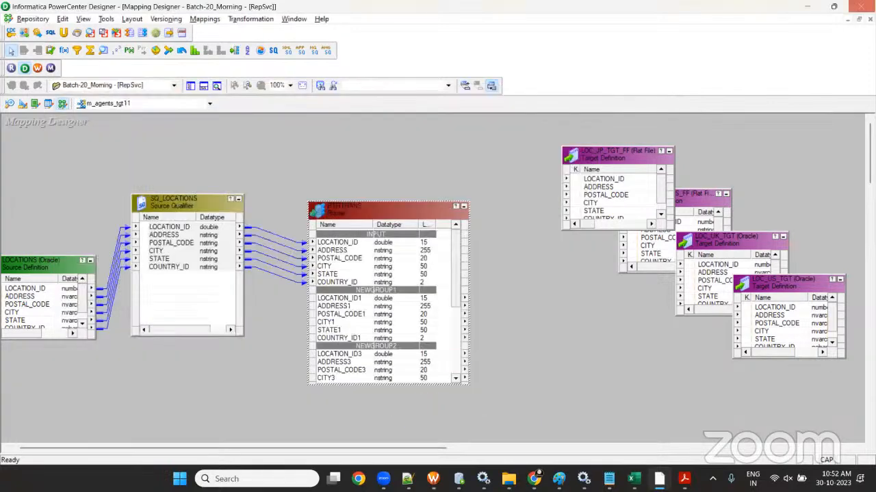
- Minimize PowerCenter Designer to bring back the cloud m_LOCATIONS_TGT mapping
click(808, 7)
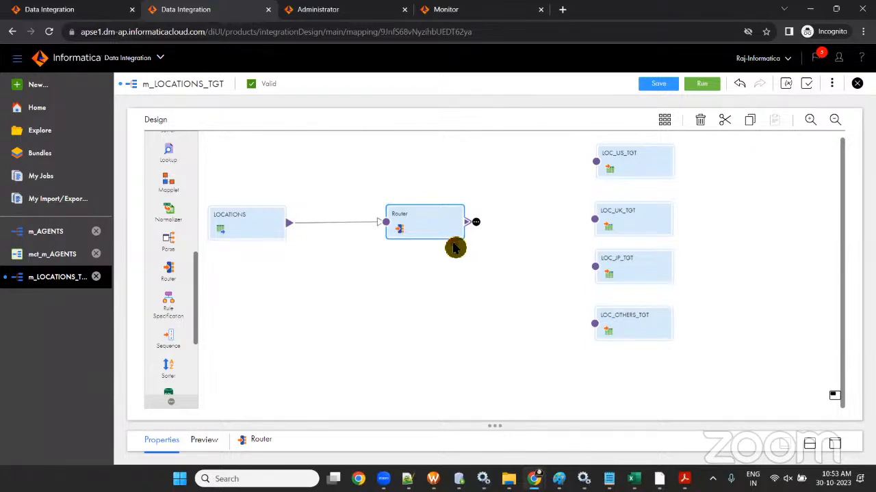
- Expand the Router, move it up and enlarge its properties panel below the canvas
click(458, 247)
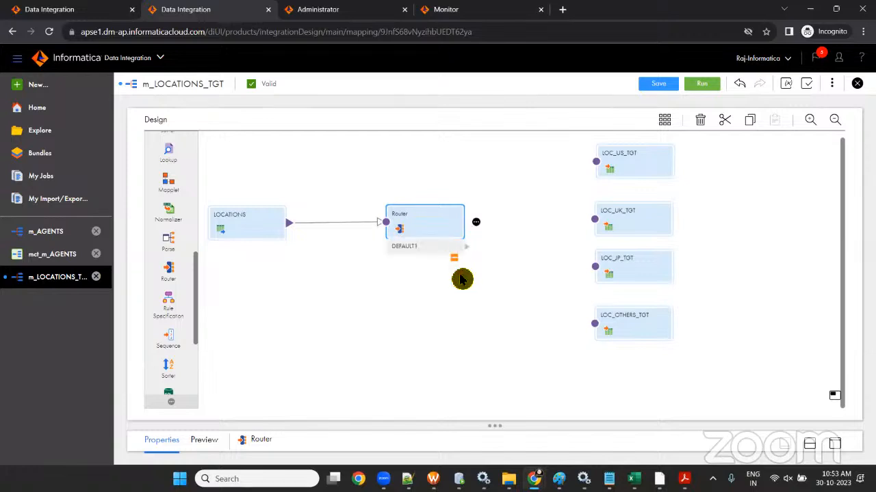
drag(497, 429, 483, 294)
drag(445, 238, 434, 192)
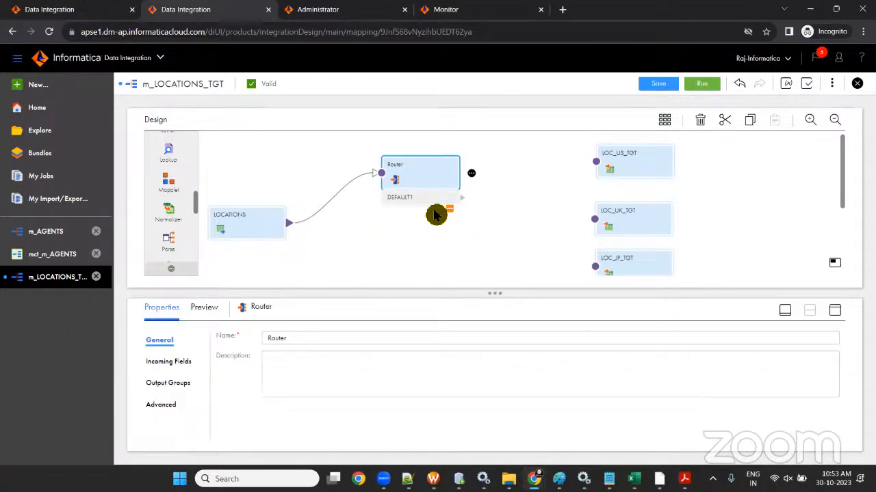
drag(498, 292, 491, 272)
drag(426, 183, 422, 167)
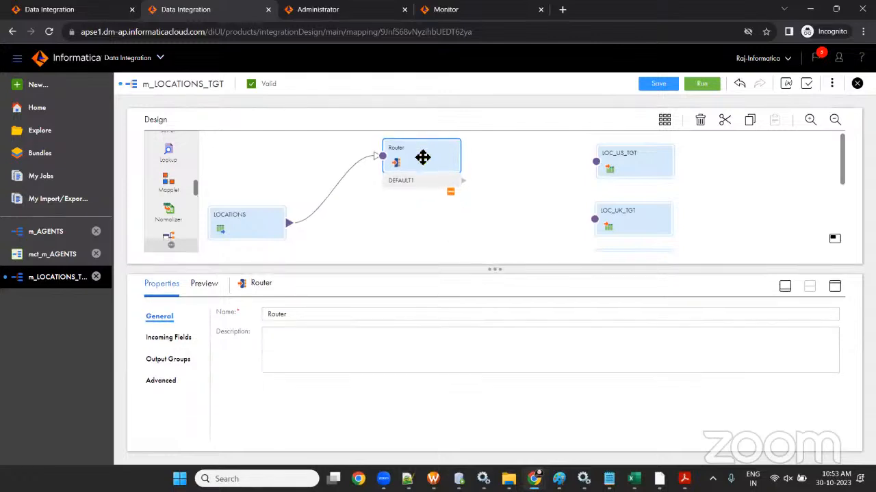
- Add output groups NewGroup, NewGroup1 and NewGroup2 to the Router
click(174, 369)
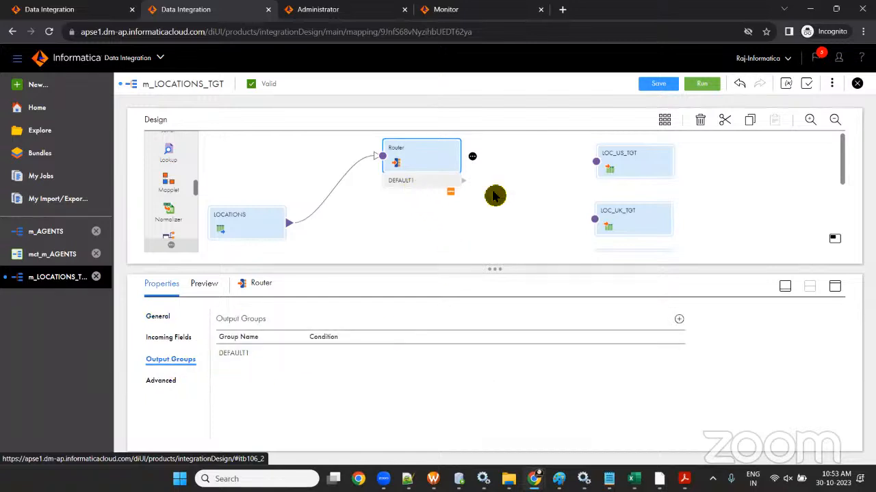
click(680, 321)
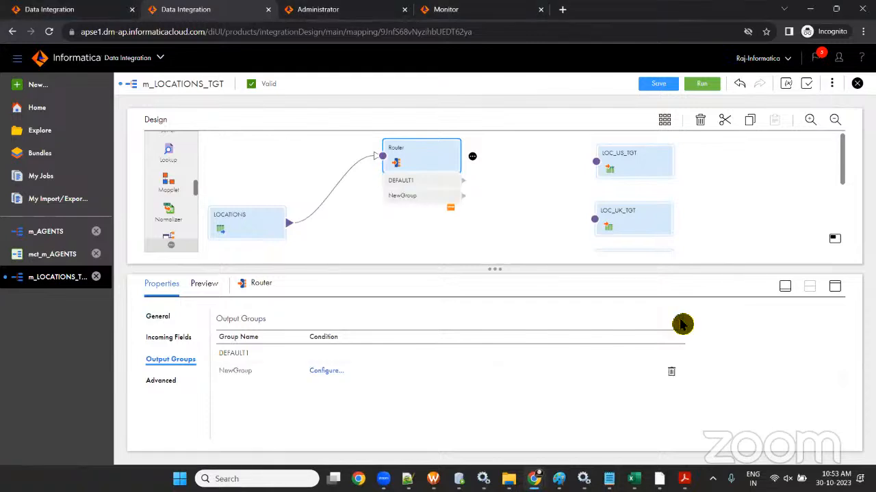
click(682, 324)
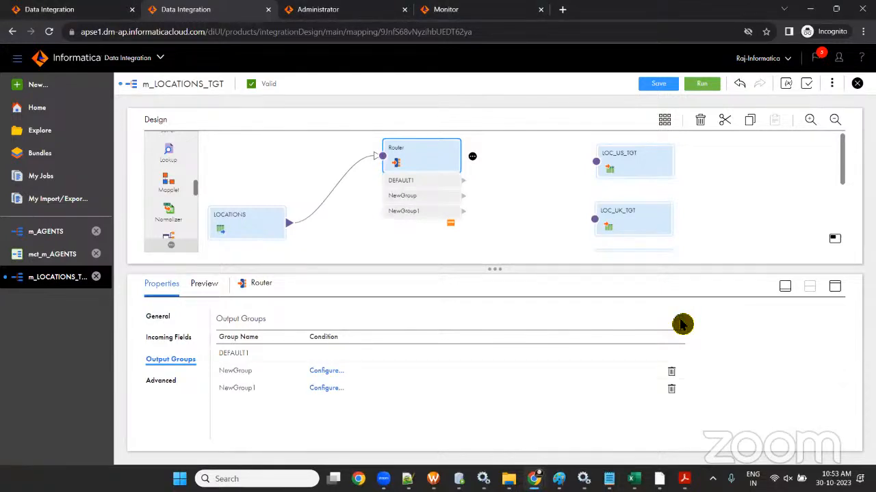
click(682, 324)
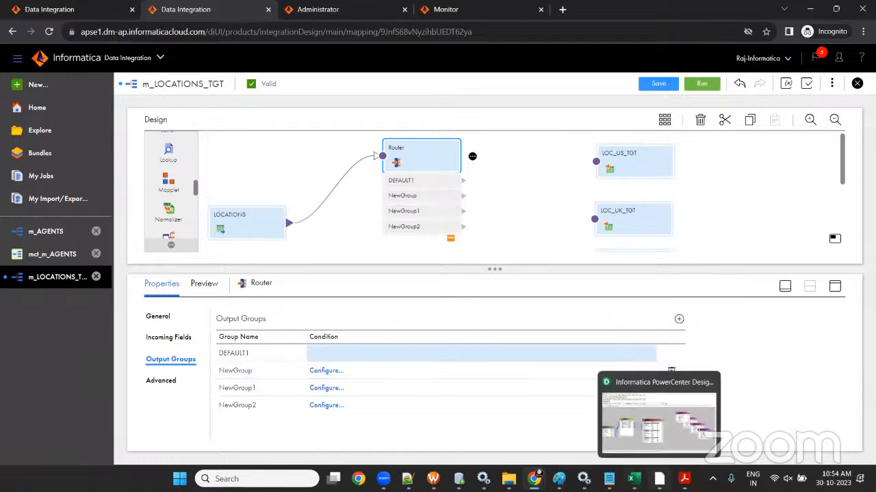
click(659, 479)
- Review RTRTRANS's groups and the DEFAULT1 description, then minimize PowerCenter Designer
drag(362, 203, 363, 118)
double_click(372, 305)
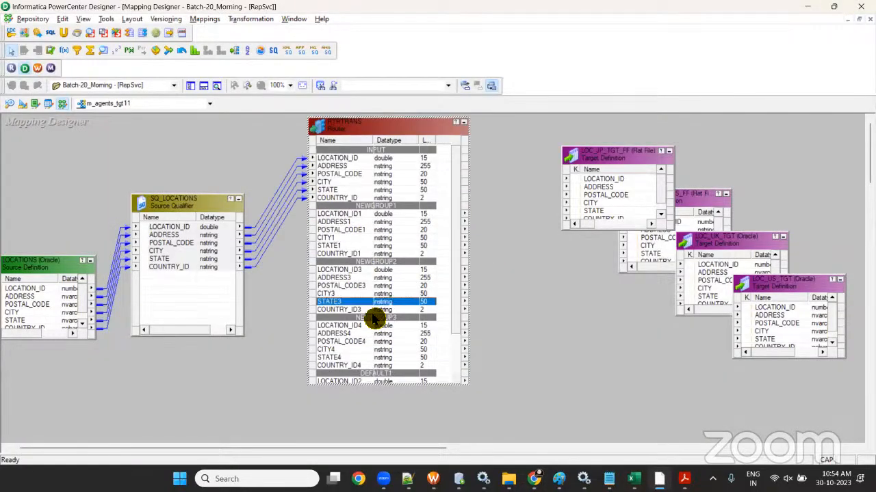
click(176, 112)
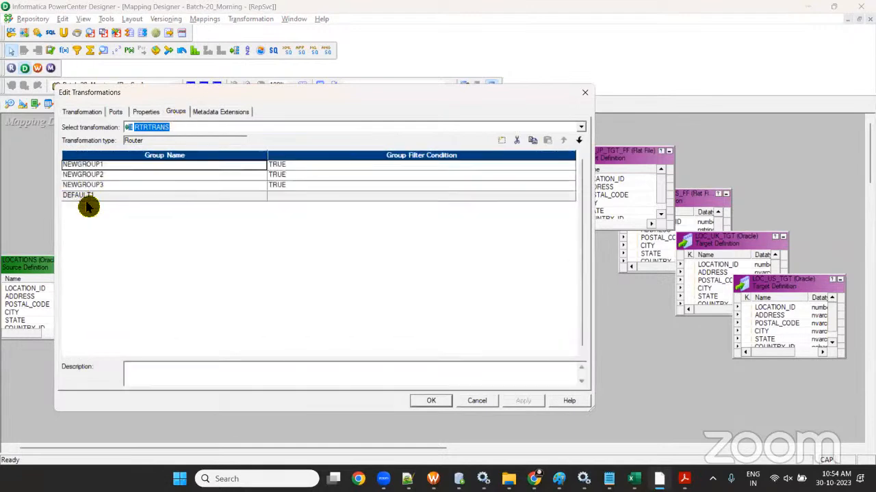
click(108, 197)
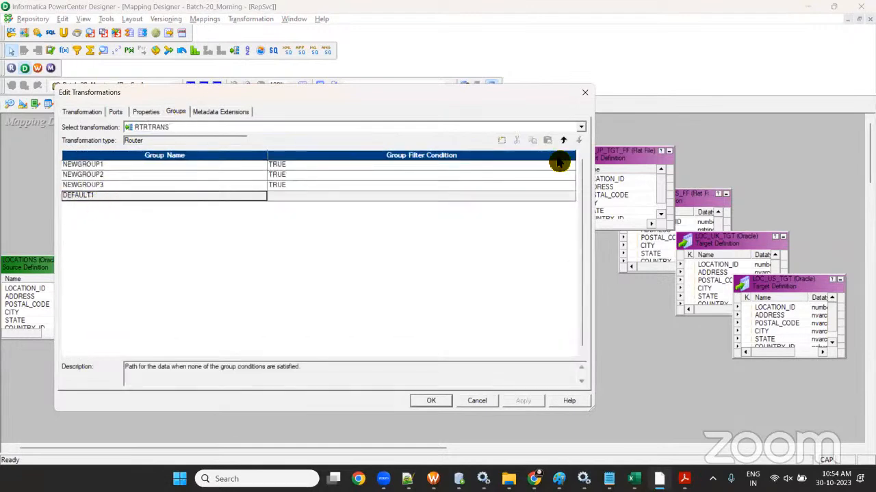
click(585, 93)
click(807, 7)
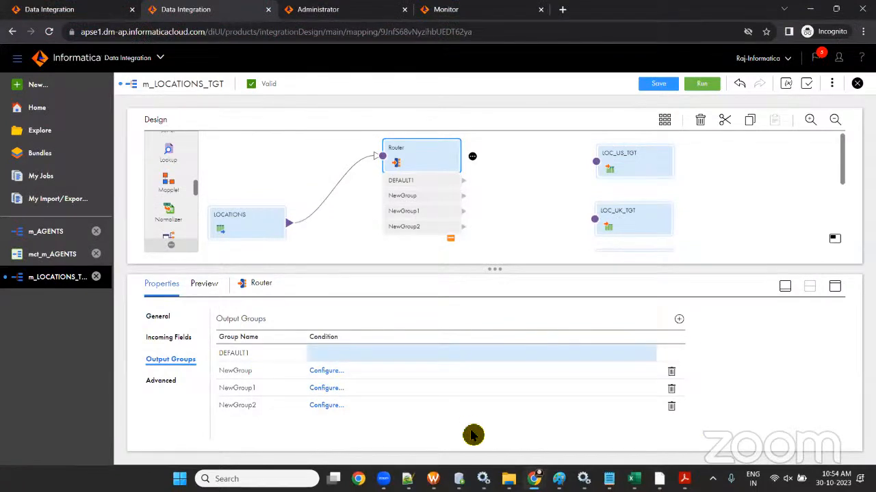
- Rename the first two new output groups to US and UK and save the mapping
double_click(236, 371)
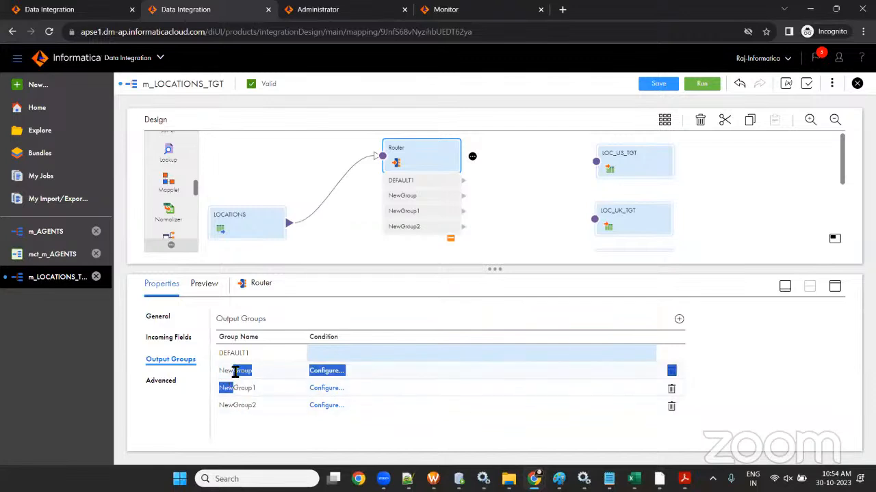
key(BackSpace)
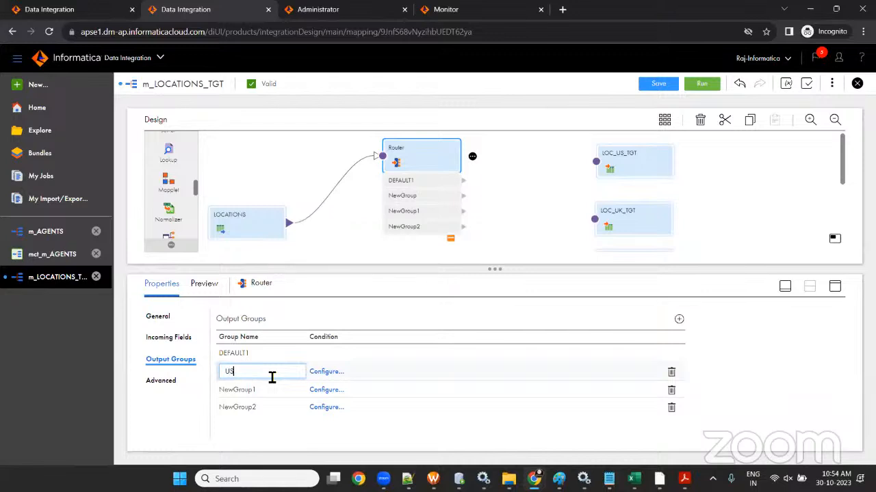
click(255, 393)
click(256, 392)
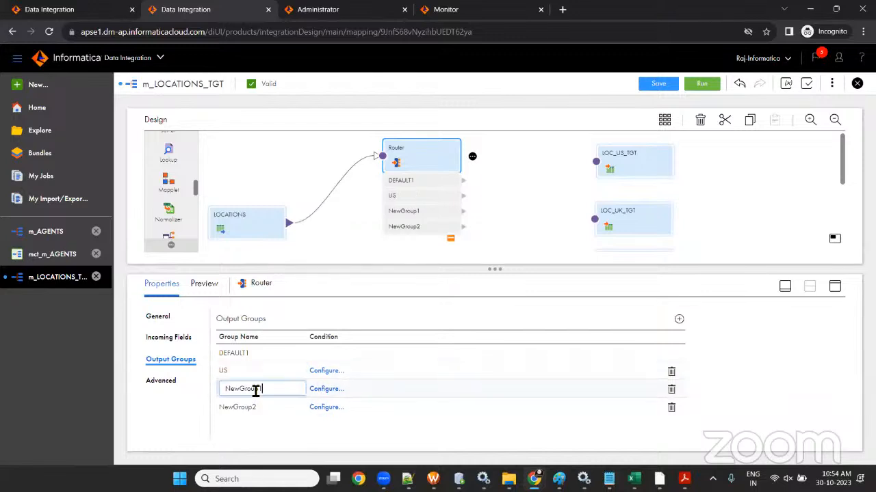
double_click(255, 392)
text(UK)
click(247, 405)
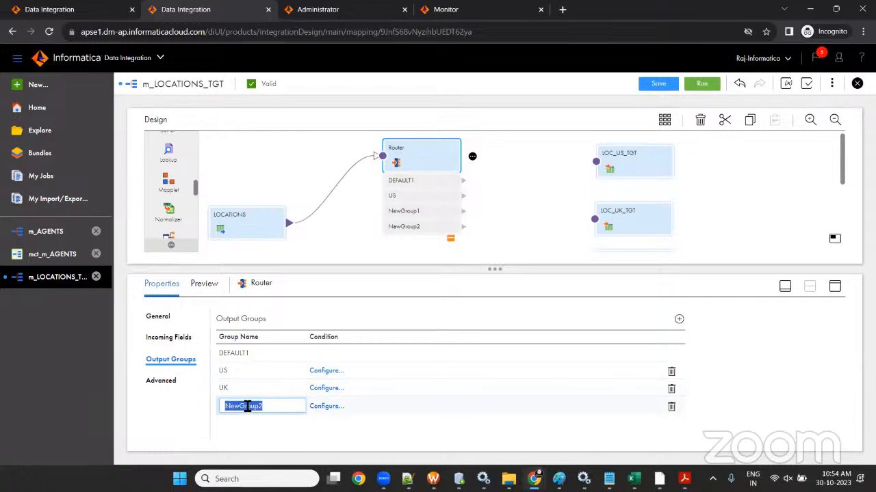
click(248, 406)
double_click(247, 406)
text(H)
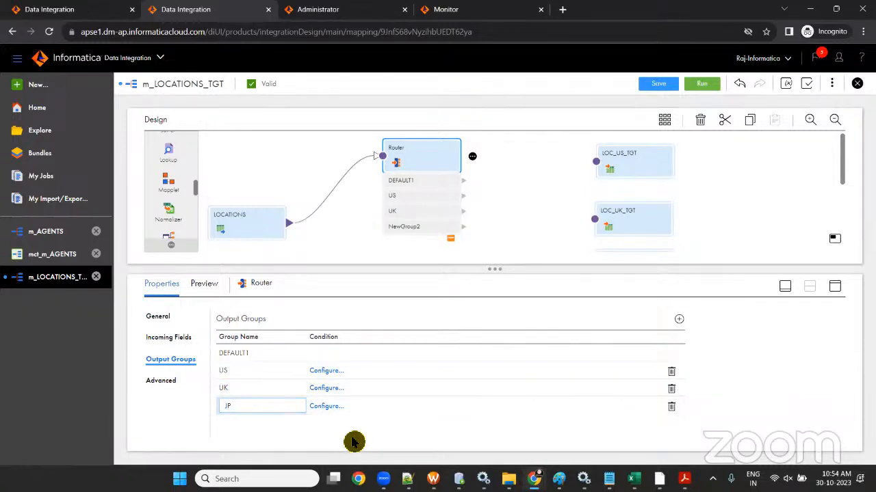
click(539, 179)
click(657, 83)
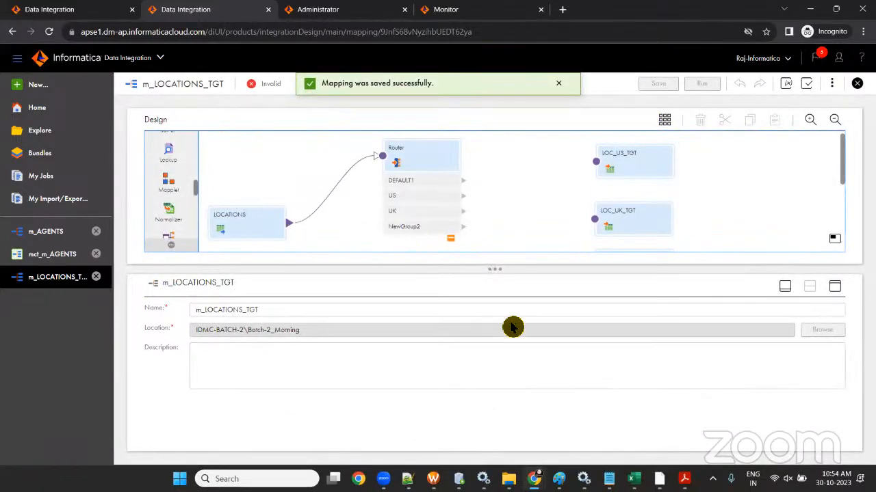
- Rename the third output group to JP and save the mapping again
click(411, 161)
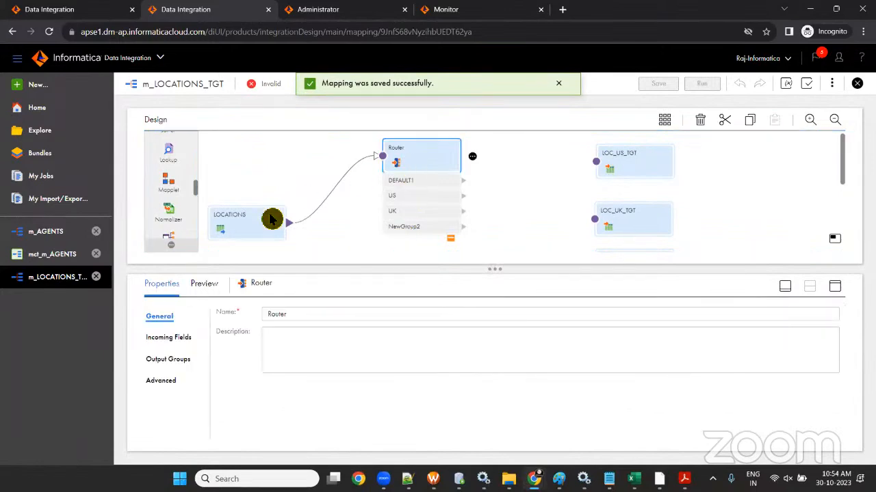
click(185, 365)
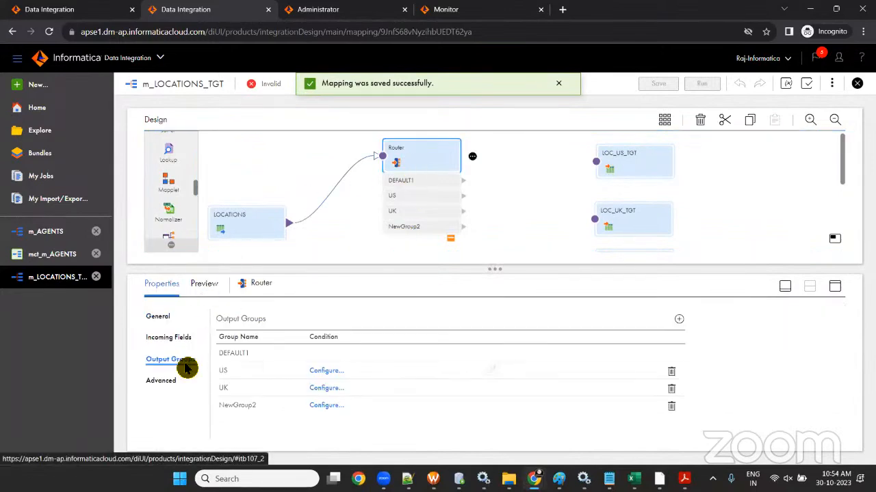
click(250, 406)
text(JP)
key(Return)
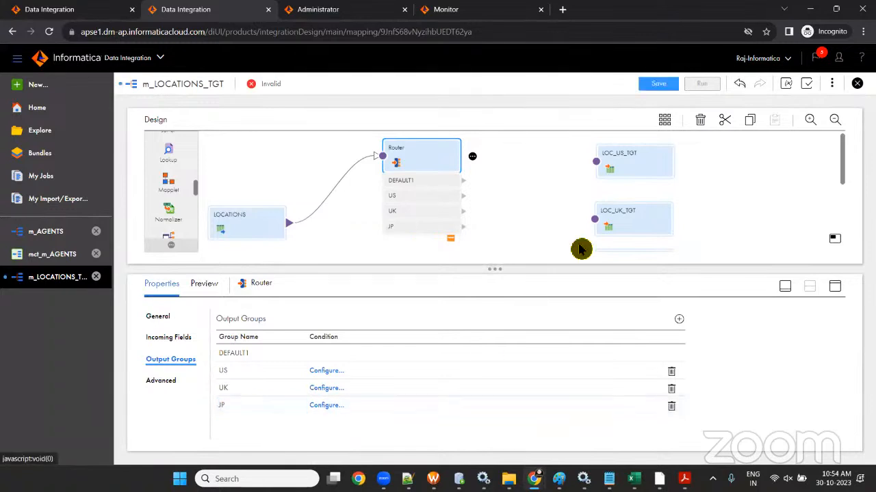
click(656, 85)
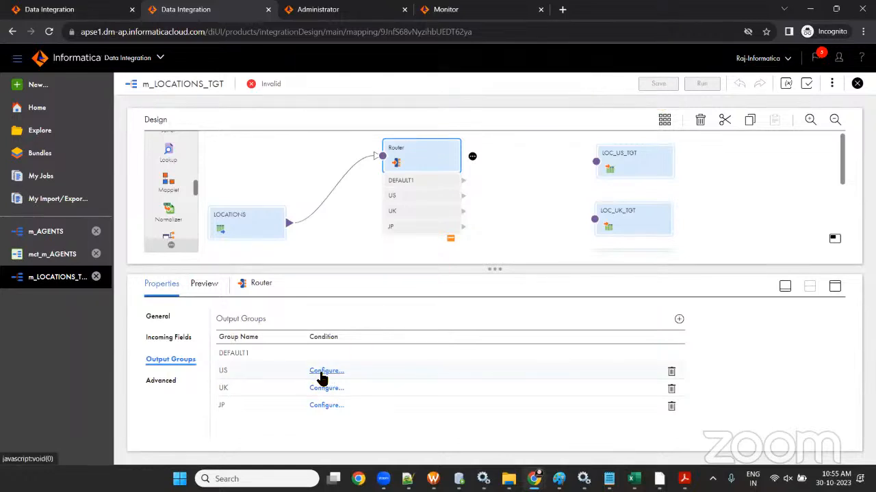
- Give the US group the advanced filter condition COUNTRY_ID='US'
click(322, 372)
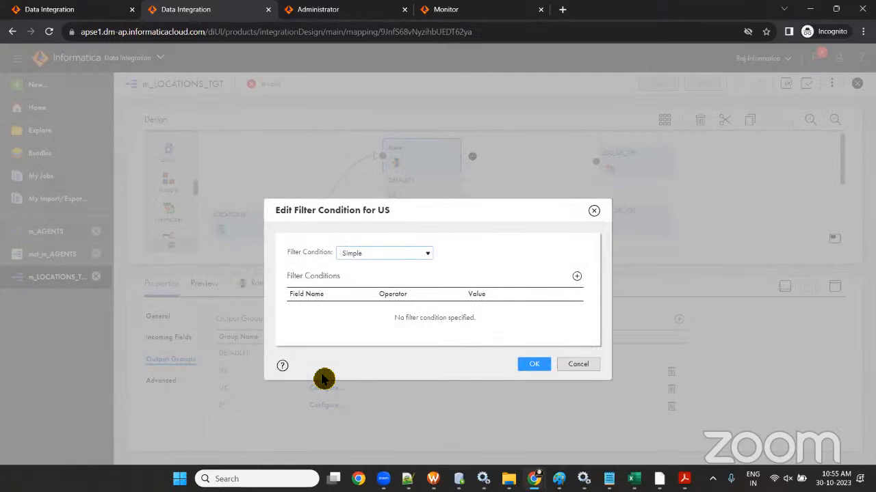
click(389, 253)
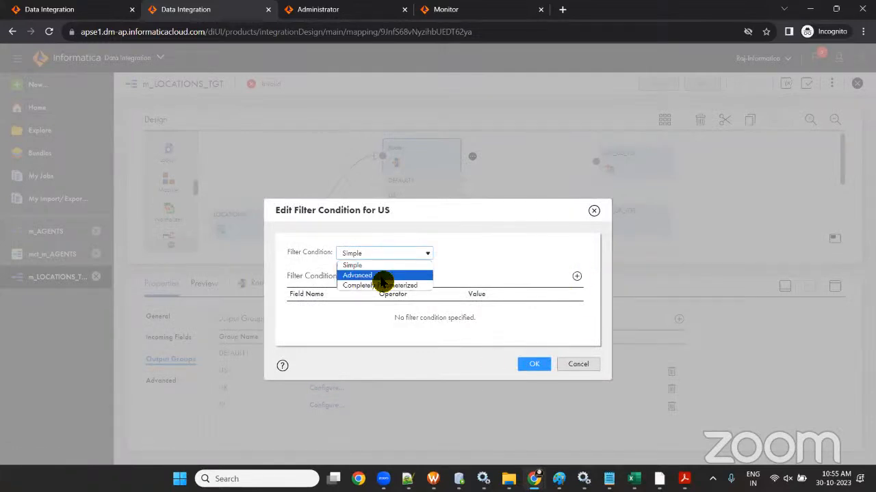
click(381, 276)
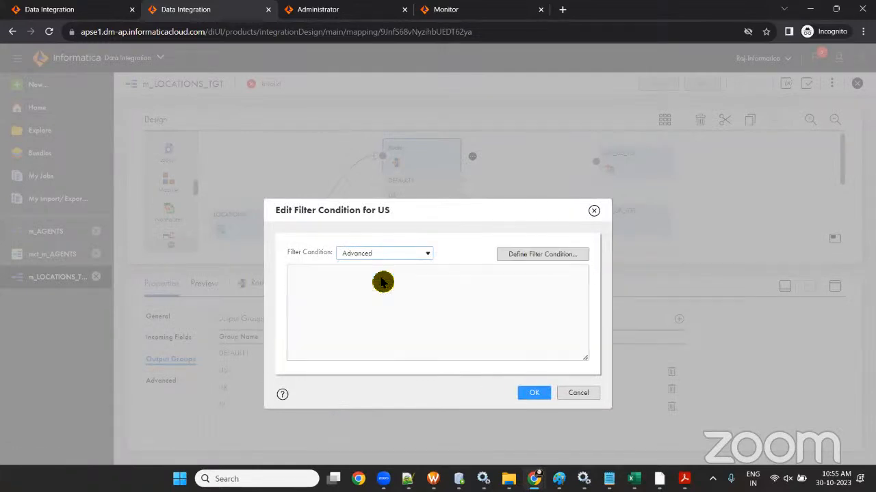
click(532, 255)
drag(349, 256, 419, 246)
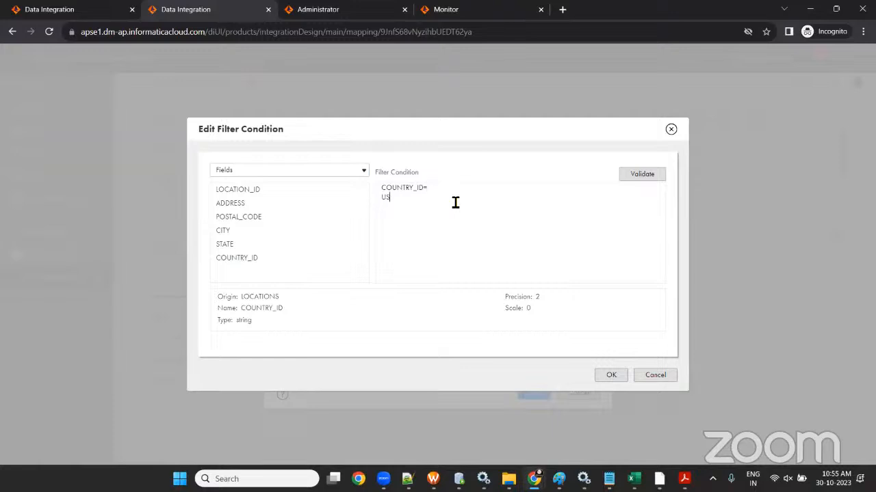
key(BackSpace)
key(BackSpace)
text(')
drag(430, 190, 445, 190)
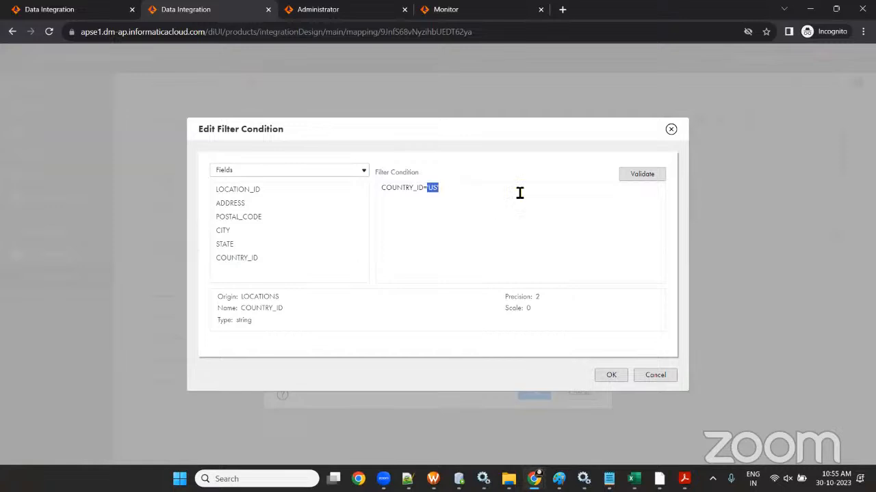
click(643, 177)
click(601, 376)
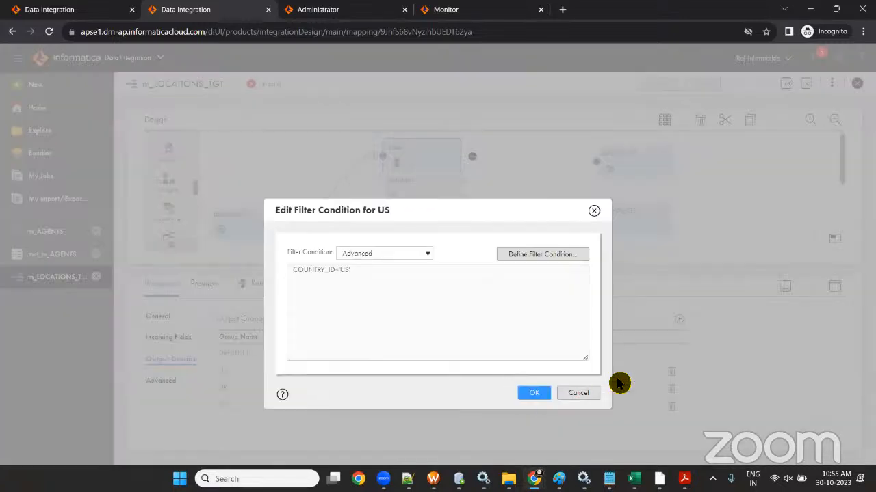
click(534, 395)
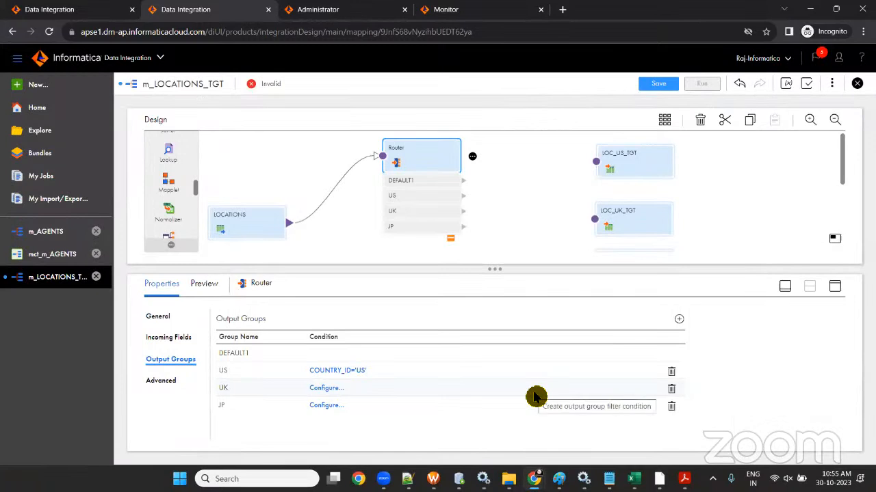
- Give the UK group the advanced filter condition COUNTRY_ID='UK'
click(326, 389)
click(382, 254)
click(376, 273)
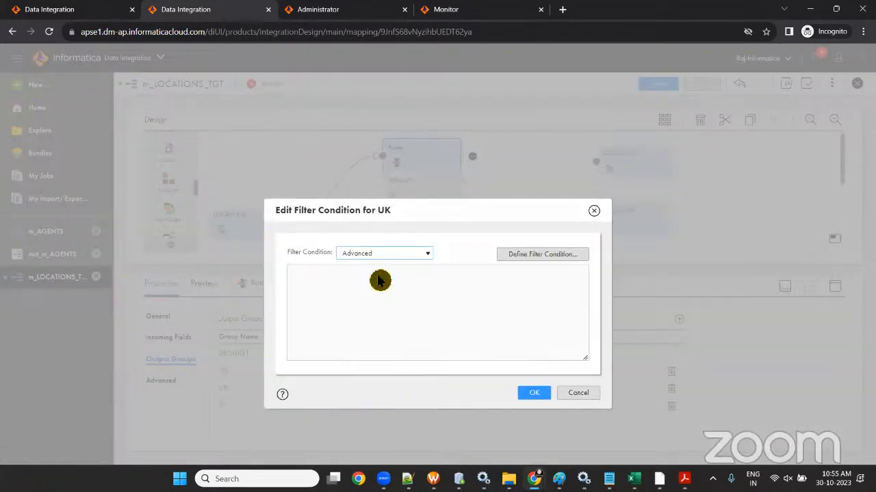
click(538, 255)
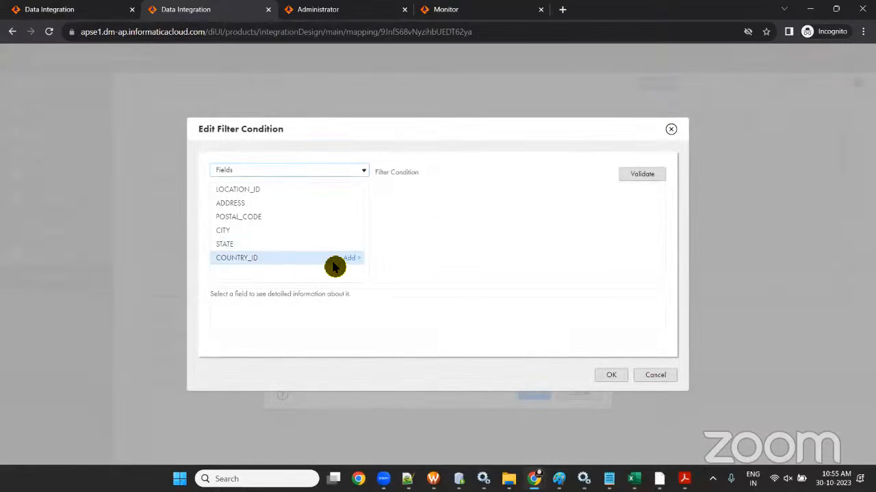
click(359, 258)
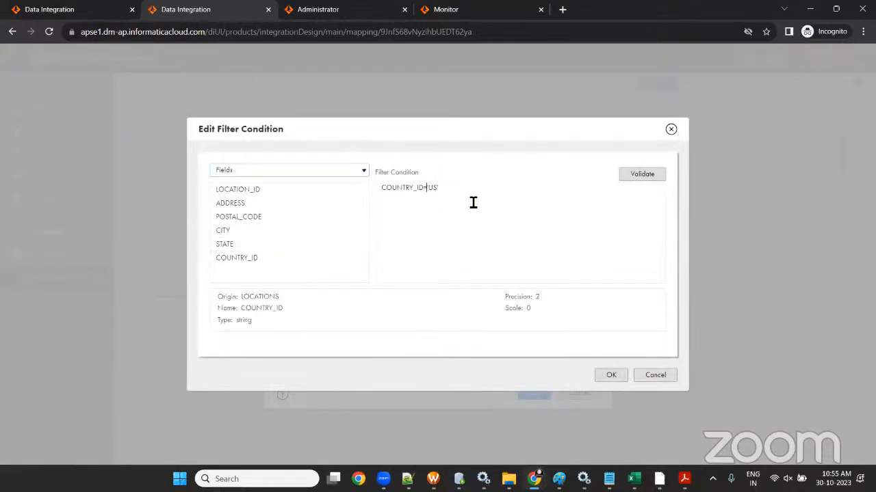
click(435, 187)
click(620, 376)
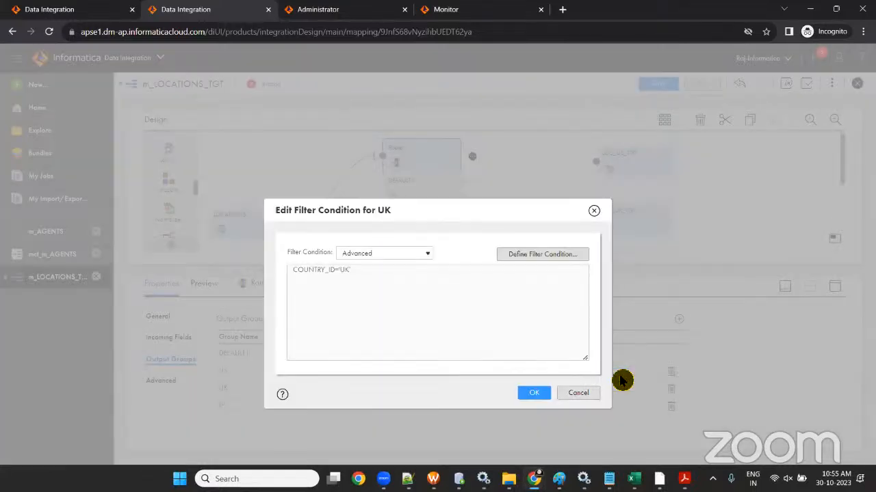
click(534, 394)
- Give the JP group the condition COUNTRY_ID='JP' and save the mapping
click(332, 409)
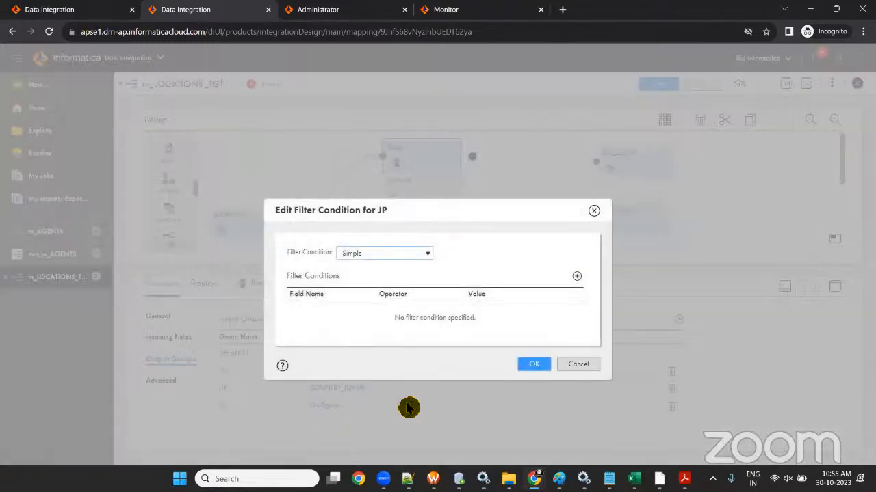
click(391, 258)
click(385, 277)
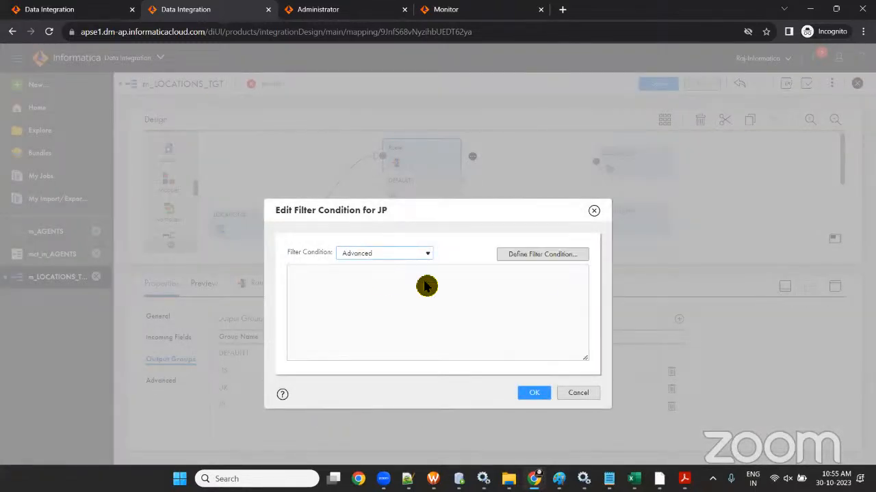
click(540, 258)
click(438, 189)
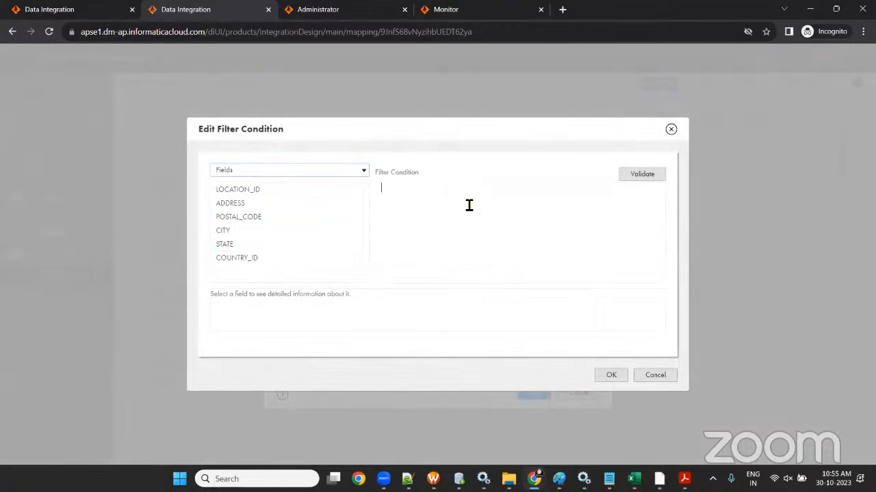
text(='UK')
click(353, 263)
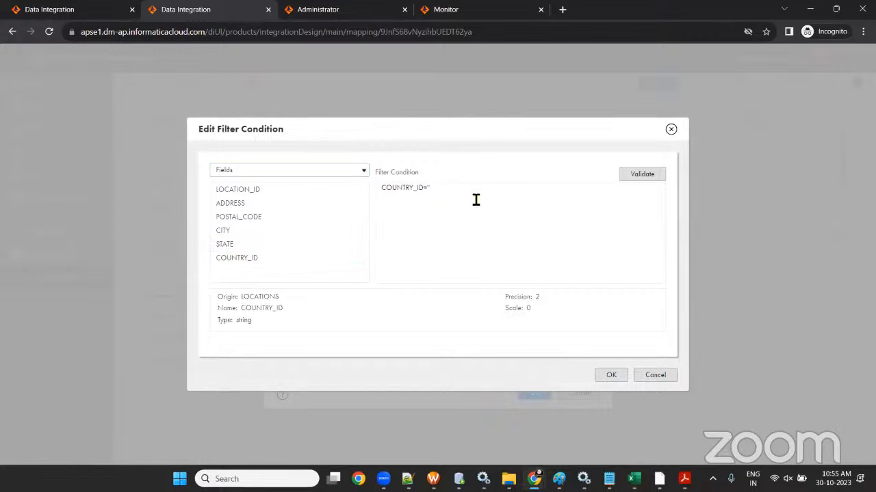
click(614, 373)
click(537, 395)
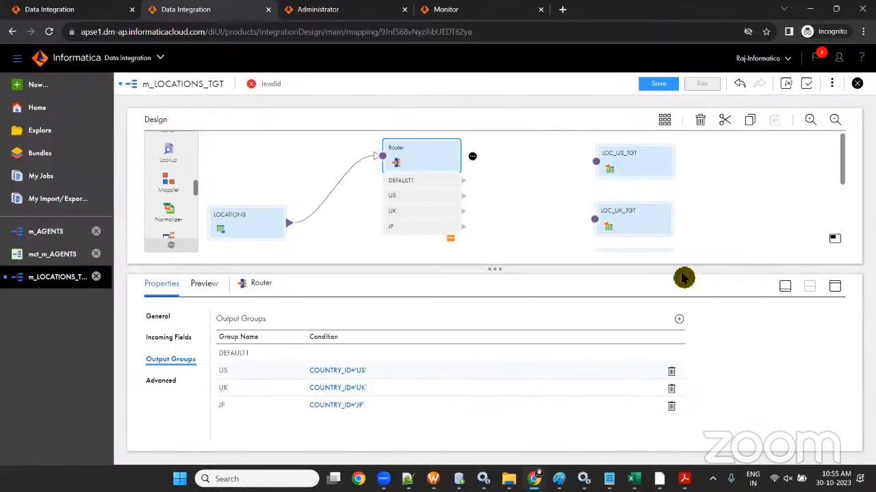
click(646, 83)
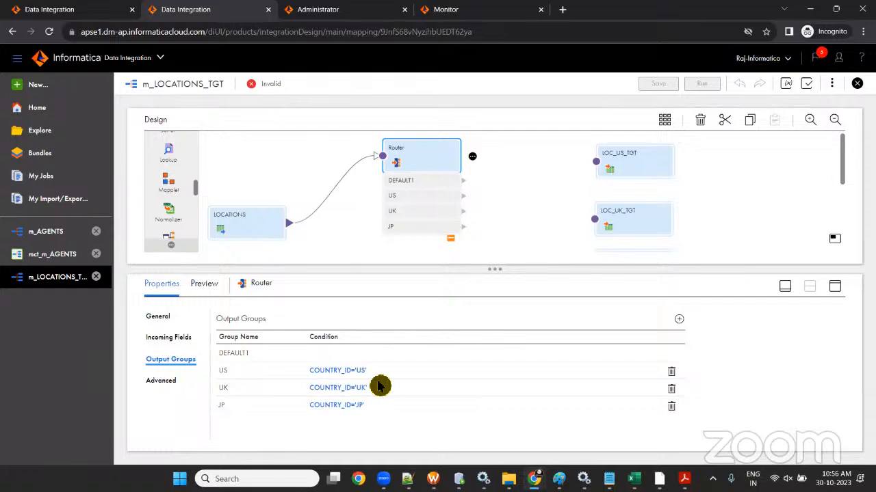
- Link US, UK, JP and DEFAULT1 to LOC_US_TGT, LOC_UK_TGT, LOC_JP_TGT, LOC_OTHERS_TGT and save
drag(490, 269, 507, 384)
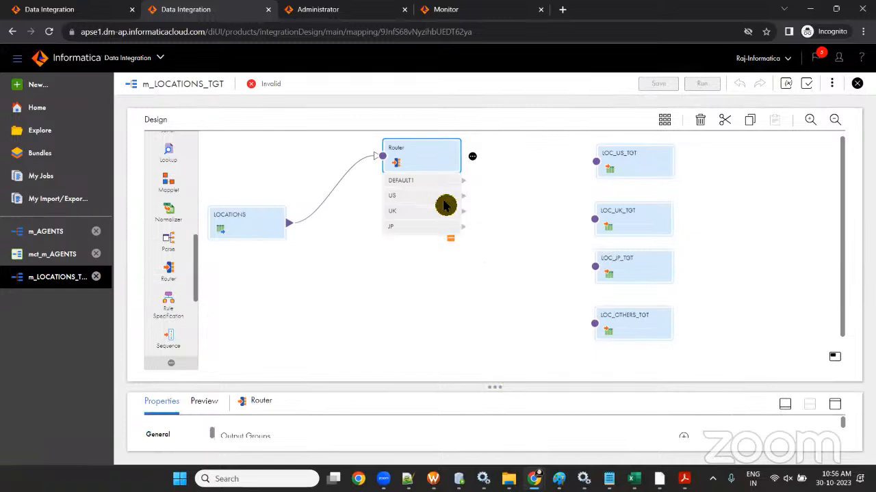
drag(464, 199, 600, 169)
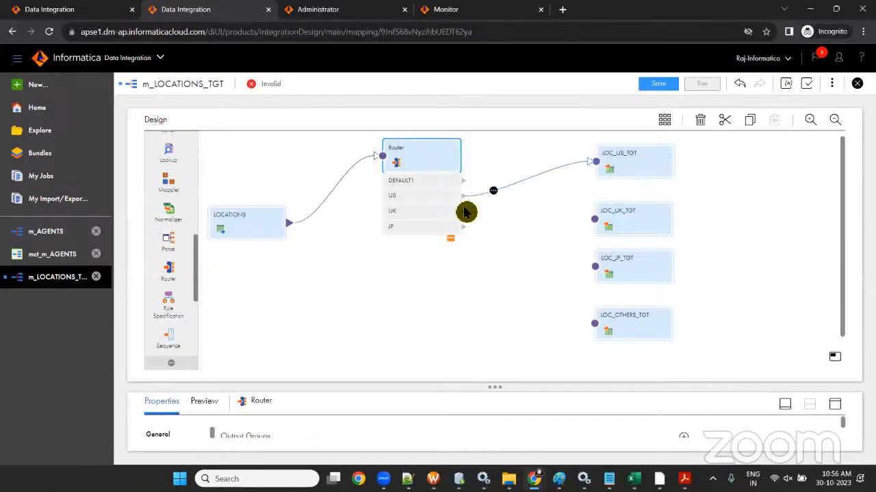
drag(463, 211, 599, 227)
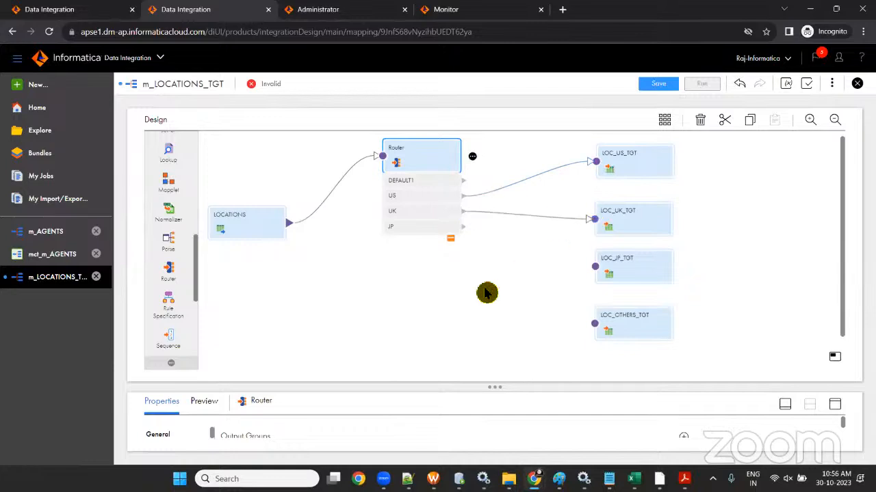
drag(464, 227, 599, 274)
drag(463, 179, 598, 331)
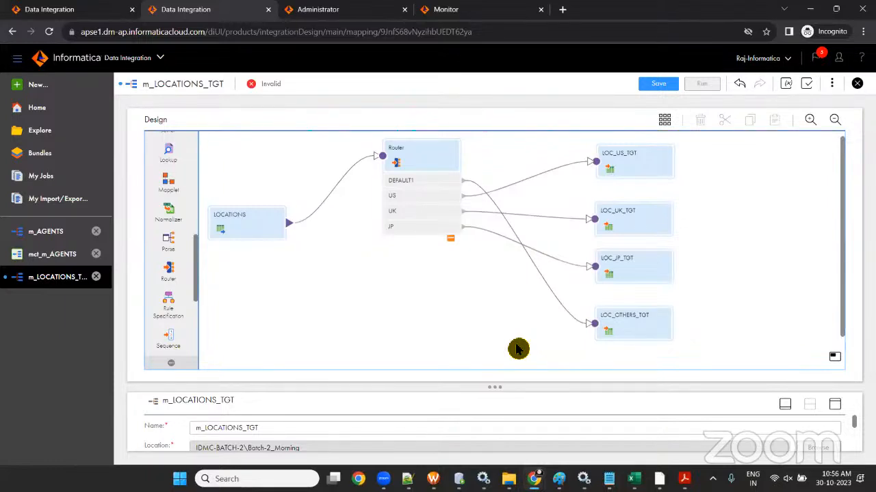
click(656, 84)
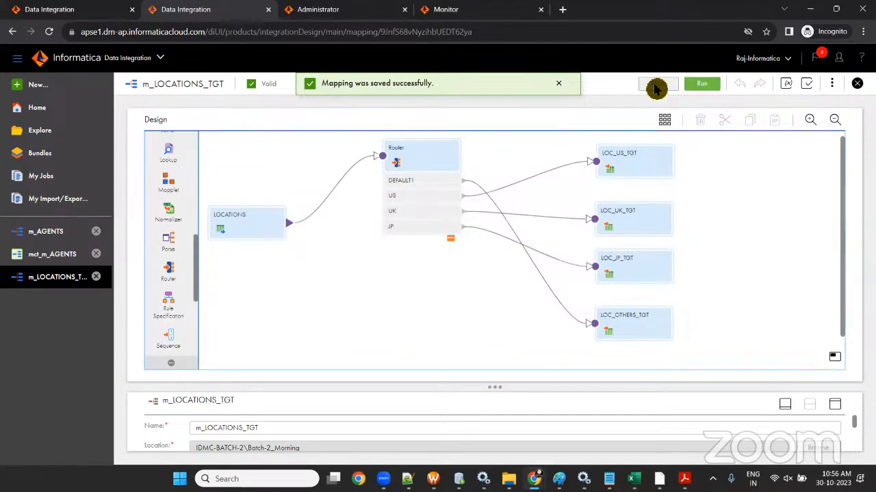
- Open LOC_US_TGT's Field Mapping to check its incoming fields
drag(499, 384, 580, 231)
click(623, 170)
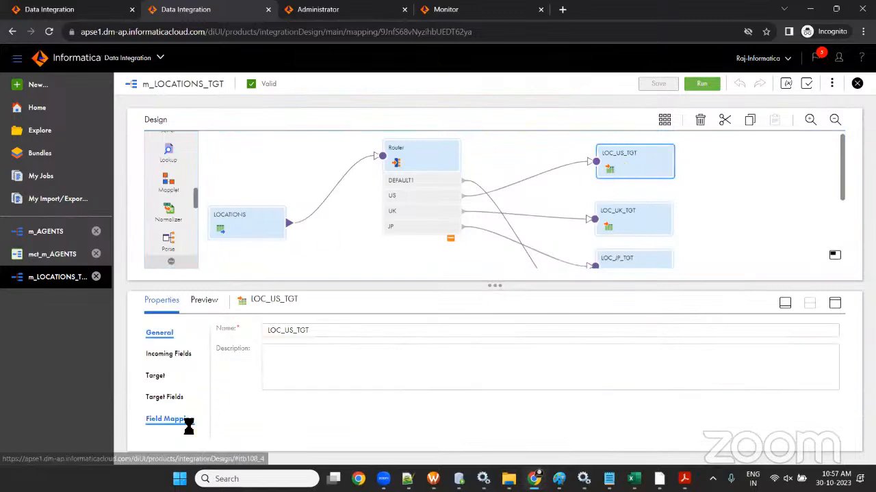
click(187, 421)
scroll(667, 408, down, 2)
scroll(668, 419, up, 2)
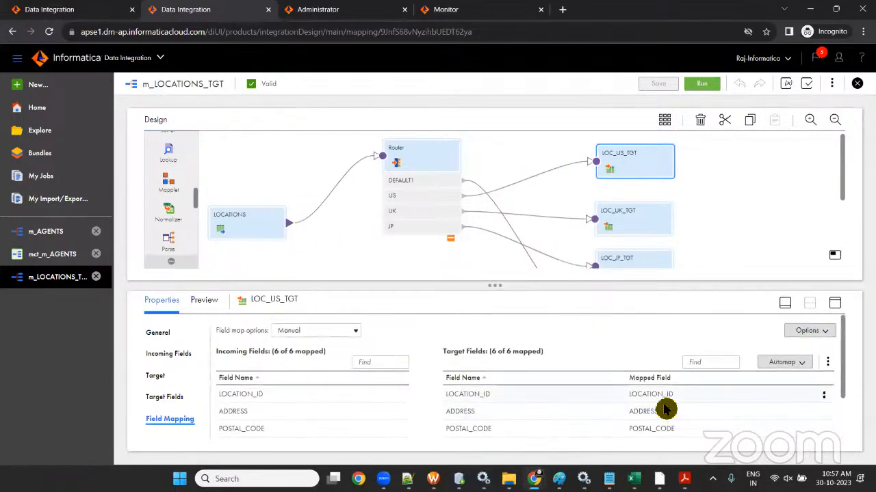
scroll(664, 402, down, 1)
scroll(656, 400, down, 1)
scroll(651, 399, up, 2)
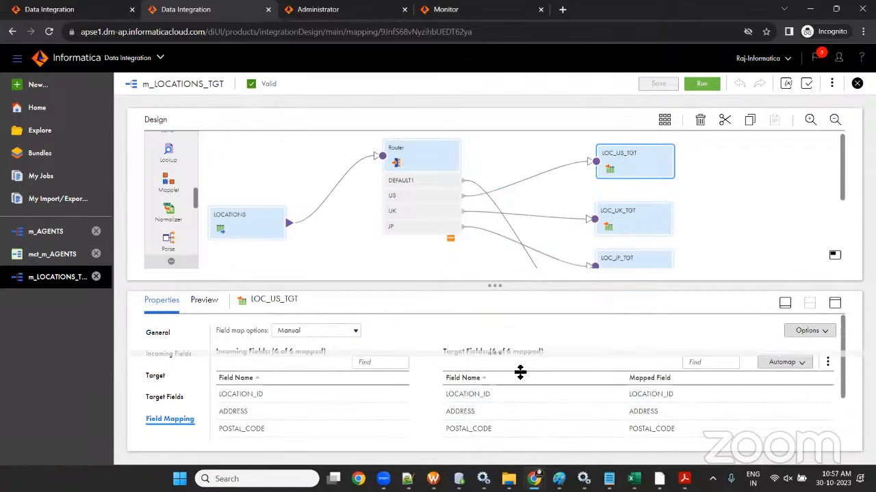
drag(524, 382, 524, 382)
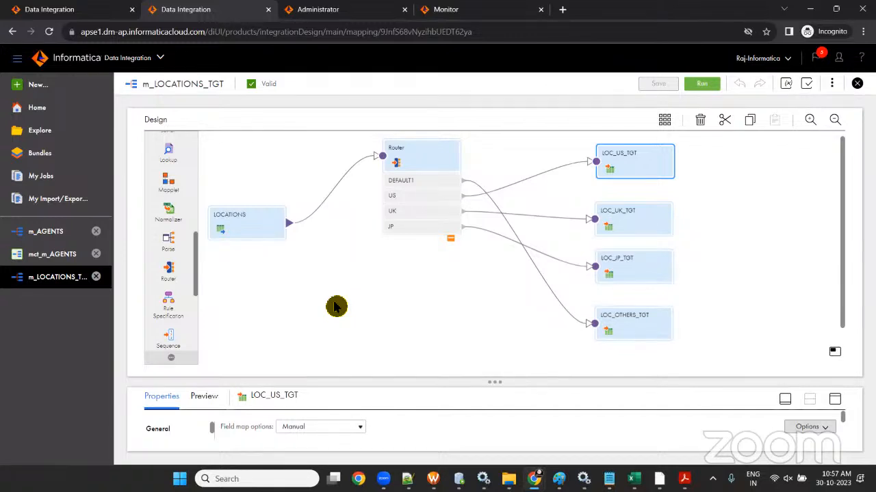
drag(475, 383, 472, 293)
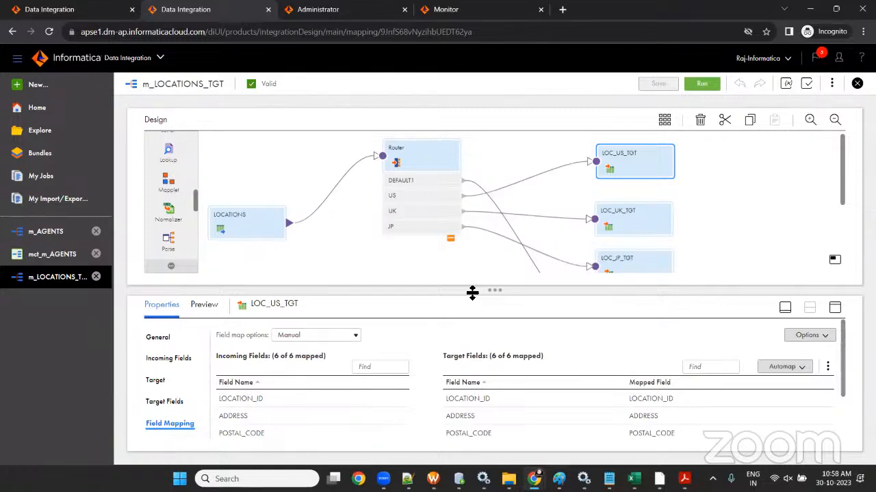
- Review the Router's DEFAULT1, US, UK and JP output groups, then save m_LOCATIONS_TGT again
click(417, 162)
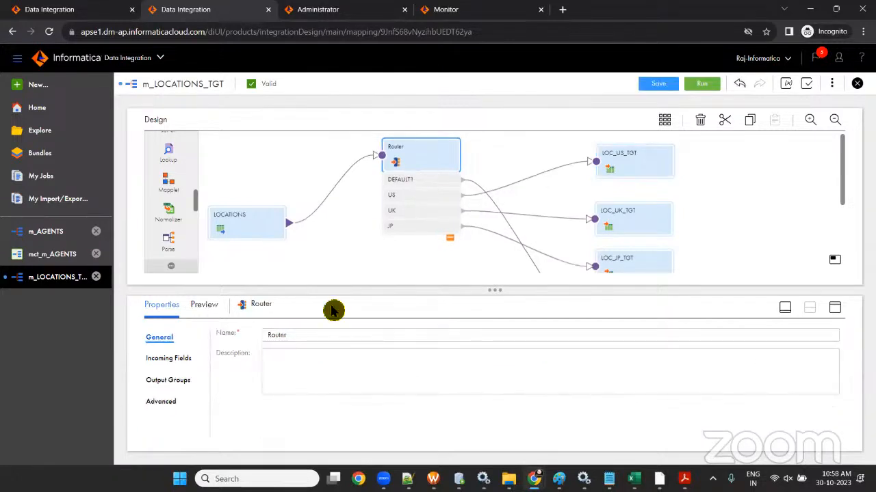
click(168, 380)
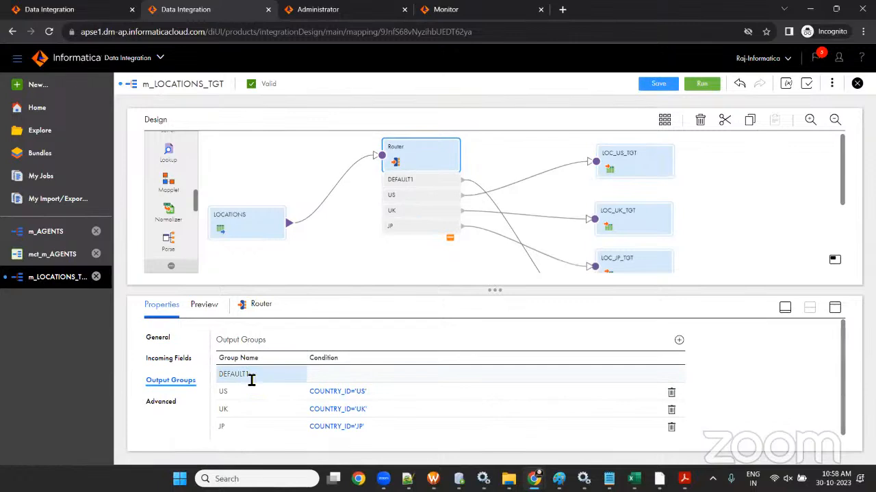
double_click(244, 377)
click(241, 378)
double_click(241, 378)
drag(502, 300, 504, 260)
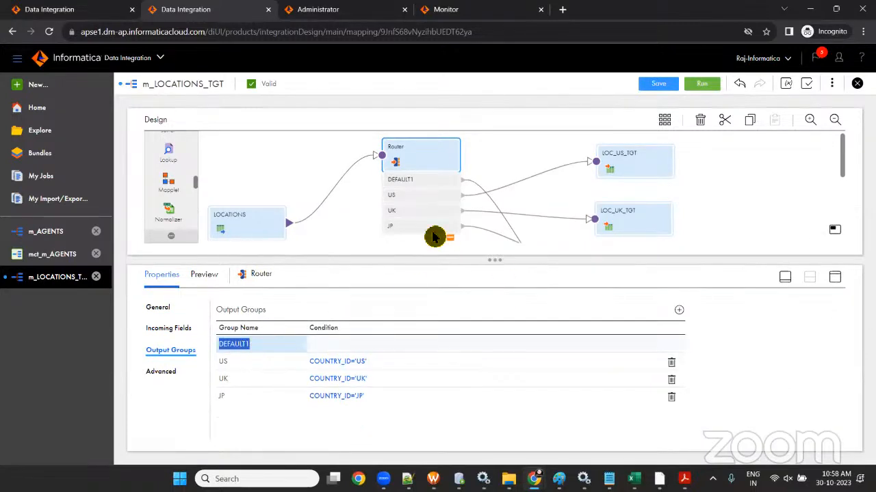
click(398, 211)
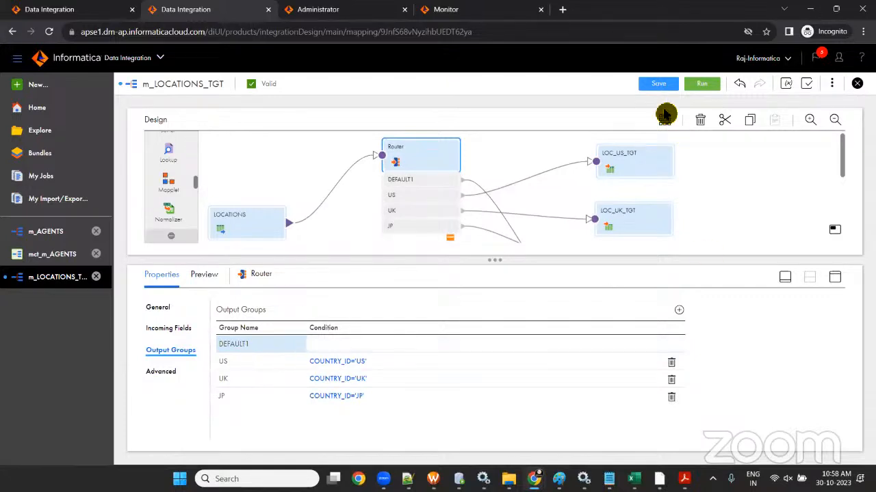
click(655, 85)
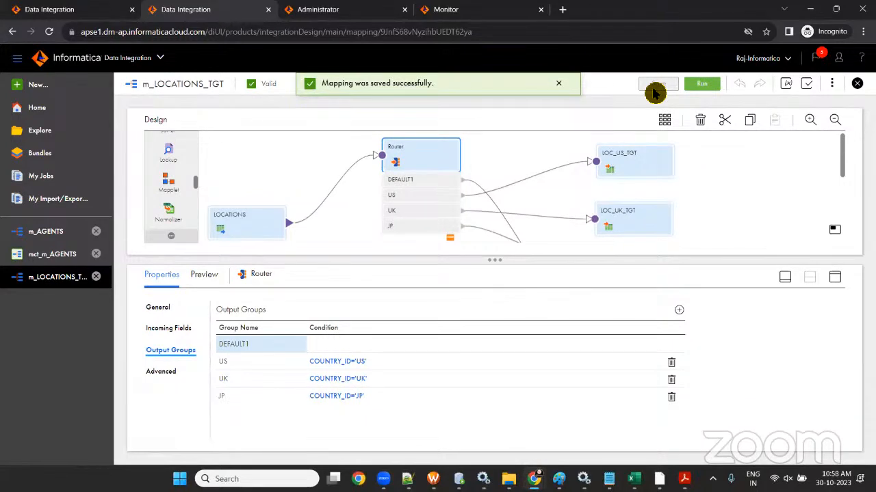
click(517, 166)
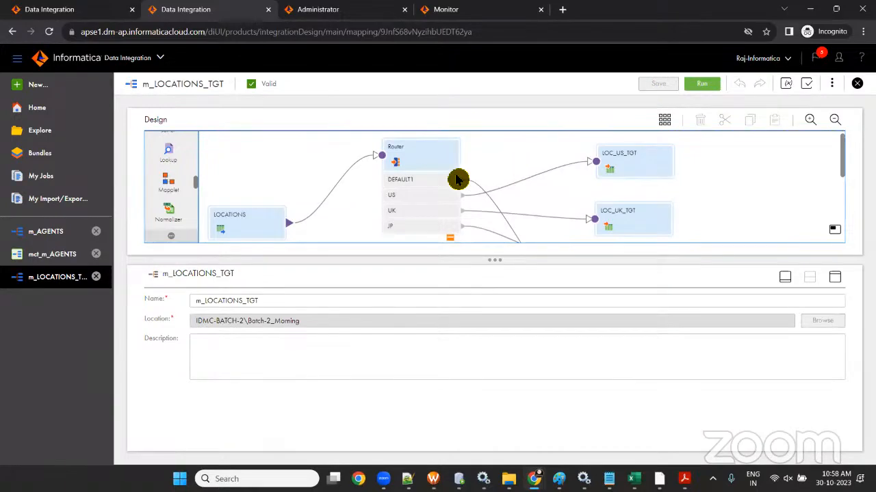
- Create a new mapping task named mct_m_LOCATIONS_TGT using the copied mapping name
drag(269, 303, 172, 303)
key(ctrl+c)
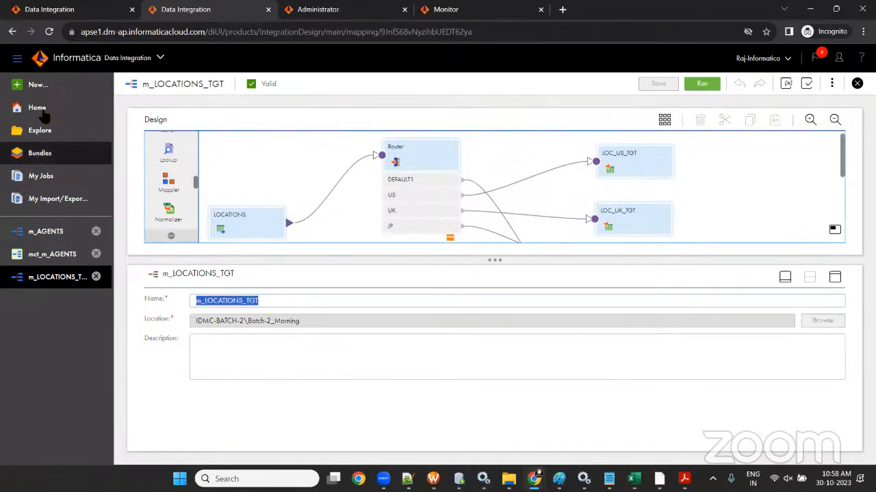
click(30, 86)
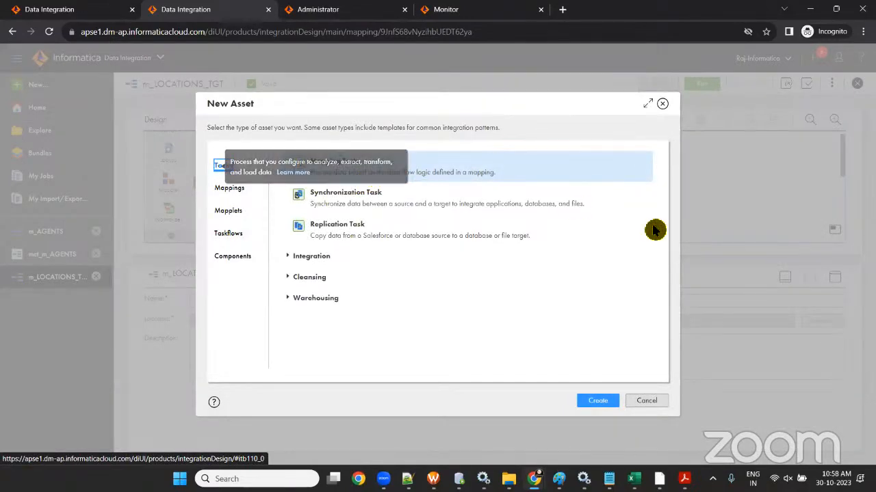
click(610, 403)
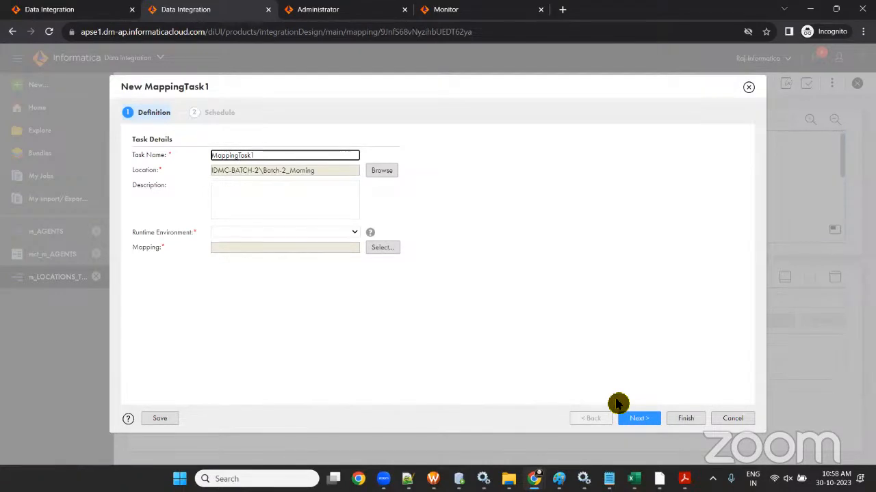
click(266, 155)
key(BackSpace)
key(BackSpace)
key(BackSpace)
key(BackSpace)
key(BackSpace)
key(BackSpace)
key(BackSpace)
key(BackSpace)
key(BackSpace)
key(BackSpace)
key(BackSpace)
key(BackSpace)
text(mct_)
key(ctrl+v)
click(374, 26)
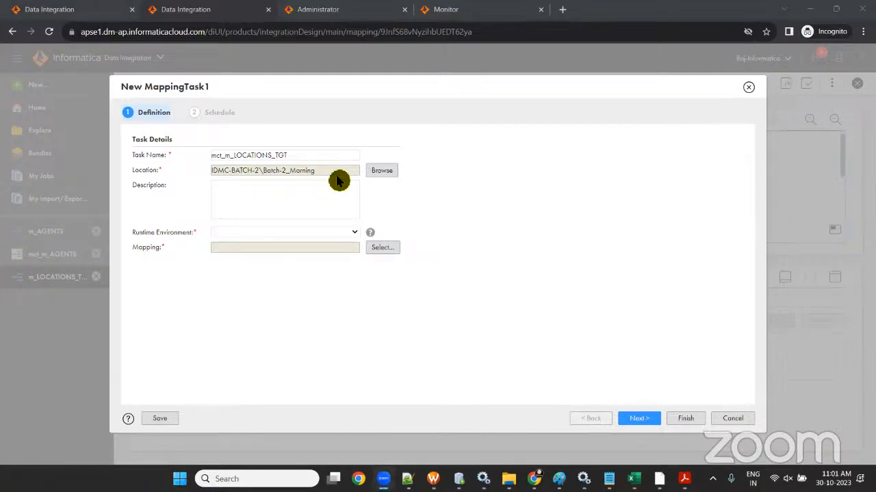
- Choose LAPTOP-ML8890RC as the mapping task's runtime environment
click(289, 236)
click(290, 258)
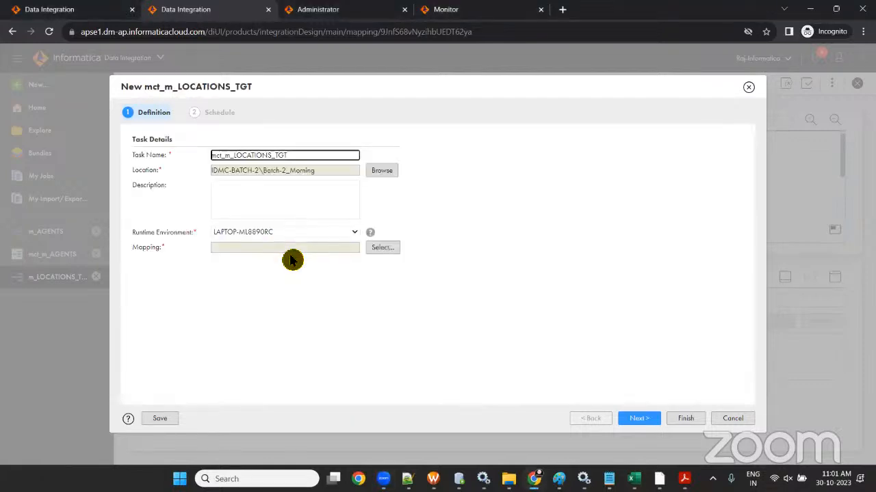
click(380, 249)
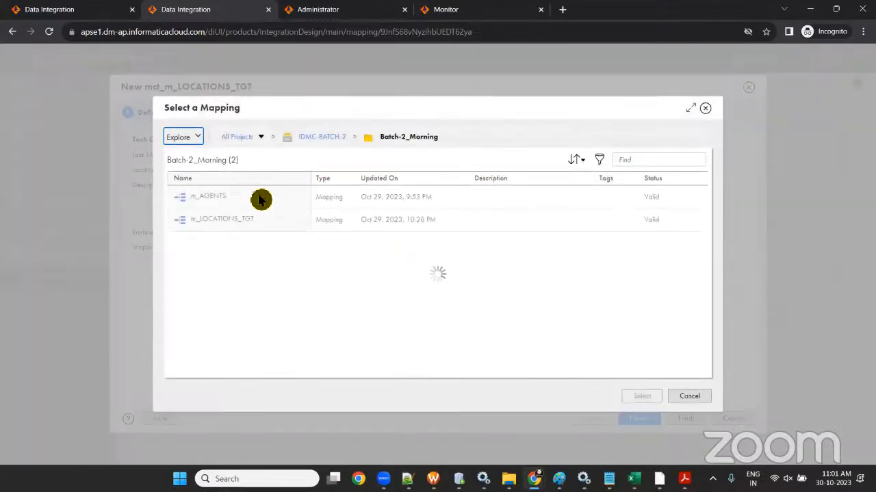
- Link the task to the m_LOCATIONS_TGT mapping, pass the Schedule step and finish saving it
click(270, 223)
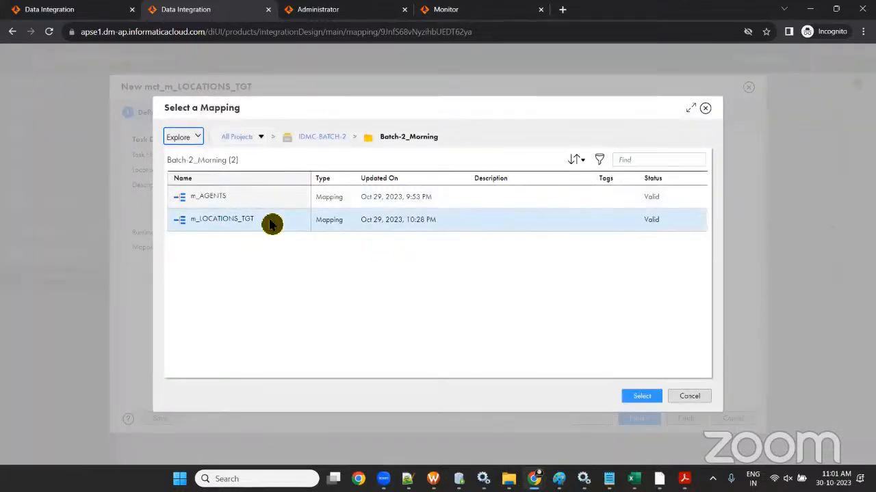
click(627, 401)
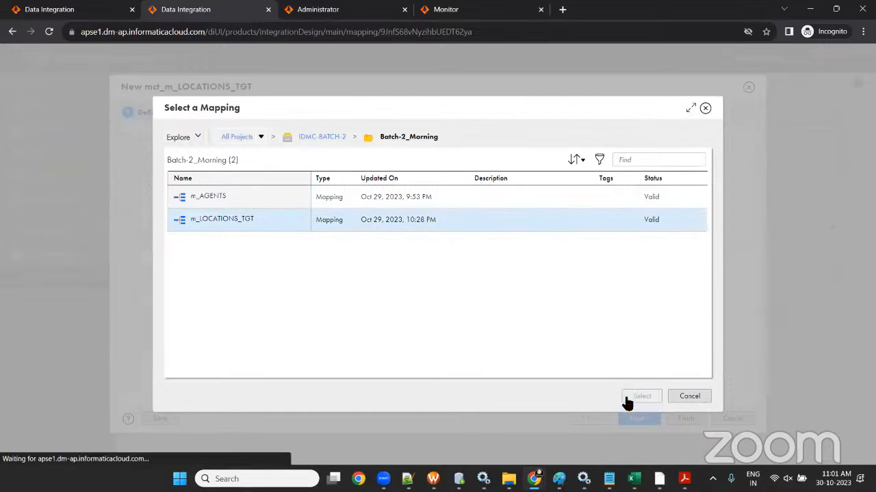
scroll(484, 340, down, 3)
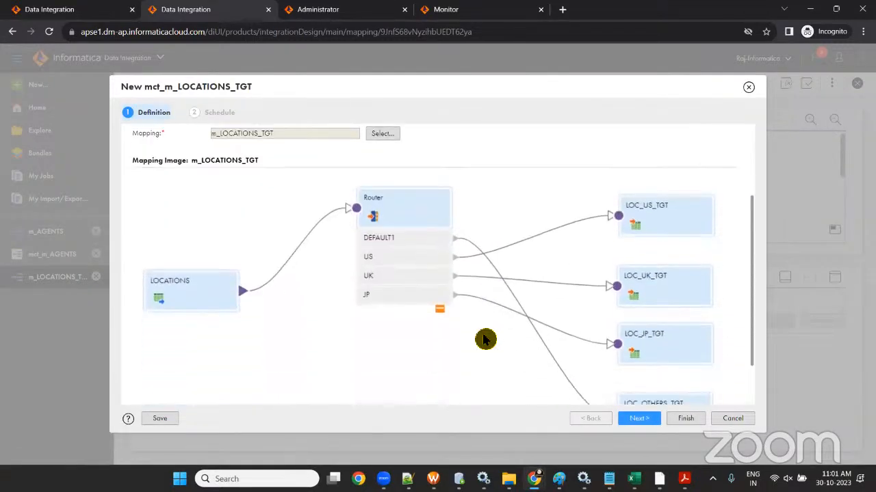
scroll(484, 340, up, 2)
scroll(485, 340, down, 3)
scroll(484, 340, up, 3)
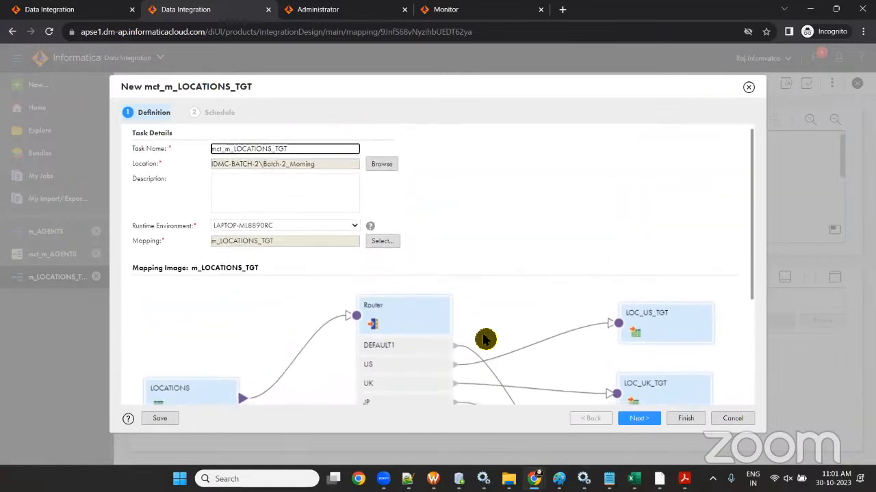
scroll(484, 340, down, 3)
scroll(484, 340, up, 3)
click(637, 422)
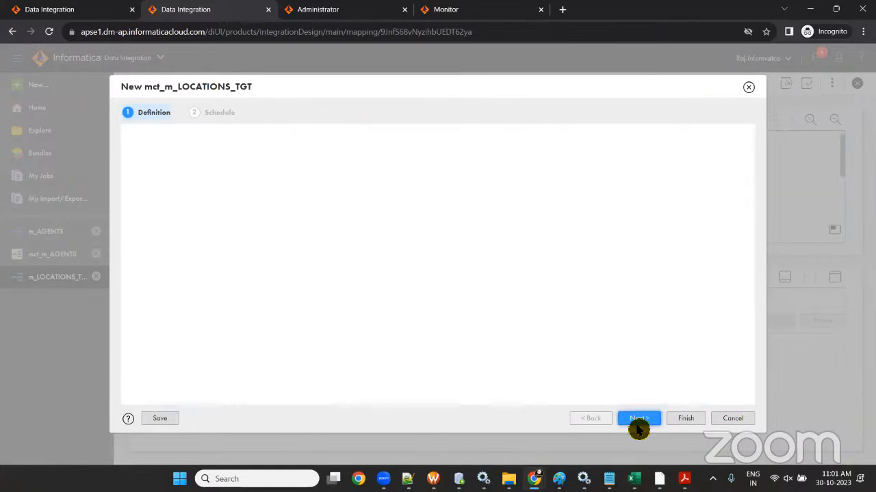
click(696, 427)
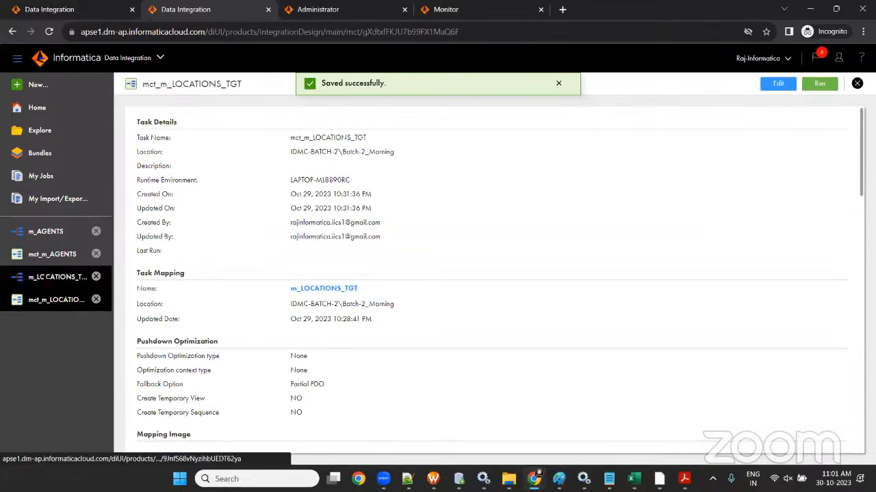
- Compare the m_LOCATIONS_TGT mapping with the task details, then run mct_m_LOCATIONS_TGT and go to Monitor
click(58, 277)
click(49, 302)
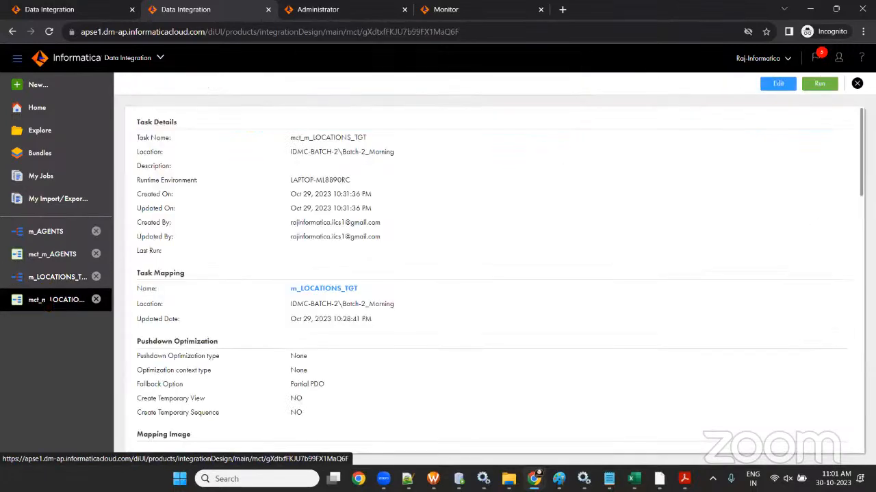
click(55, 279)
click(56, 300)
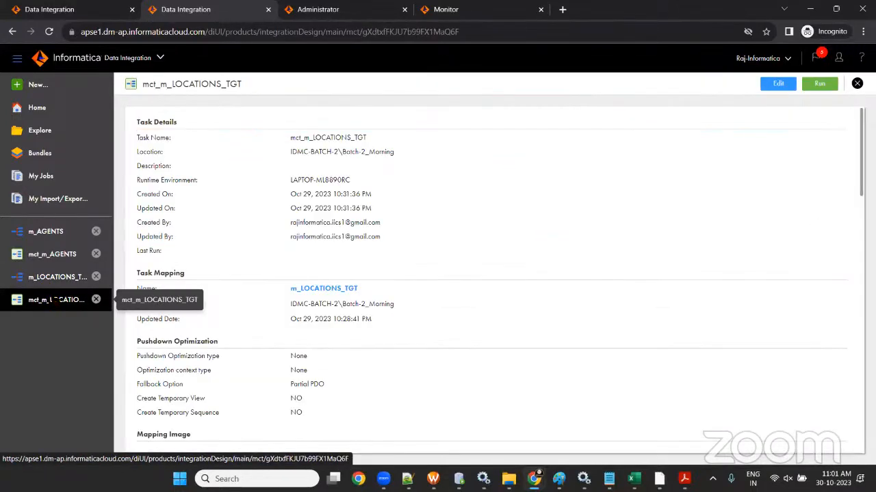
click(55, 284)
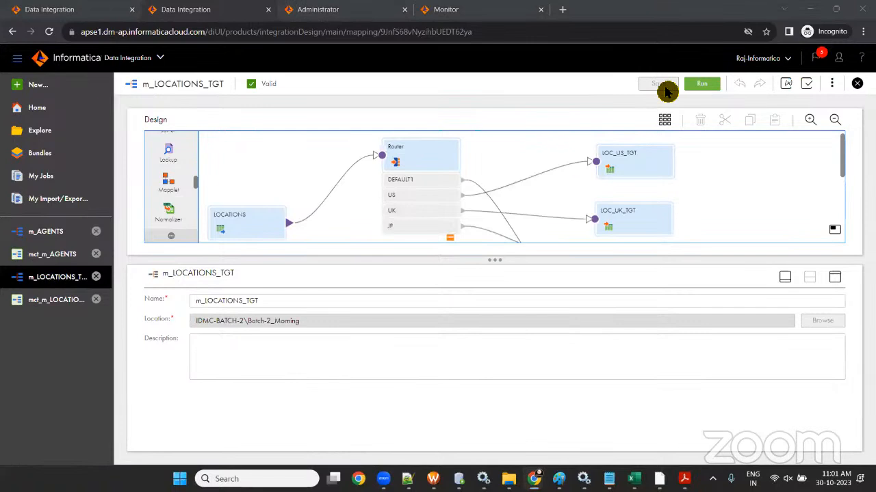
click(56, 300)
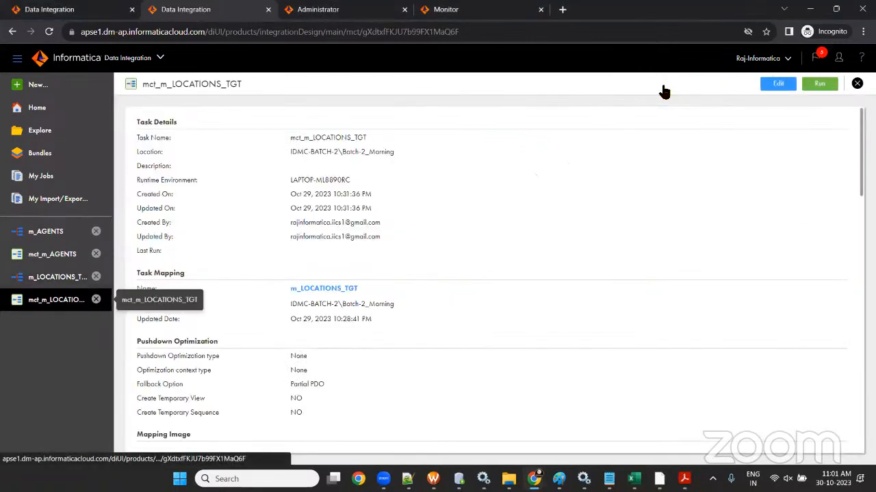
click(825, 85)
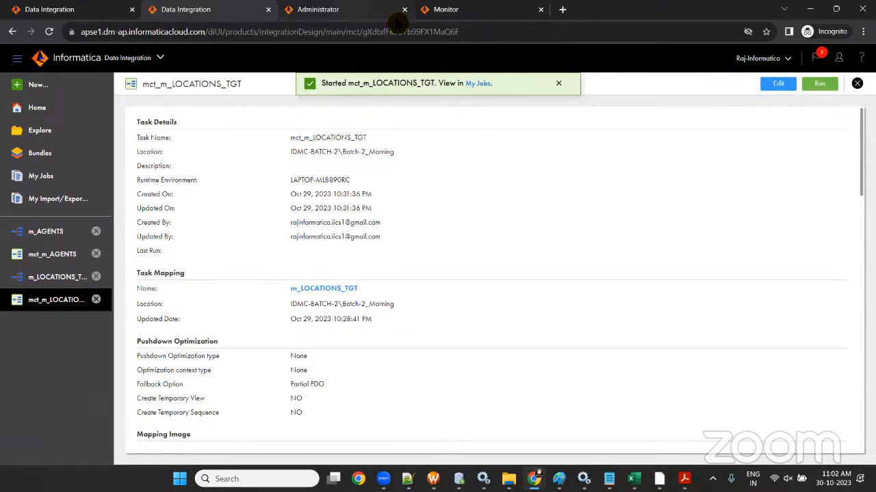
click(438, 12)
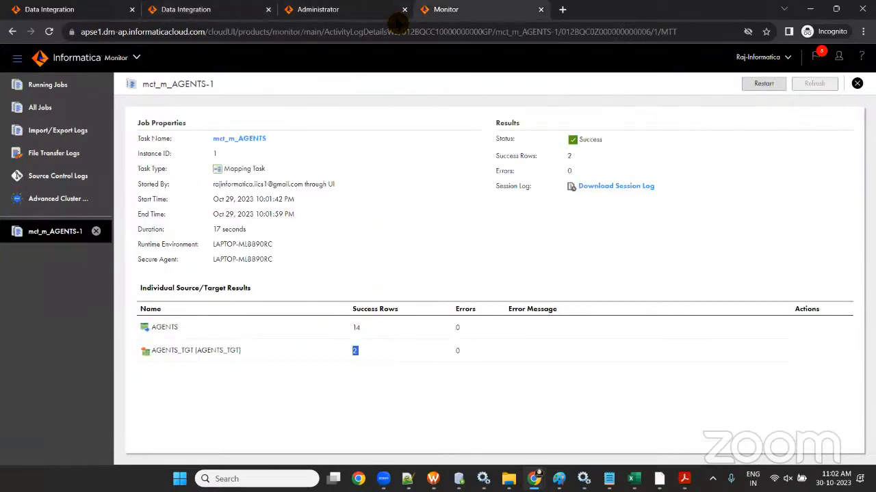
- Refresh All Jobs until mct_m_LOCATIONS_TGT-1 shows Success, then open its job details
click(40, 107)
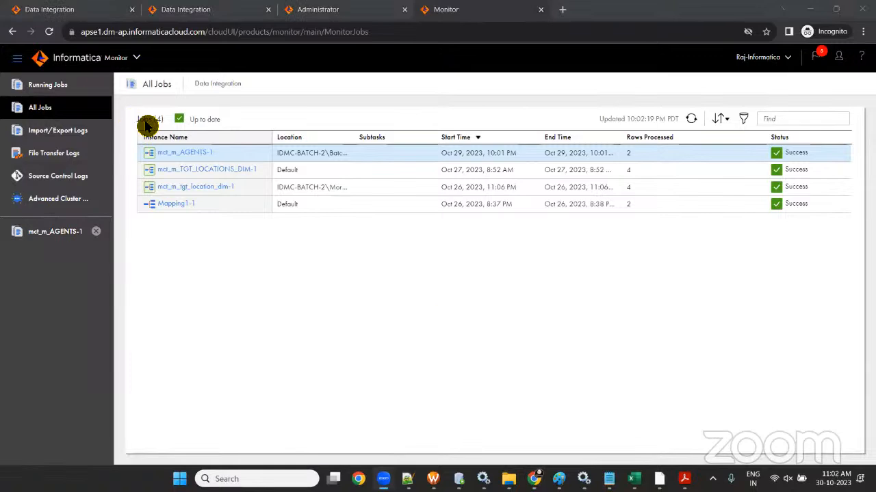
click(696, 117)
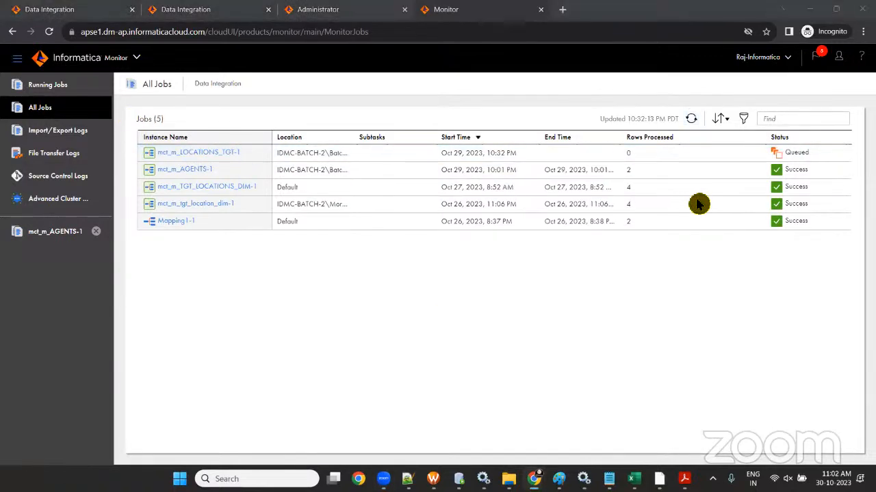
click(691, 118)
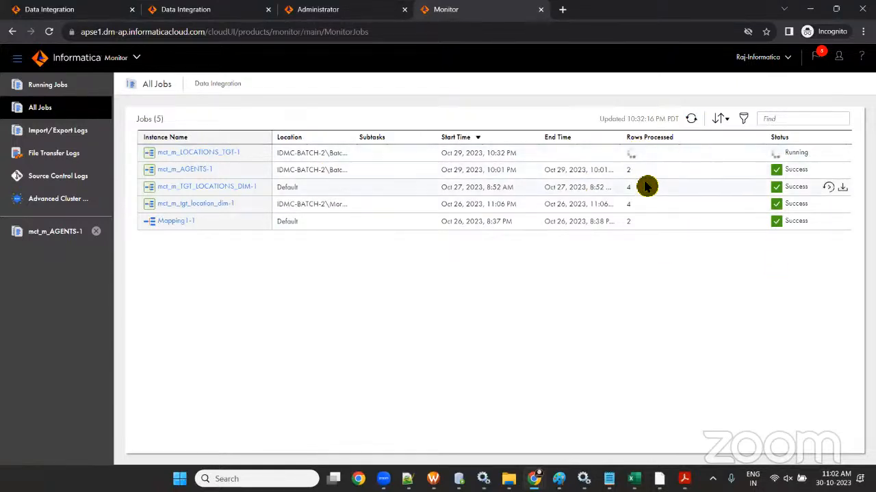
click(692, 120)
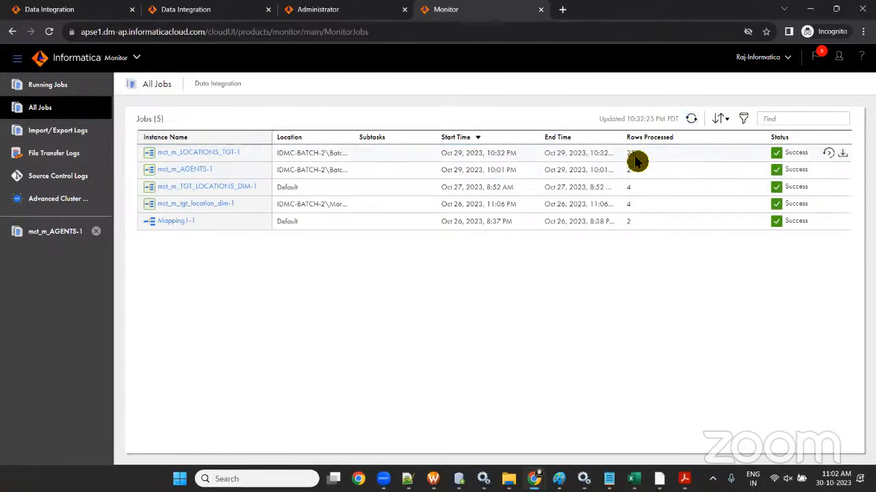
click(203, 153)
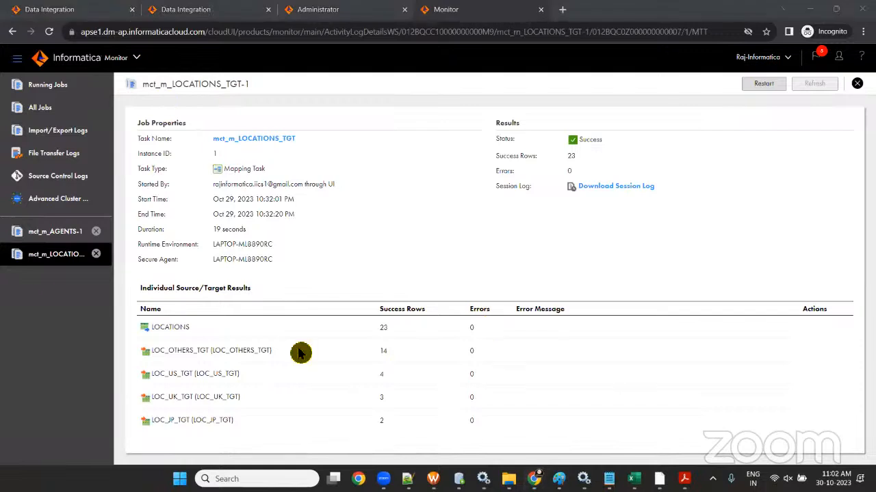
- Check the row counts (23 read; 14 OTHERS, 4 US, 3 UK), then move to SQL Developer
double_click(382, 334)
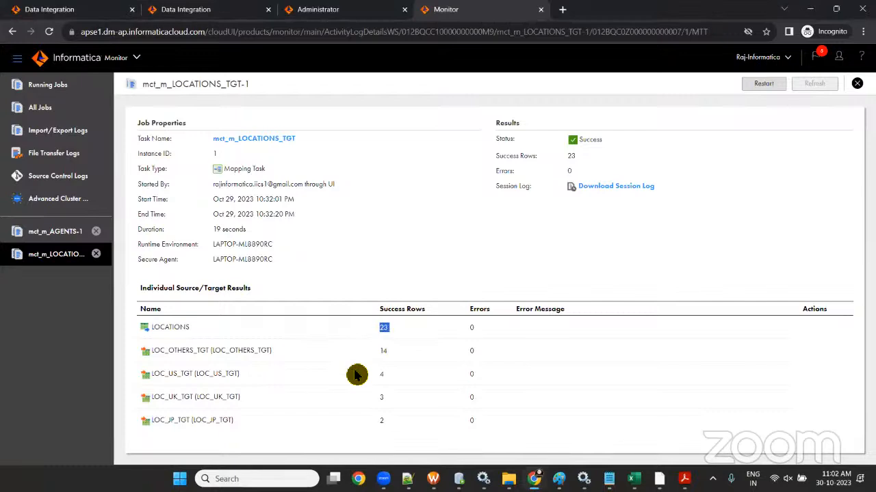
double_click(381, 400)
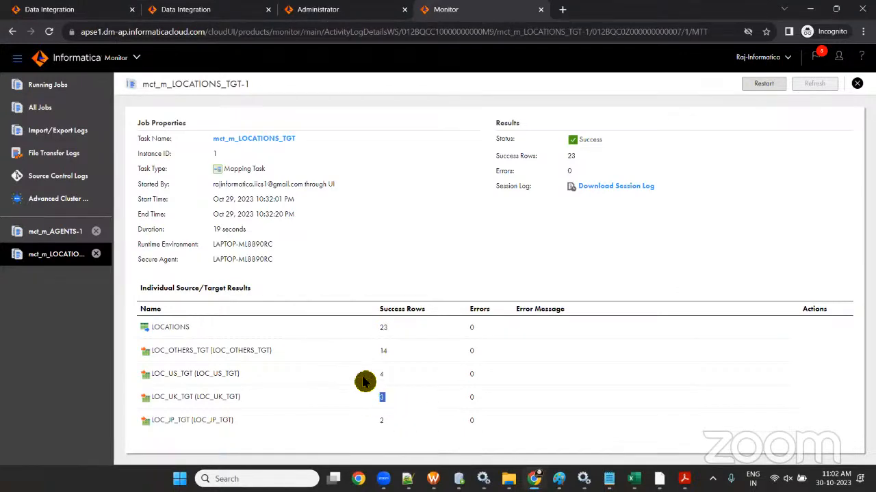
drag(359, 374, 409, 376)
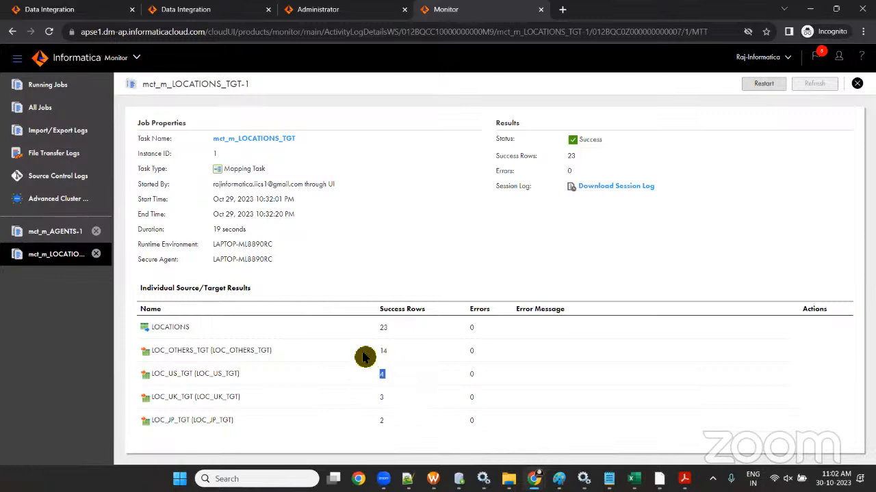
drag(364, 352, 408, 354)
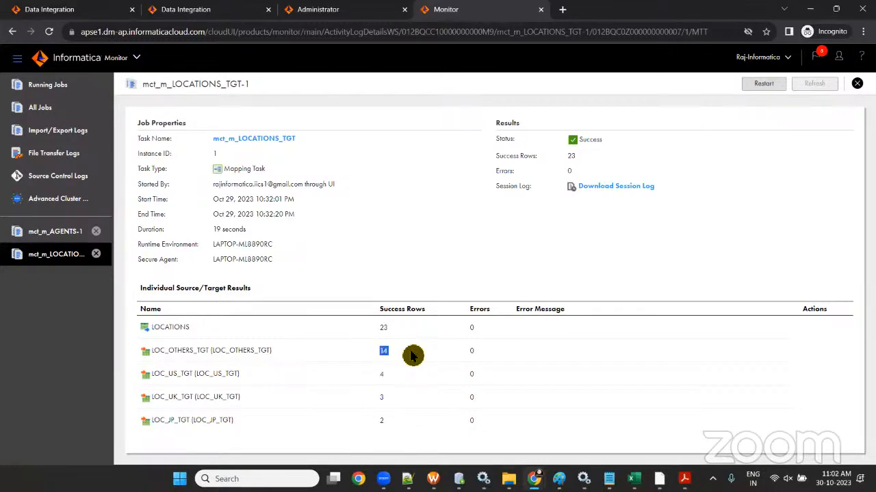
click(460, 479)
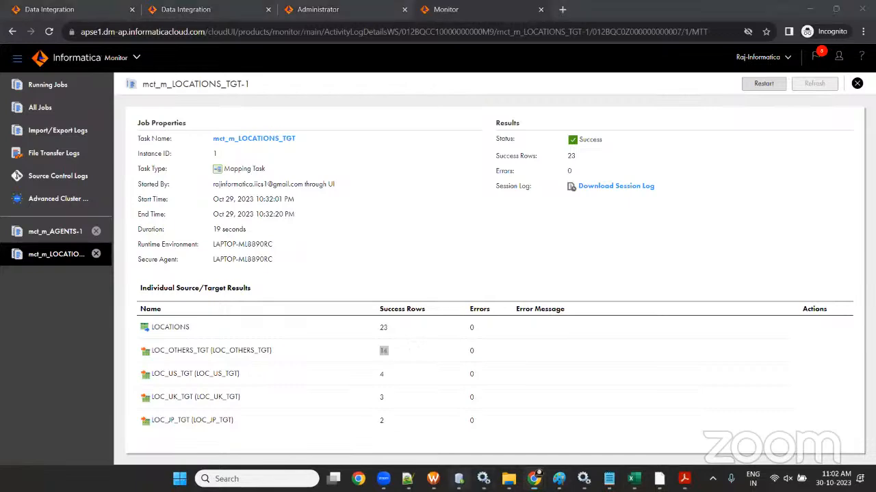
click(438, 200)
- Write and run a select query on LOC_US_TGT on line 12
key(Return)
key(Return)
text(s)
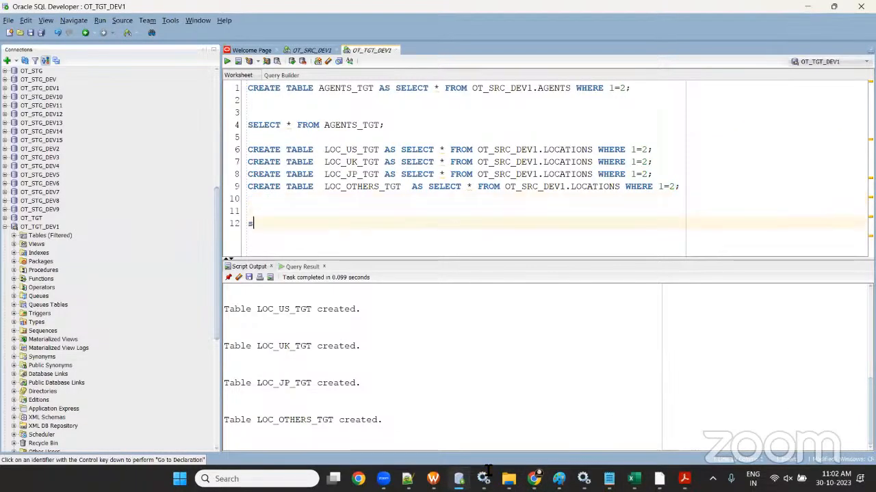
text(elect * from)
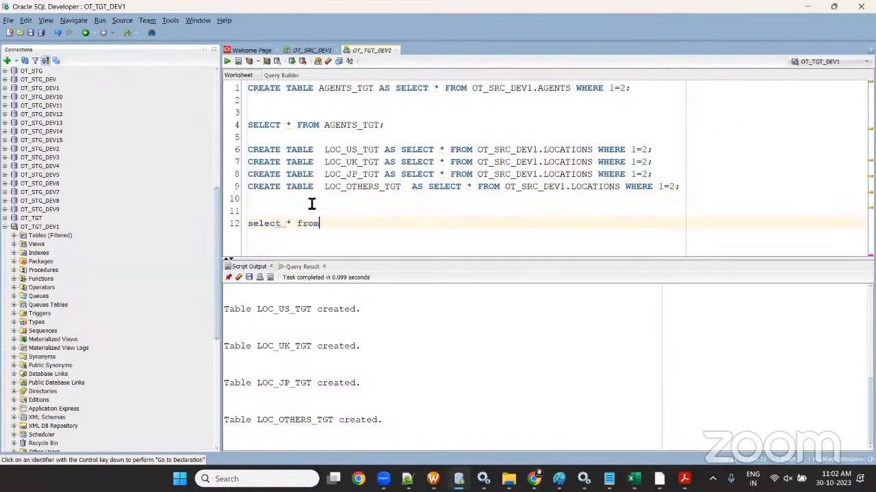
double_click(349, 150)
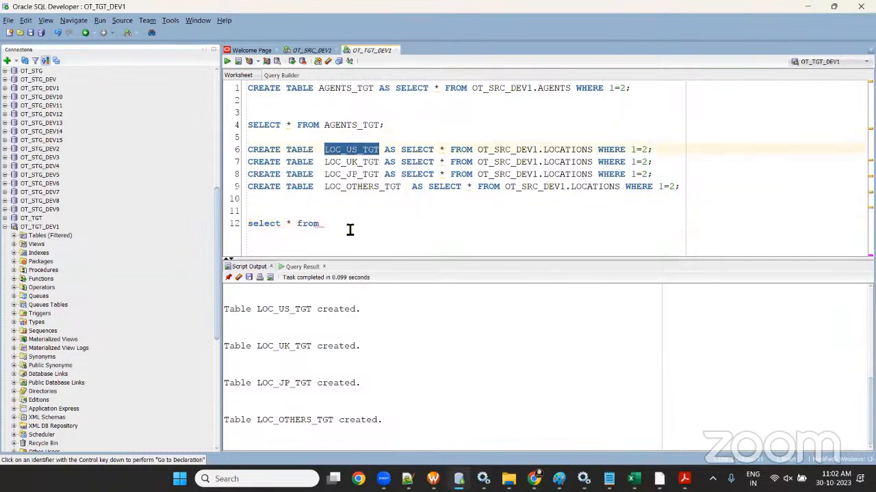
ctrl+click(349, 230)
click(504, 254)
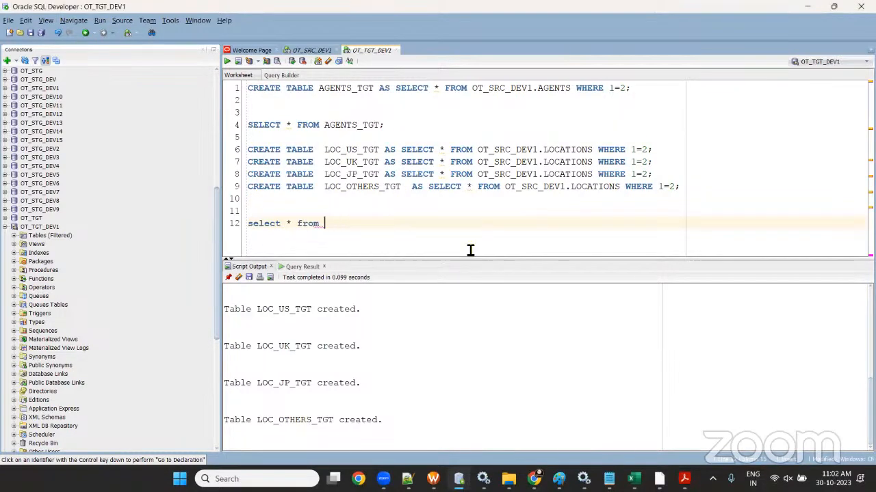
double_click(355, 150)
key(ctrl+c)
click(344, 224)
key(ctrl+v)
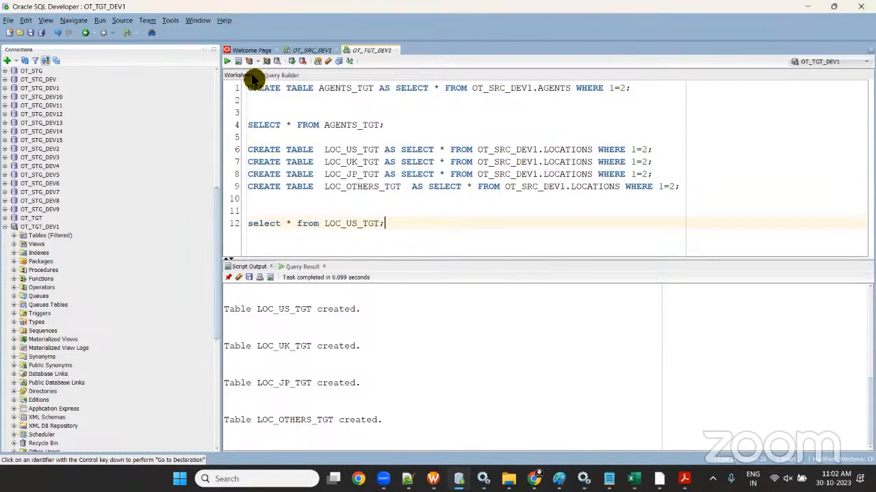
click(227, 61)
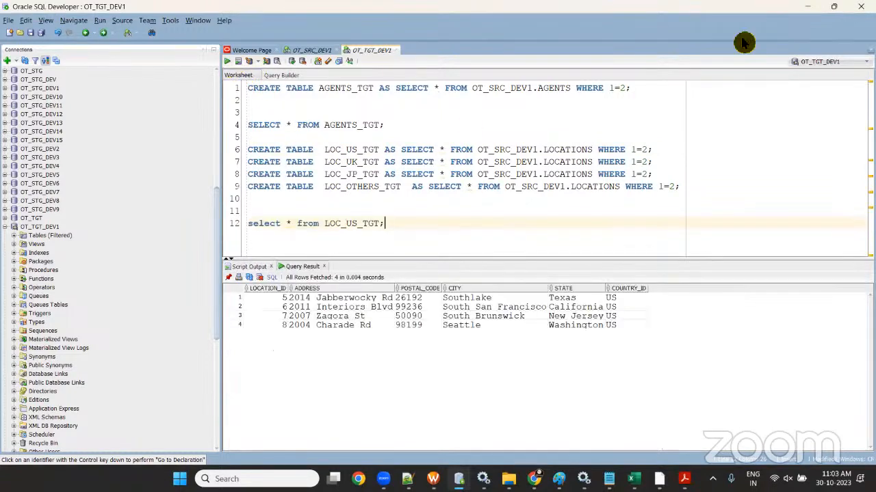
- Duplicate the query for LOC_UK_TGT and run it, checking the UK COUNTRY_ID values
click(231, 222)
click(444, 234)
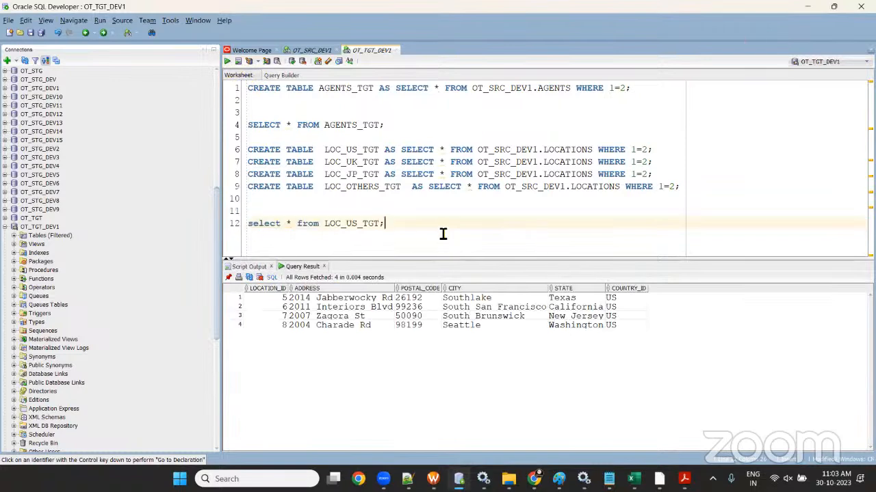
key(Return)
key(Return)
key(ctrl+v)
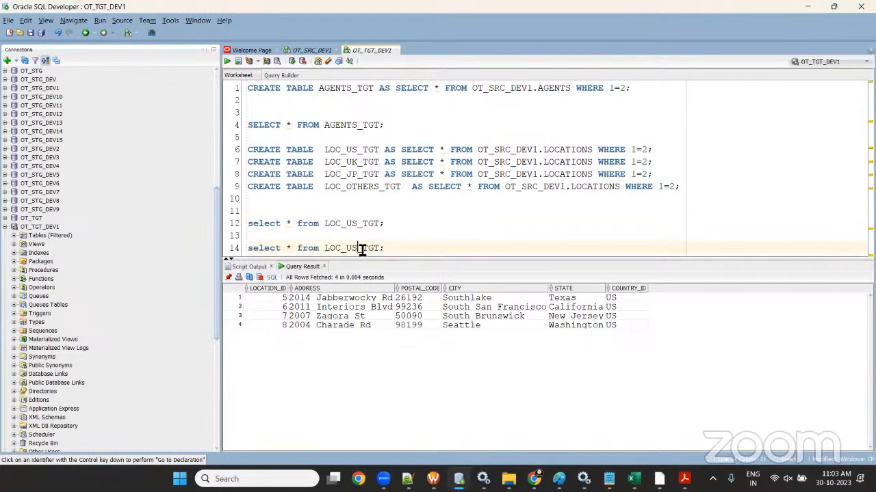
click(363, 248)
key(BackSpace)
text(K)
click(230, 62)
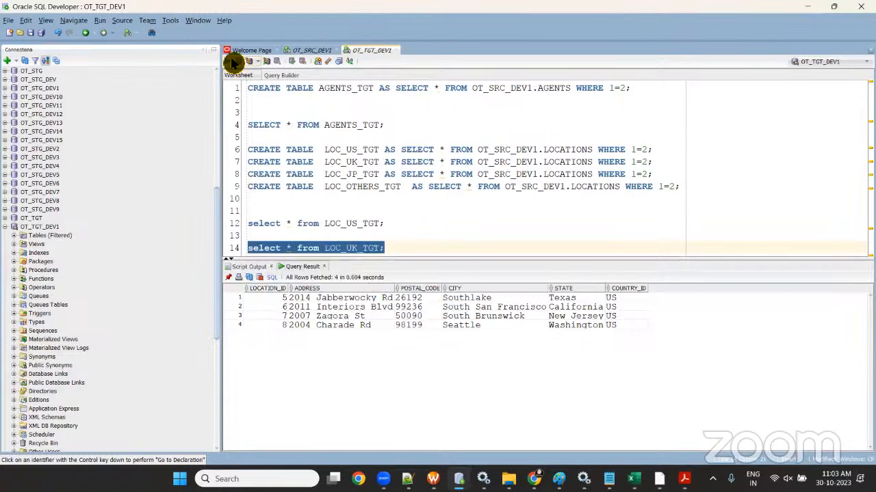
click(695, 289)
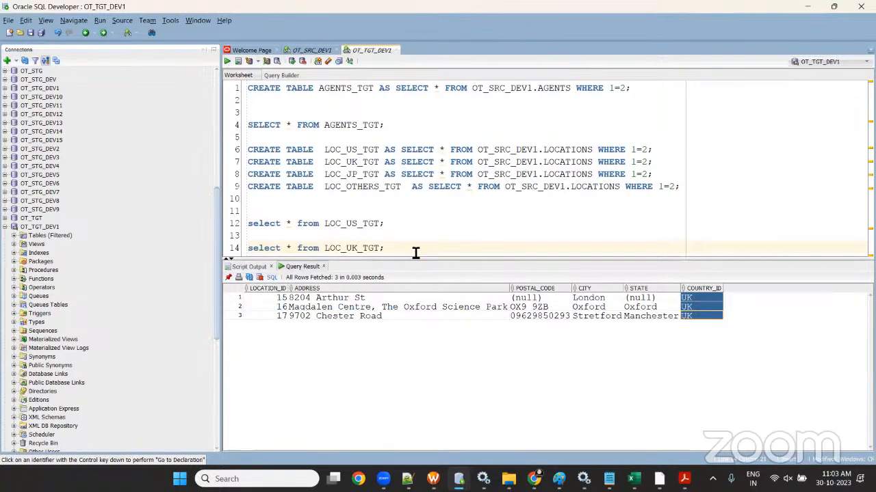
- Duplicate the query again for LOC_JP_TGT and run it, returning 2 rows
drag(416, 253, 209, 241)
click(450, 254)
key(Return)
key(Return)
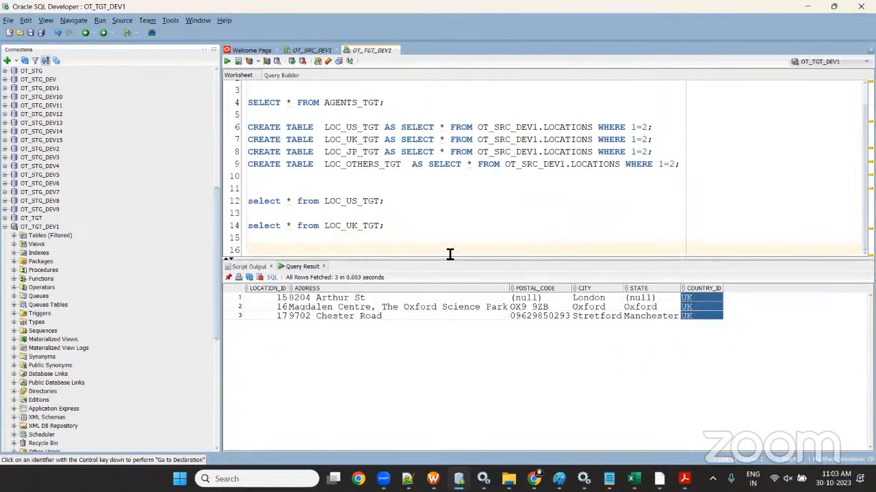
key(ctrl+v)
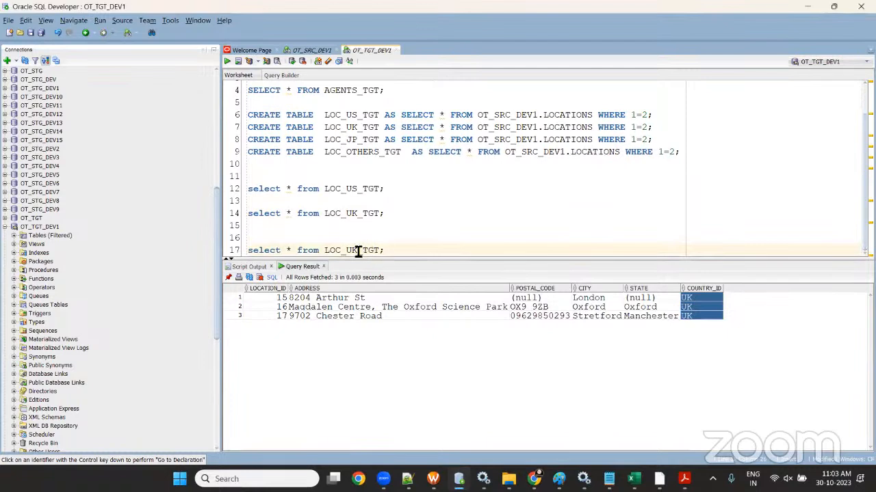
key(BackSpace)
click(227, 61)
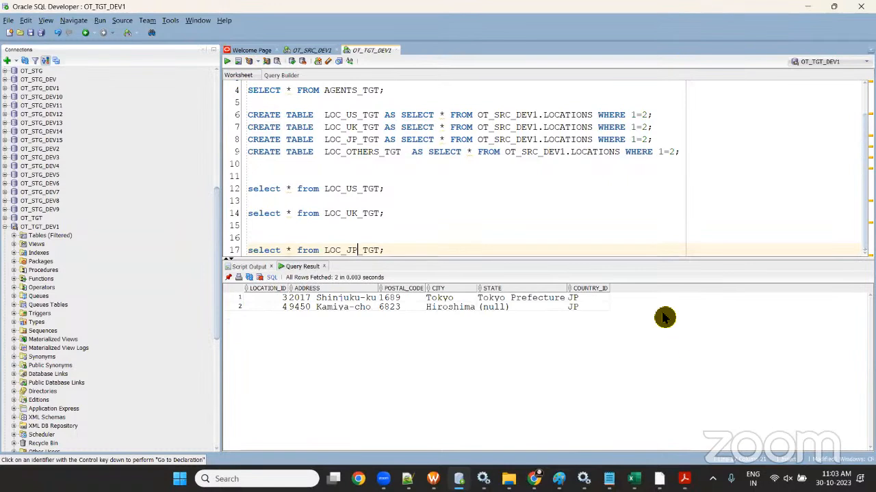
- Start a LOC_OTHERS_TGT query on line 18 from the copied table name and select * fragment
drag(397, 248, 228, 239)
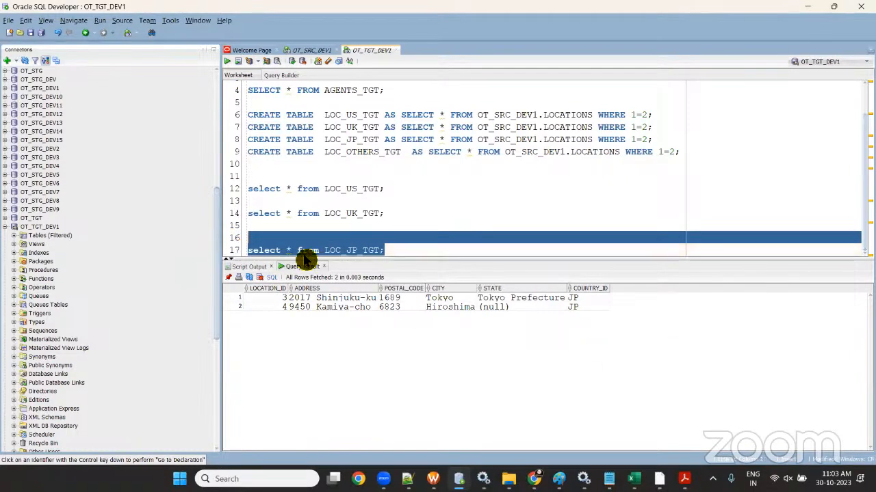
click(468, 254)
key(Return)
key(Return)
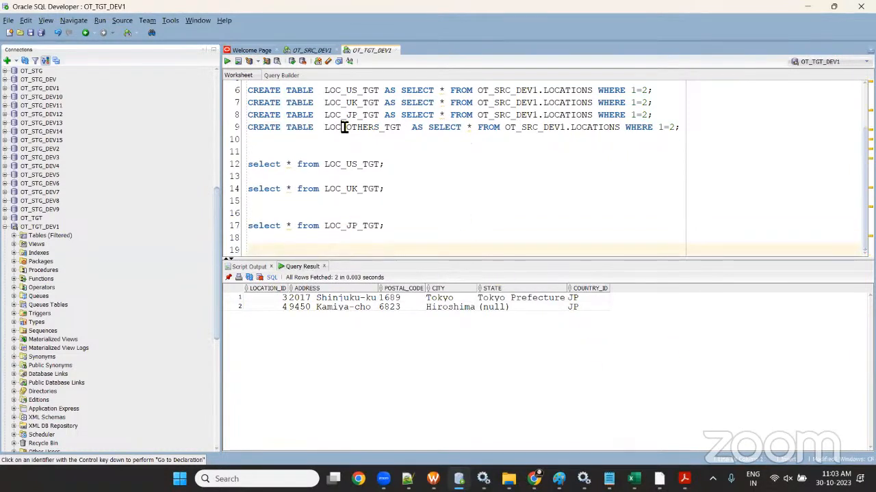
double_click(344, 127)
key(ctrl+c)
click(410, 243)
key(ctrl+v)
drag(298, 227, 221, 230)
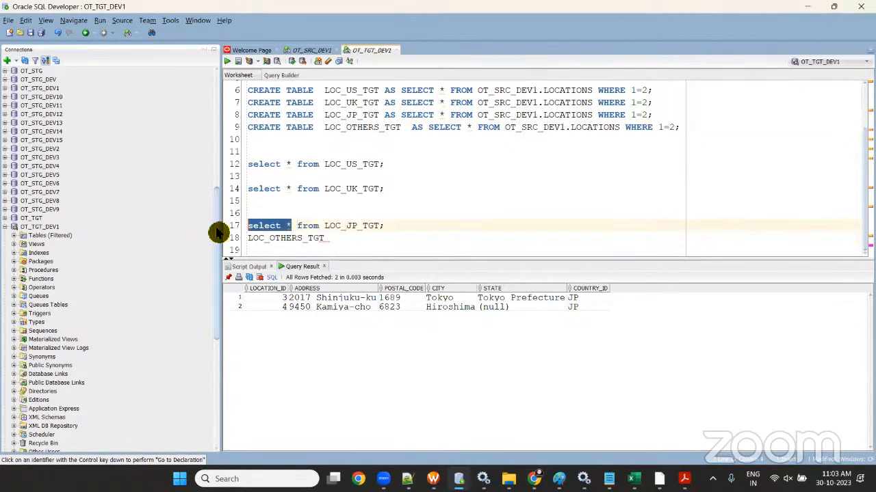
key(ctrl+c)
click(248, 239)
key(ctrl+v)
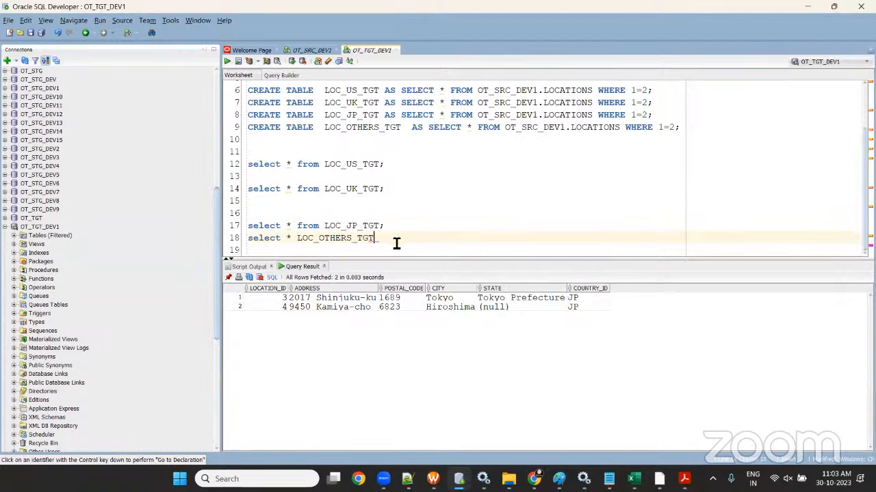
text(;)
- Complete select * FROM LOC_OTHERS_TGT; and run it, confirming 14 non-US/UK/JP rows, then return to Monitor
click(296, 238)
text(FR )
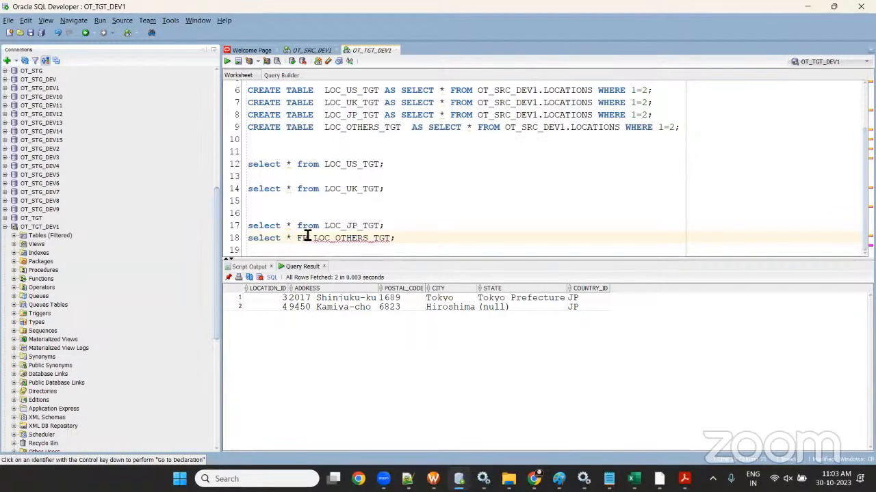
text(OM)
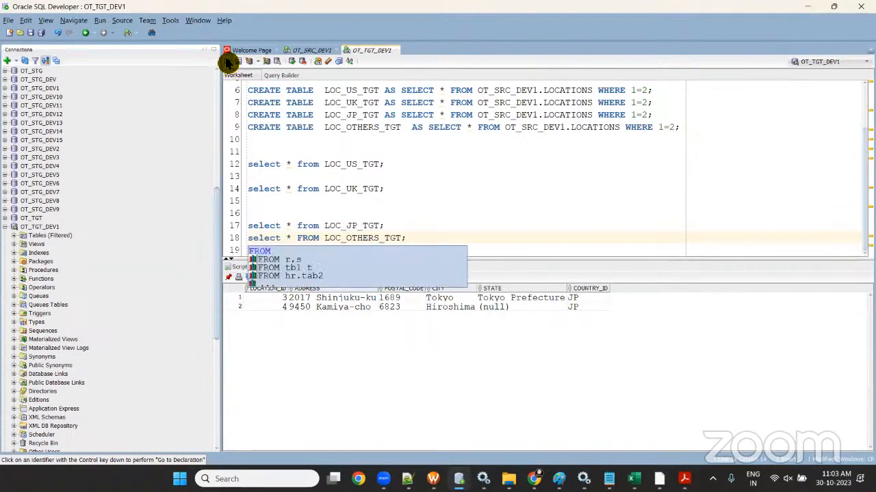
click(228, 62)
click(228, 61)
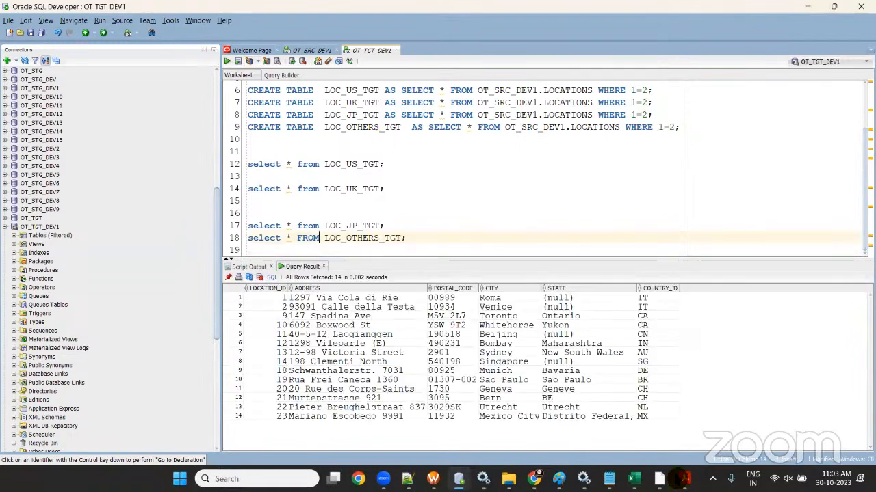
drag(656, 307, 656, 389)
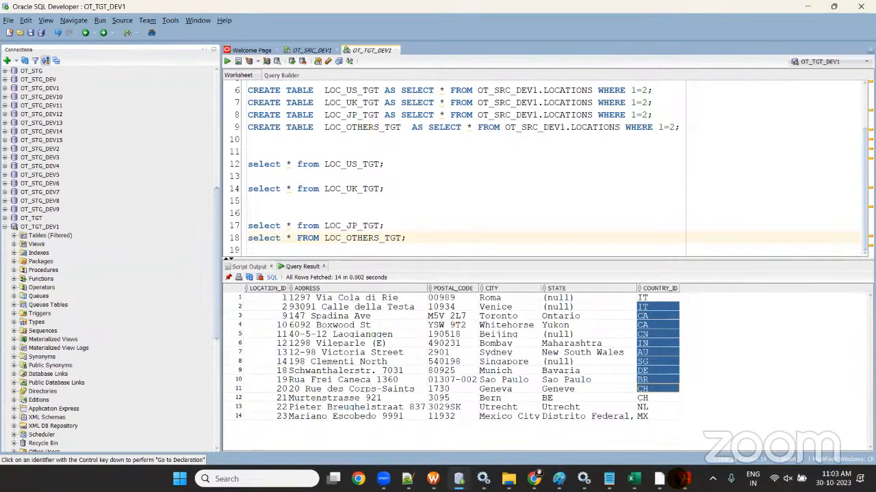
key(alt+Tab)
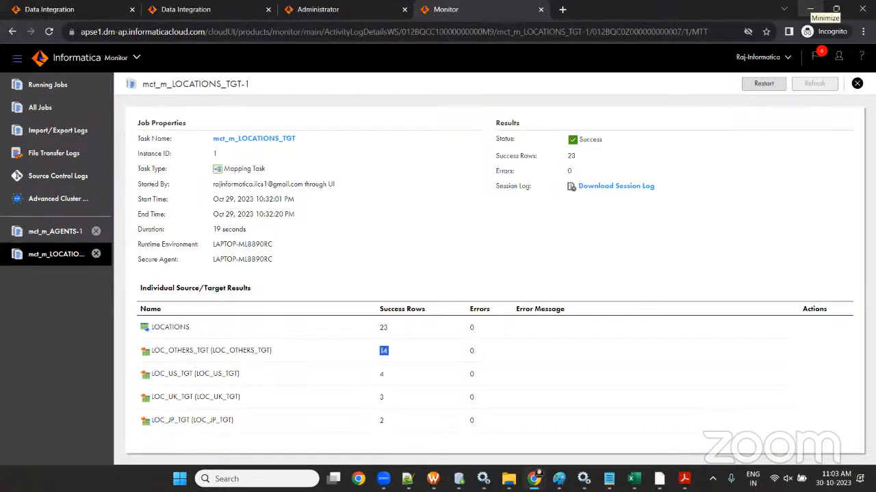
- Open m_LOCATIONS_TGT in the designer, nudge the LOCATIONS and Router nodes, and save the layout
click(103, 9)
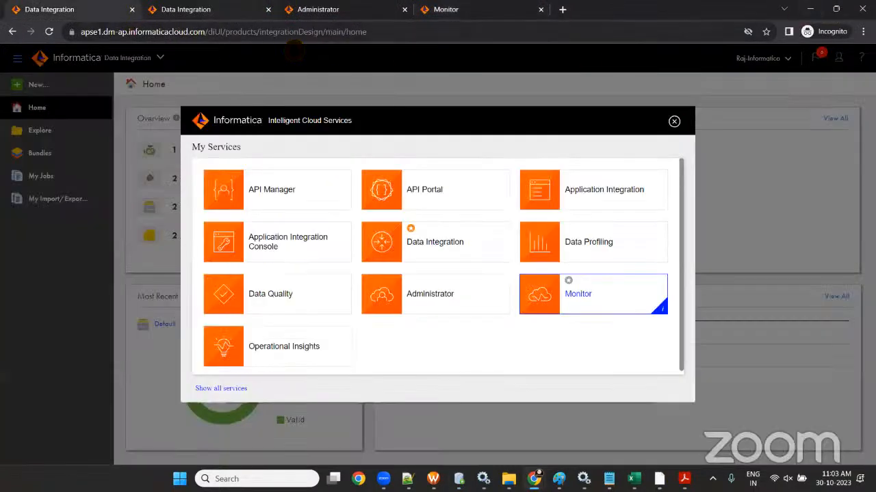
click(185, 9)
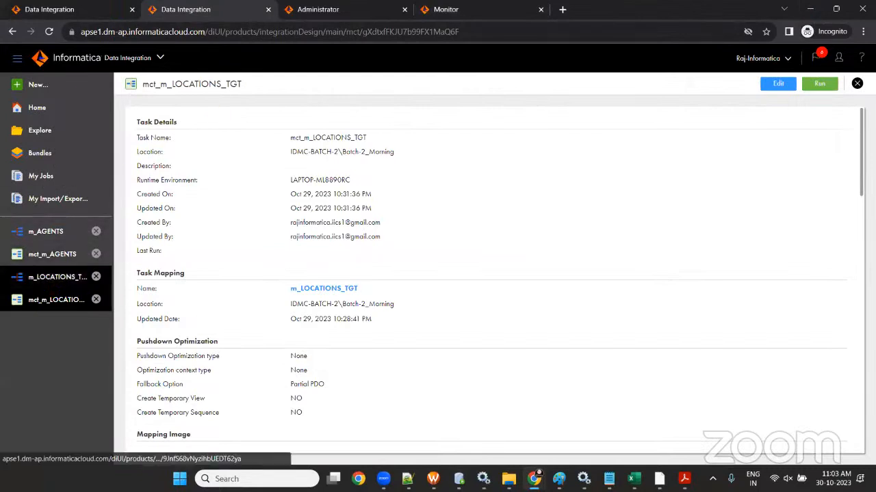
click(62, 277)
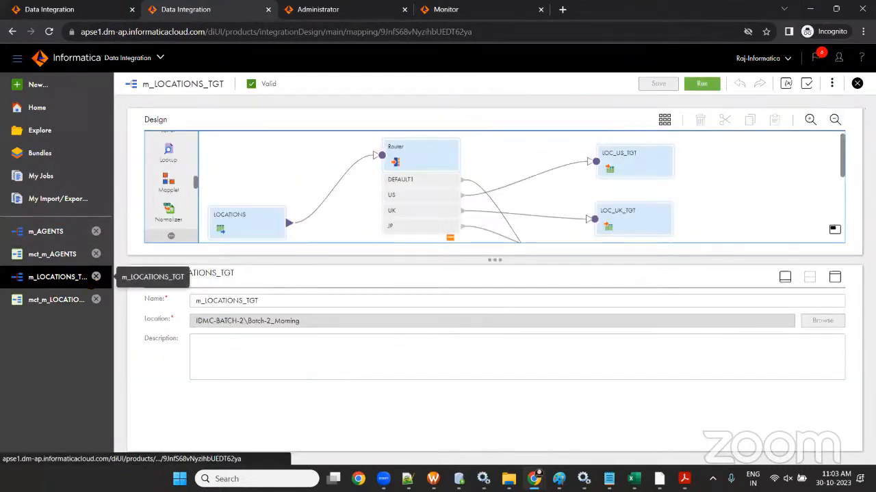
click(833, 281)
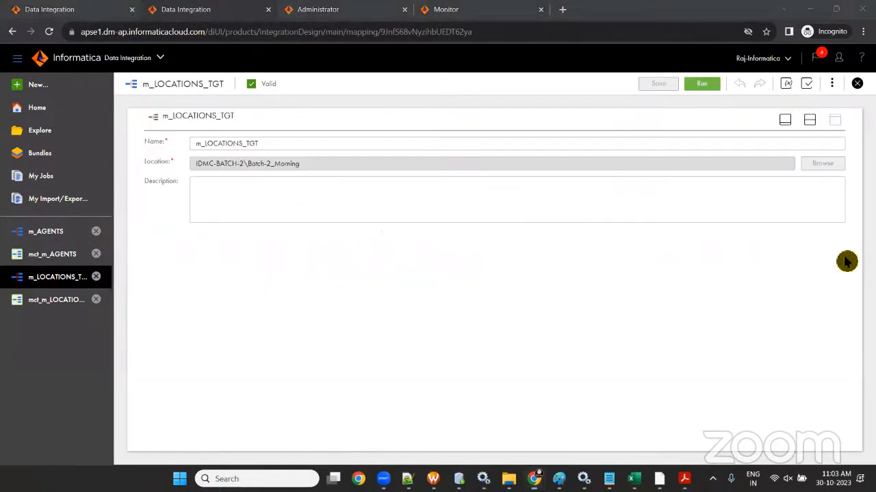
click(785, 120)
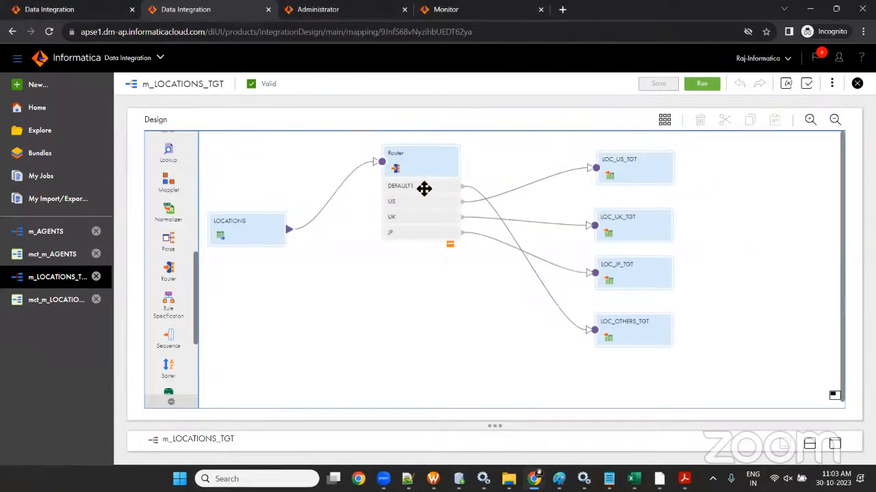
click(422, 189)
drag(267, 237, 261, 210)
drag(417, 203, 399, 191)
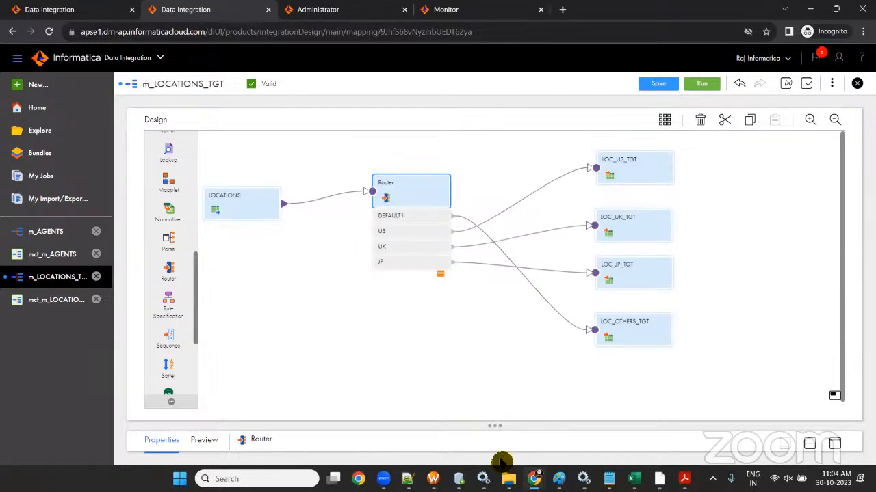
click(651, 85)
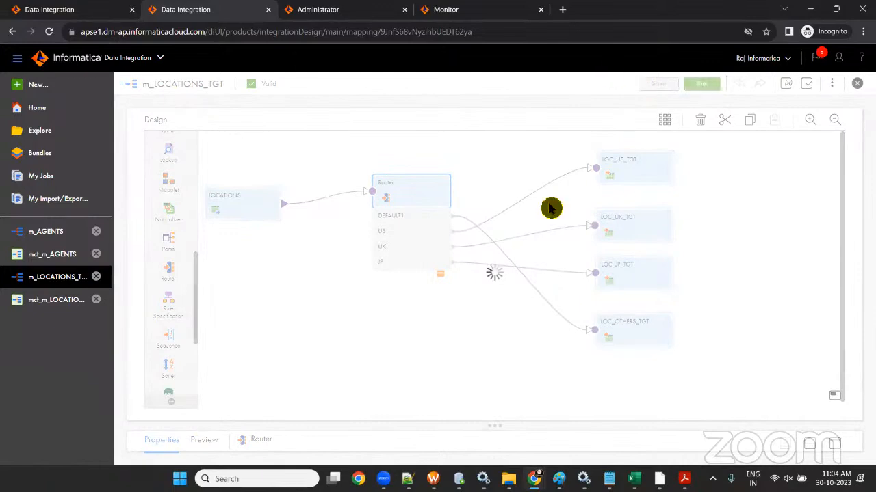
- Bring up the SESSION-2 Router Transformation workbook on its TASK-2 sheet
mouse_move(634, 479)
click(708, 414)
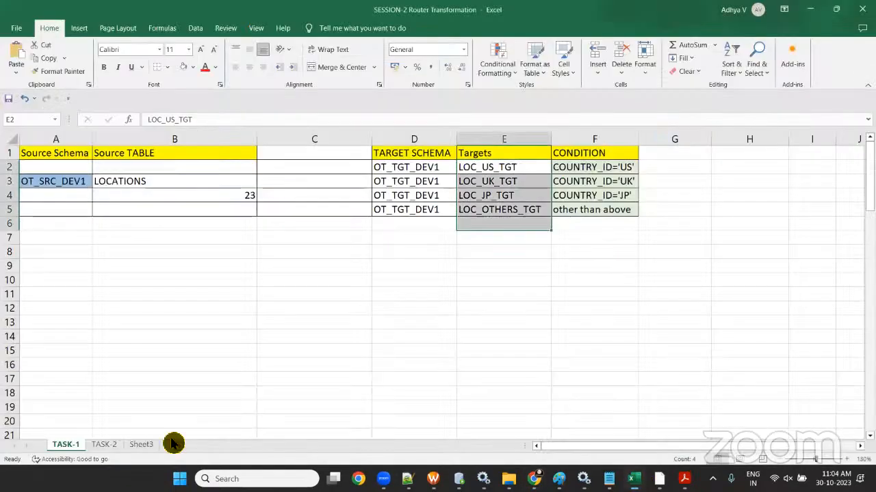
click(102, 445)
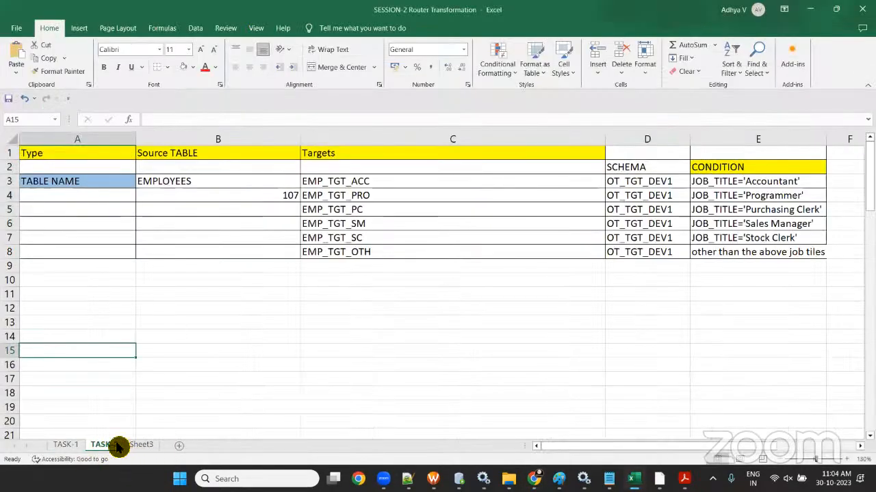
click(138, 446)
click(104, 446)
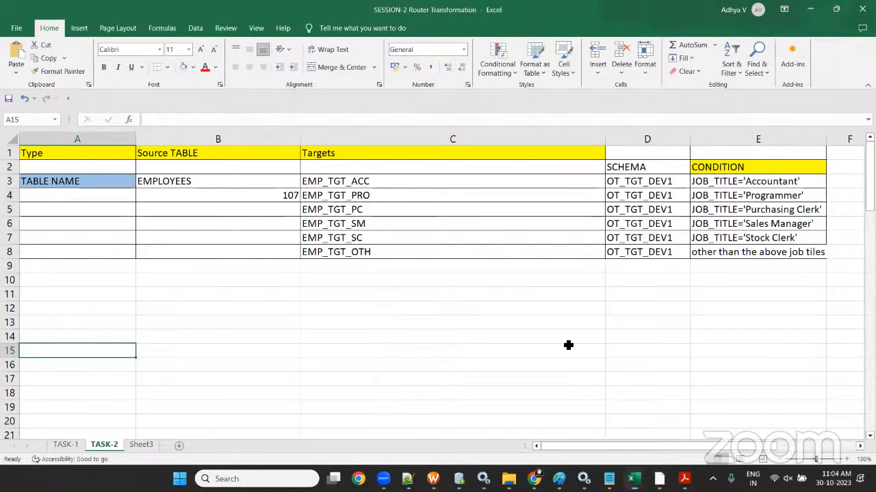
- Highlight the EMPLOYEES source, the six EMP target names and their JOB_TITLE conditions
click(199, 181)
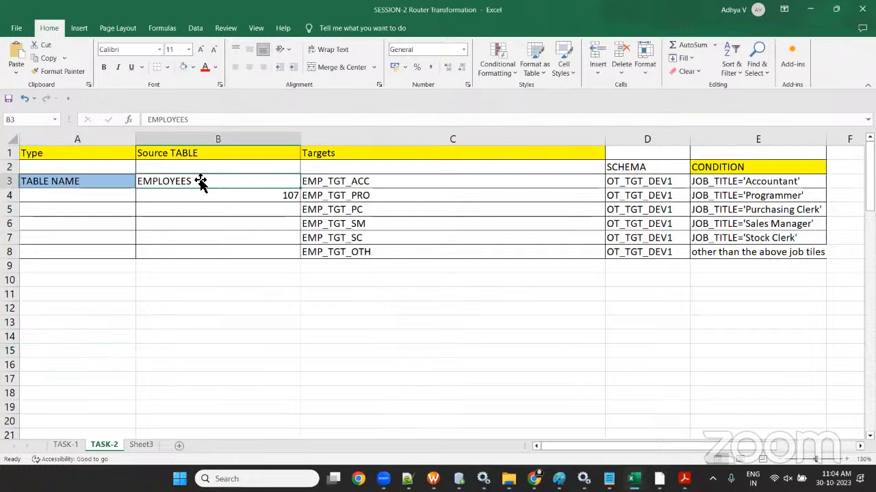
drag(371, 181, 387, 254)
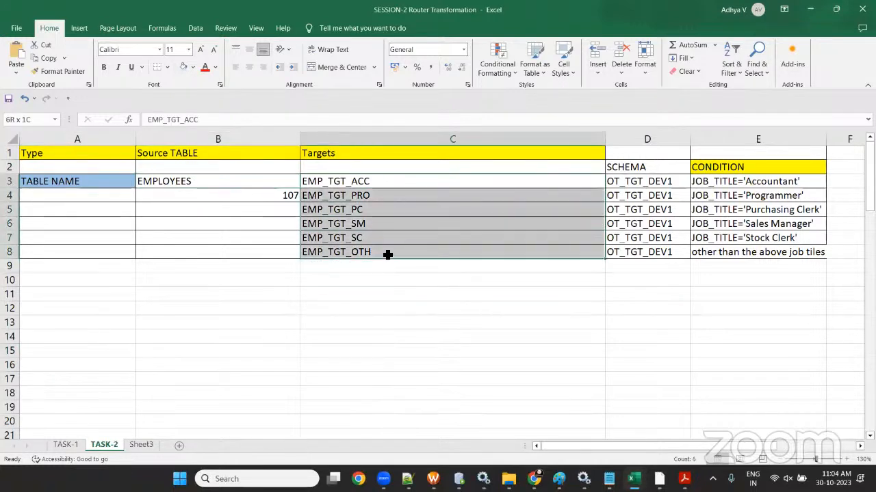
drag(746, 182, 760, 255)
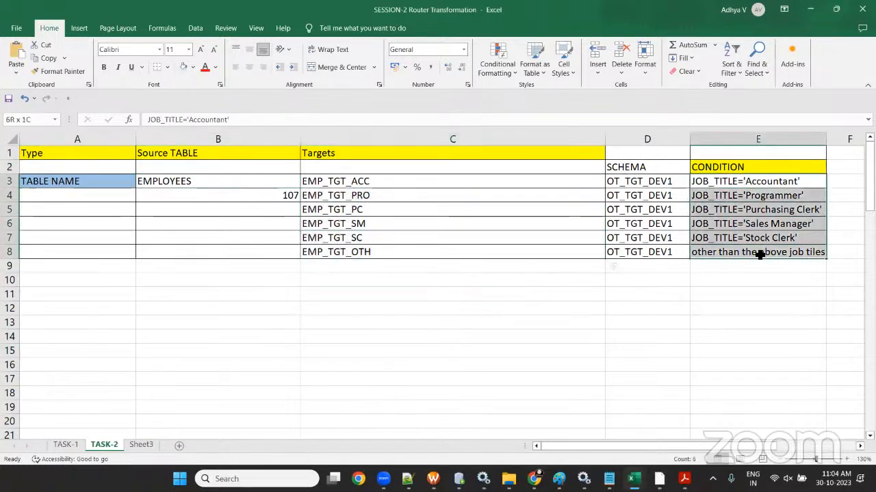
drag(404, 182, 397, 260)
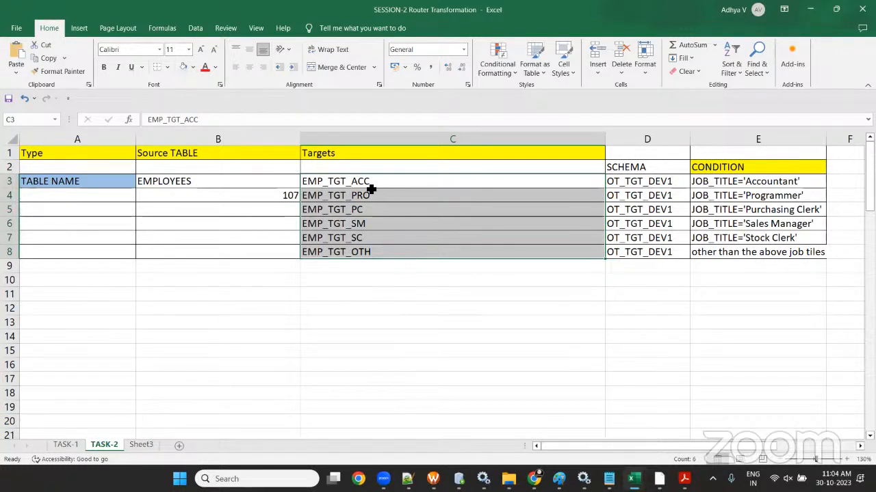
drag(382, 181, 396, 267)
click(401, 307)
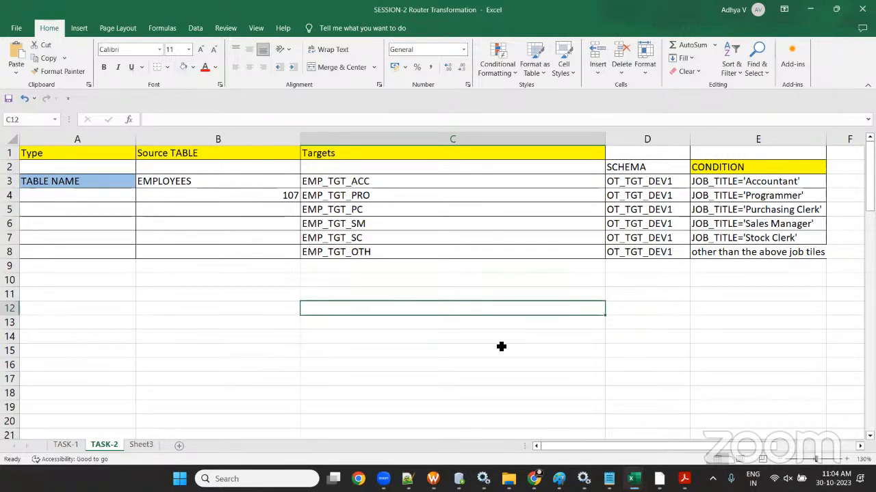
click(835, 479)
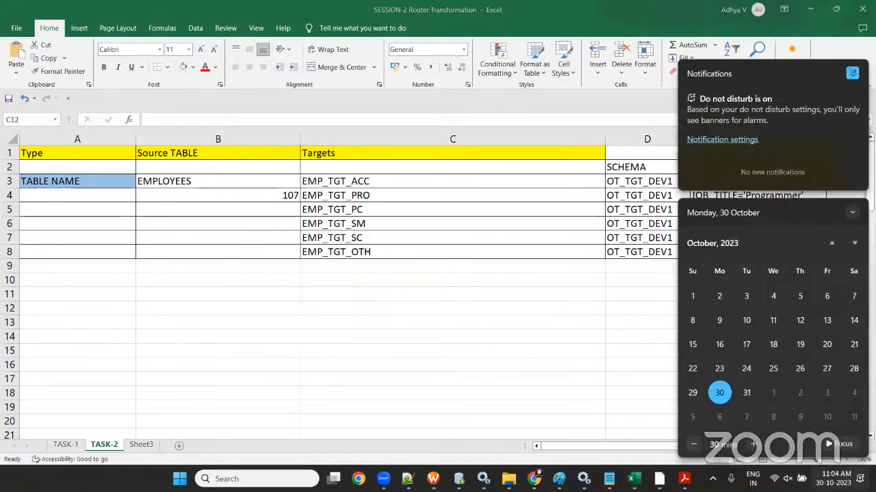
click(644, 208)
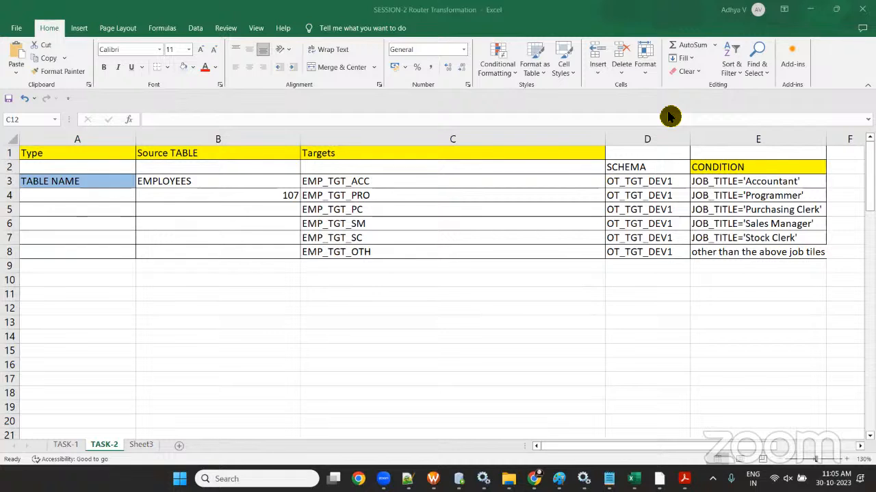
click(836, 479)
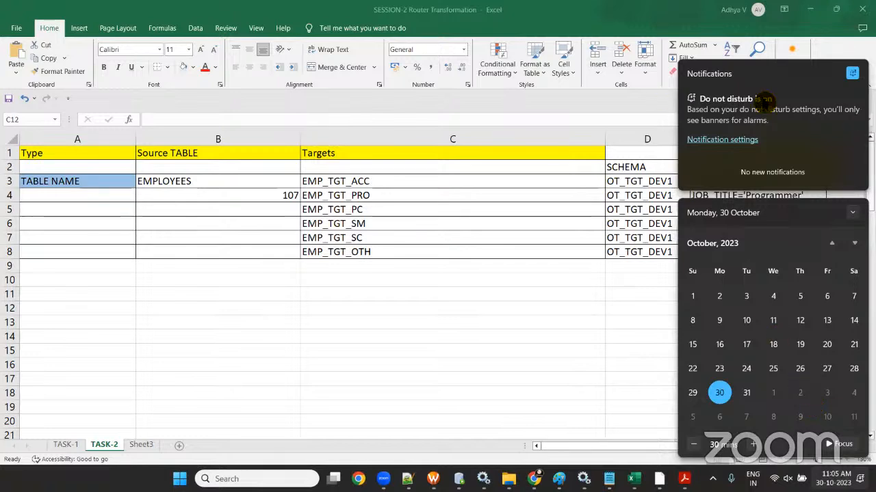
click(546, 384)
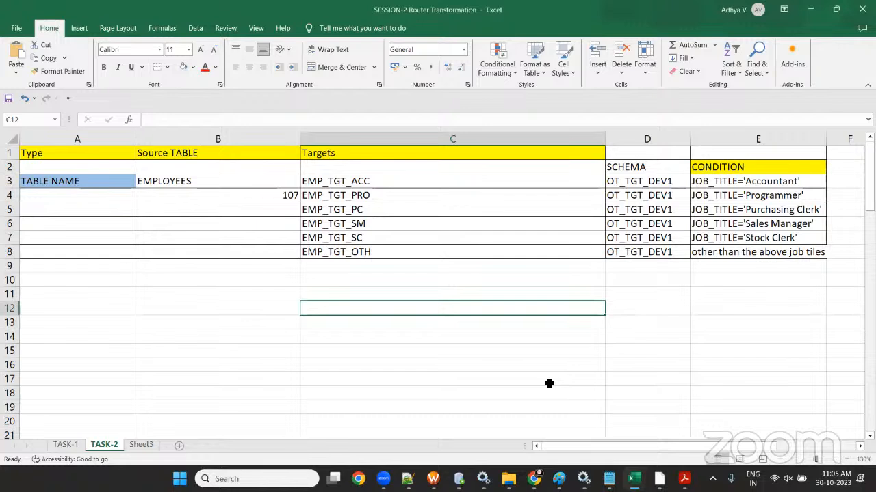
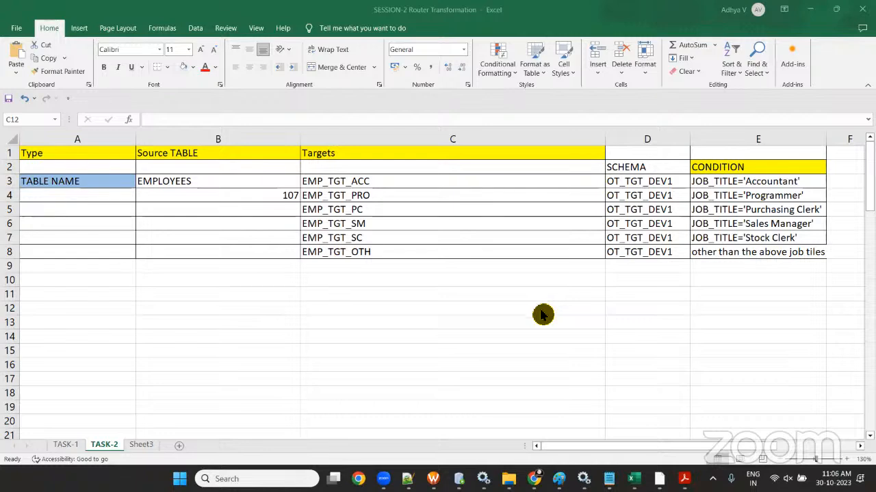
- Bring the Raj Informatica Training browser window forward in place of Excel
mouse_move(533, 477)
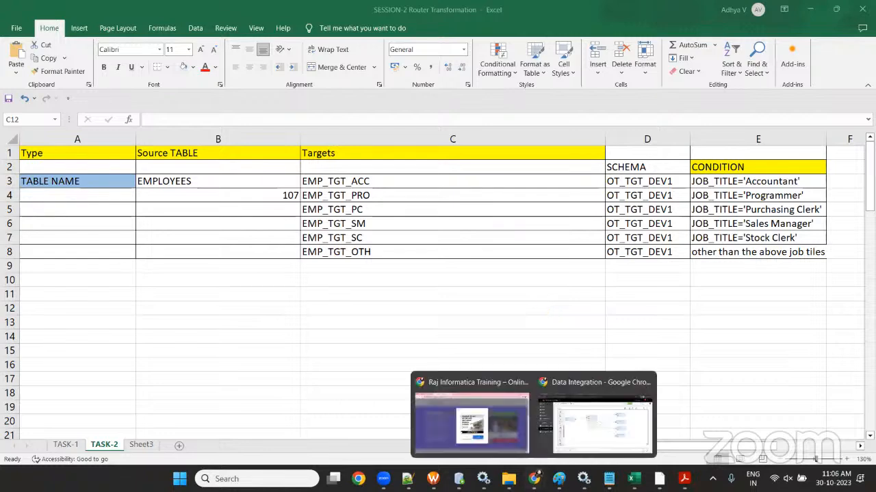
click(496, 404)
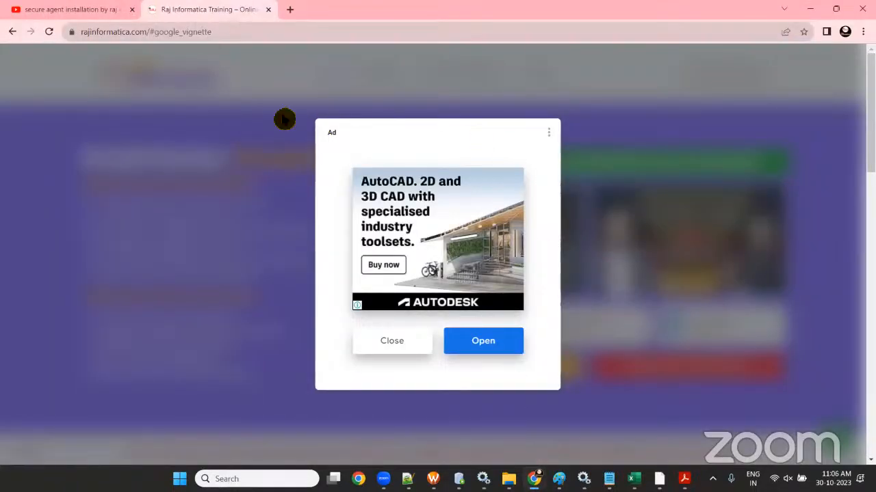
- Dismiss the site's ad pop-up and show the 'secure agent installation by raj informatica' YouTube results
click(404, 347)
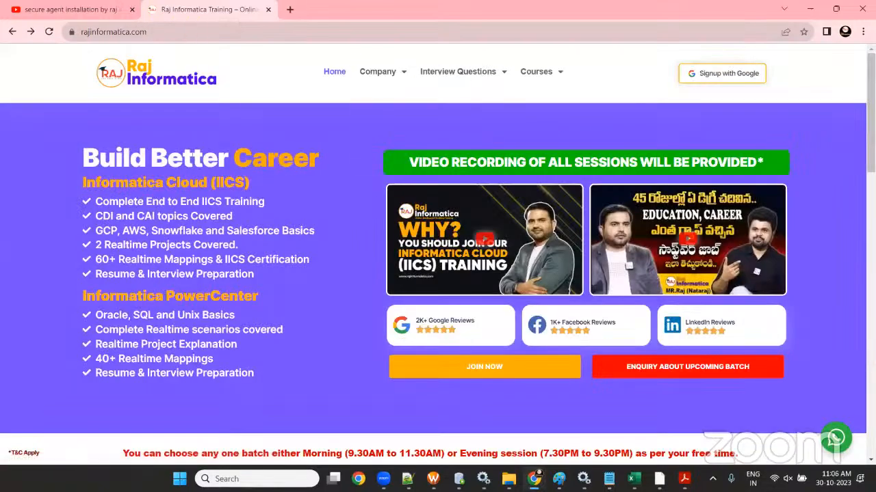
click(82, 9)
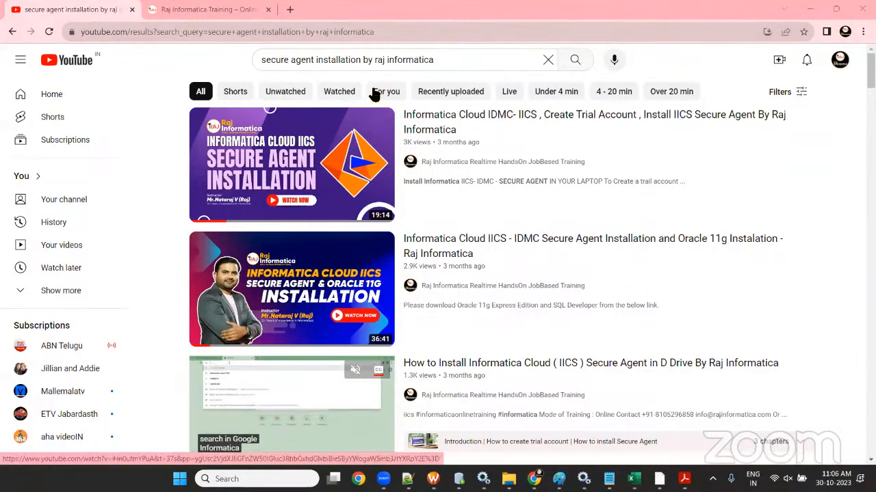
- Replace the YouTube search with 'INFORMATICA INSTALLATION BY RAJ' and run it
triple_click(390, 61)
key(BackSpace)
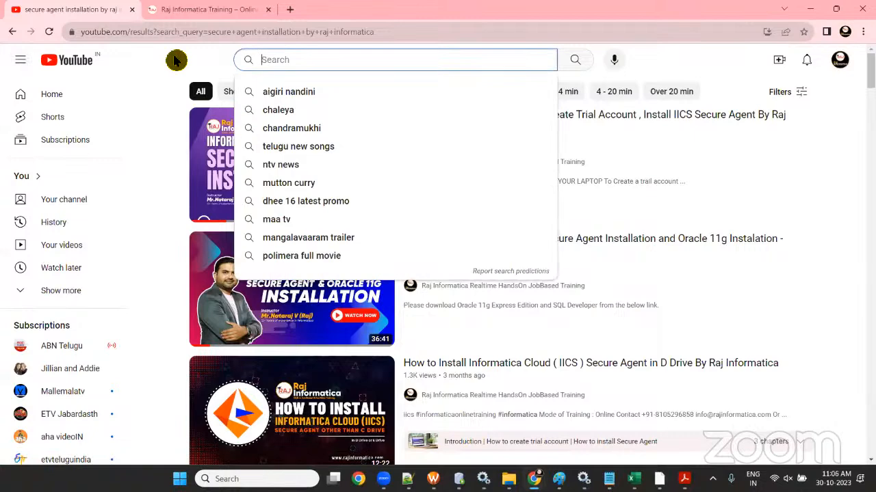
text(INFO)
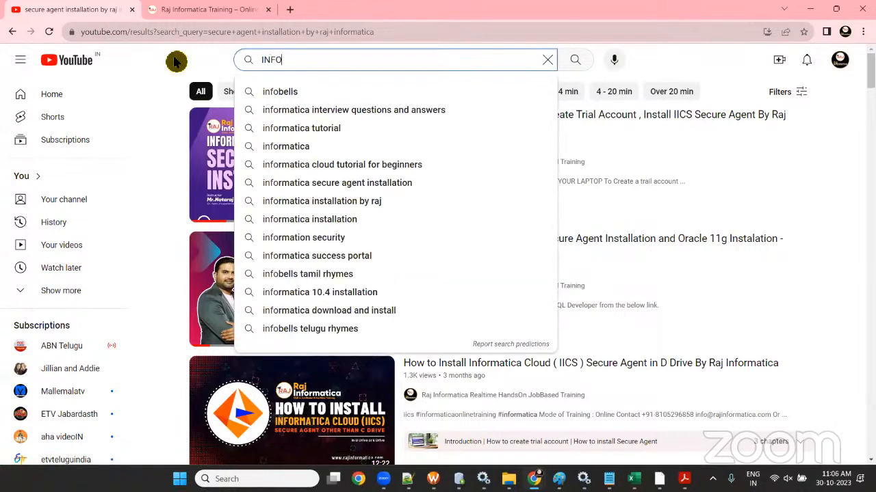
text(RMATICA INSTA)
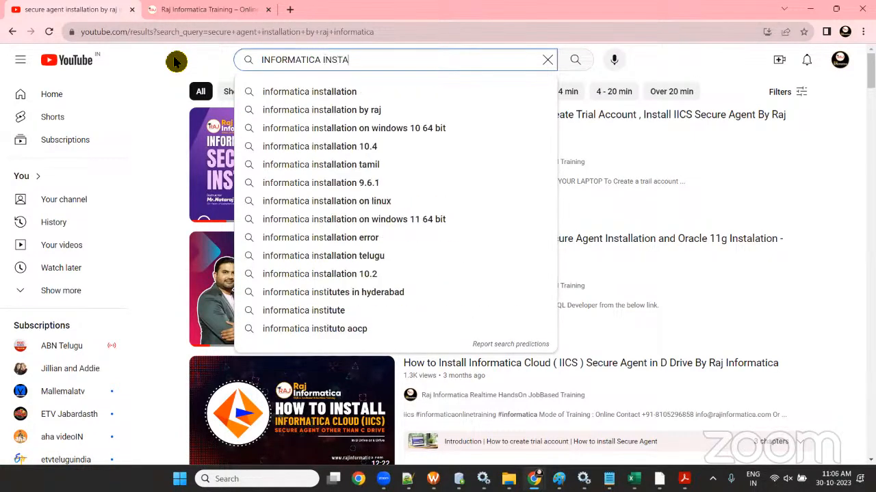
text(LLATION BY RAJ)
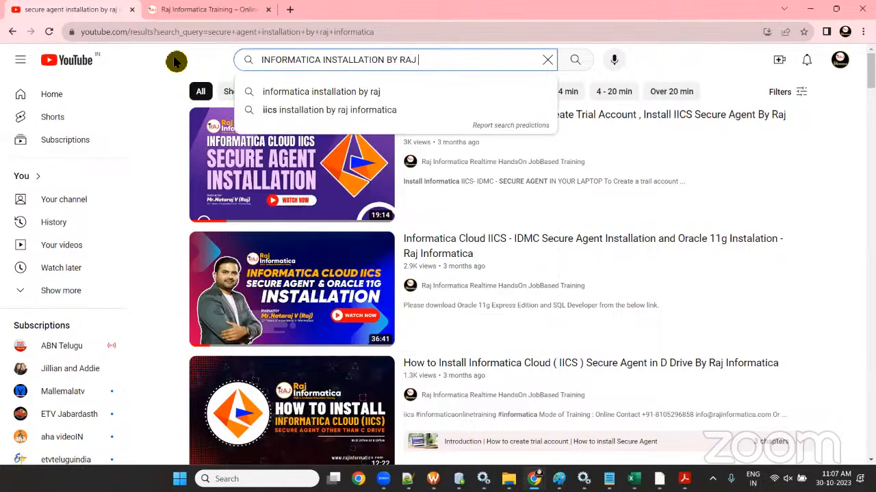
click(316, 93)
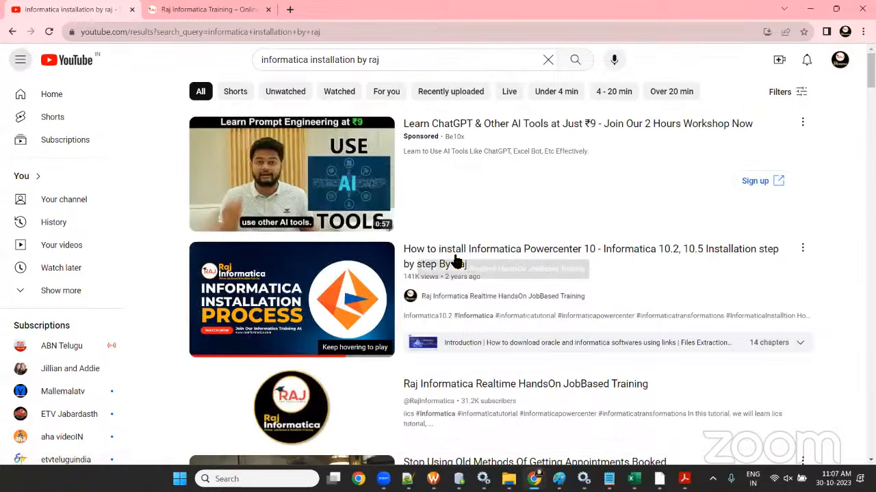
- Open the PowerCenter 10 installation video, read its full description, then return to the results
click(457, 262)
click(276, 37)
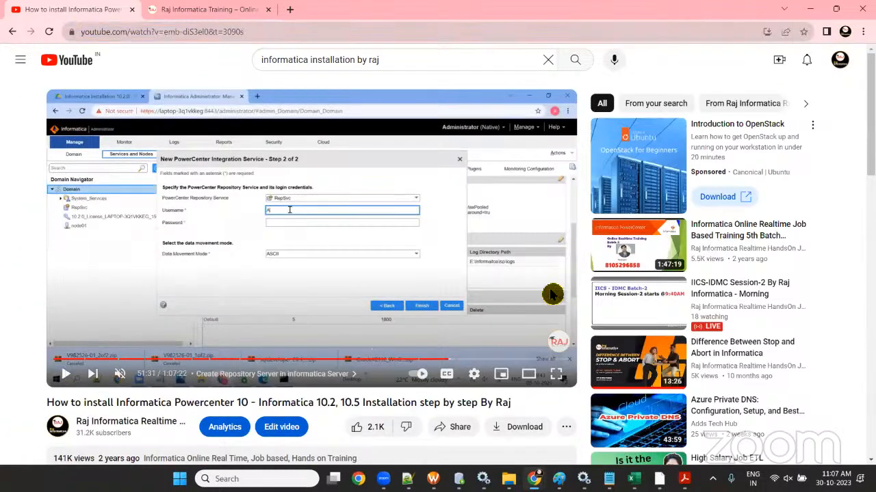
key(alt+Tab)
key(alt+Tab)
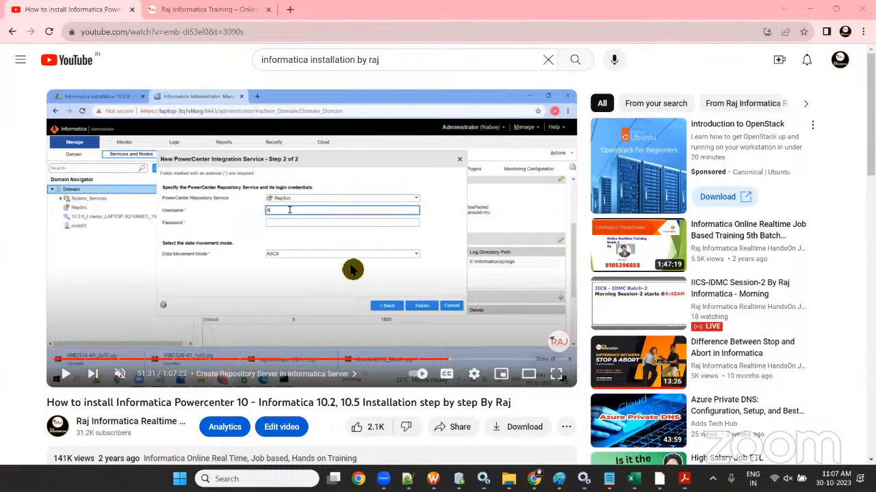
scroll(349, 268, down, 3)
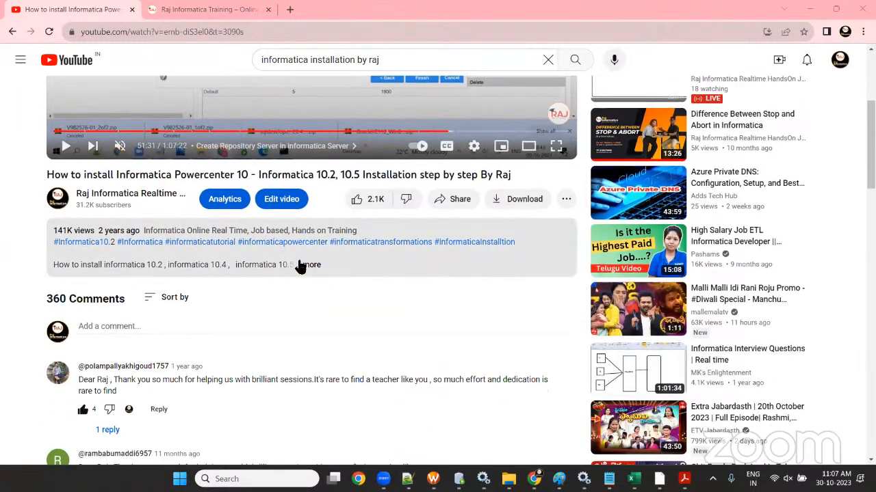
click(308, 265)
scroll(313, 221, down, 3)
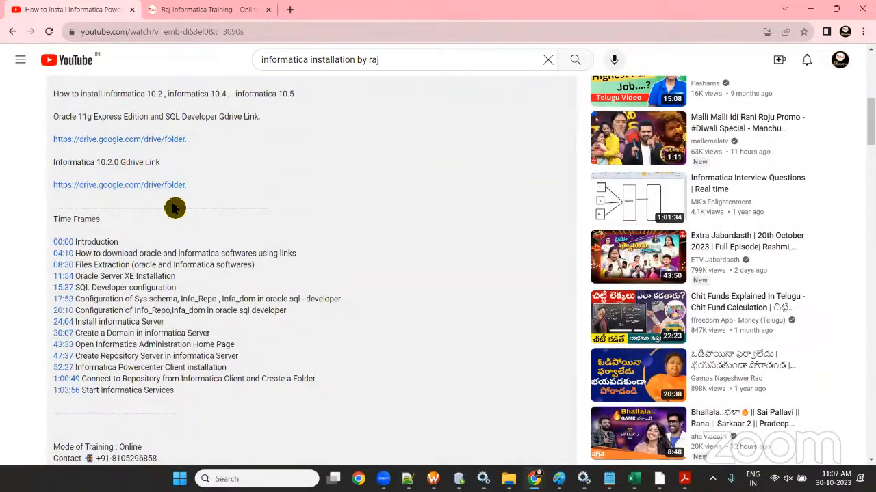
scroll(174, 207, up, 5)
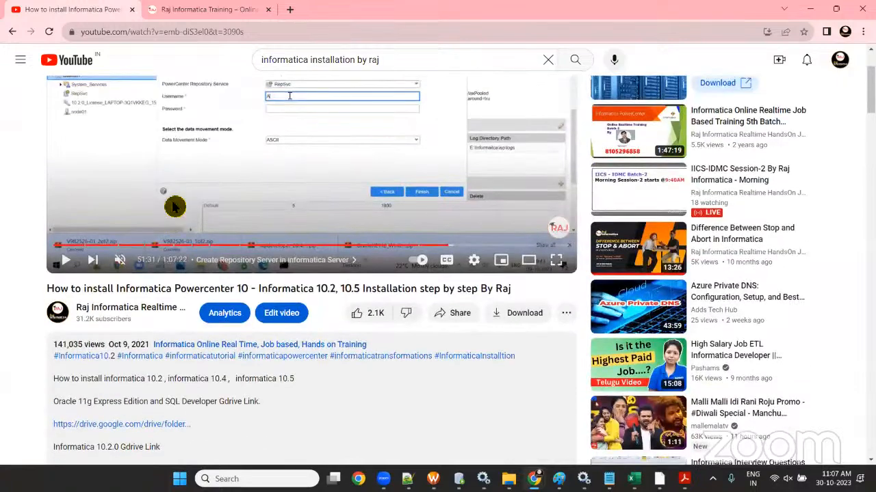
scroll(175, 208, up, 2)
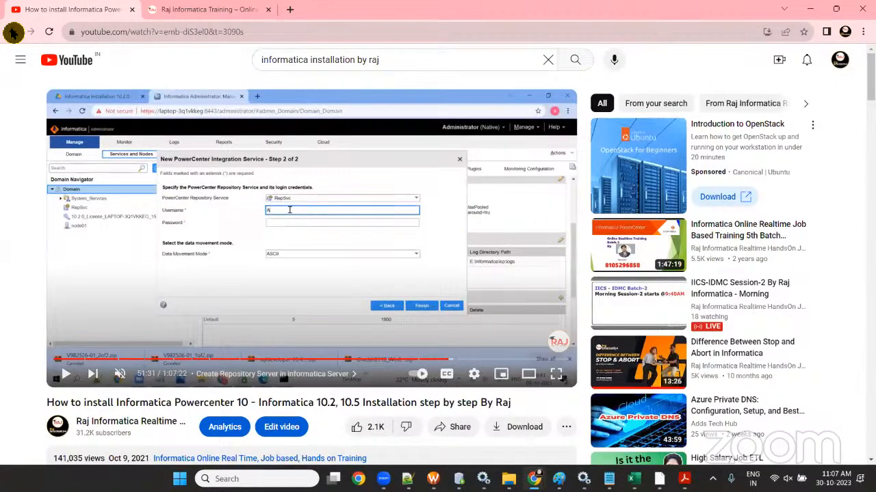
click(13, 32)
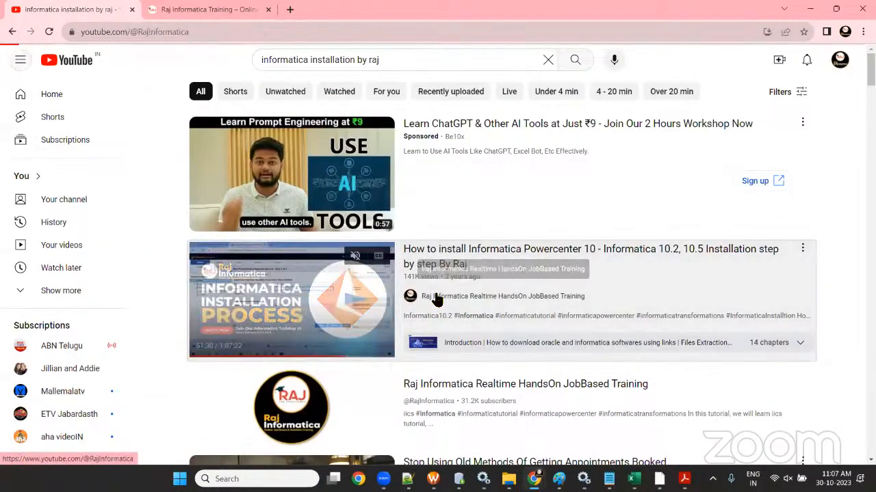
- Browse the Raj Informatica channel's full Videos list
click(435, 297)
scroll(273, 247, down, 2)
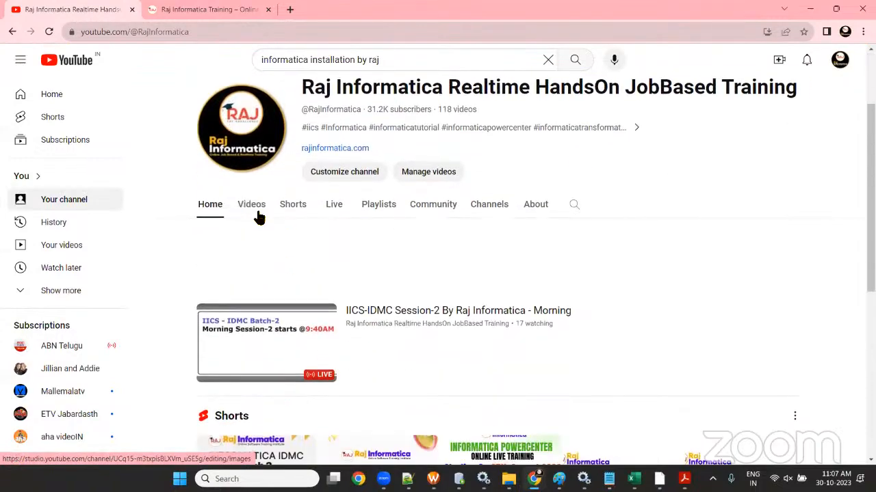
click(255, 208)
scroll(404, 327, down, 2)
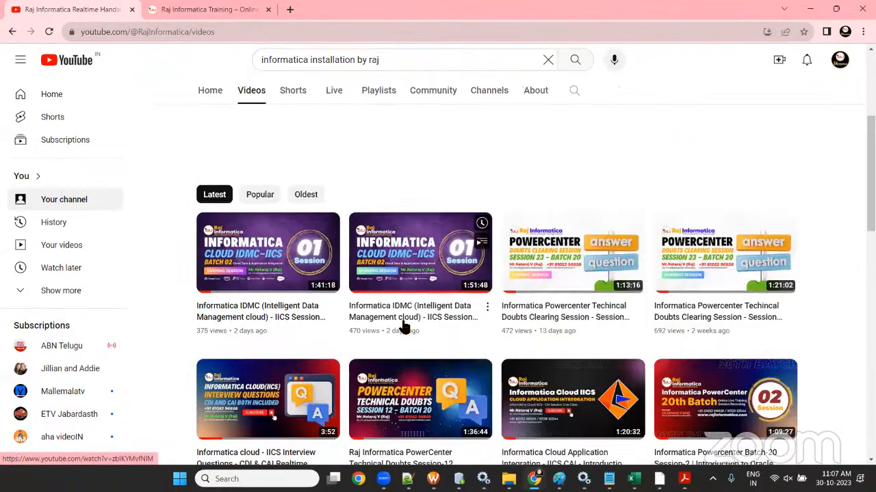
scroll(491, 344, down, 2)
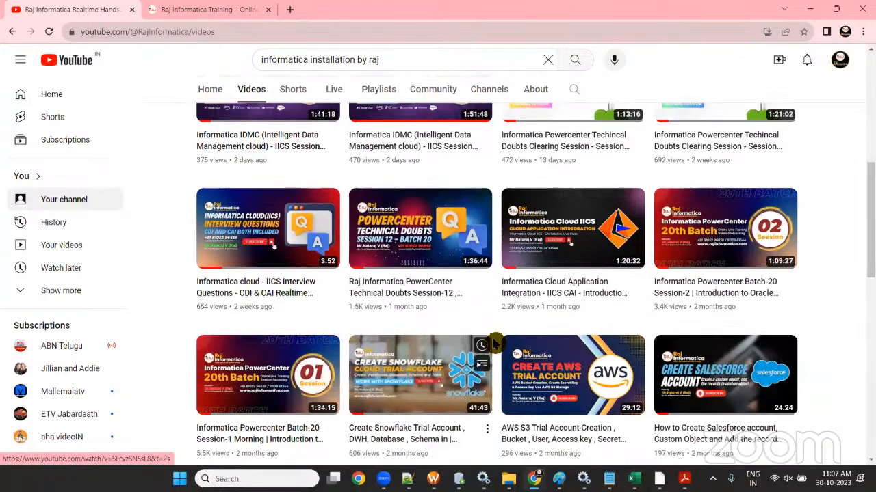
scroll(494, 344, down, 7)
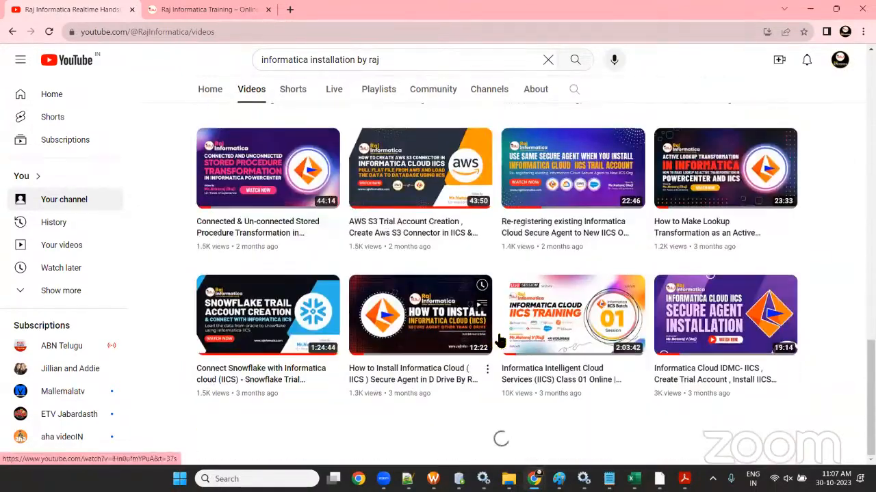
scroll(509, 333, down, 12)
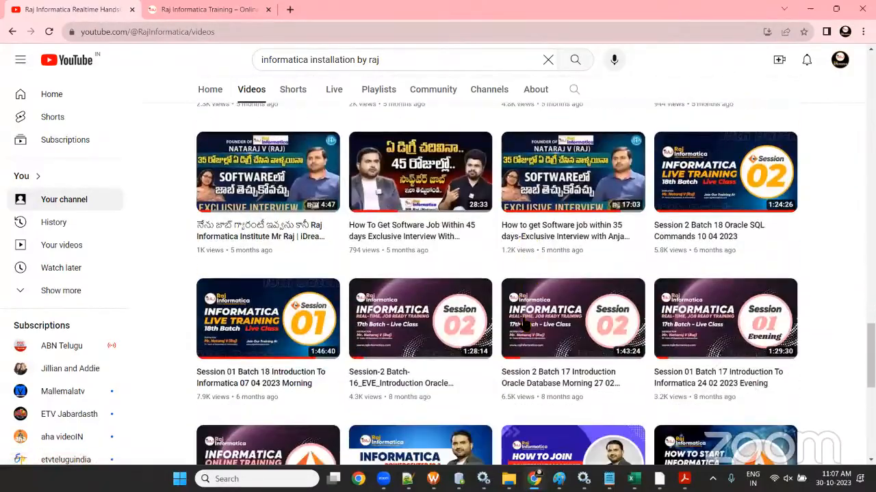
scroll(525, 326, down, 7)
scroll(525, 325, down, 12)
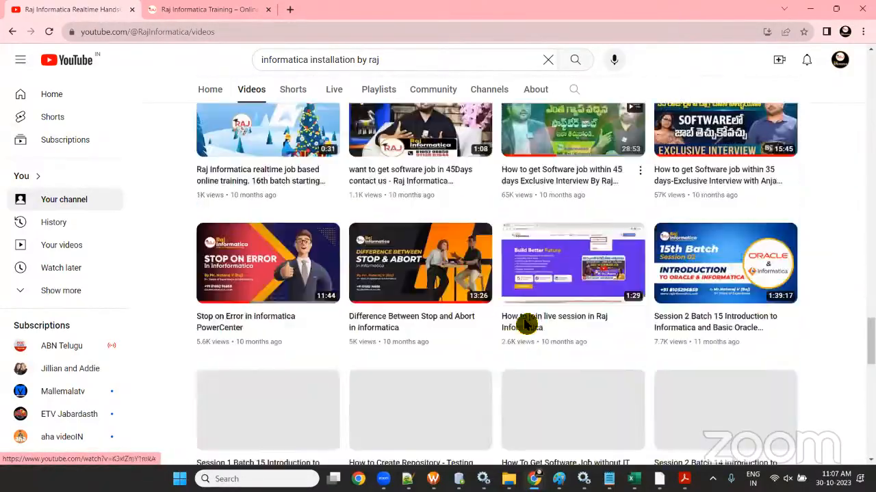
scroll(525, 326, down, 3)
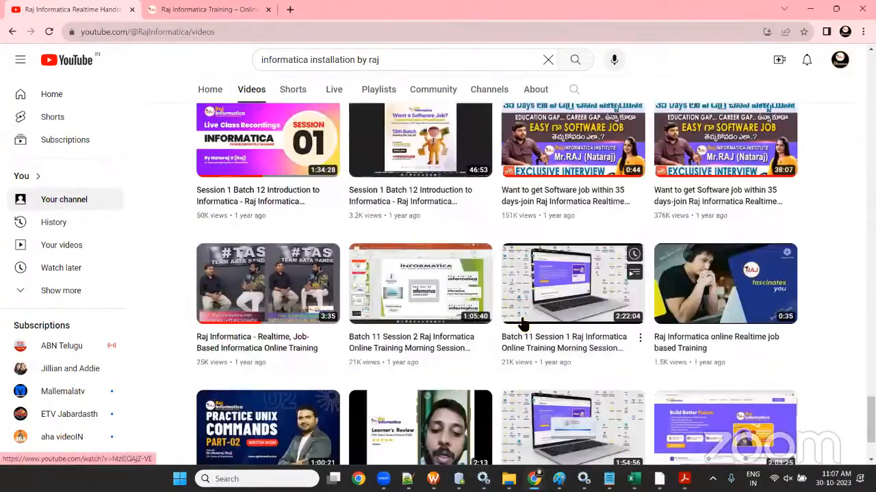
scroll(524, 325, down, 5)
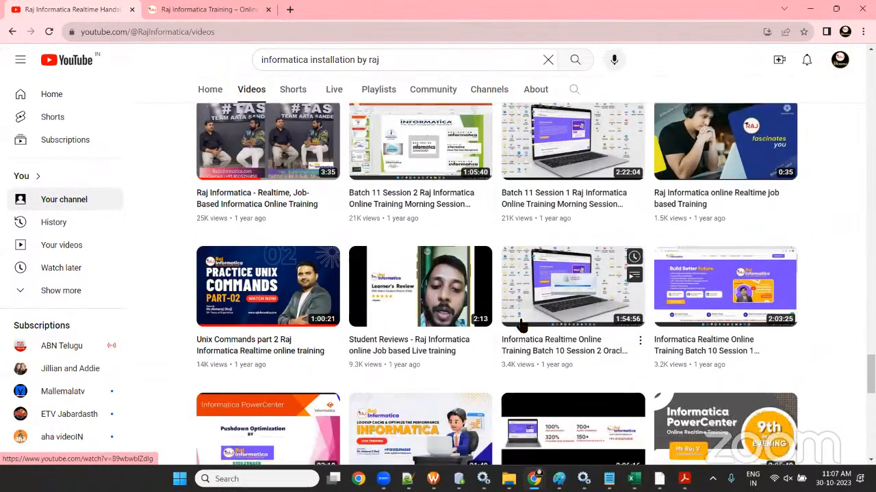
scroll(523, 325, down, 7)
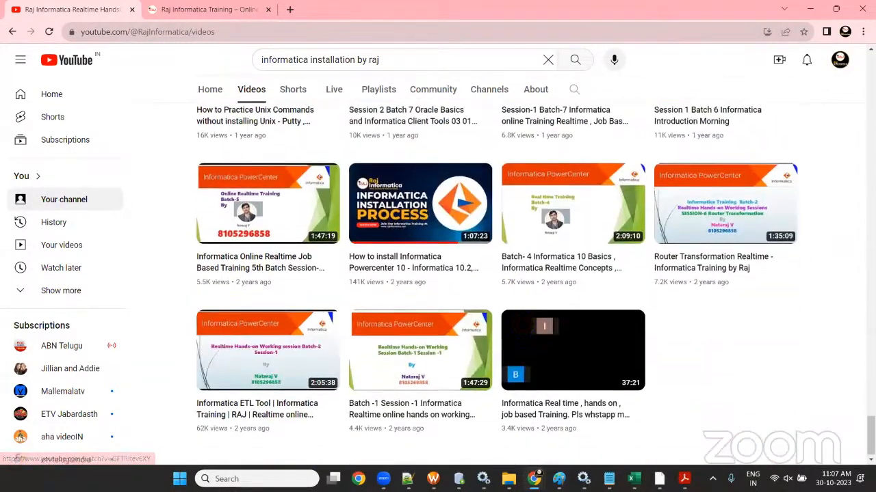
scroll(543, 326, up, 6)
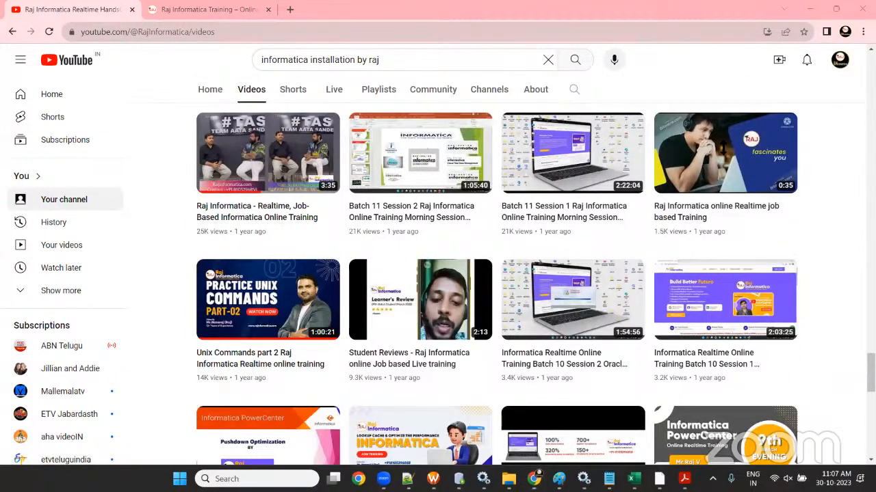
click(810, 9)
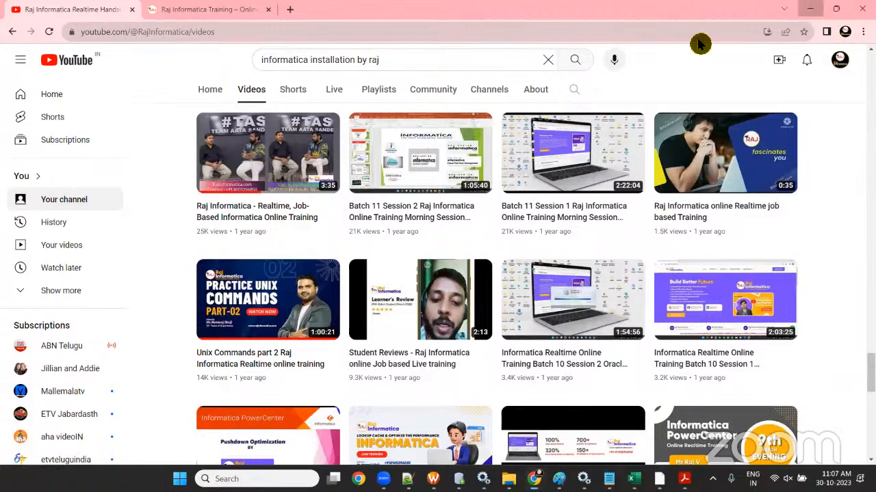
click(157, 337)
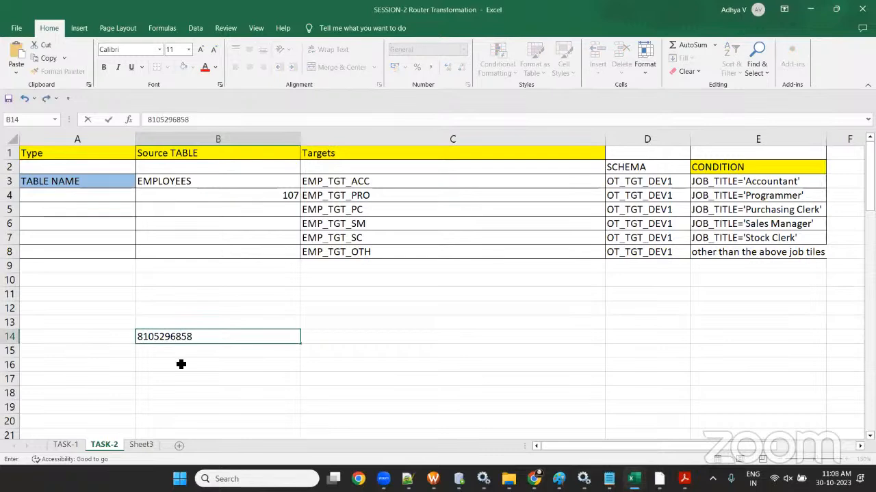
- Commit the phone number in B14 and enter a second phone number in B15
key(Return)
click(188, 338)
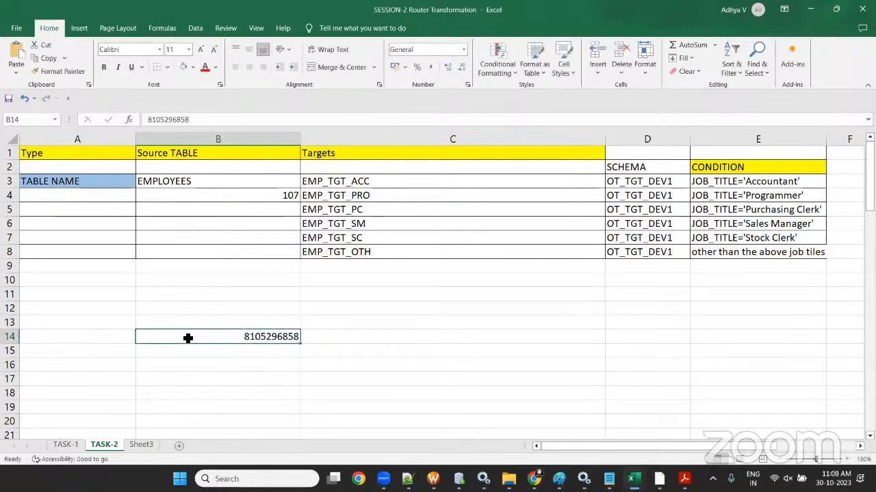
click(219, 353)
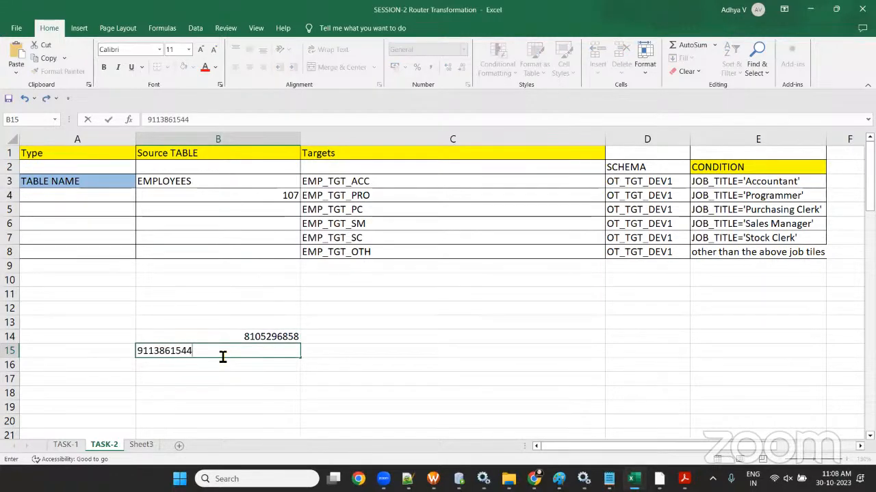
click(272, 403)
- Label the B14 number WHATSAPP in cell C14
drag(240, 339, 240, 357)
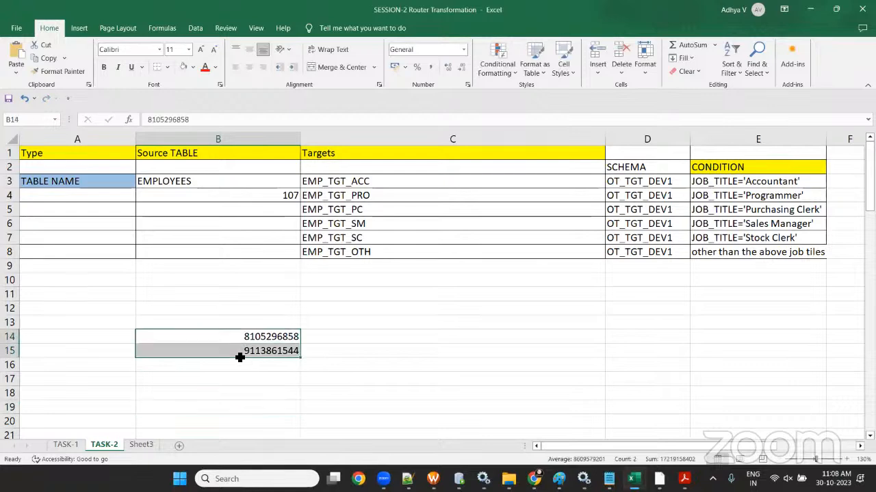
click(240, 369)
click(231, 342)
key(Right)
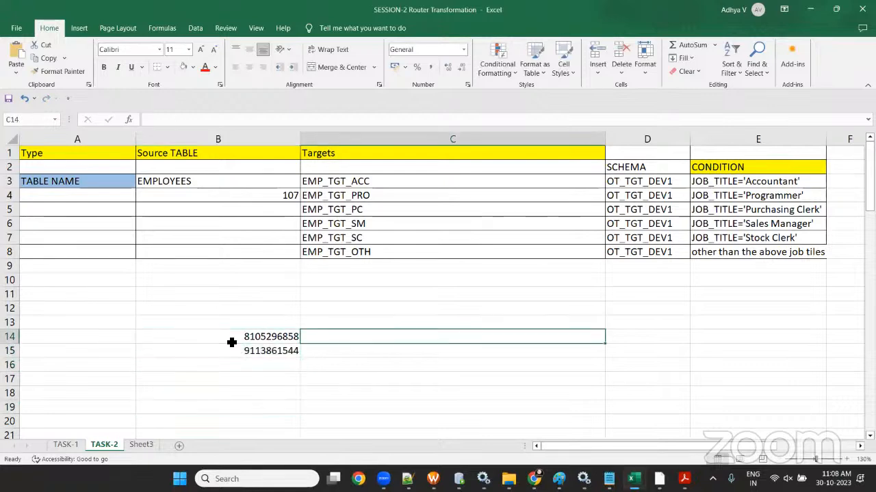
text(WHATSAPP)
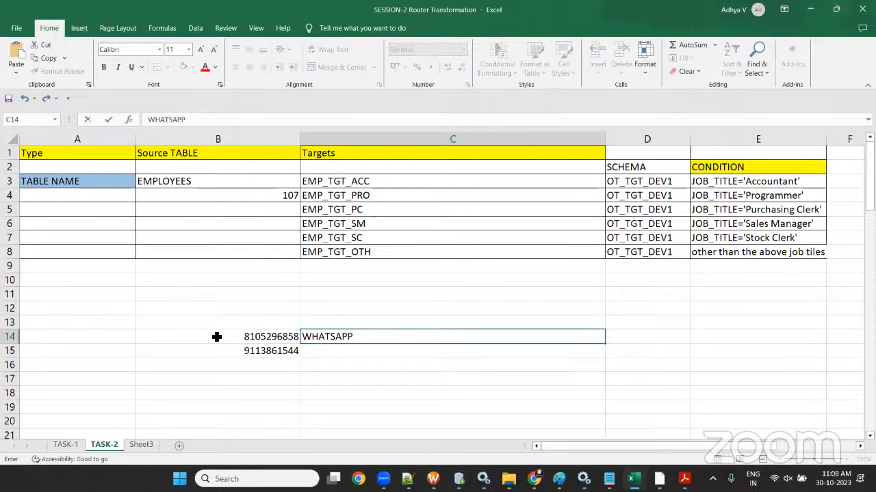
click(366, 395)
- Select the B14:C14 range and minimize the Excel workbook
drag(242, 338, 369, 336)
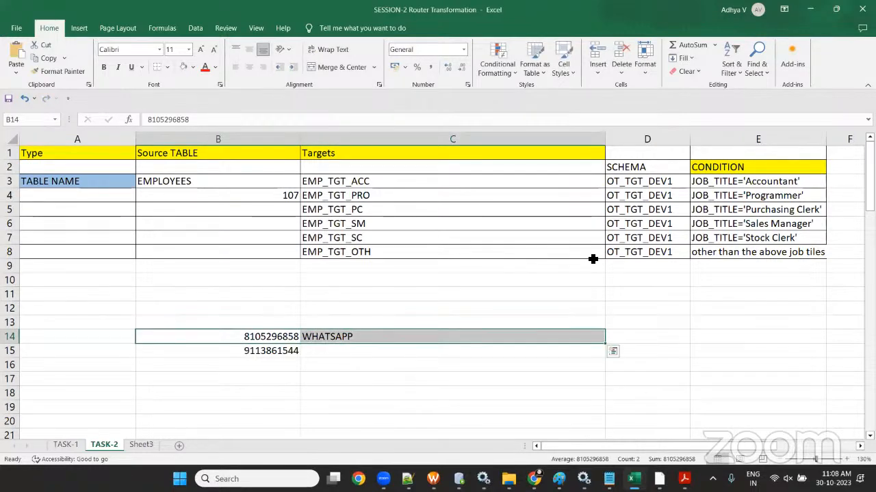
click(298, 365)
drag(287, 337, 412, 339)
click(382, 365)
drag(228, 338, 369, 339)
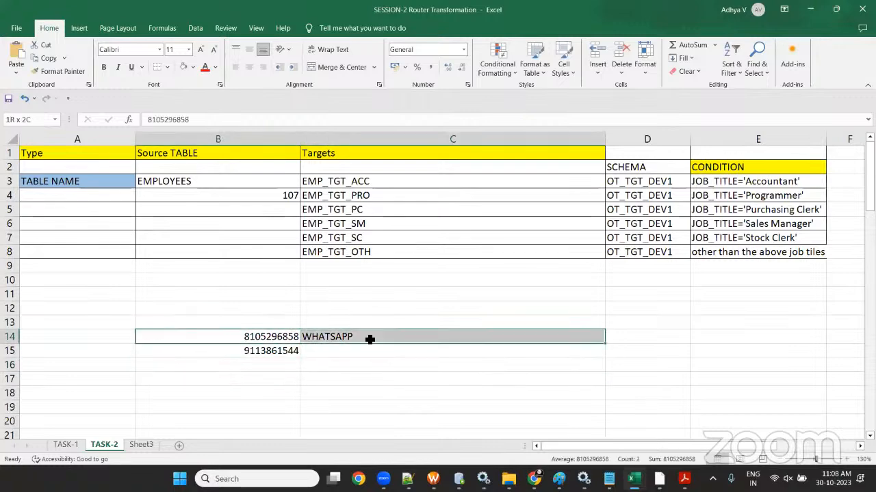
drag(274, 337, 378, 334)
click(812, 10)
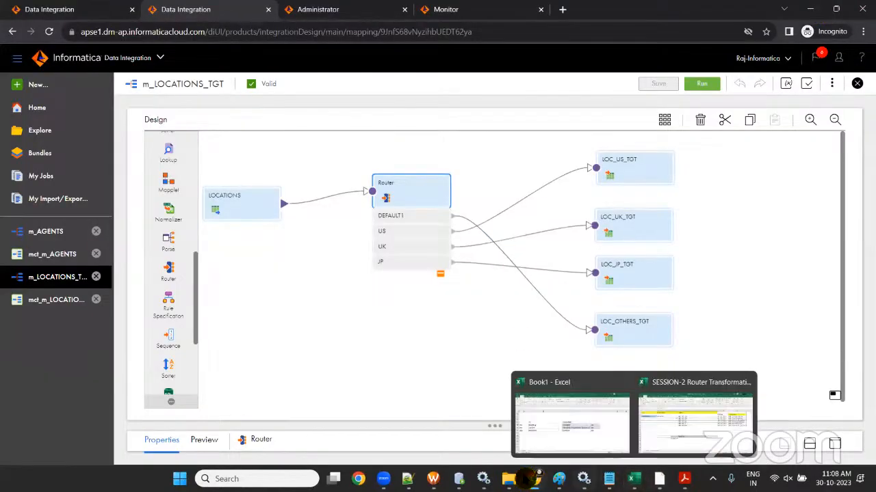
- Switch back to the Chrome window showing the Raj Informatica channel's videos list
mouse_move(533, 475)
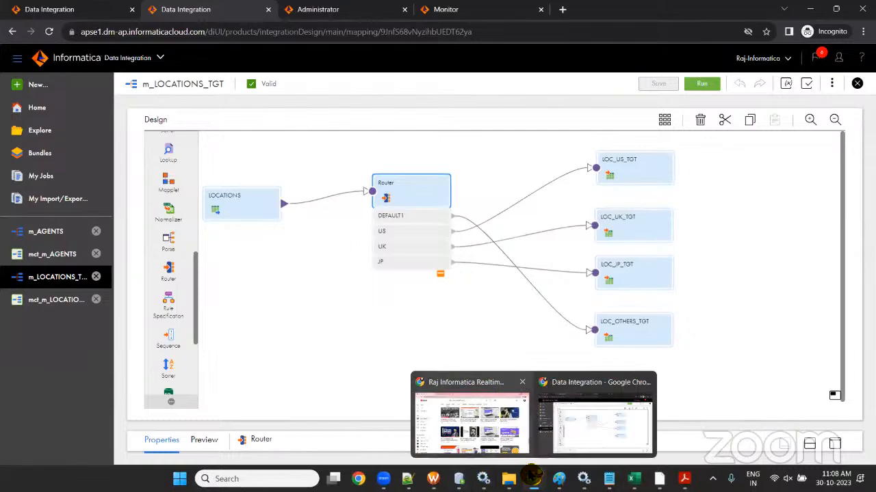
click(470, 417)
scroll(450, 260, down, 5)
scroll(819, 369, up, 3)
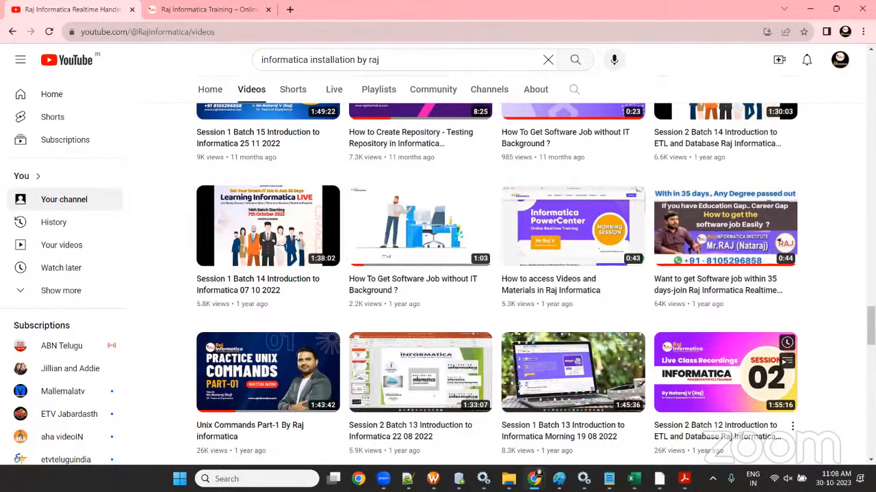
- Search 'RAJ INFIORMATICA' in a new tab and open the Raj Informatica Training result
click(199, 9)
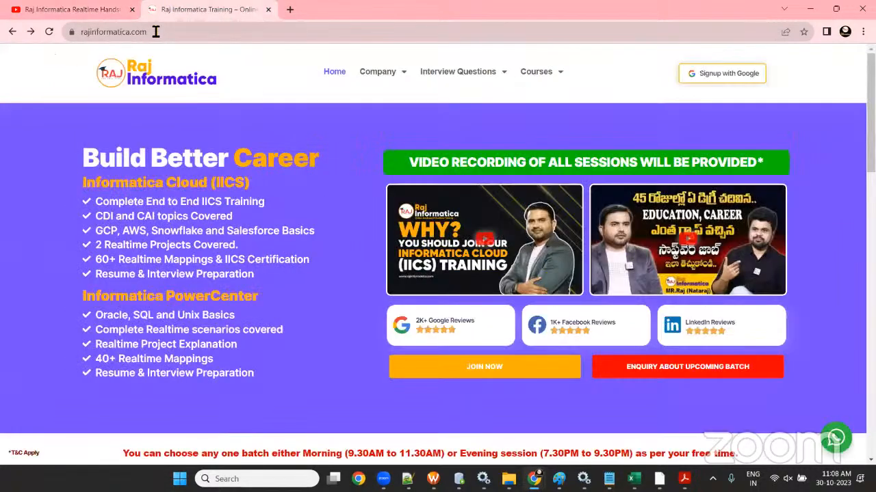
click(171, 35)
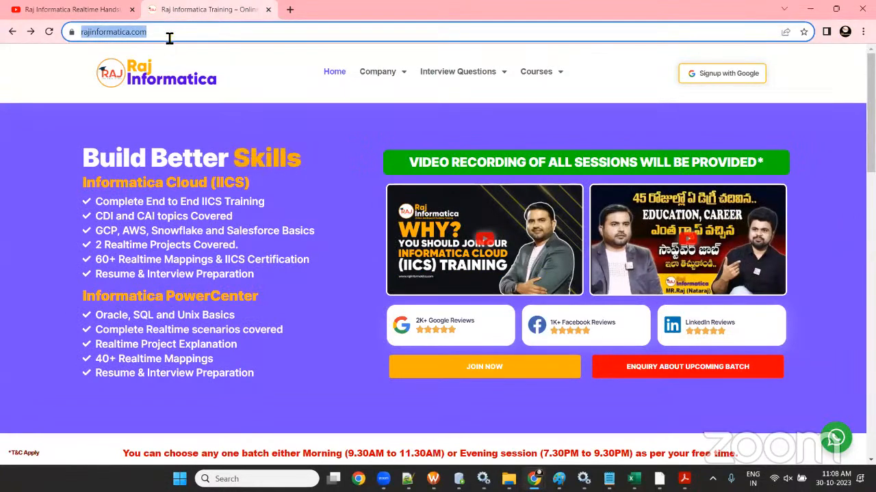
click(187, 33)
click(294, 11)
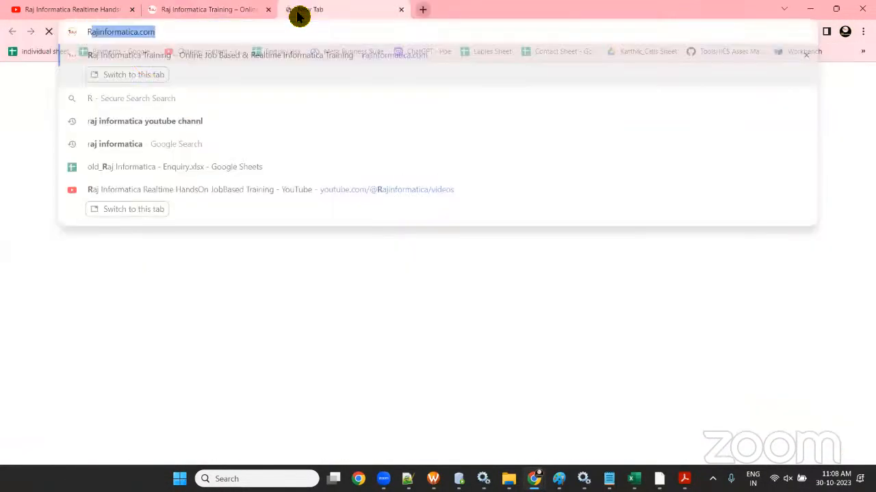
text(RAJ INFIORMATICA)
key(Return)
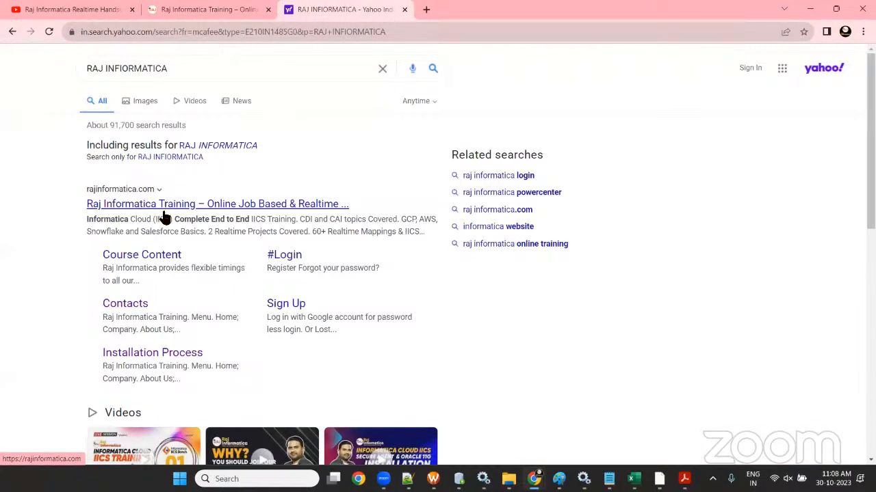
click(164, 213)
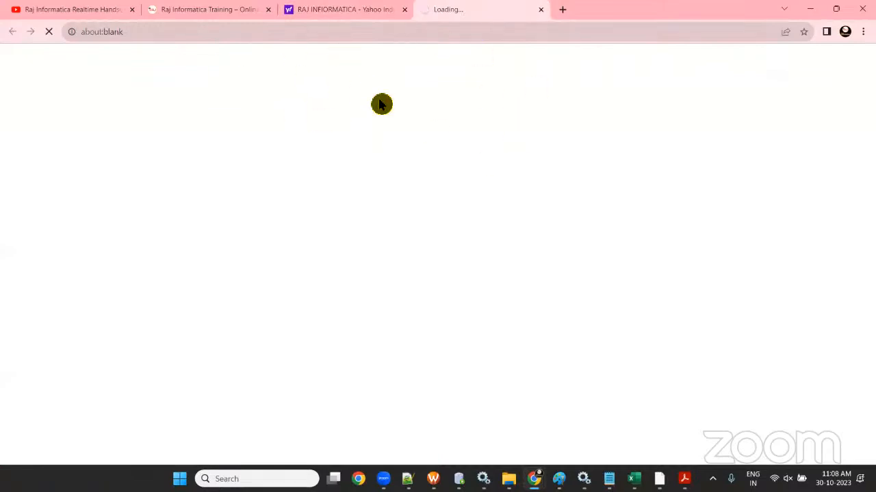
- Open IICS Interview Questions Set-01 from the website's Interview Questions menu
click(154, 37)
click(202, 9)
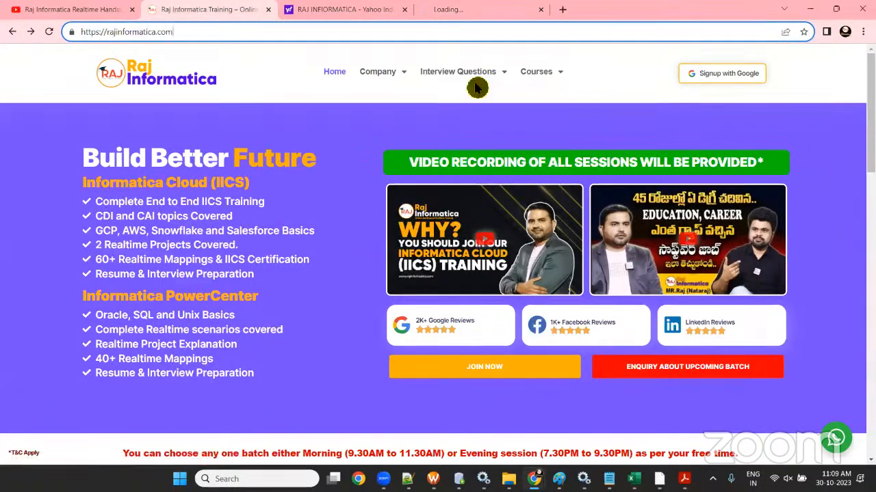
mouse_move(477, 88)
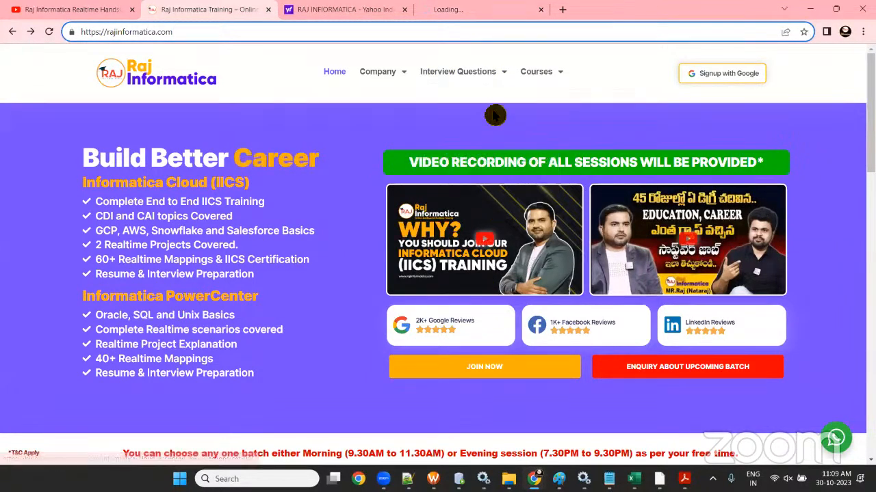
mouse_move(469, 131)
click(478, 100)
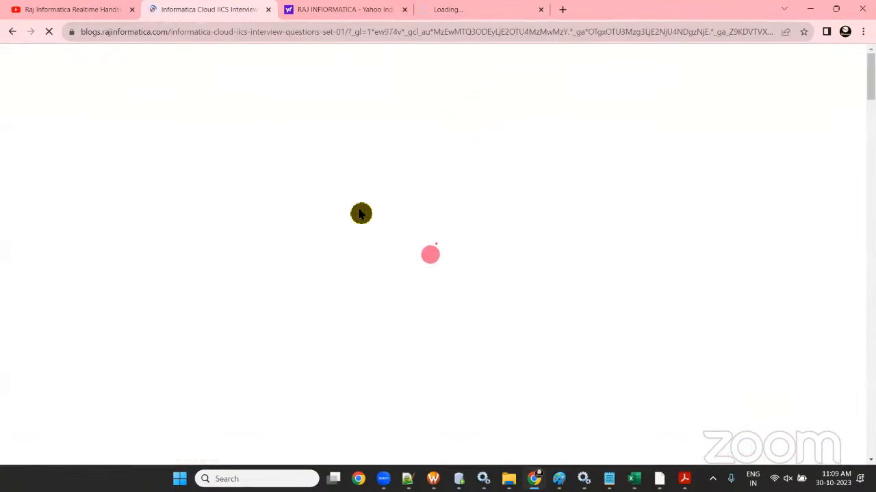
- Glance over the Set-01 blog page, then reload rajinformatica.com in that tab
scroll(359, 213, down, 15)
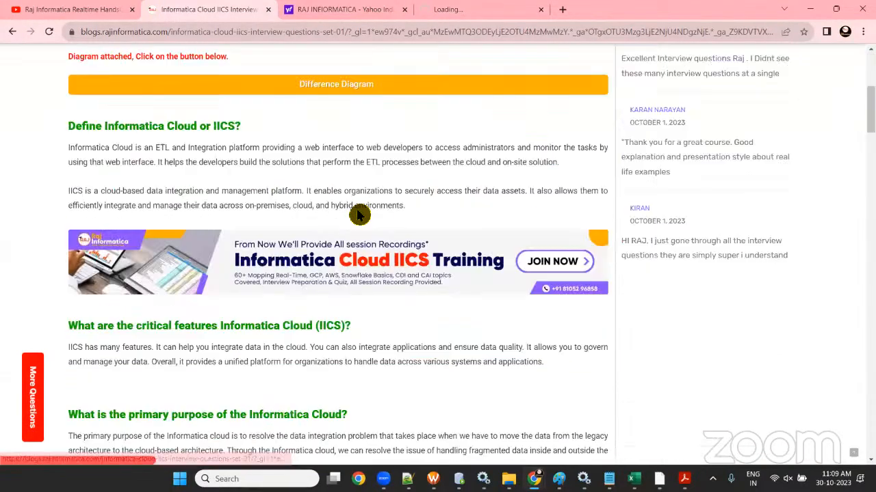
scroll(358, 213, up, 10)
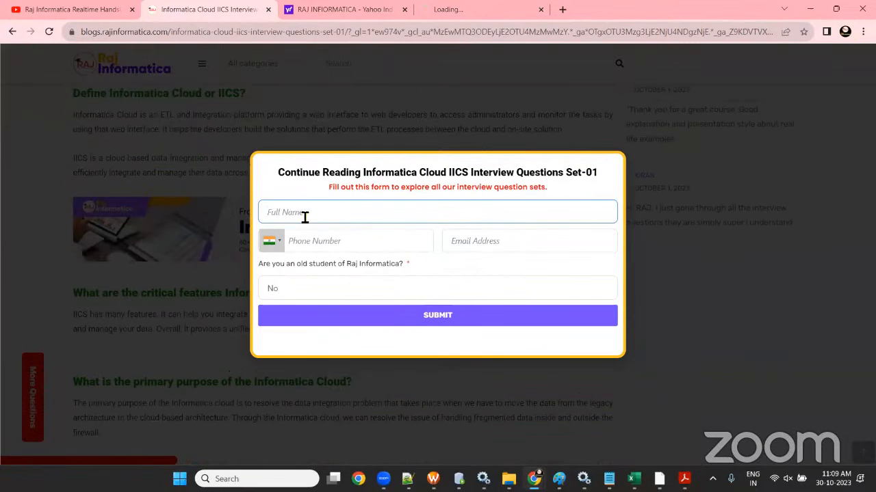
click(342, 9)
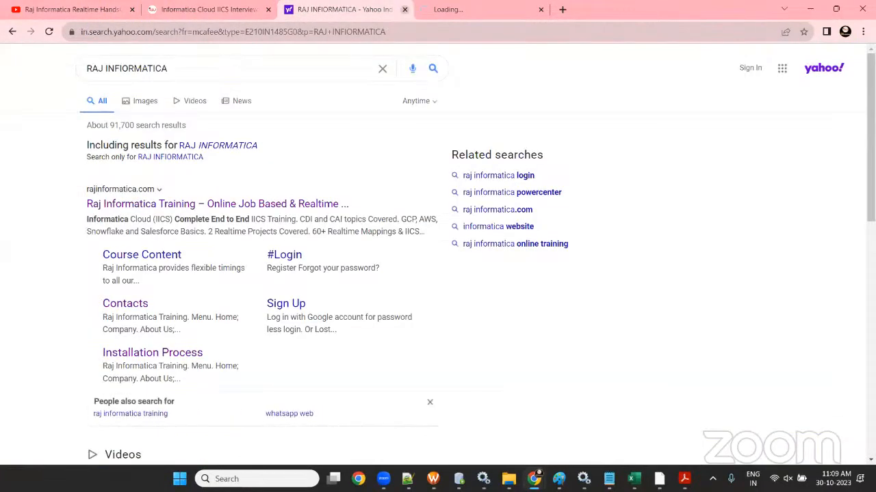
click(182, 10)
click(180, 32)
text(ra)
key(Return)
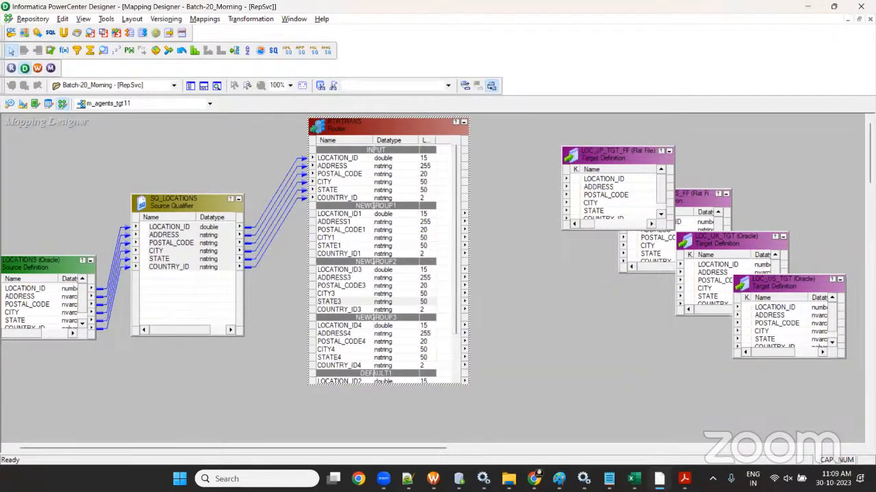
- Return to Chrome's Raj Informatica YouTube channel tab, scrolled to the top of its Videos page
click(535, 479)
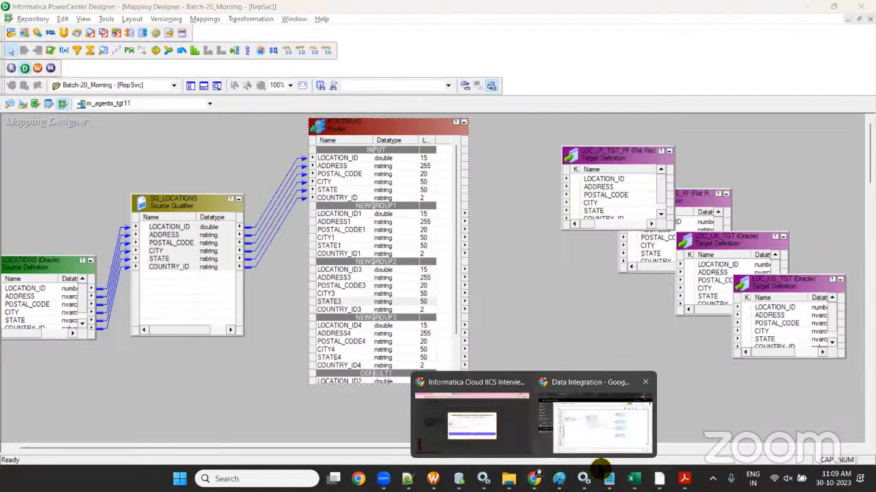
click(481, 431)
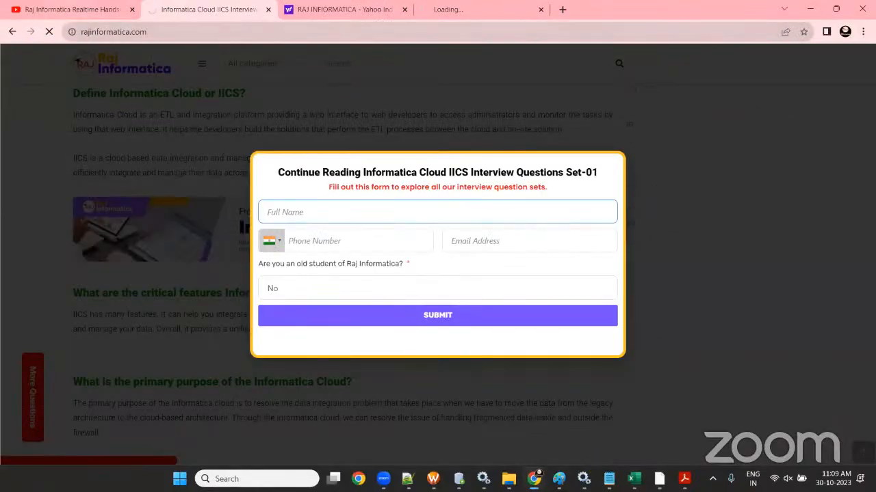
click(63, 11)
scroll(420, 264, up, 20)
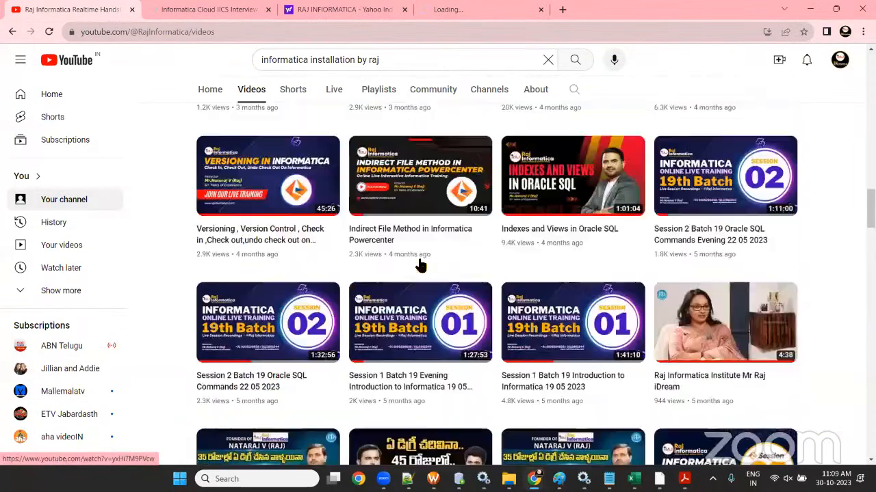
scroll(422, 267, up, 10)
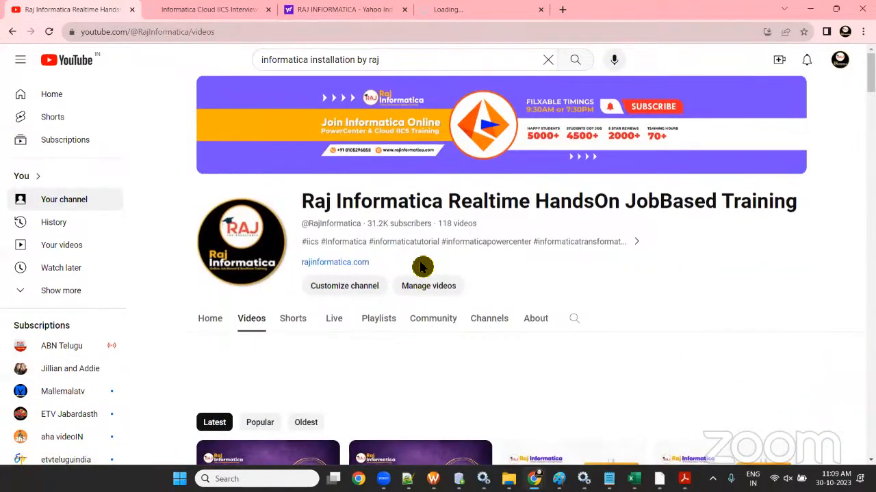